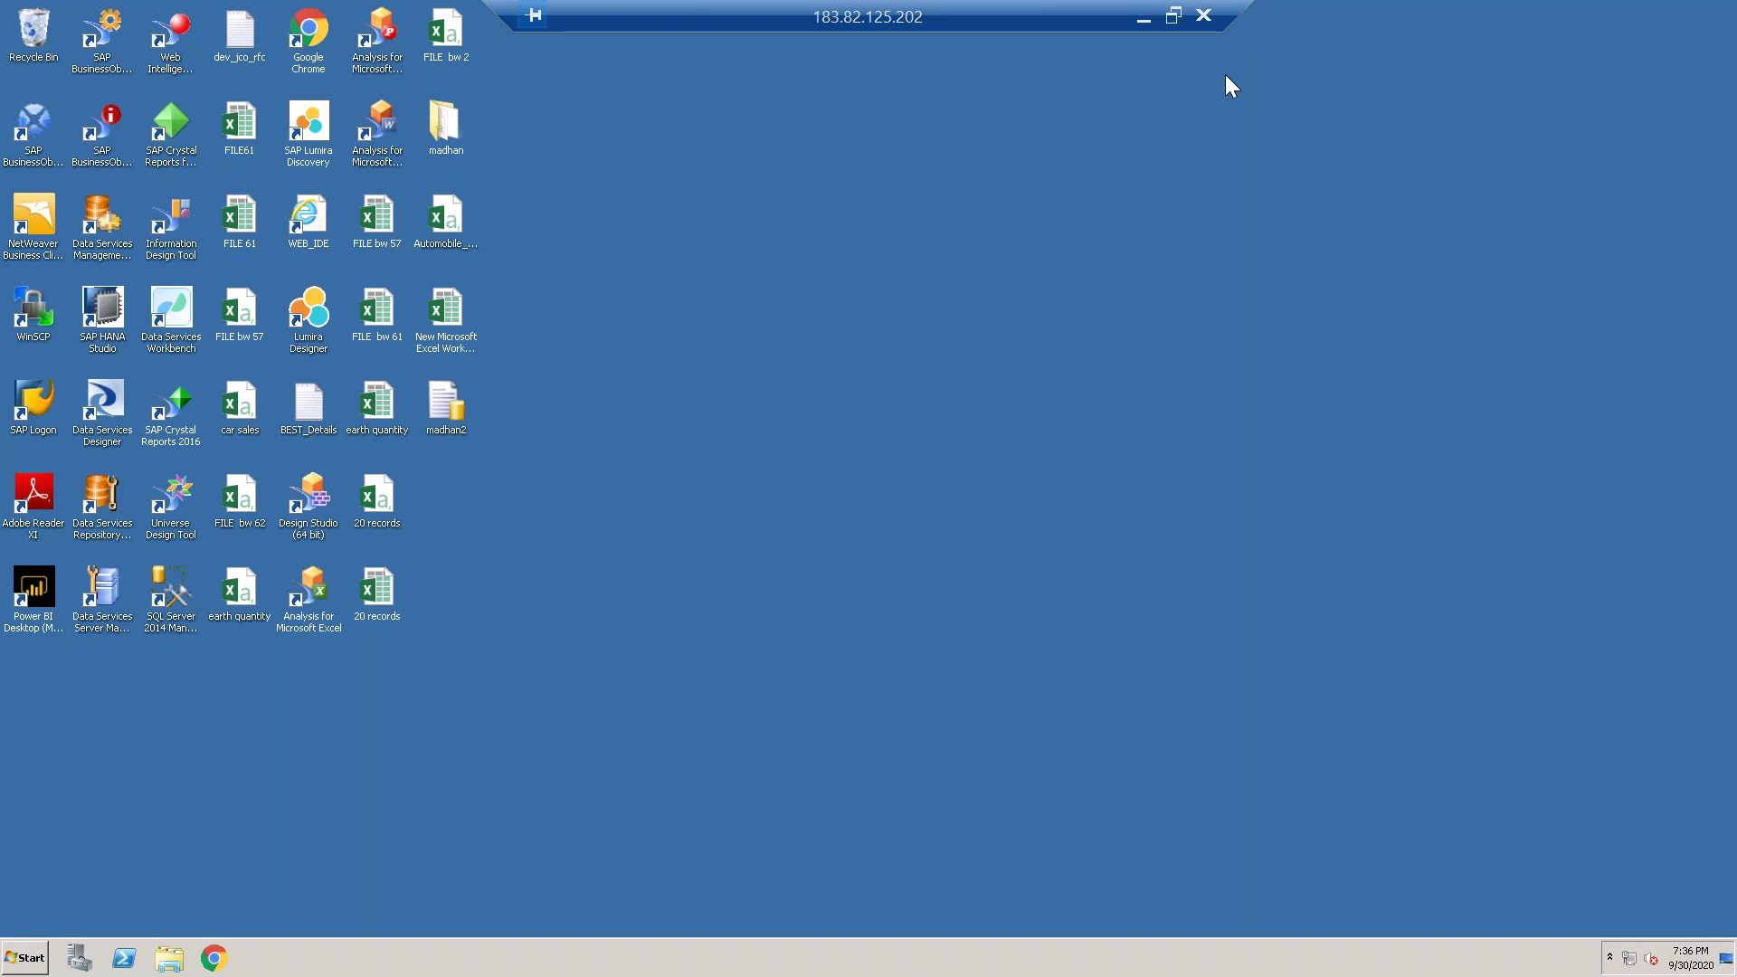
# Step: Launch SAP HANA Studio with the workspace C:\Users\HANA20\hdbstudio
pyautogui.click(109, 324)
pyautogui.doubleClick(109, 324)
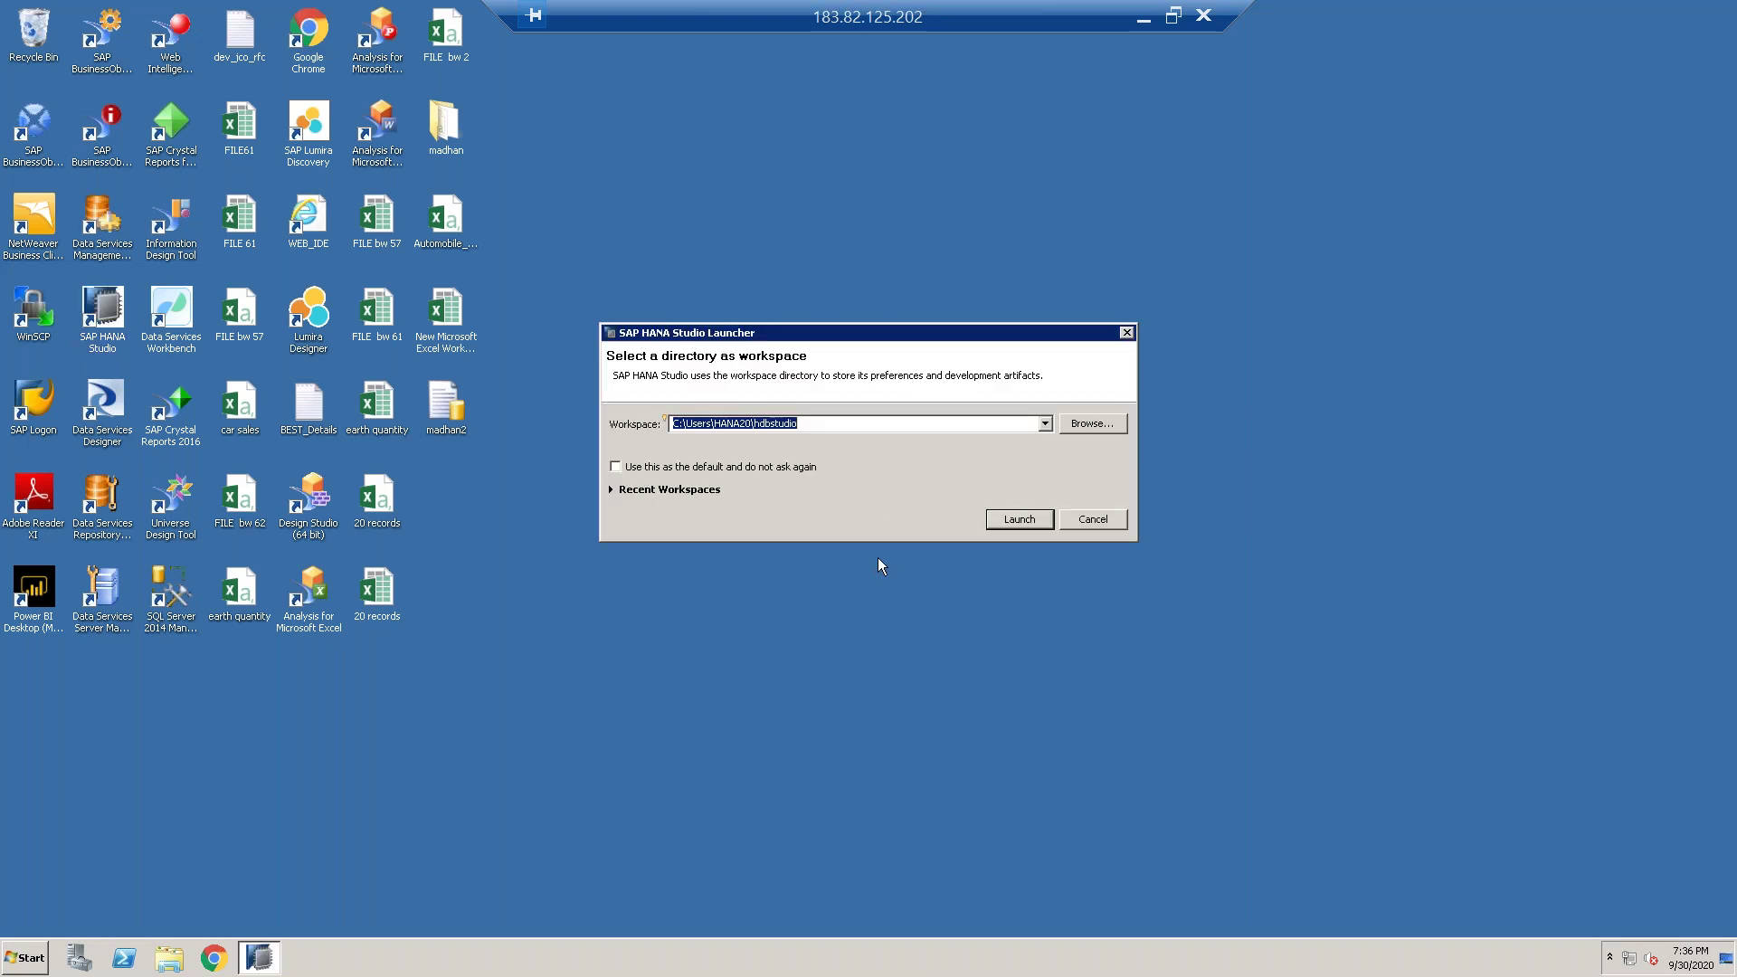
pyautogui.click(1022, 520)
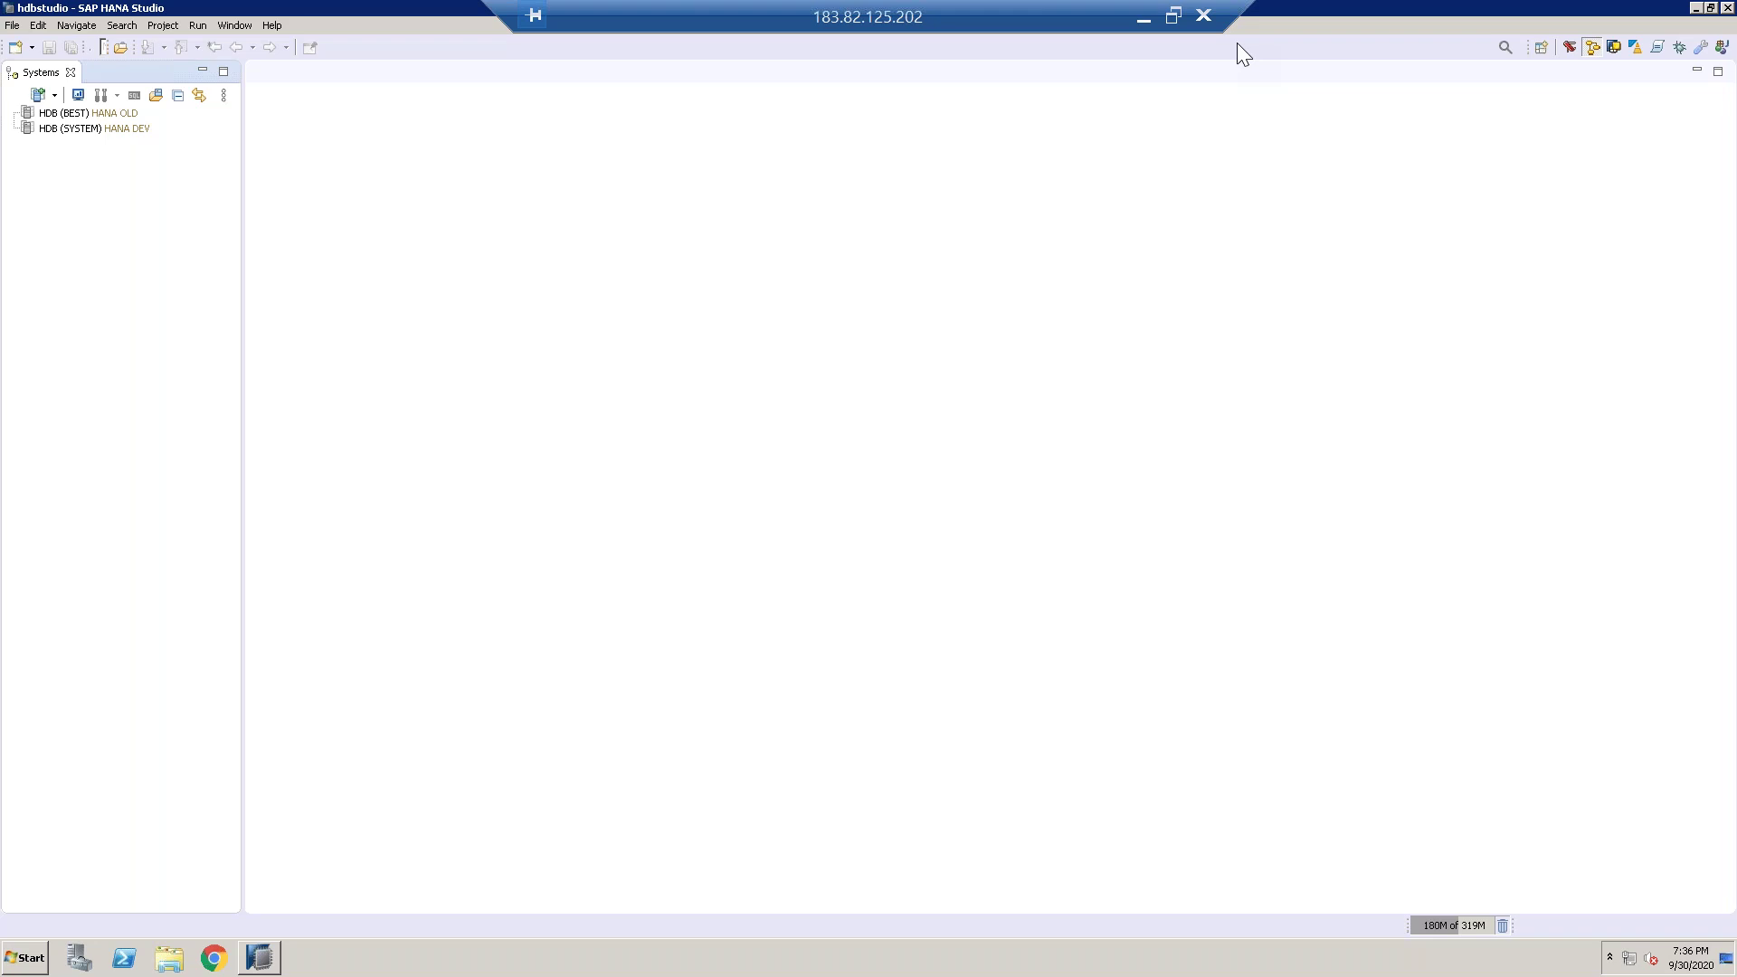
pyautogui.click(69, 129)
pyautogui.rightClick(69, 128)
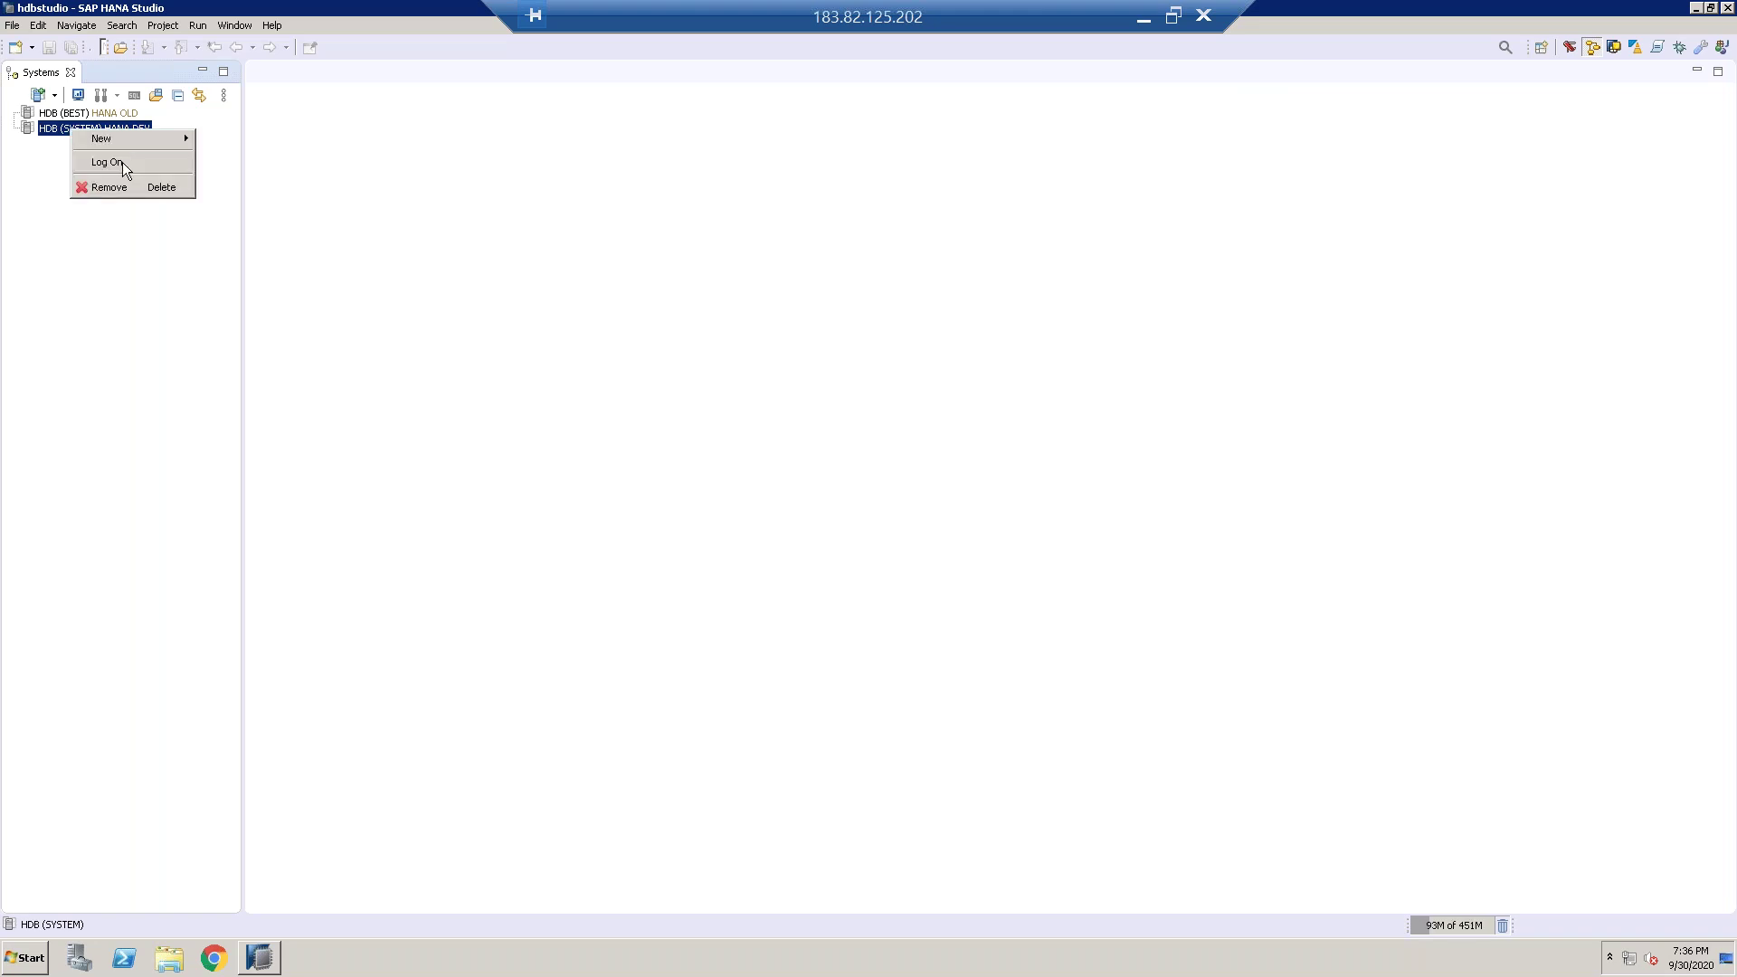
pyautogui.click(122, 161)
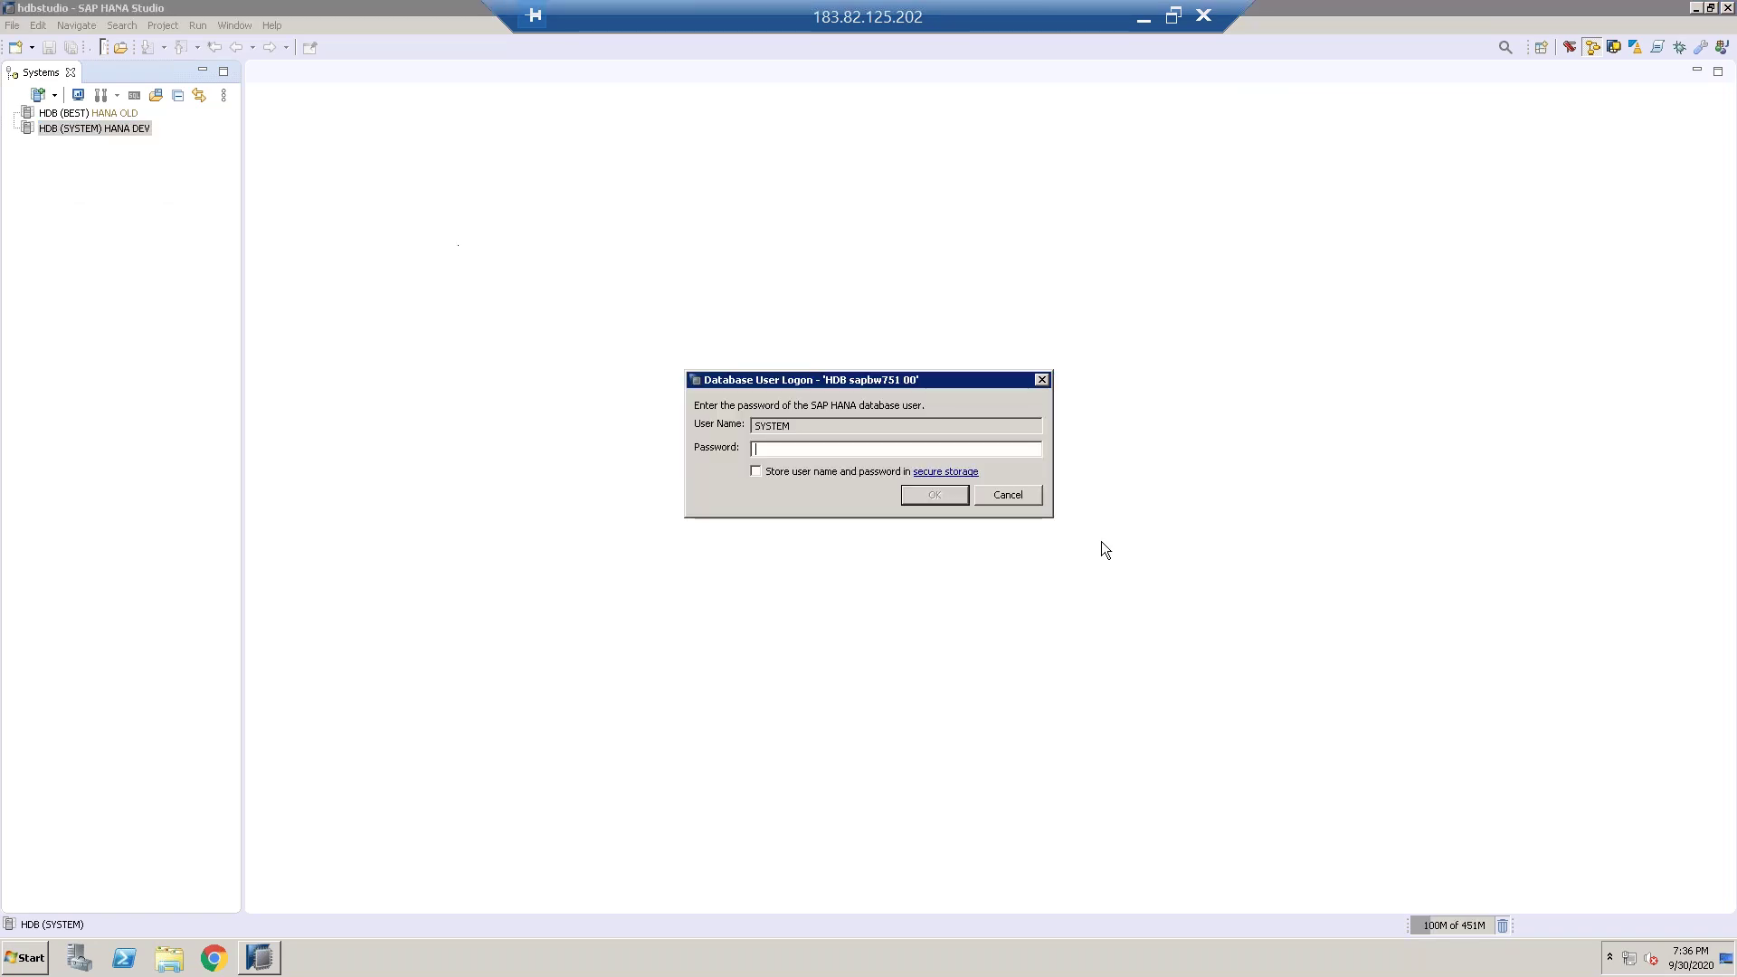
pyautogui.click(1008, 495)
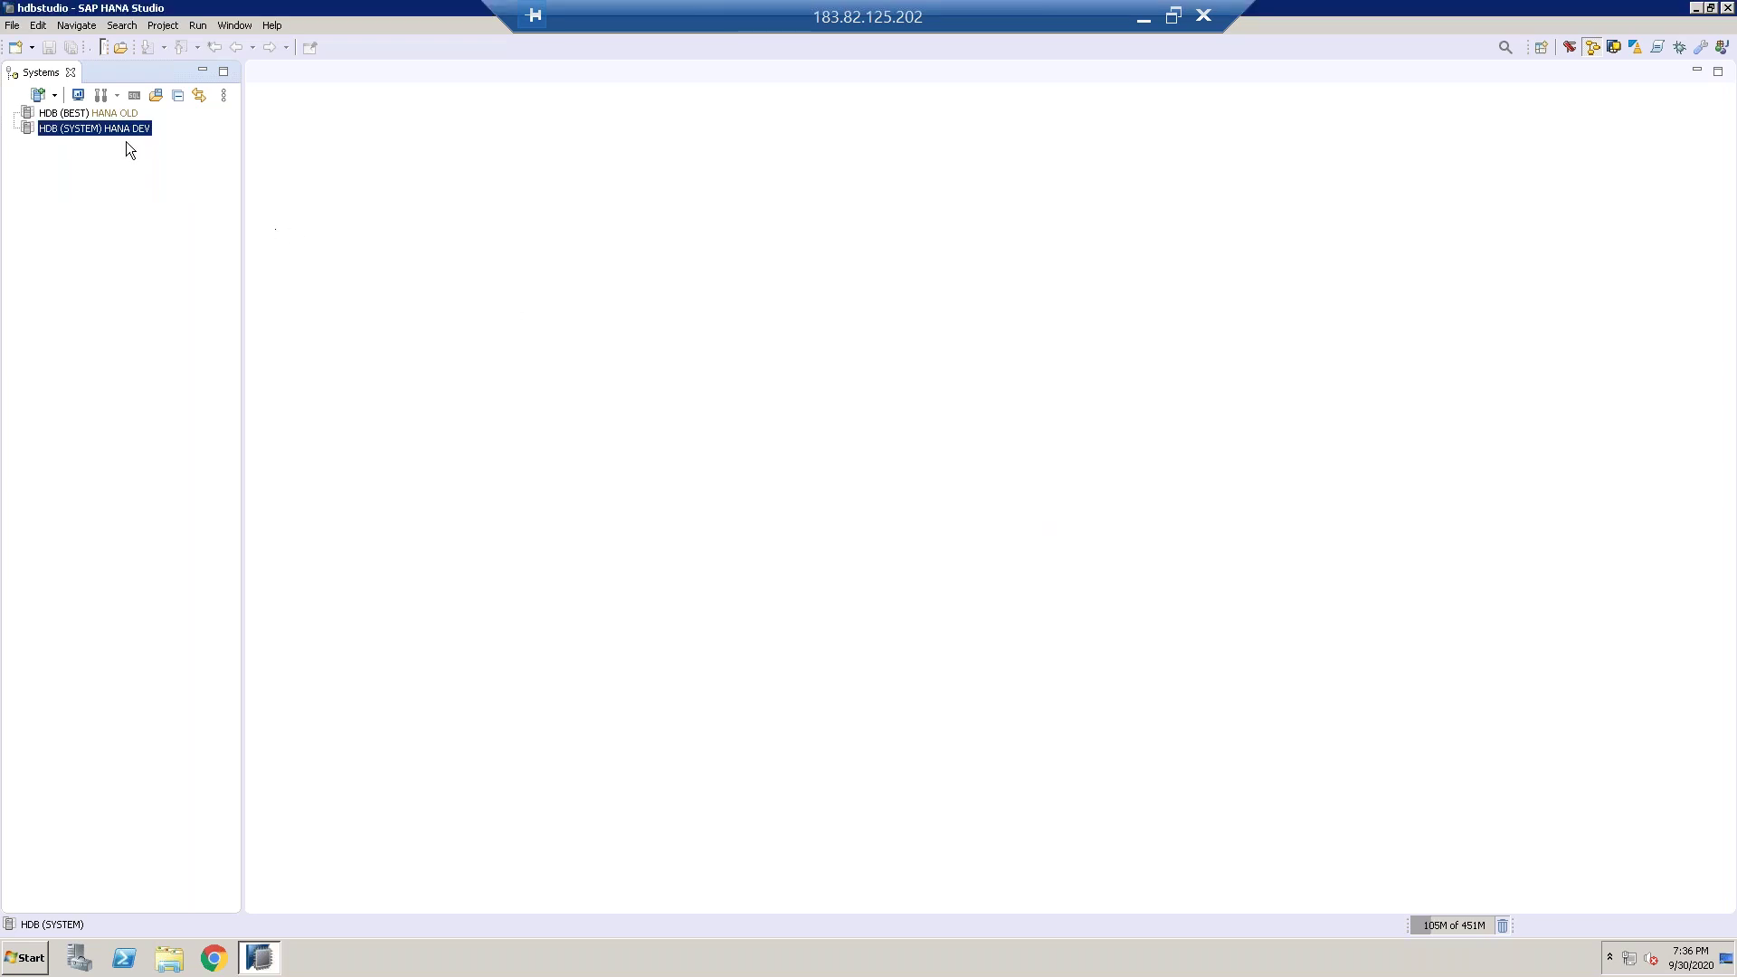
# Step: Log on to the HDB (BEST) HANA OLD system by entering the database user's password, re-entering it if rejected
pyautogui.click(110, 114)
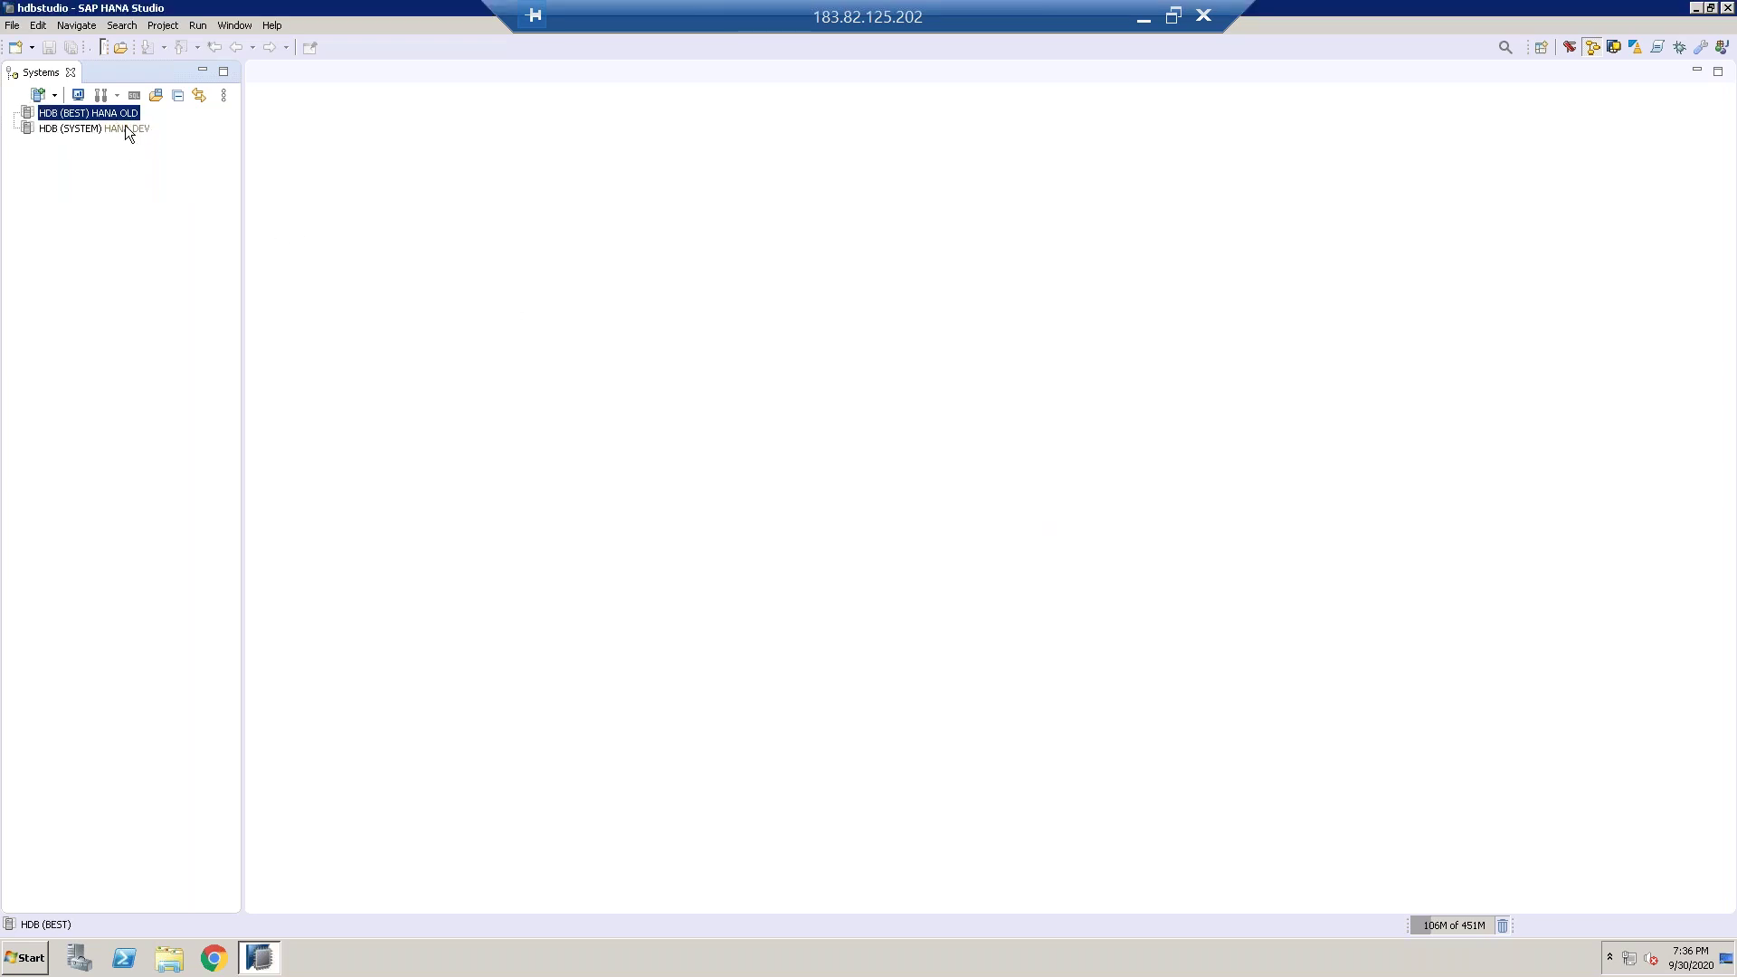
pyautogui.rightClick(109, 113)
pyautogui.click(187, 143)
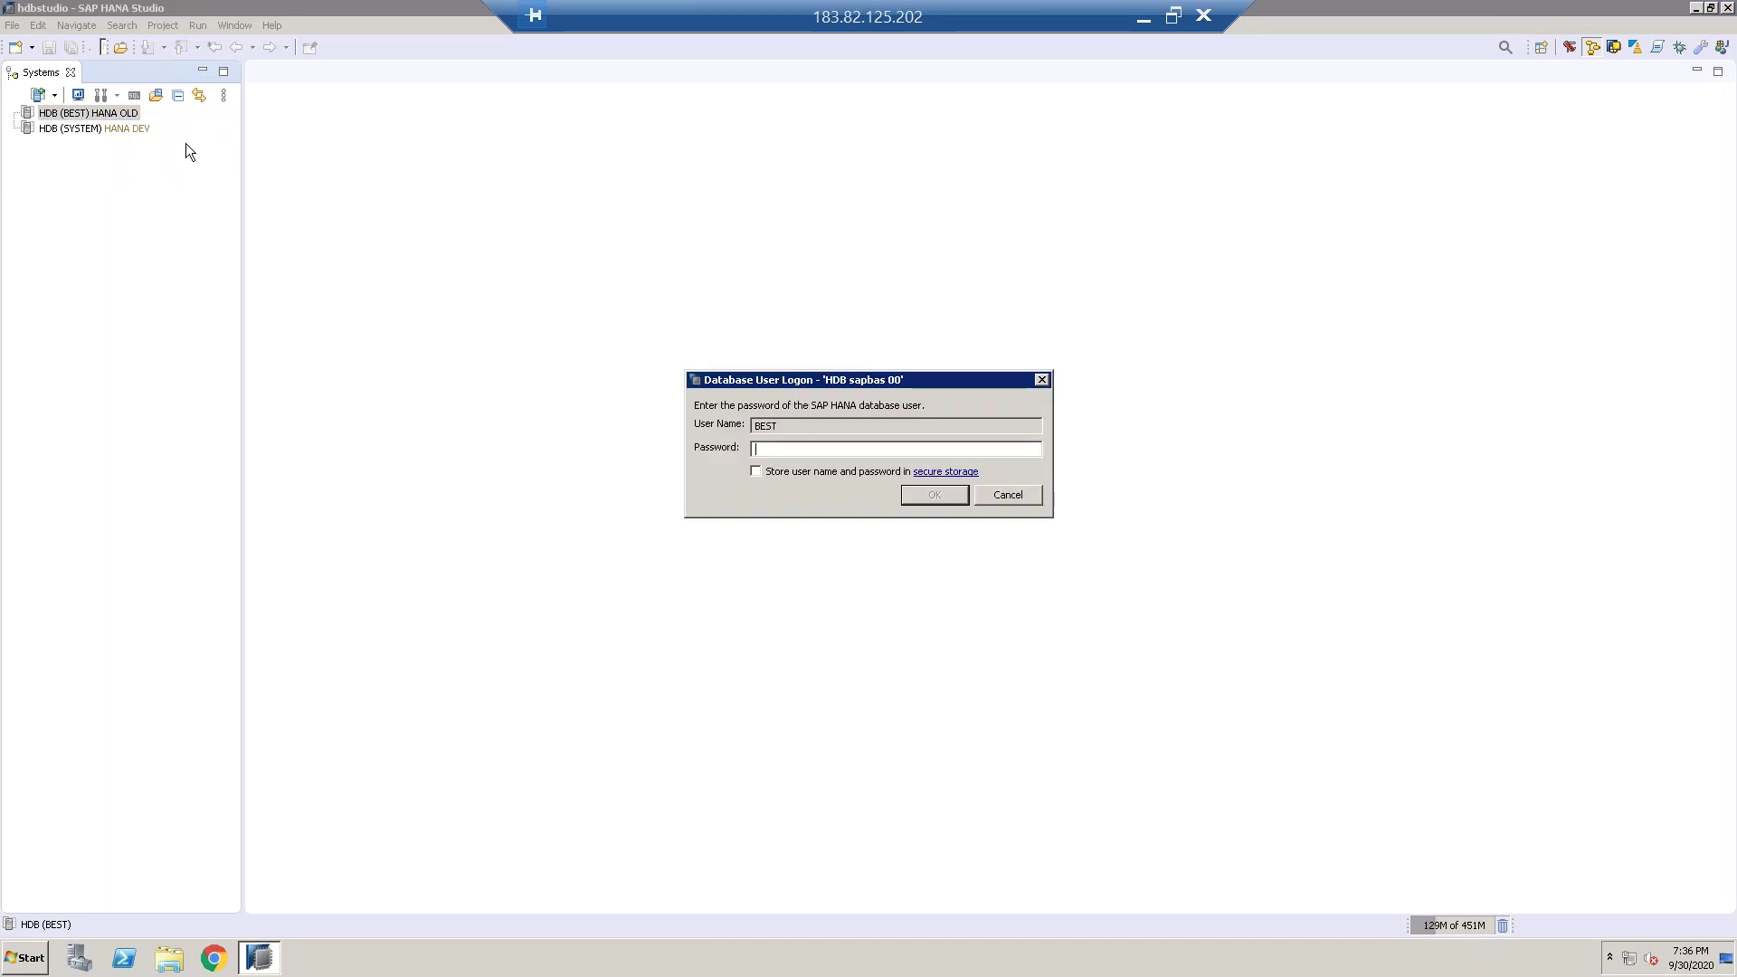
pyautogui.write('••••••••••')
pyautogui.press('Return')
pyautogui.click(1223, 514)
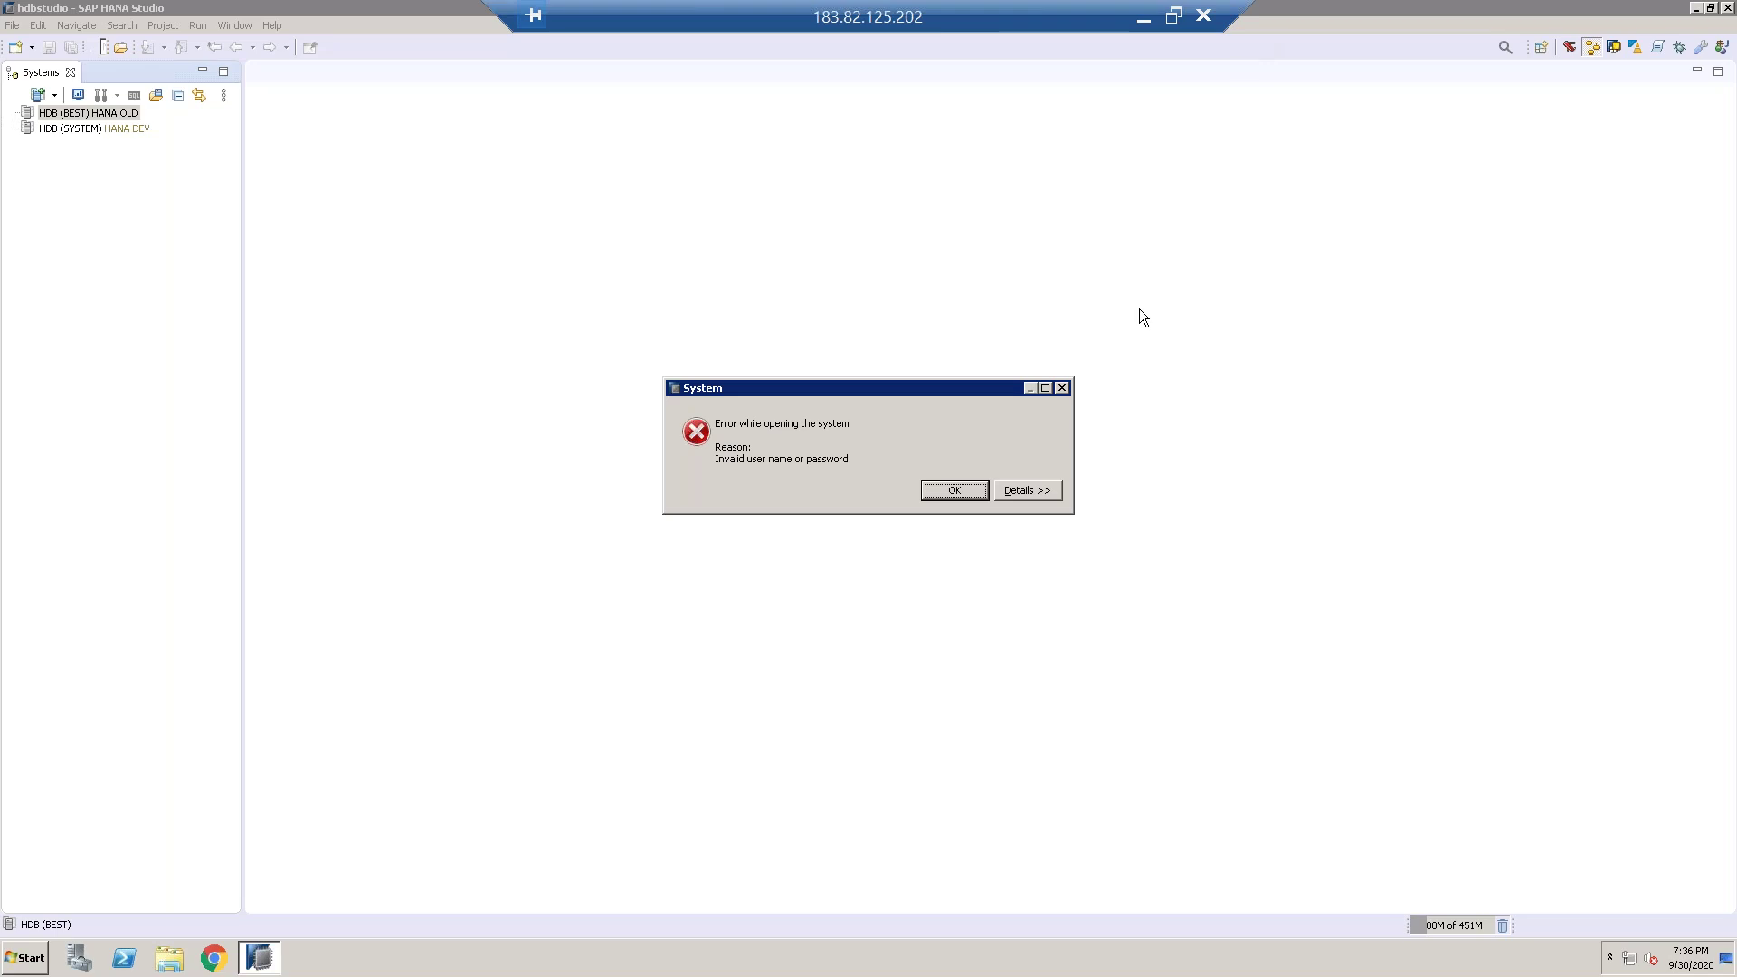
pyautogui.click(1063, 388)
pyautogui.press('BackSpace')
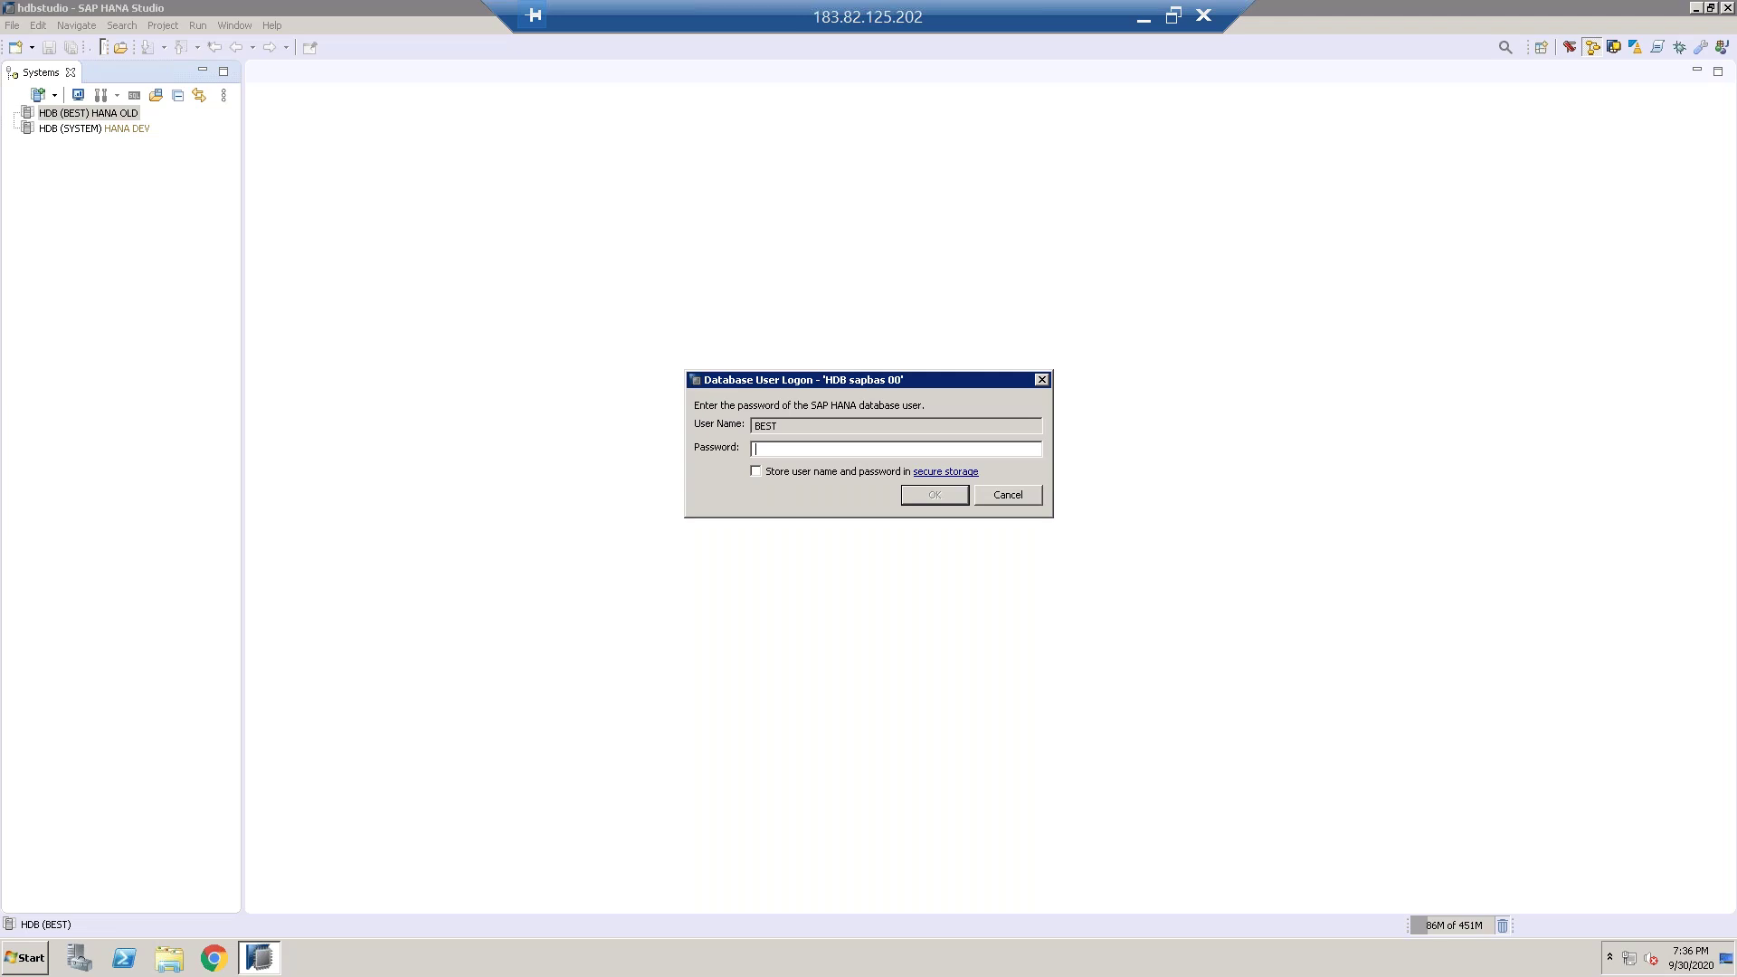
pyautogui.write('********')
pyautogui.press('Return')
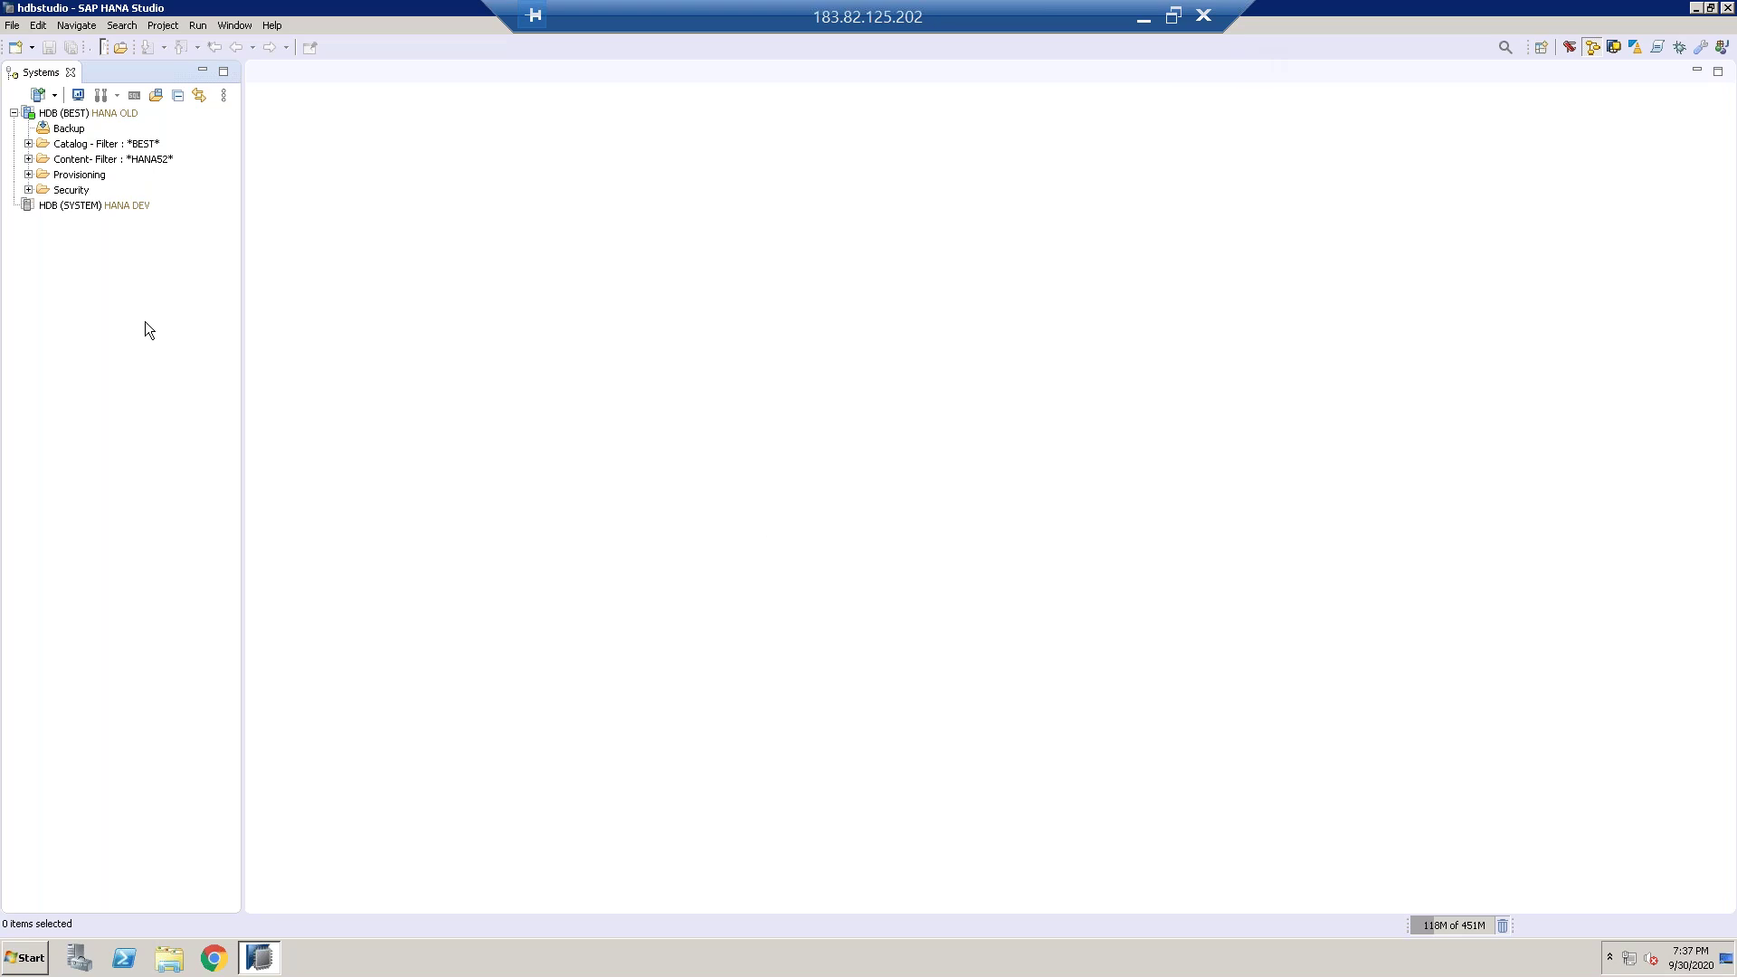
# Step: Open the attribute view ZATR_CUSTOMER_MD from the HANA52 package in the system's content
pyautogui.click(29, 159)
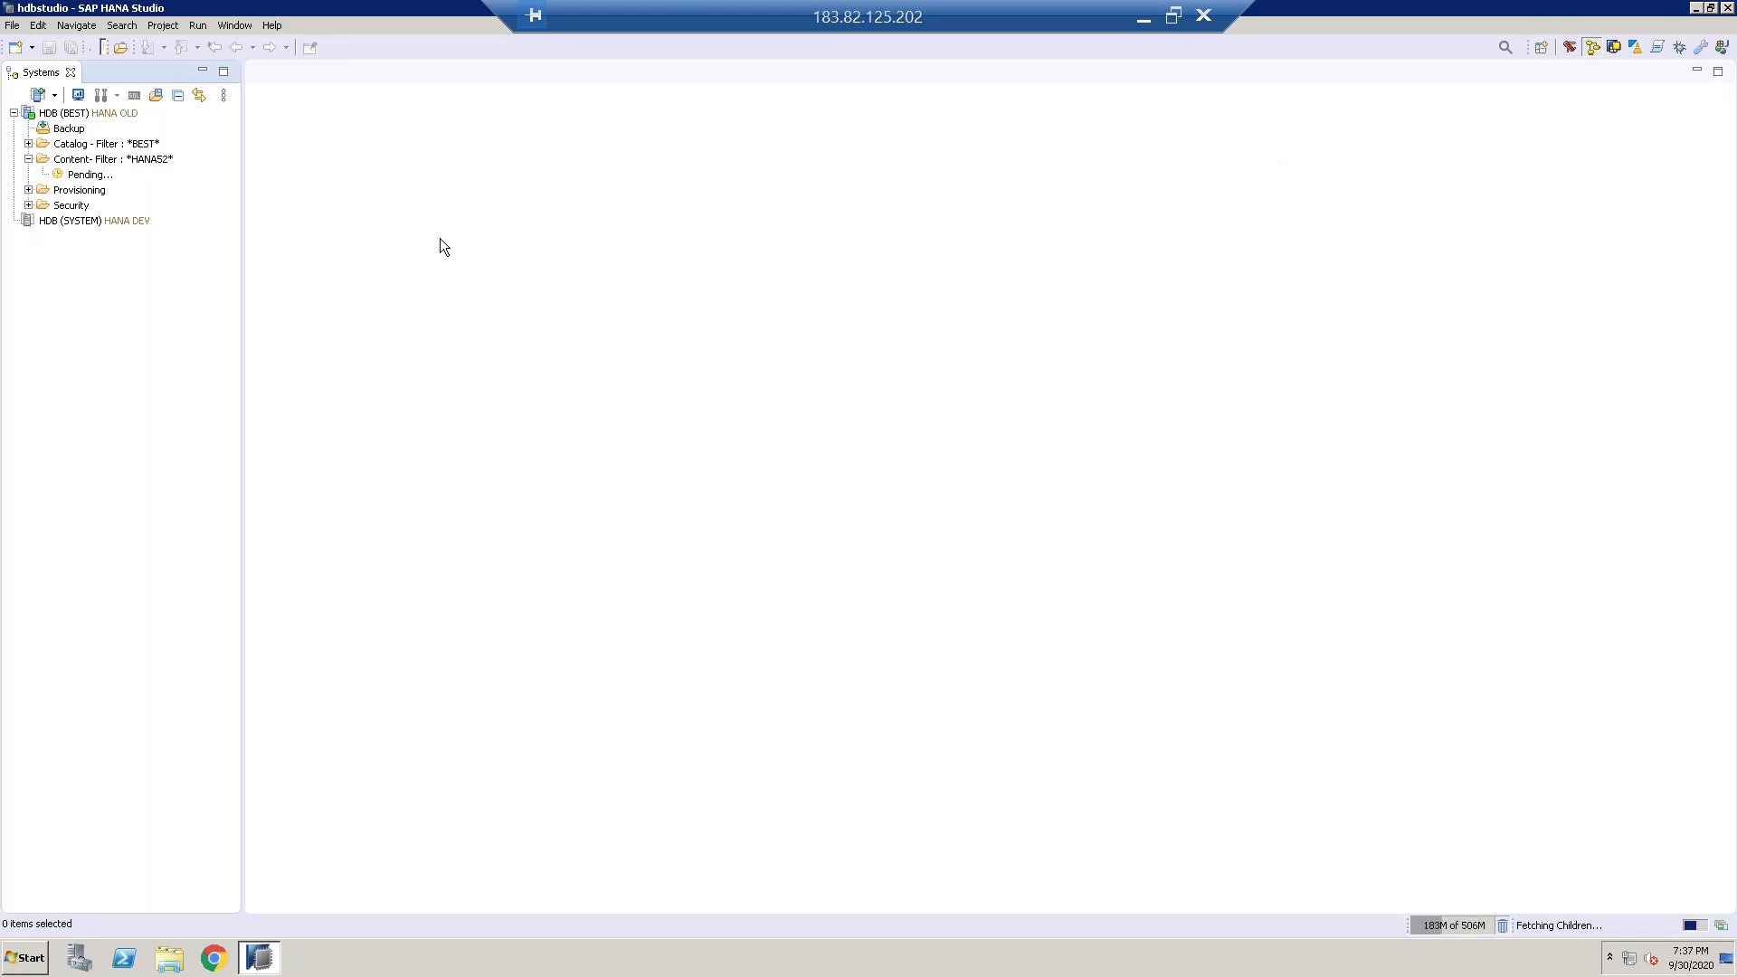
pyautogui.click(43, 175)
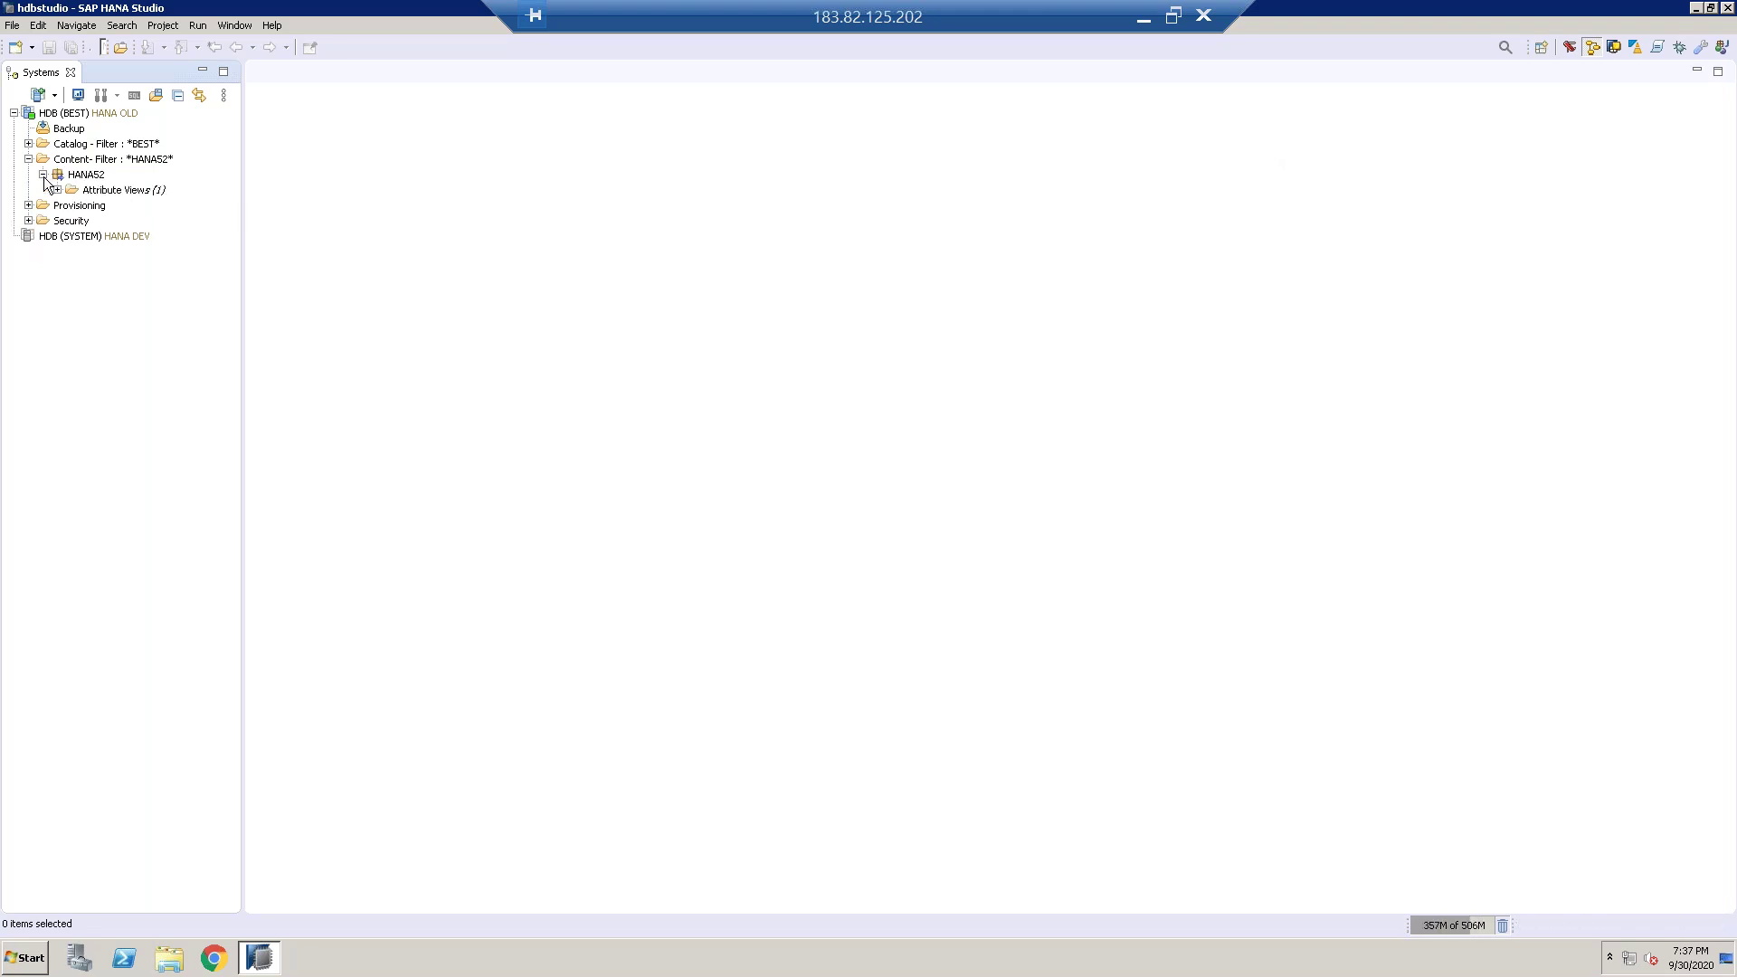
pyautogui.click(57, 190)
pyautogui.doubleClick(168, 206)
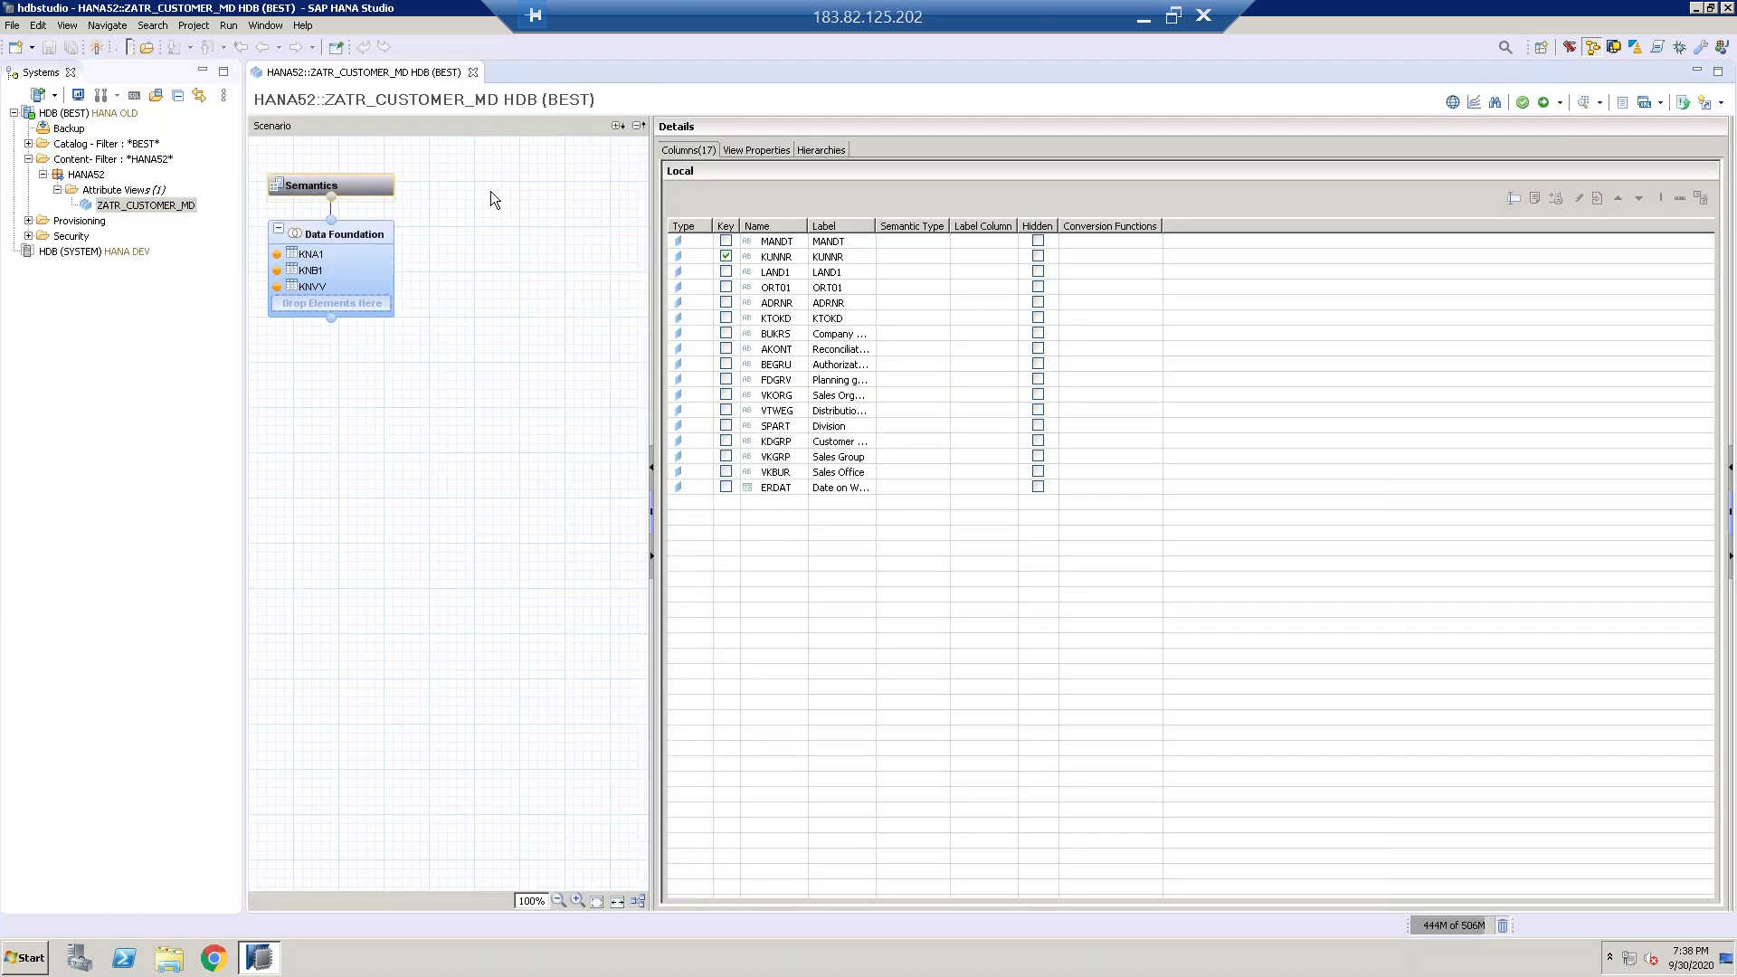
# Step: Examine the attribute view's data foundation joins, its semantics columns and its view properties
pyautogui.click(371, 230)
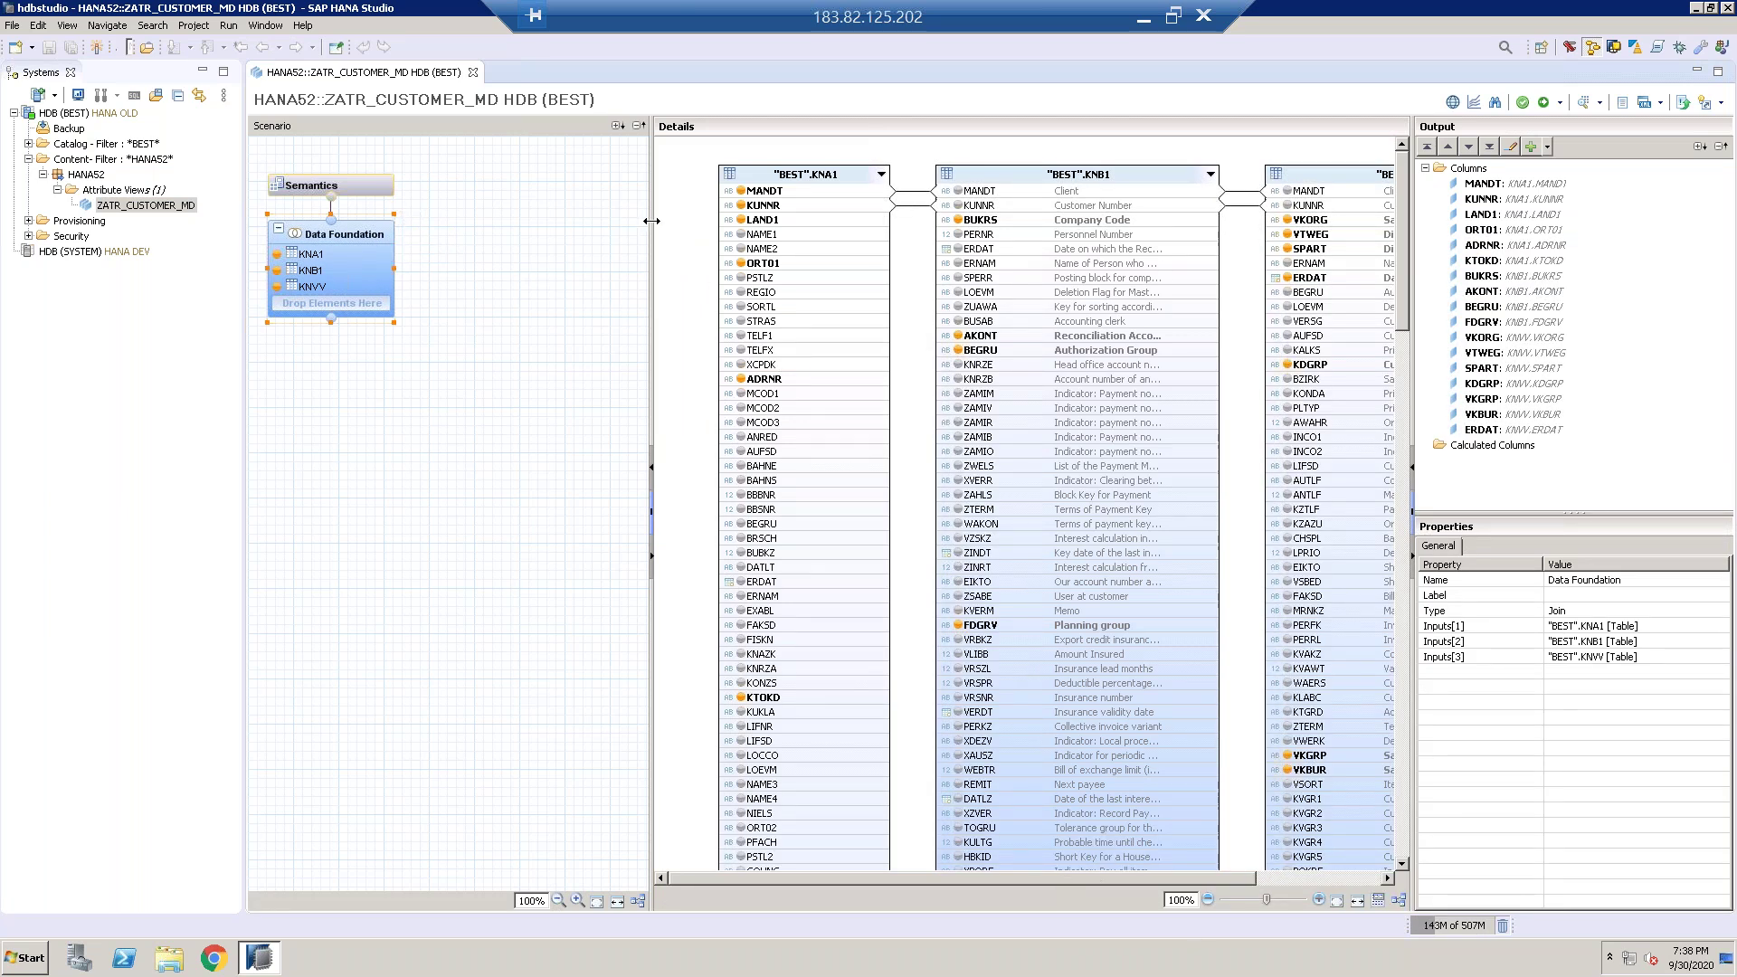
pyautogui.moveTo(650, 222); pyautogui.dragTo(503, 209)
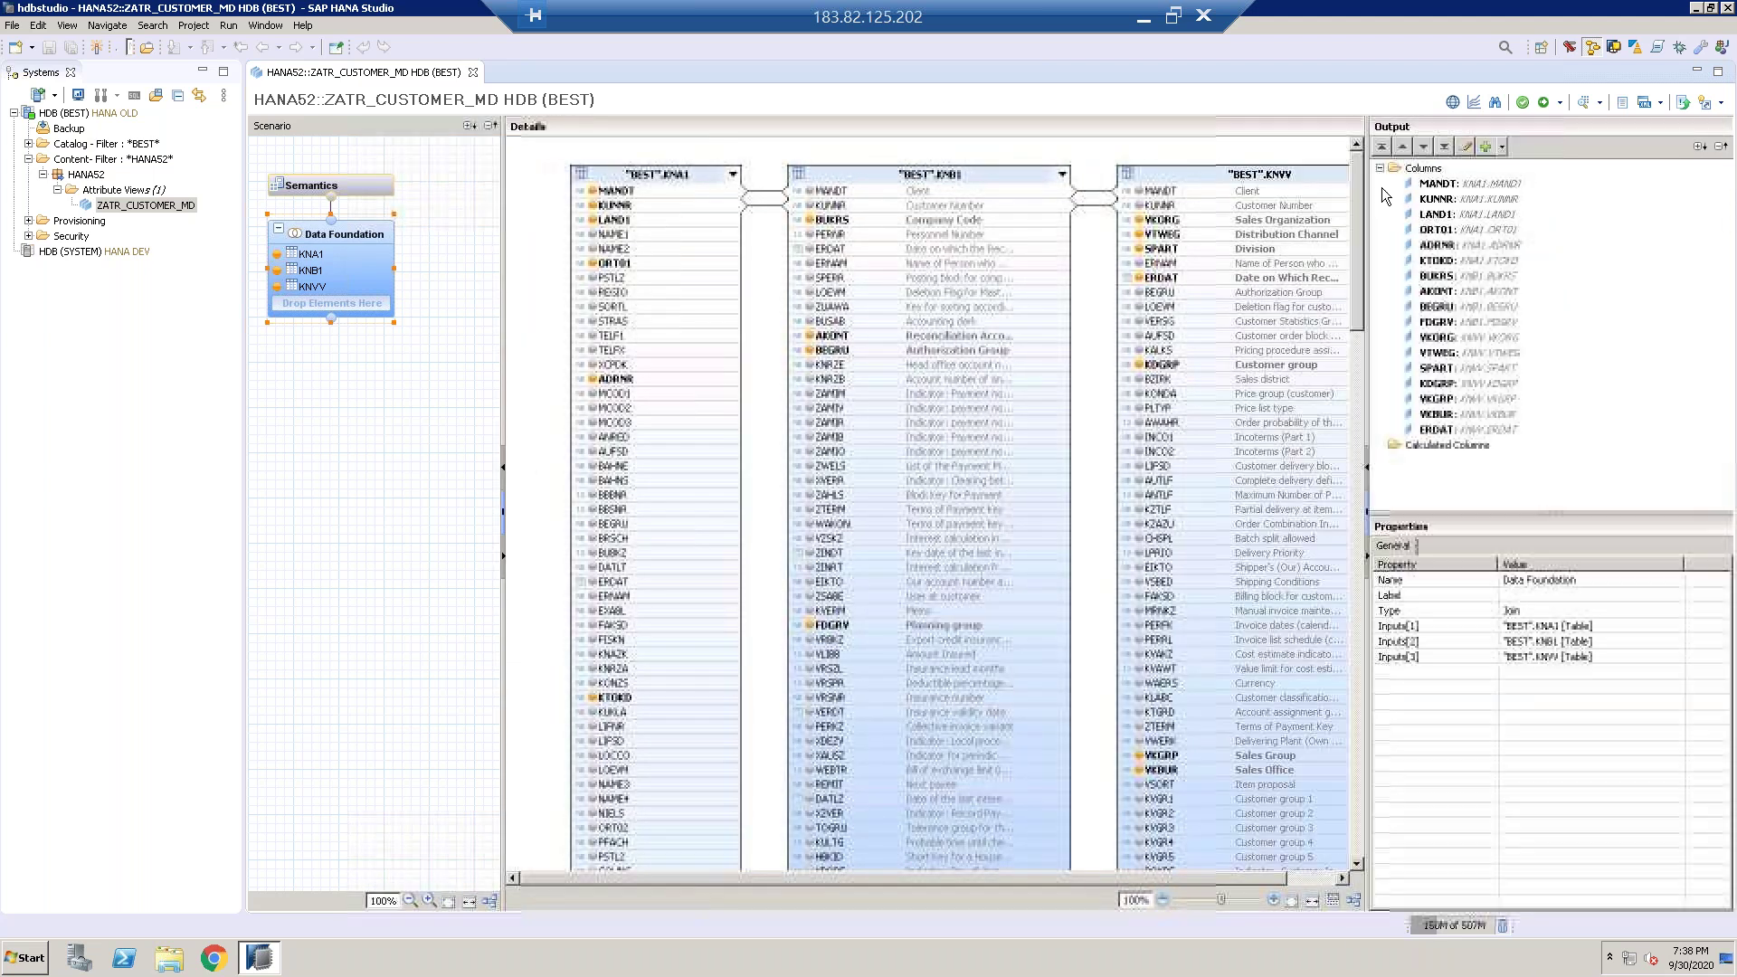
pyautogui.click(351, 188)
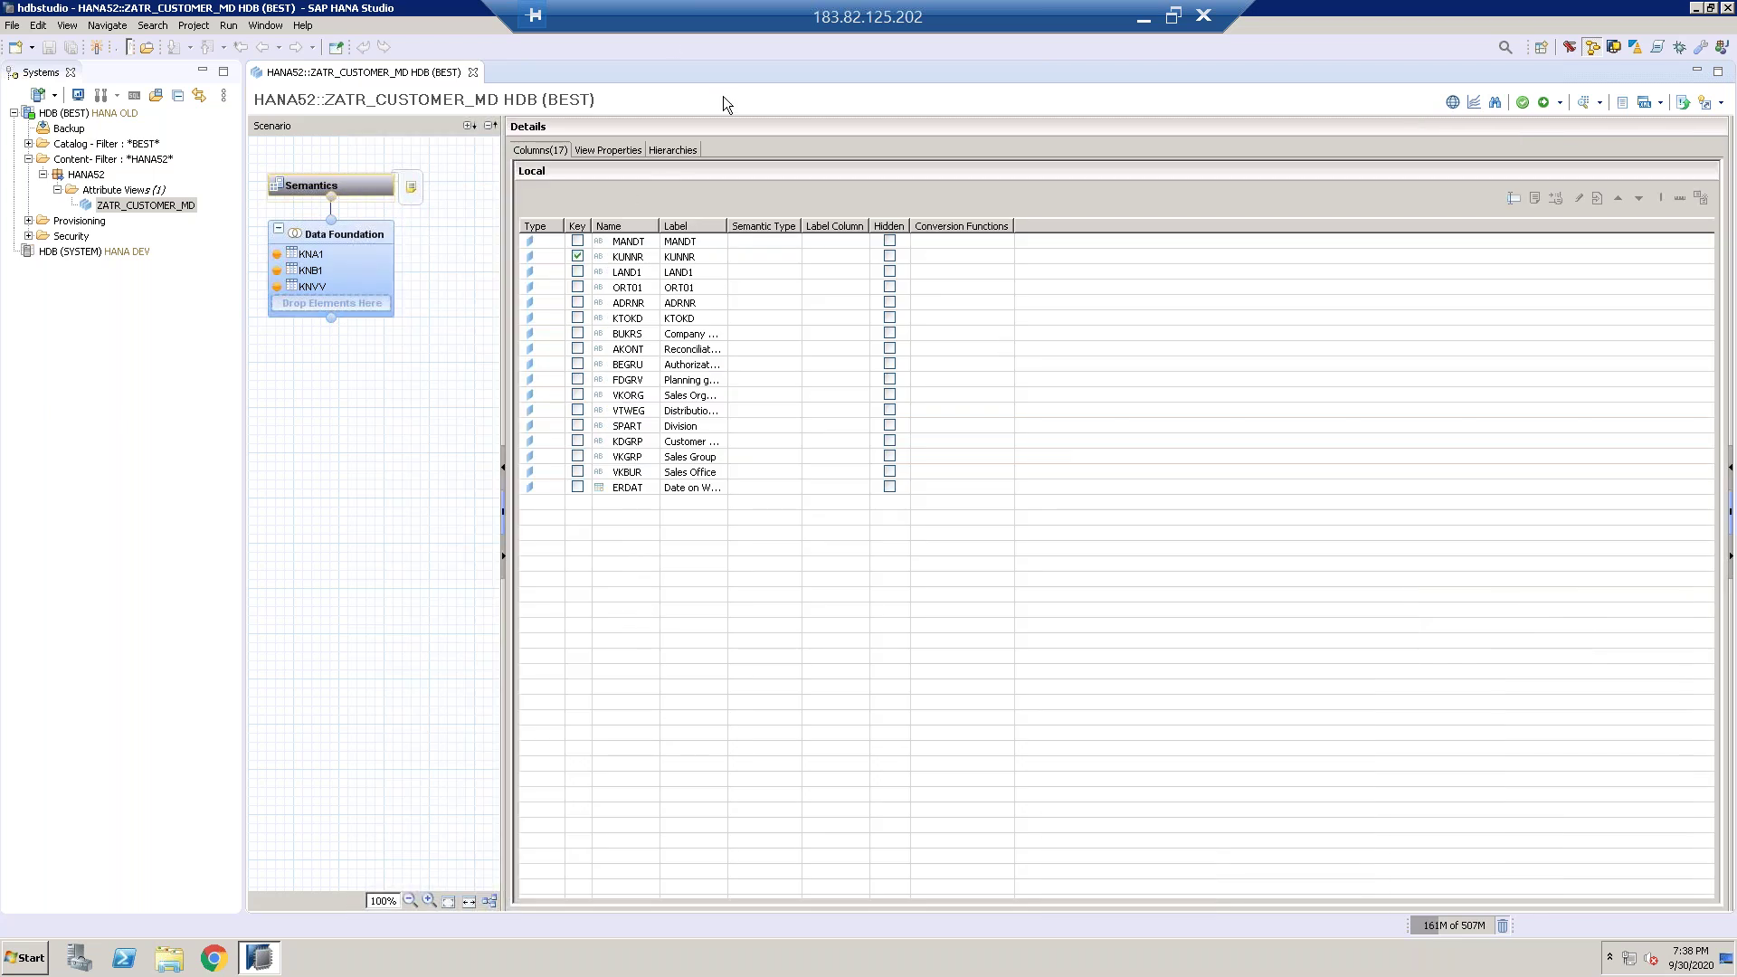
pyautogui.click(597, 149)
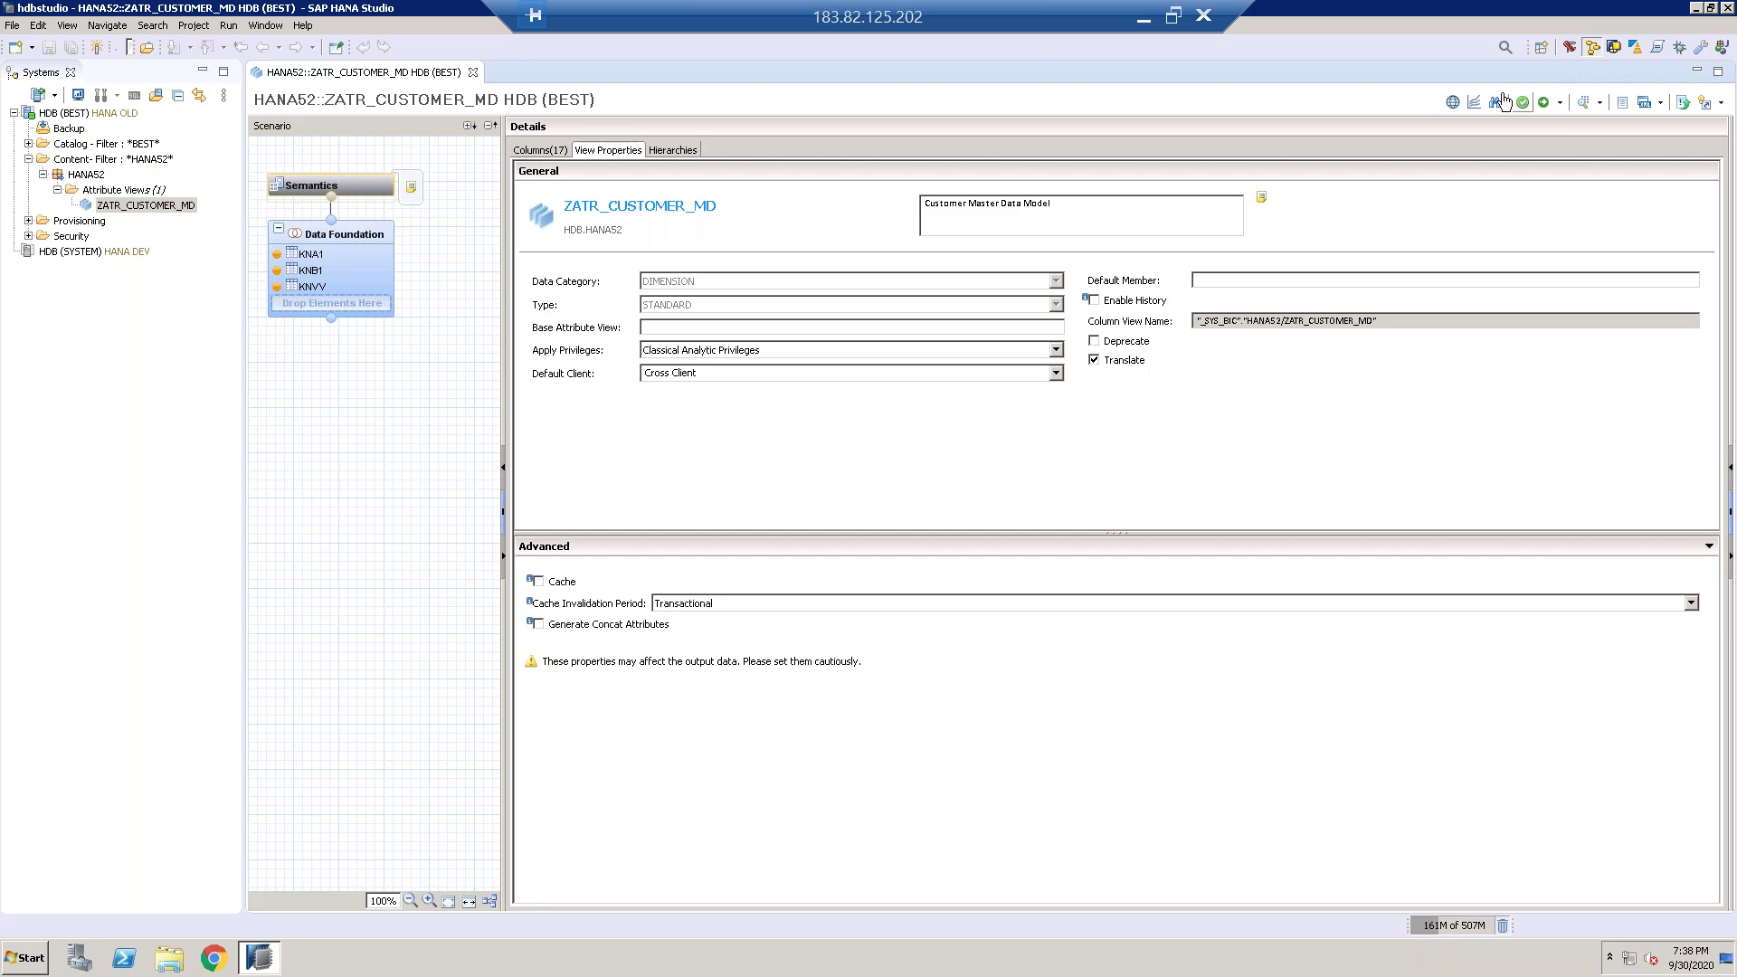
# Step: Activate the ZATR_CUSTOMER_MD attribute view by redeploying it, and close the job log
pyautogui.click(1544, 104)
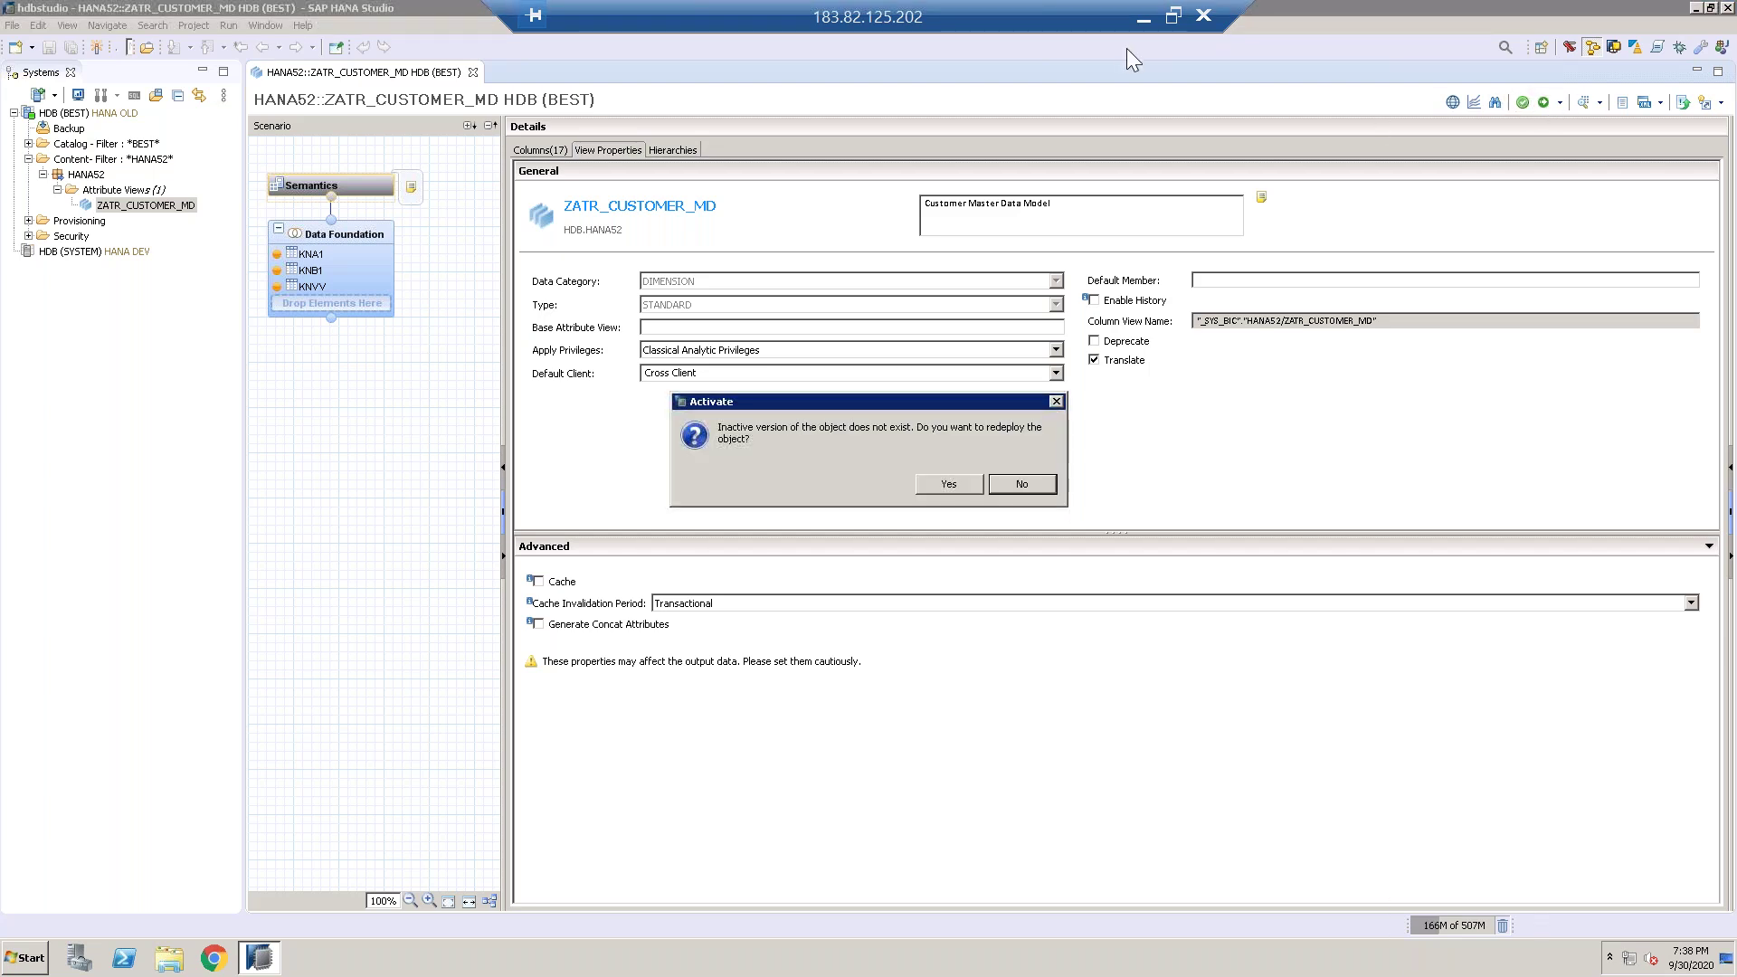
pyautogui.click(941, 485)
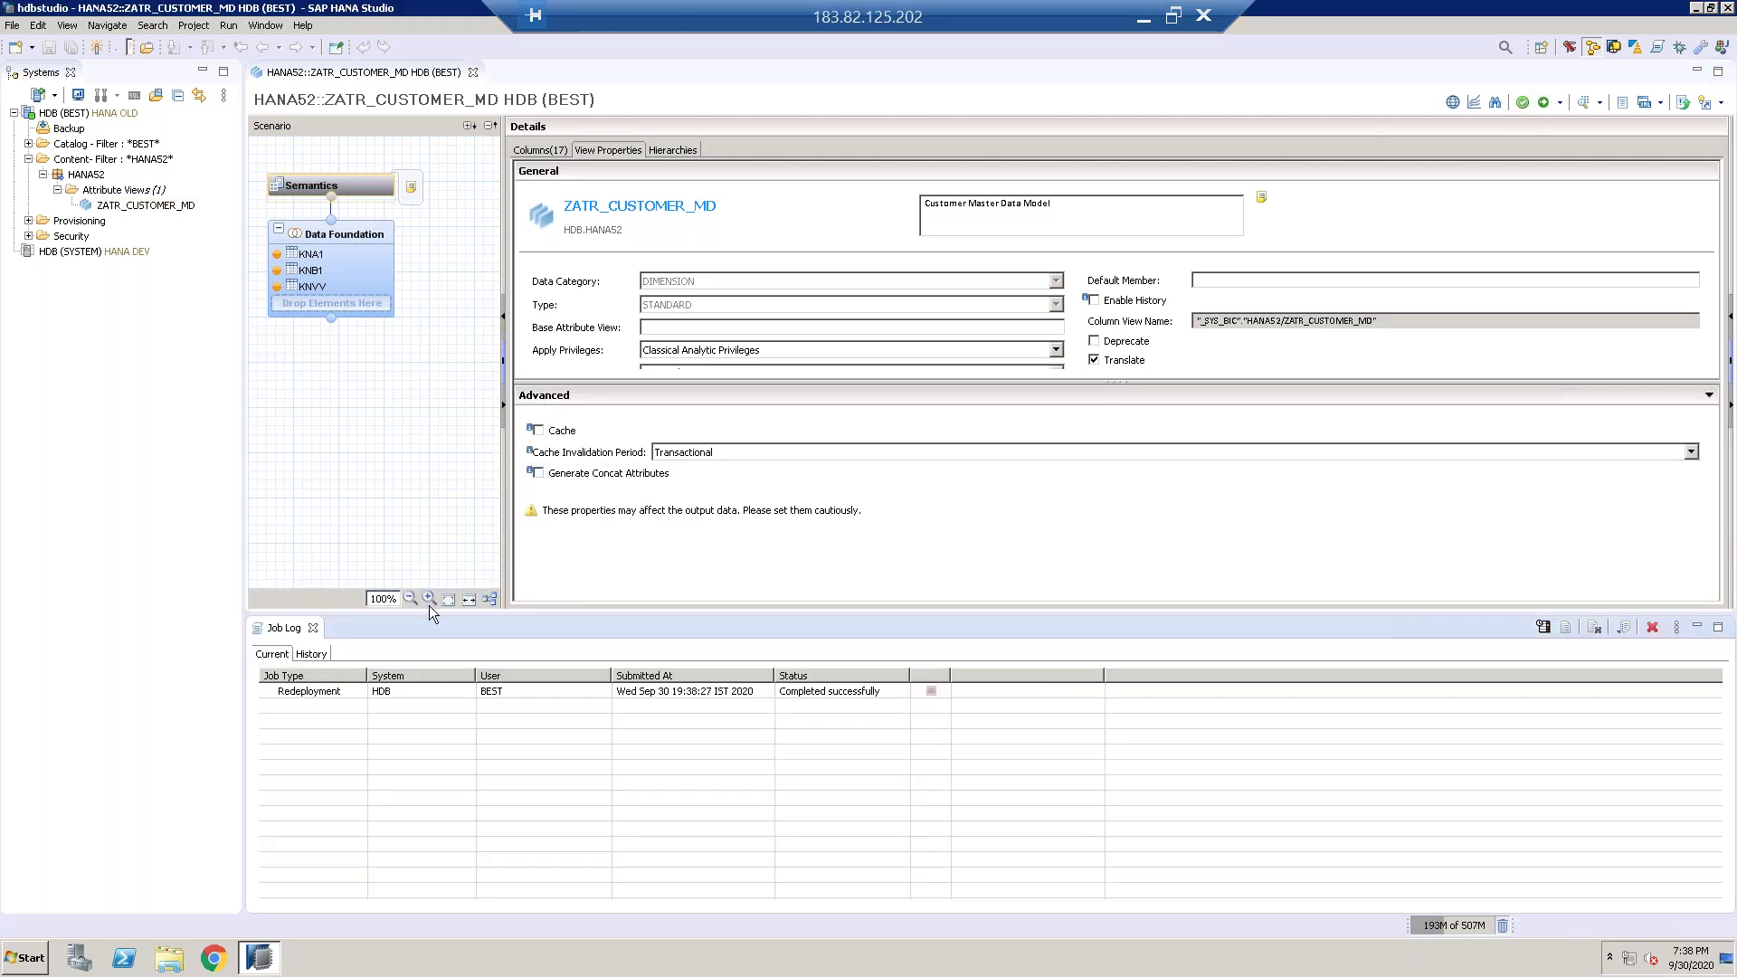
pyautogui.click(313, 628)
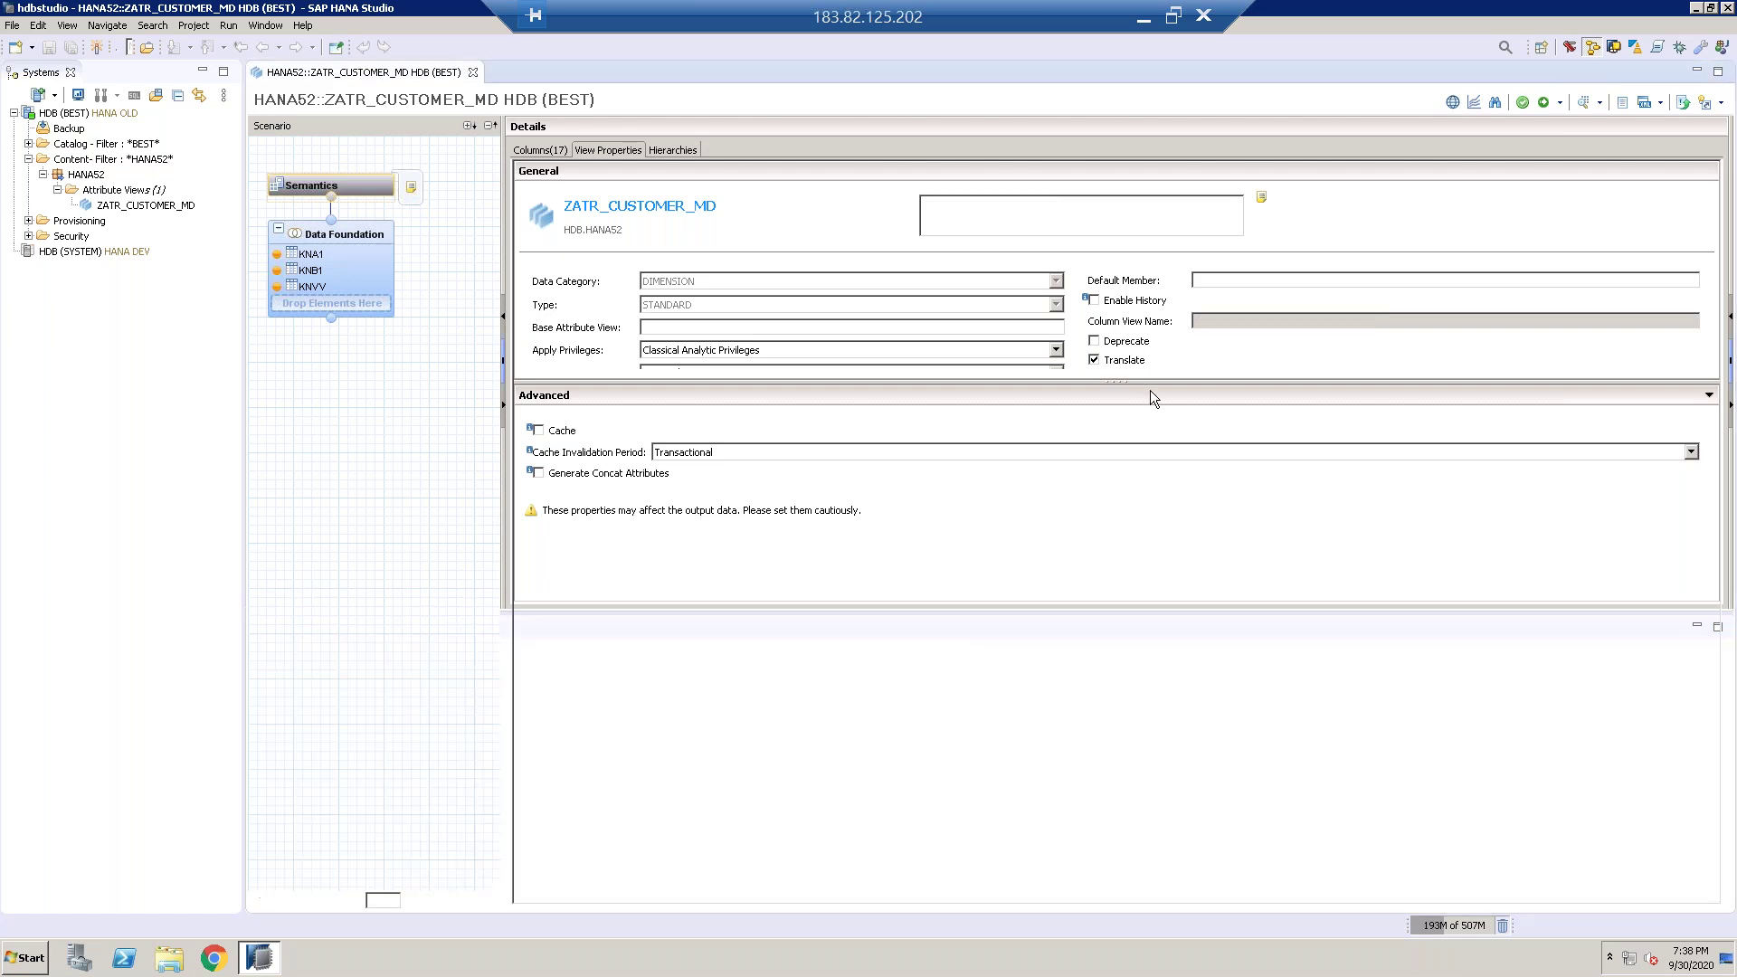
# Step: Preview the raw data of the ZATR_CUSTOMER_MD attribute view and return to its model editor
pyautogui.click(1586, 107)
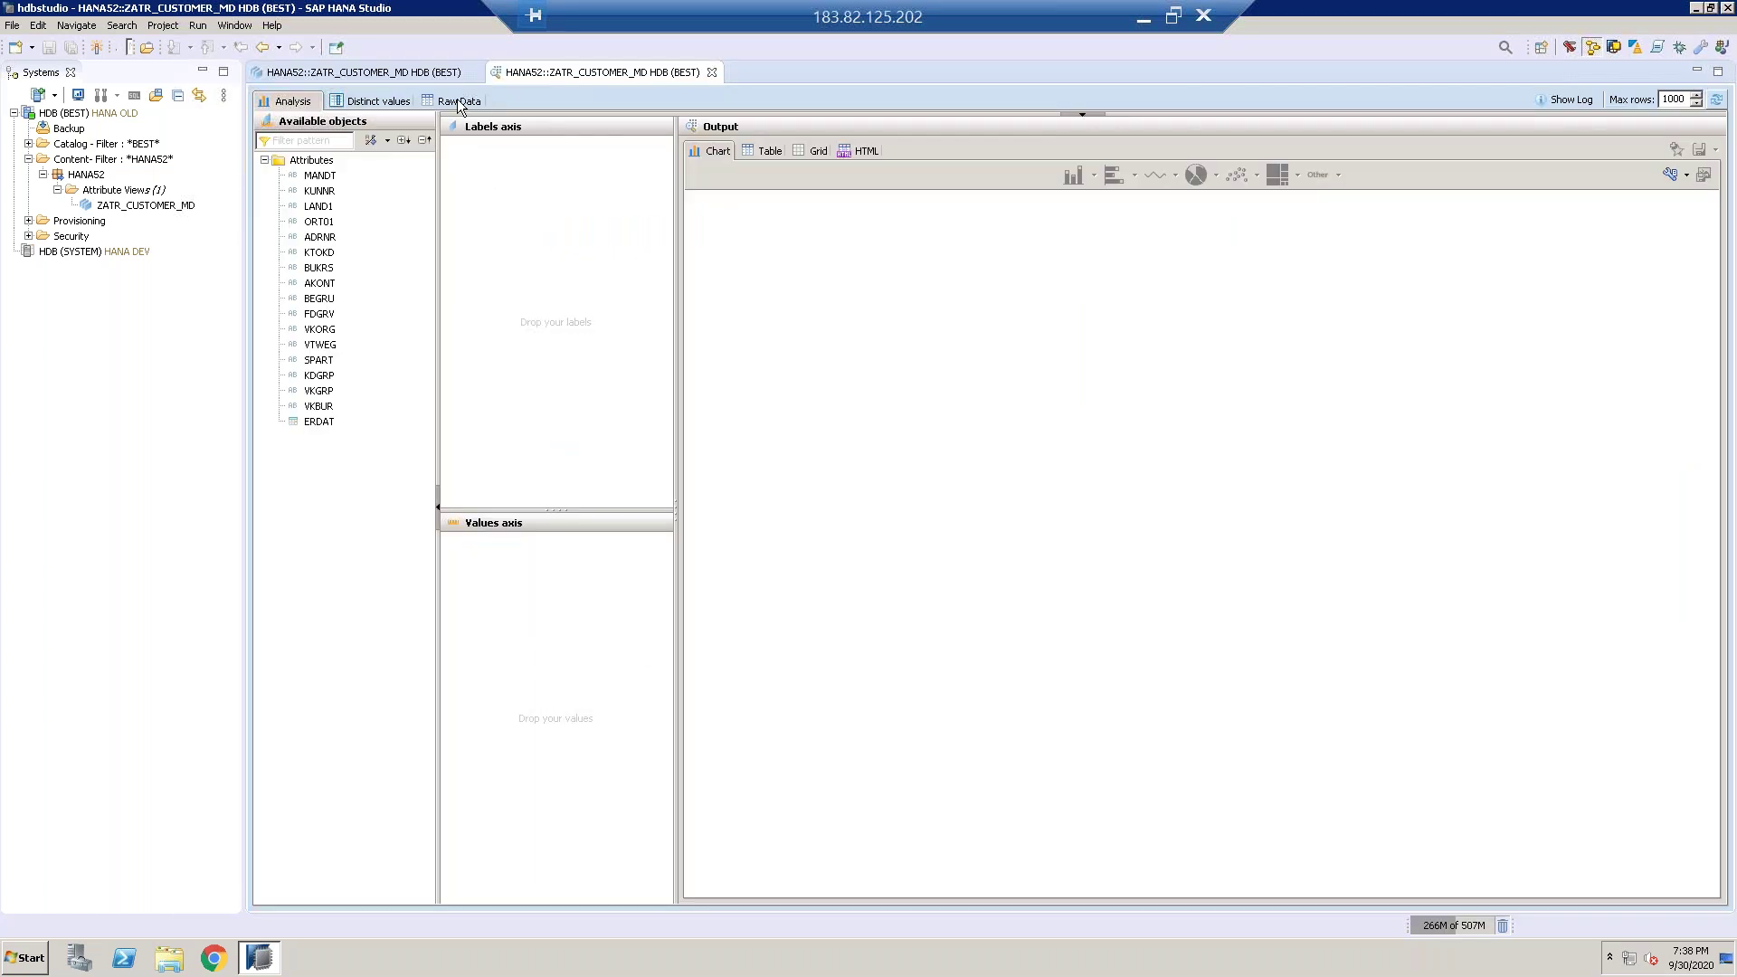
pyautogui.click(459, 102)
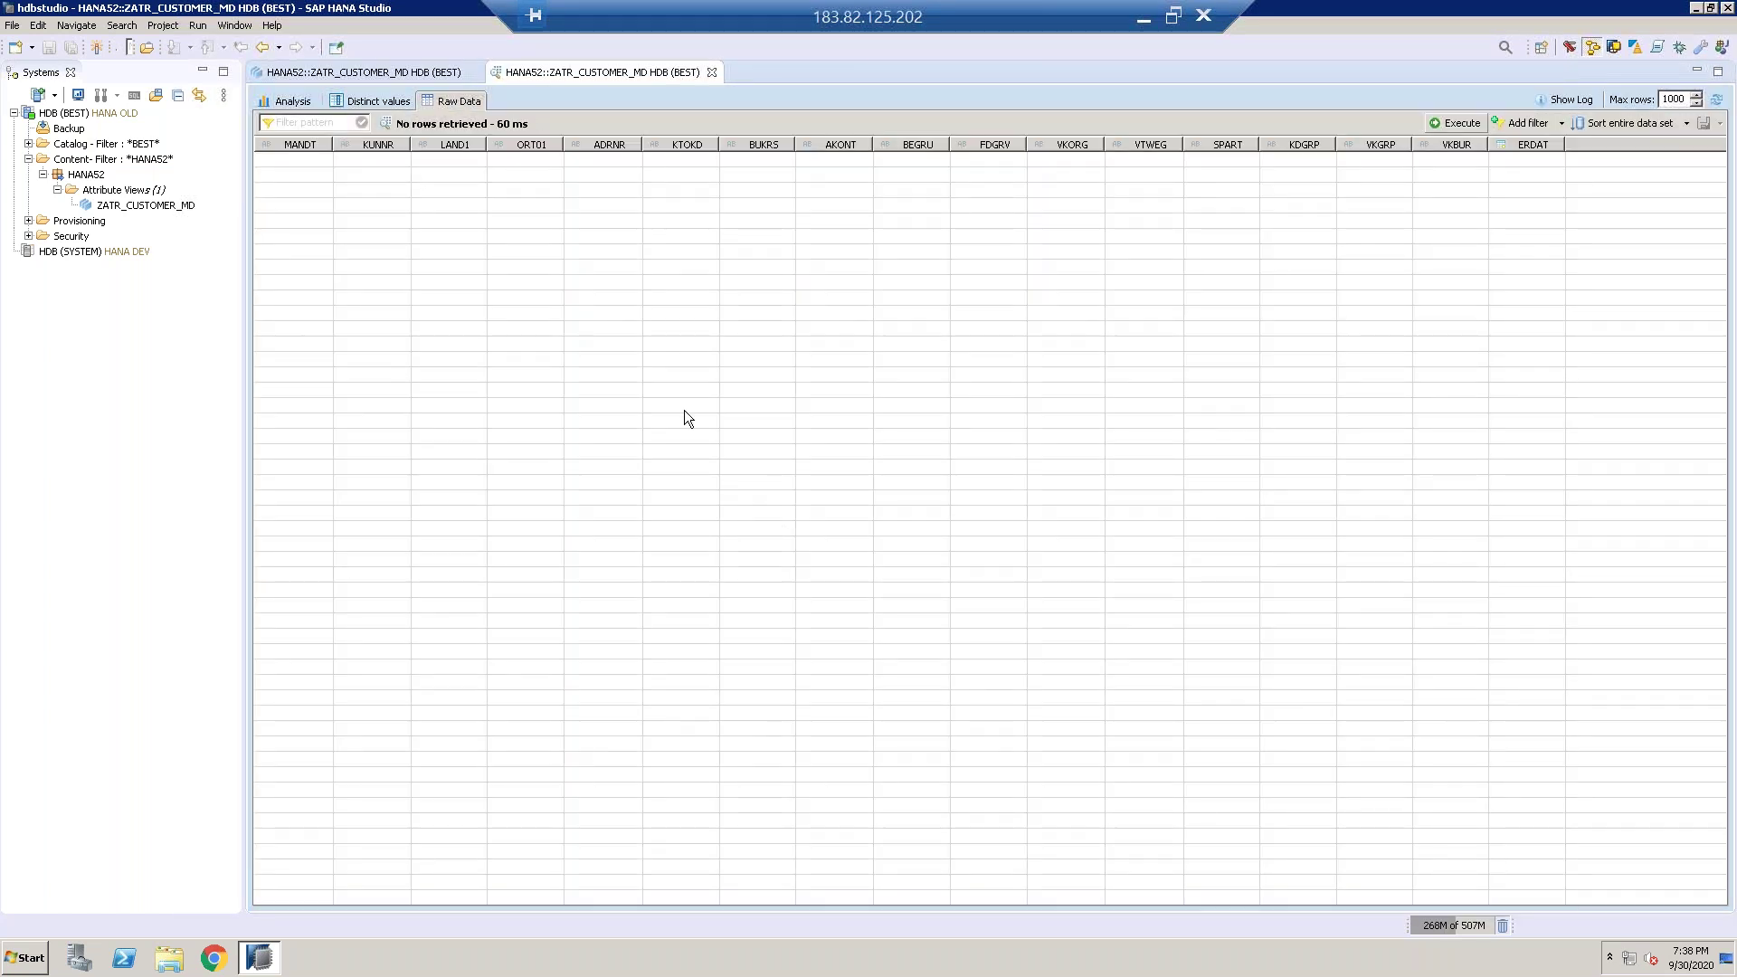
pyautogui.click(367, 71)
# Step: Preview the raw data of the KNA1 table in the data foundation and close the preview
pyautogui.click(319, 256)
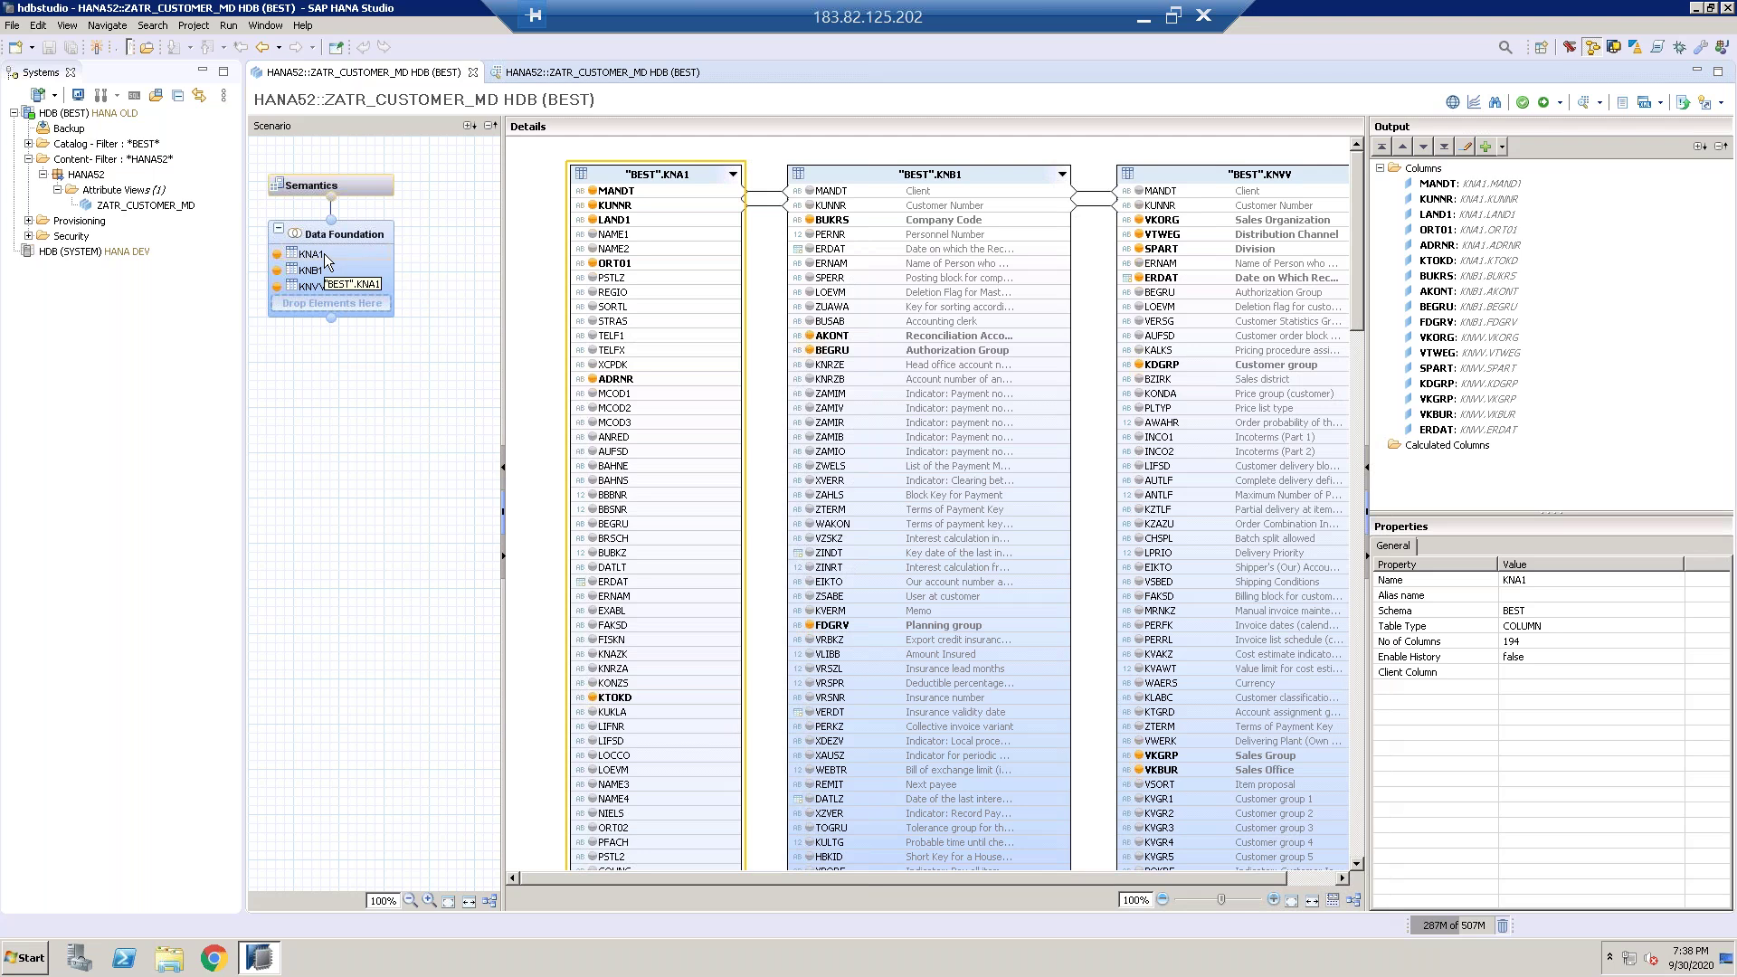
pyautogui.rightClick(326, 259)
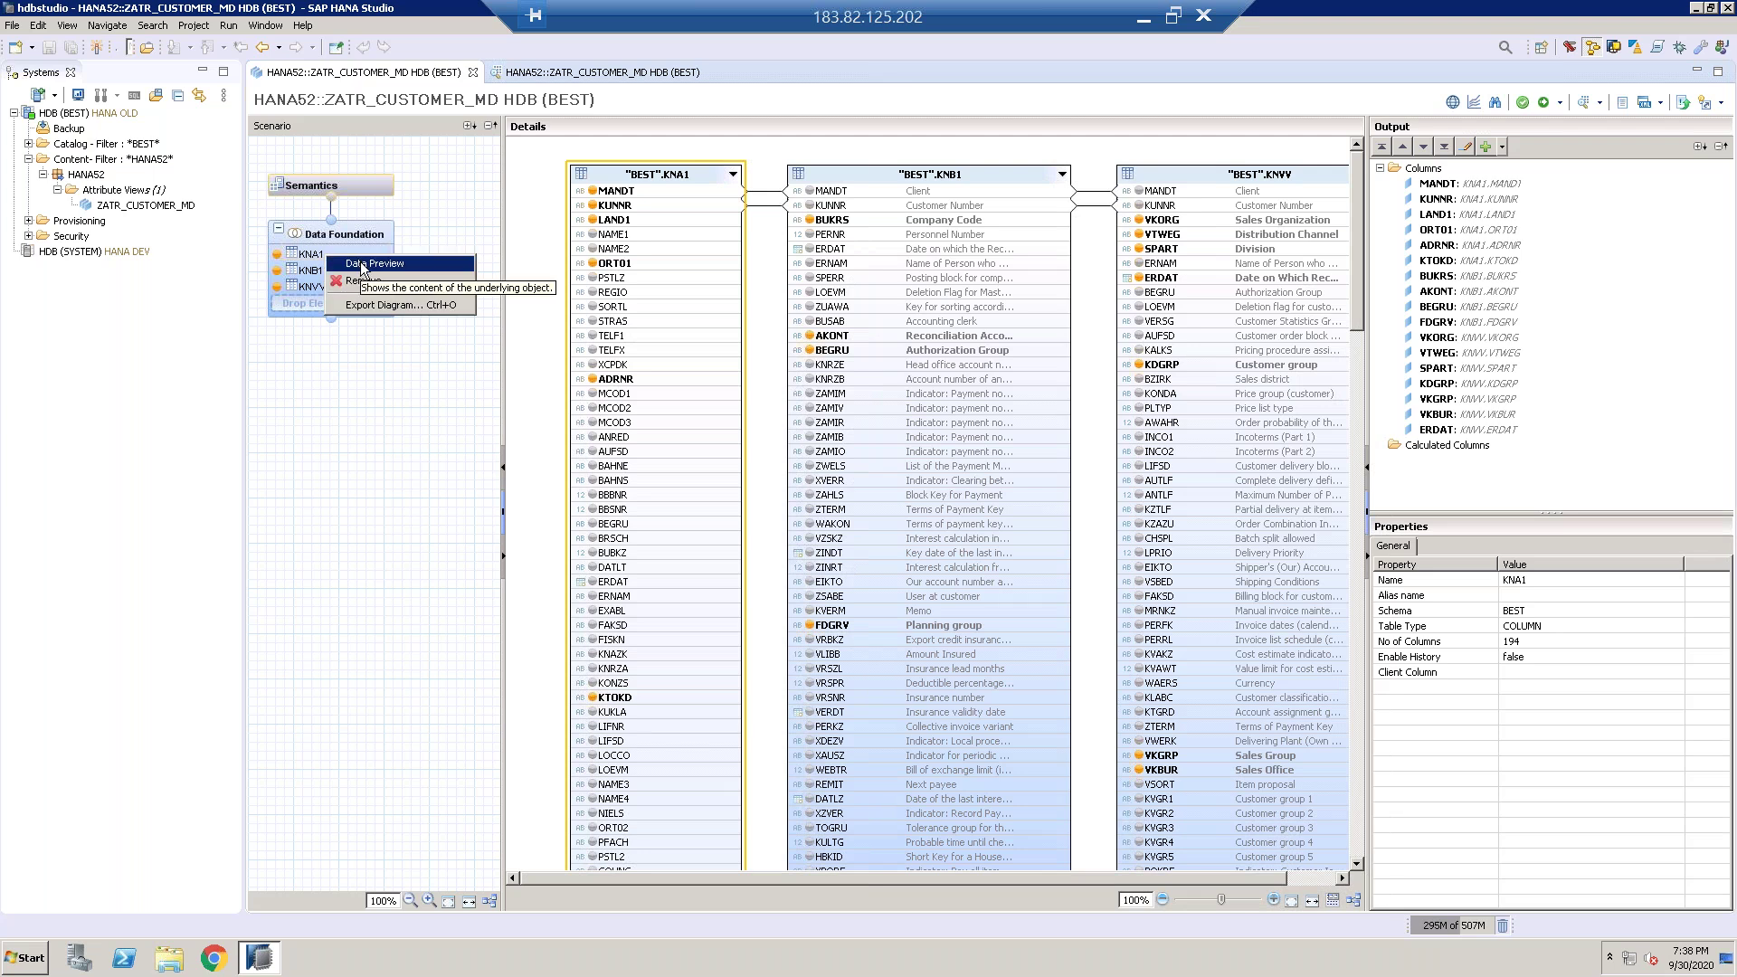
pyautogui.click(363, 264)
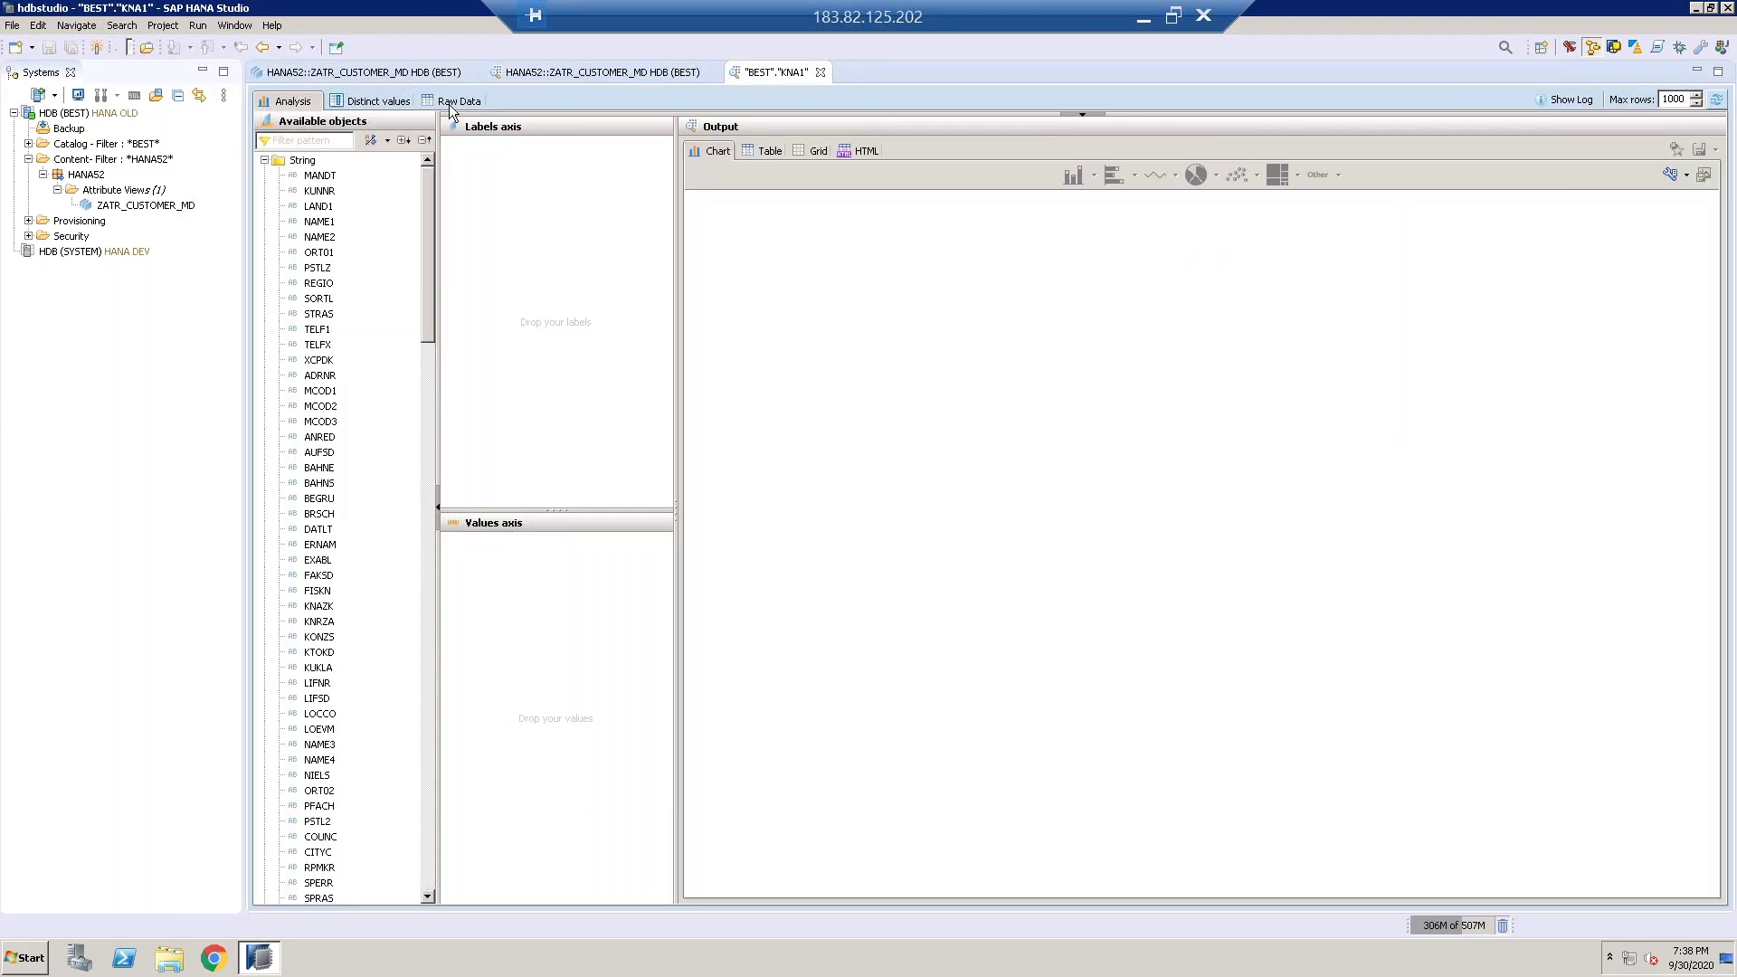
pyautogui.click(449, 102)
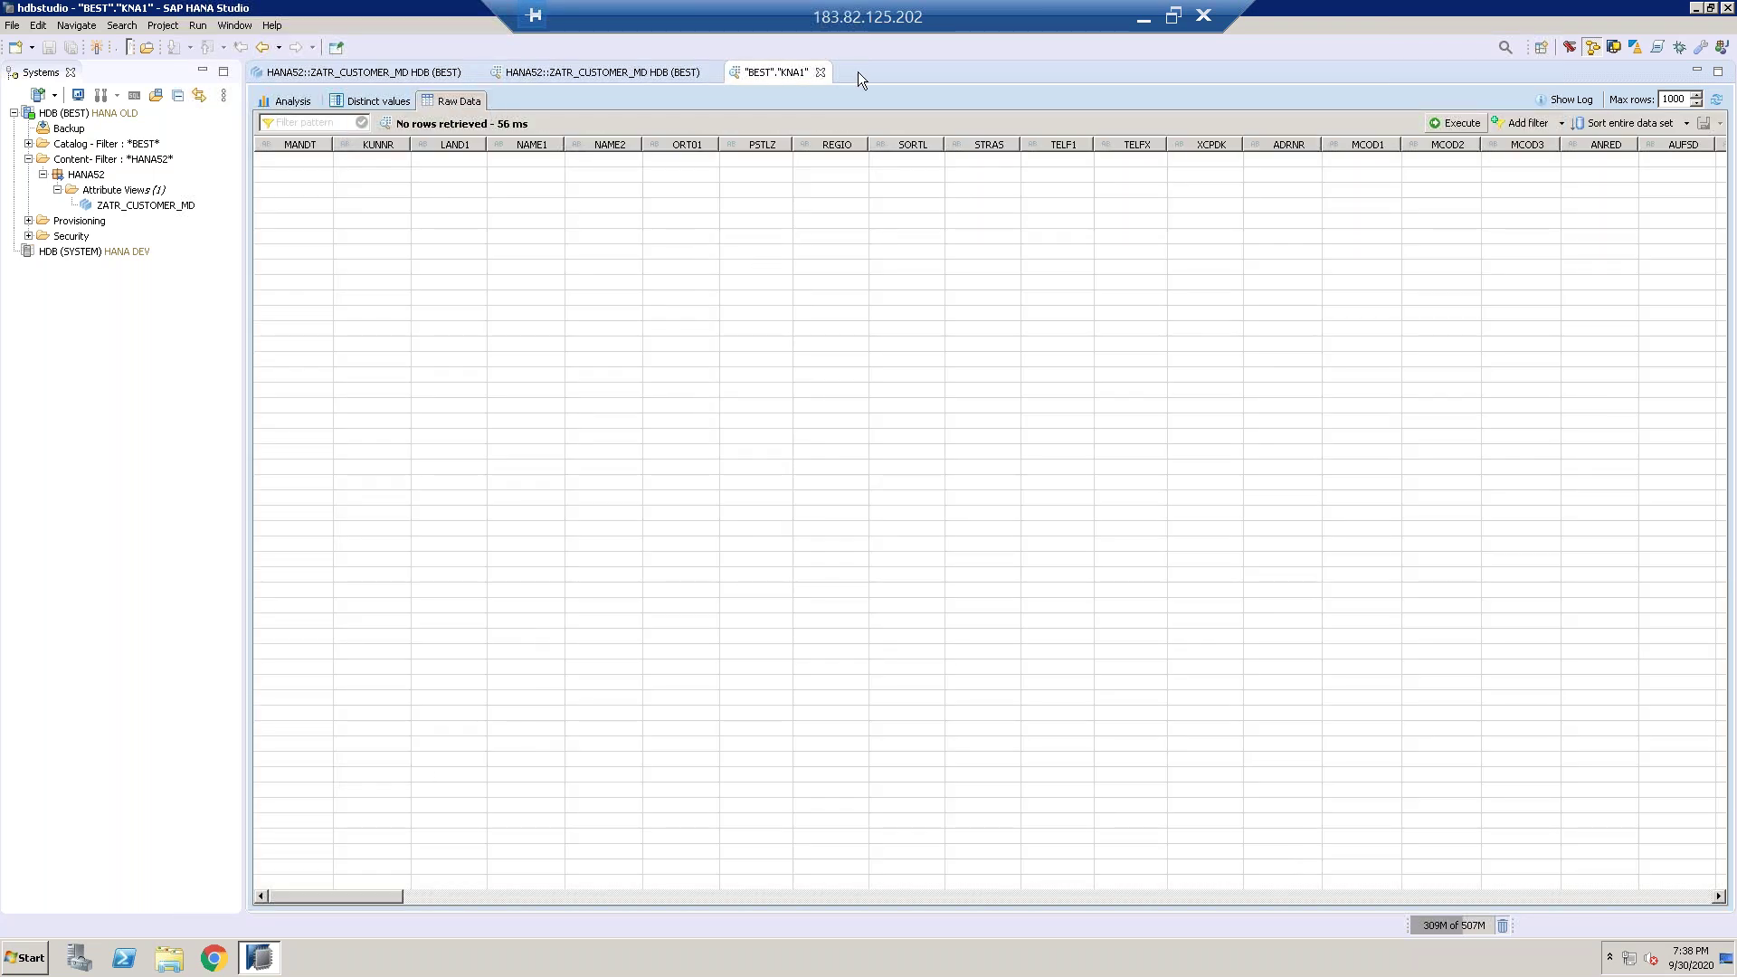
pyautogui.click(820, 73)
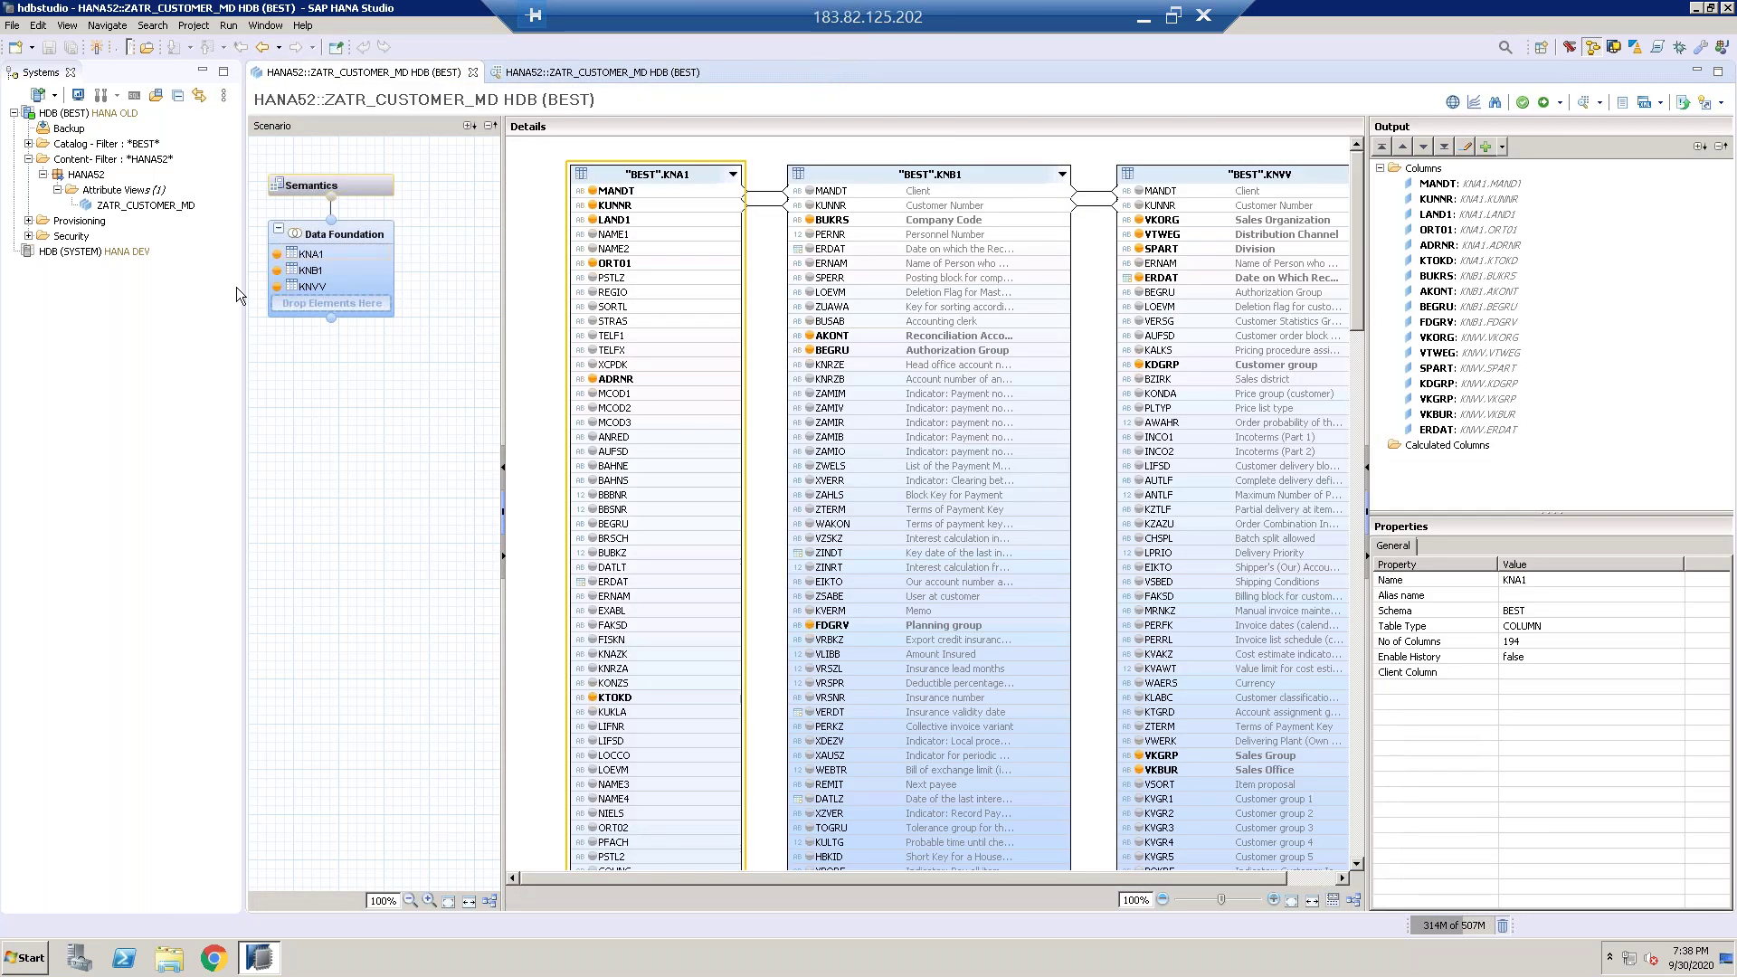
# Step: Preview the raw data of the KNB1 table in the data foundation and close the preview
pyautogui.rightClick(315, 271)
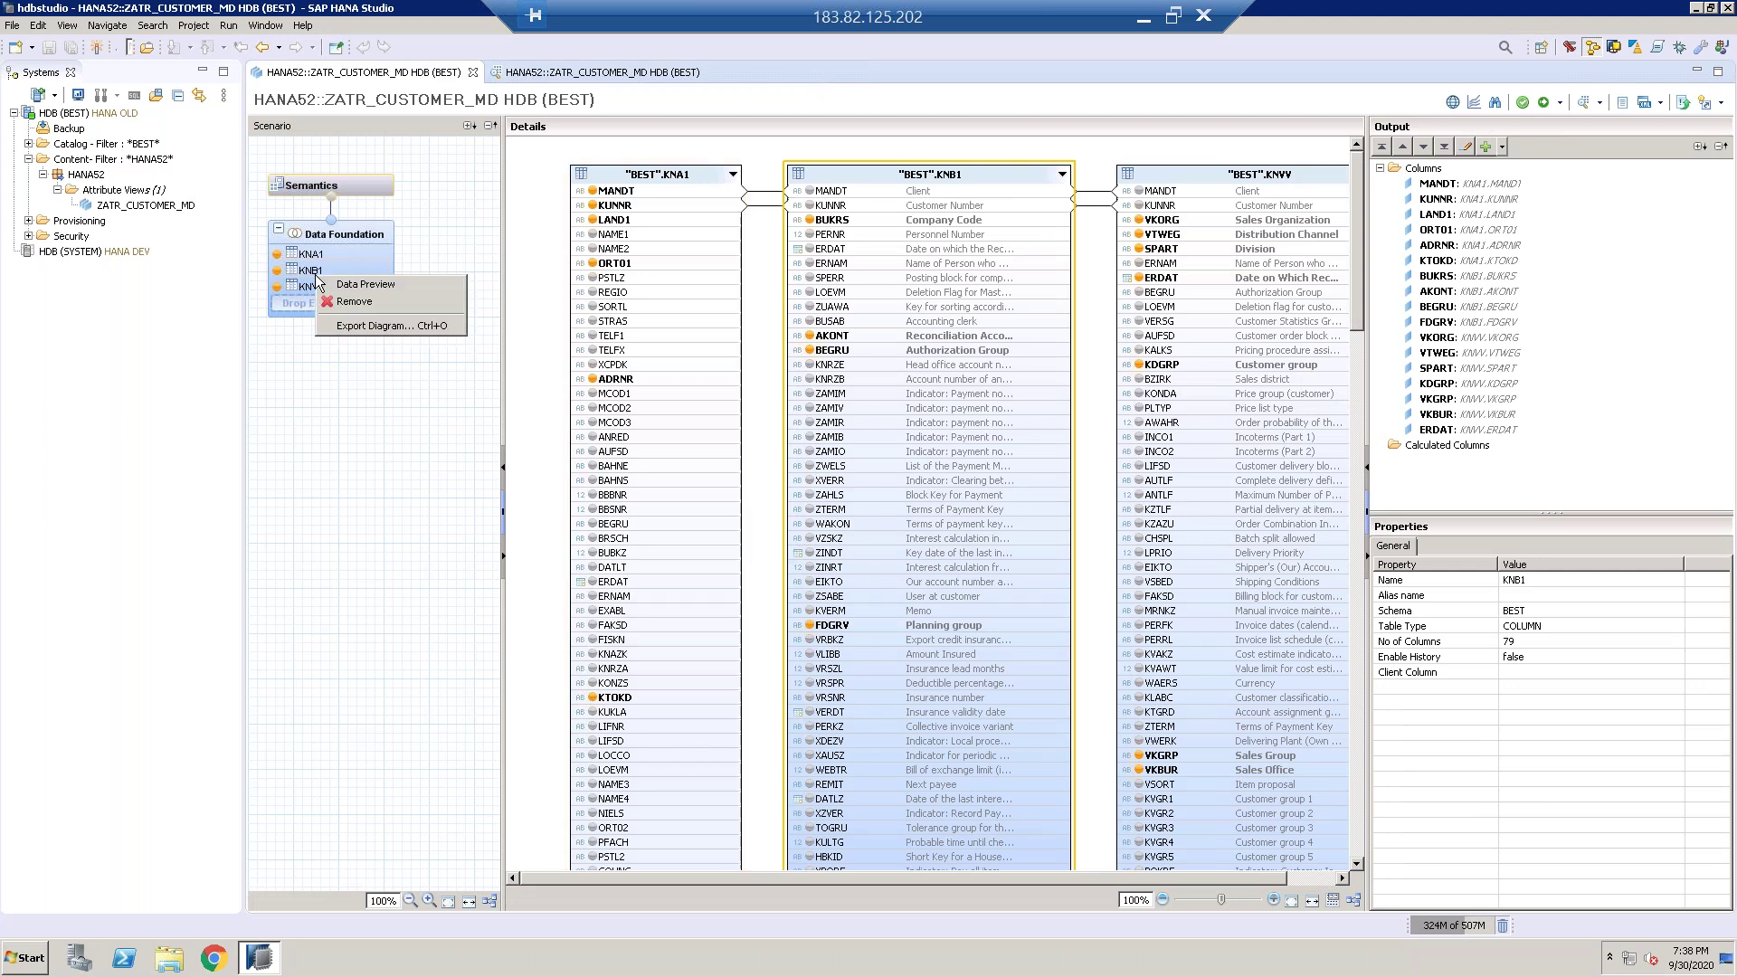
pyautogui.click(408, 288)
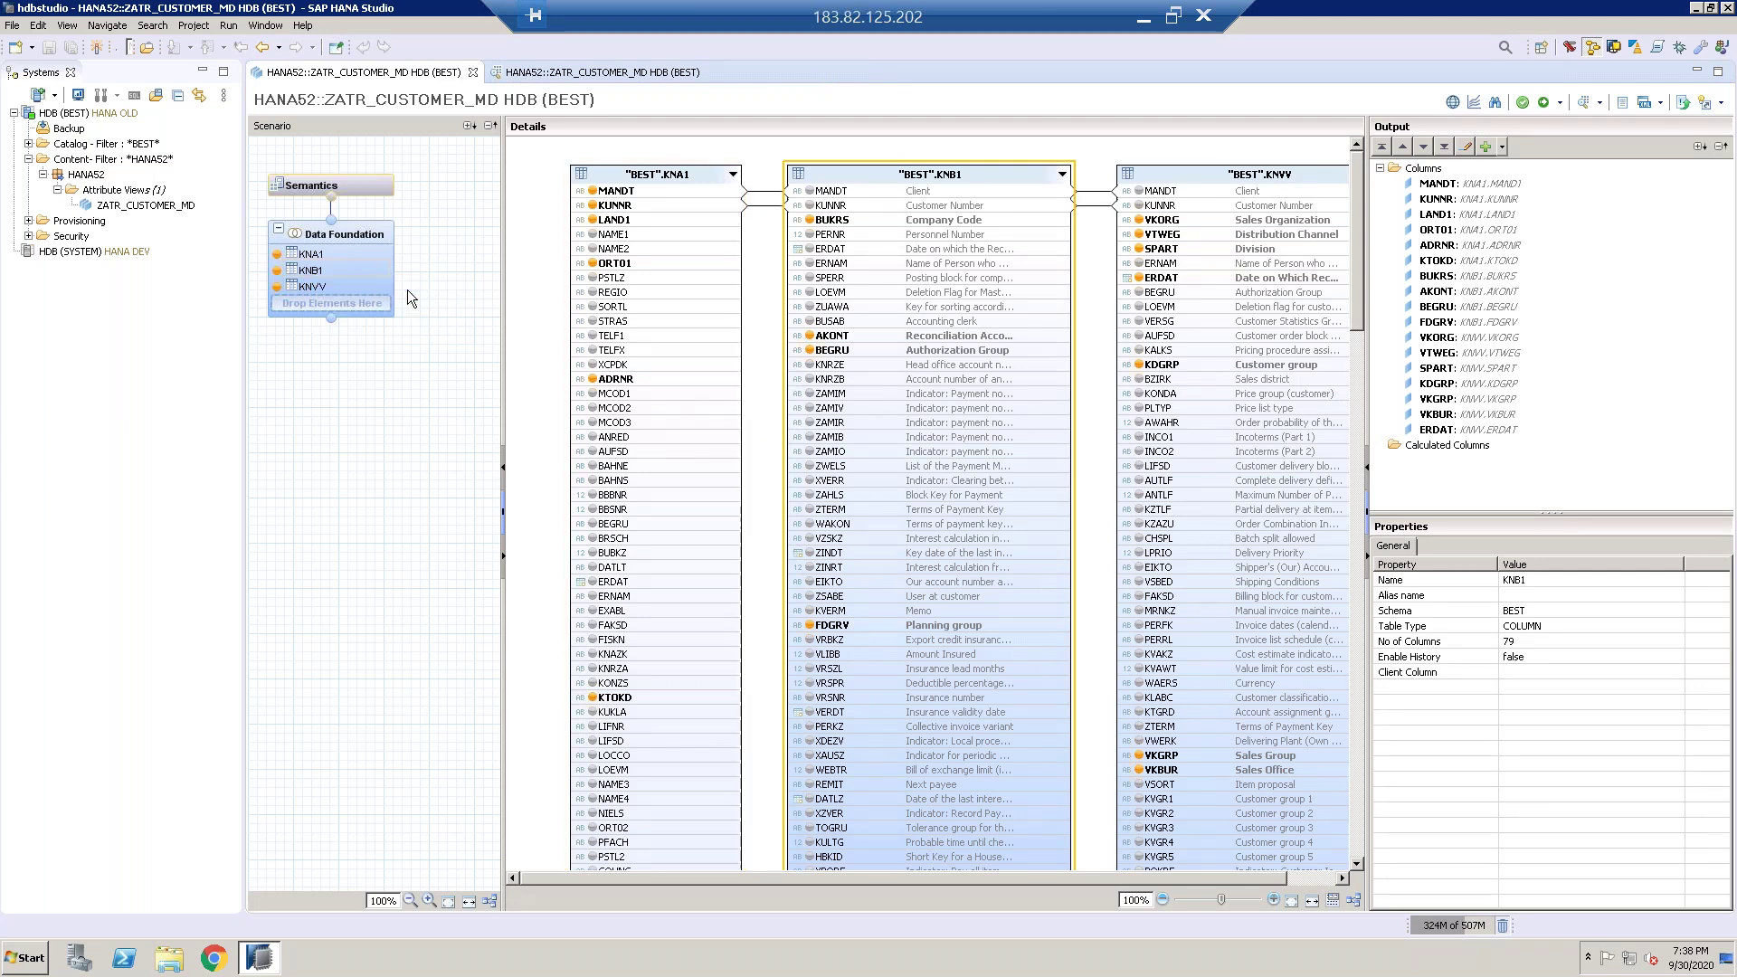
pyautogui.click(469, 103)
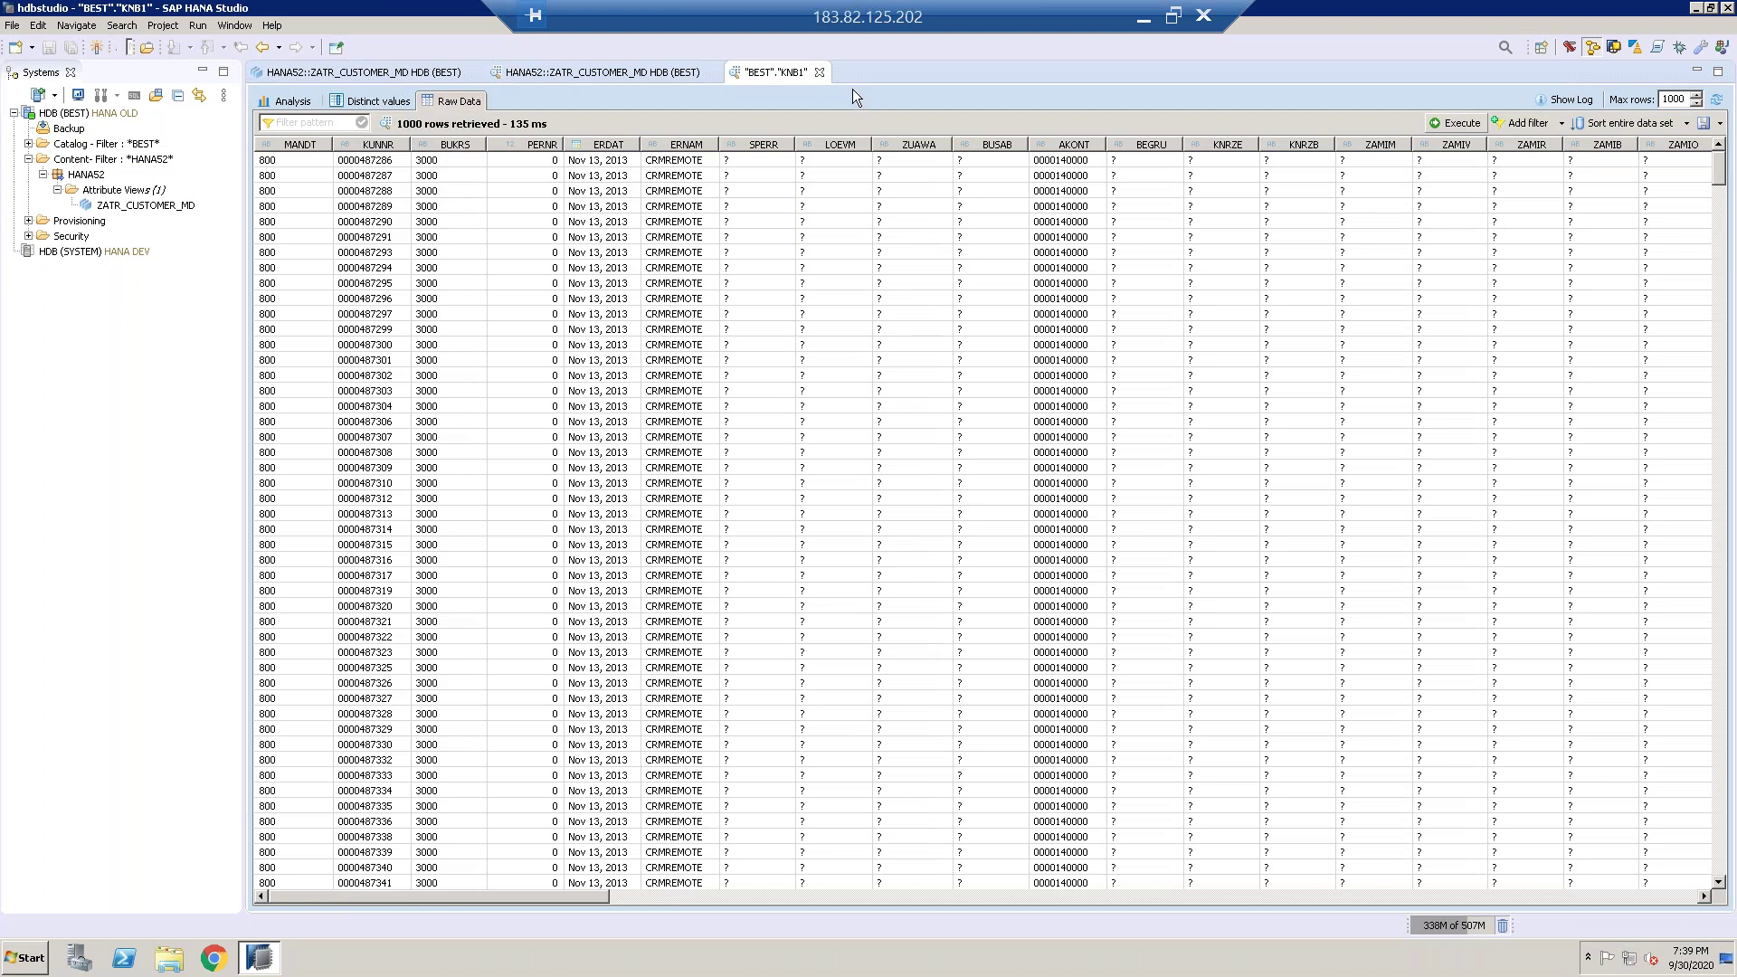
pyautogui.click(820, 71)
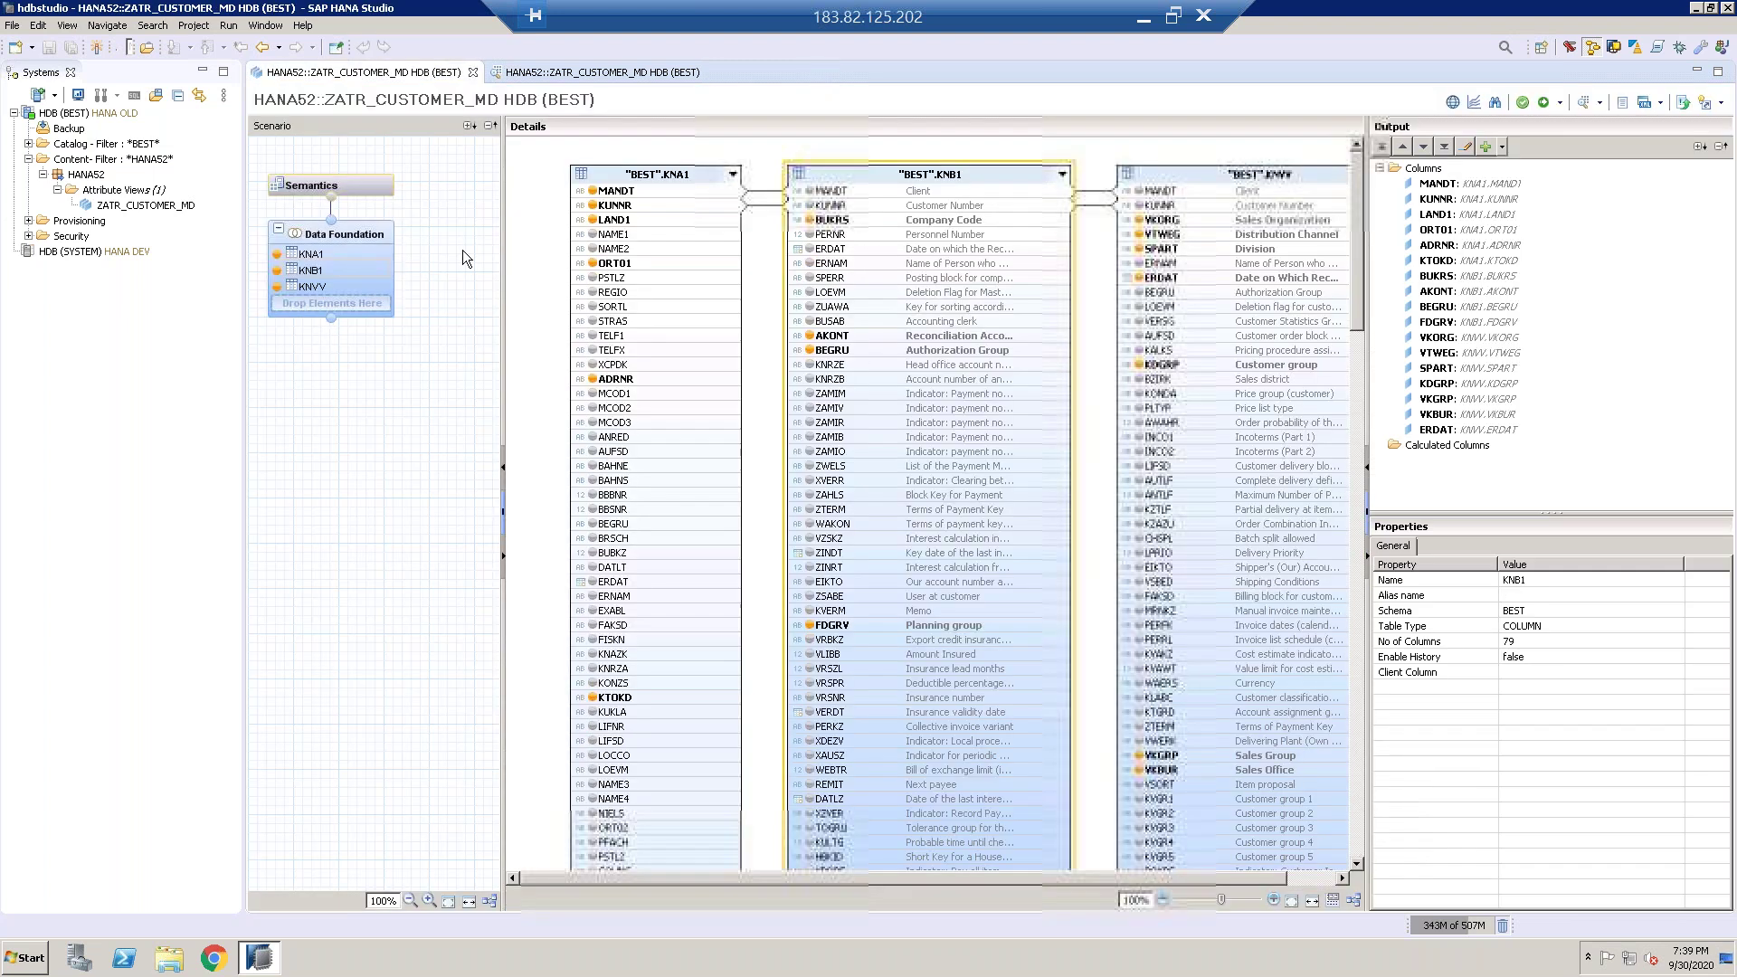
# Step: Preview the raw data of the KNVV table, close the preview and select KNA1 in the data foundation
pyautogui.rightClick(317, 287)
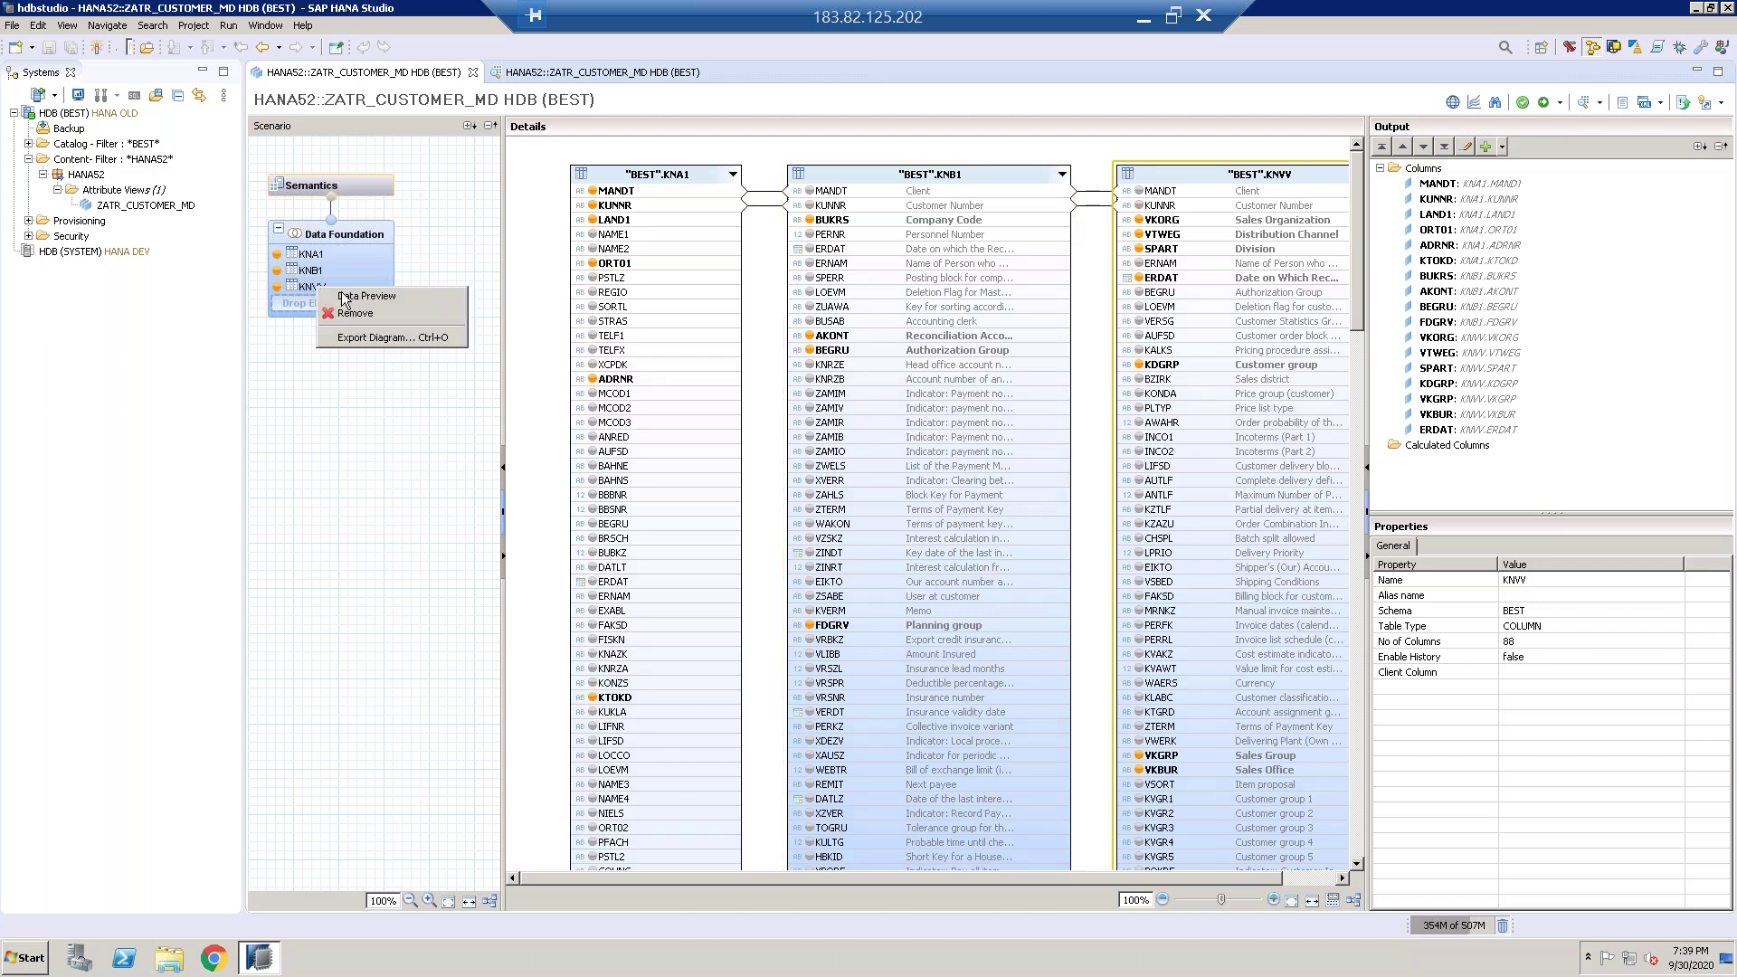
pyautogui.click(387, 299)
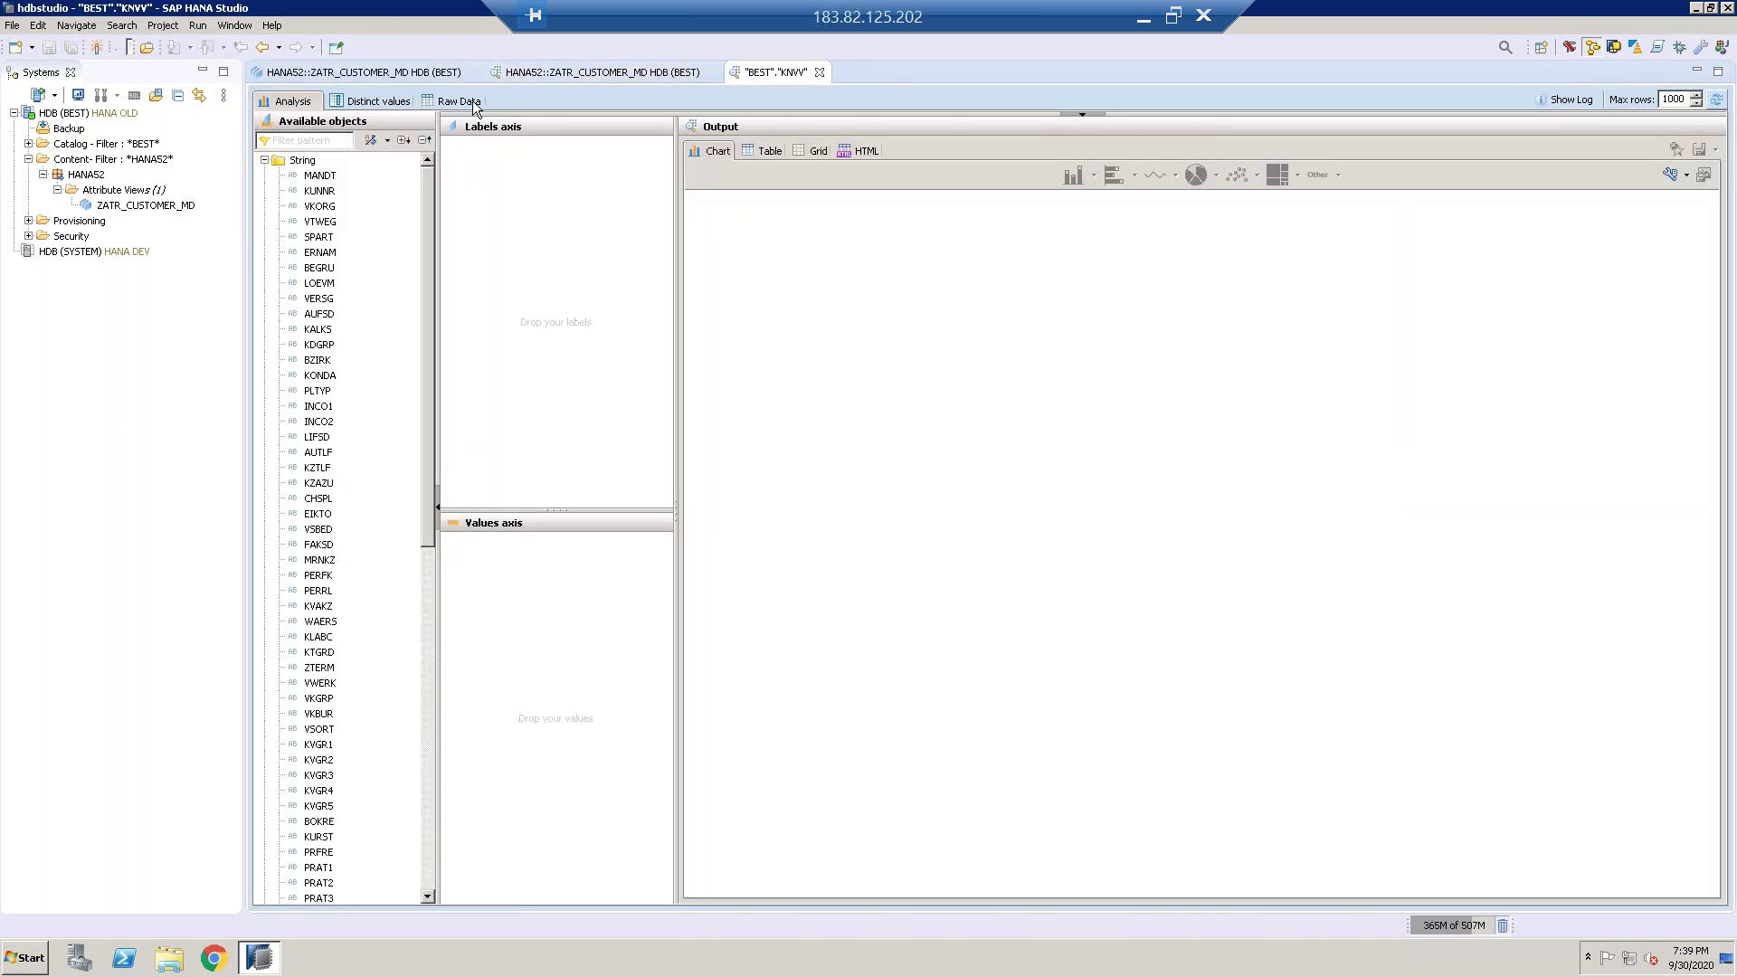
pyautogui.click(469, 102)
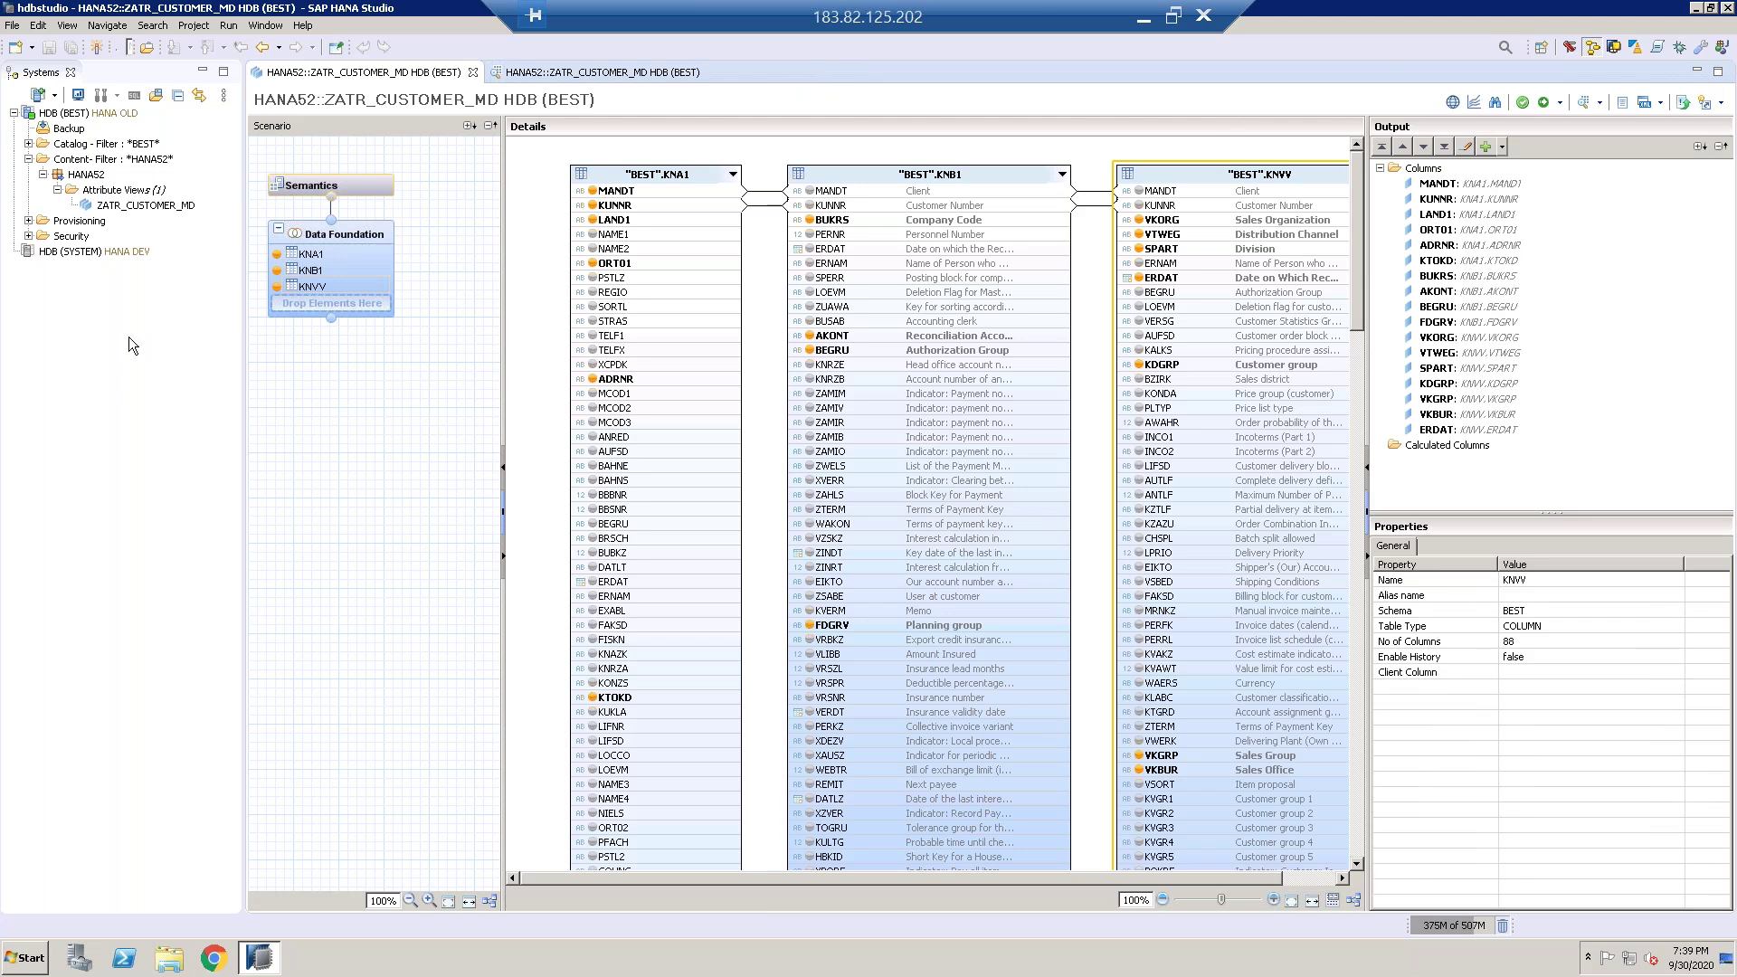
pyautogui.click(324, 256)
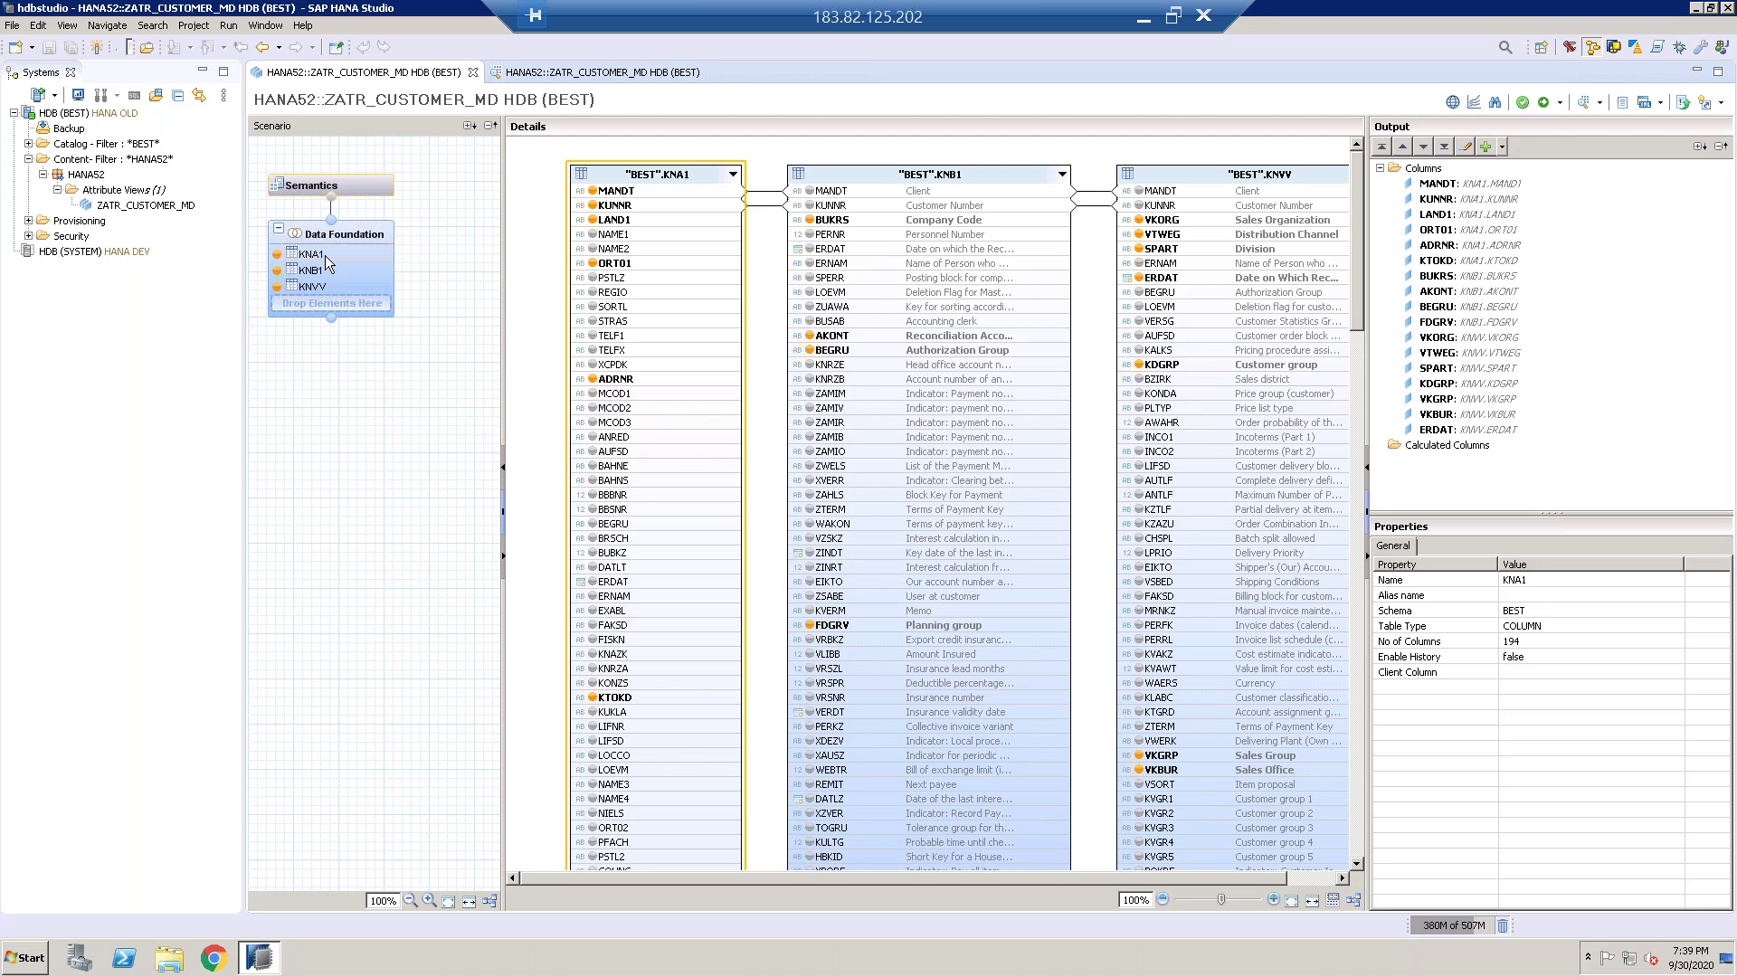
# Step: Remove the KNA1 table of the BEST schema from the data foundation and confirm the removal
pyautogui.rightClick(326, 262)
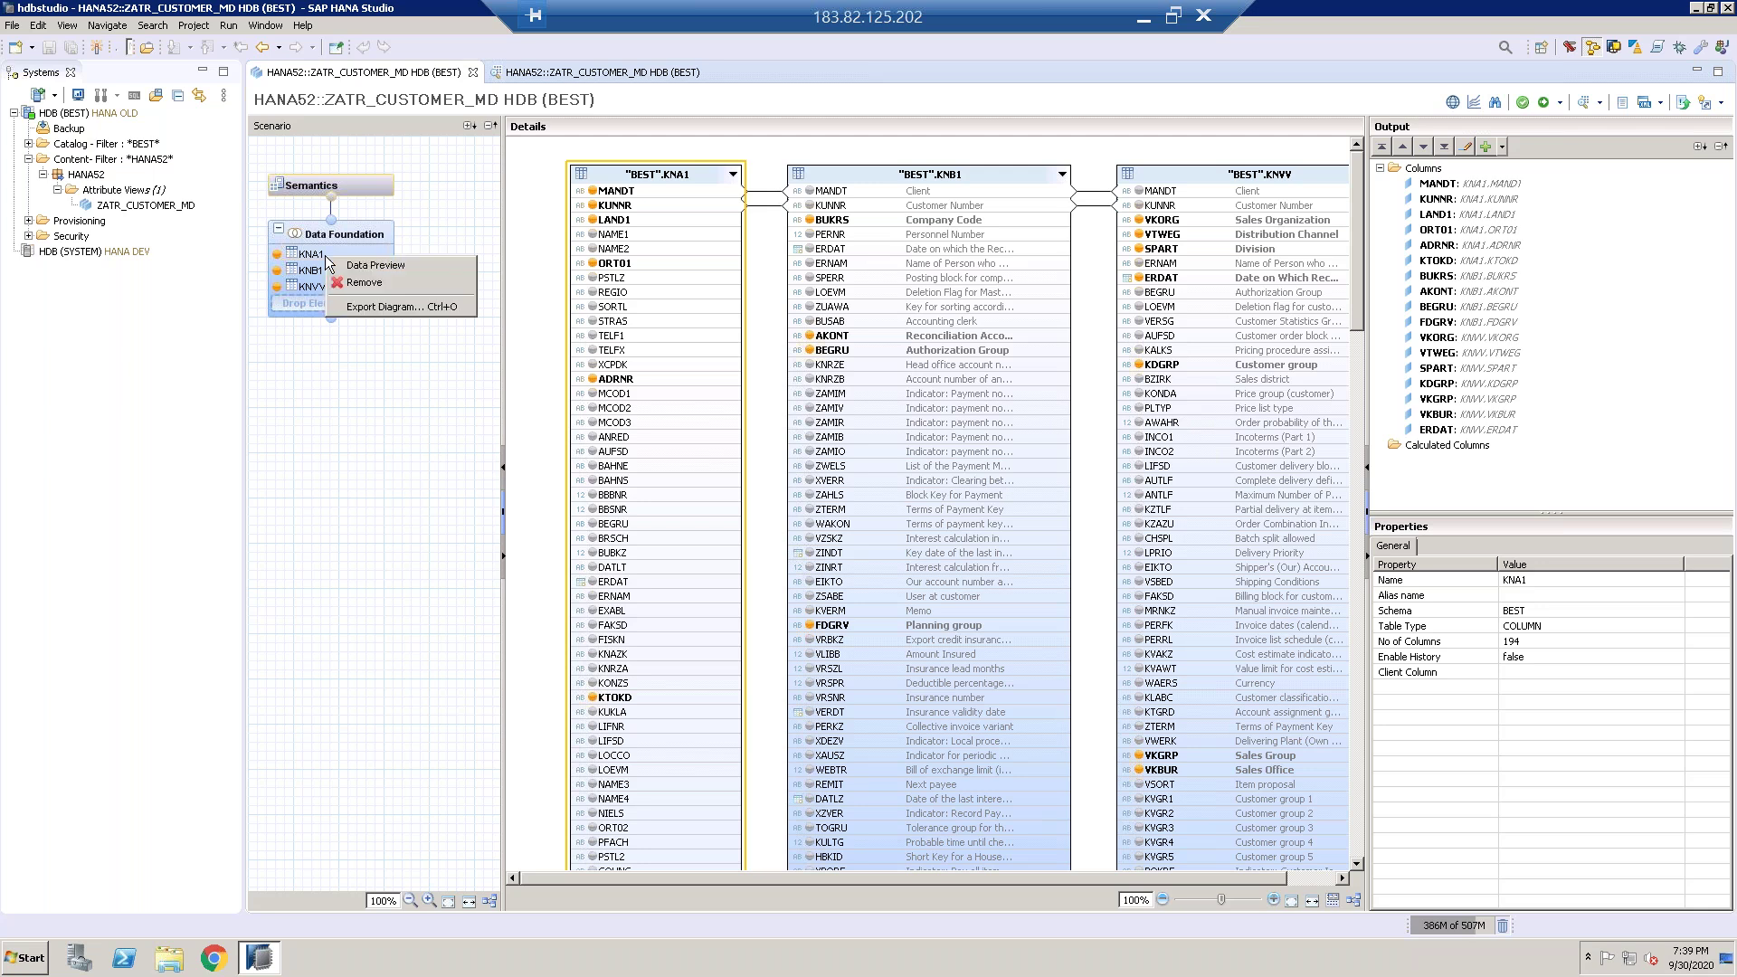
pyautogui.click(365, 285)
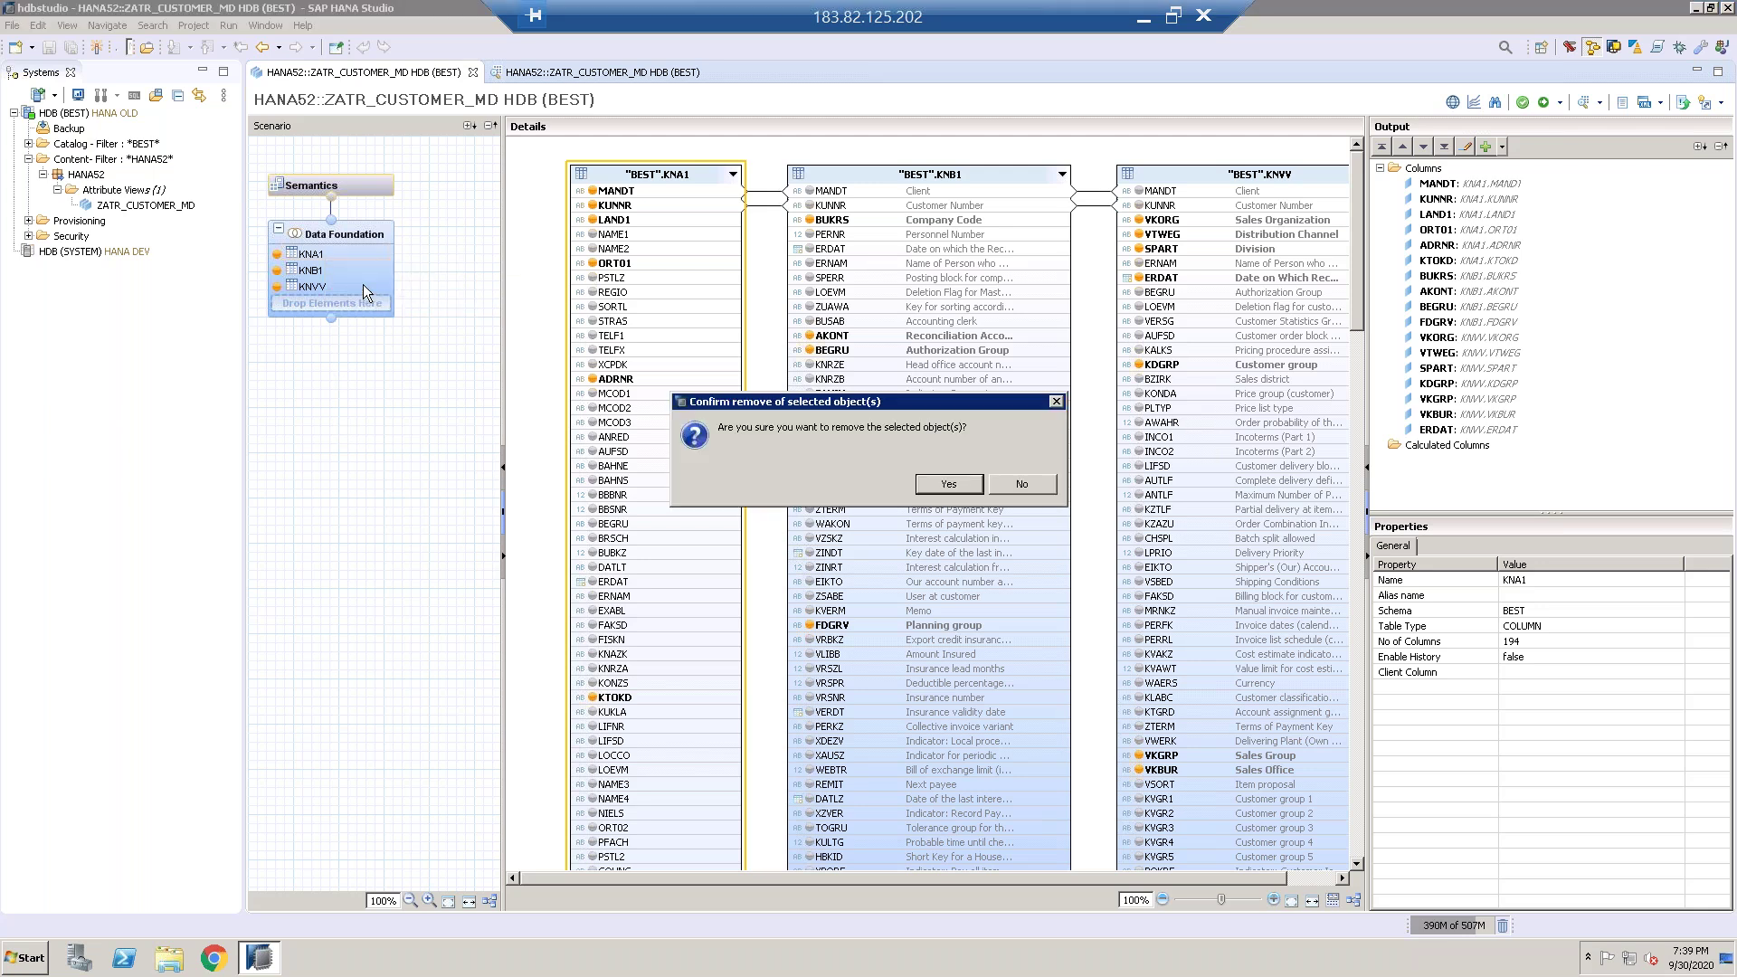
pyautogui.click(936, 482)
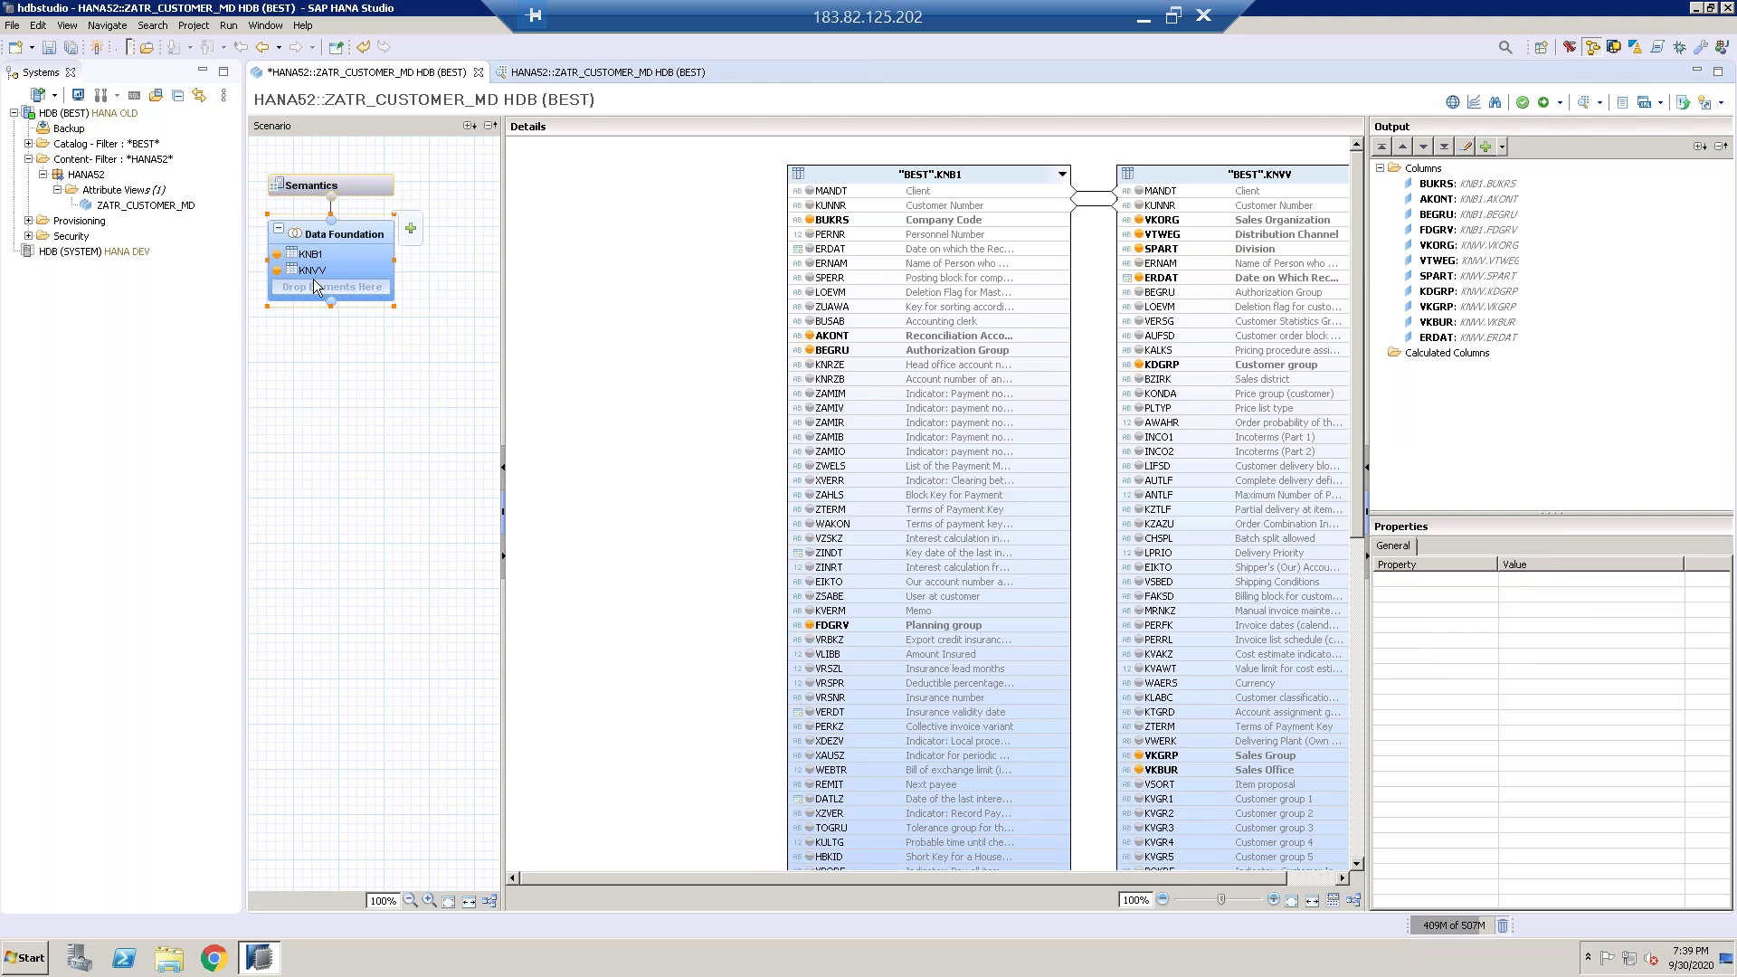
# Step: Find KNA1 and add the table from the HANA schema to the data foundation
pyautogui.click(410, 229)
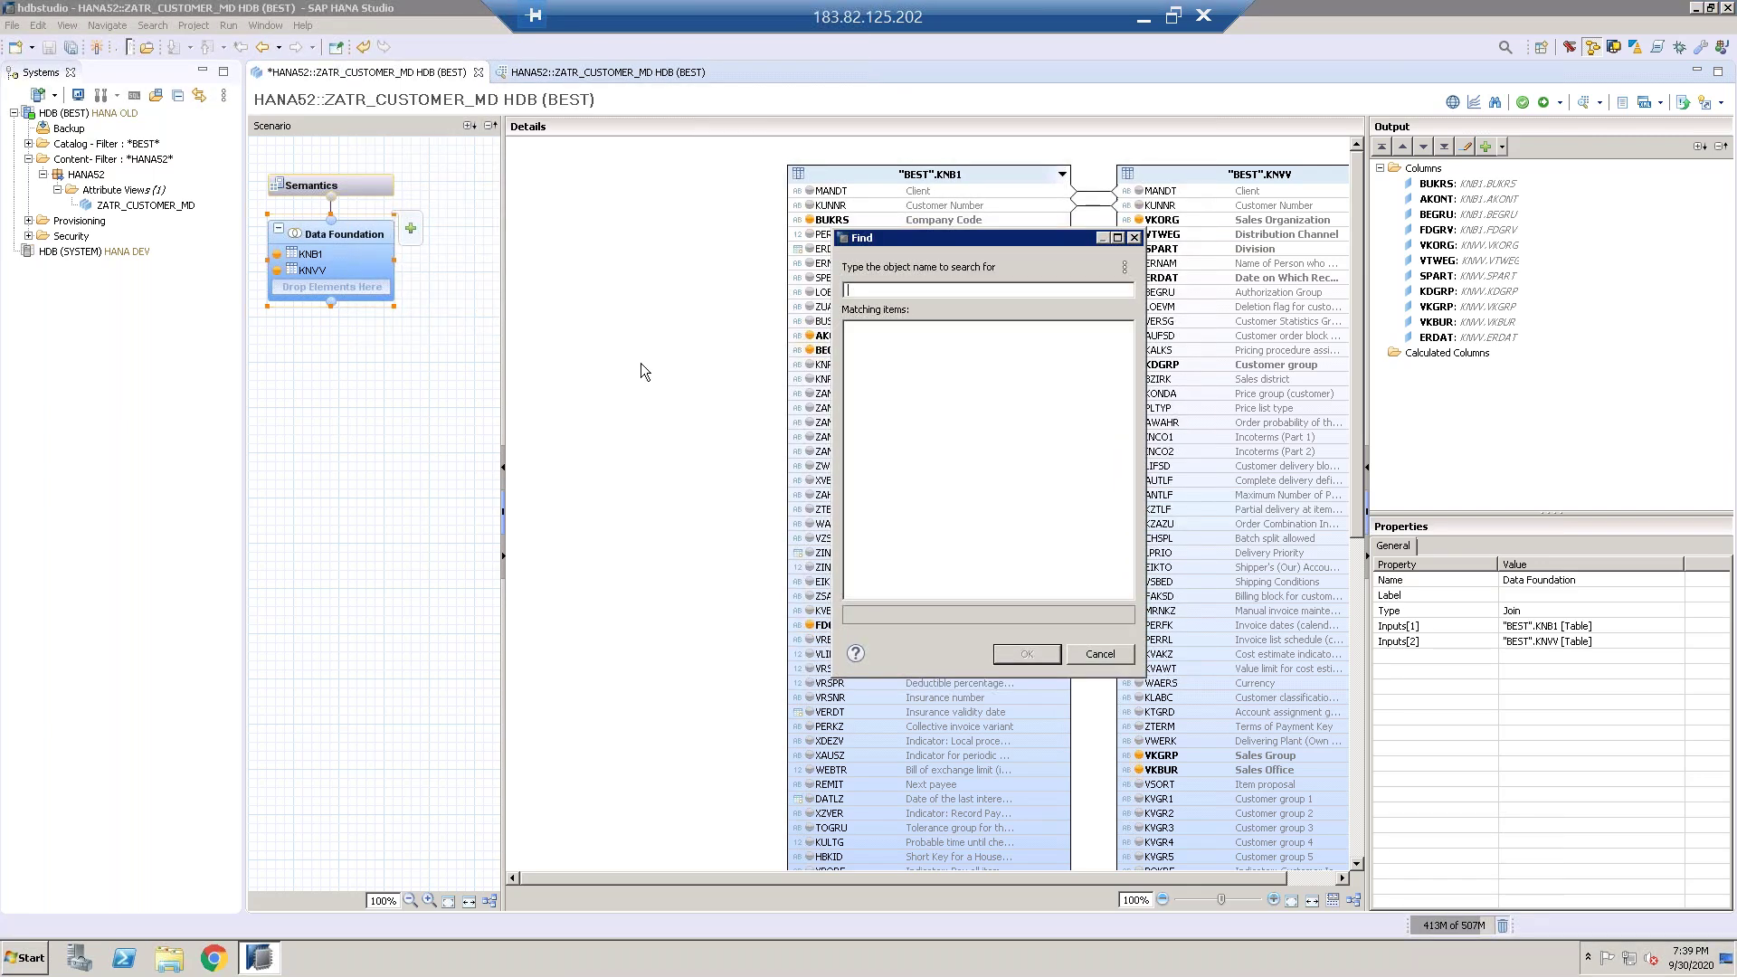
pyautogui.write('KNA1')
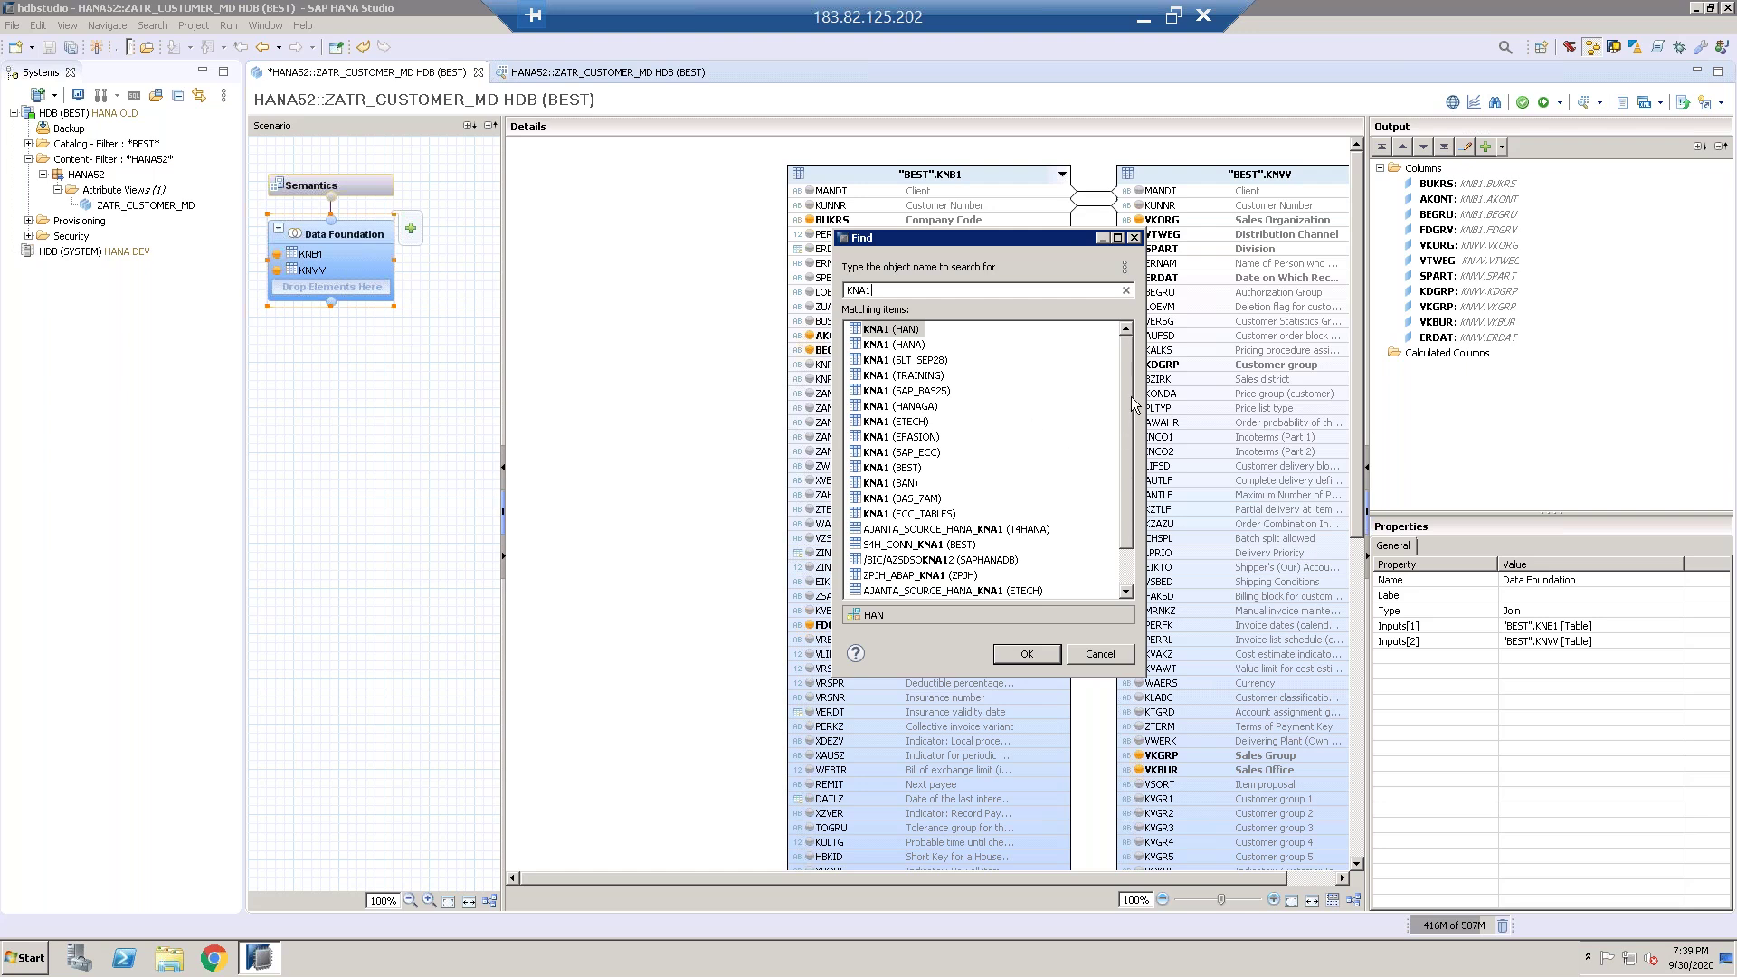
pyautogui.moveTo(1122, 437); pyautogui.dragTo(1122, 477)
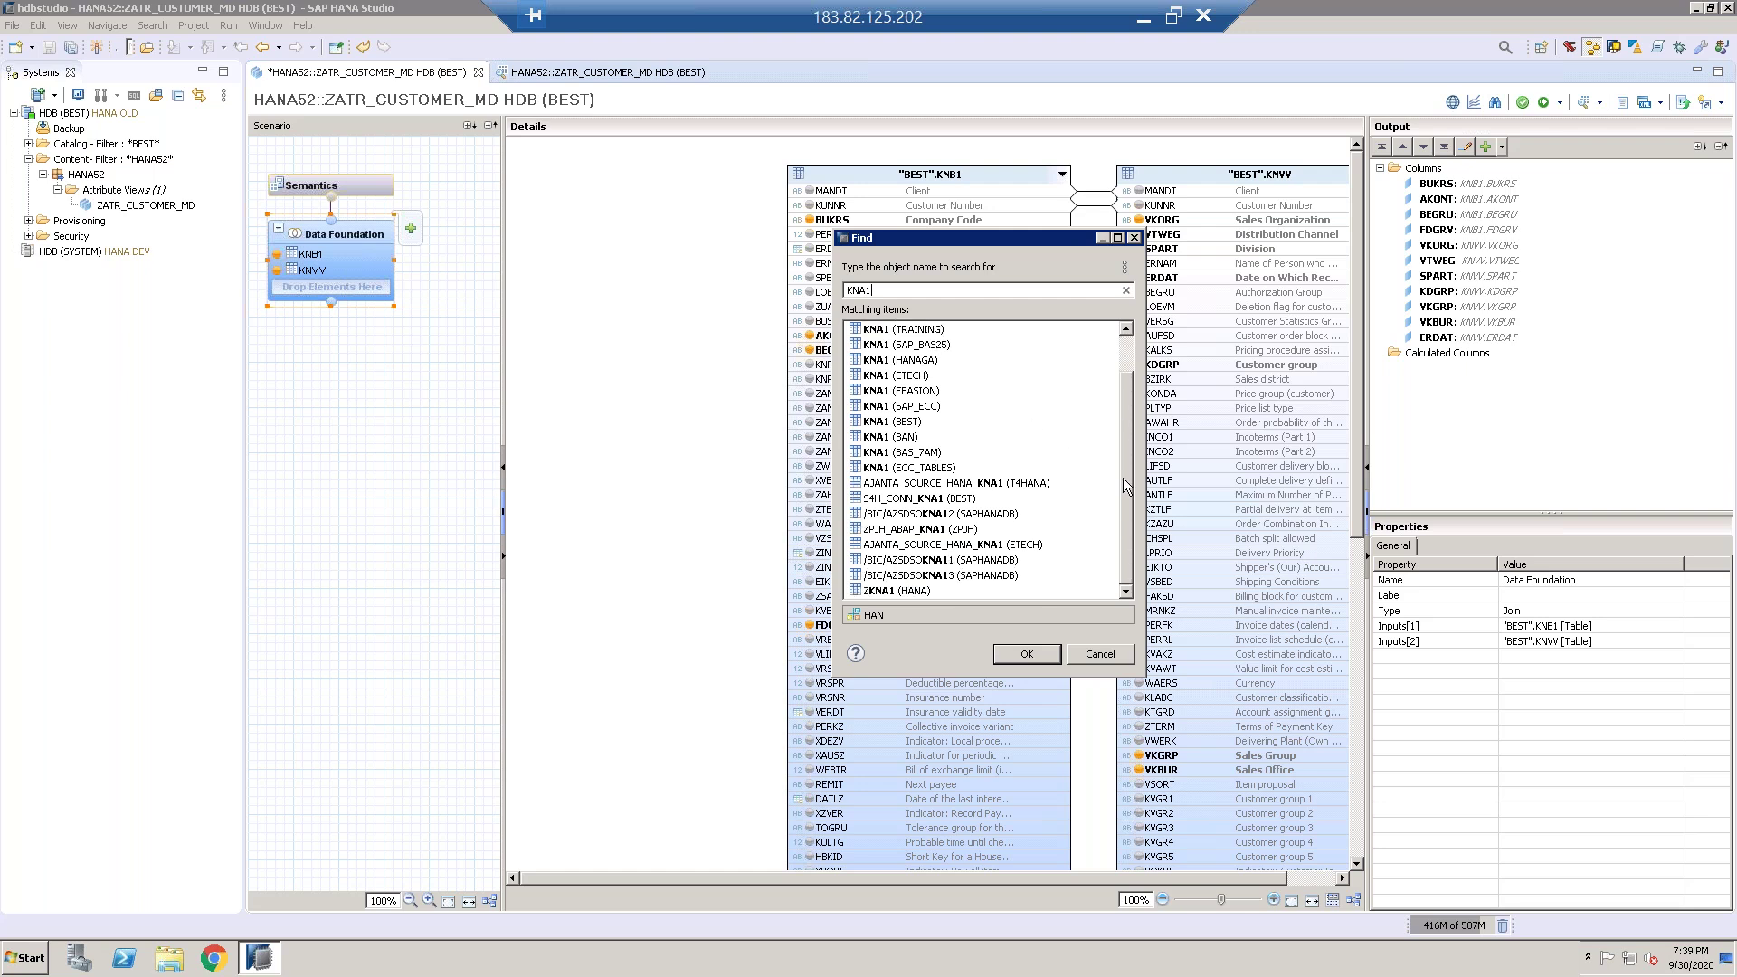
pyautogui.scroll(3, 1122, 475)
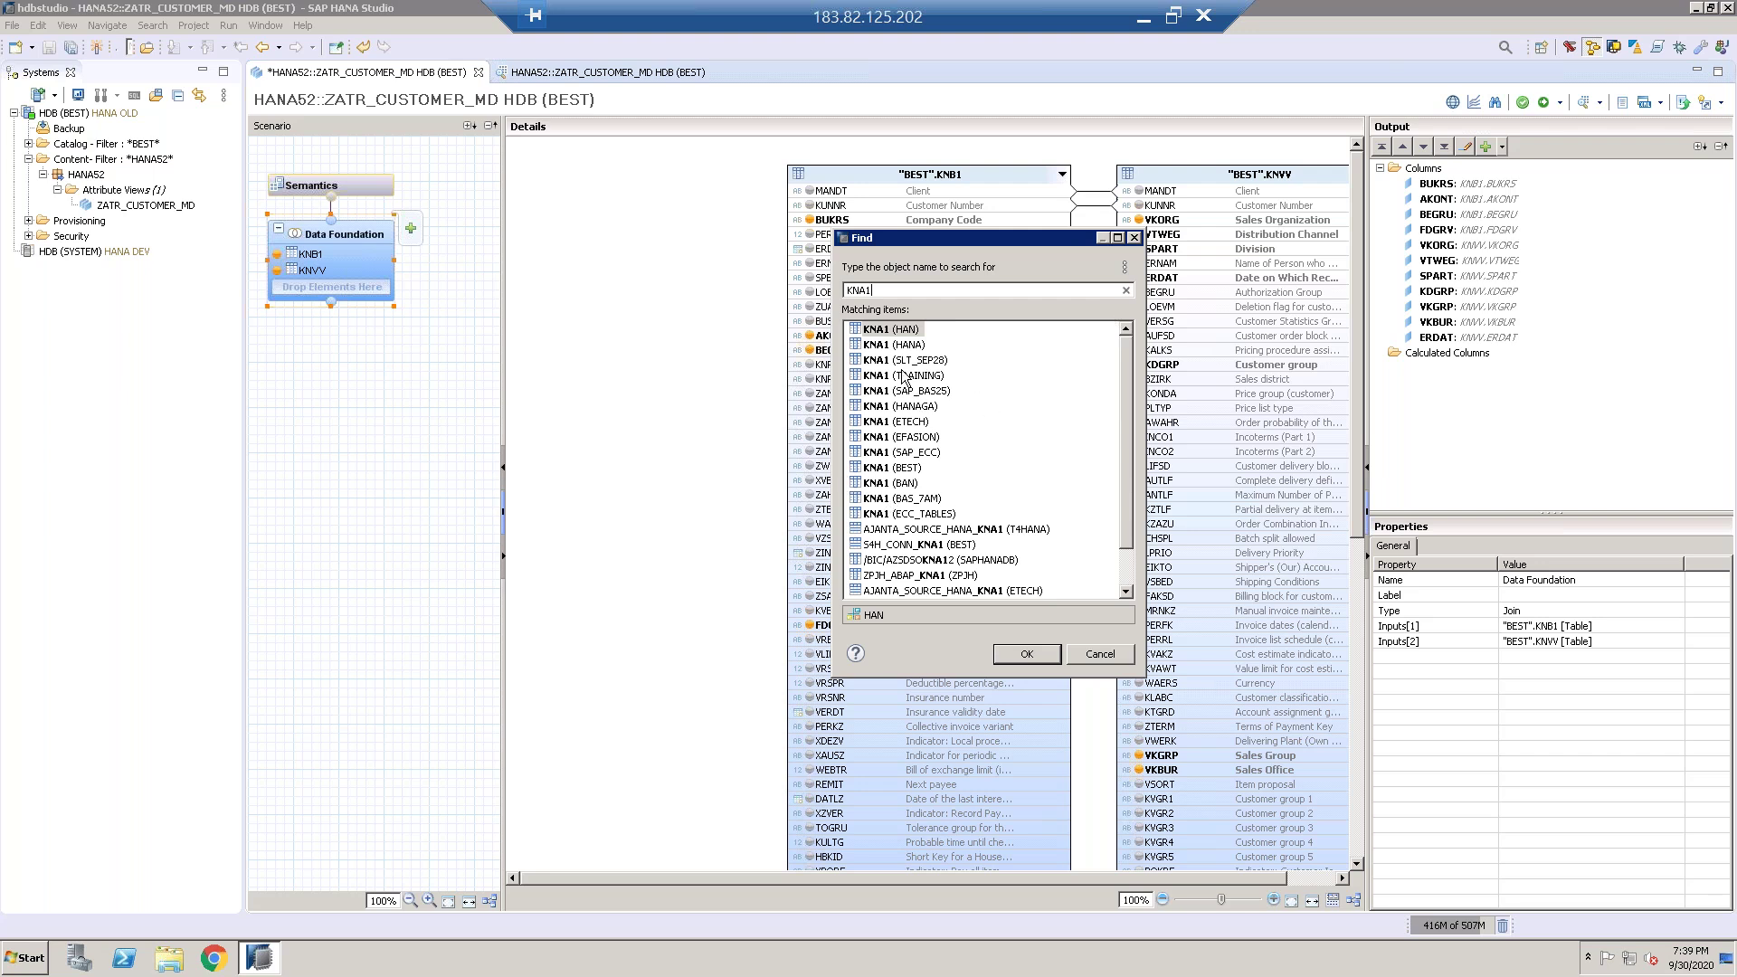
pyautogui.doubleClick(902, 346)
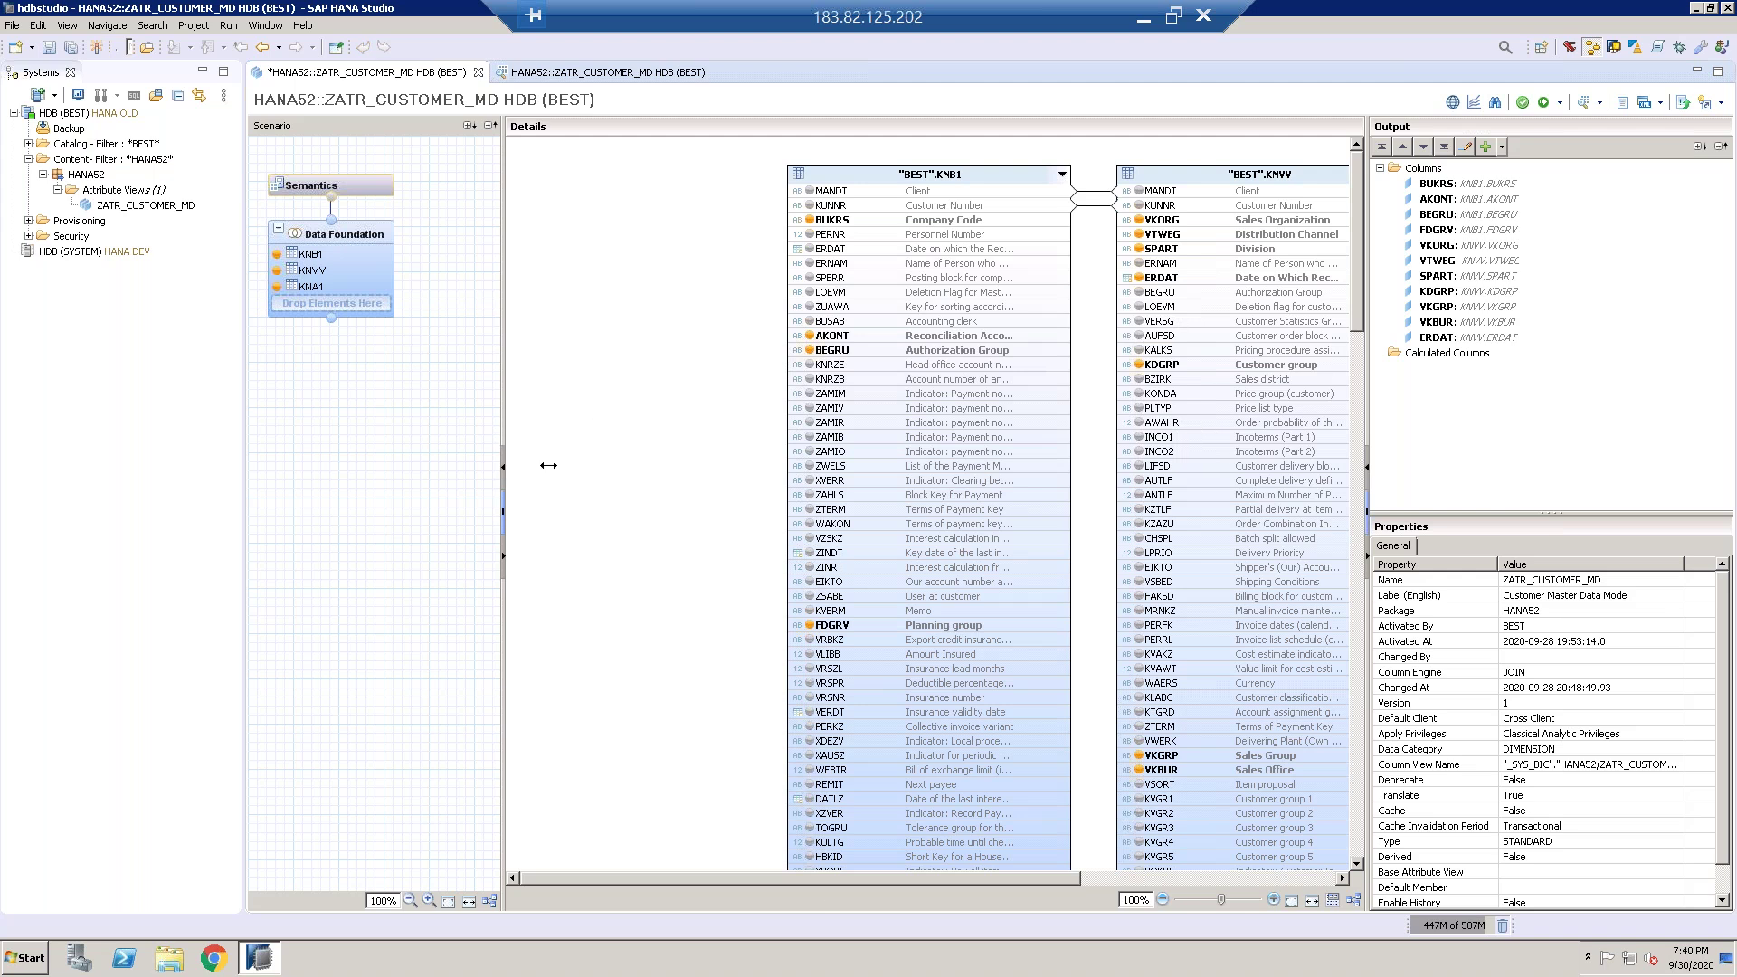
# Step: Join the KNVV table to the new KNA1 table on the MANDT and KUNNR columns
pyautogui.moveTo(954, 891); pyautogui.dragTo(1204, 893)
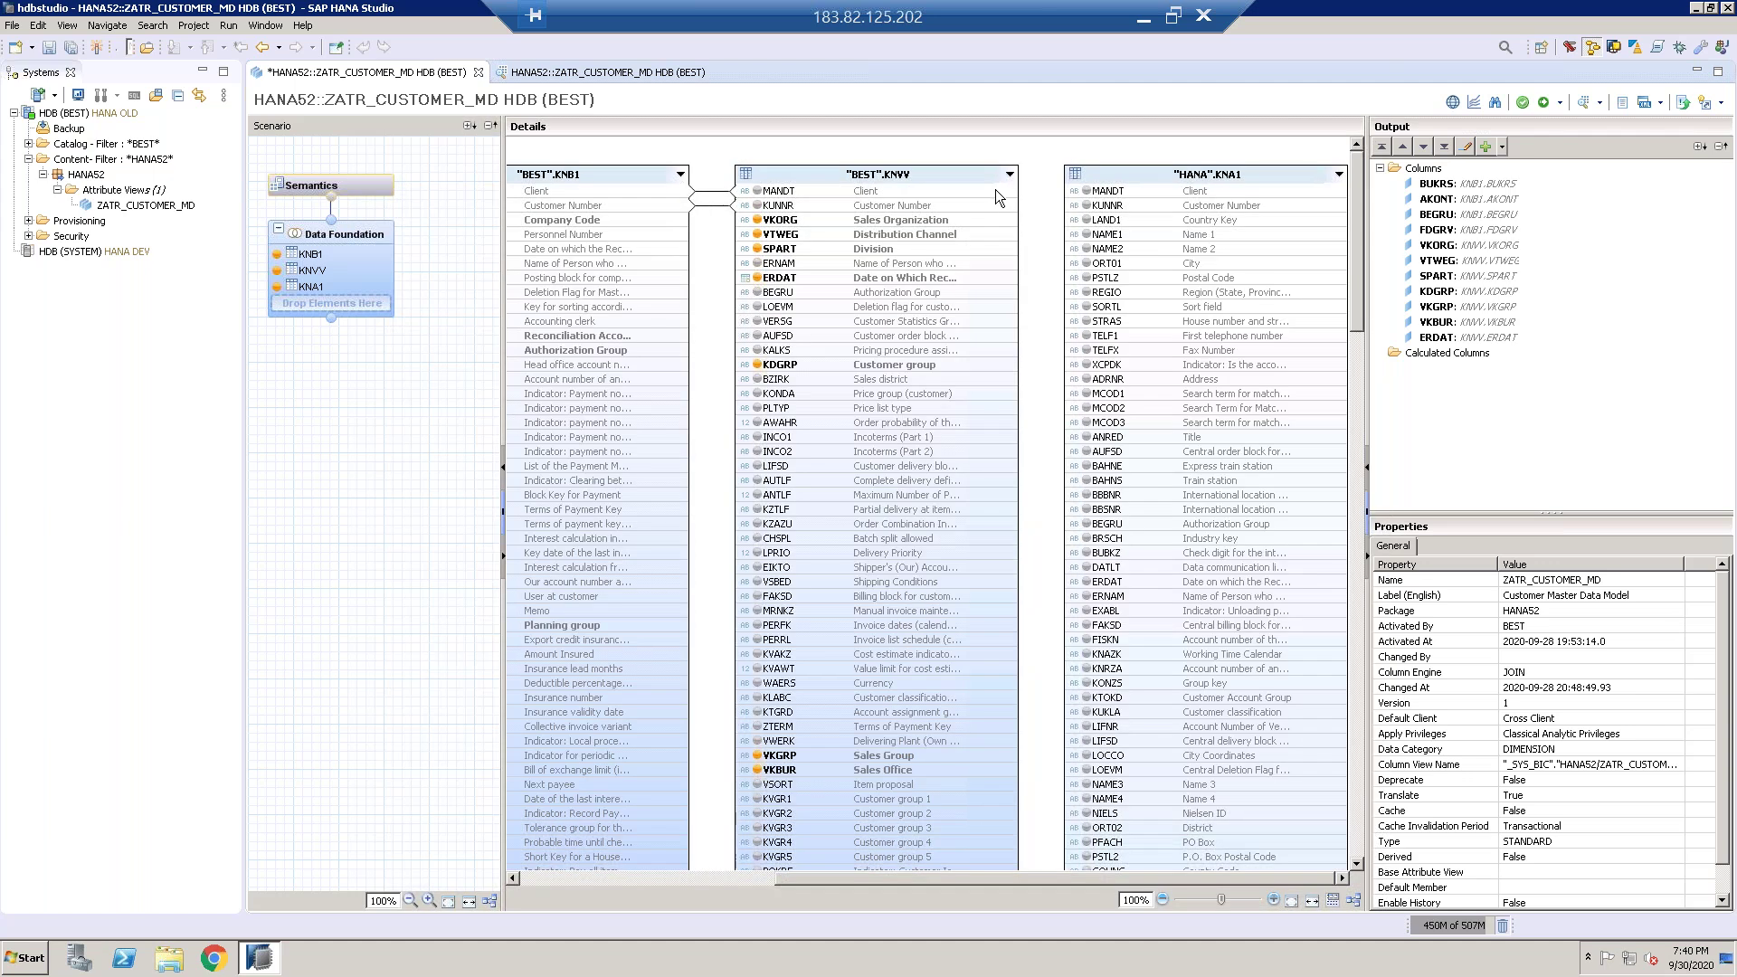
pyautogui.moveTo(995, 190); pyautogui.dragTo(1091, 210)
pyautogui.click(1010, 208)
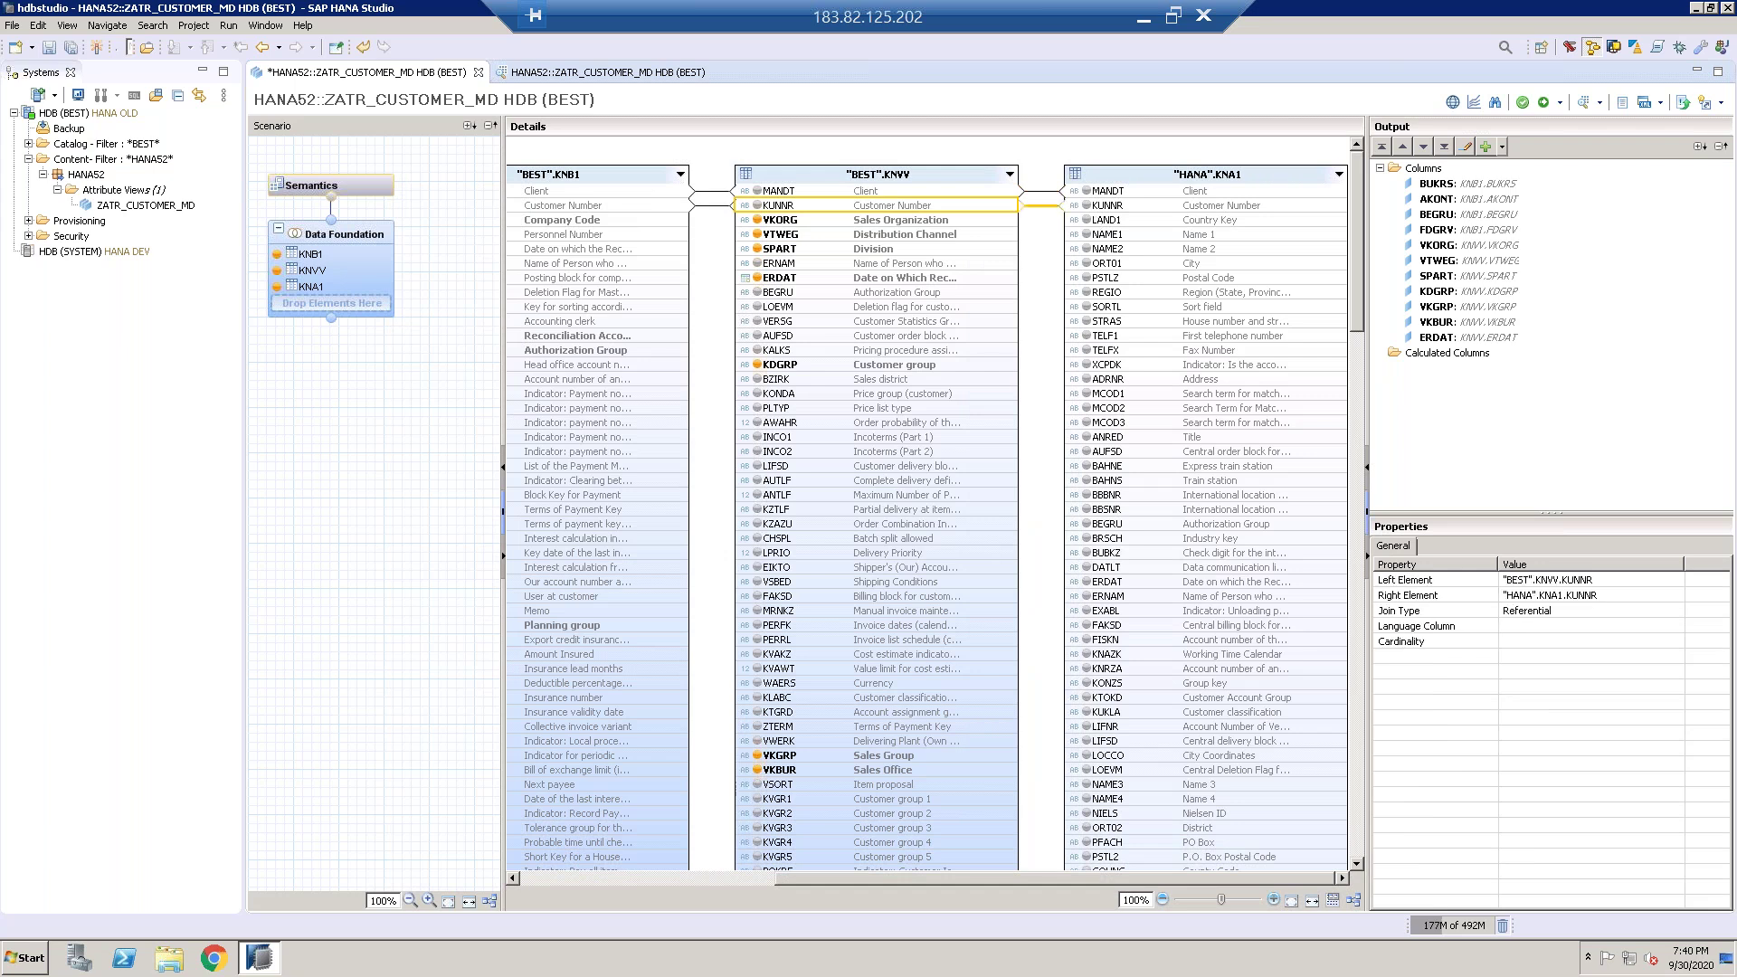
# Step: Add the MANDT, KUNNR, LAND1, ORT01 and REGIO columns of KNA1 to the output
pyautogui.click(1087, 193)
pyautogui.click(1087, 205)
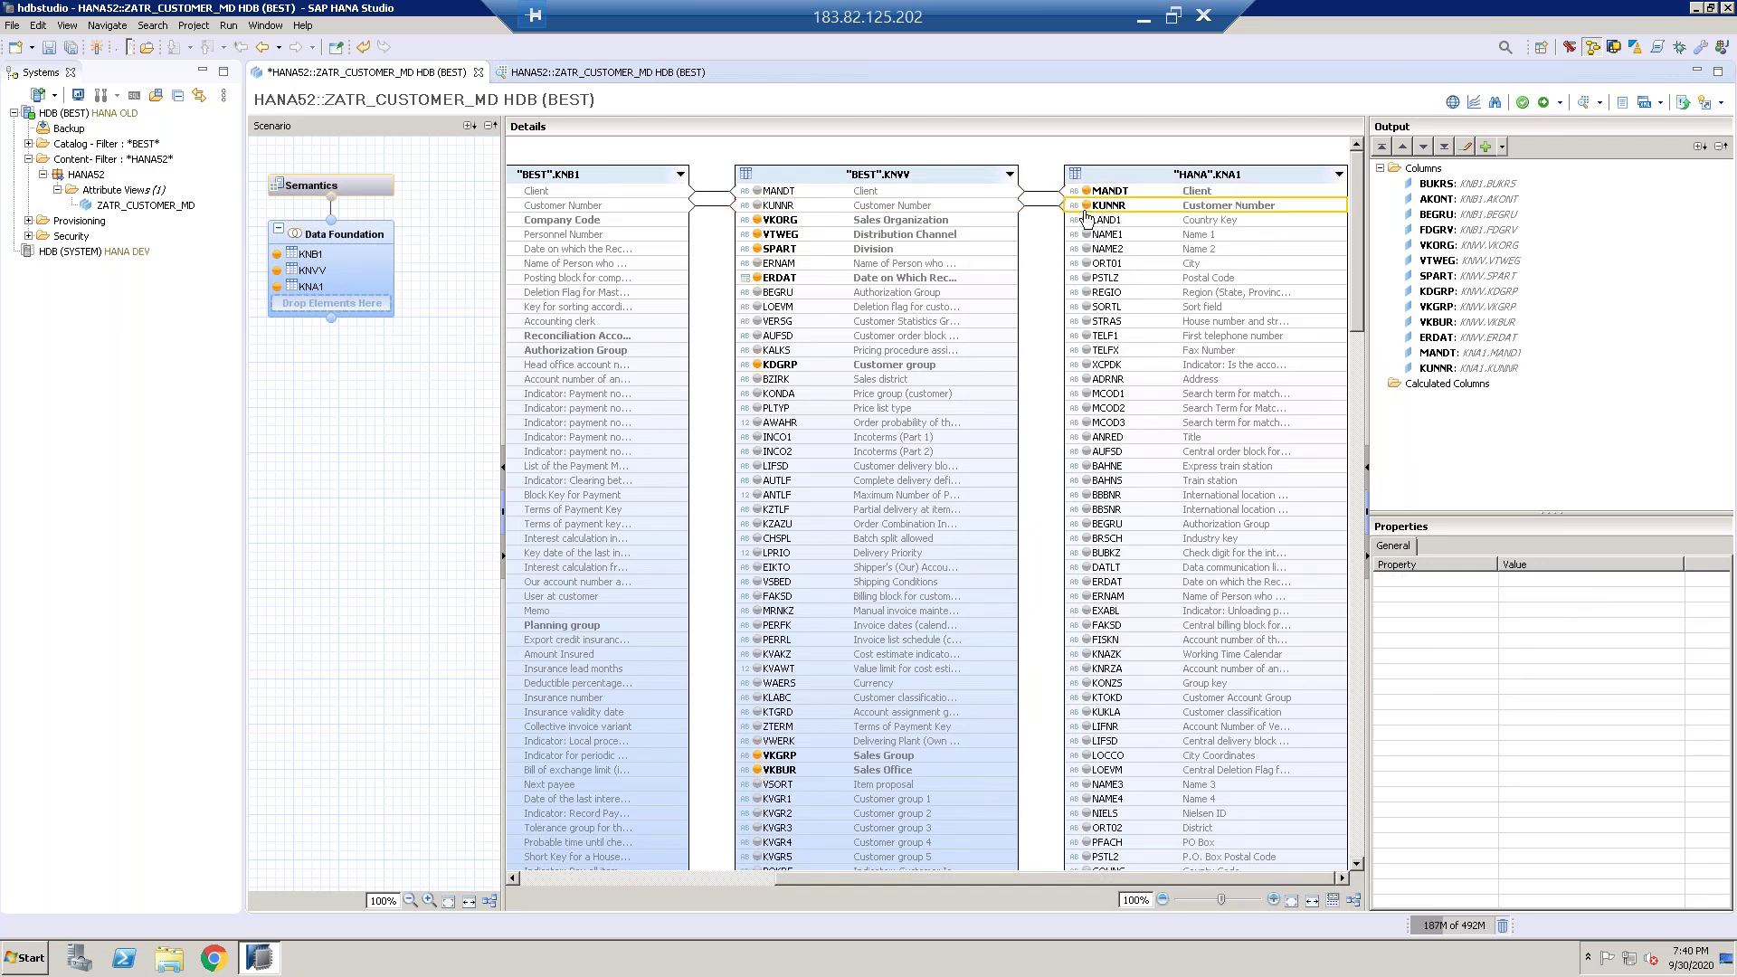
pyautogui.click(1088, 221)
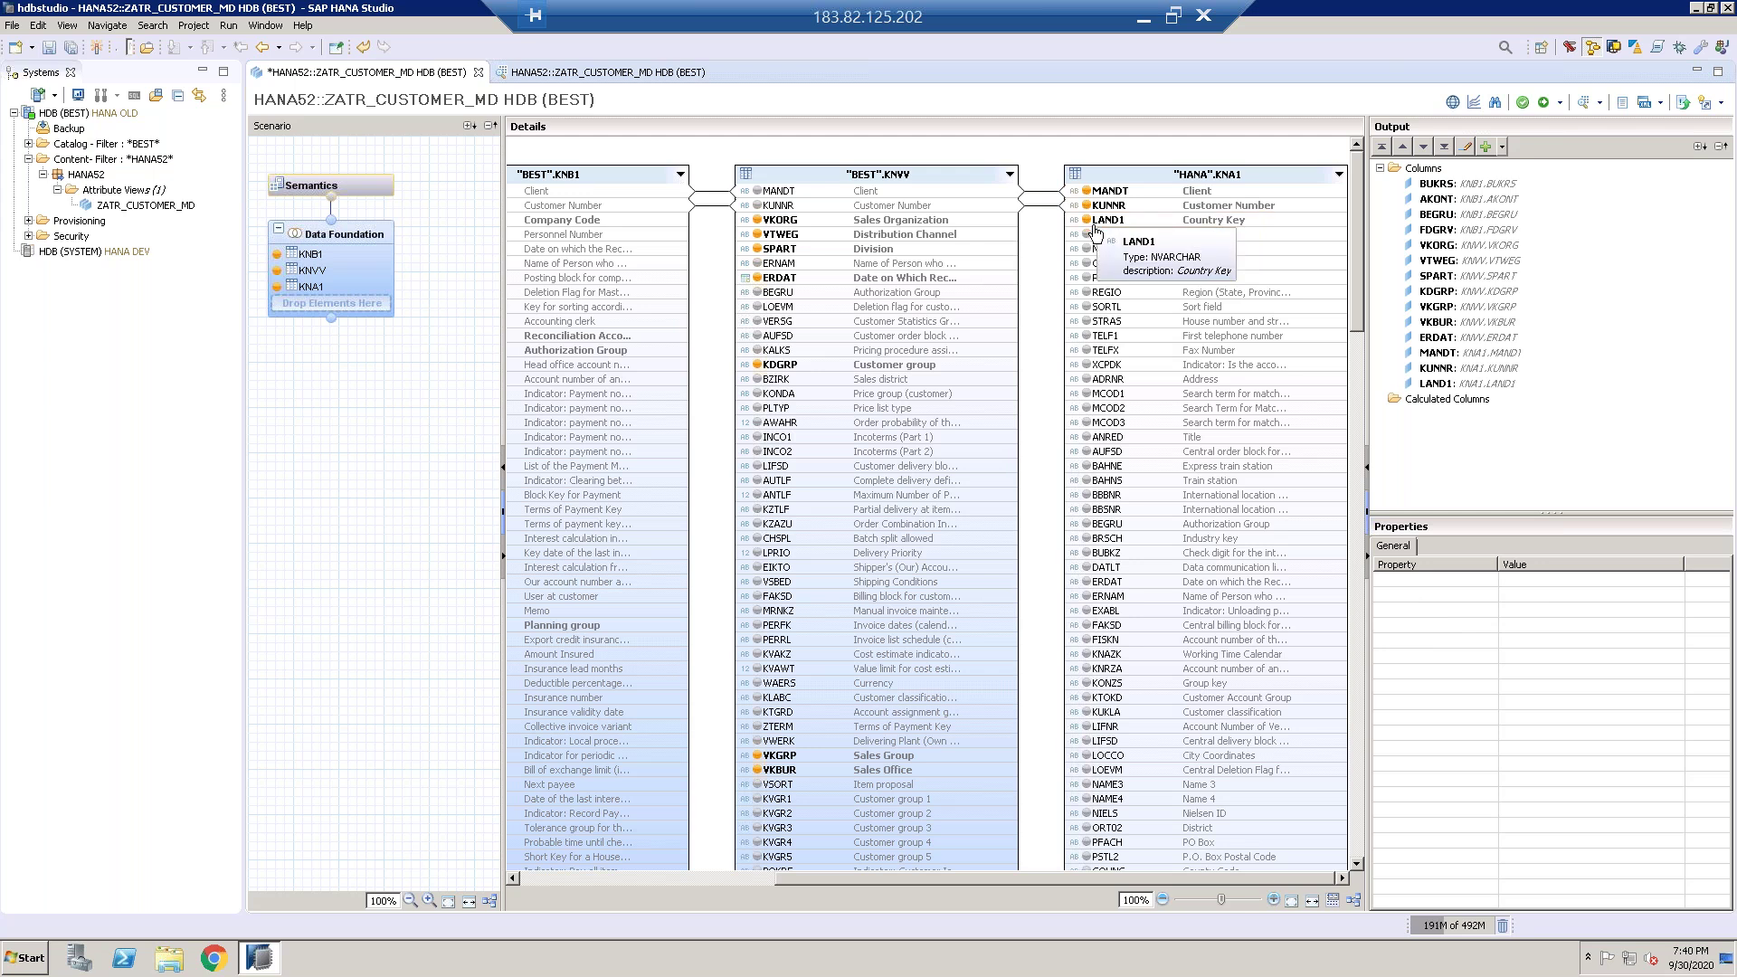
pyautogui.click(1087, 264)
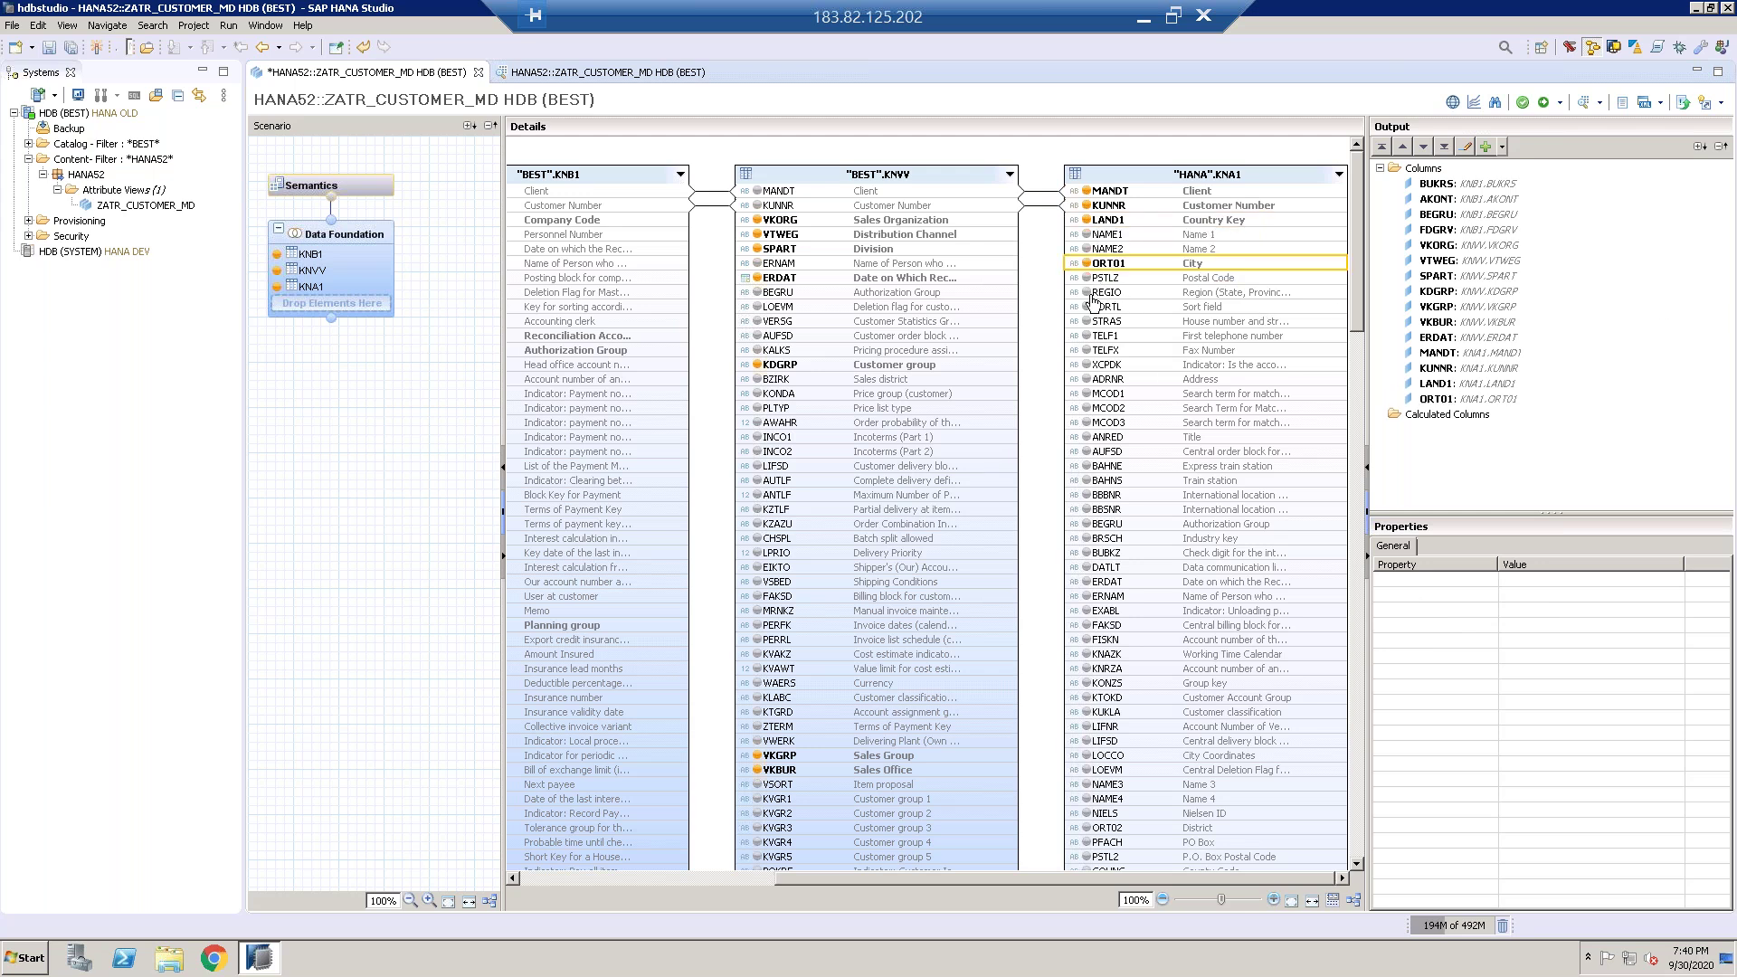
pyautogui.click(1084, 380)
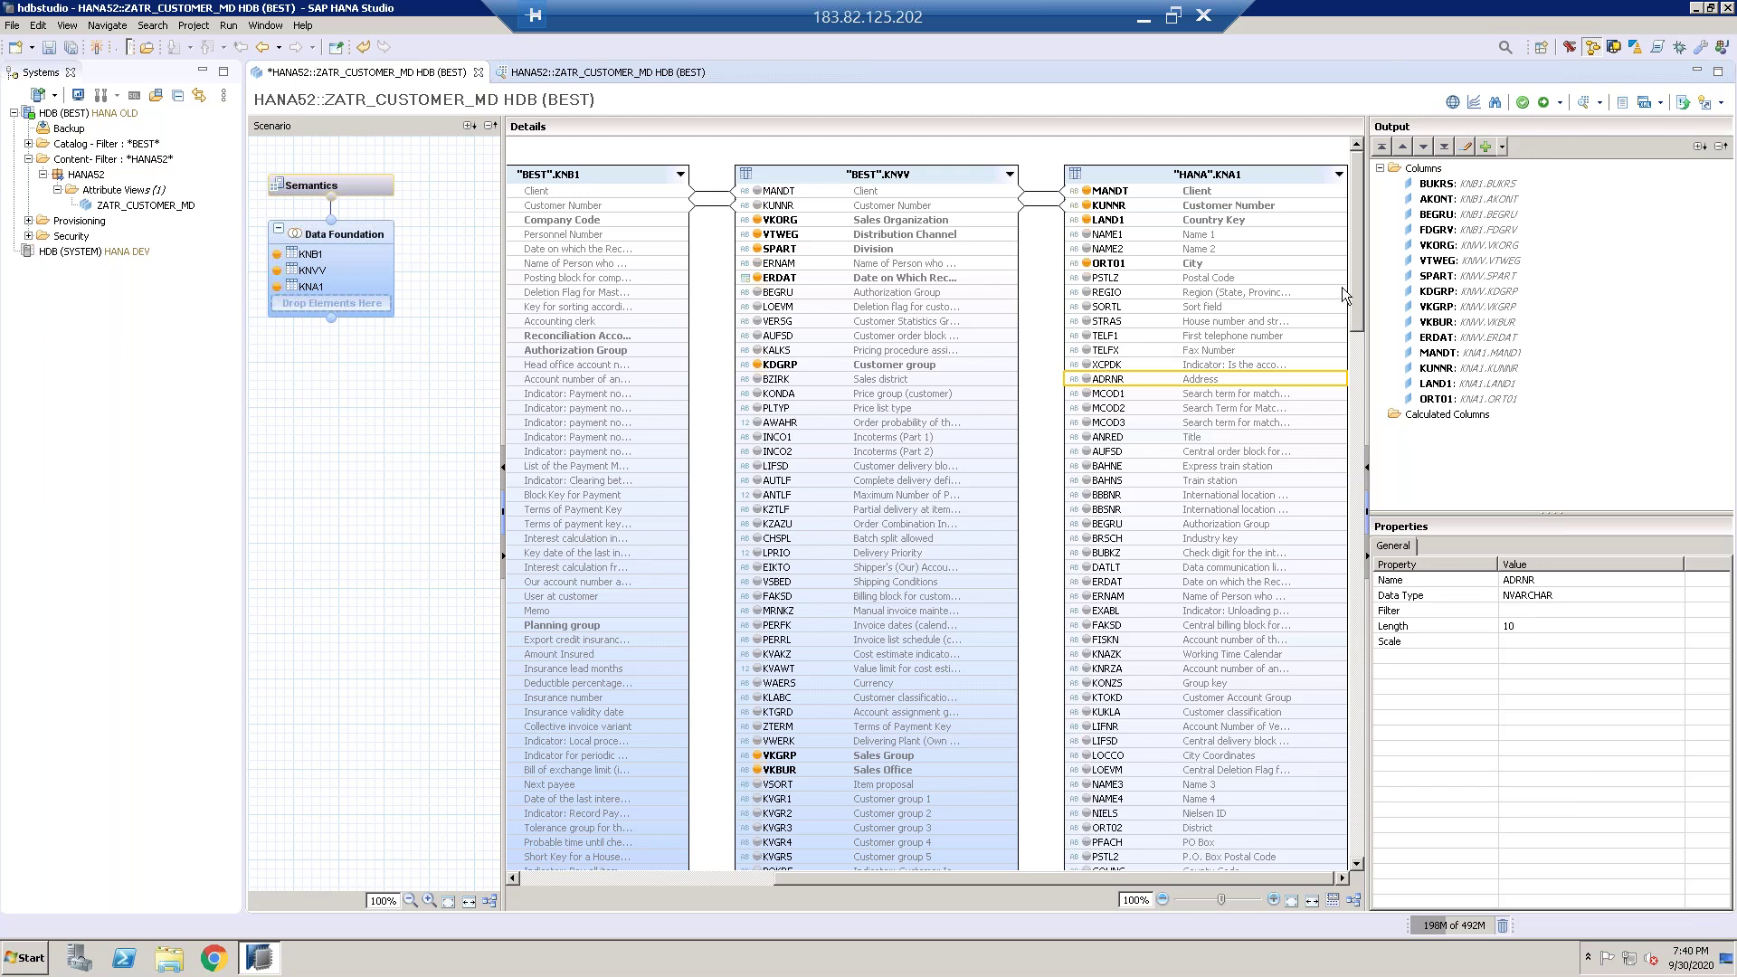
pyautogui.click(1087, 294)
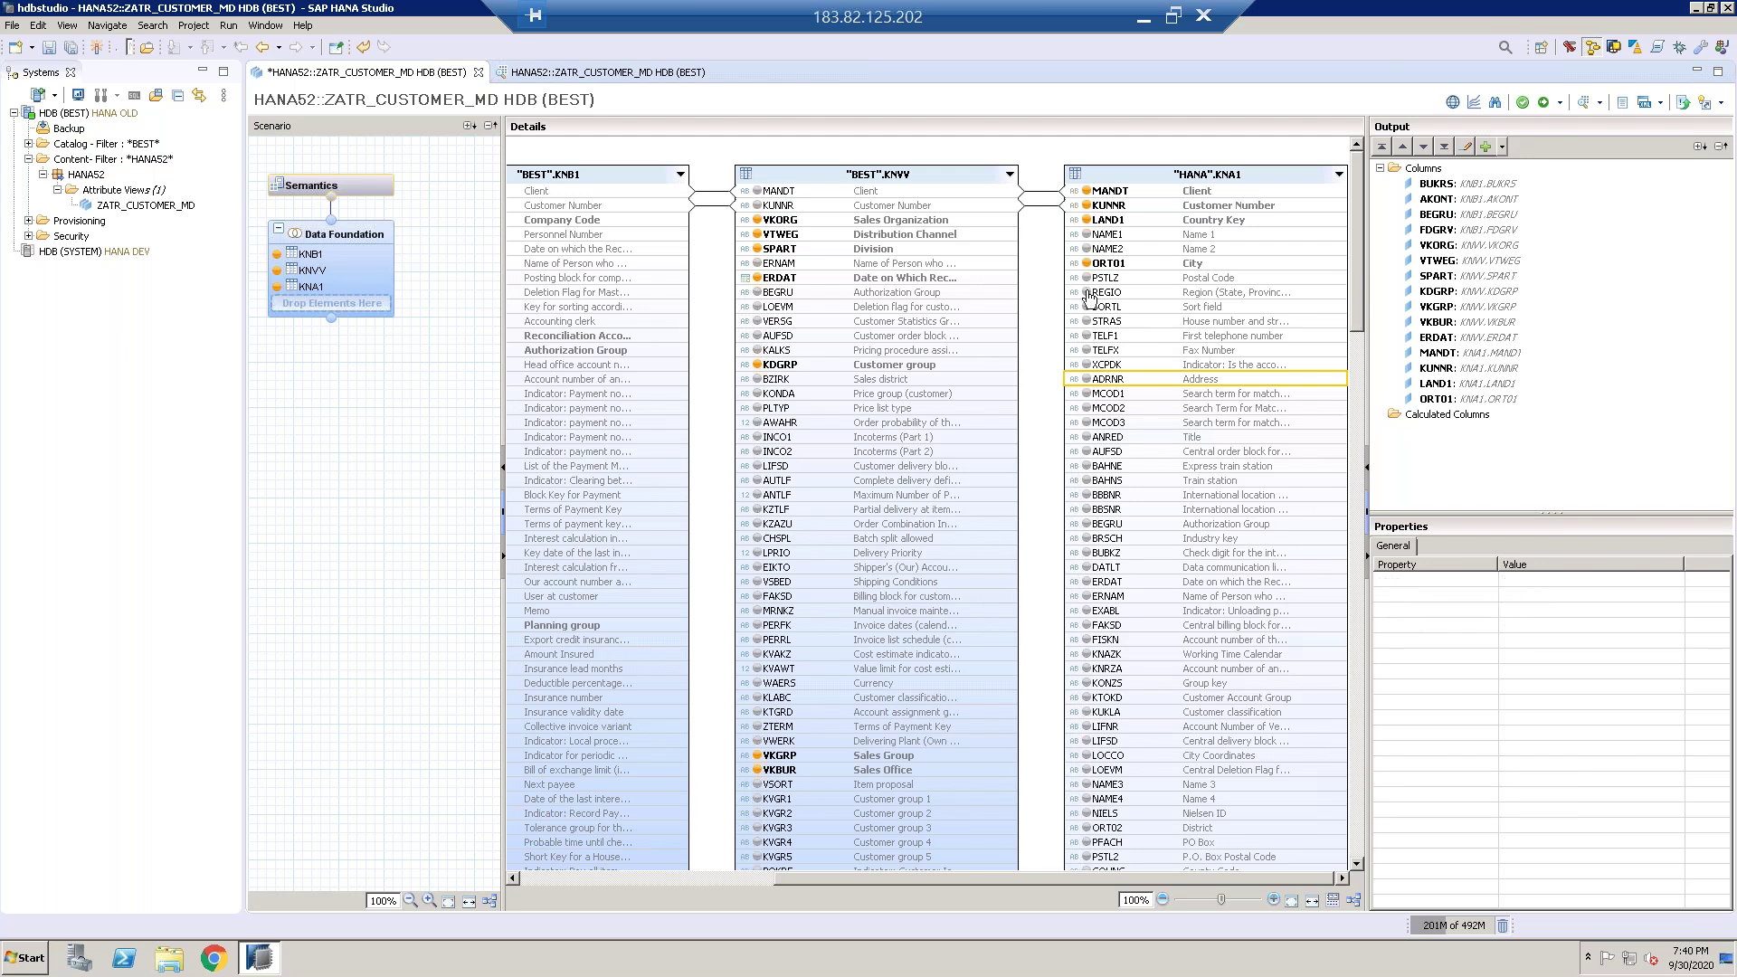
pyautogui.moveTo(1359, 219); pyautogui.dragTo(1353, 263)
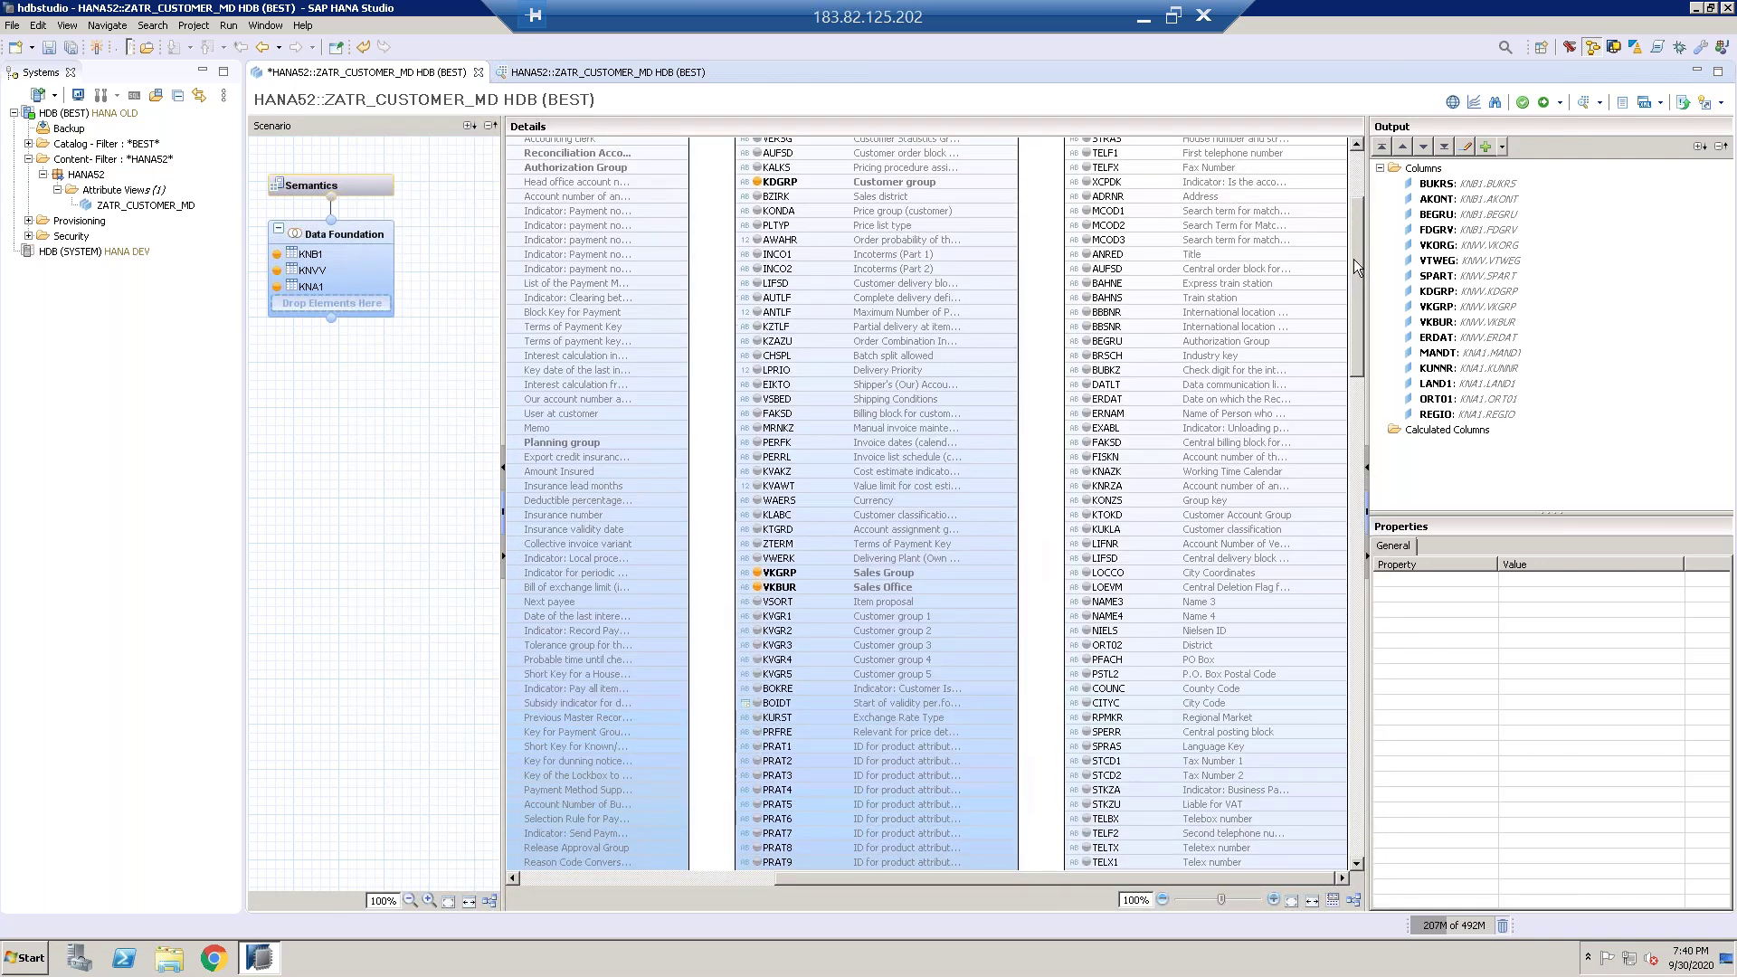
pyautogui.moveTo(1354, 259); pyautogui.dragTo(1357, 158)
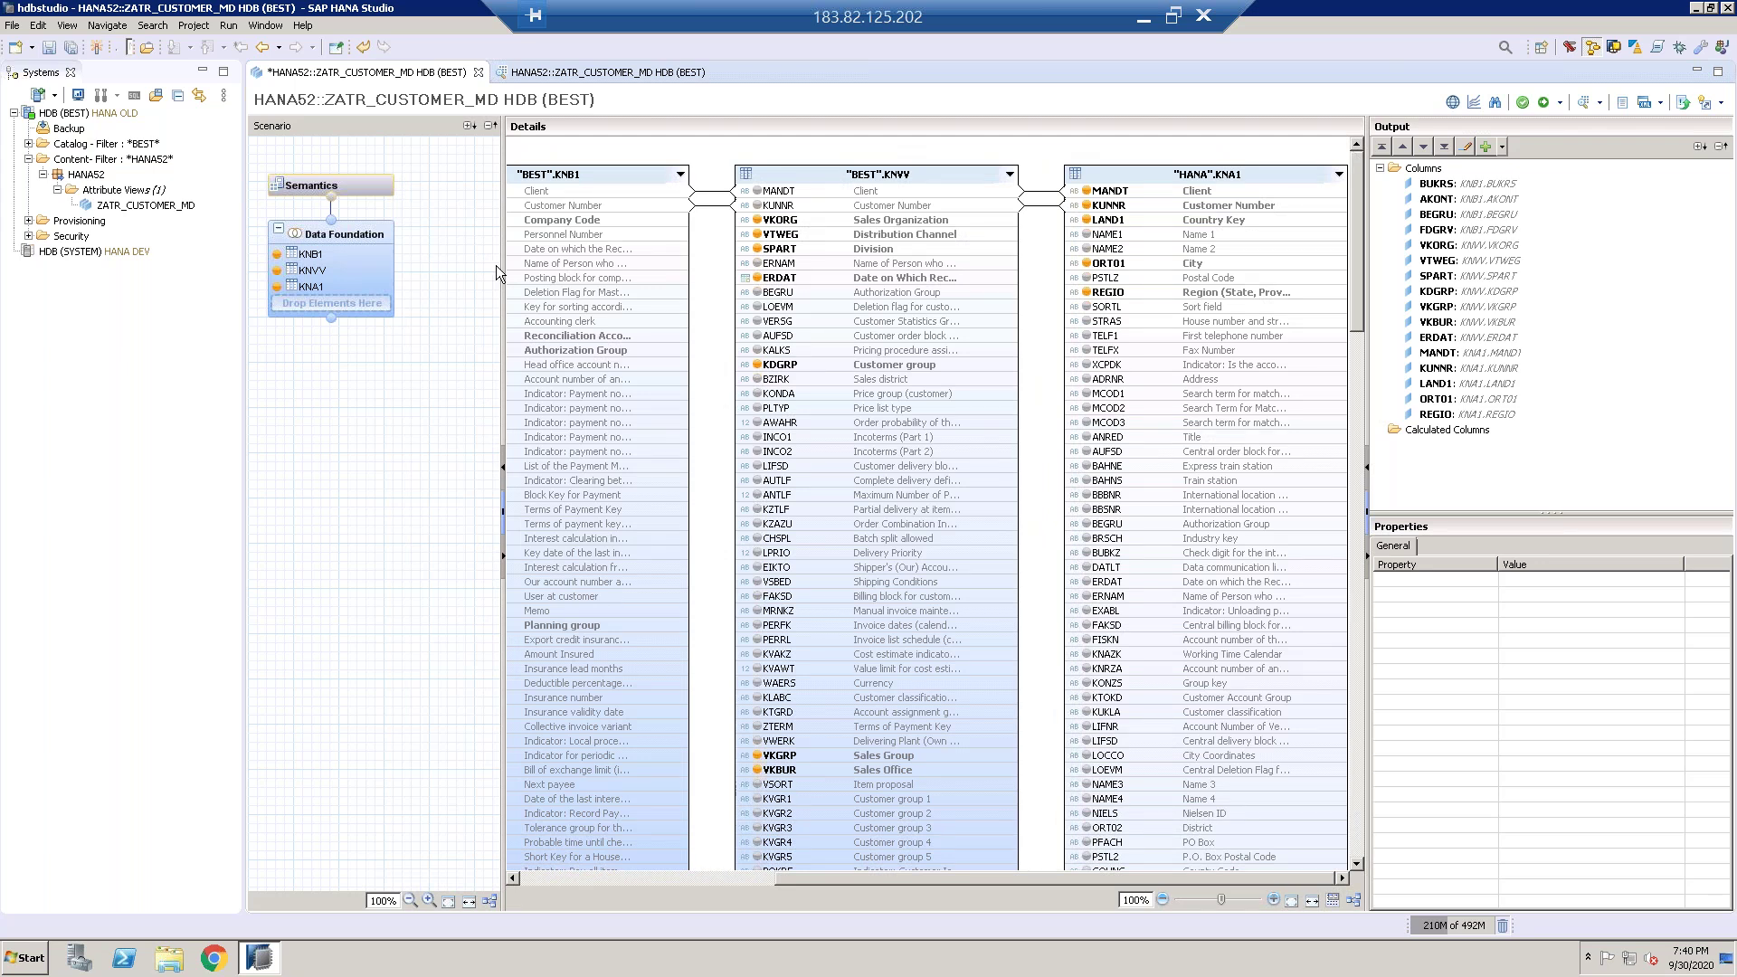
# Step: Mark the KUNNR column as the key attribute in the view's semantics
pyautogui.click(348, 189)
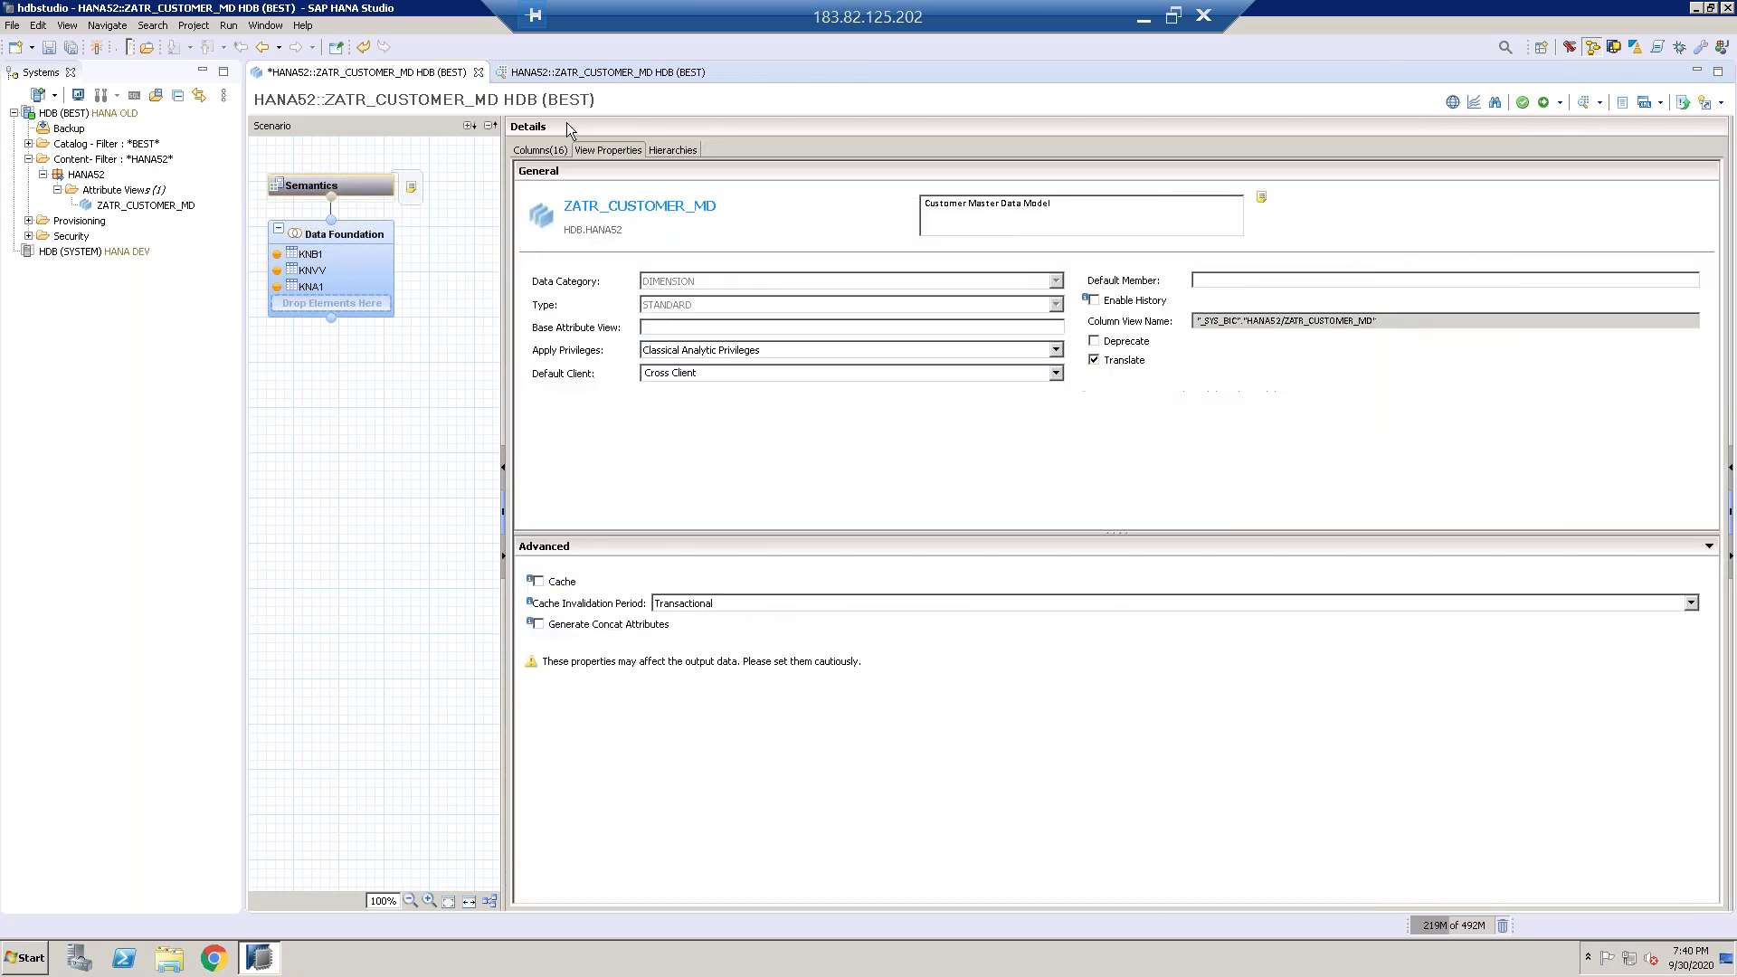
pyautogui.click(543, 149)
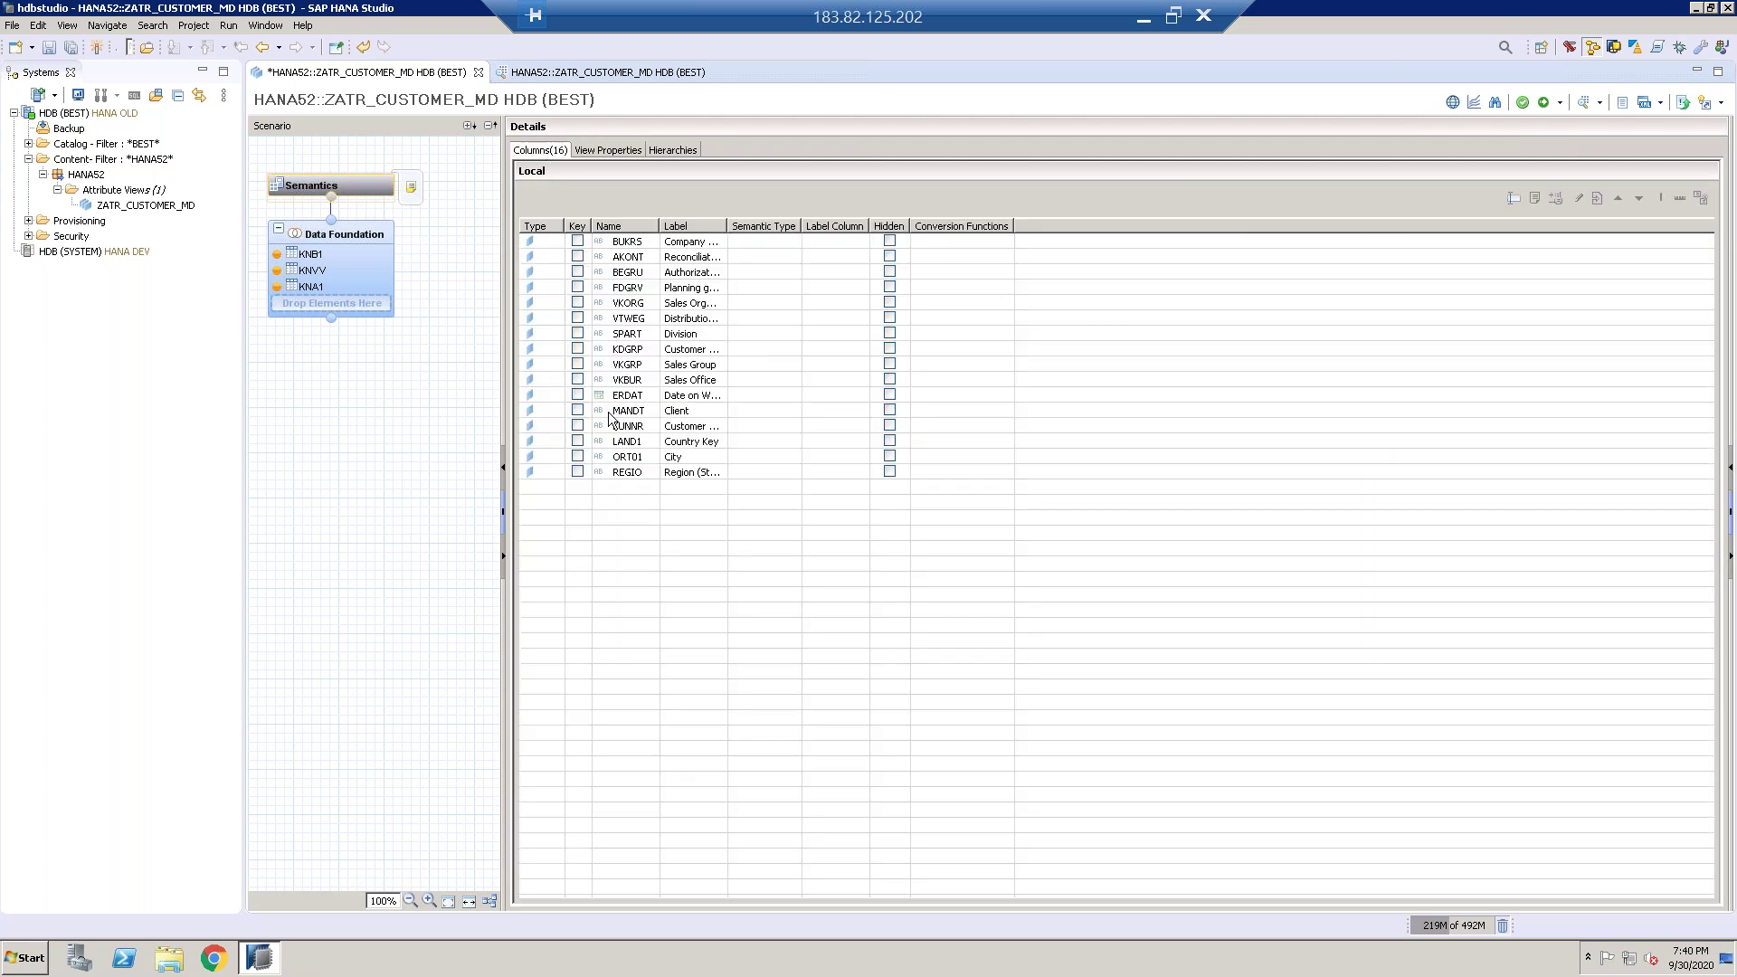
pyautogui.click(664, 472)
pyautogui.press('Return')
pyautogui.click(577, 426)
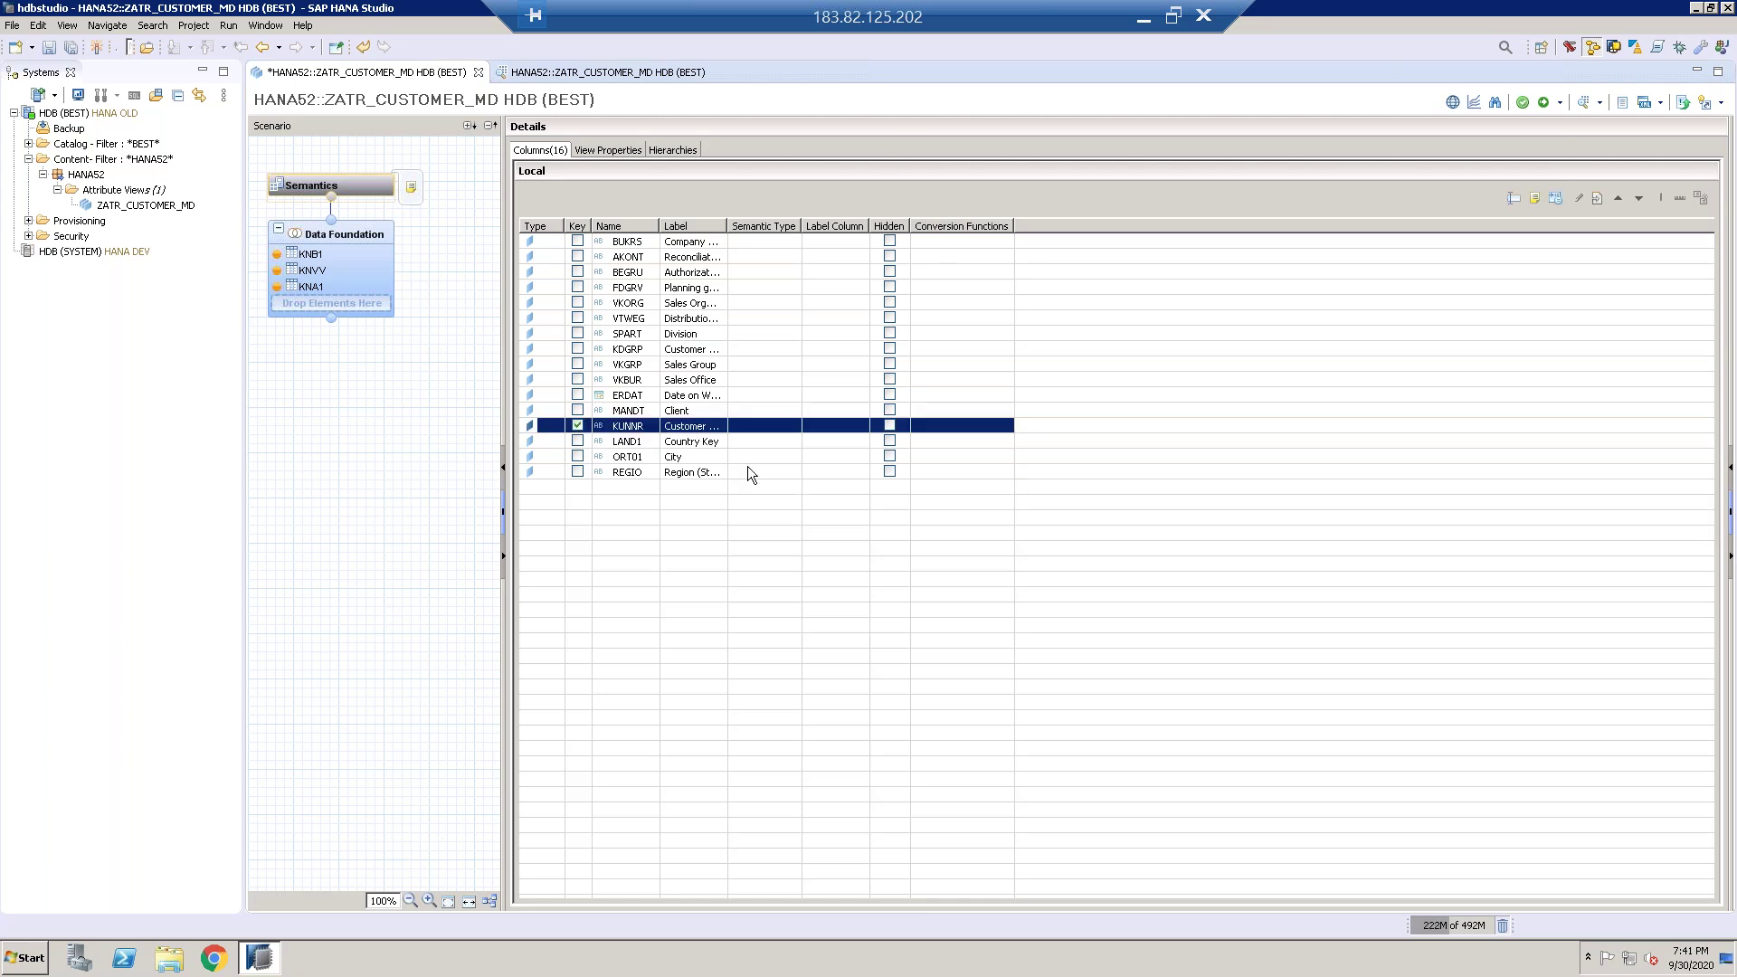
# Step: Save and activate the attribute view, refresh its raw data preview and close the job log
pyautogui.click(599, 150)
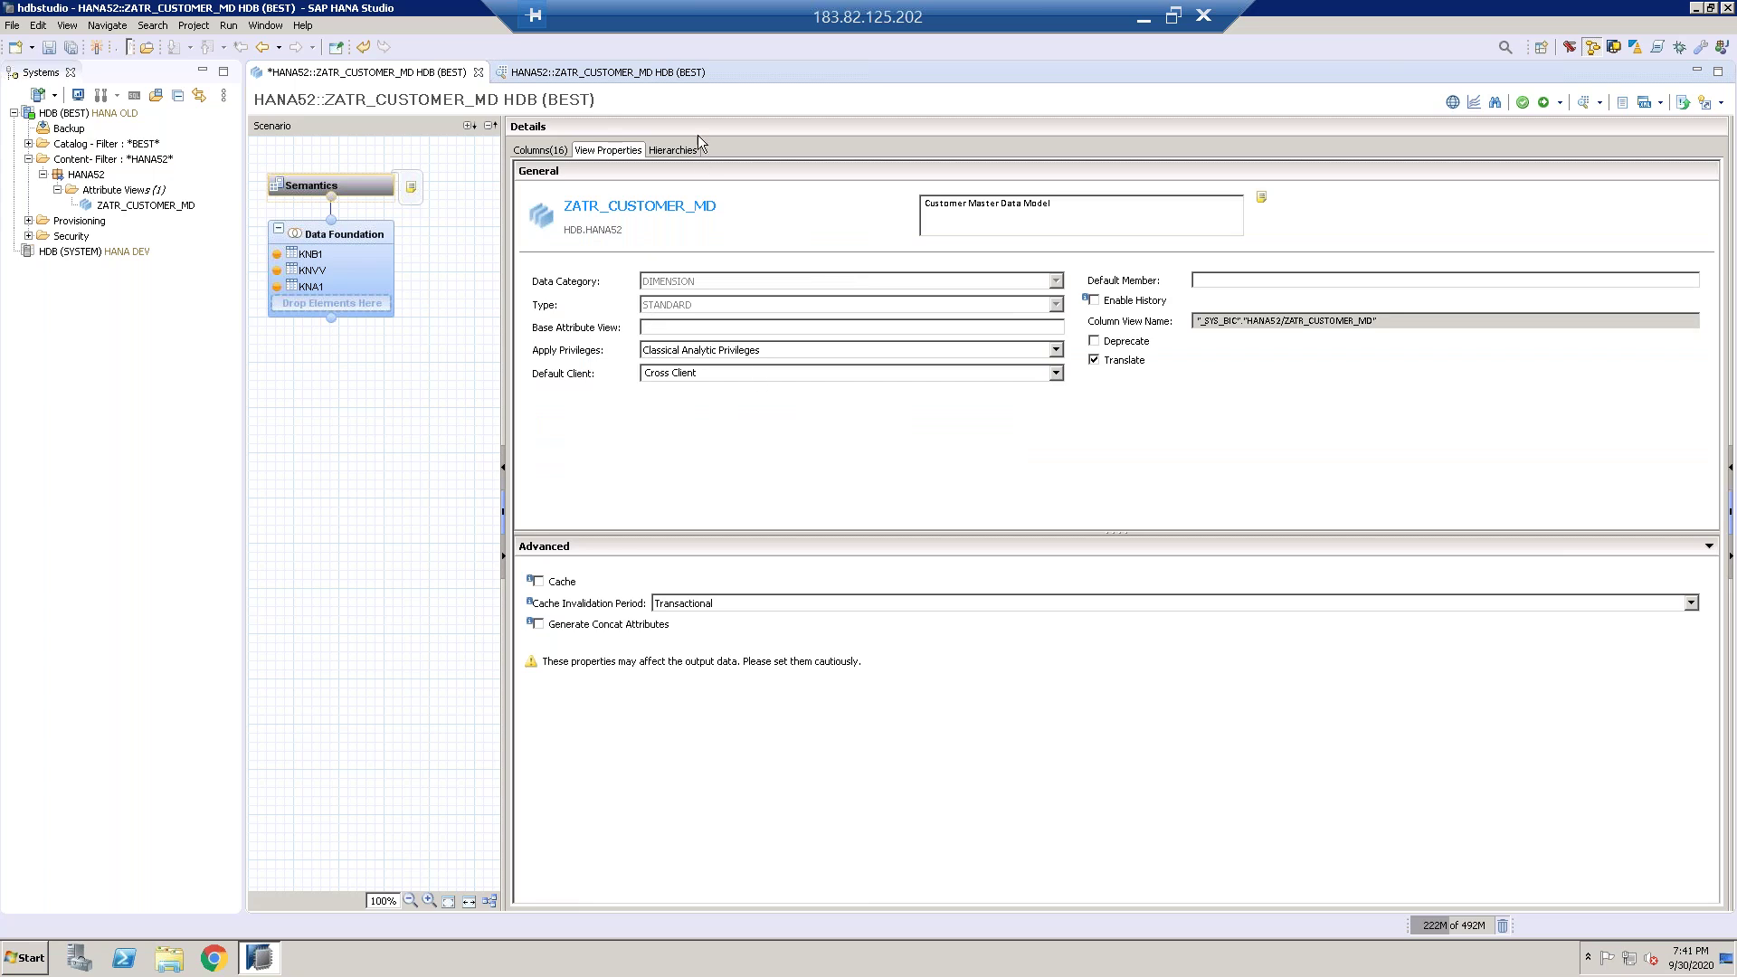
pyautogui.click(1545, 104)
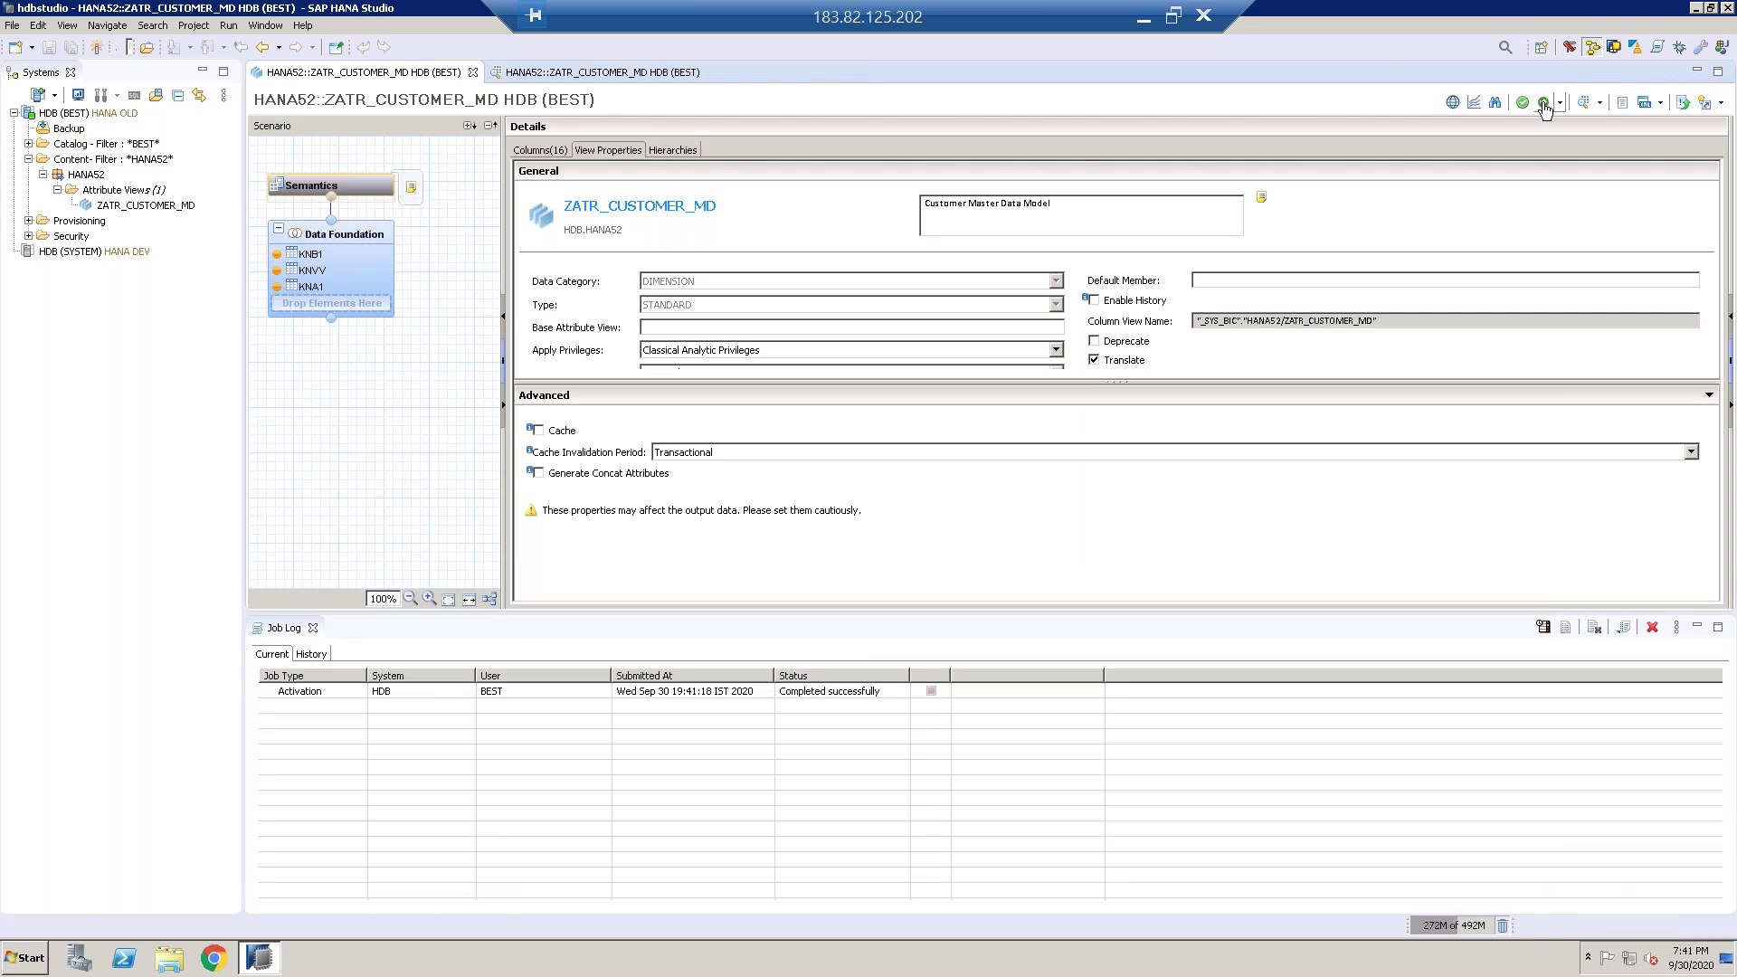
pyautogui.click(662, 73)
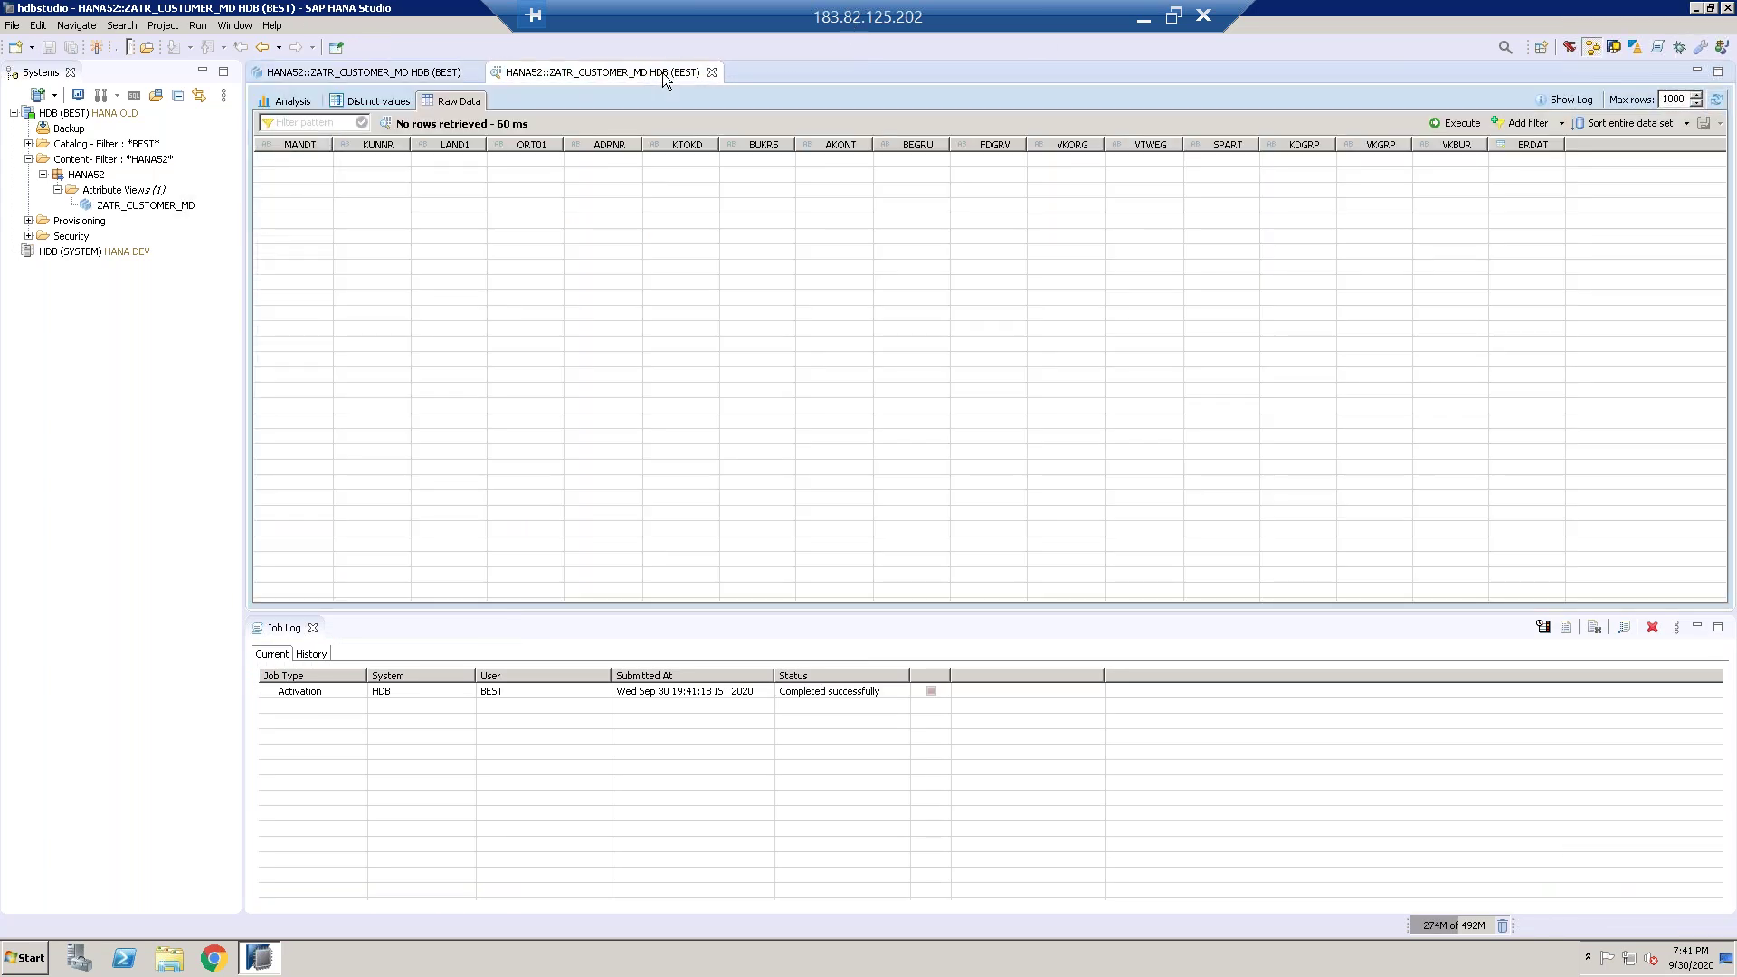
pyautogui.click(1718, 101)
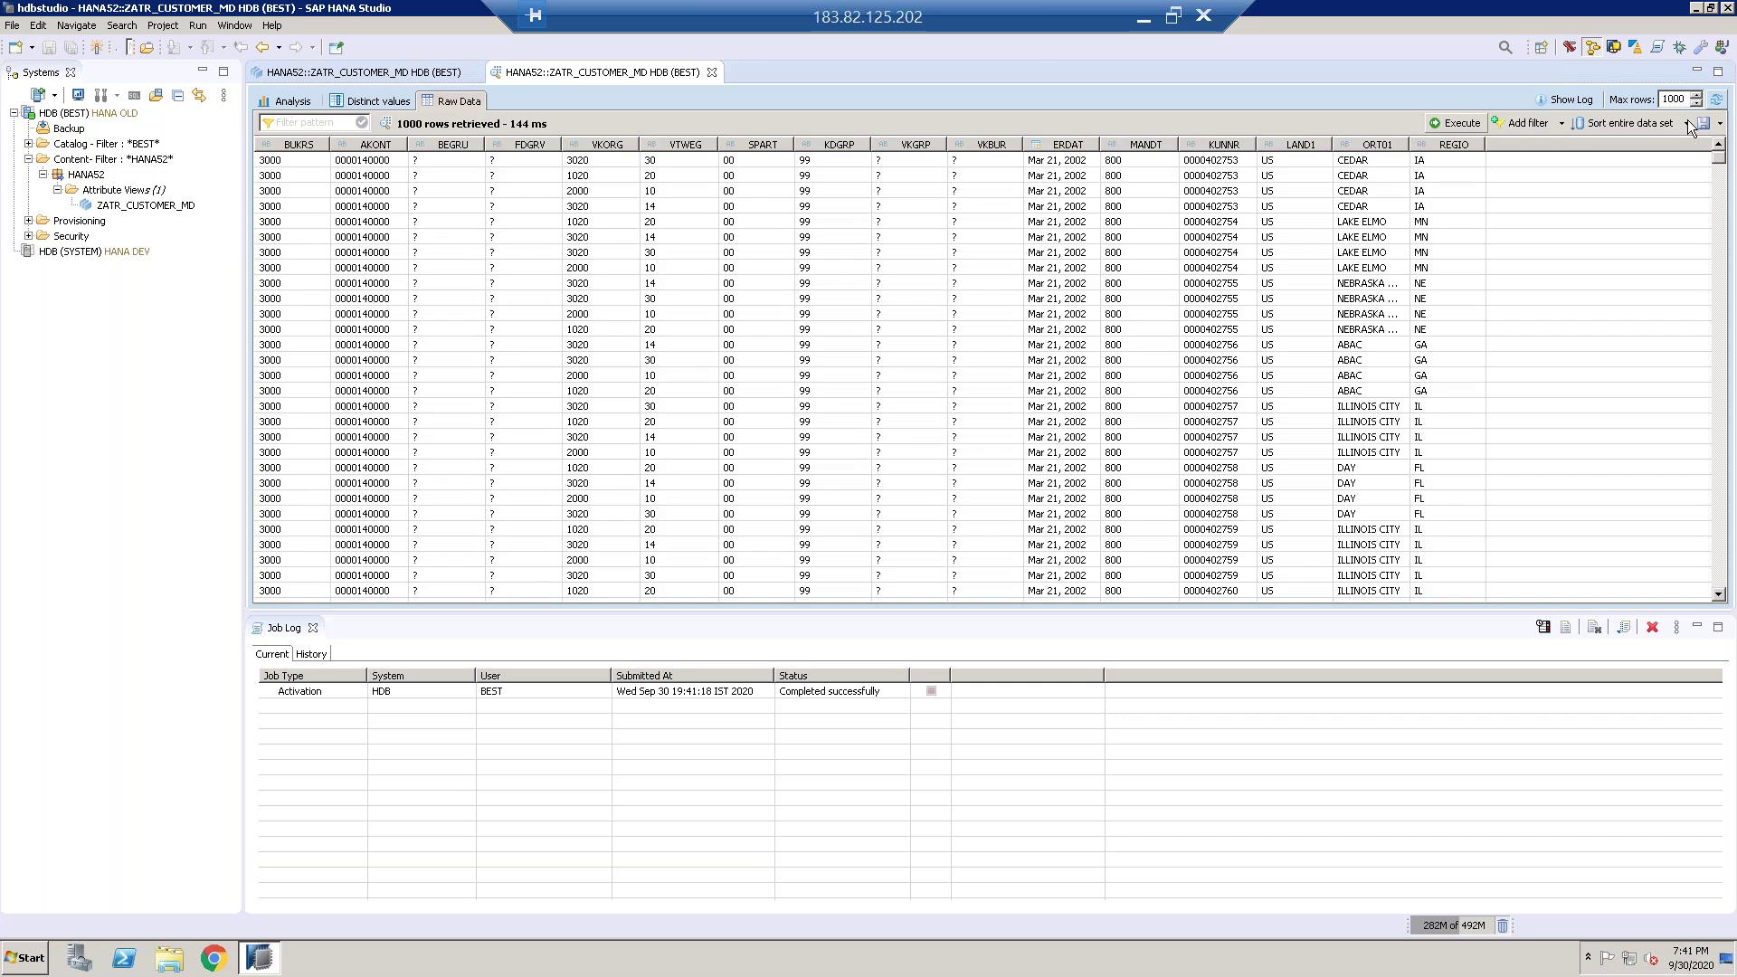
pyautogui.click(315, 630)
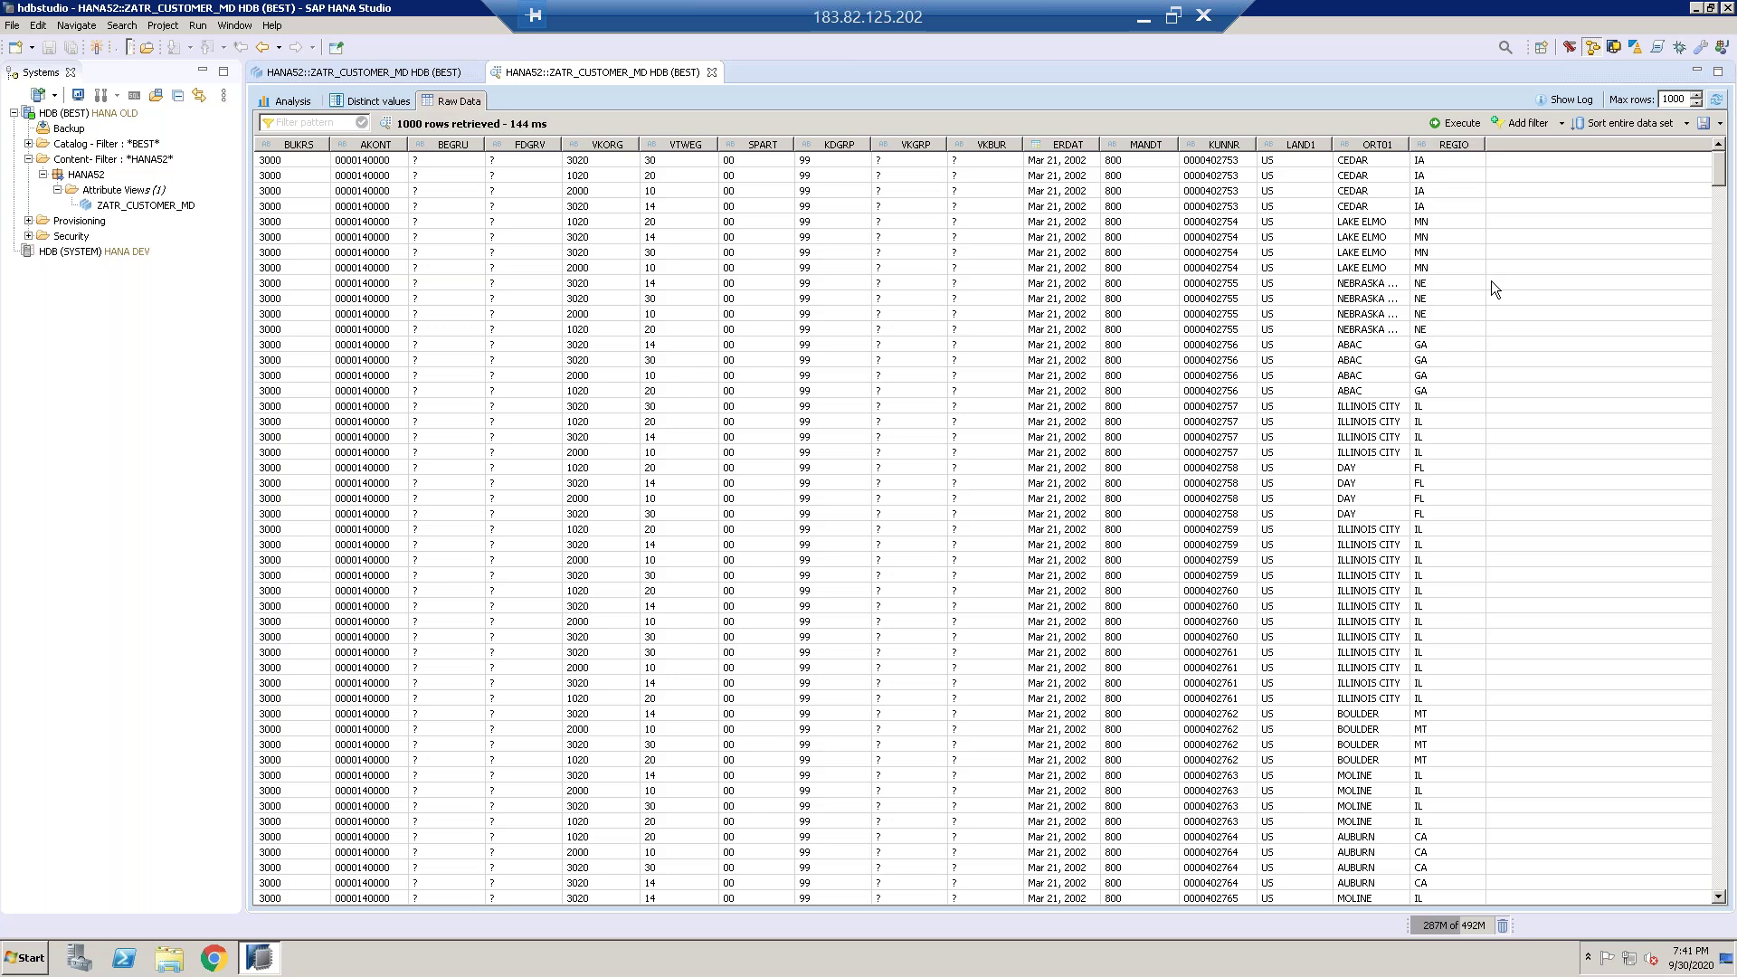
# Step: Return to the data foundation and add the ADRNR column of KNA1 to the output
pyautogui.click(410, 73)
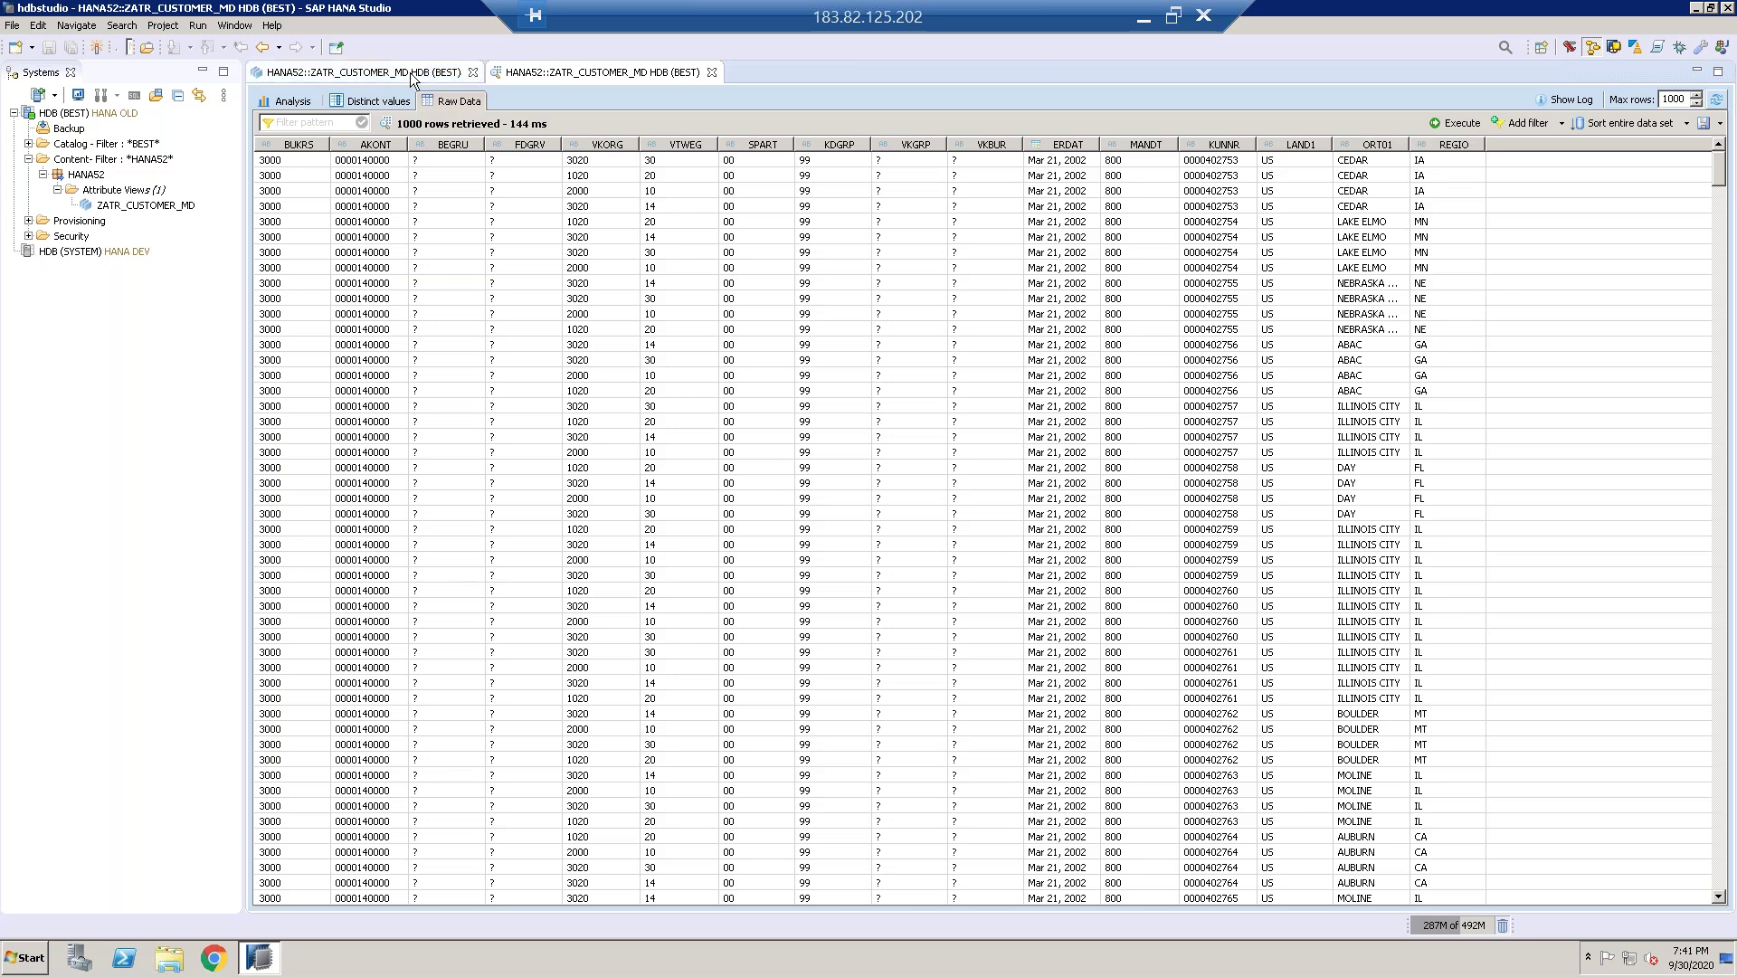
pyautogui.click(369, 233)
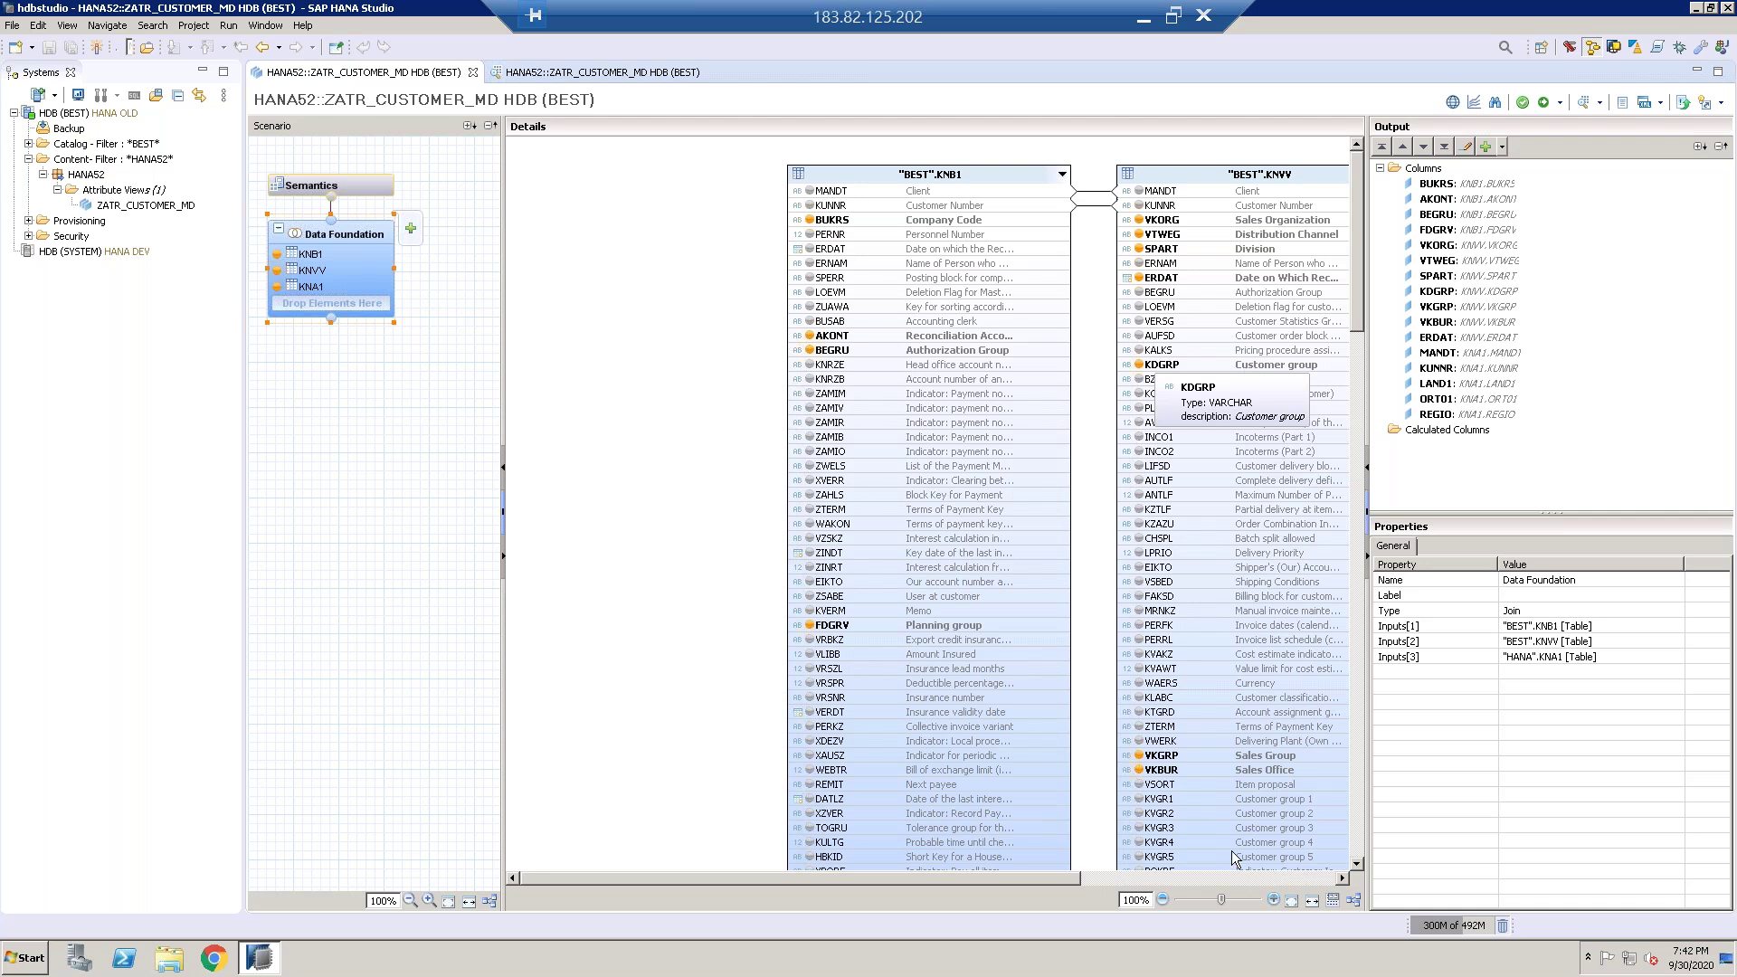
pyautogui.click(1209, 879)
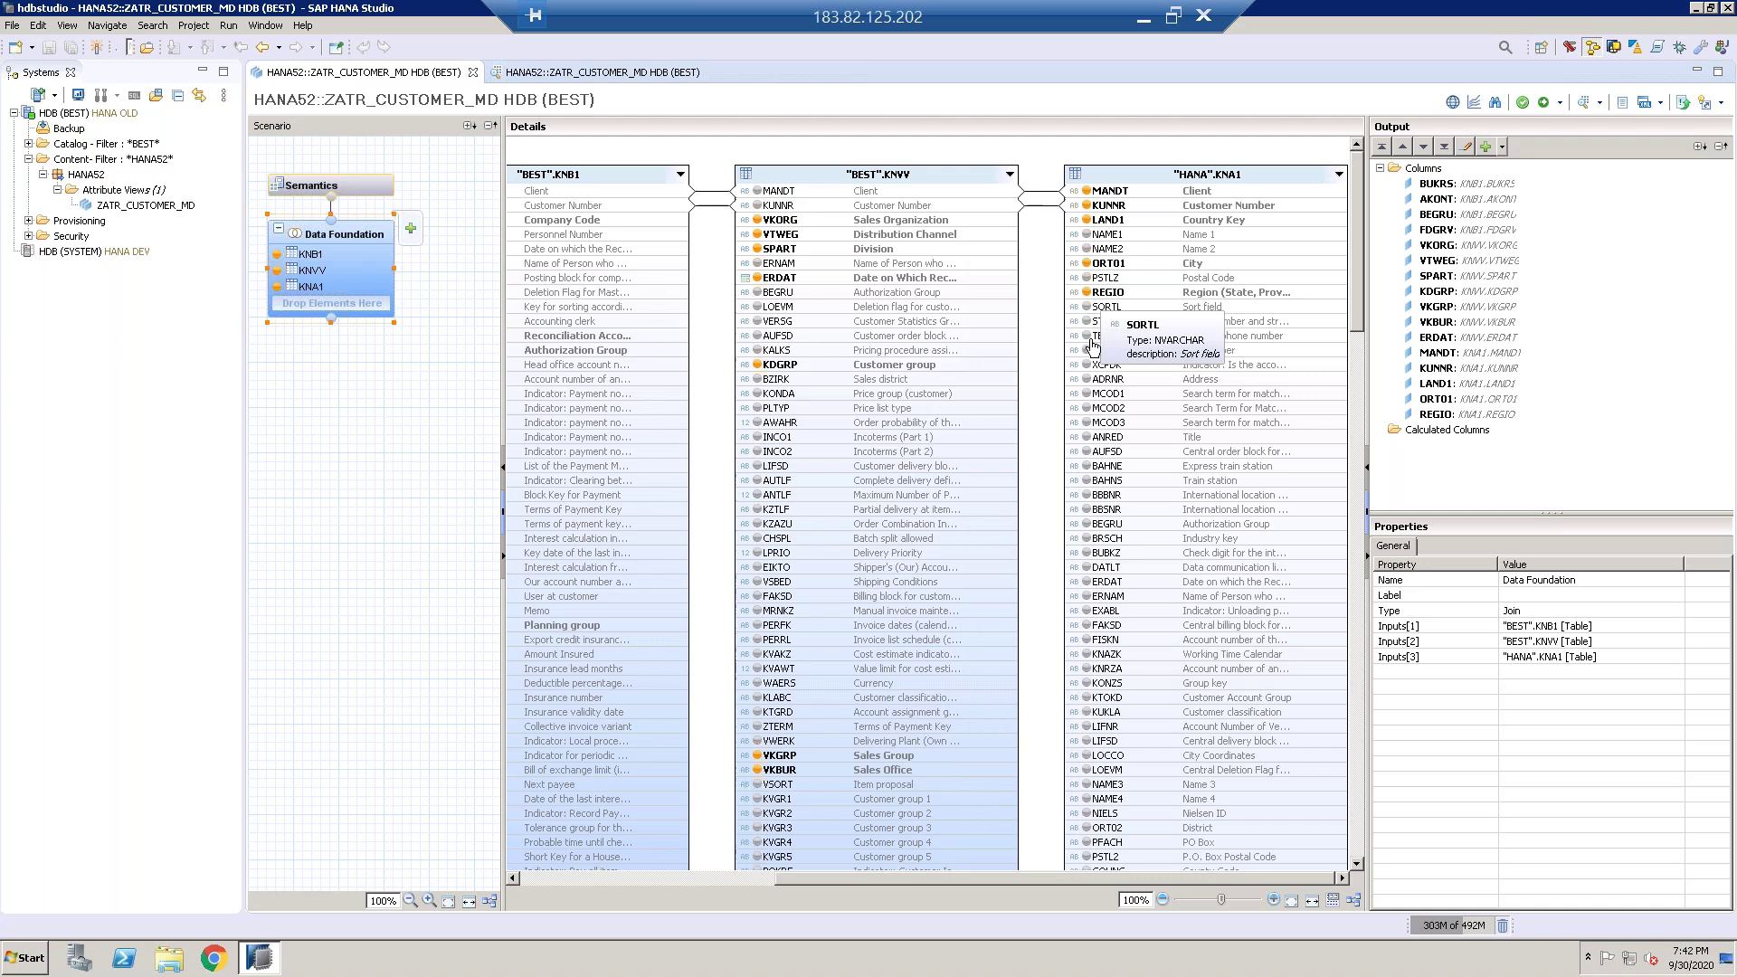
pyautogui.rightClick(1093, 380)
pyautogui.click(1140, 395)
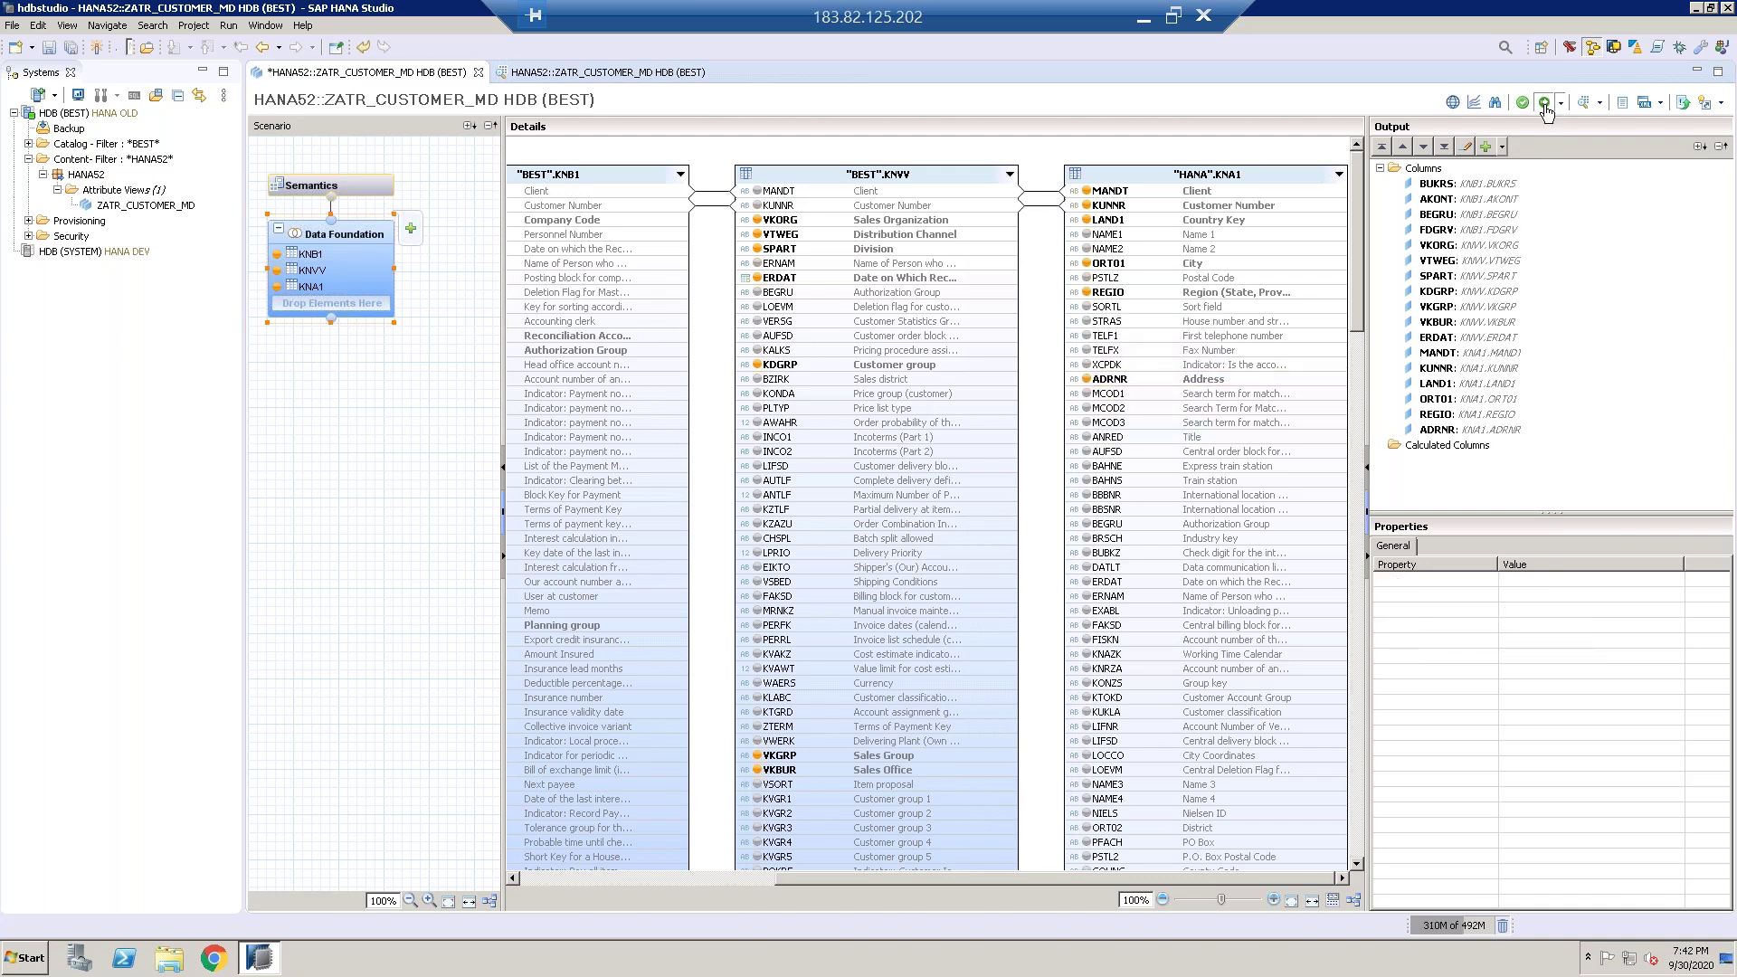
# Step: Reactivate the view with the ADRNR column, refresh its raw data, return to the model editor and minimize the remote session
pyautogui.click(1544, 103)
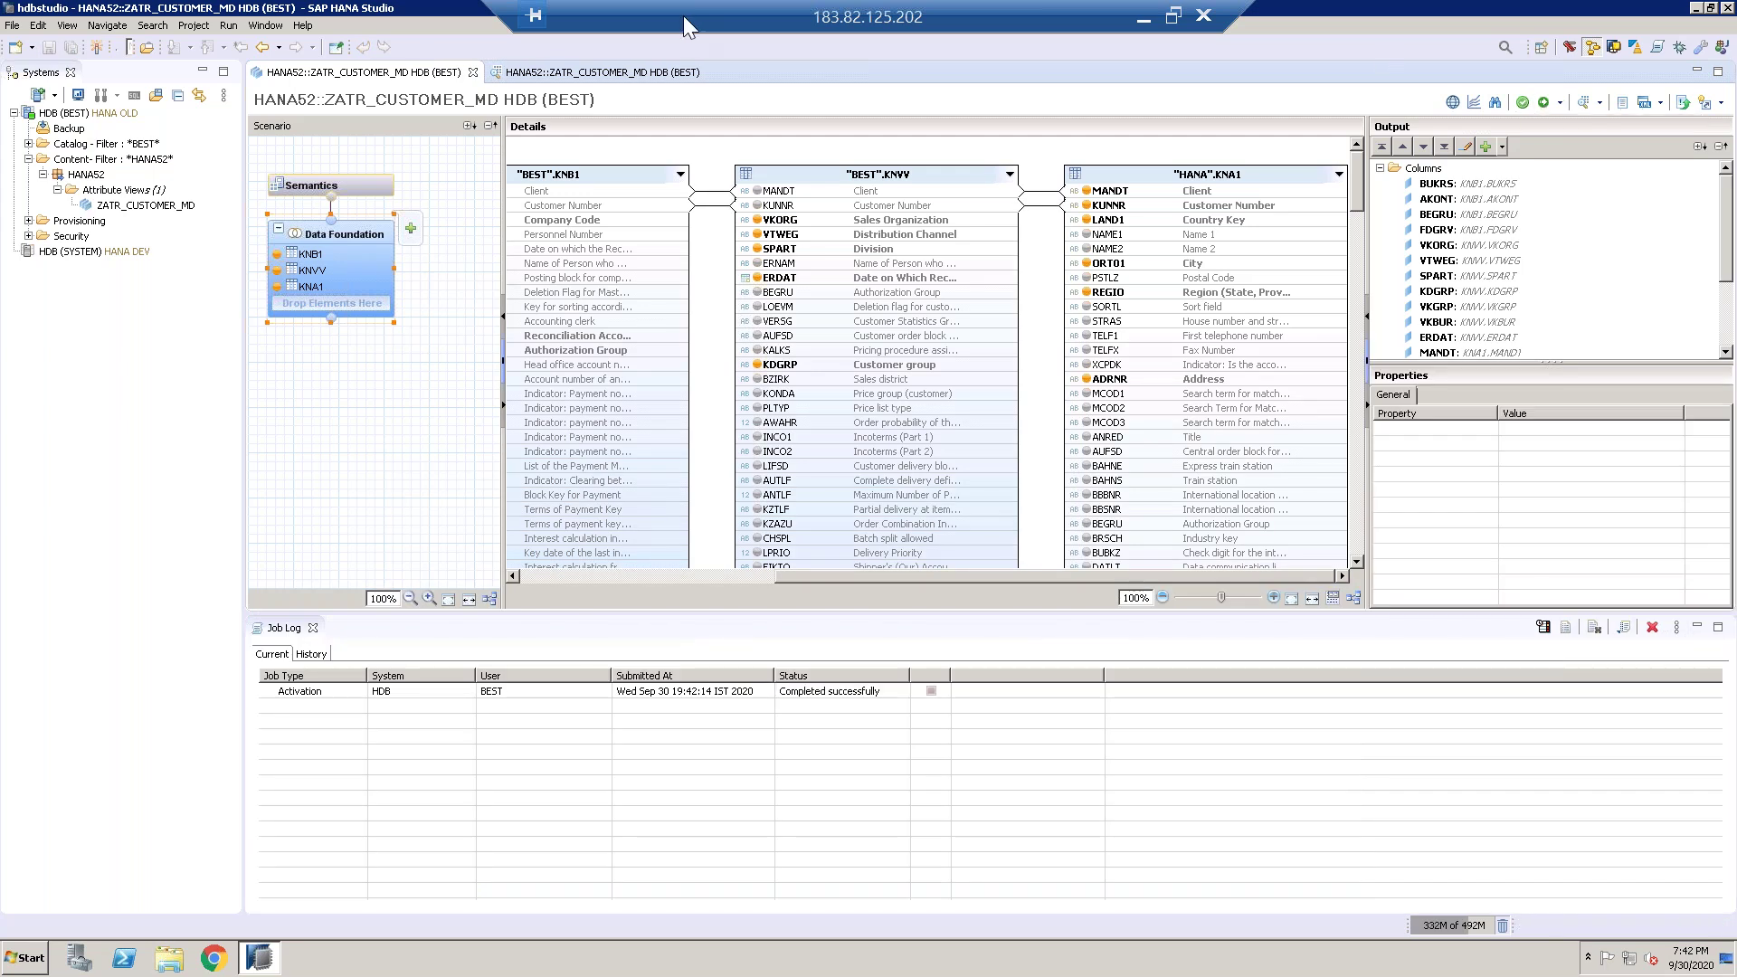
pyautogui.click(651, 72)
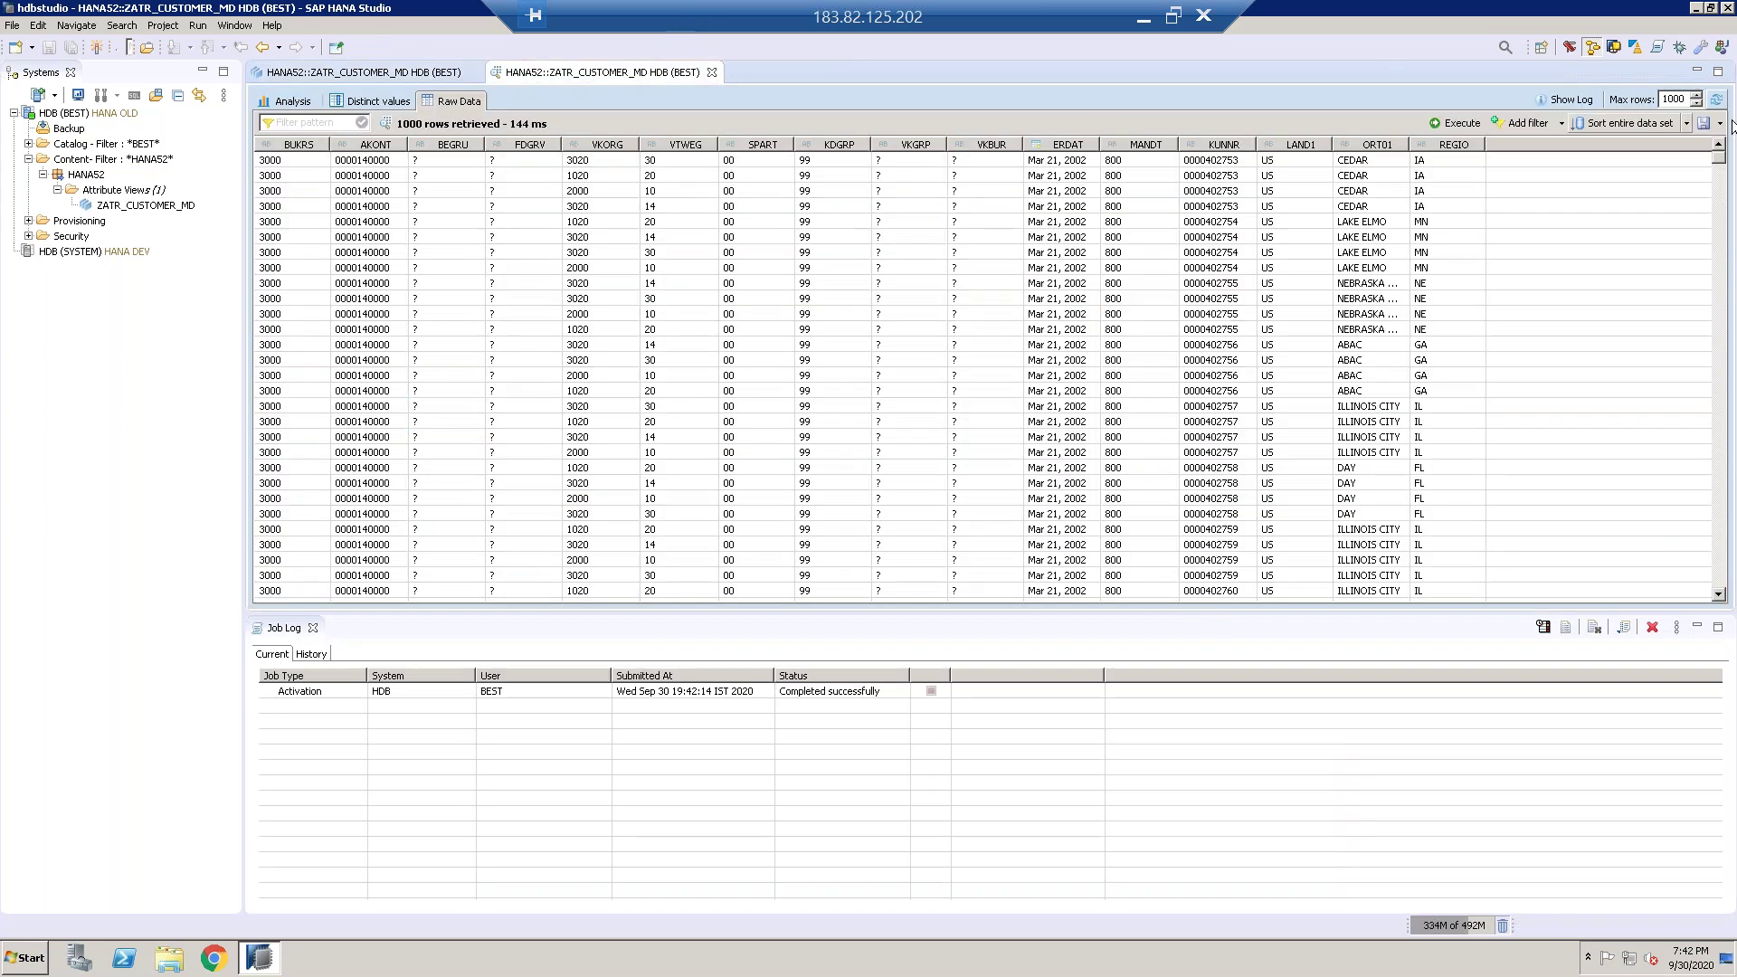
pyautogui.click(1716, 99)
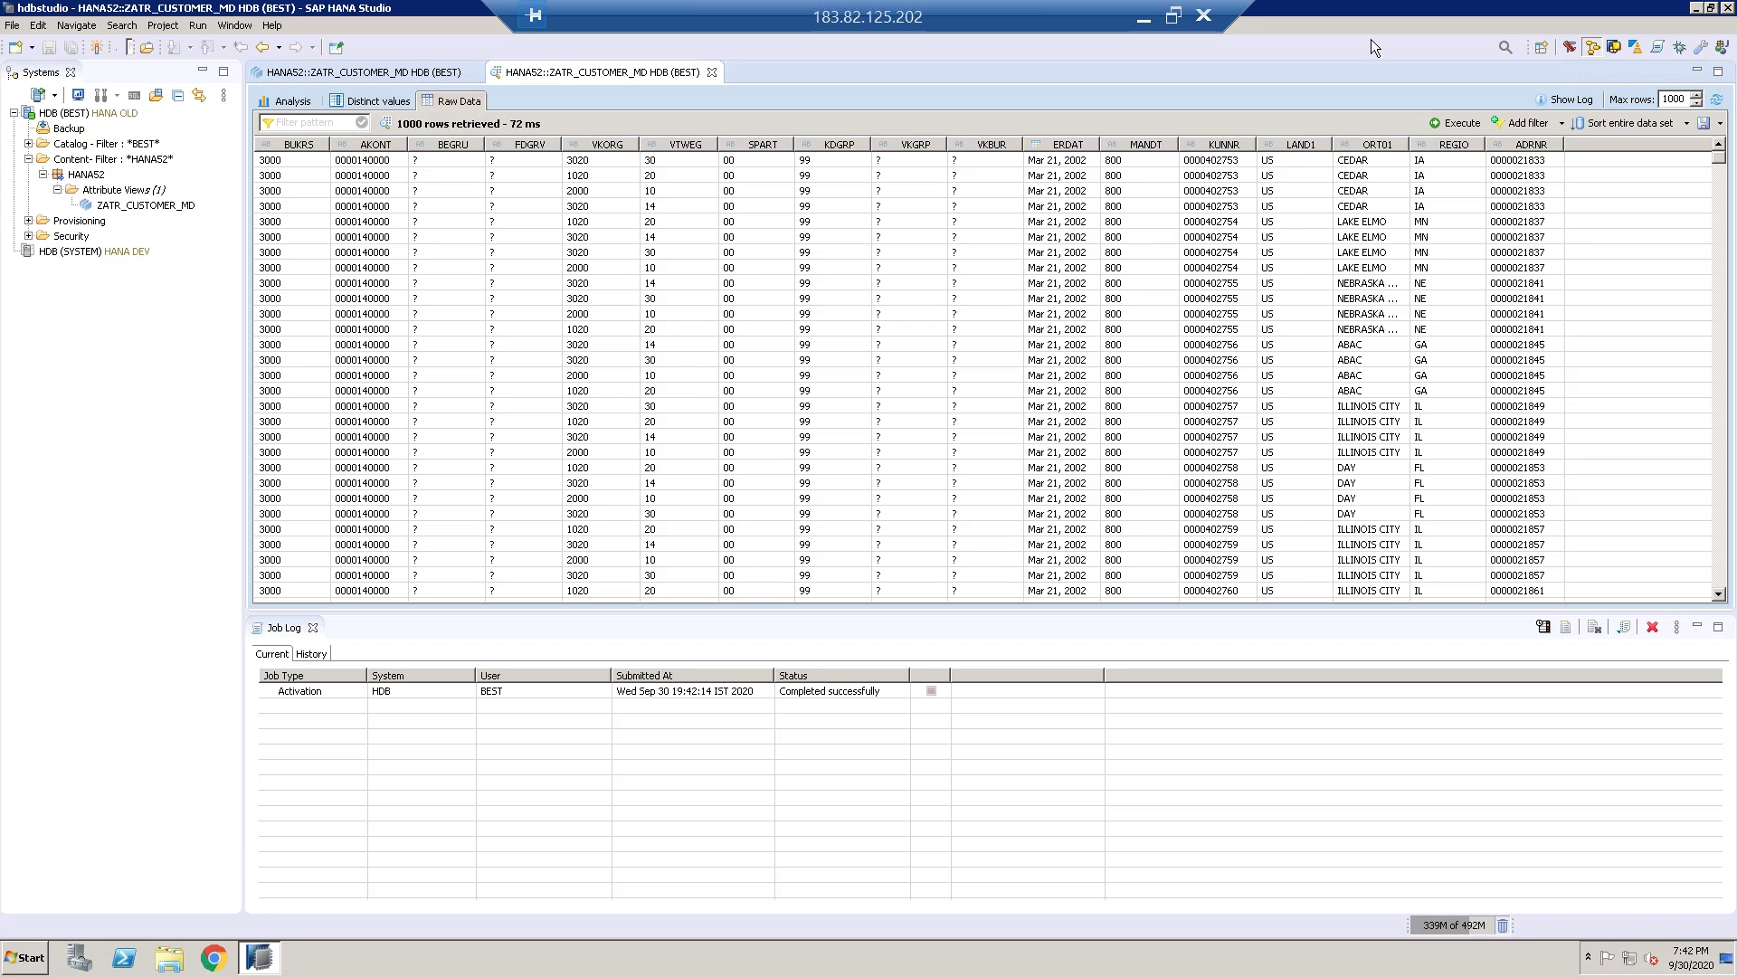
pyautogui.click(312, 627)
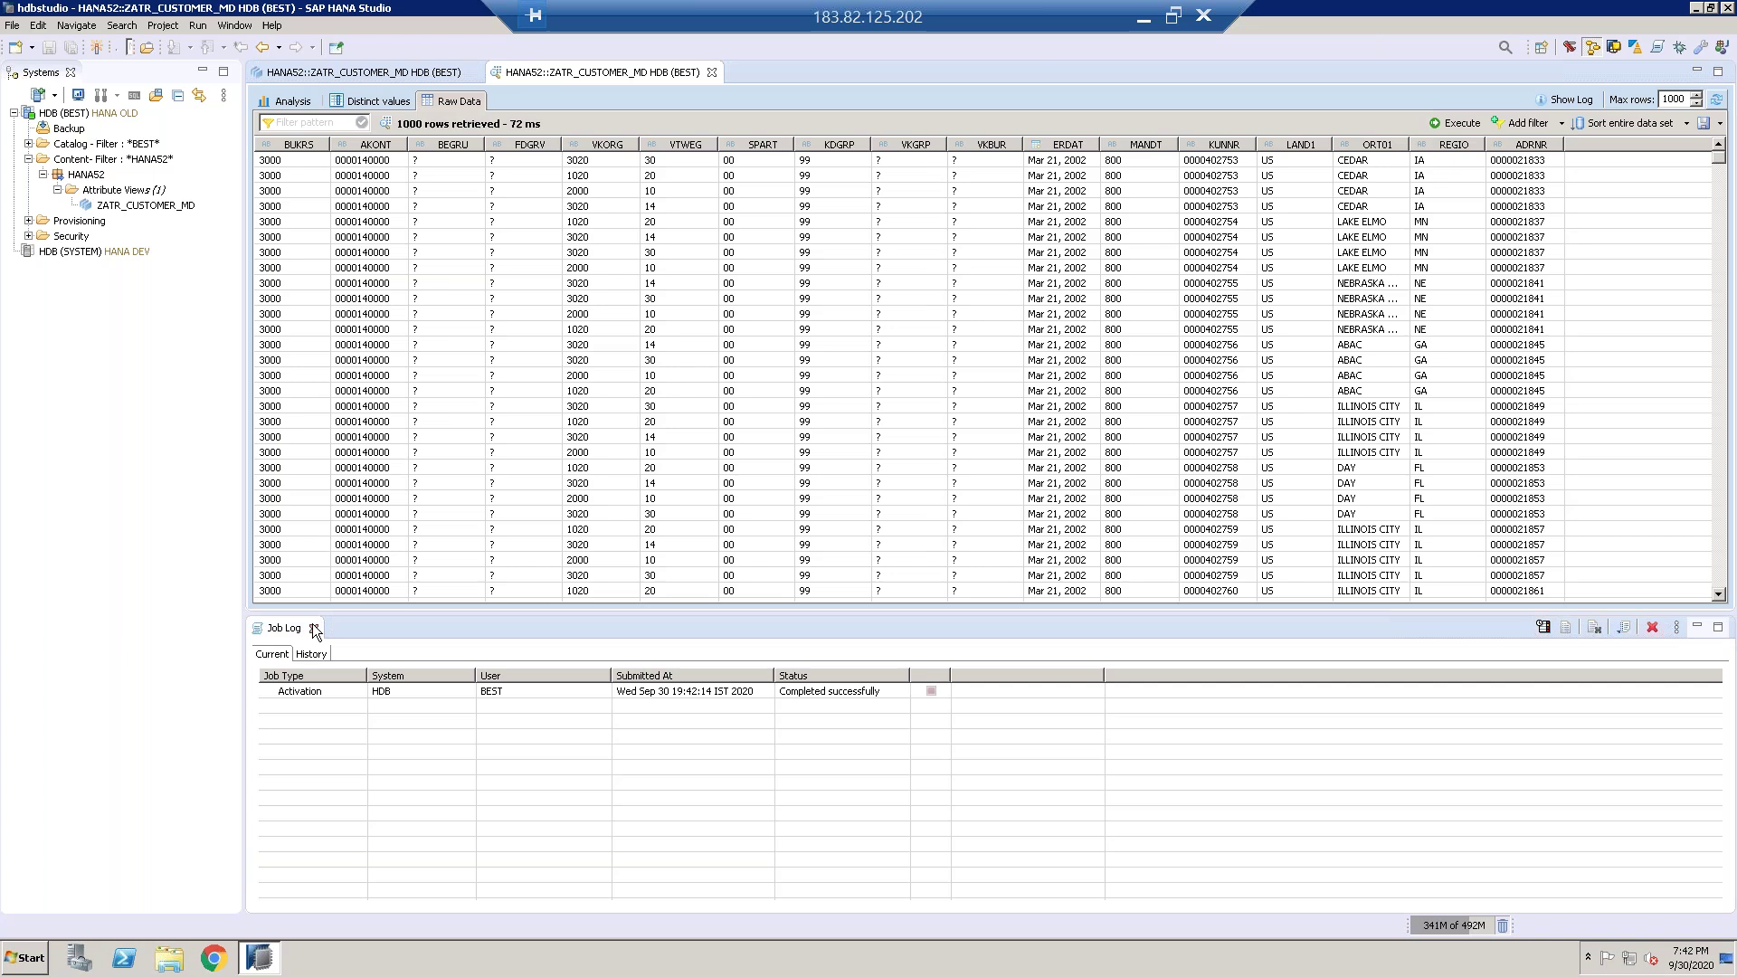
pyautogui.click(389, 78)
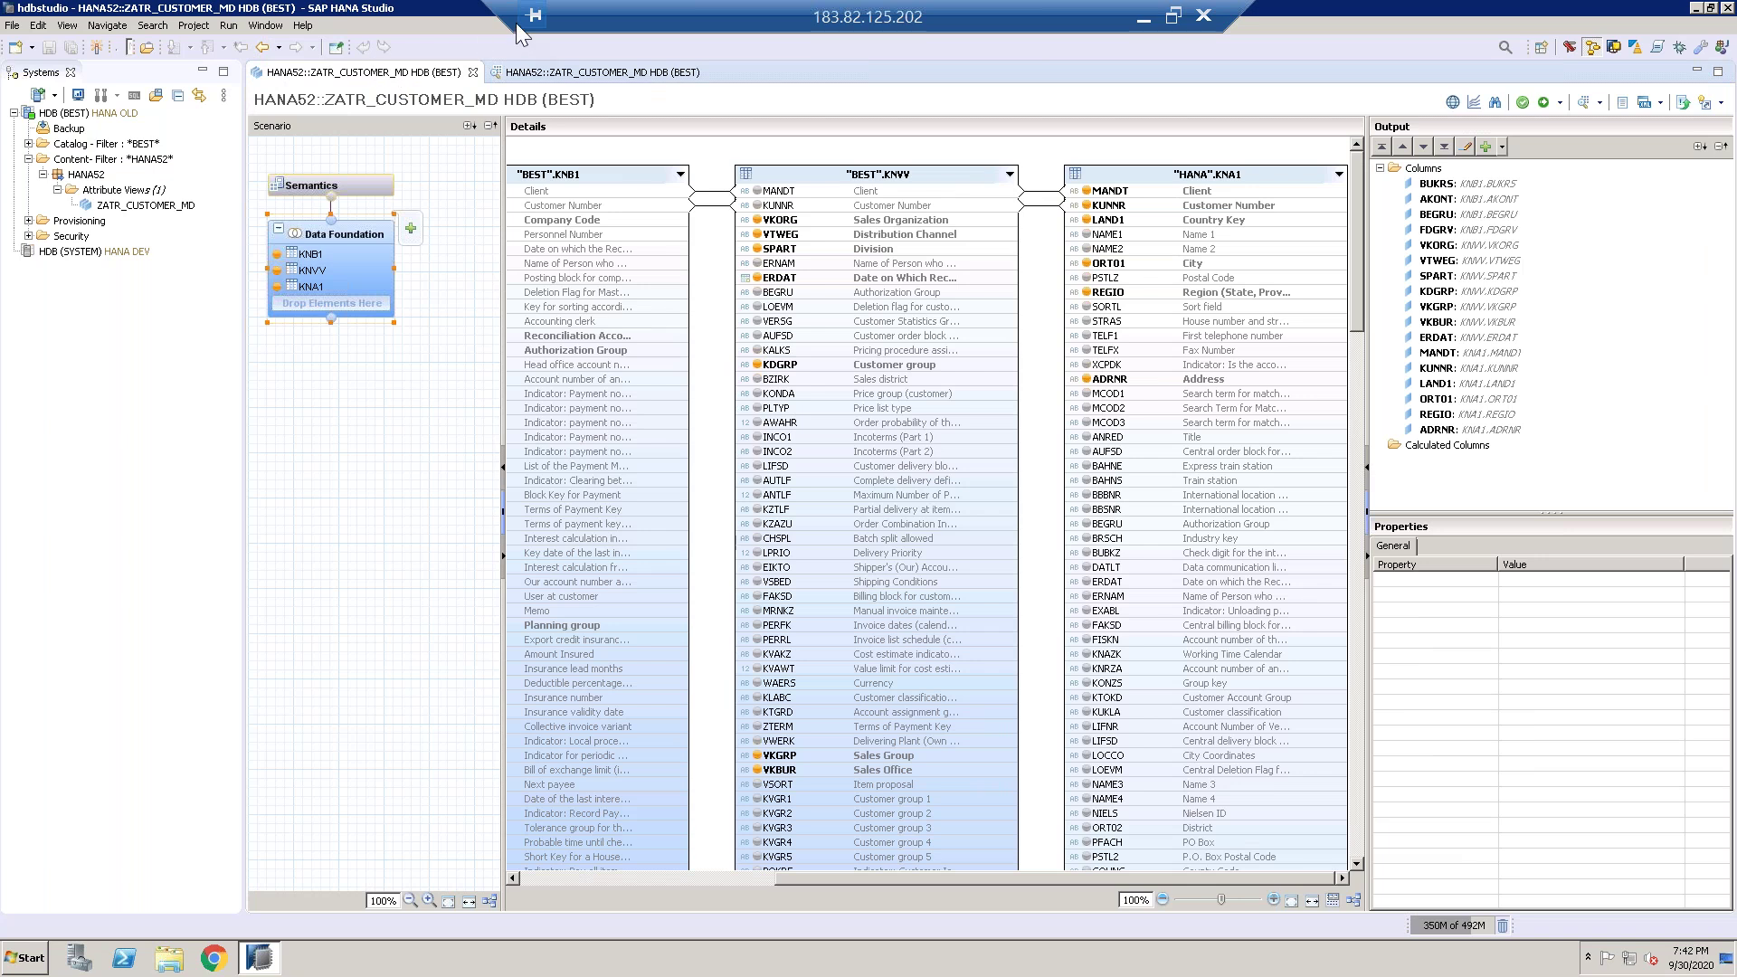
pyautogui.click(1145, 18)
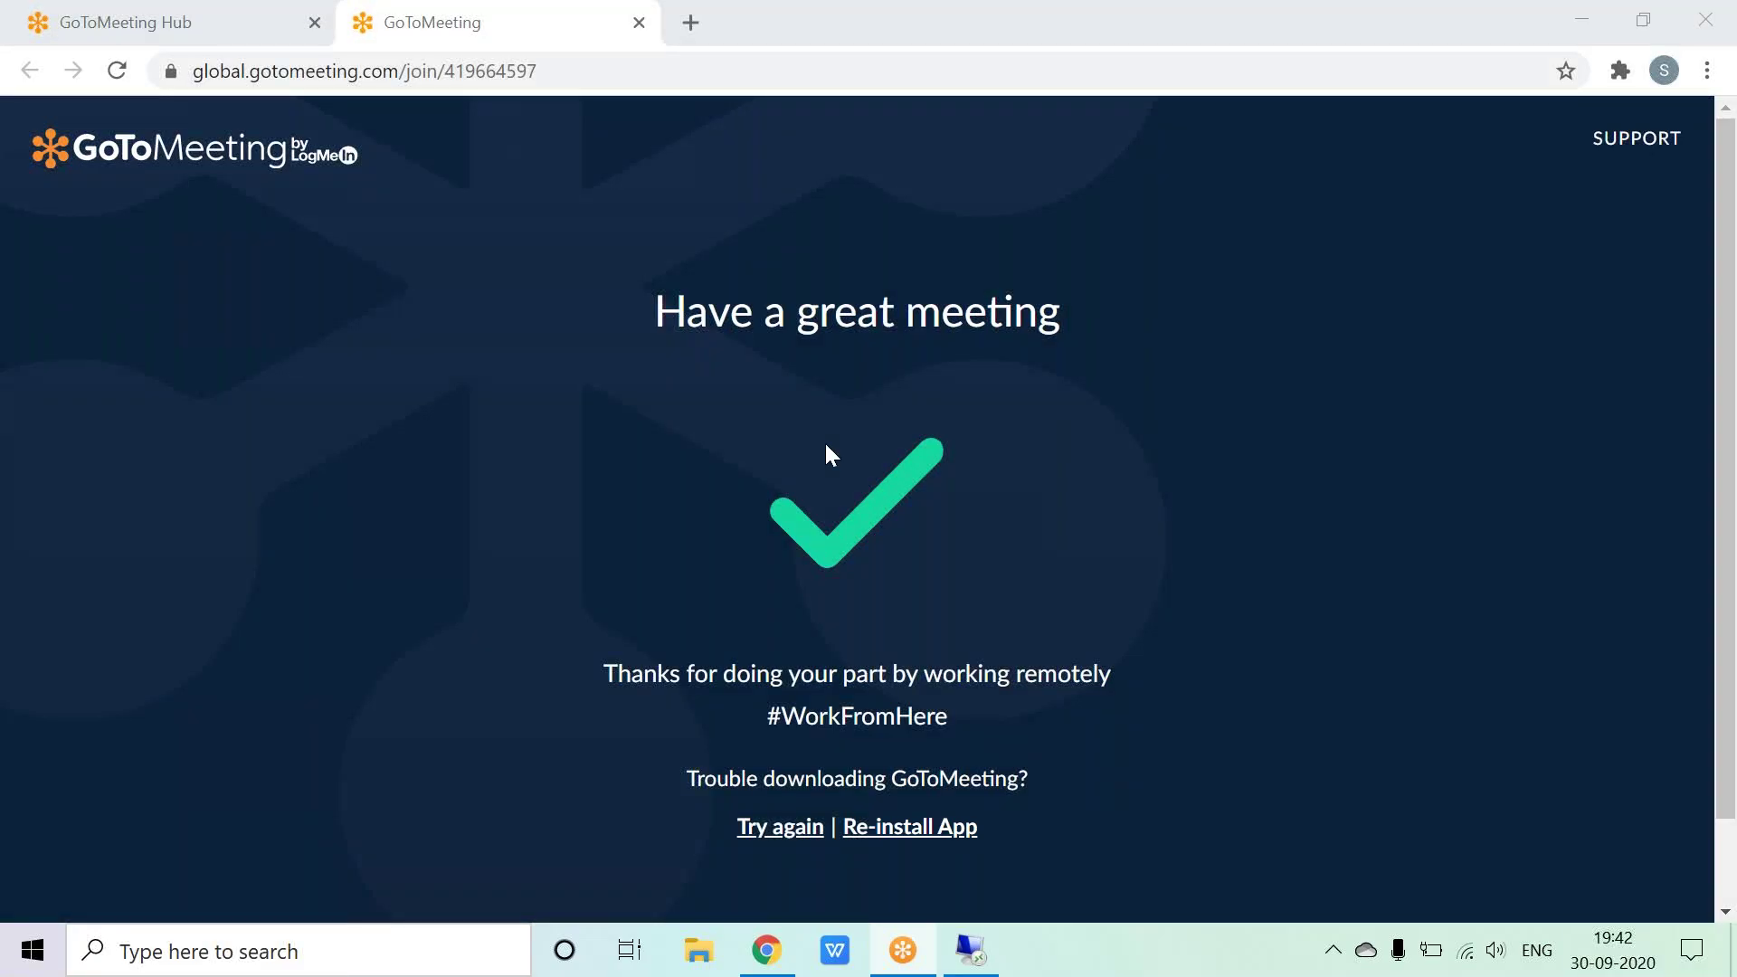
# Step: Search the computer for HANA, open the SAP HANA text document in Notepad and maximize its window
pyautogui.click(402, 952)
pyautogui.write('ANA')
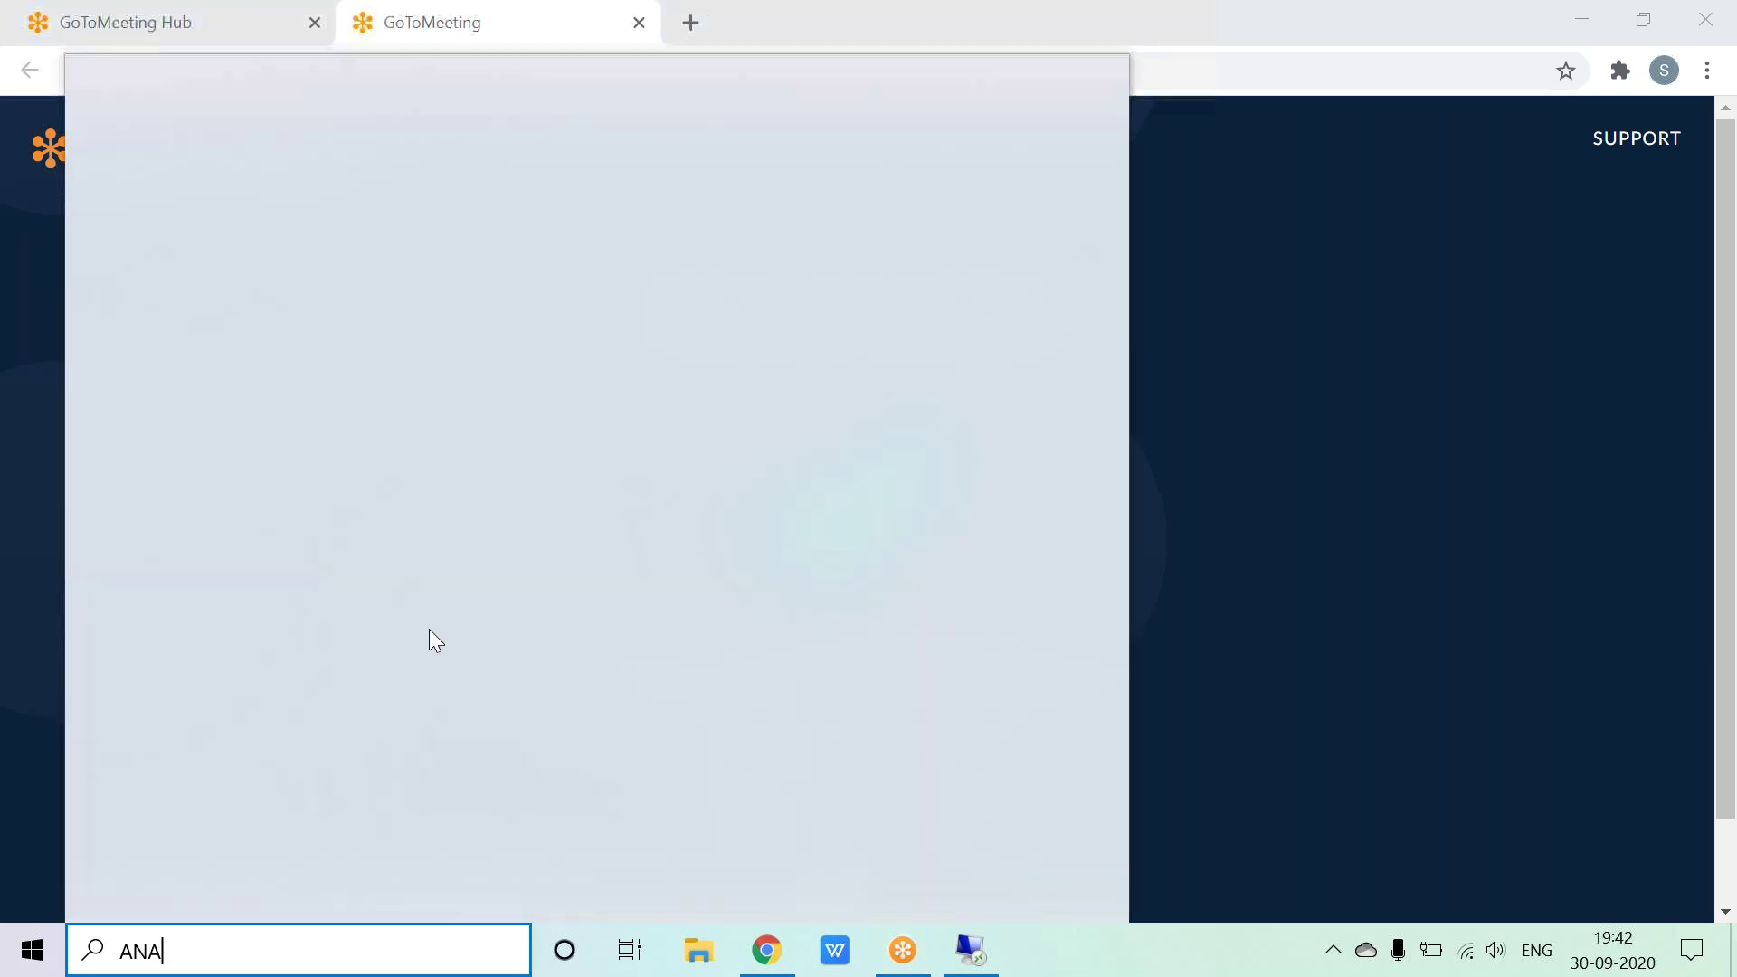
pyautogui.press('BackSpace')
pyautogui.press('BackSpace')
pyautogui.press('BackSpace')
pyautogui.write('HANA')
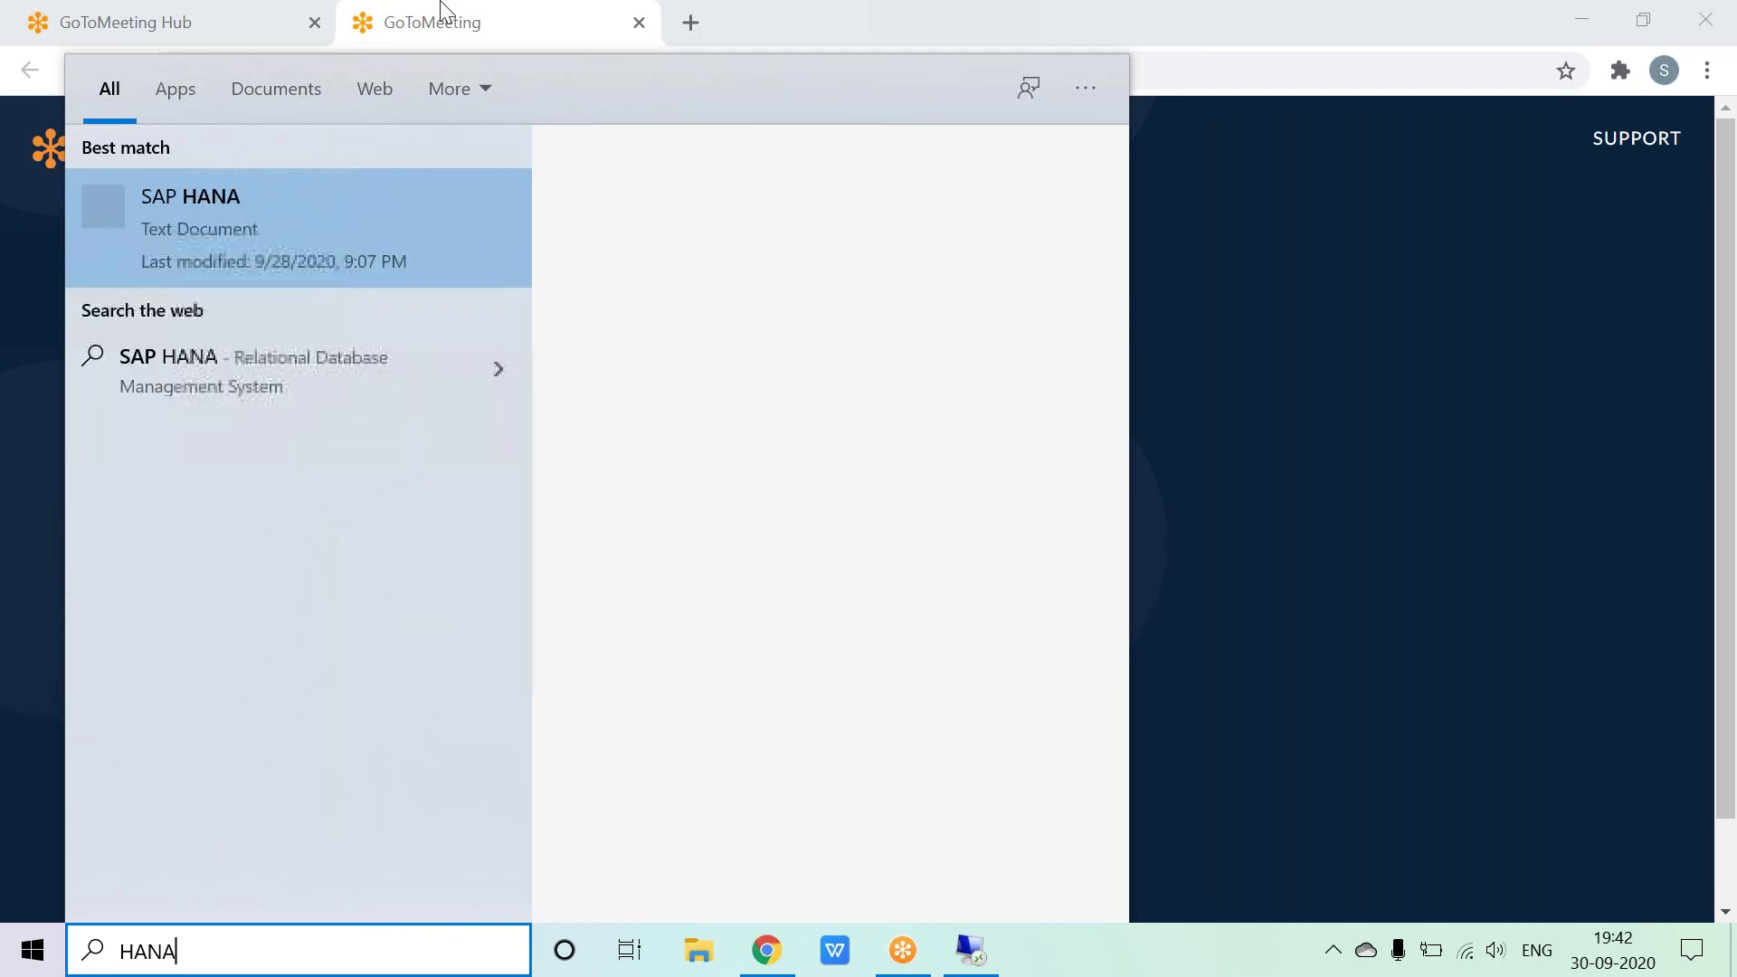
pyautogui.click(346, 198)
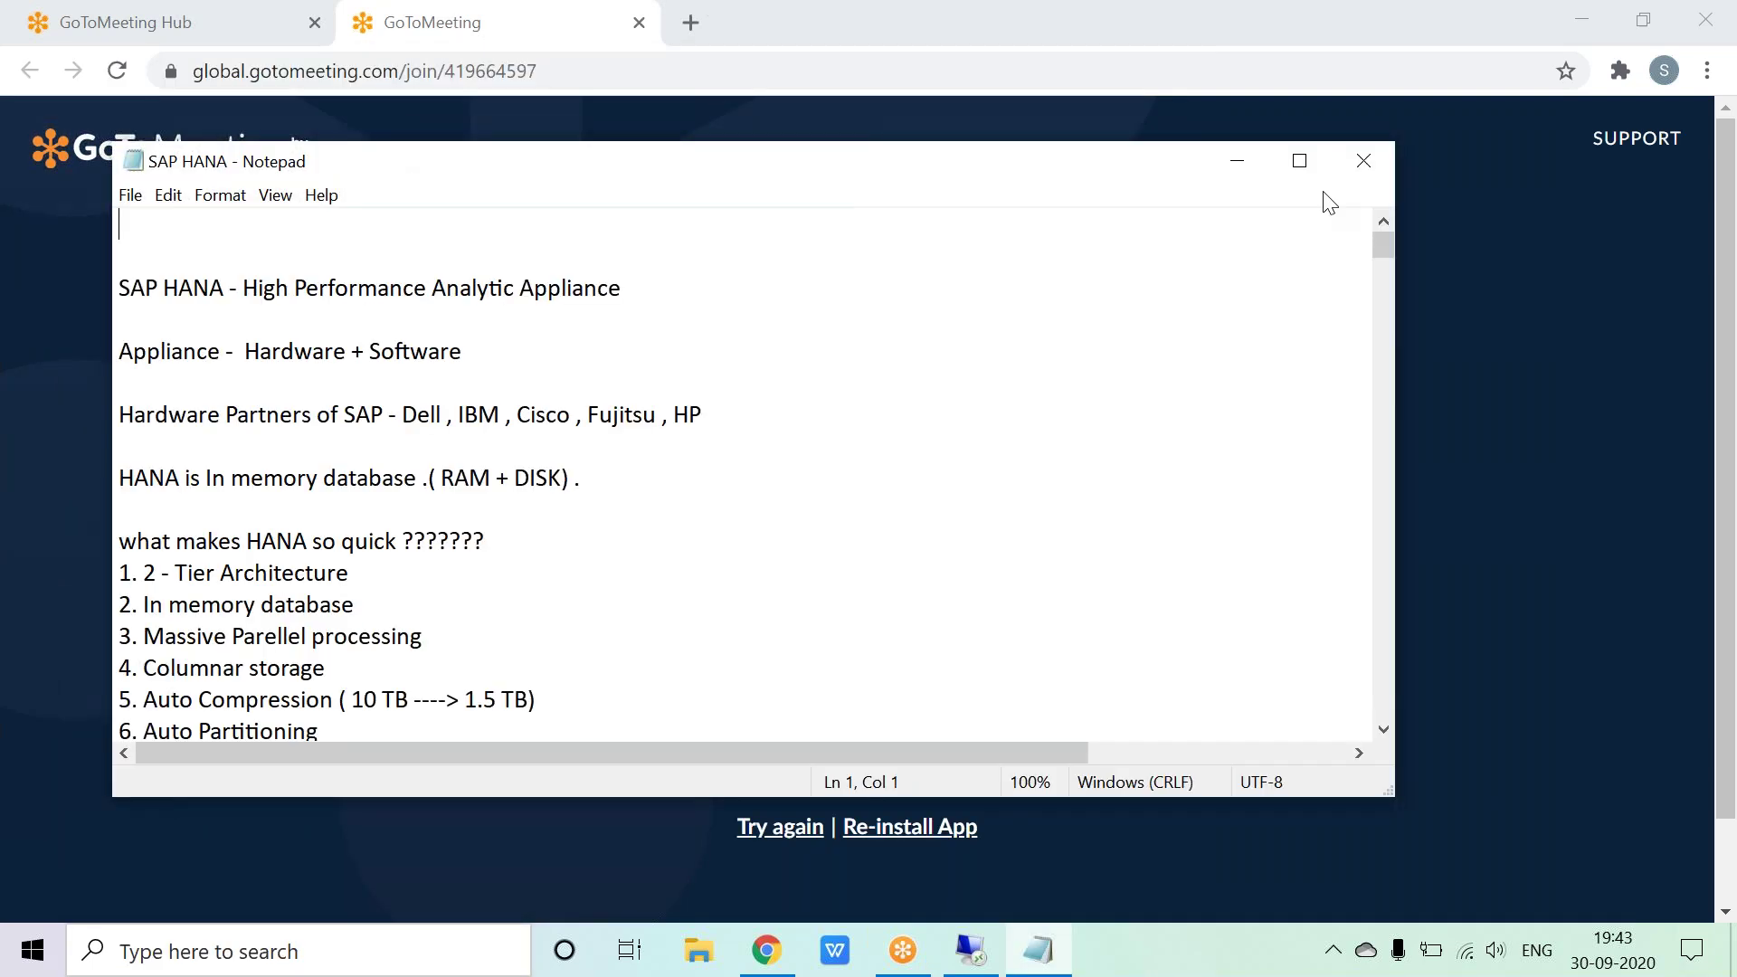
pyautogui.click(1296, 161)
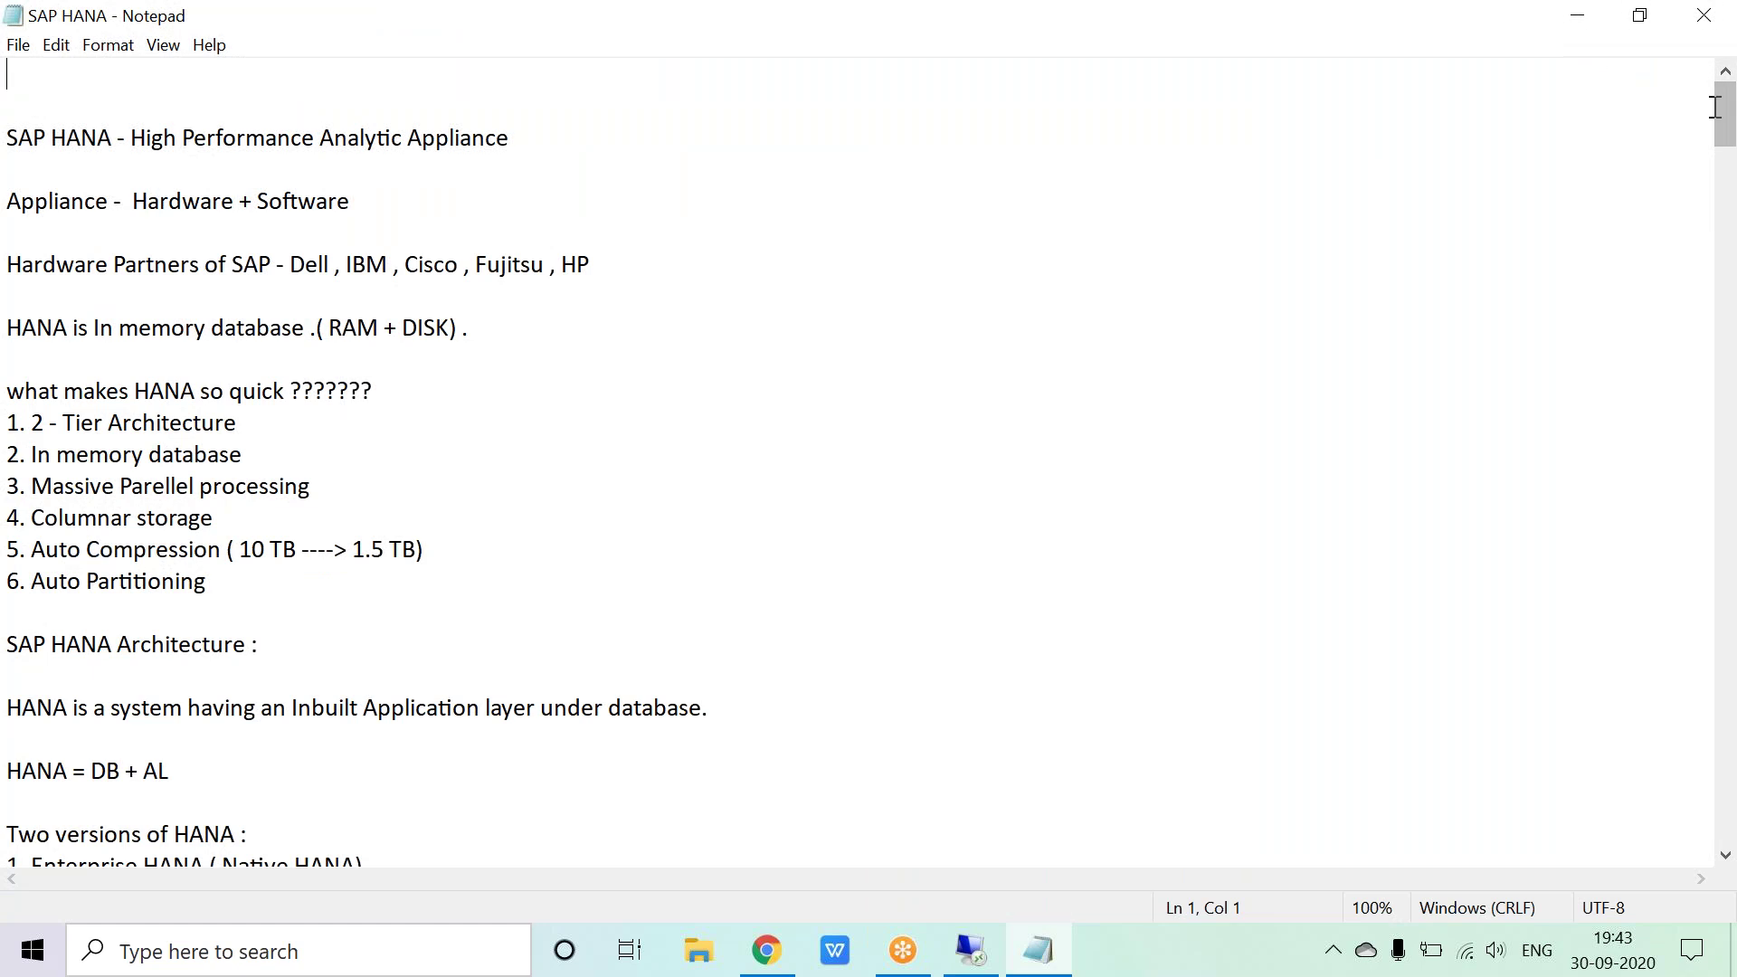
# Step: Below the "Data Category for Attribute View" line, add the note "Referential Join and Inner Join are similar in terms of Functionality ."
pyautogui.moveTo(1730, 113); pyautogui.dragTo(1681, 735)
pyautogui.rightClick(514, 641)
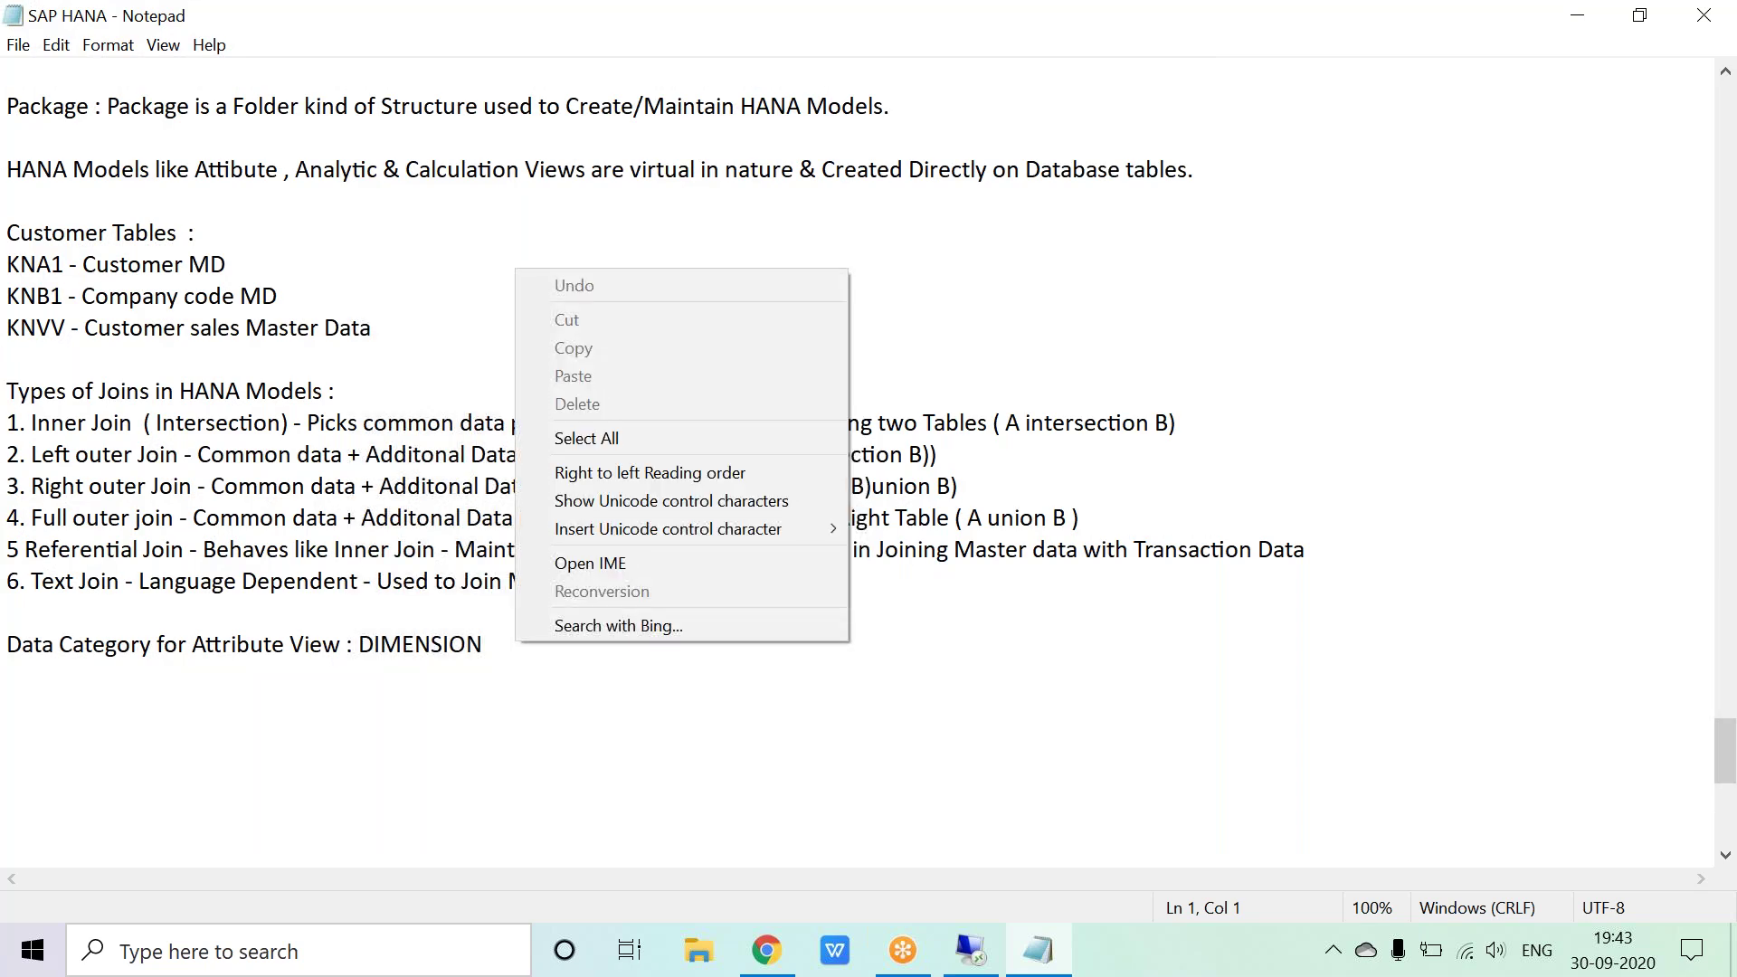
pyautogui.click(460, 674)
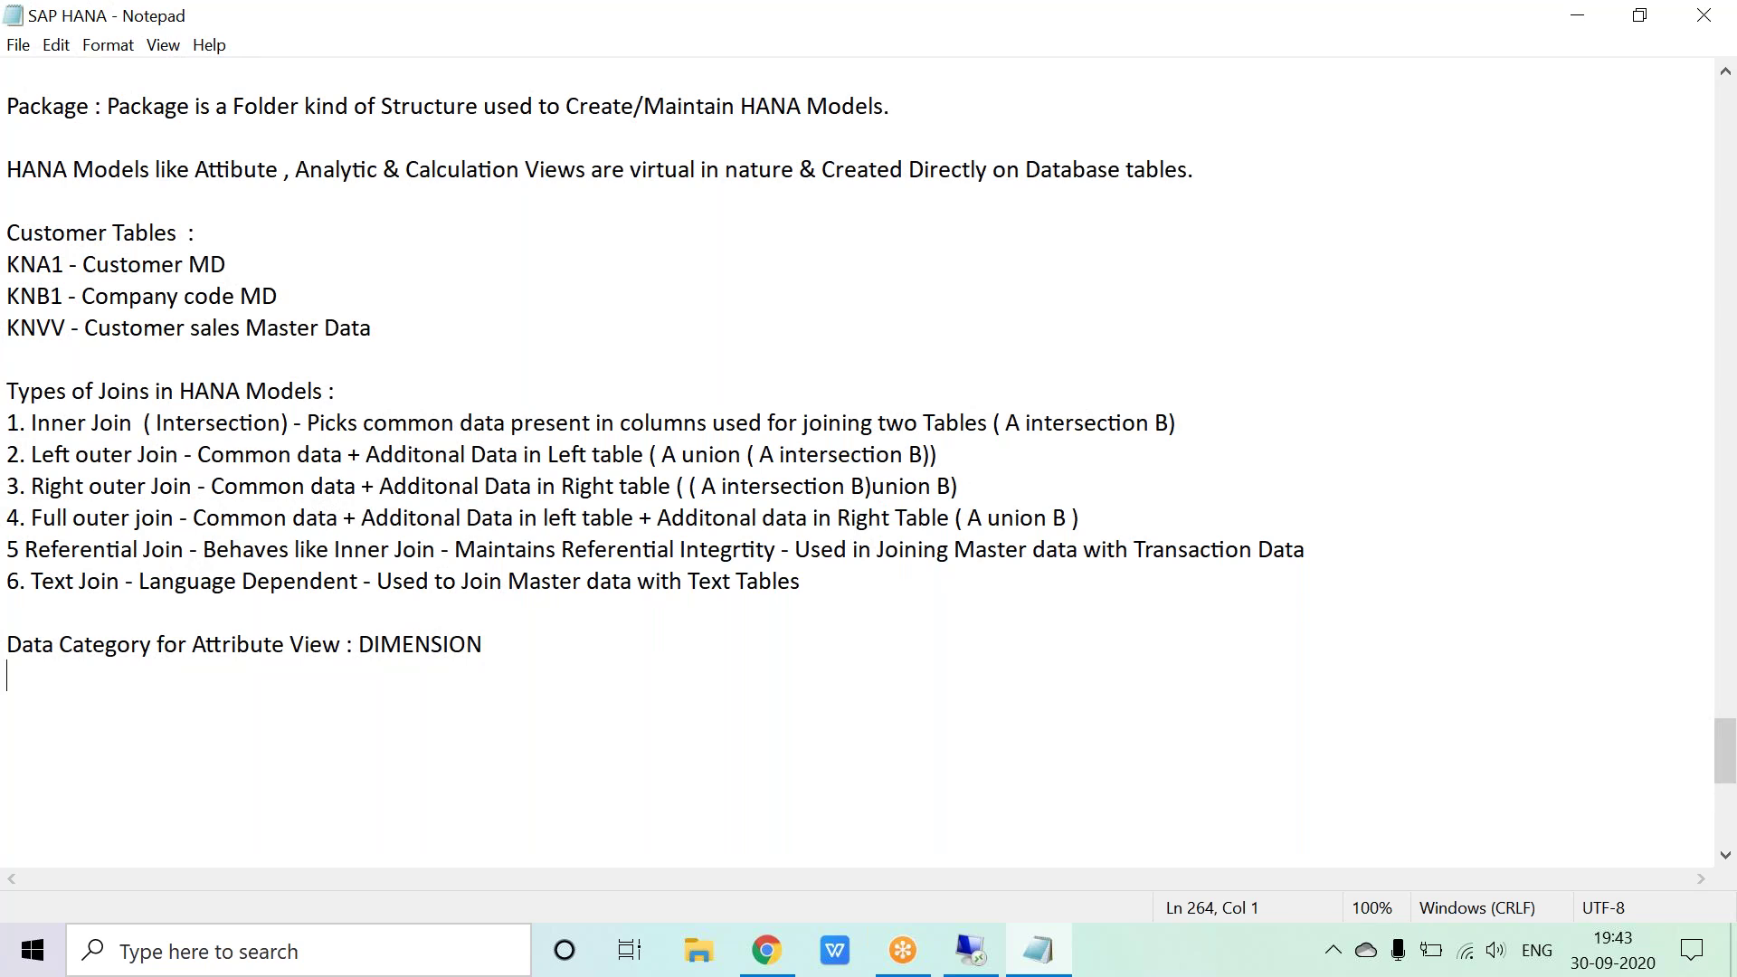
pyautogui.click(505, 652)
pyautogui.press('Return')
pyautogui.press('Return')
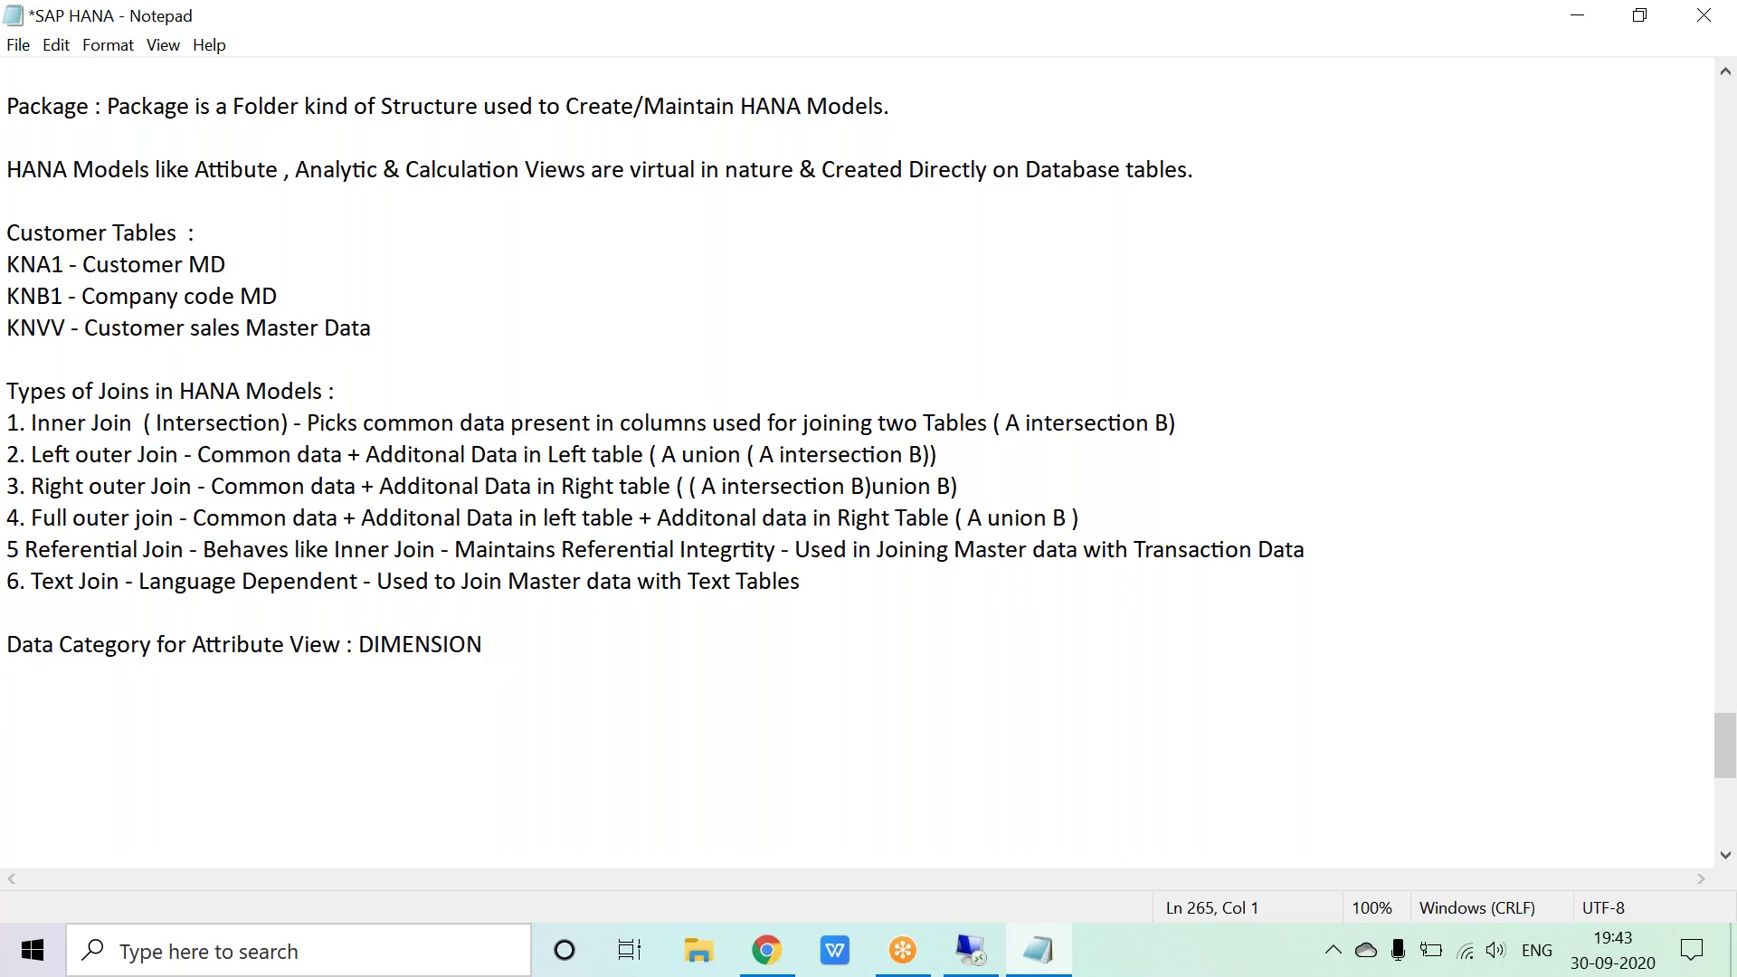
pyautogui.write('Referential Join and Inner Joi')
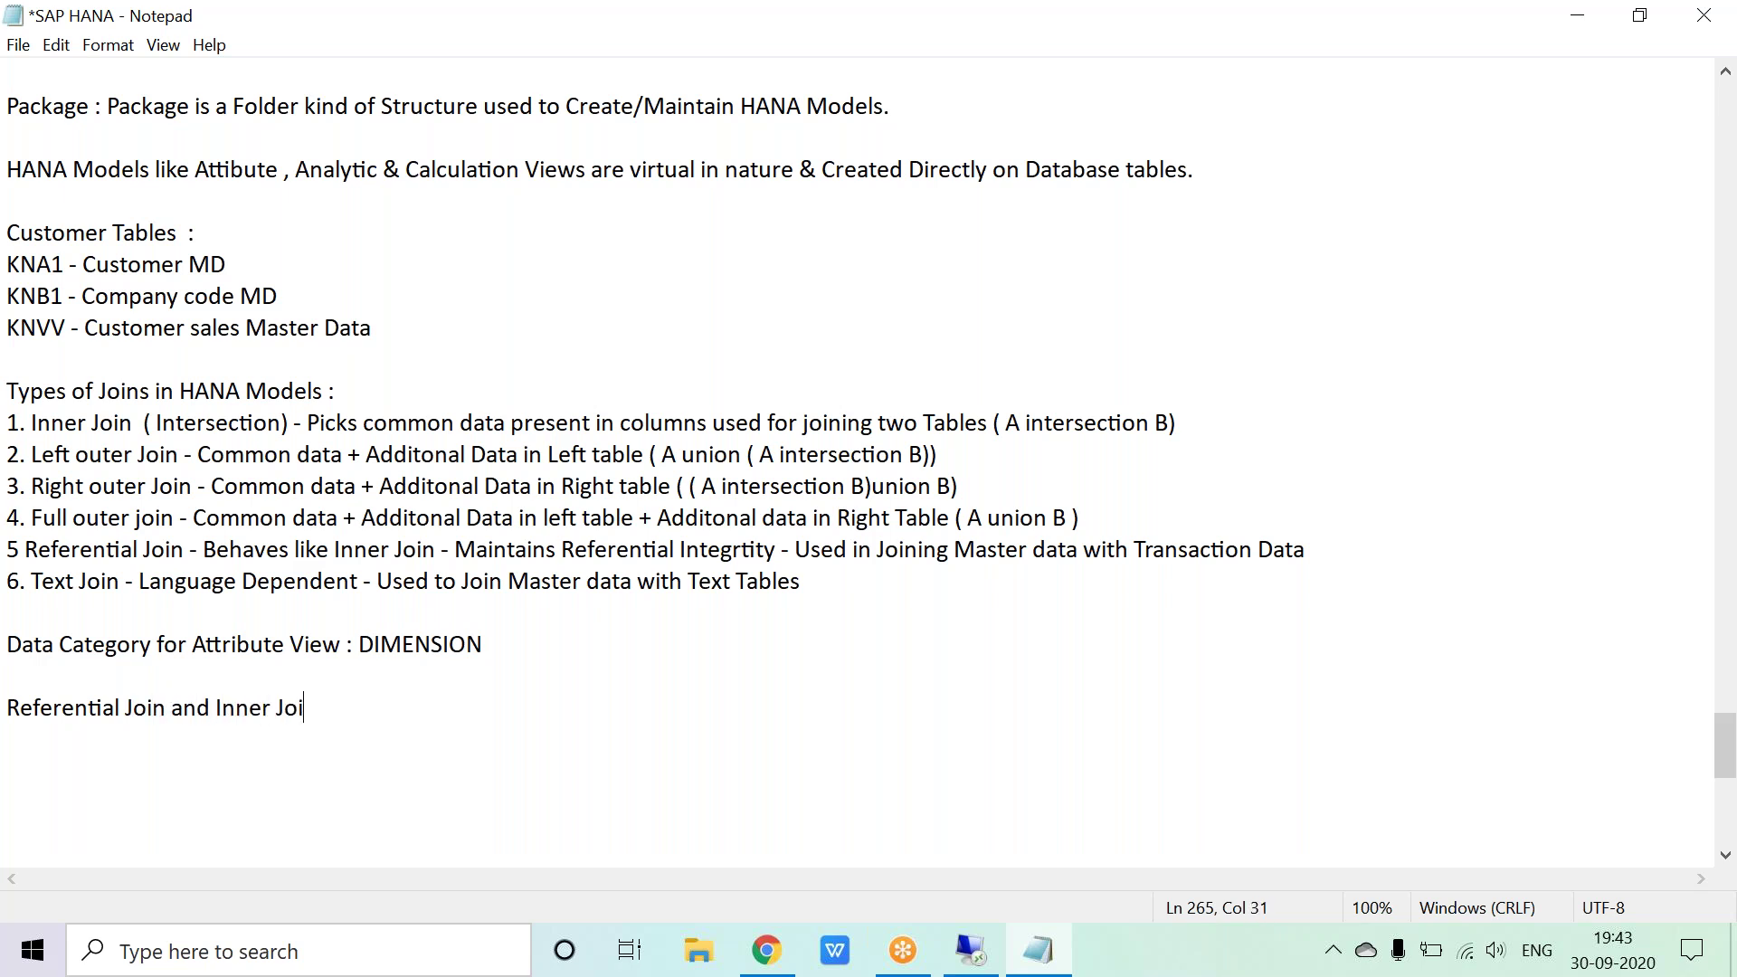
pyautogui.write('n are similar in t')
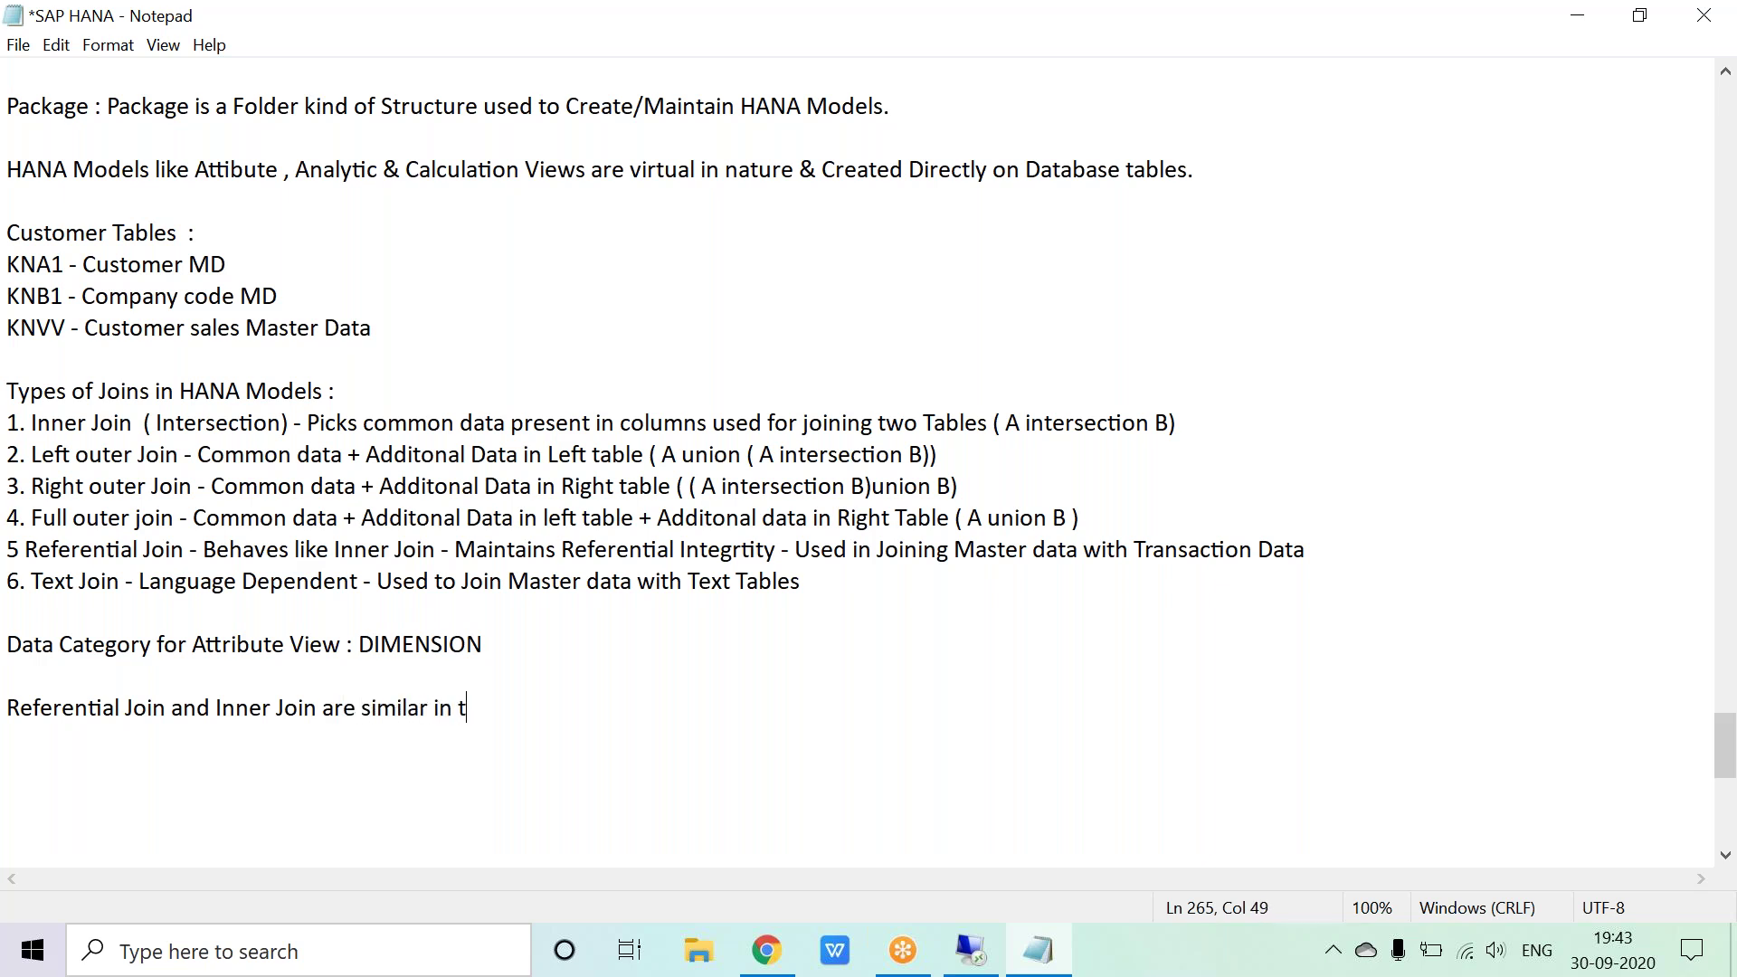
pyautogui.write('erms of Functi')
pyautogui.write('onality')
pyautogui.write(' . But')
# Step: Continue the note on the same line with "Referential join gives better performance in specific Scnarios"
pyautogui.press('BackSpace')
pyautogui.press('BackSpace')
pyautogui.press('BackSpace')
pyautogui.write('Referential')
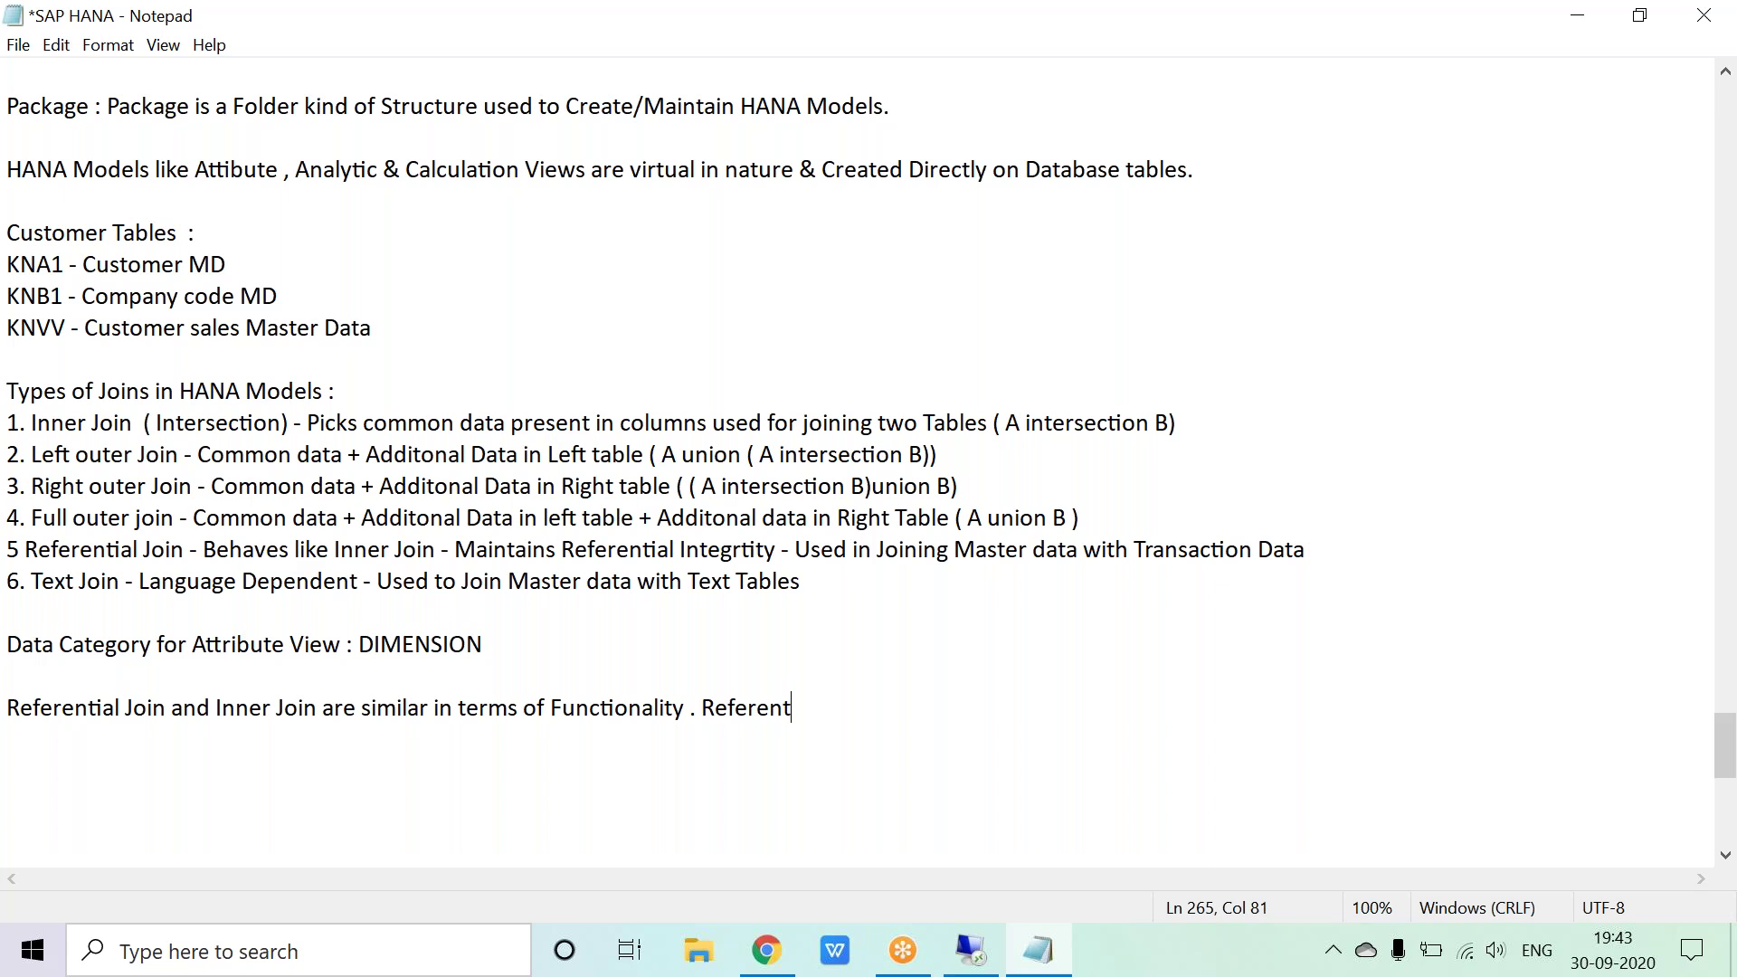
pyautogui.write(' join gives bteer')
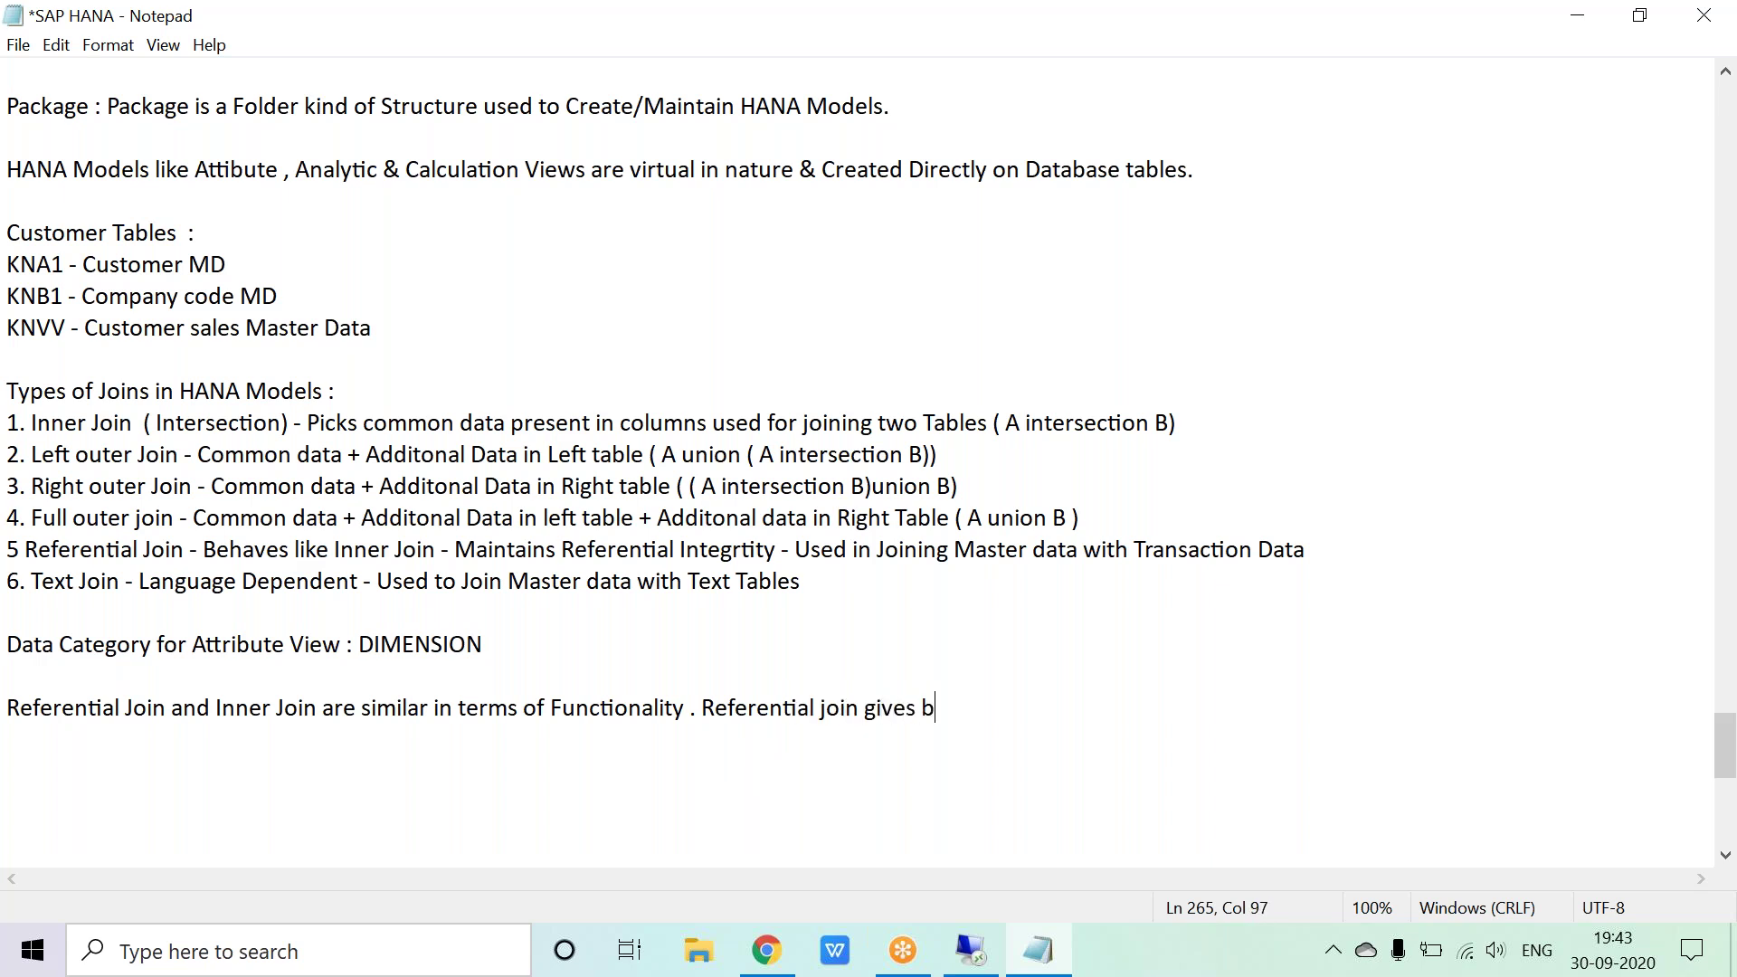
pyautogui.press('BackSpace')
pyautogui.press('BackSpace')
pyautogui.press('BackSpace')
pyautogui.press('BackSpace')
pyautogui.write('etter performance in same')
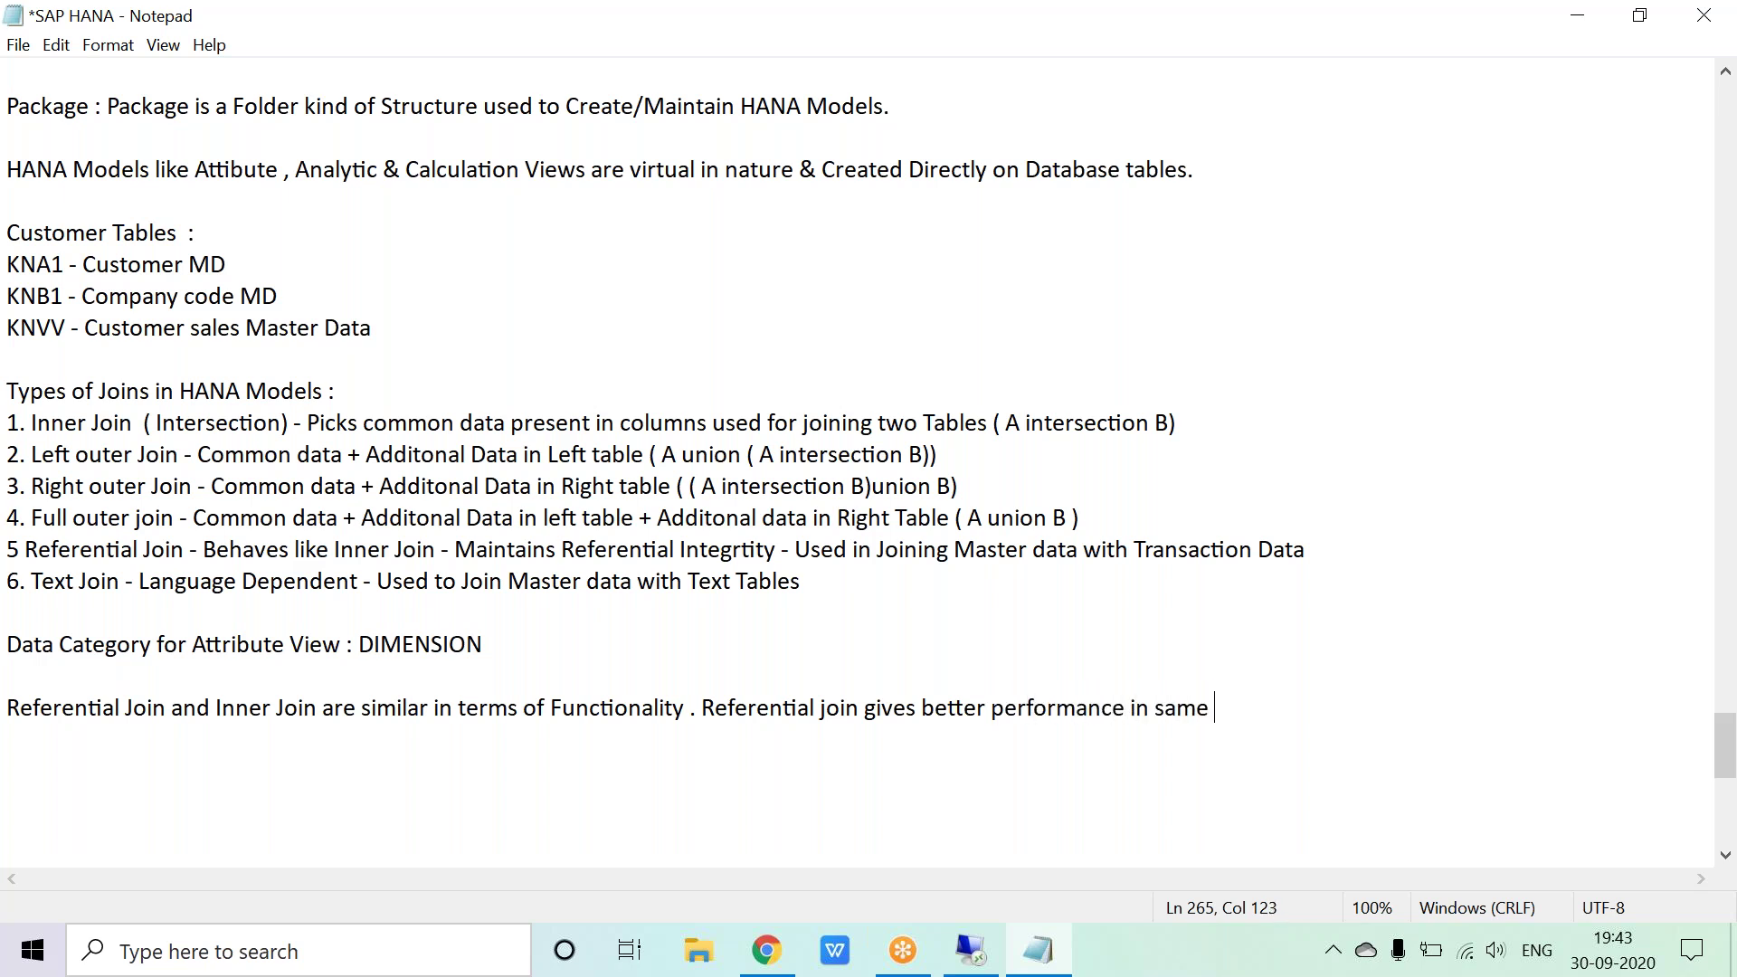
pyautogui.press('BackSpace')
pyautogui.press('BackSpace')
pyautogui.press('BackSpace')
pyautogui.write('pecific Scnarios')
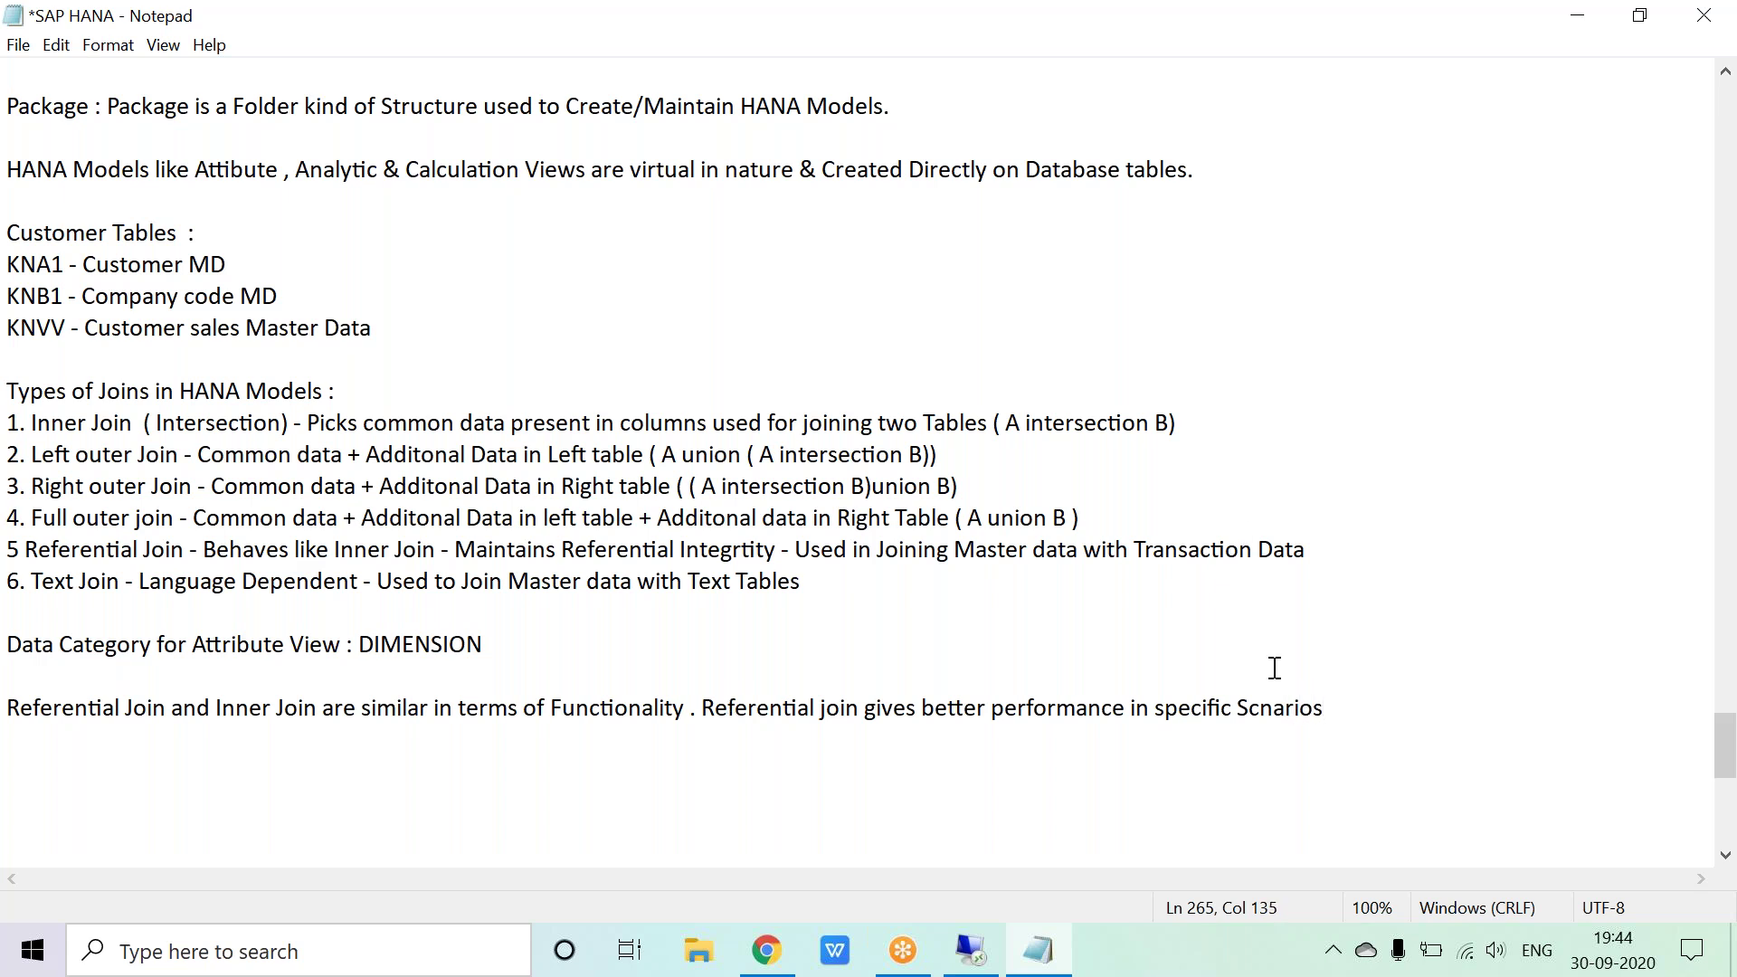
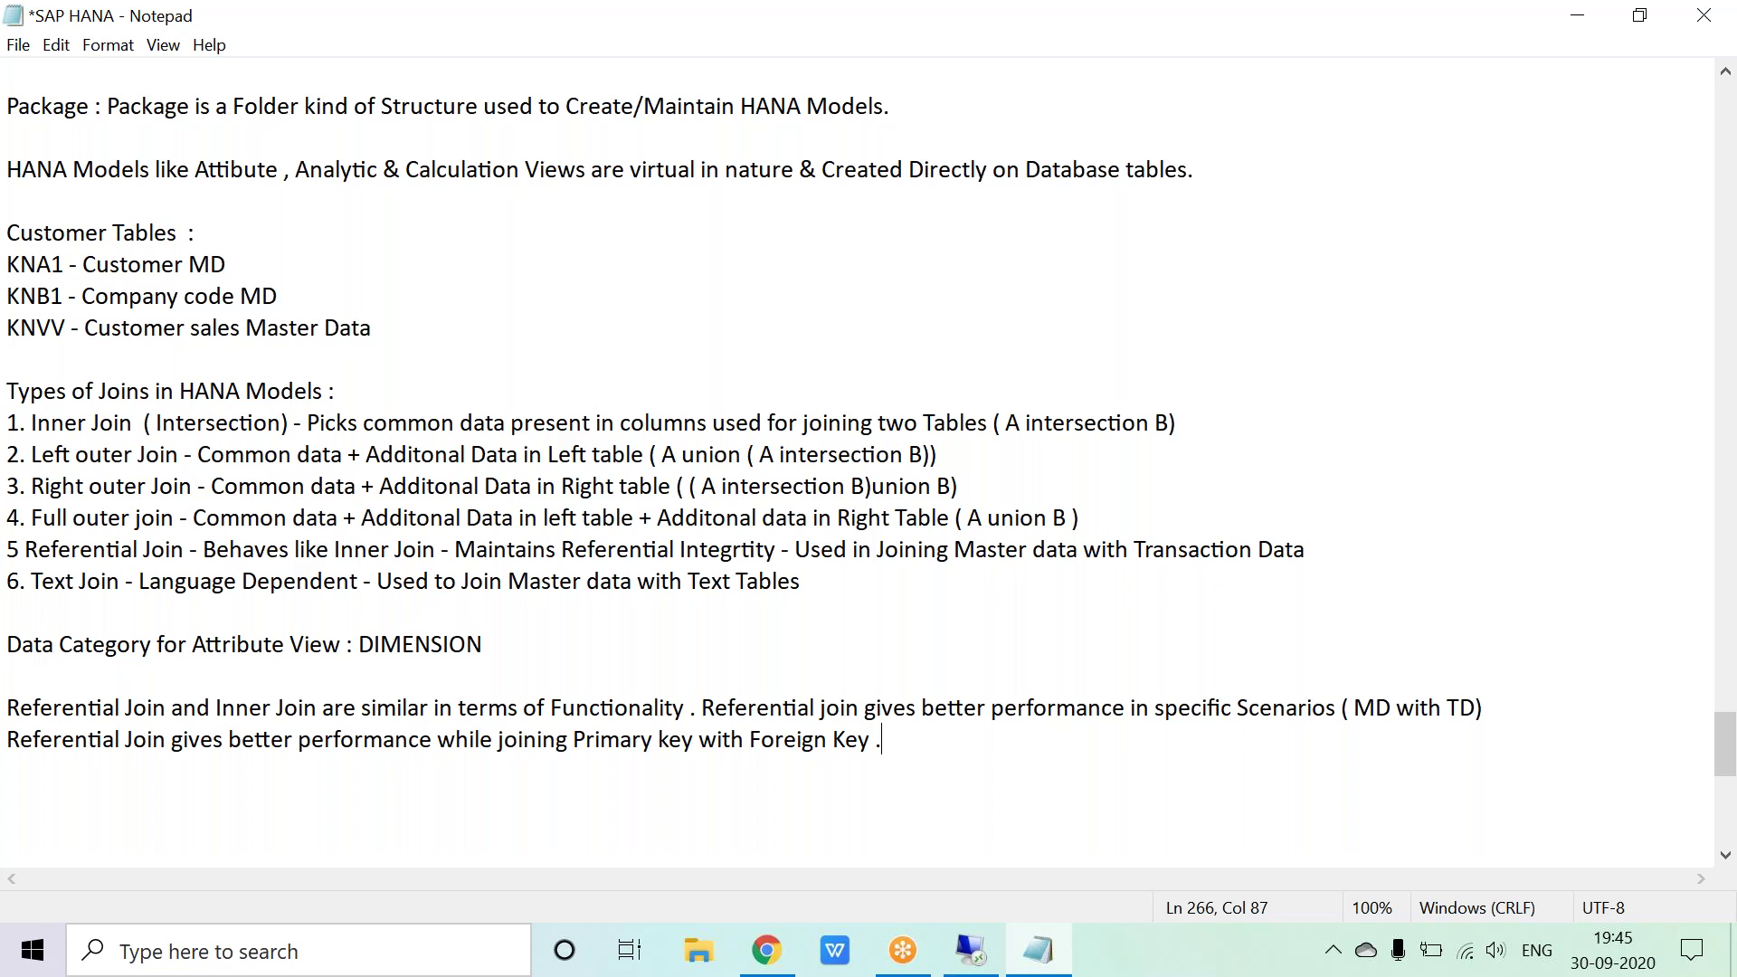
# Step: Replace the period after "Foreign Key" with "( Master Data Table with Transaction Table )"
pyautogui.press('Left')
pyautogui.press('Right')
pyautogui.press('BackSpace')
pyautogui.write('( Am')
pyautogui.press('BackSpace')
pyautogui.press('BackSpace')
pyautogui.write('Master t')
pyautogui.press('BackSpace')
pyautogui.write('Dat')
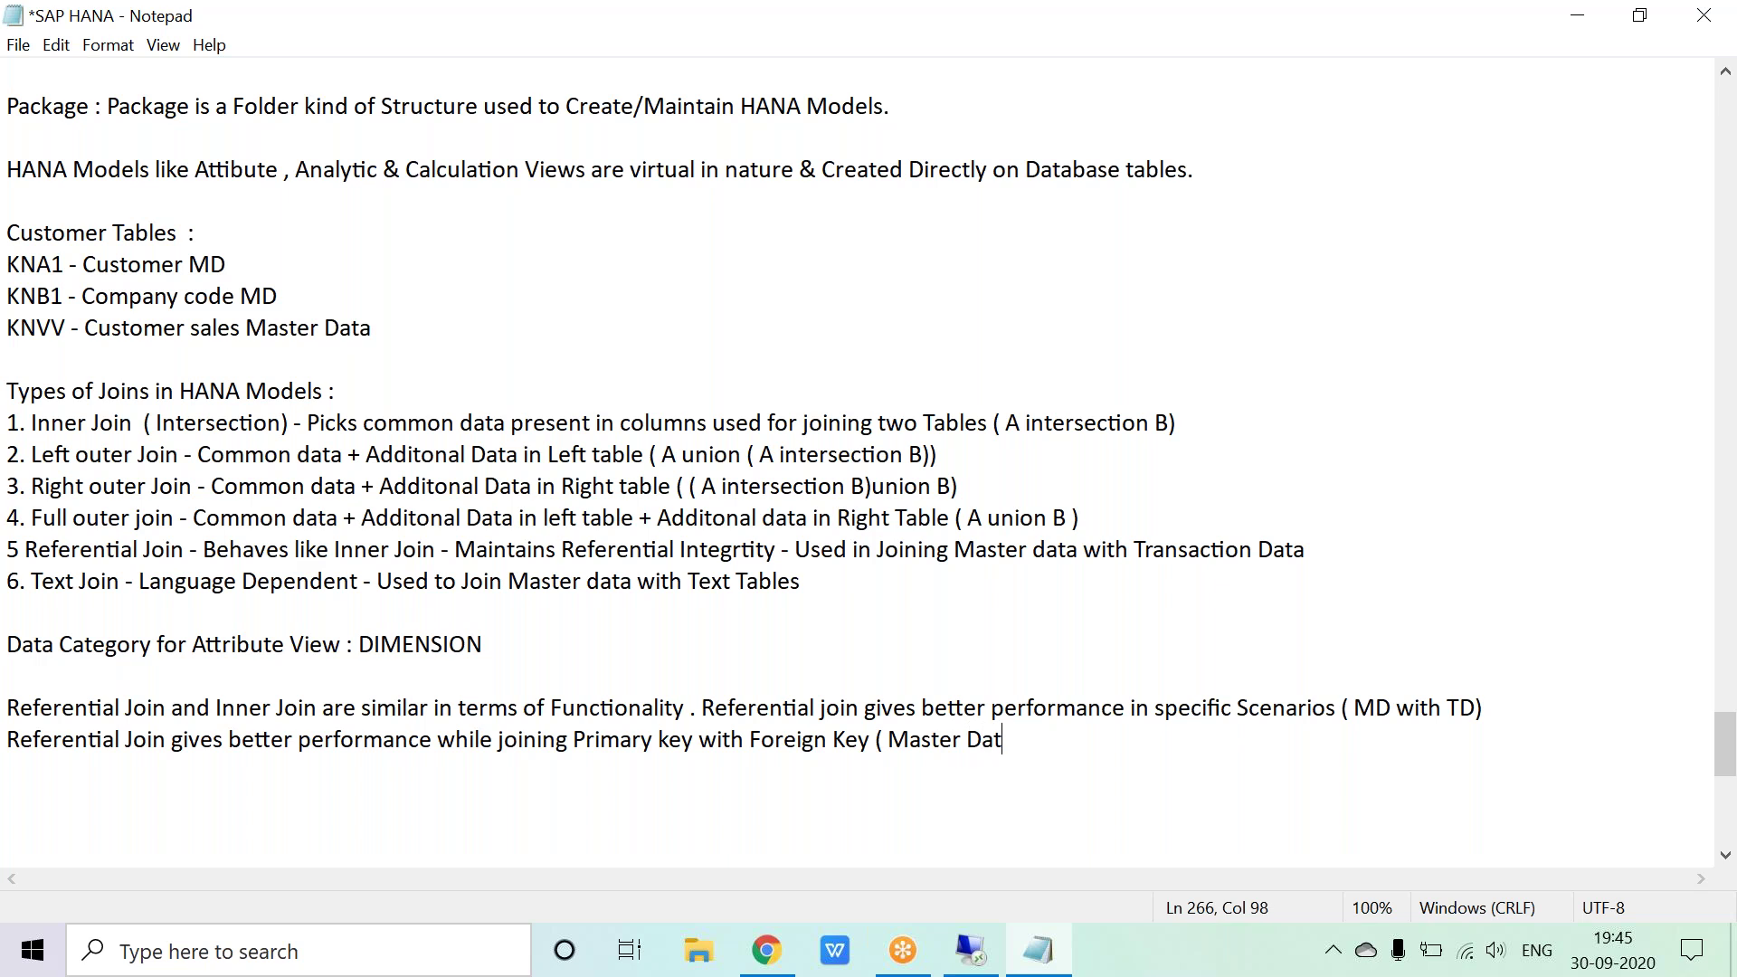
pyautogui.write('a Table with ')
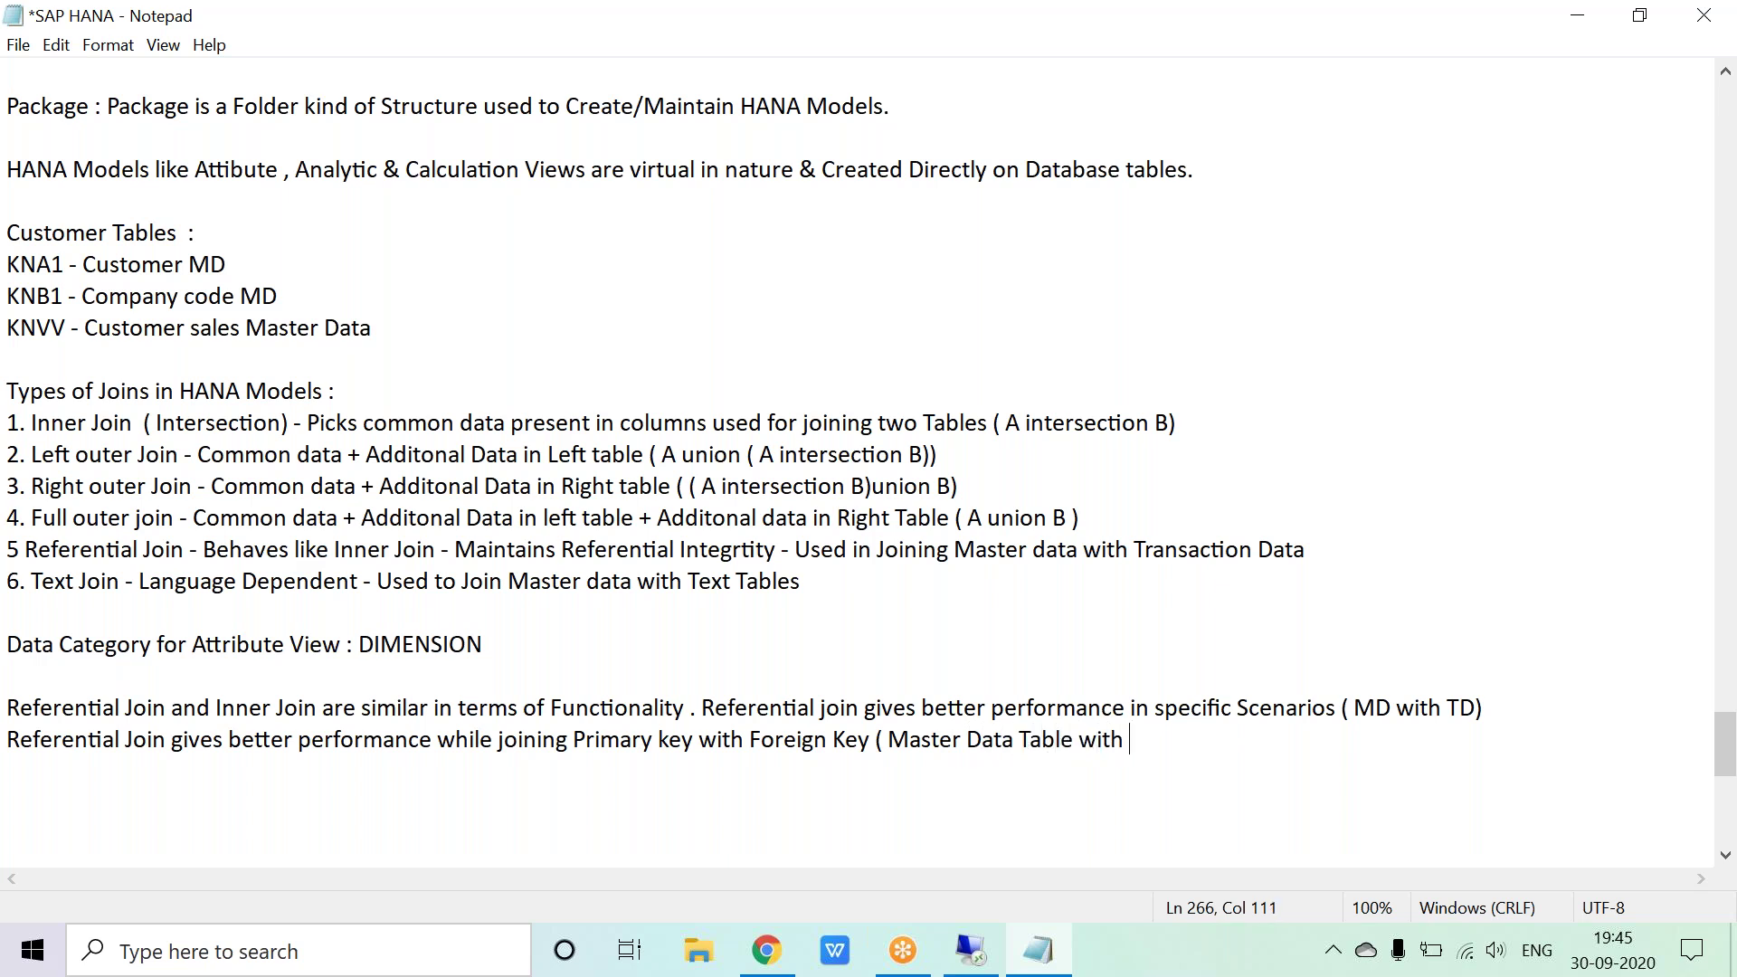
pyautogui.write('Tra n')
pyautogui.press('BackSpace')
pyautogui.press('BackSpace')
pyautogui.write('nsaction Table ')
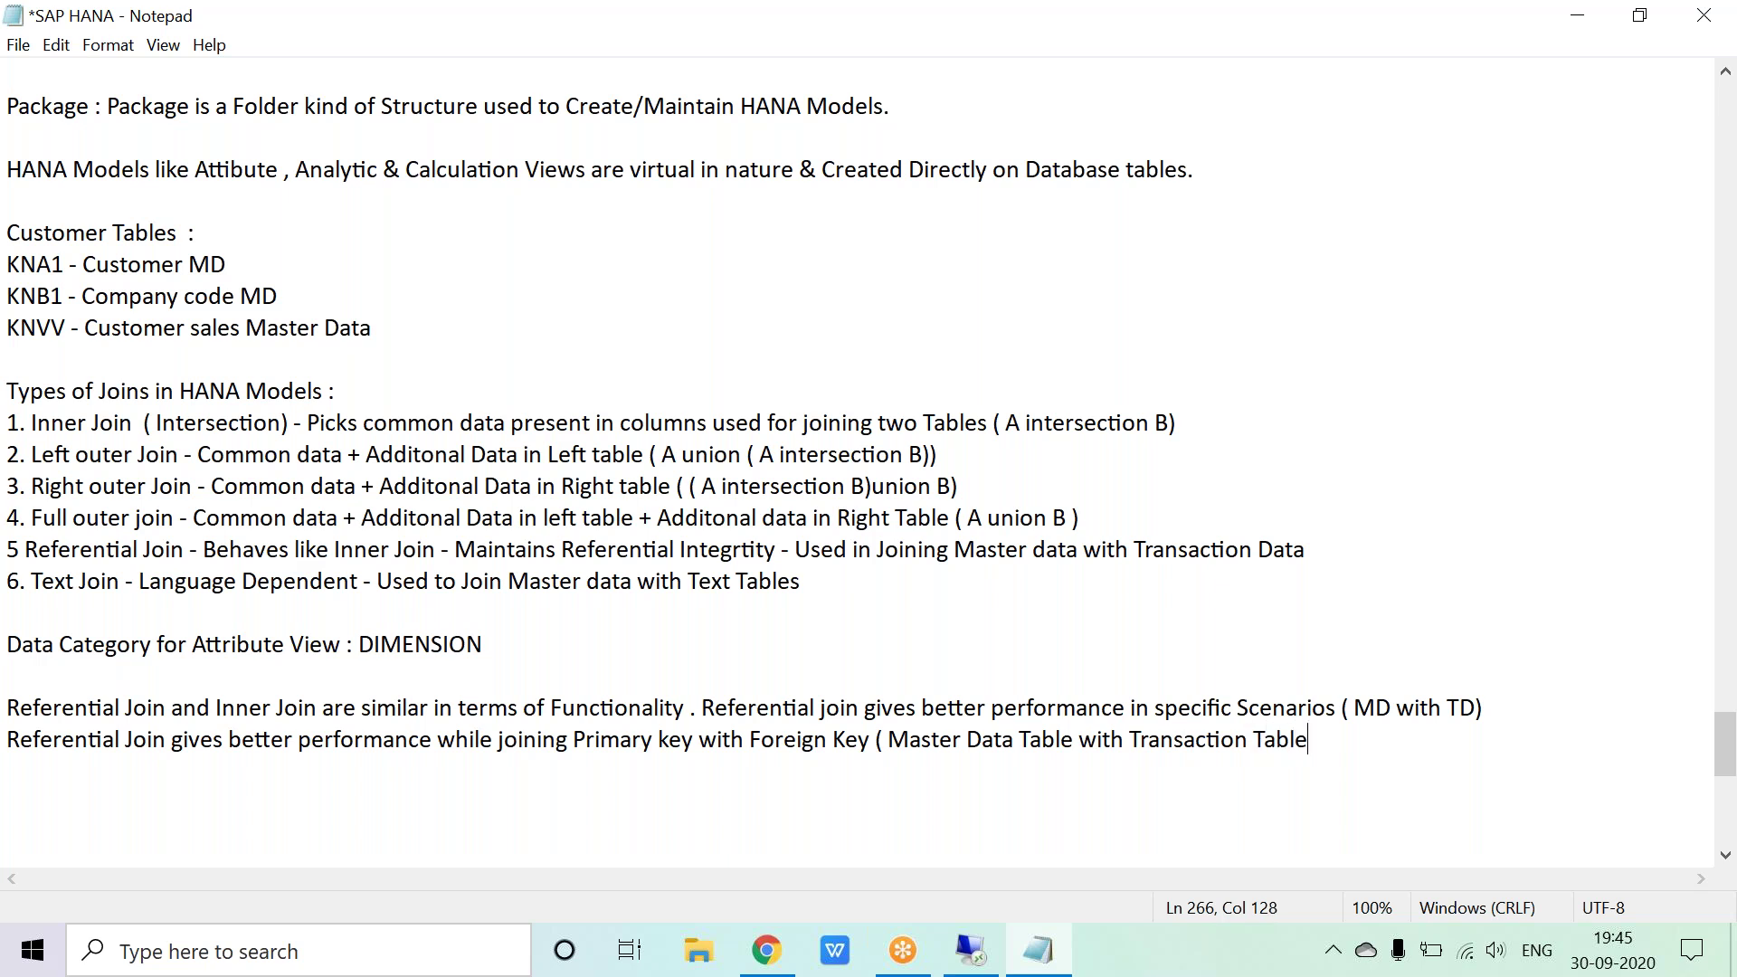
pyautogui.write(')')
# Step: Insert "has referential Integrity" before "gives better performance" in the first Referential Join note
pyautogui.click(859, 710)
pyautogui.write('has refe')
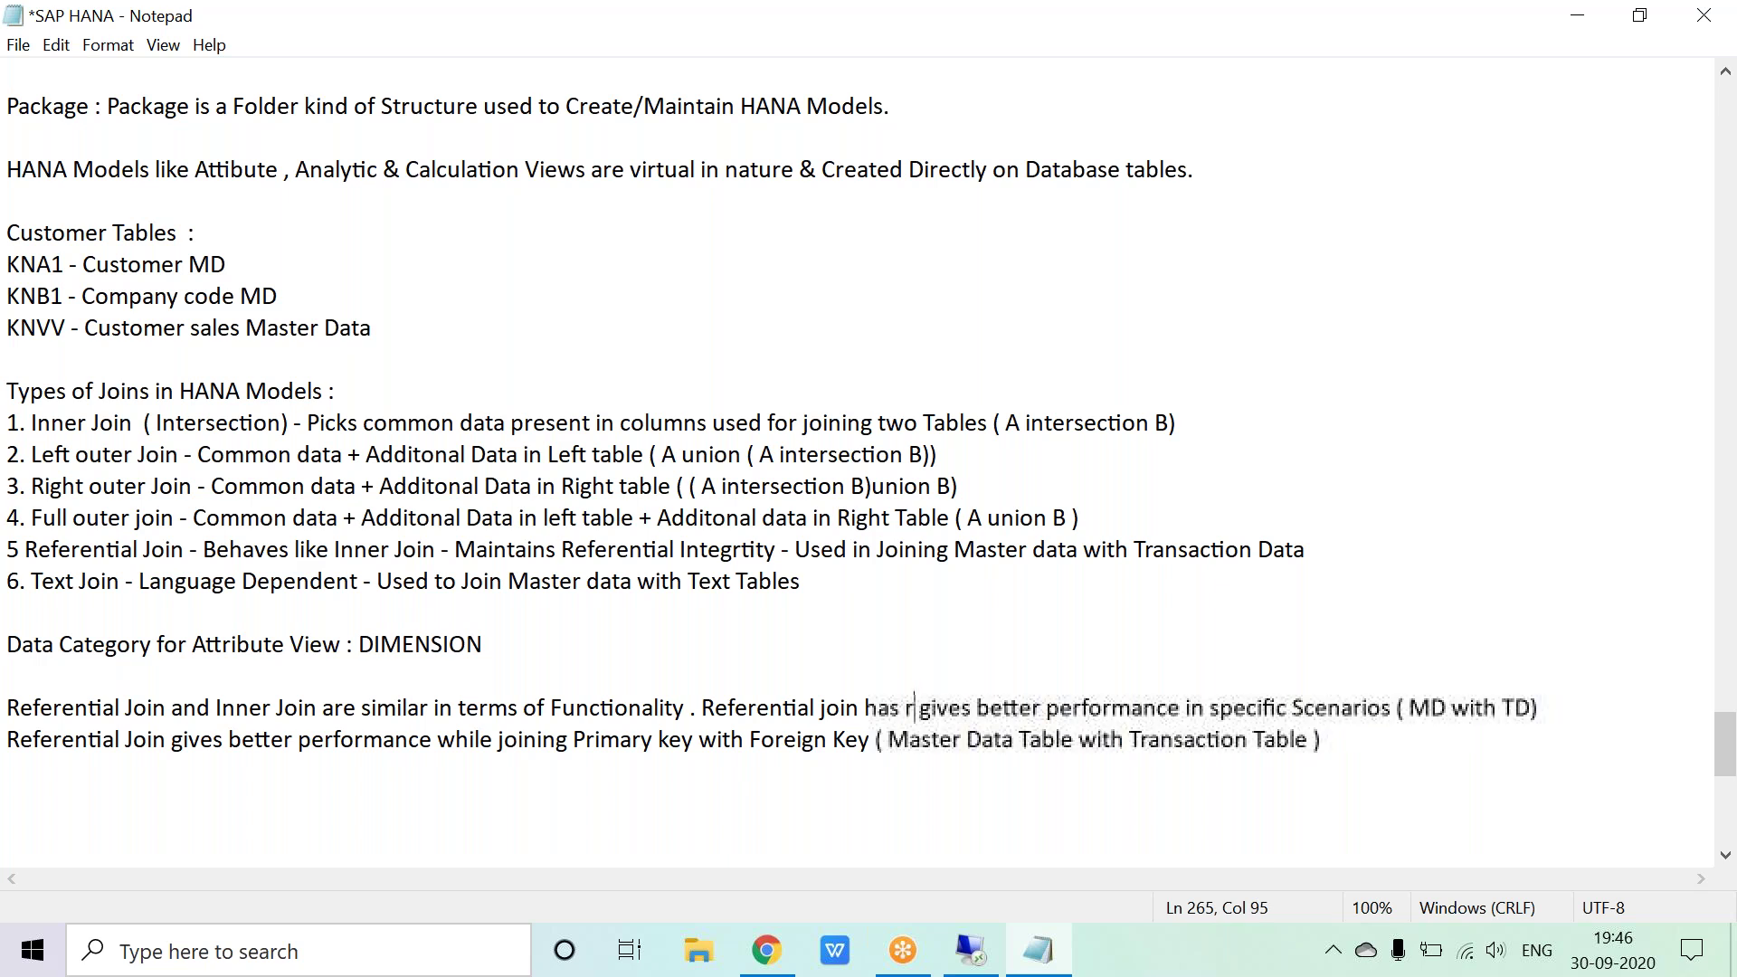
pyautogui.write('r')
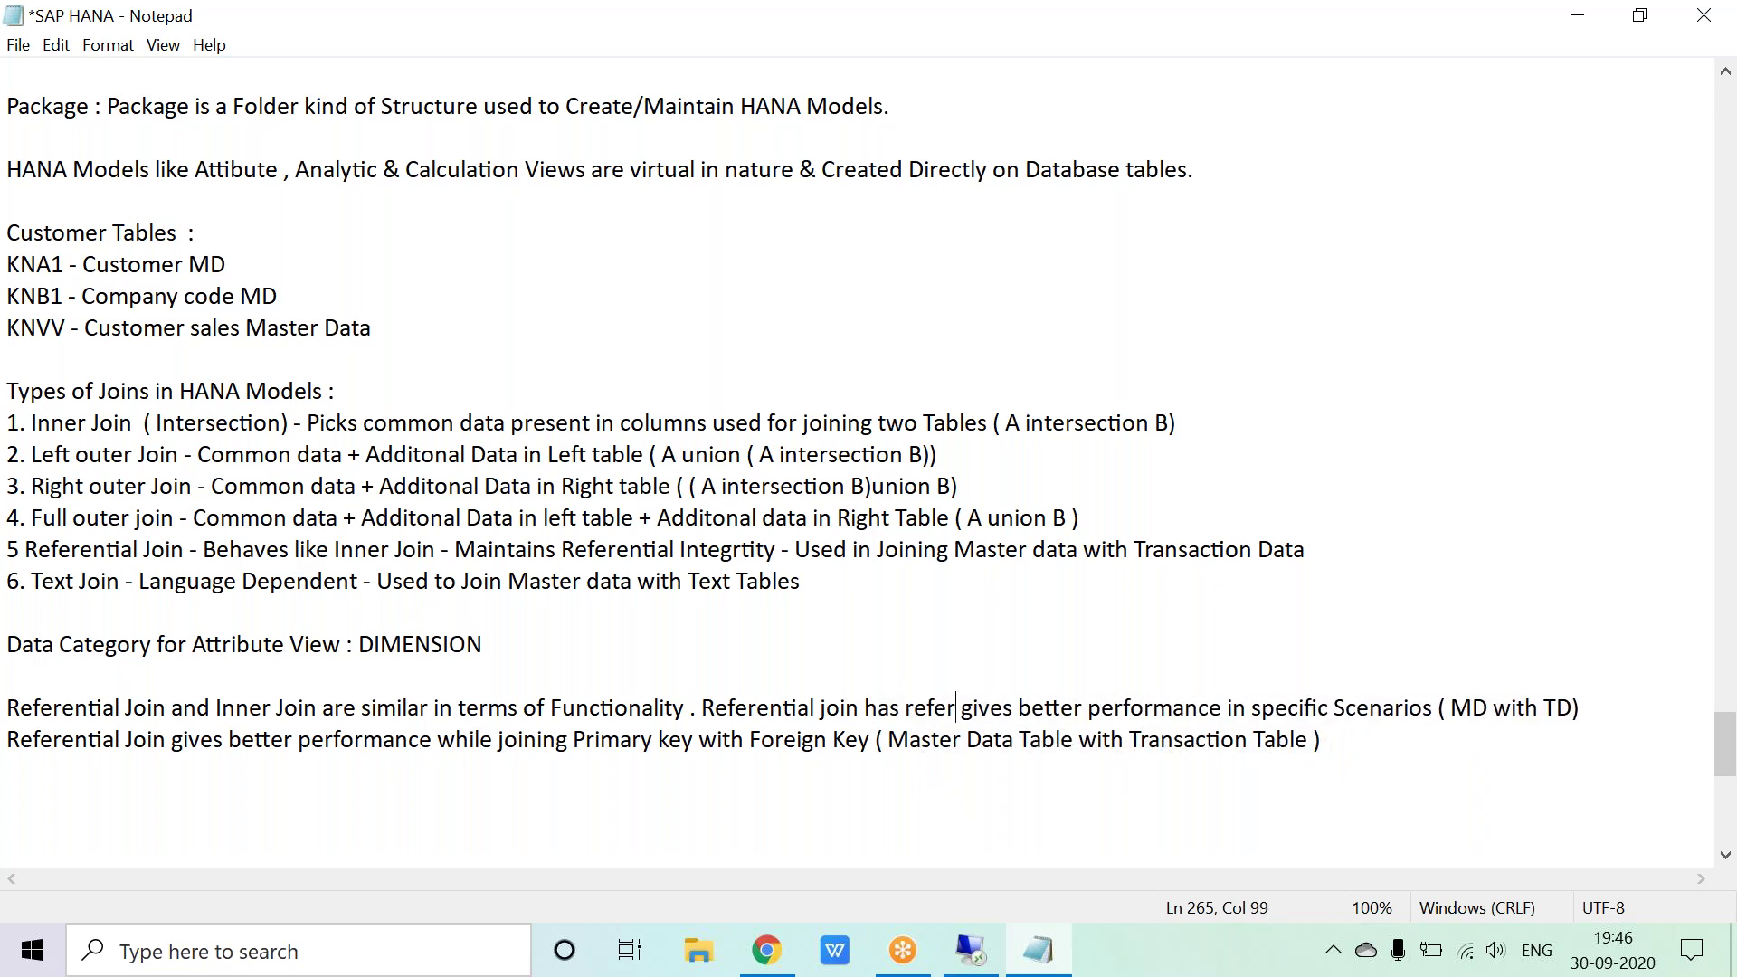
pyautogui.write('ential ')
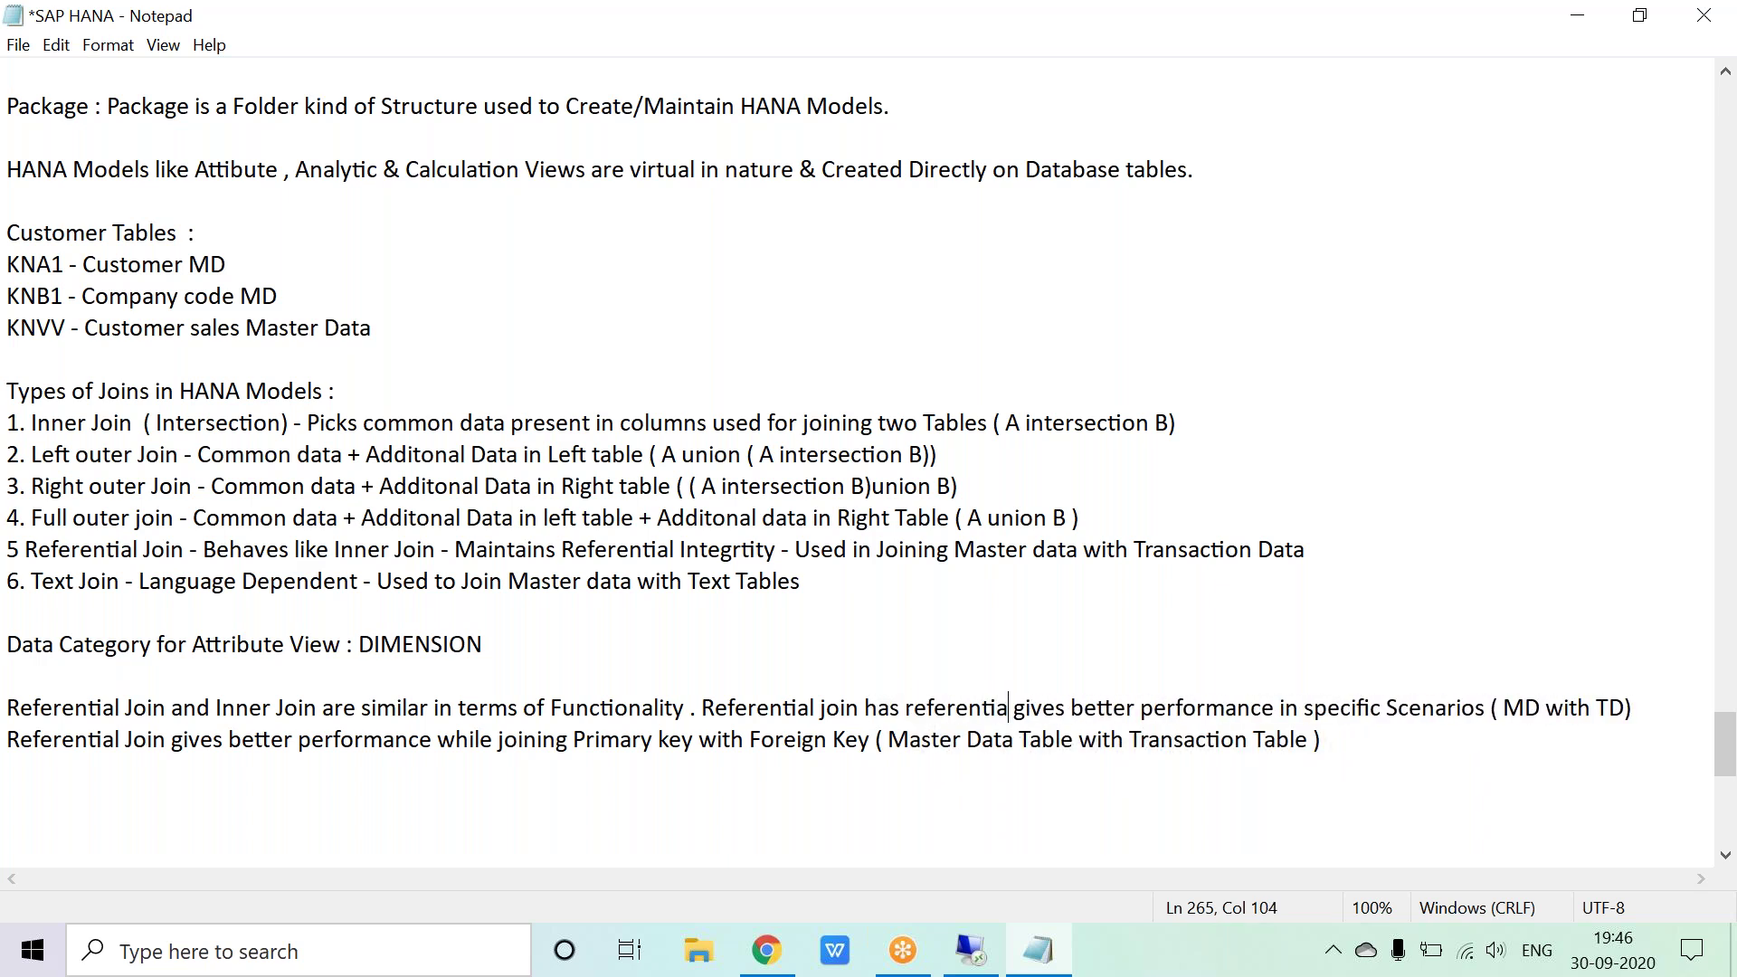
pyautogui.write('Integrit')
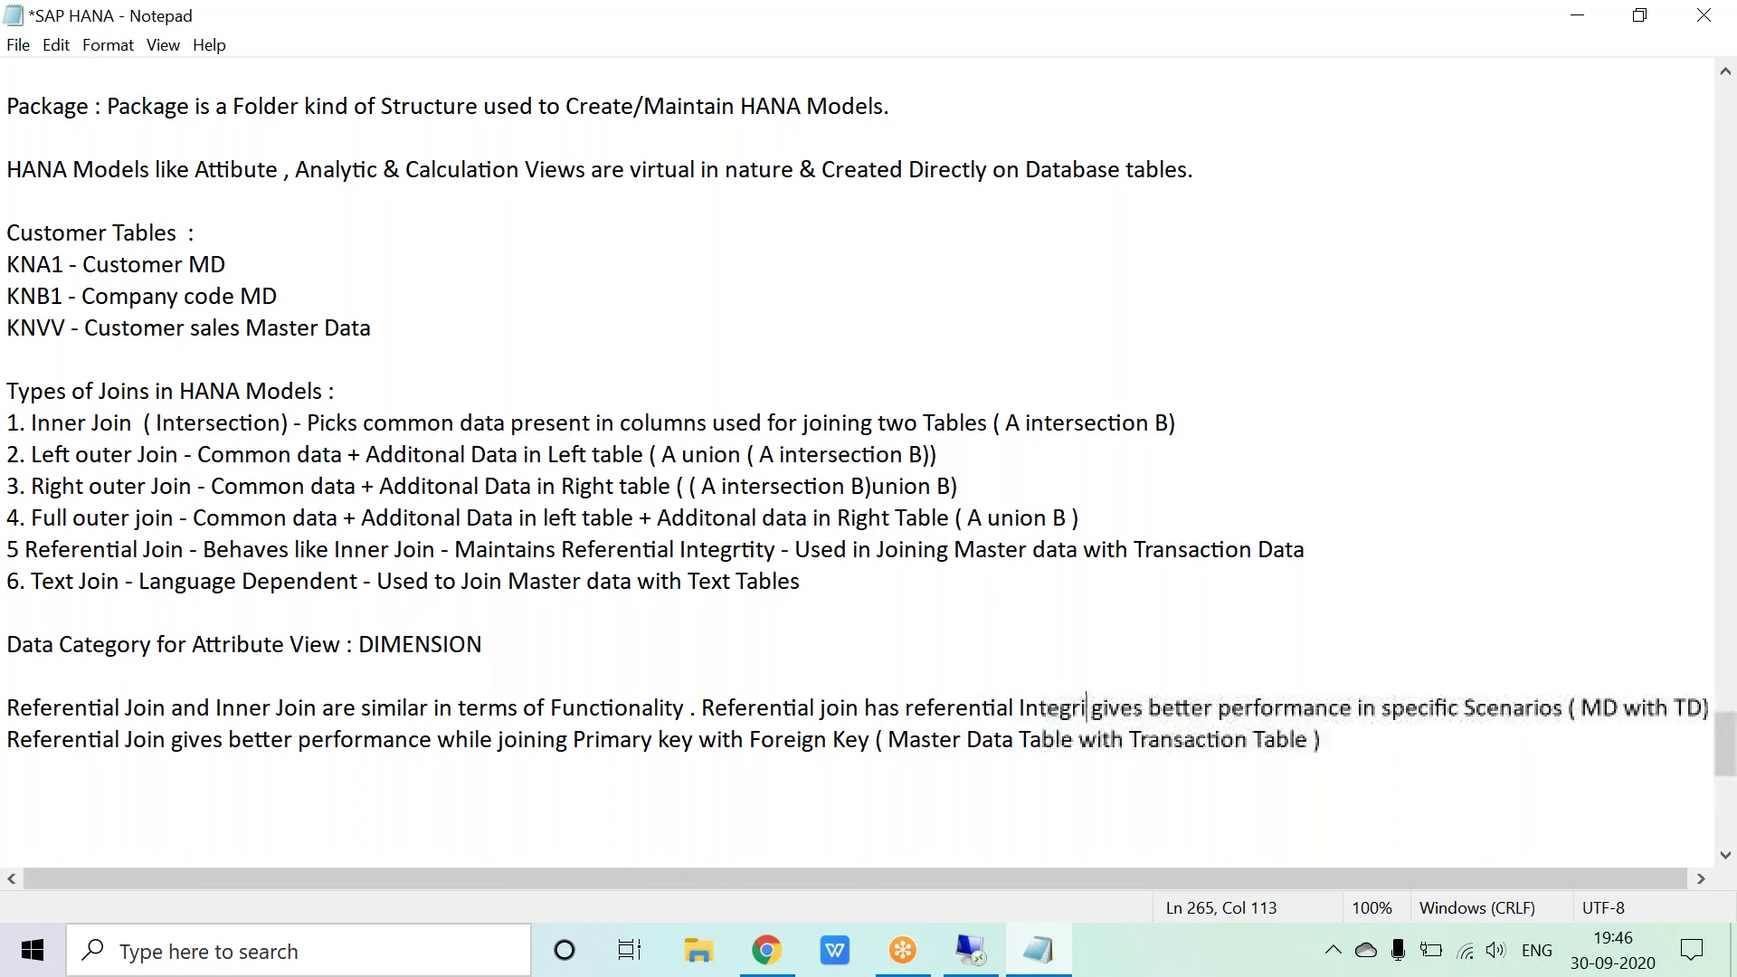
pyautogui.write('y')
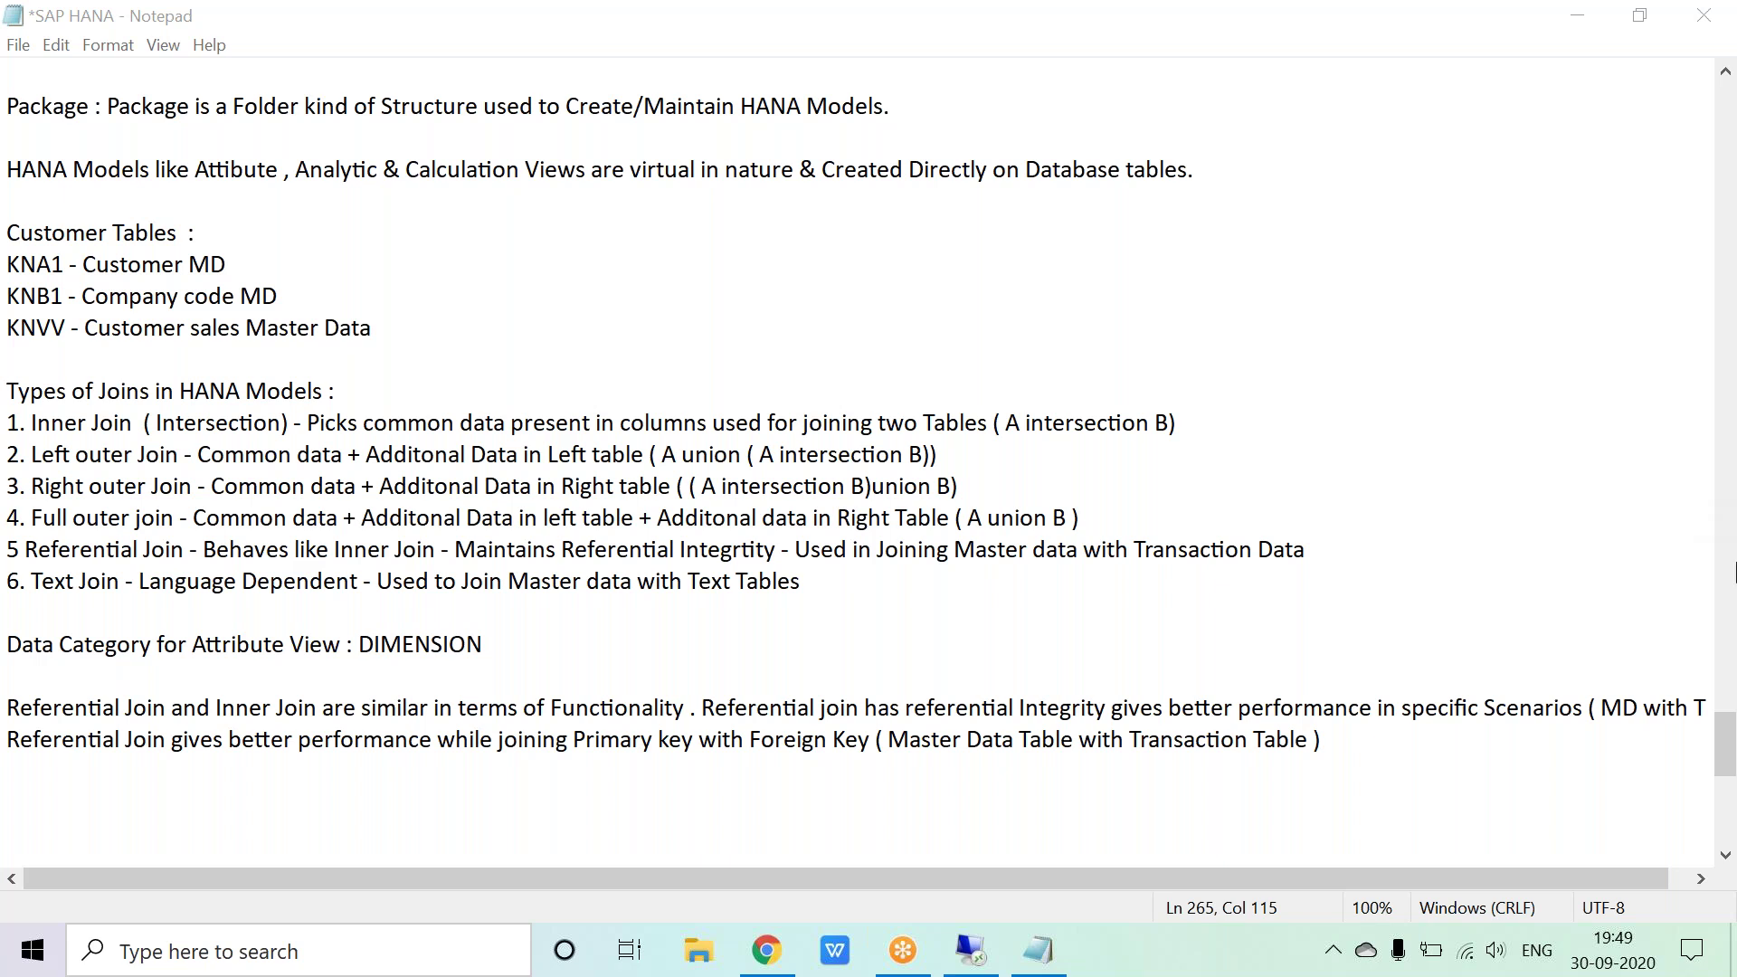
# Step: Below the Referential Join notes, add "Master Data is always maintained Internally by the Organization ."
pyautogui.click(1338, 715)
pyautogui.click(1338, 737)
pyautogui.press('Return')
pyautogui.press('Return')
pyautogui.write('Master D')
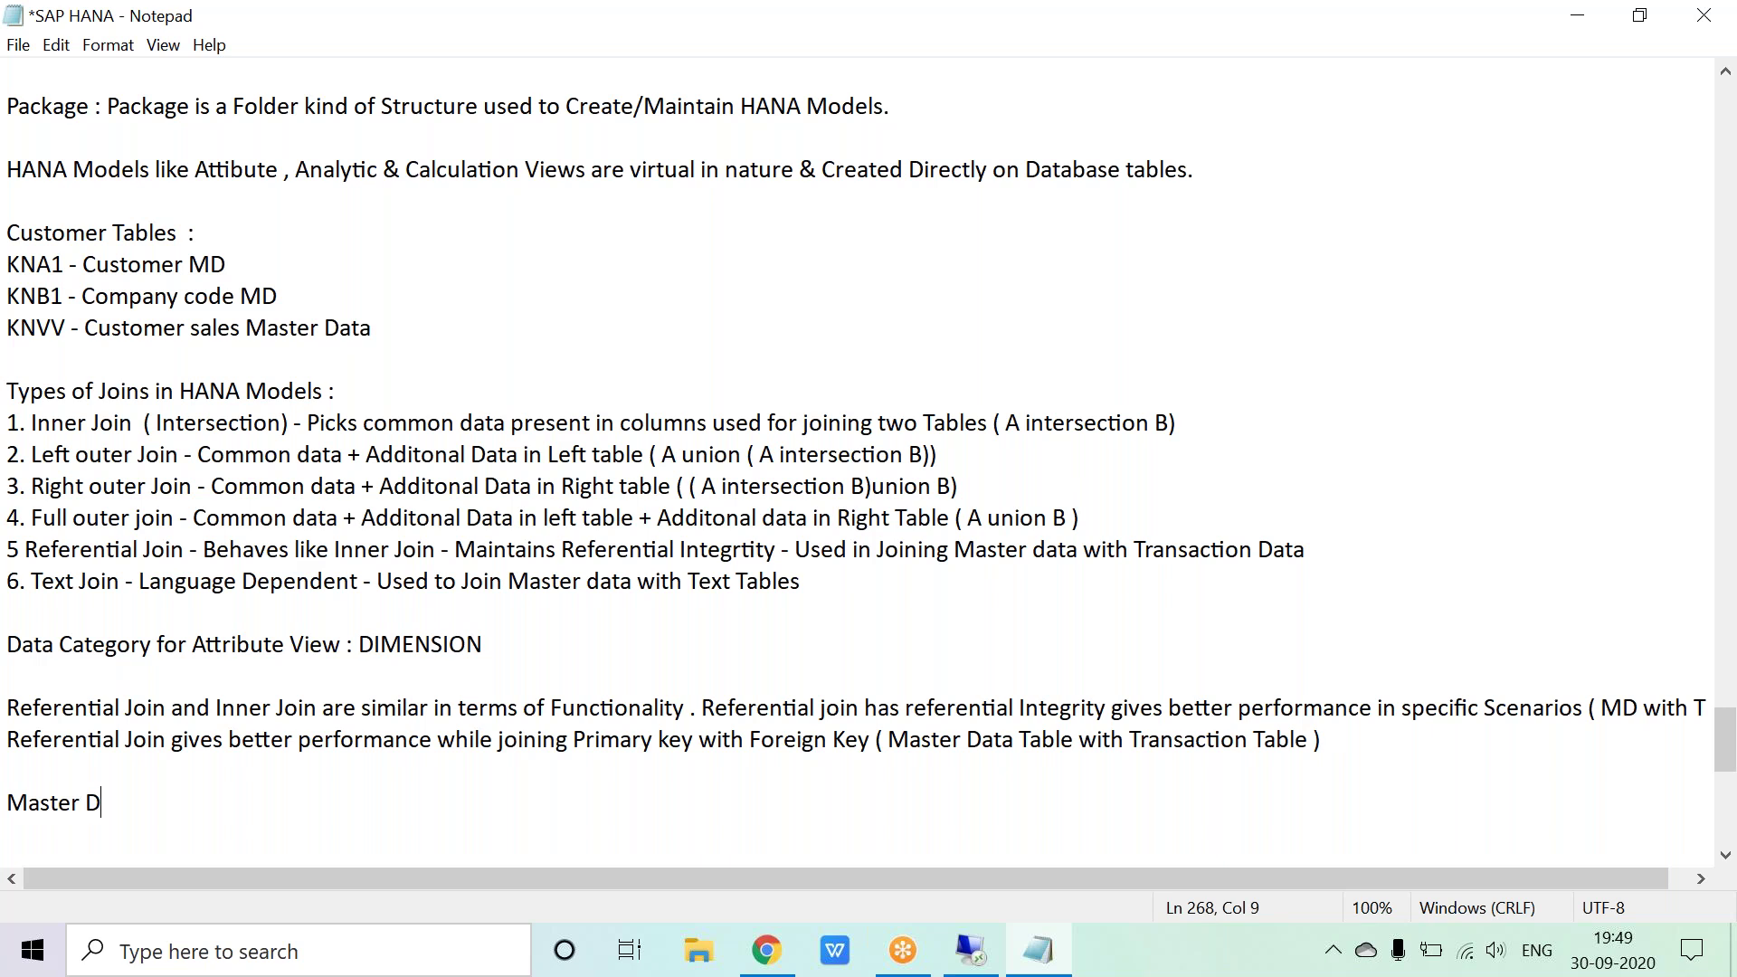
pyautogui.write('ata is')
pyautogui.press('BackSpace')
pyautogui.press('BackSpace')
pyautogui.write('is a')
pyautogui.write('lwya')
pyautogui.press('BackSpace')
pyautogui.press('BackSpace')
pyautogui.write('ays')
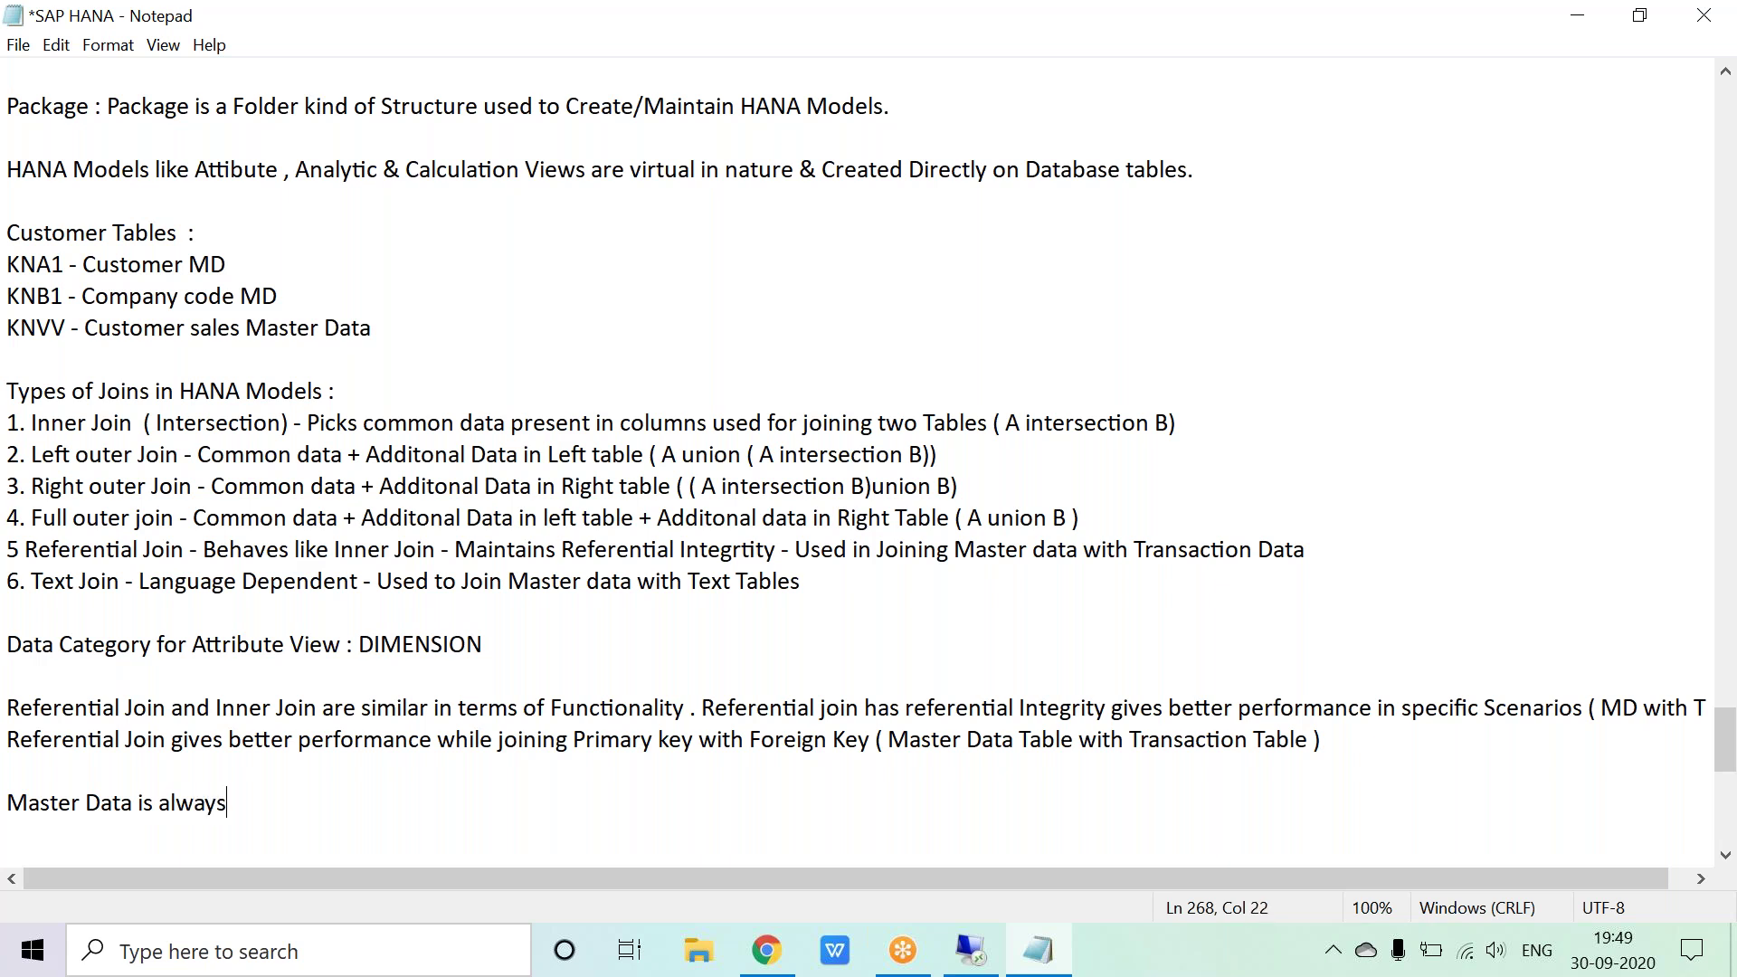
pyautogui.write(' maintained Inter')
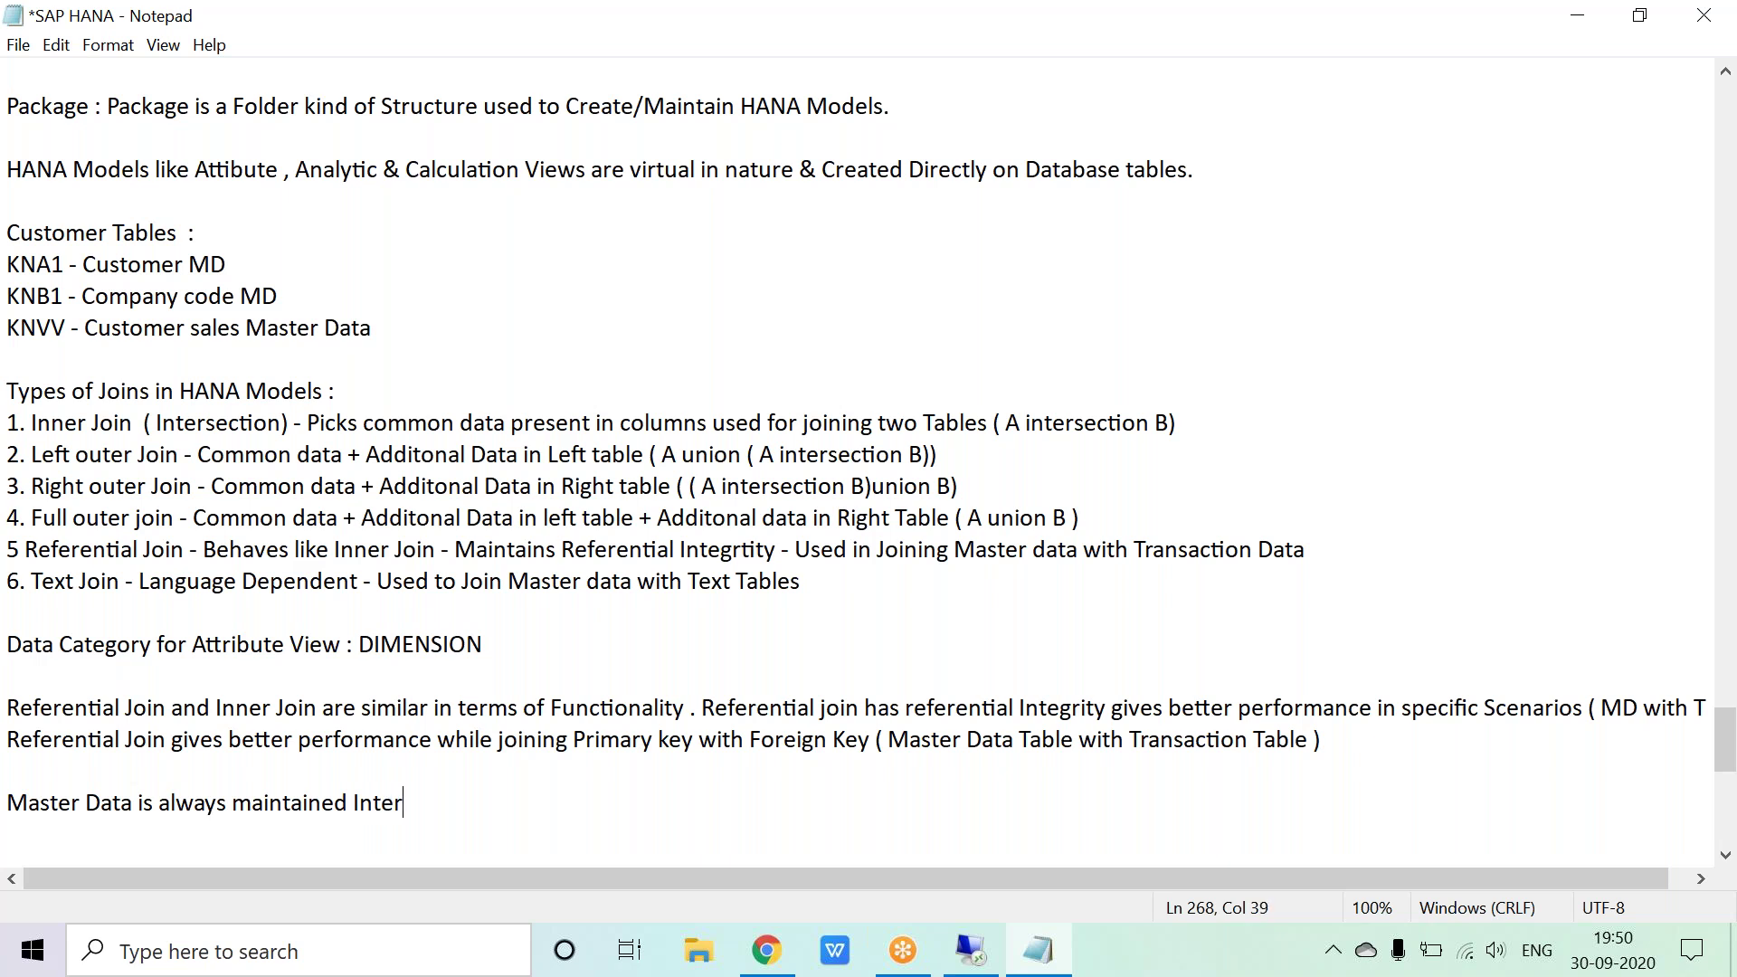
pyautogui.write('nally by the Orga')
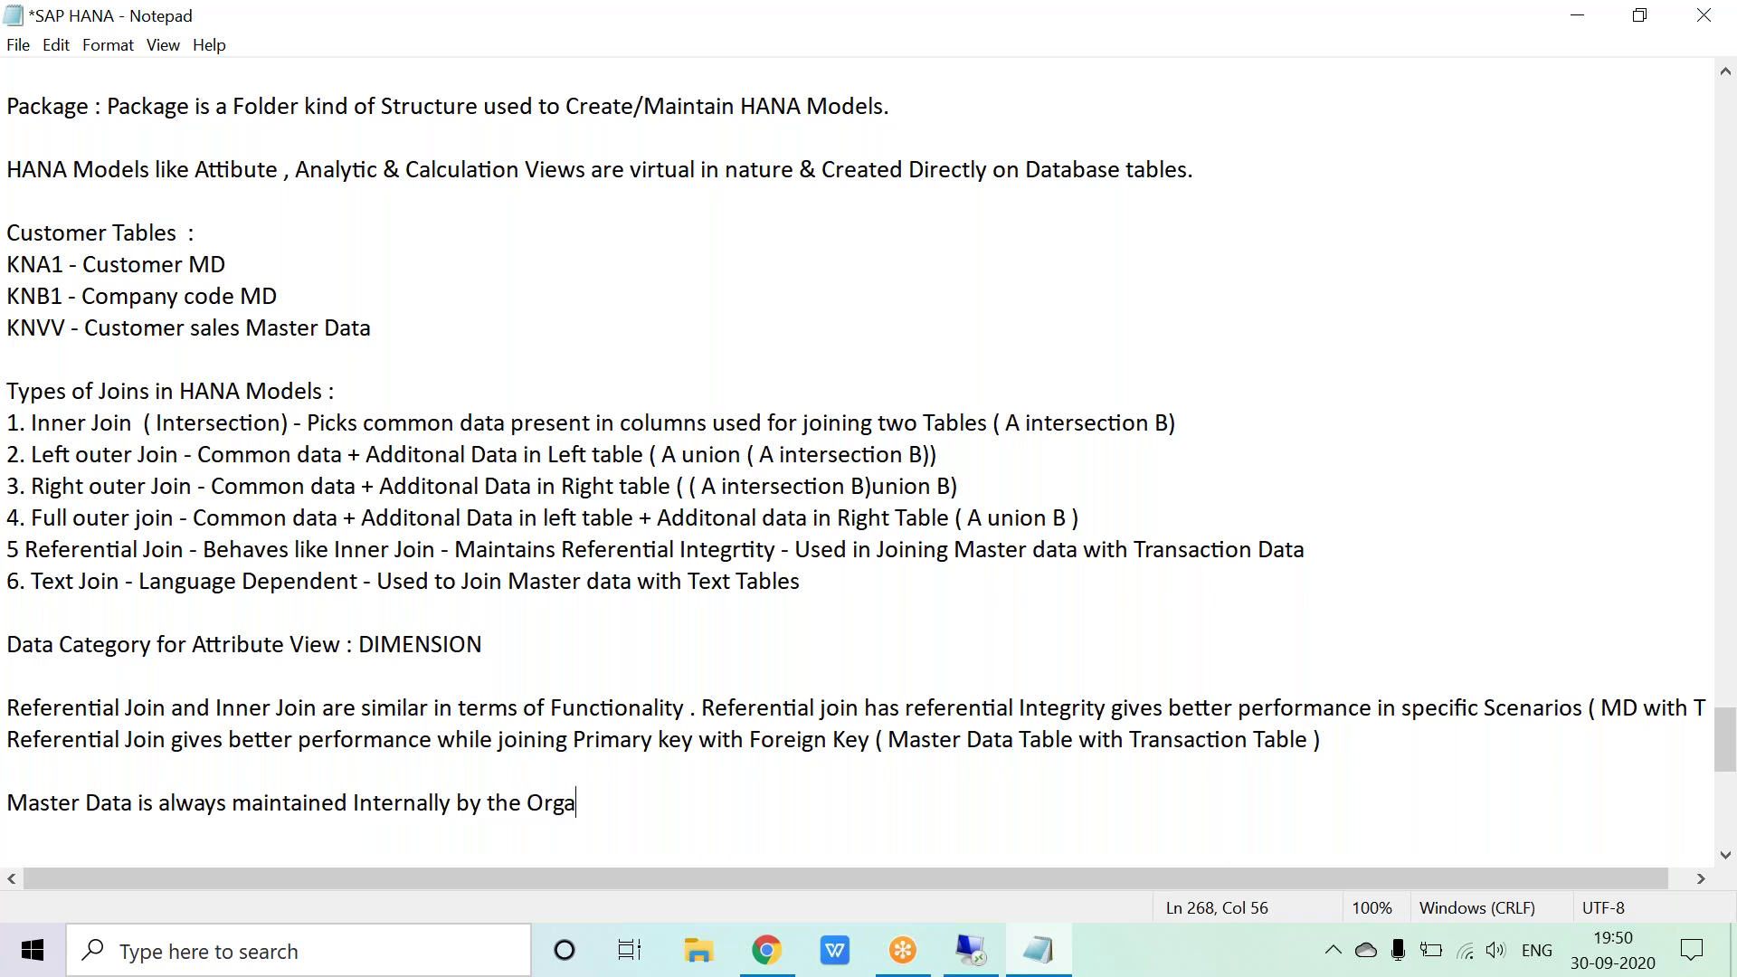
pyautogui.write('nization .')
# Step: Remove the blank line above the Master Data sentence and add several blank lines below it
pyautogui.click(1423, 375)
pyautogui.press('Down')
pyautogui.press('Down')
pyautogui.press('Down')
pyautogui.press('Down')
pyautogui.press('Down')
pyautogui.click(15, 805)
pyautogui.press('BackSpace')
pyautogui.press('End')
pyautogui.press('Return')
pyautogui.press('Return')
pyautogui.press('Return')
pyautogui.press('Return')
pyautogui.press('Return')
pyautogui.press('Return')
pyautogui.press('Return')
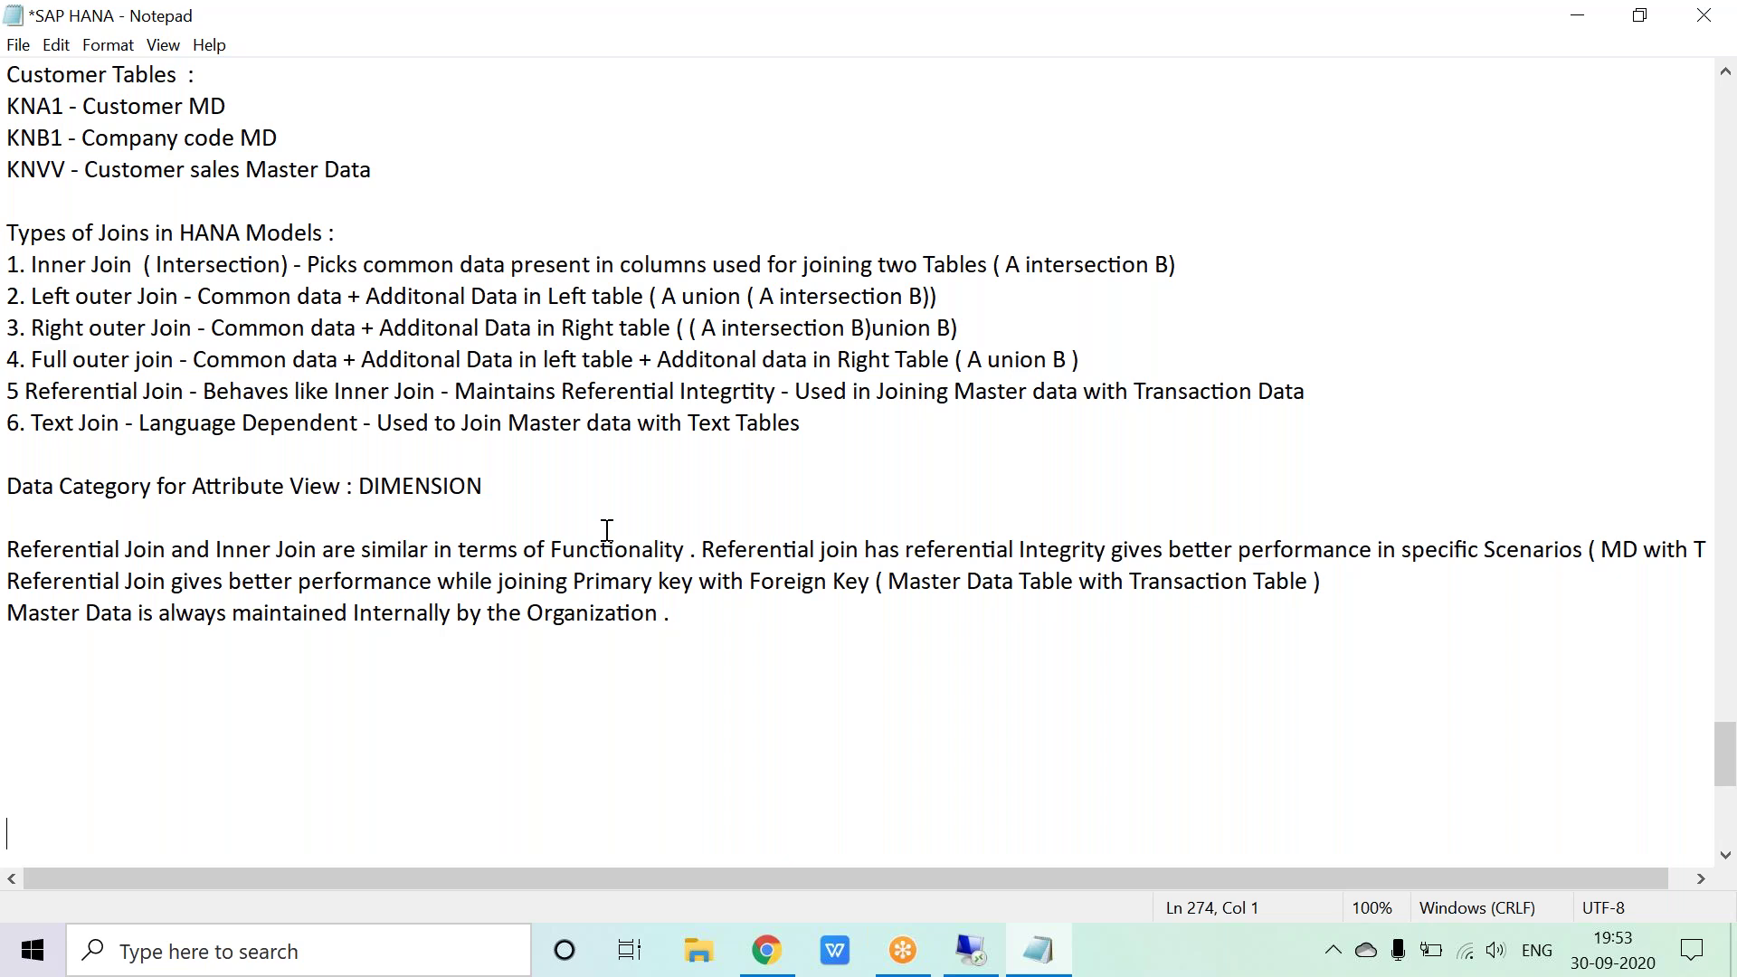
pyautogui.click(699, 615)
# Step: View the data foundation in the remote SAP HANA Studio session, return to the notes and highlight the six join types
pyautogui.click(970, 950)
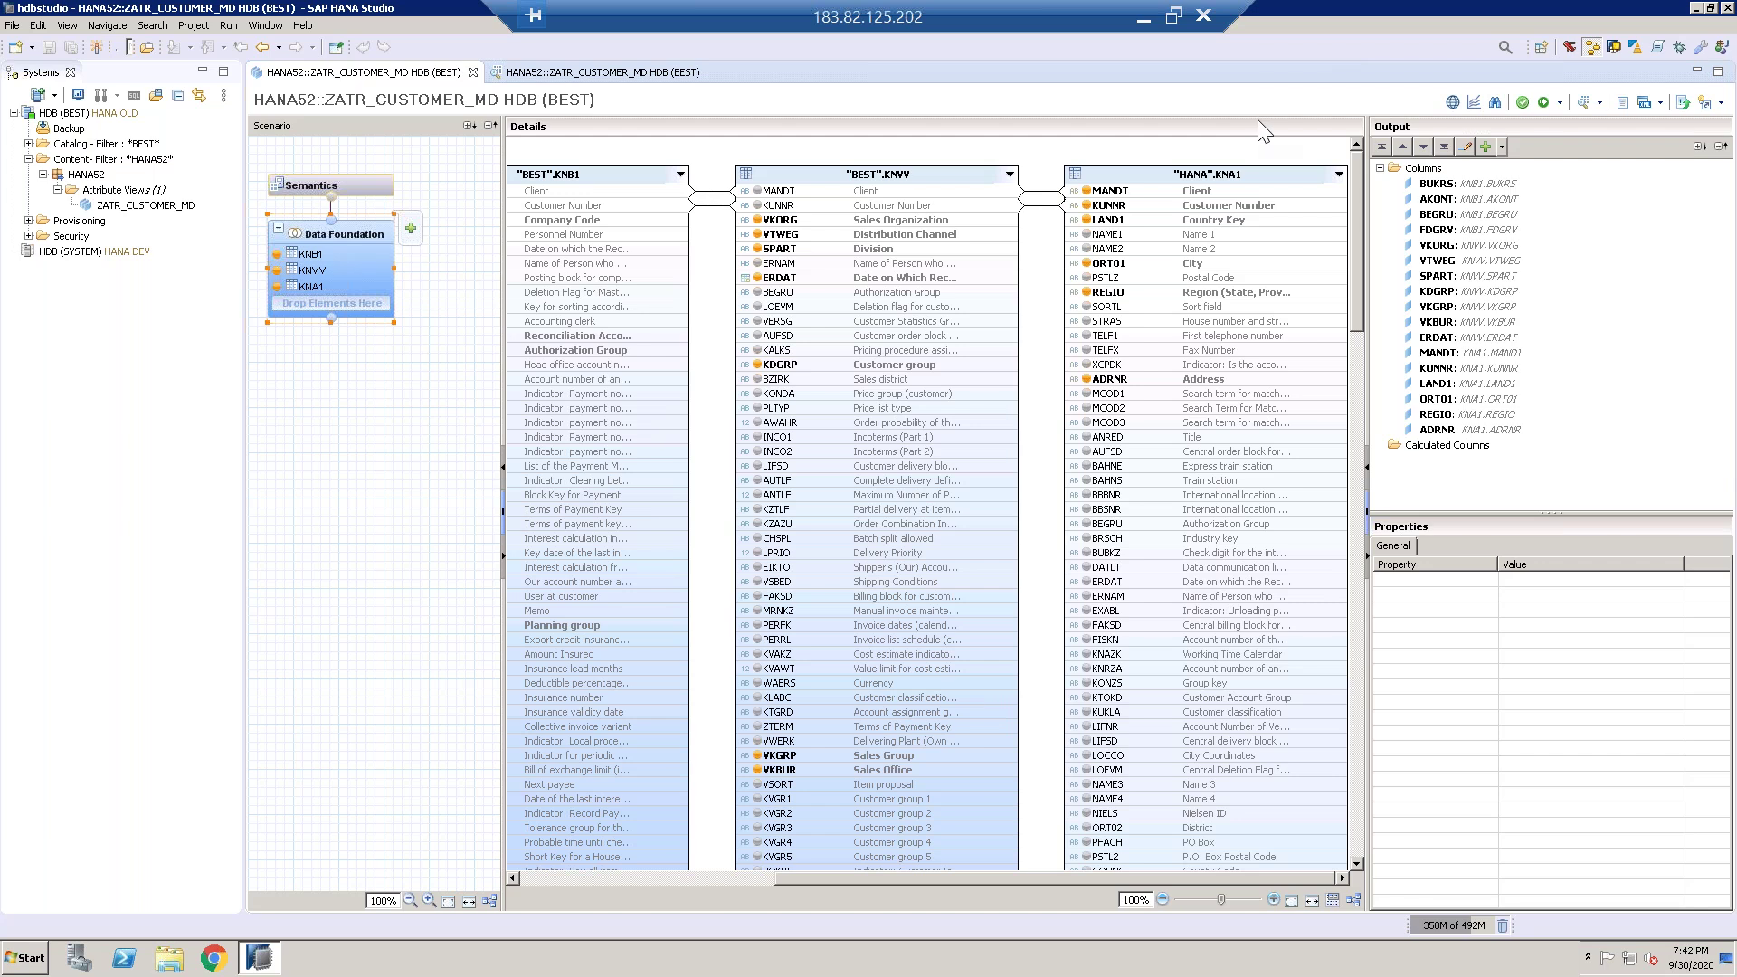
pyautogui.click(1147, 16)
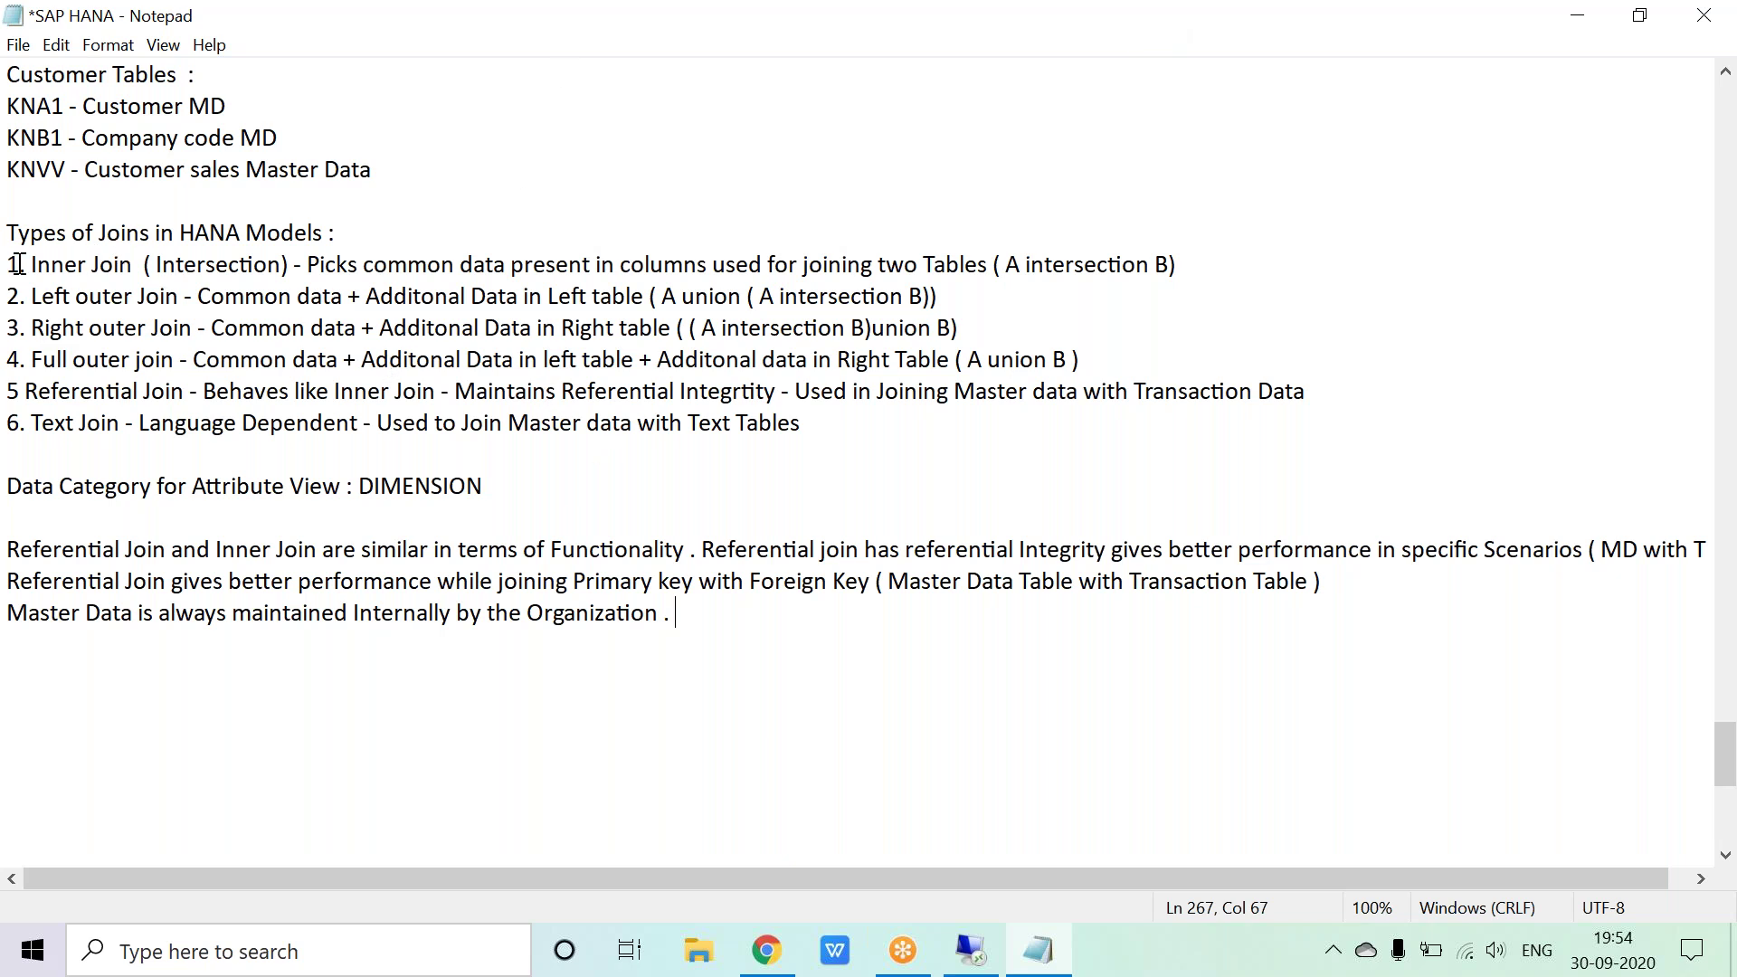
pyautogui.moveTo(8, 265); pyautogui.dragTo(896, 458)
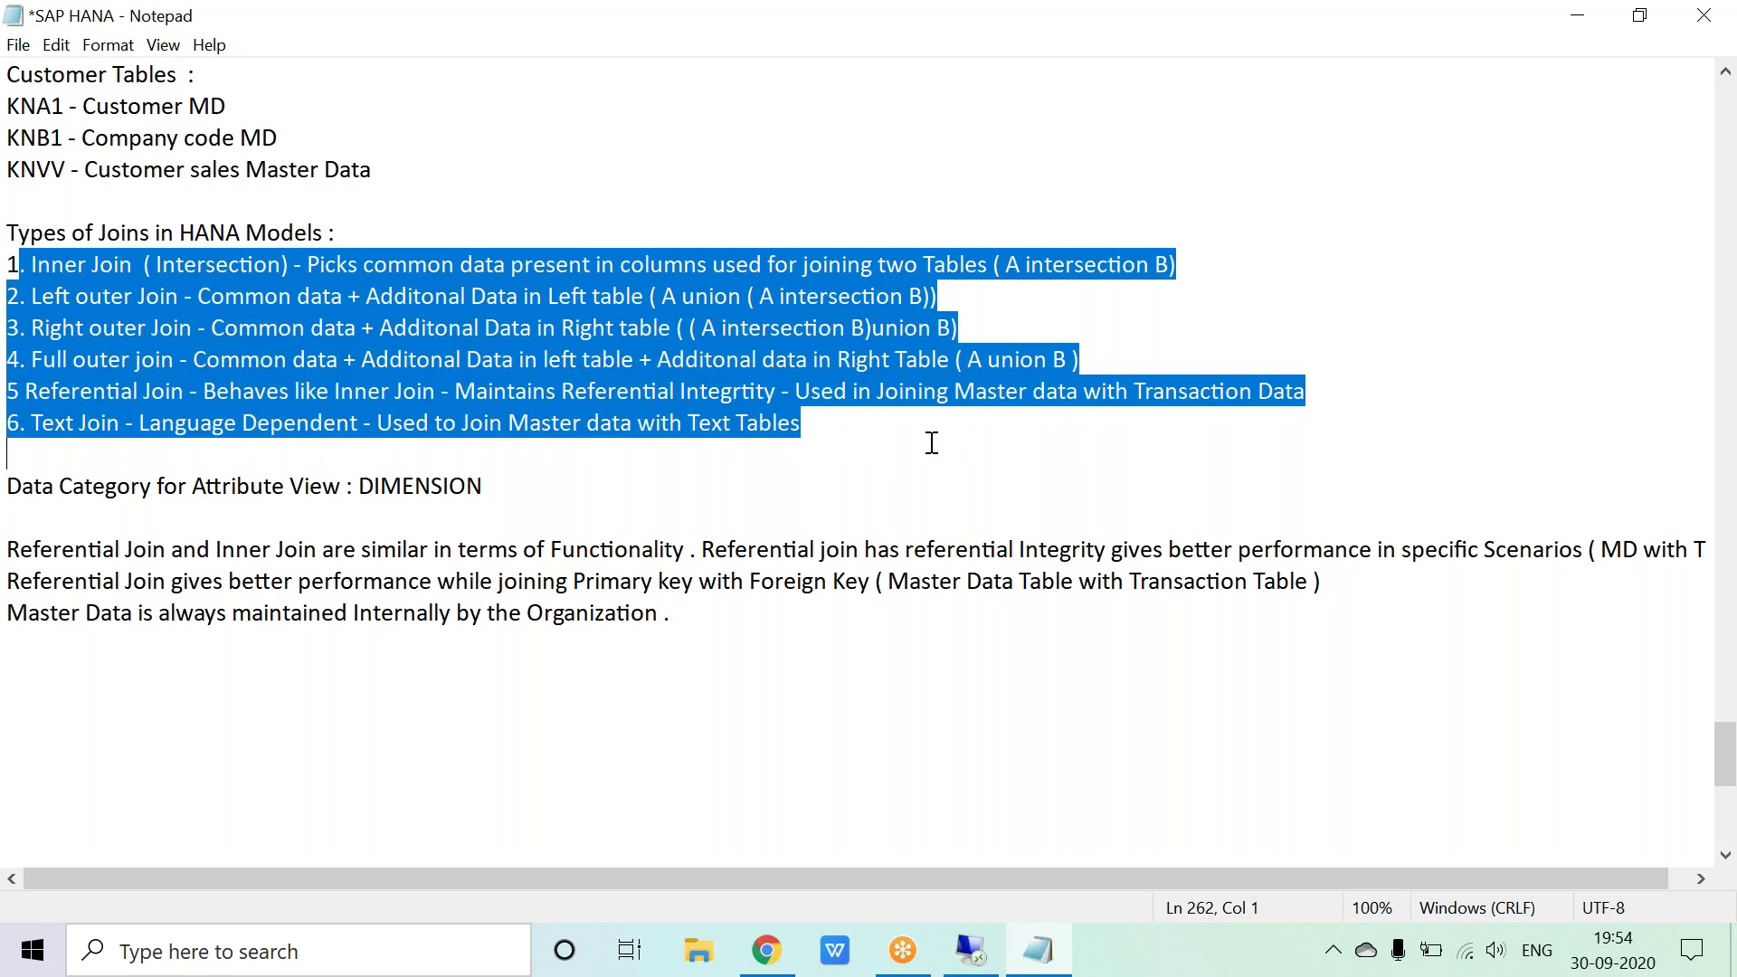
pyautogui.click(932, 443)
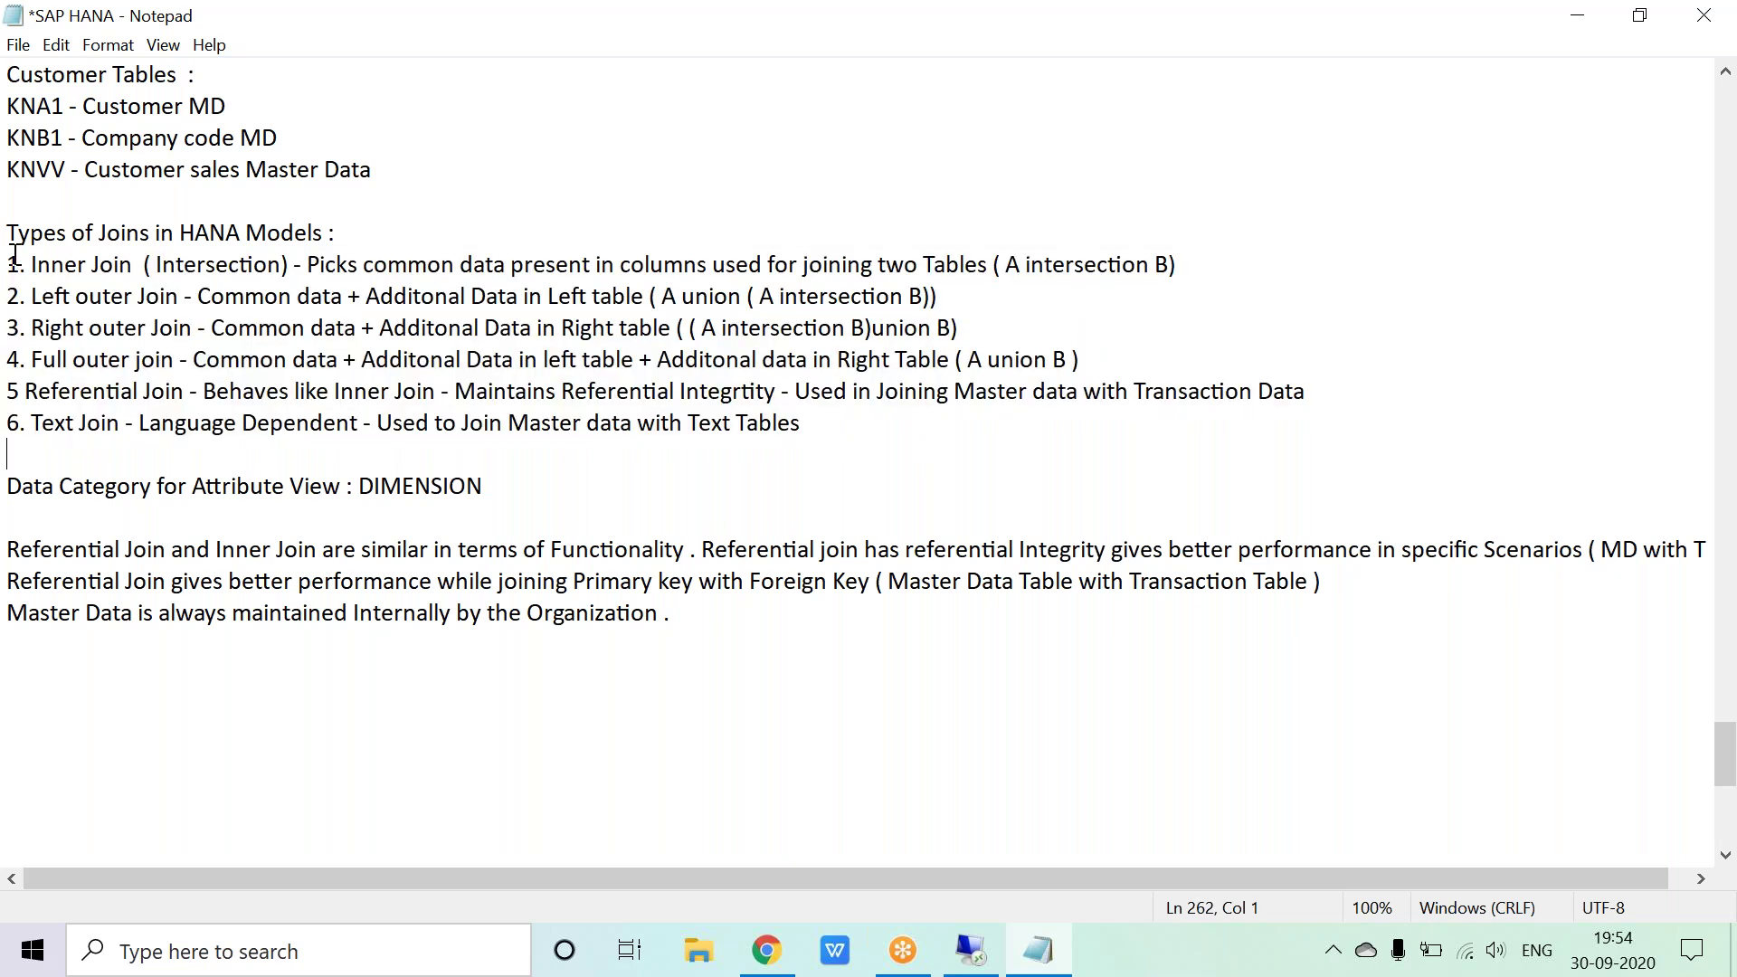
pyautogui.moveTo(15, 262); pyautogui.dragTo(986, 433)
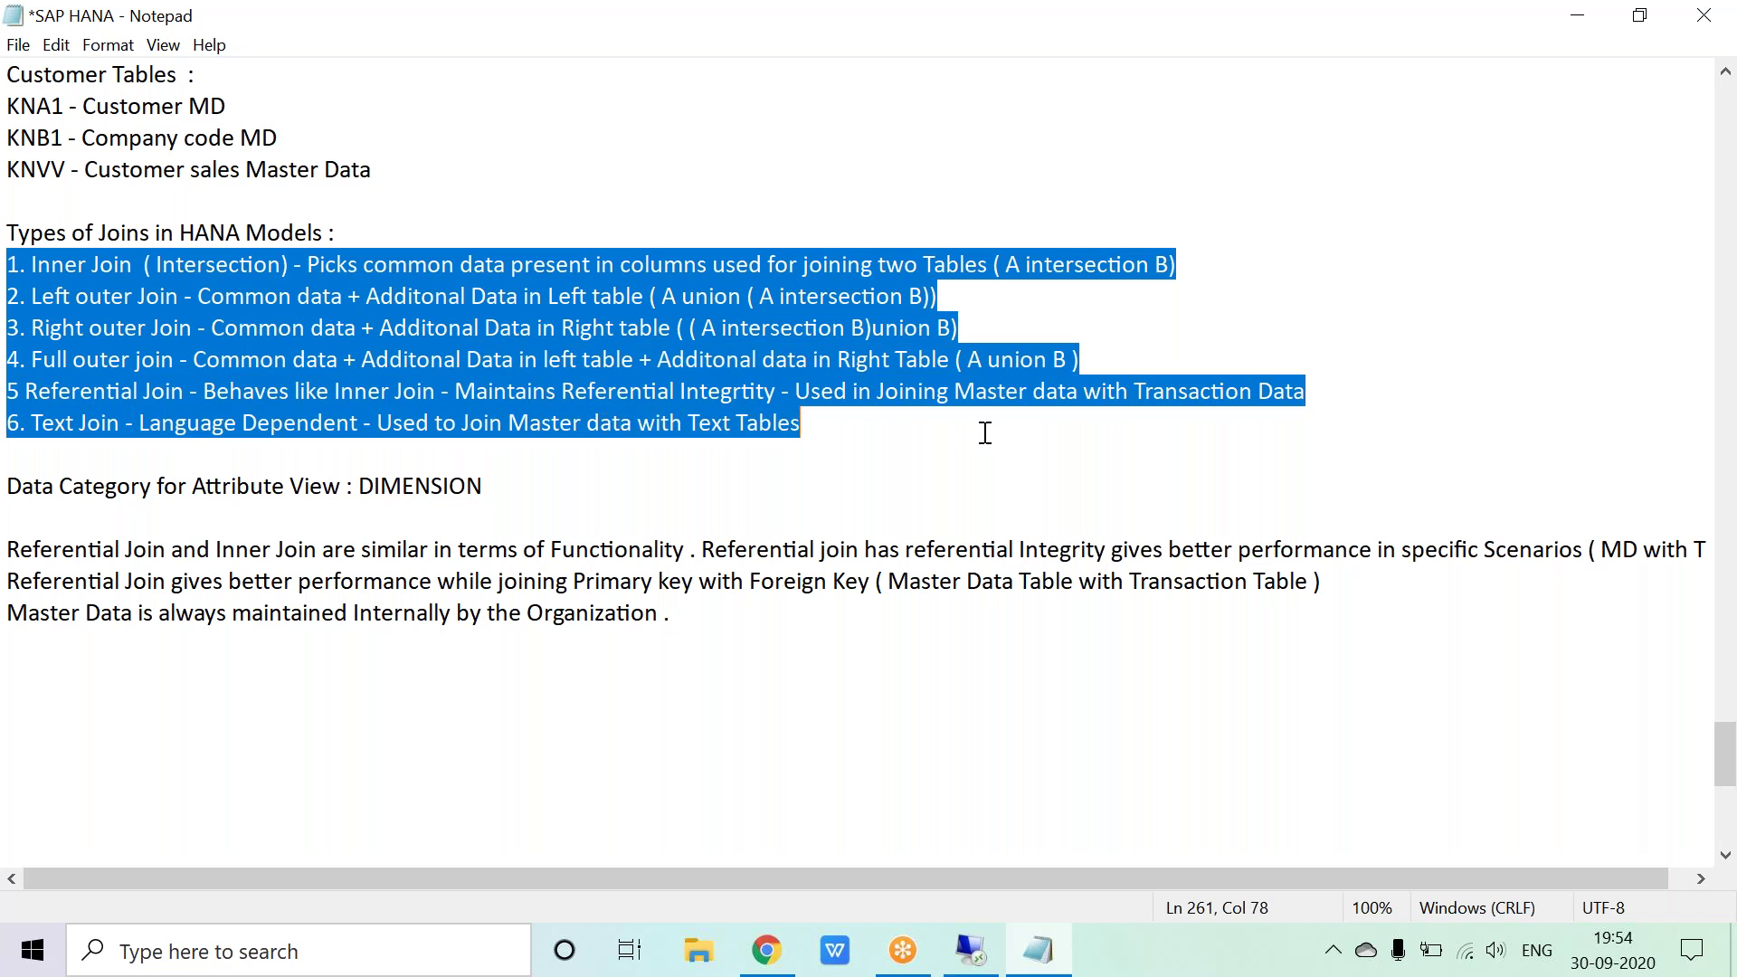
pyautogui.click(985, 433)
# Step: Add the heading "Hierarchies under SAP HANA :" below the Master Data sentence, separated by a blank line
pyautogui.click(720, 612)
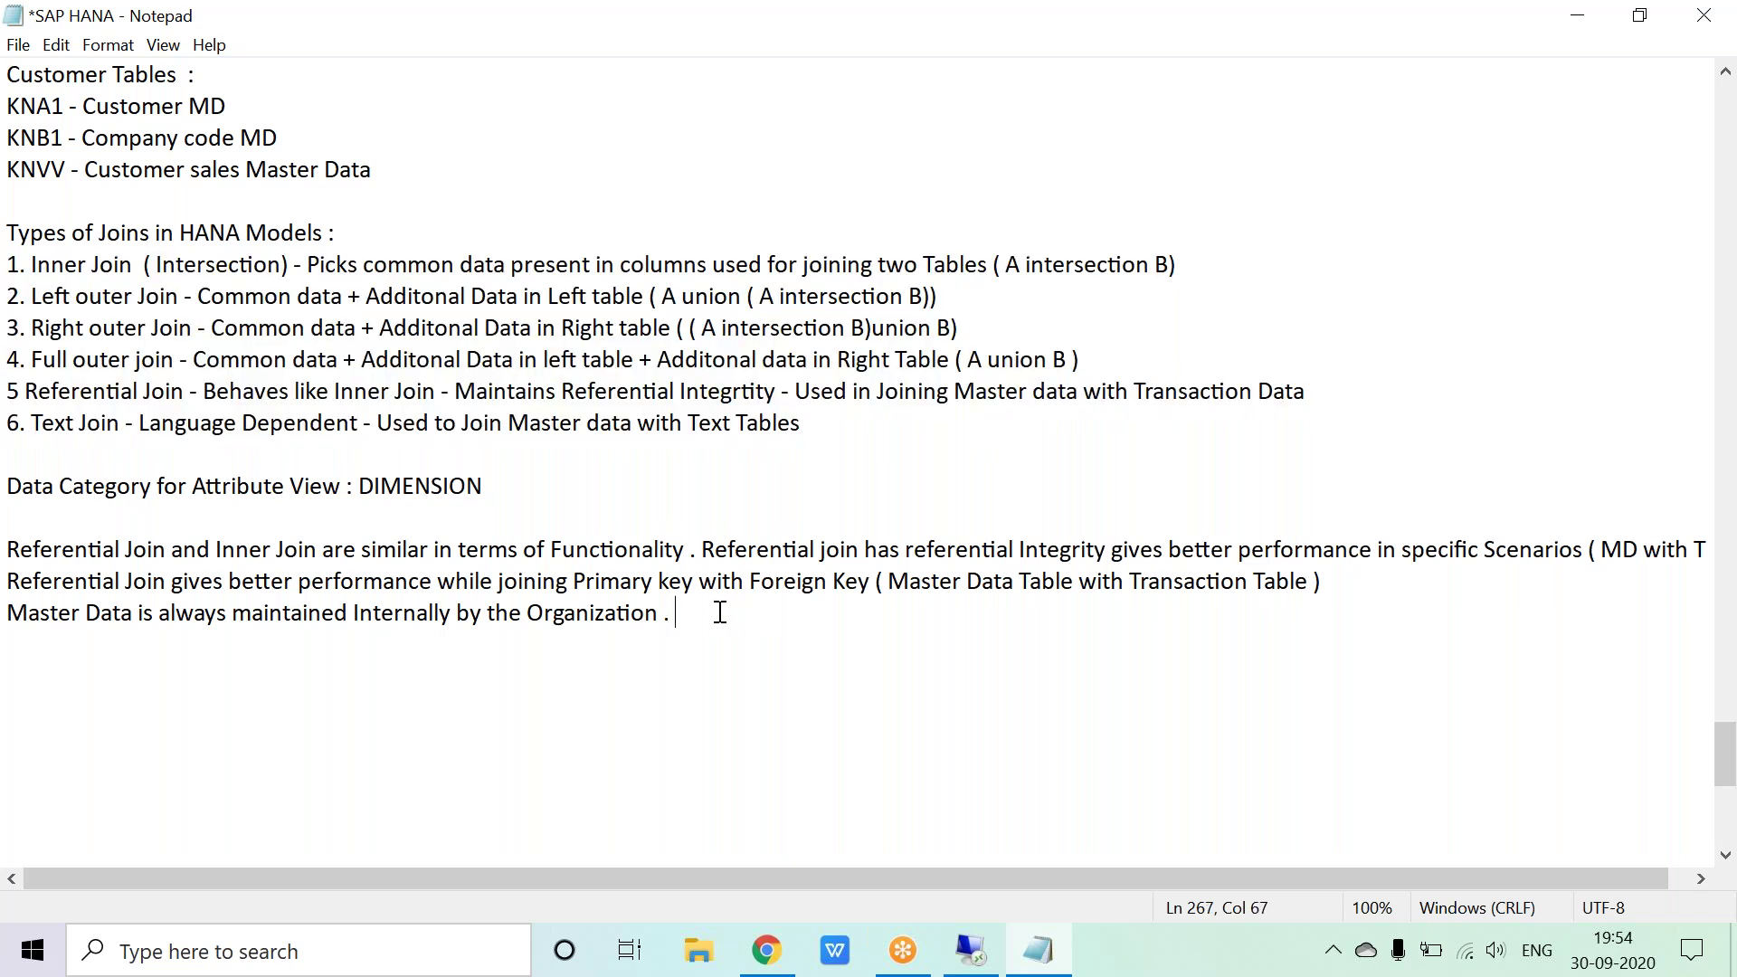
pyautogui.press('Return')
pyautogui.press('Return')
pyautogui.write('Hierarchies under SAP HANA :')
pyautogui.press('Return')
pyautogui.press('Return')
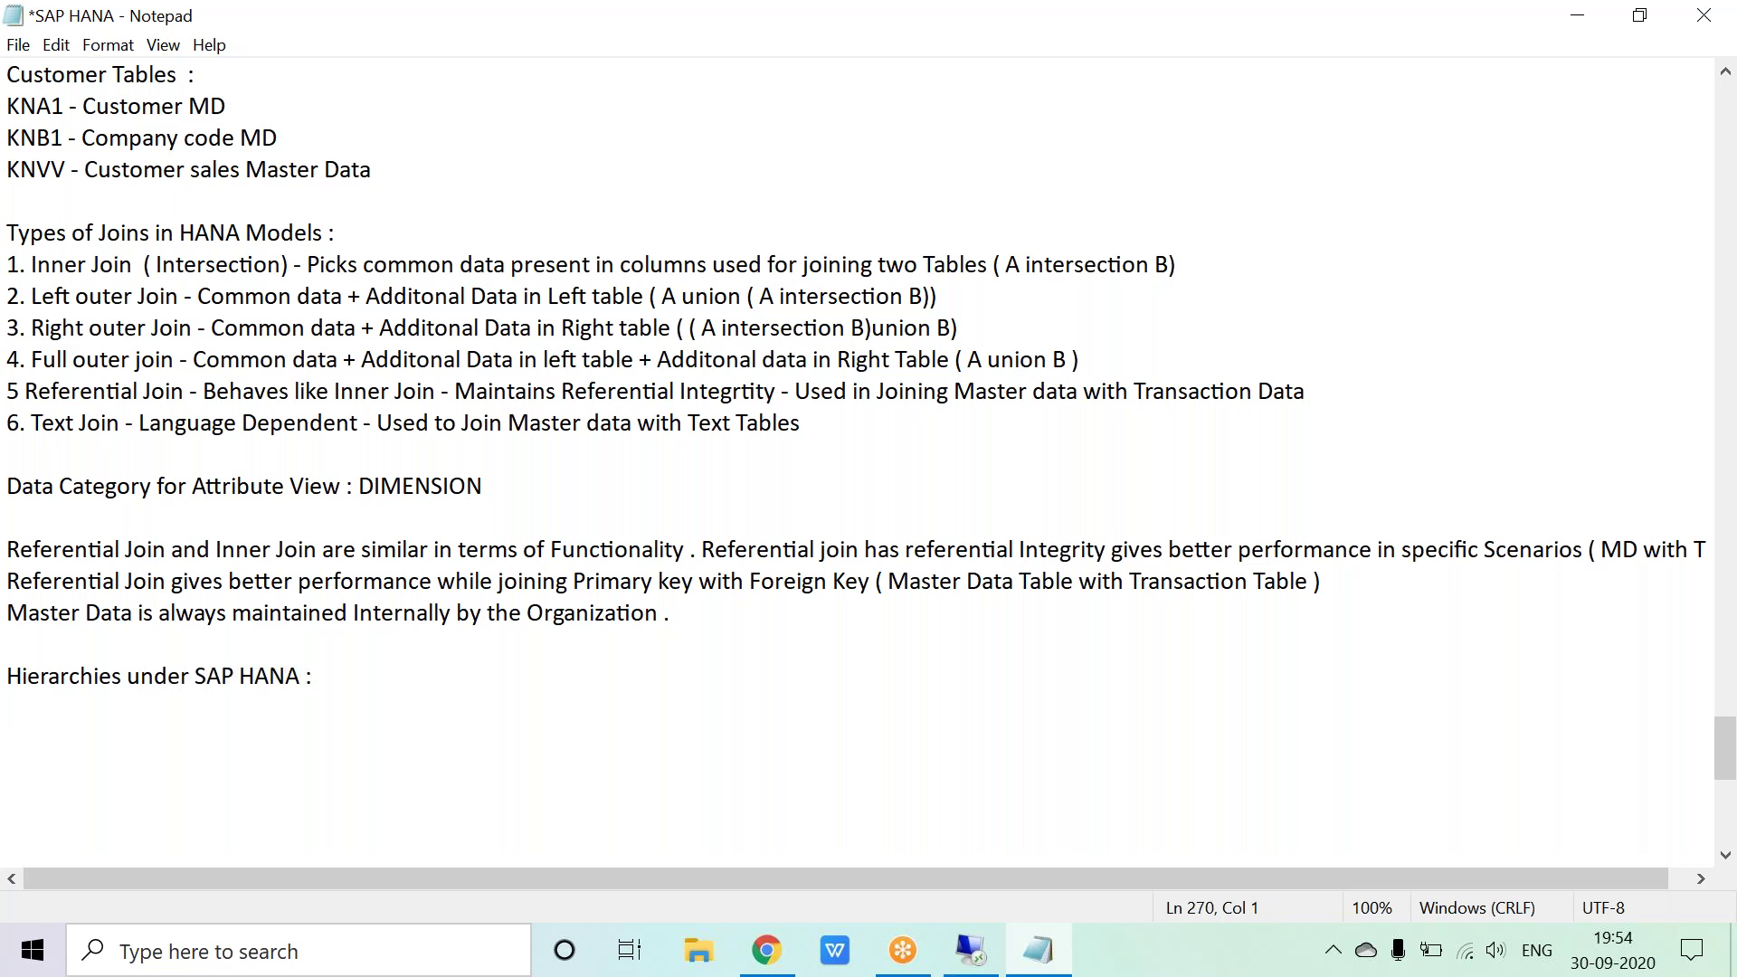
# Step: Add the first list entry "1. Level Hierarchy" under the "Hierarchies under SAP HANA :" heading
pyautogui.write('1.')
pyautogui.press('BackSpace')
pyautogui.press('BackSpace')
pyautogui.press('BackSpace')
pyautogui.press('BackSpace')
pyautogui.write('1. Level Hierarchy')
pyautogui.press('Return')
# Step: Add the second list entry "2. Parent Child Hierarchy" below the Level Hierarchy entry
pyautogui.write('2. A')
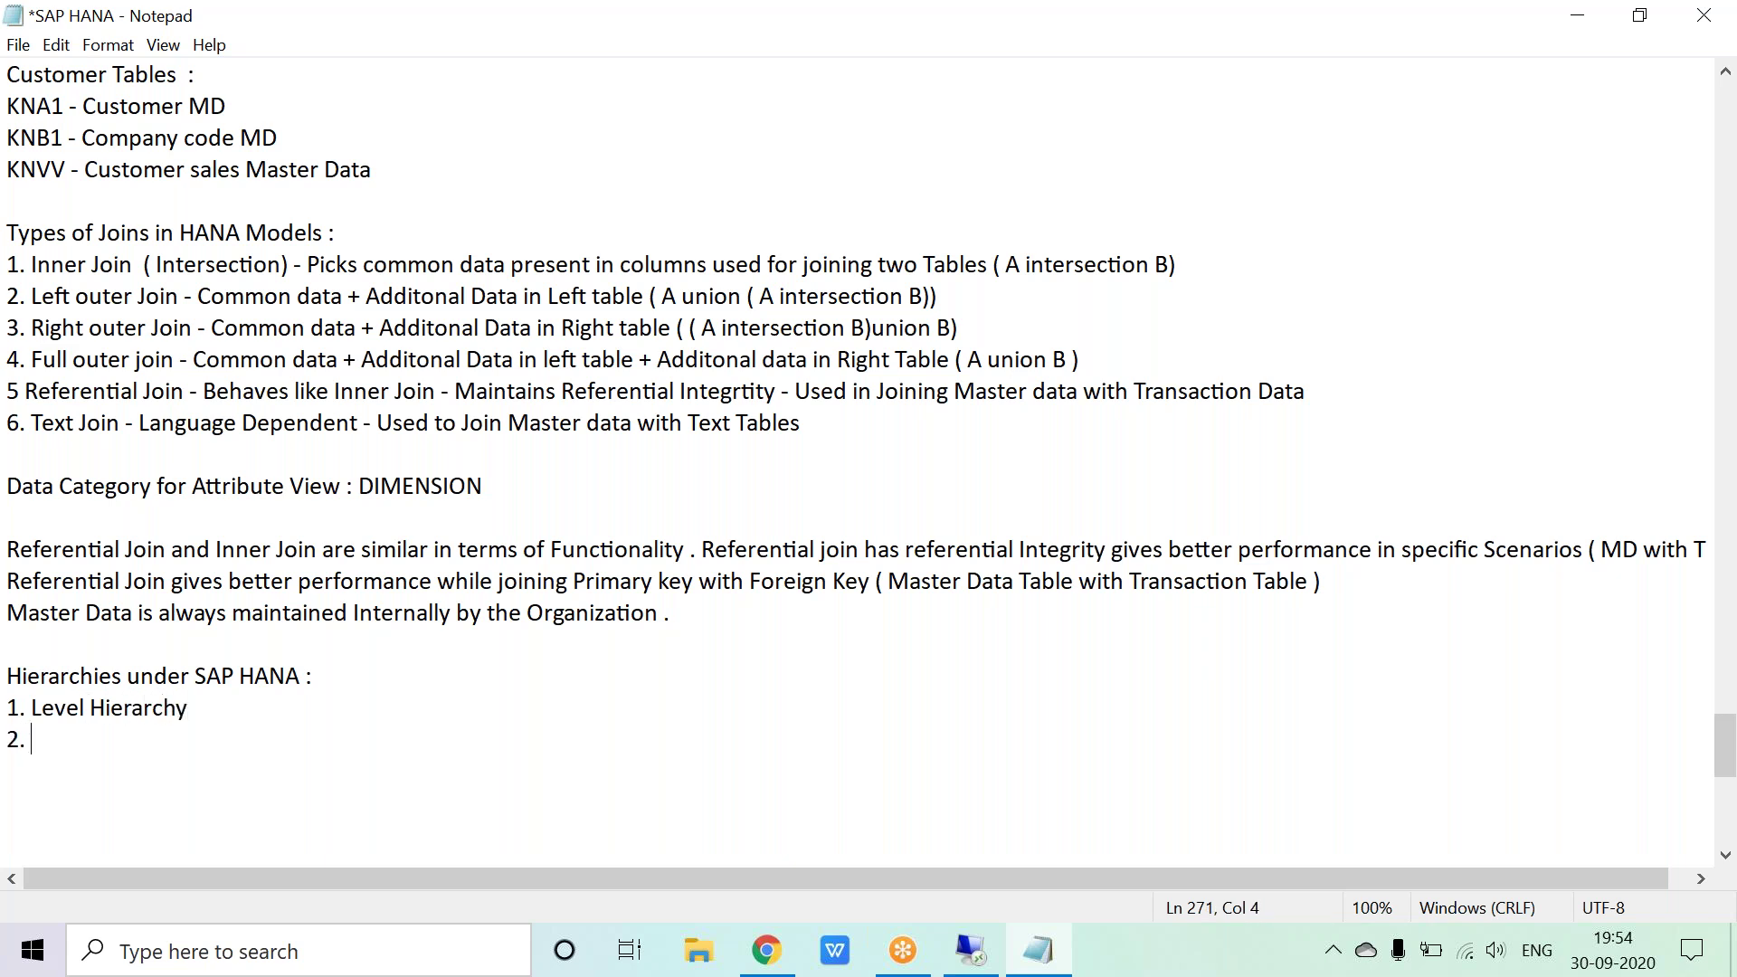
pyautogui.press('BackSpace')
pyautogui.write('PAre')
pyautogui.press('BackSpace')
pyautogui.press('BackSpace')
pyautogui.press('BackSpace')
pyautogui.write('arent Chil')
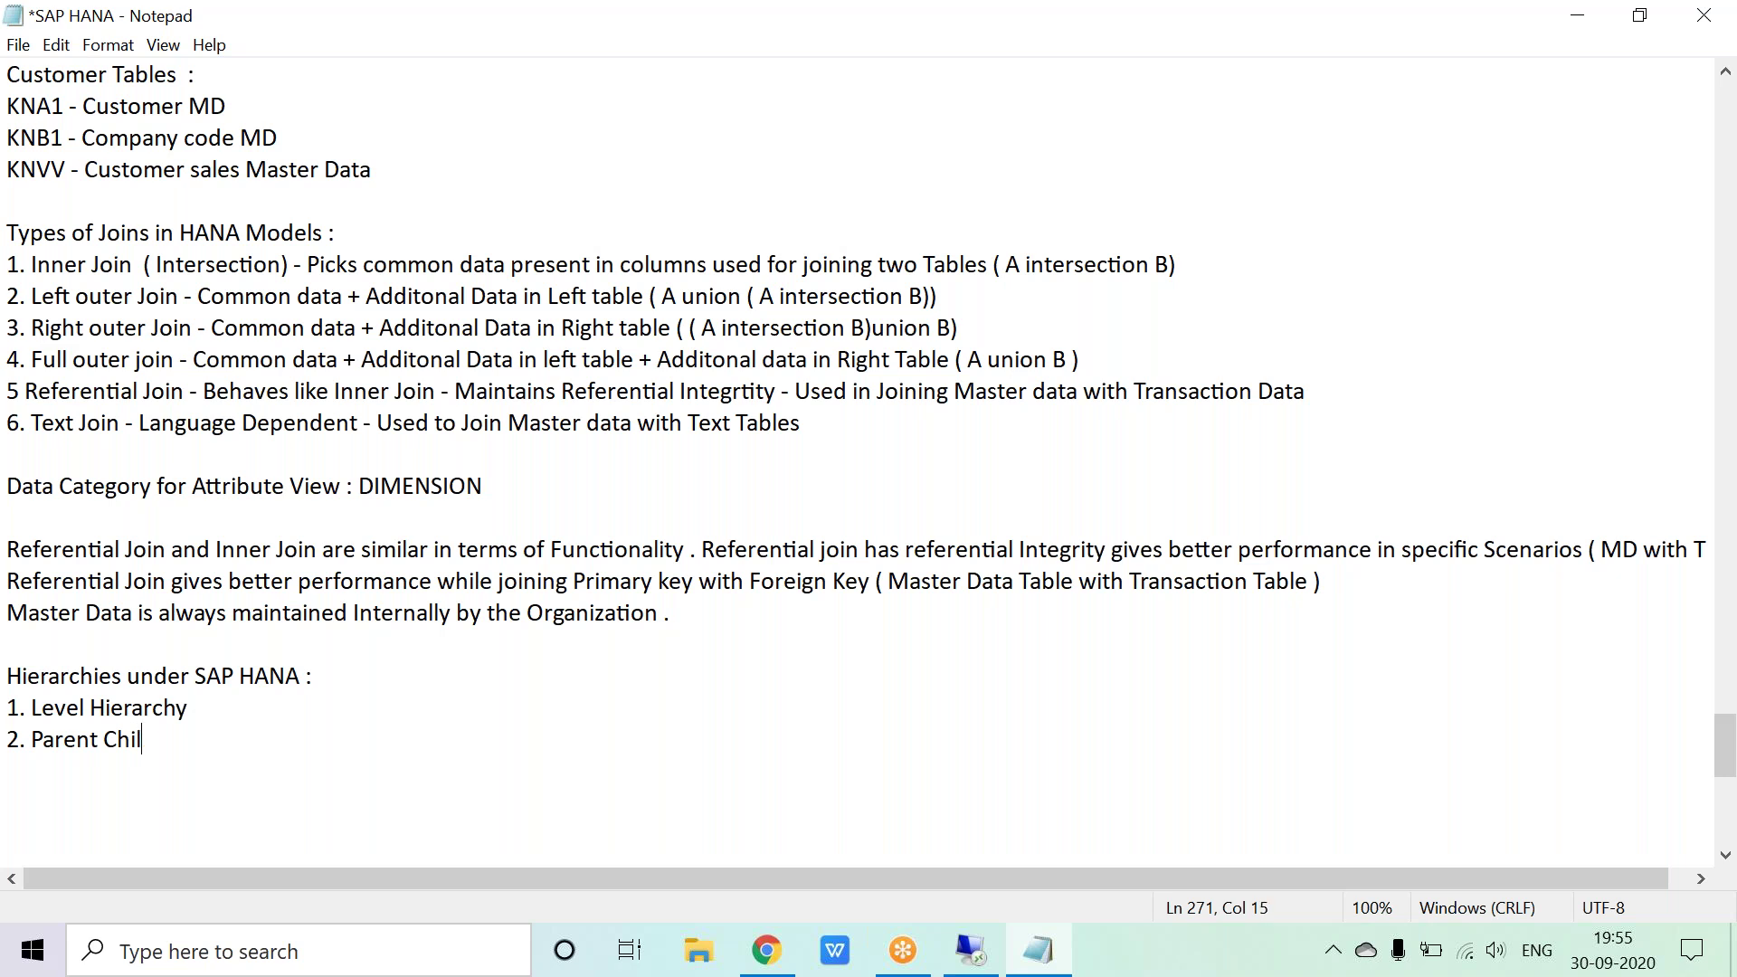
pyautogui.write('d Hierarchy')
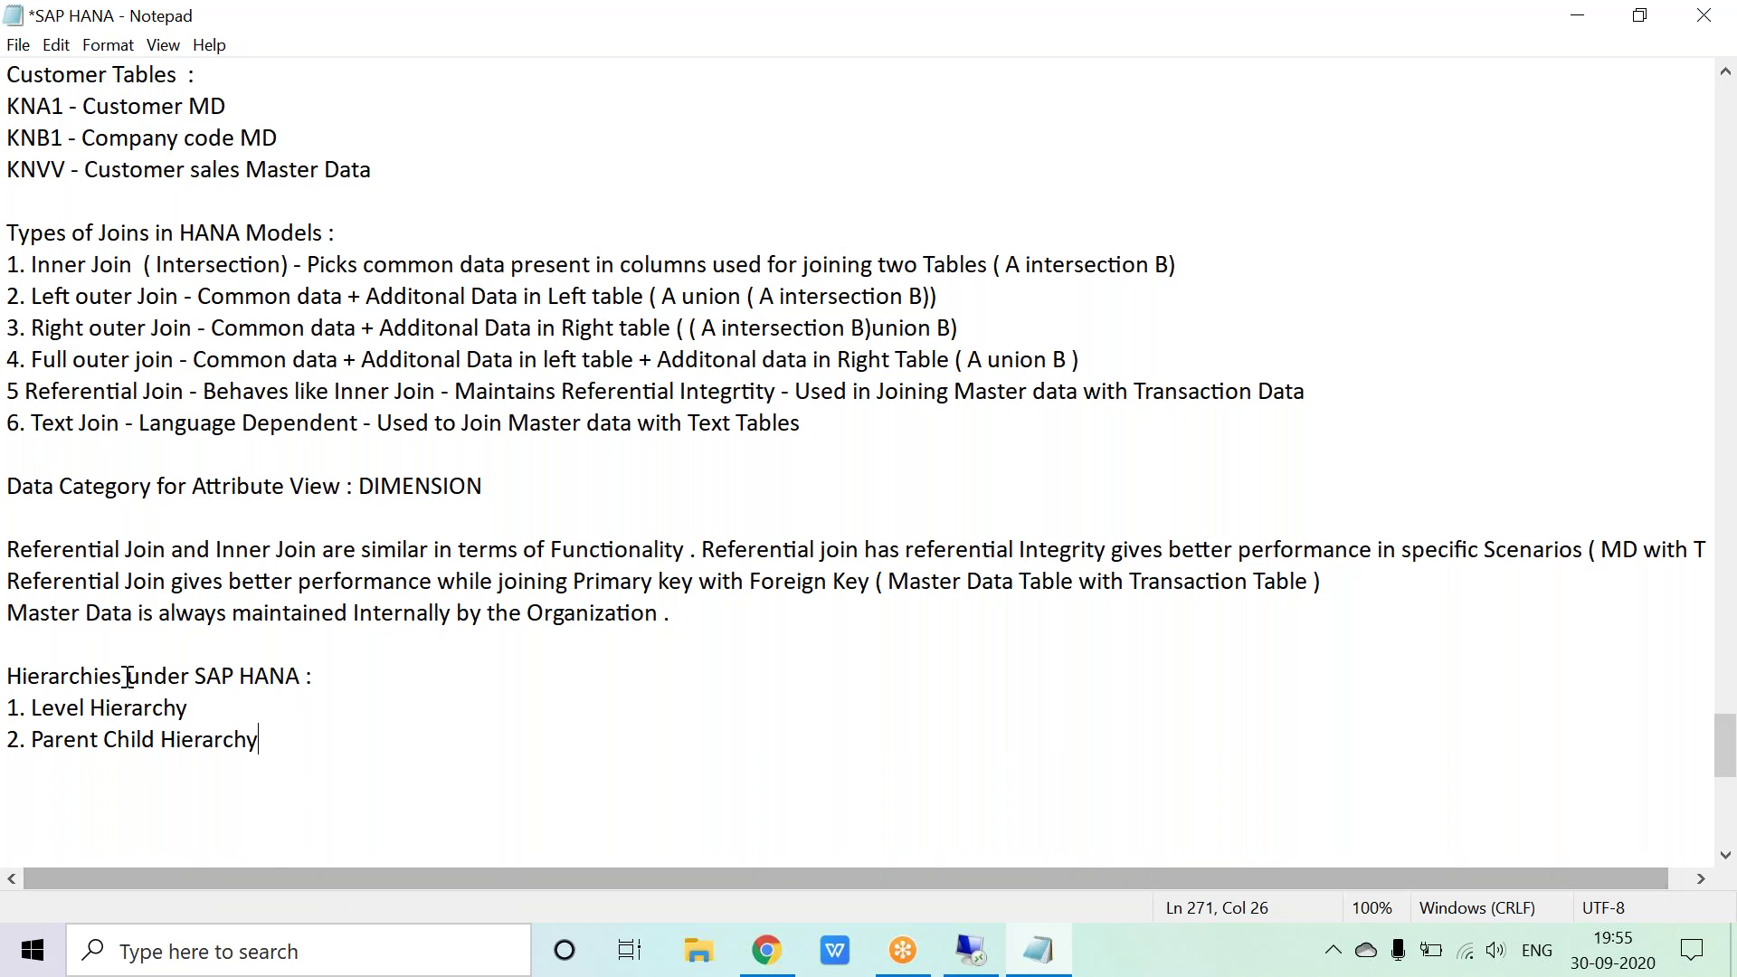
pyautogui.click(329, 681)
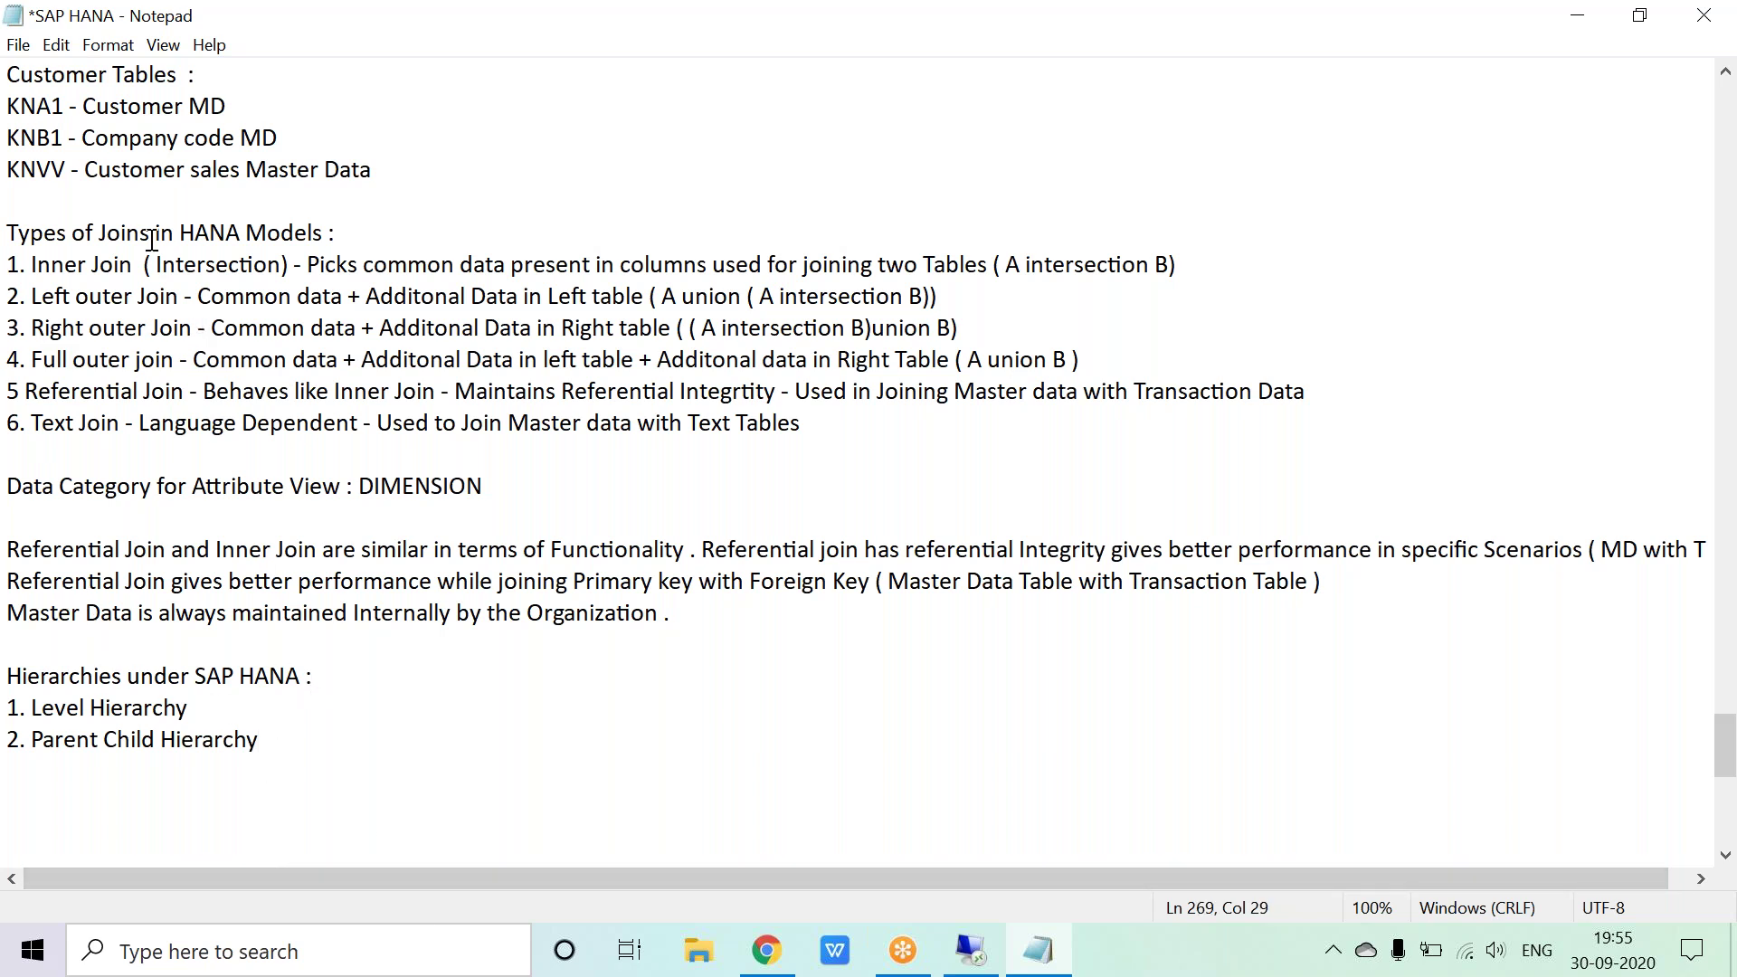
pyautogui.click(407, 234)
pyautogui.click(344, 679)
# Step: Below the hierarchy list, leave a blank line and add "Level Hierarchy - Arranging in Levels"
pyautogui.click(307, 747)
pyautogui.press('Return')
pyautogui.press('Return')
pyautogui.write('Level Hierarch')
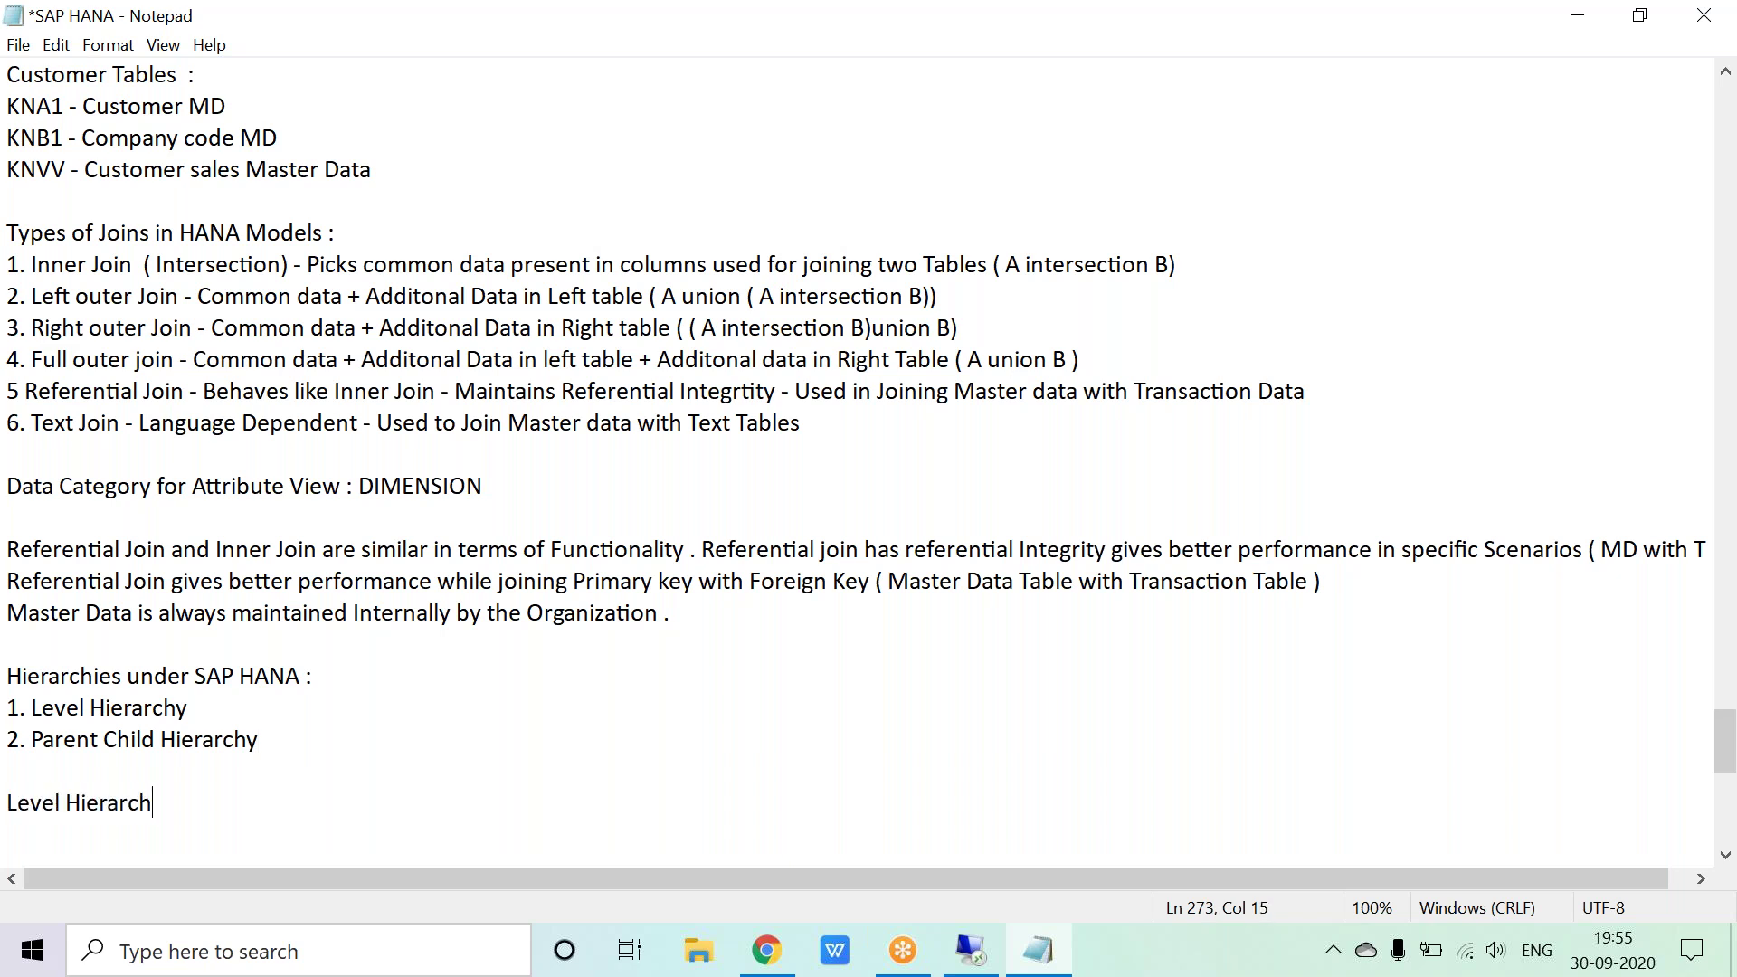
pyautogui.write('y - Arrg')
pyautogui.press('BackSpace')
pyautogui.write('anging in')
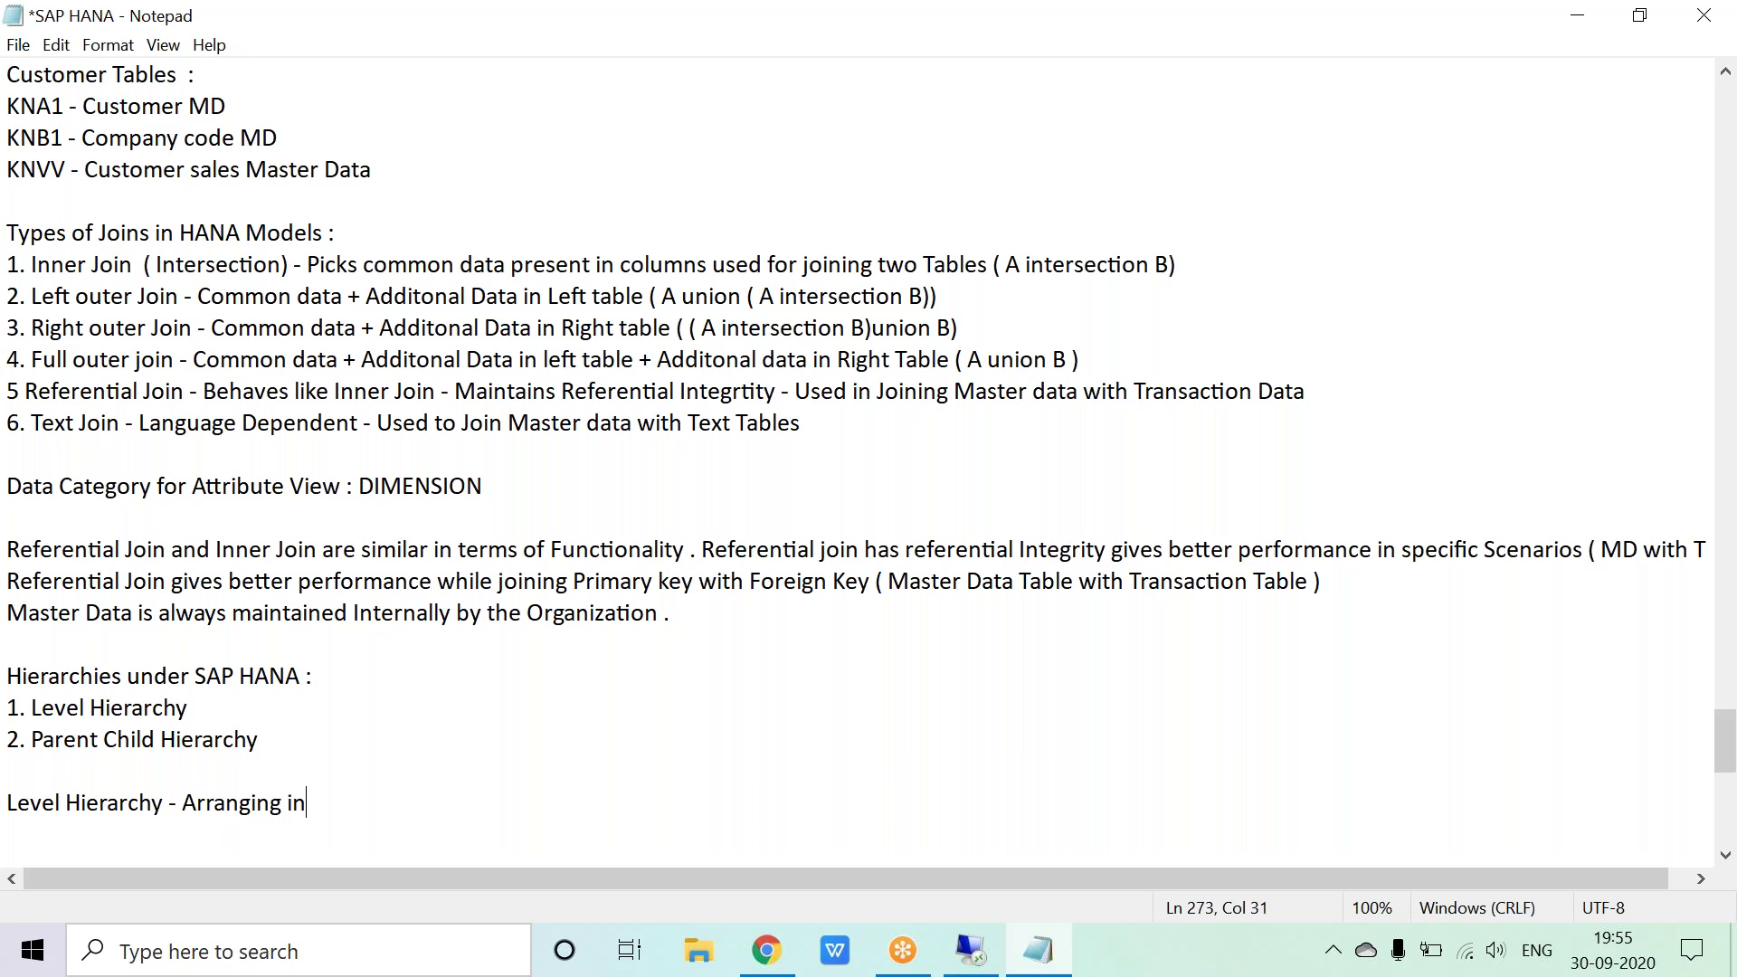
pyautogui.write(' Levels')
# Step: Find and open the Book1 workbook in WPS Office and display its hIERARCHY sheet
pyautogui.click(302, 968)
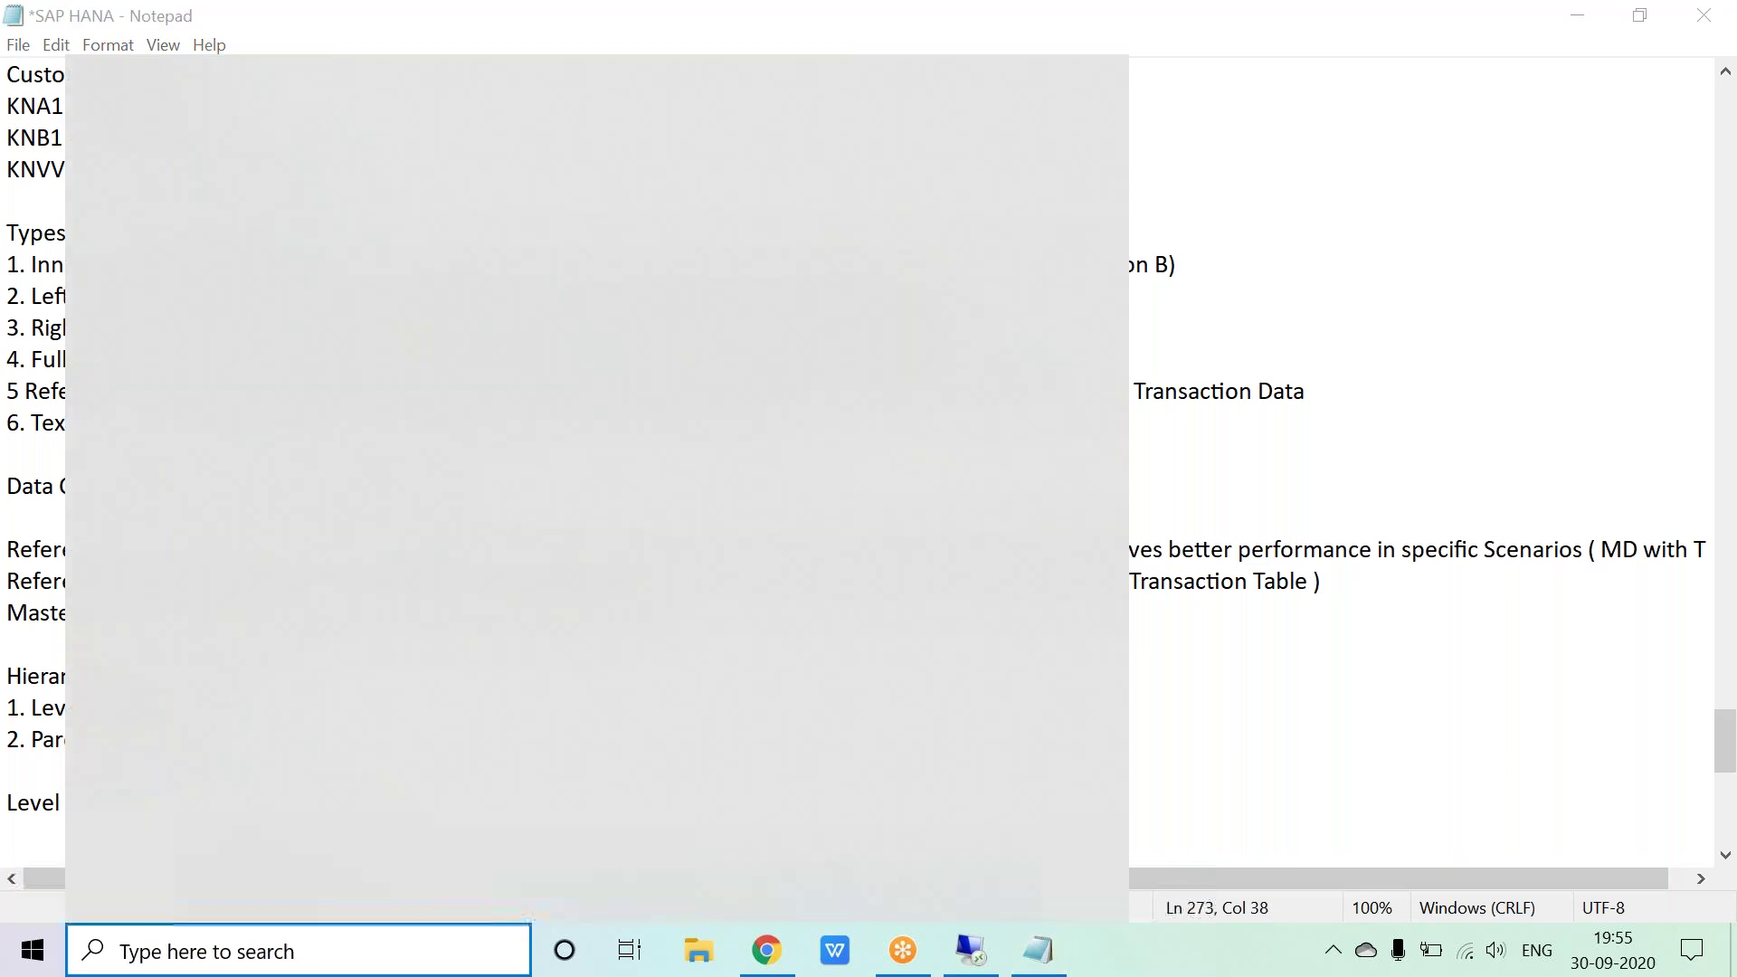
pyautogui.write('book')
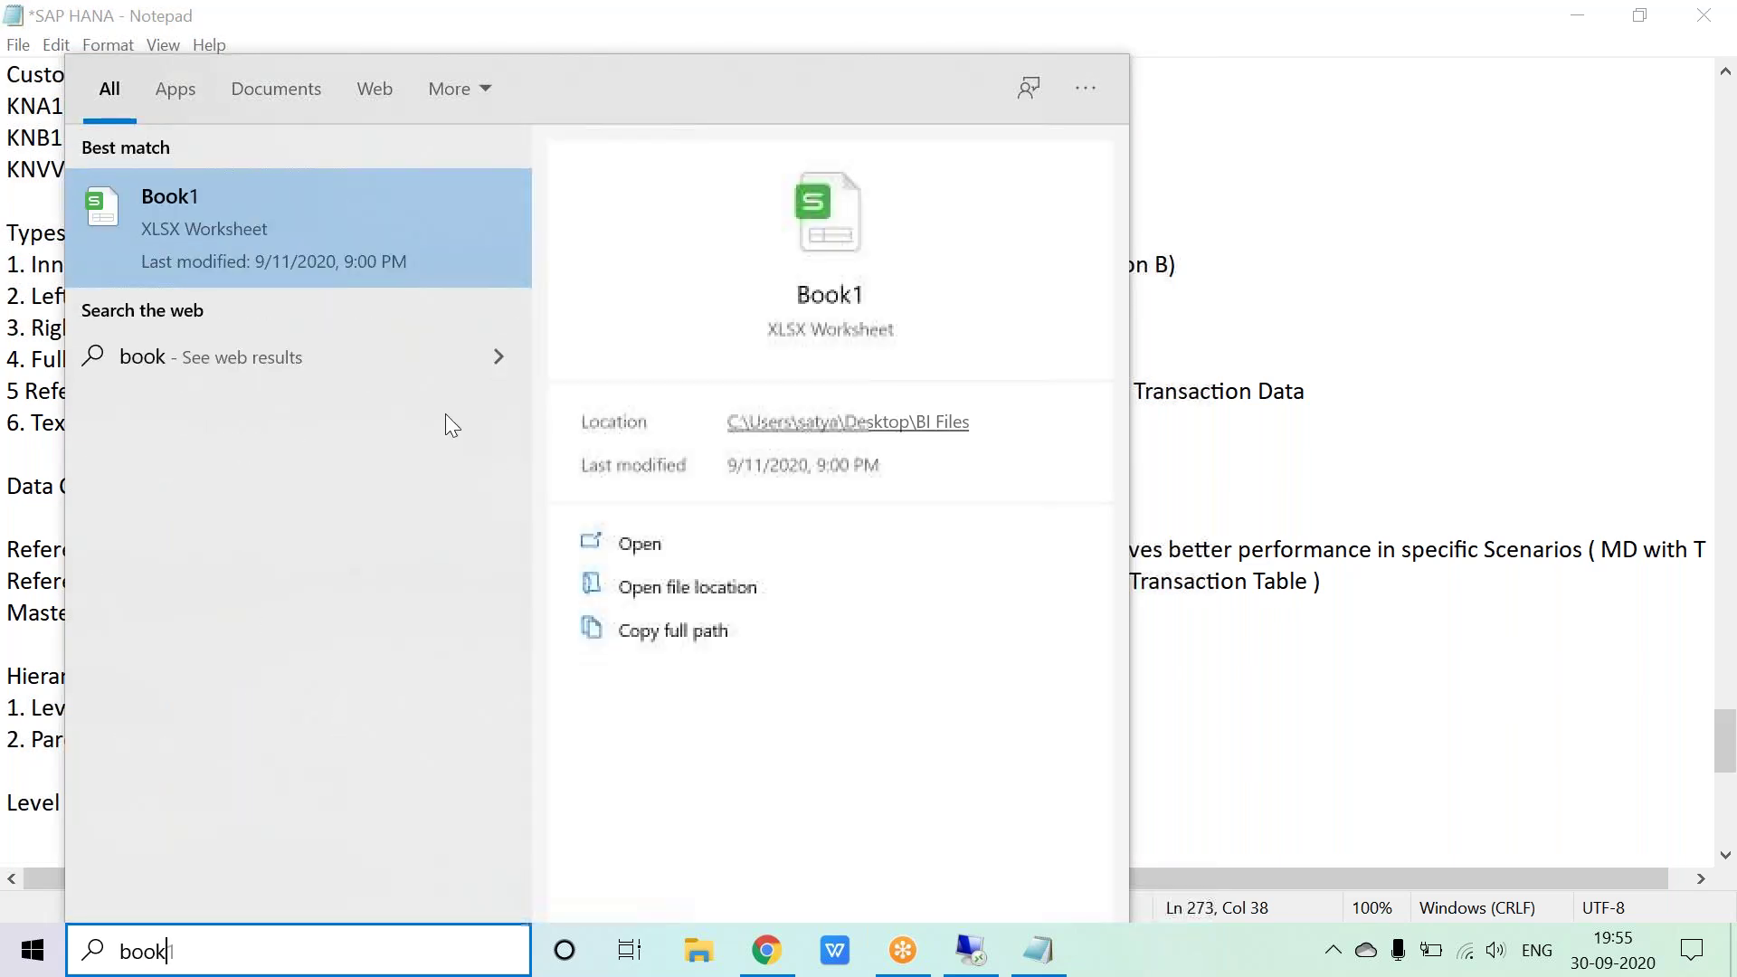
pyautogui.click(330, 269)
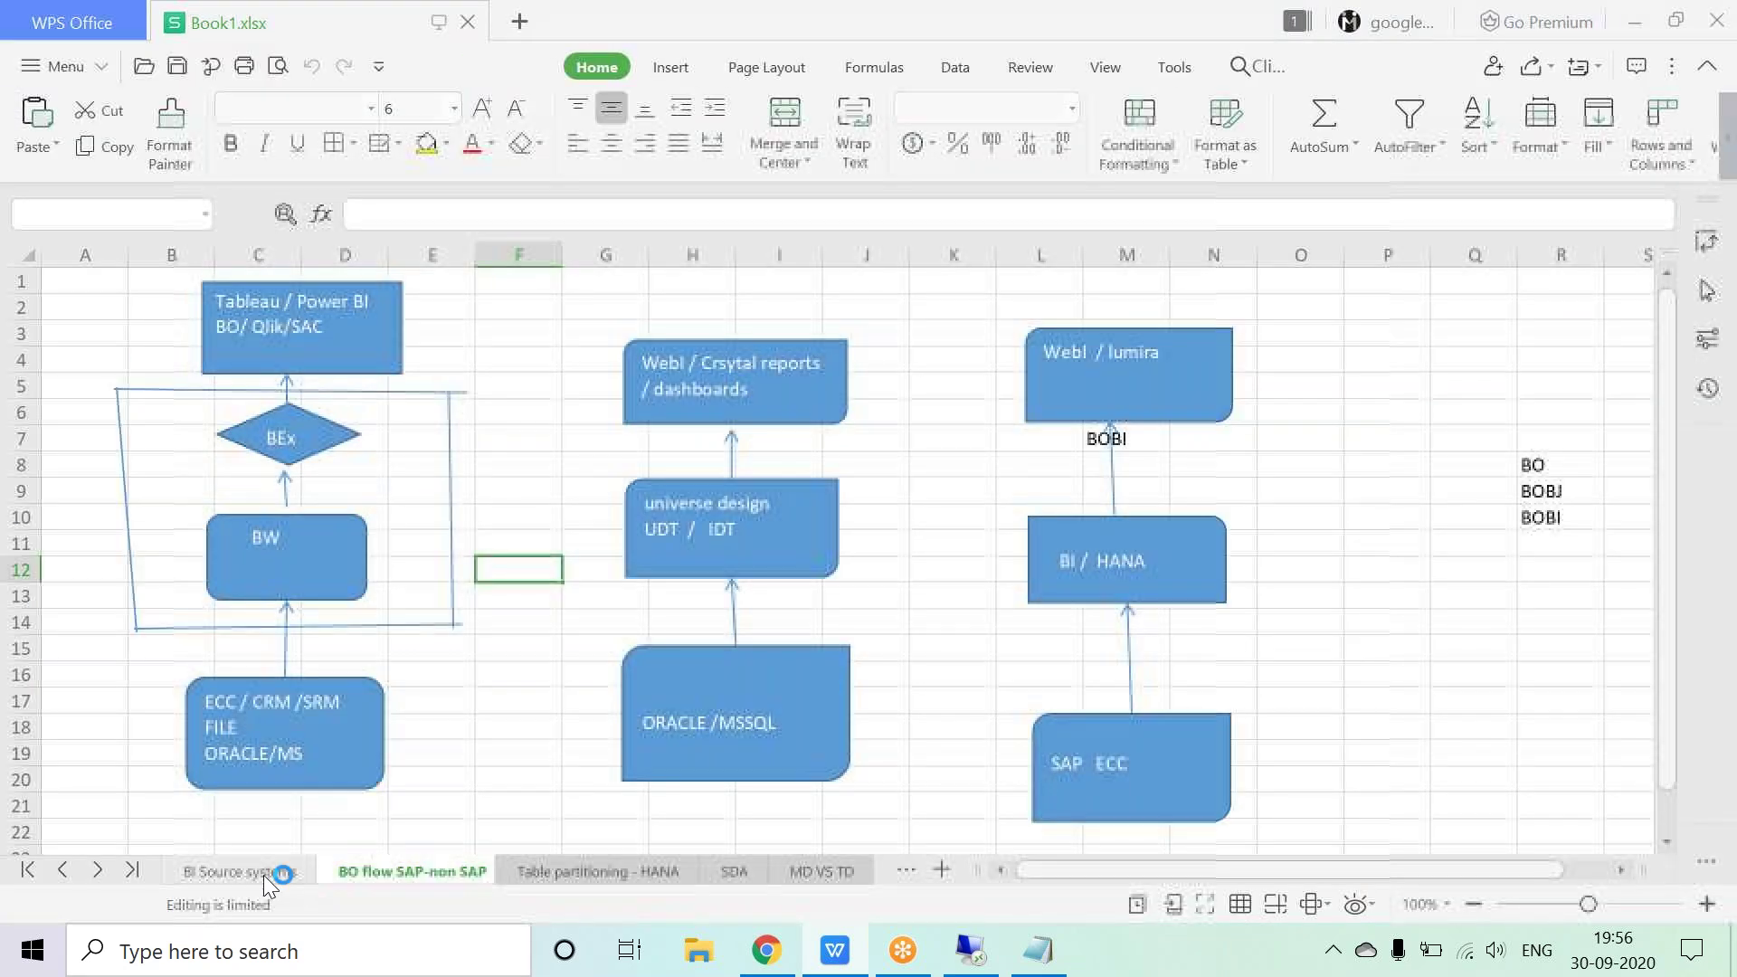
pyautogui.click(63, 871)
pyautogui.click(62, 870)
pyautogui.click(62, 870)
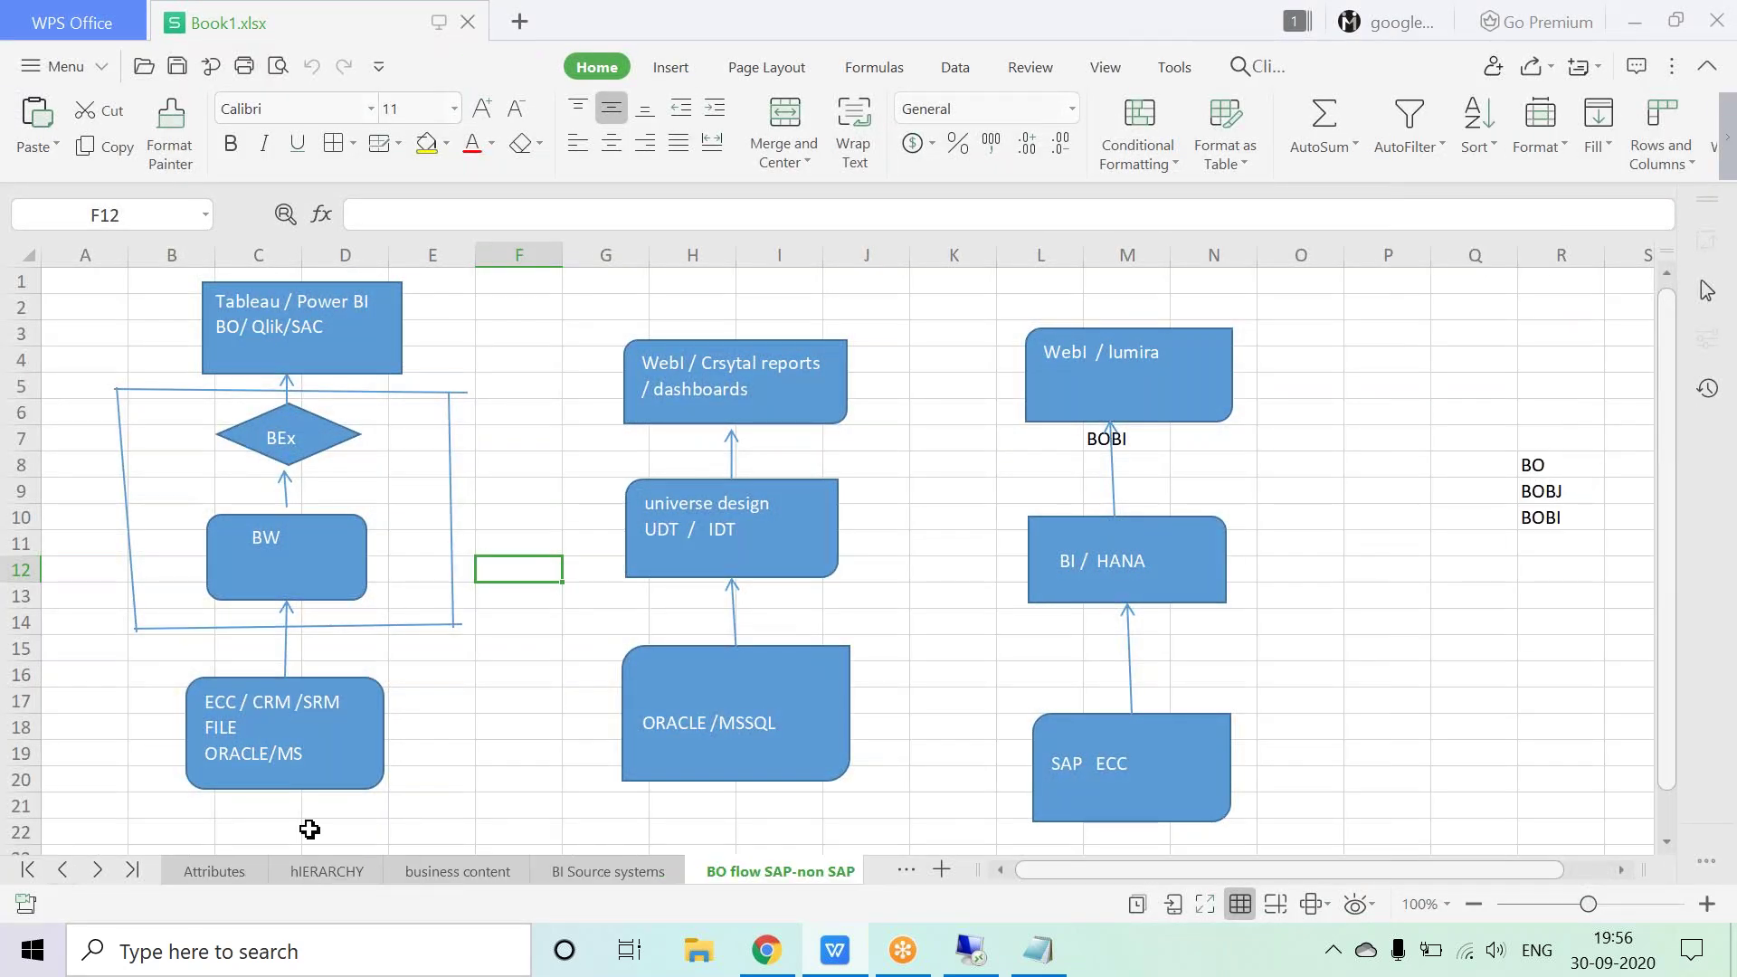
pyautogui.click(353, 873)
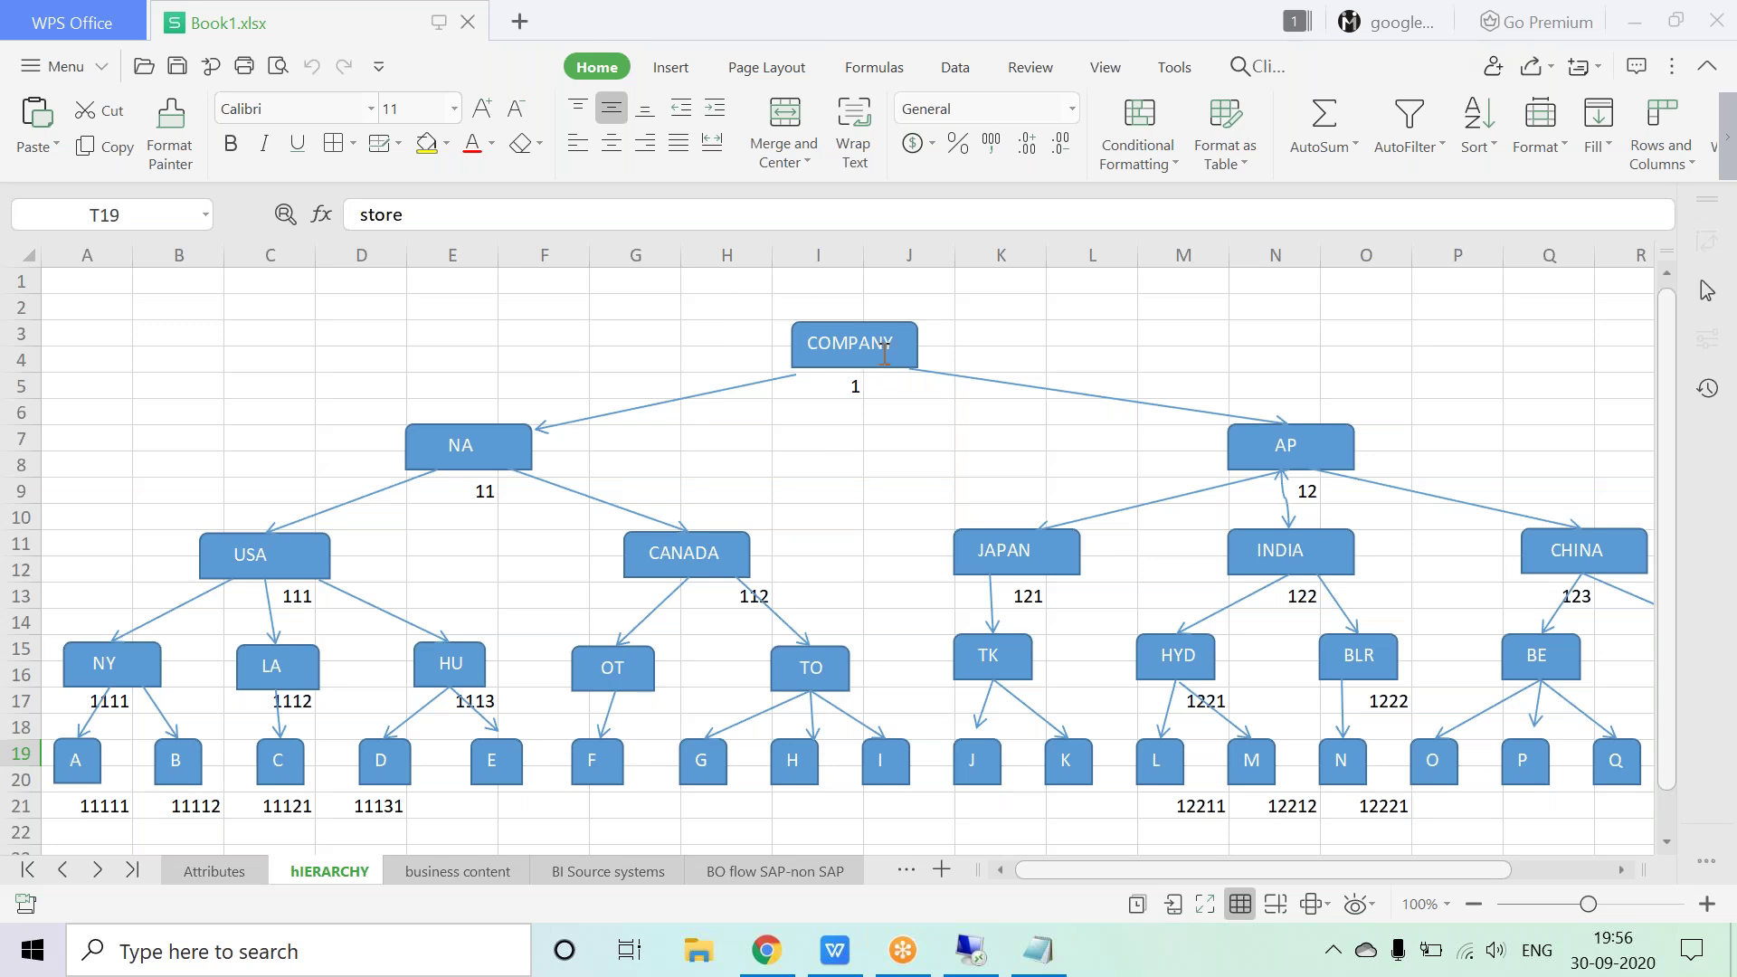
# Step: Examine the region nodes NA and AP and the country nodes from USA to CHINA in the company hierarchy diagram
pyautogui.click(525, 443)
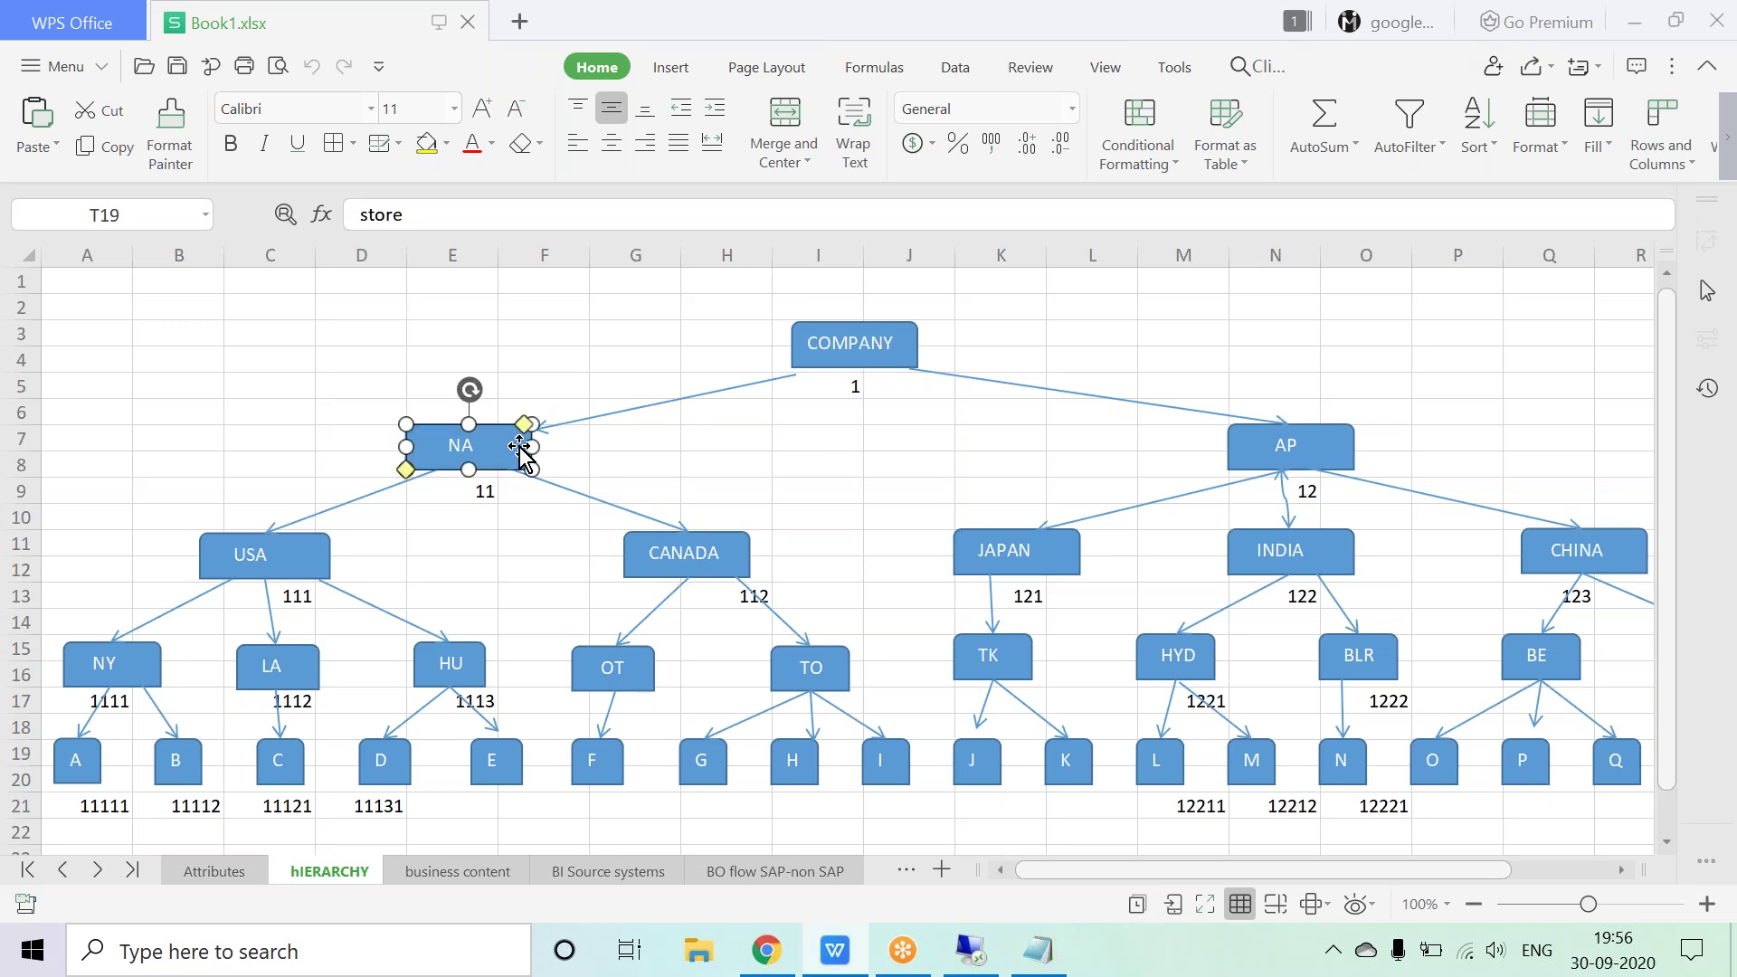
pyautogui.click(1289, 443)
pyautogui.click(448, 440)
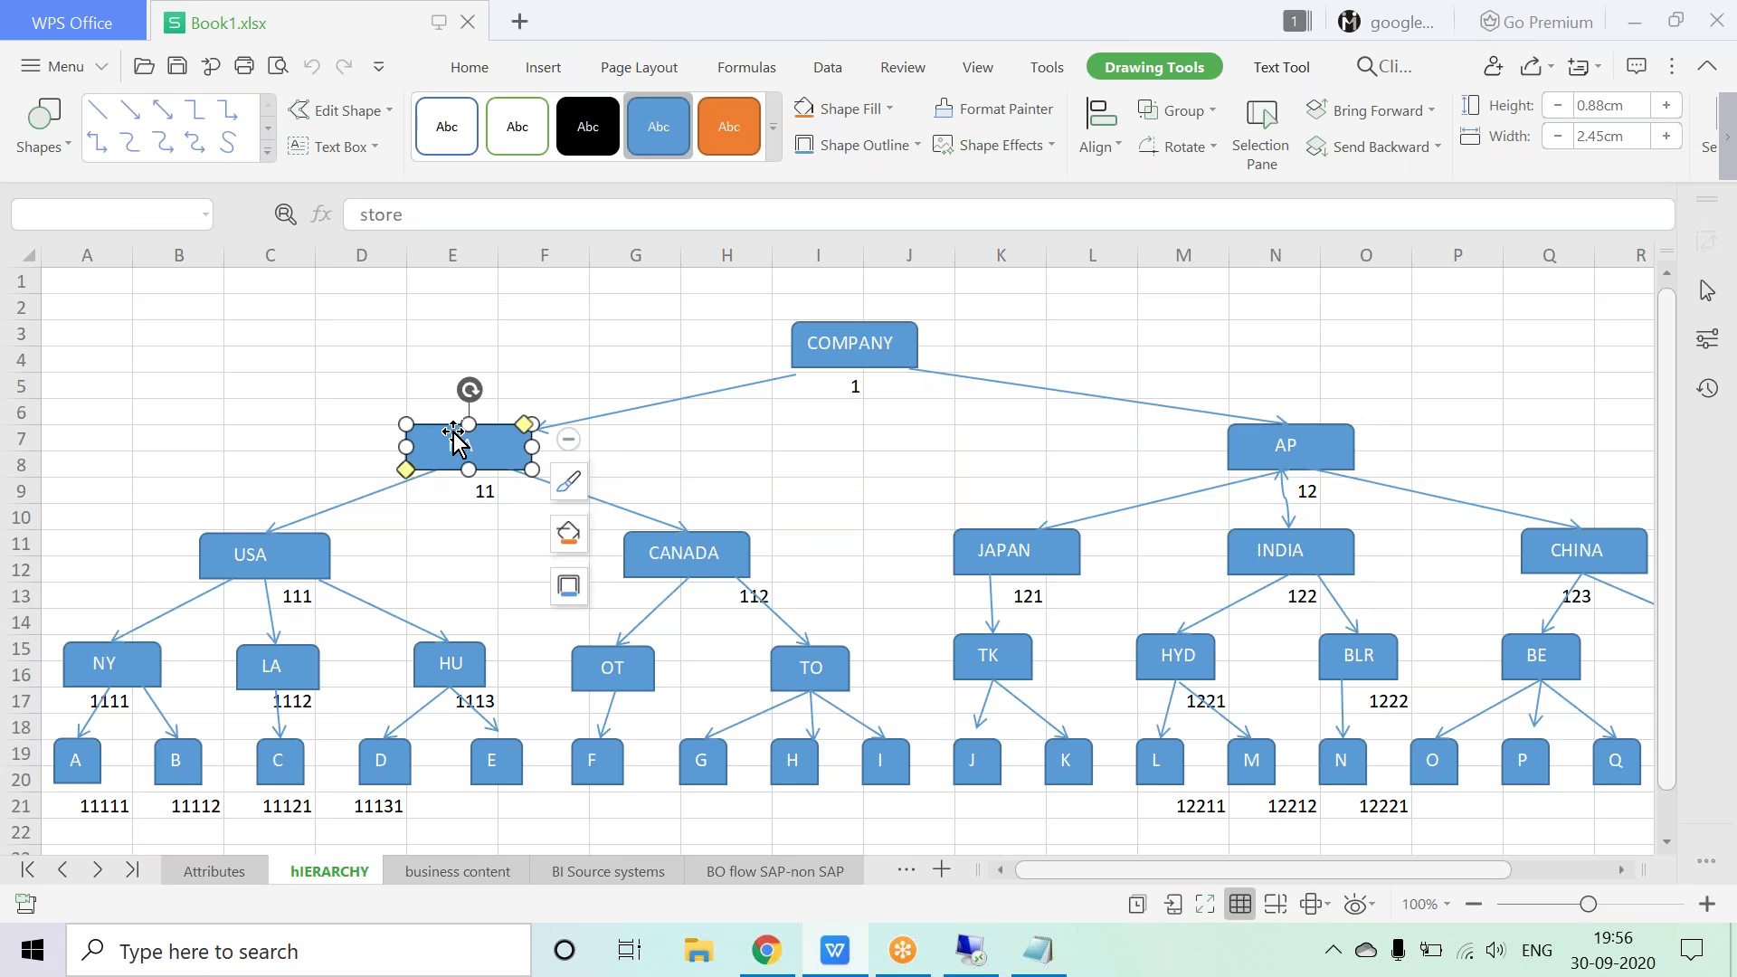
pyautogui.click(267, 572)
pyautogui.click(712, 578)
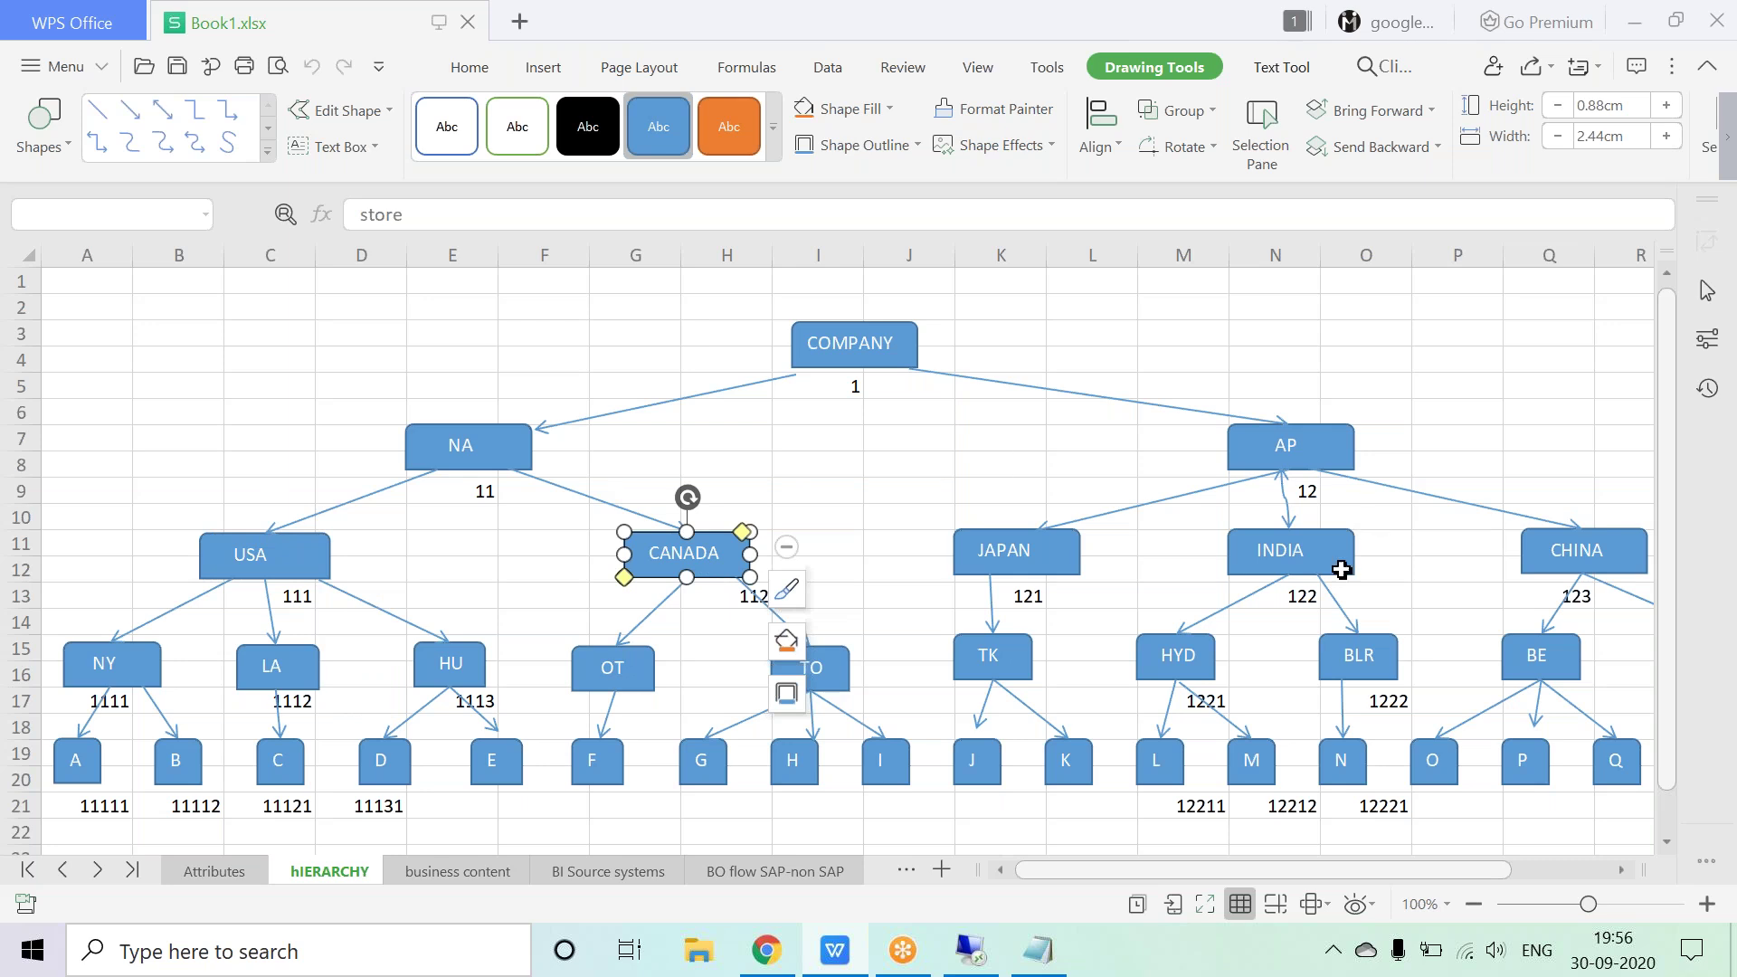
pyautogui.click(1039, 566)
pyautogui.click(1303, 554)
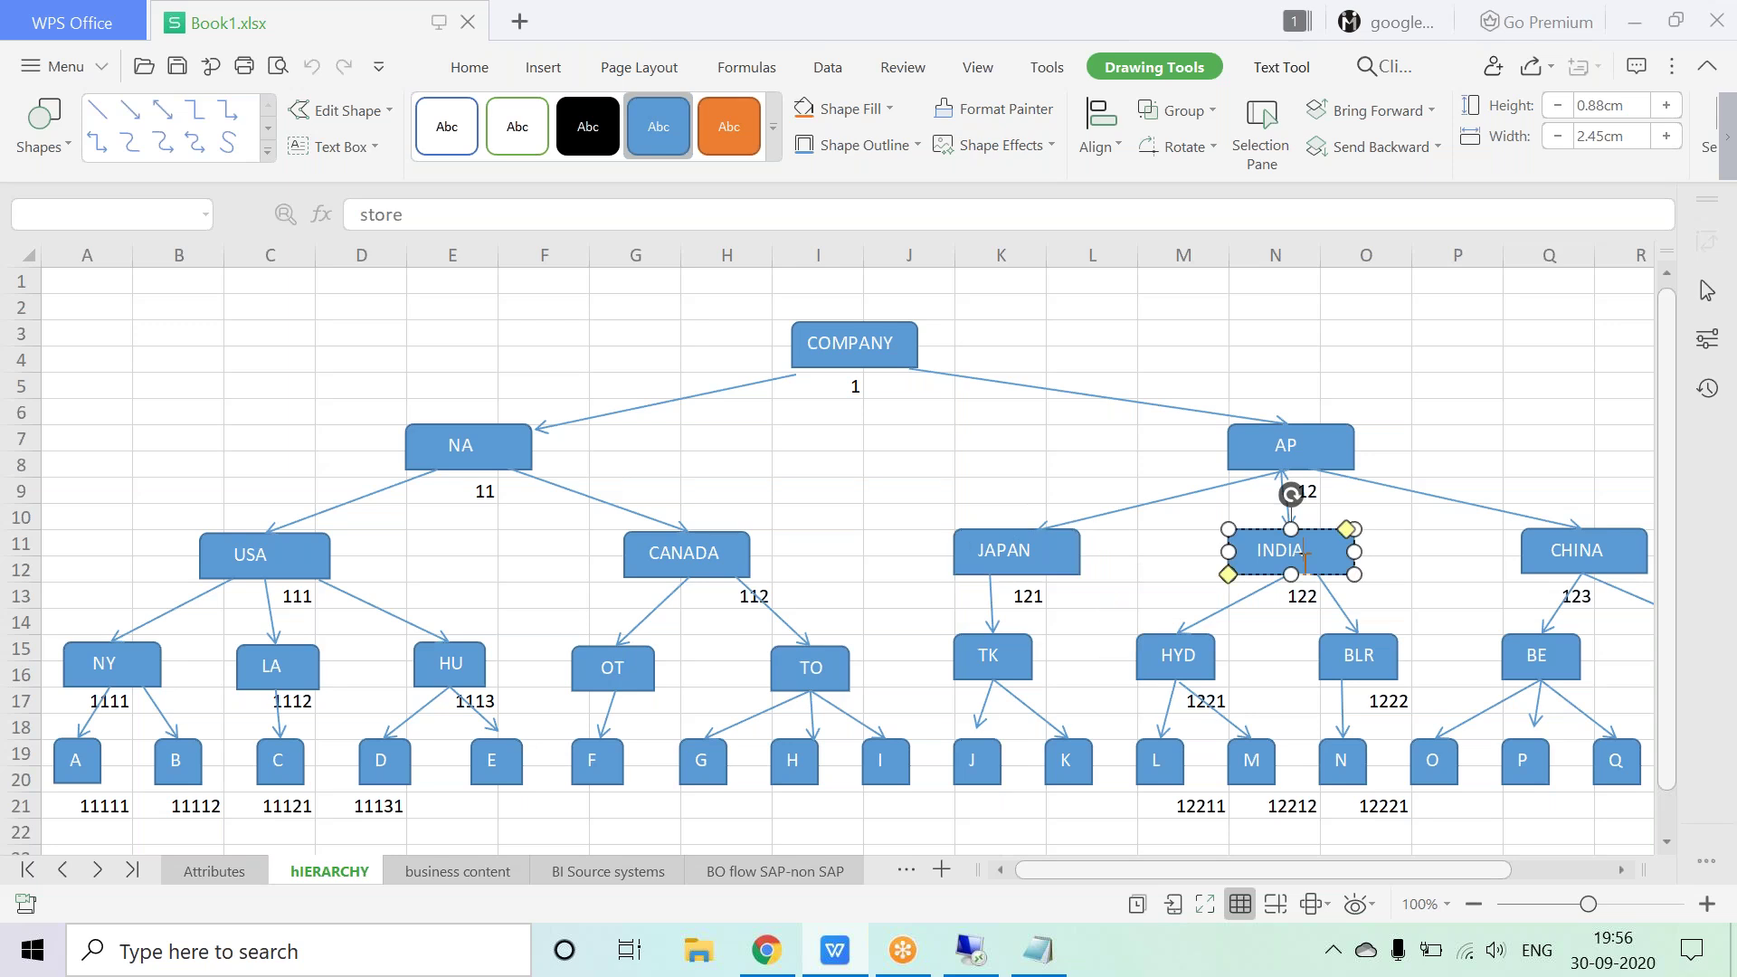
pyautogui.click(1633, 553)
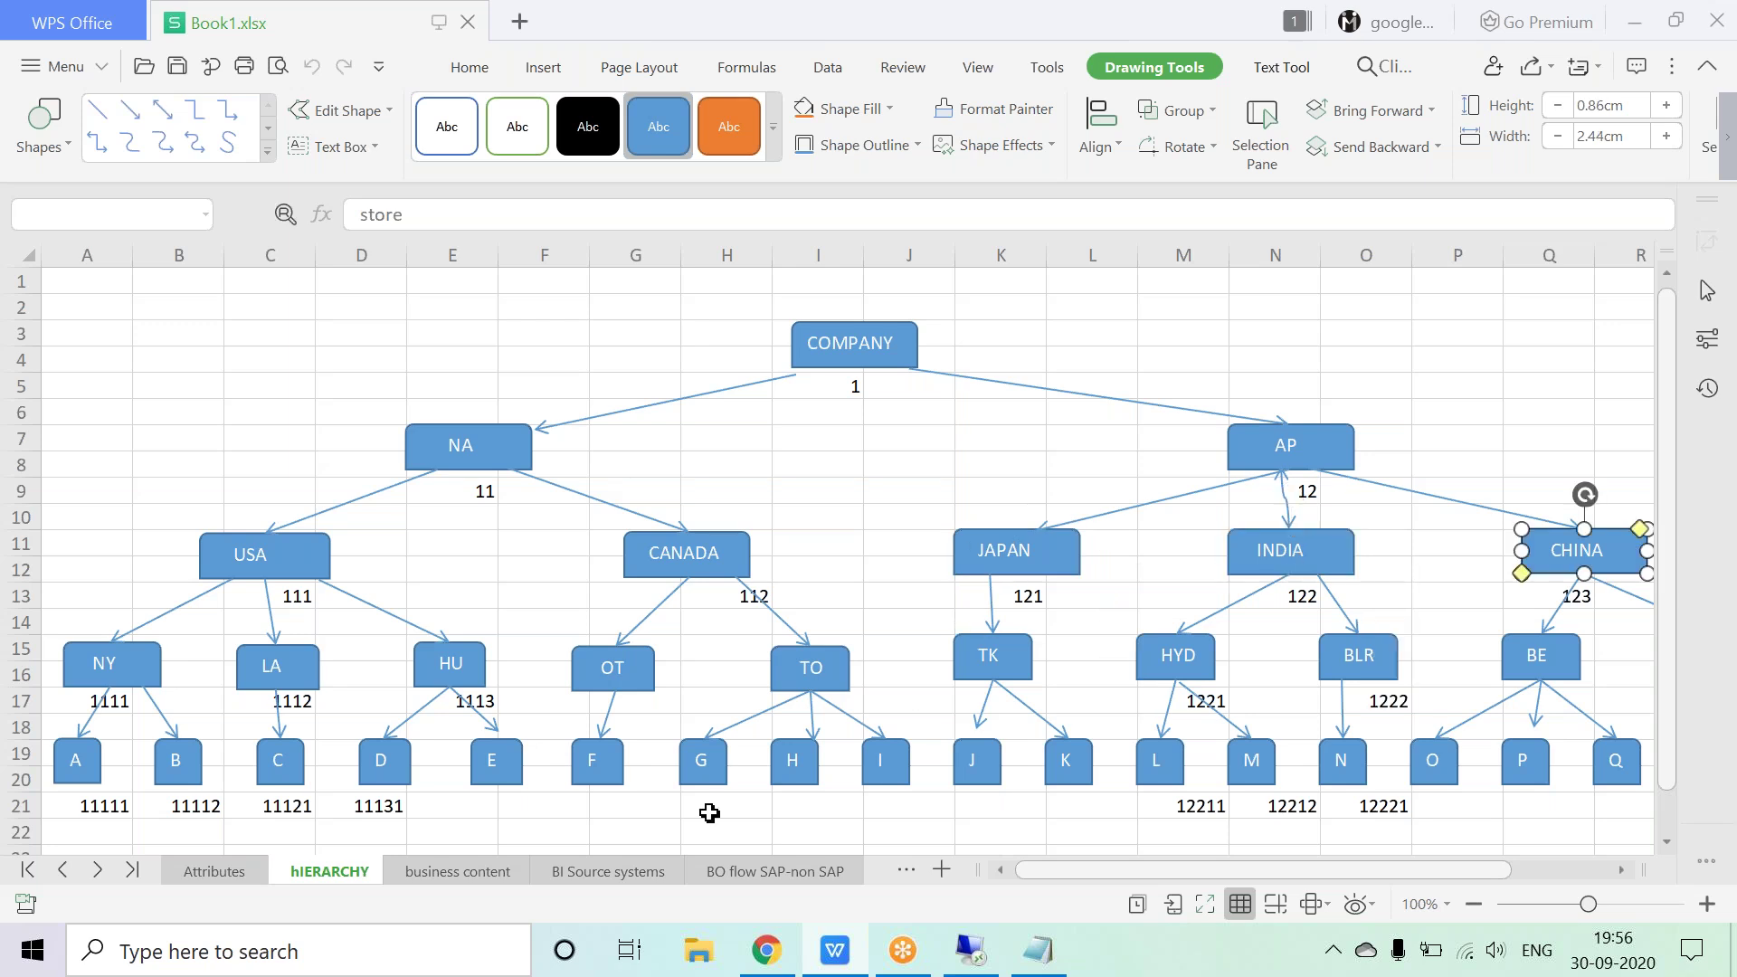
# Step: Examine the USA city nodes NY, LA and HU and their store nodes A to E in the hierarchy diagram
pyautogui.click(115, 680)
pyautogui.click(242, 674)
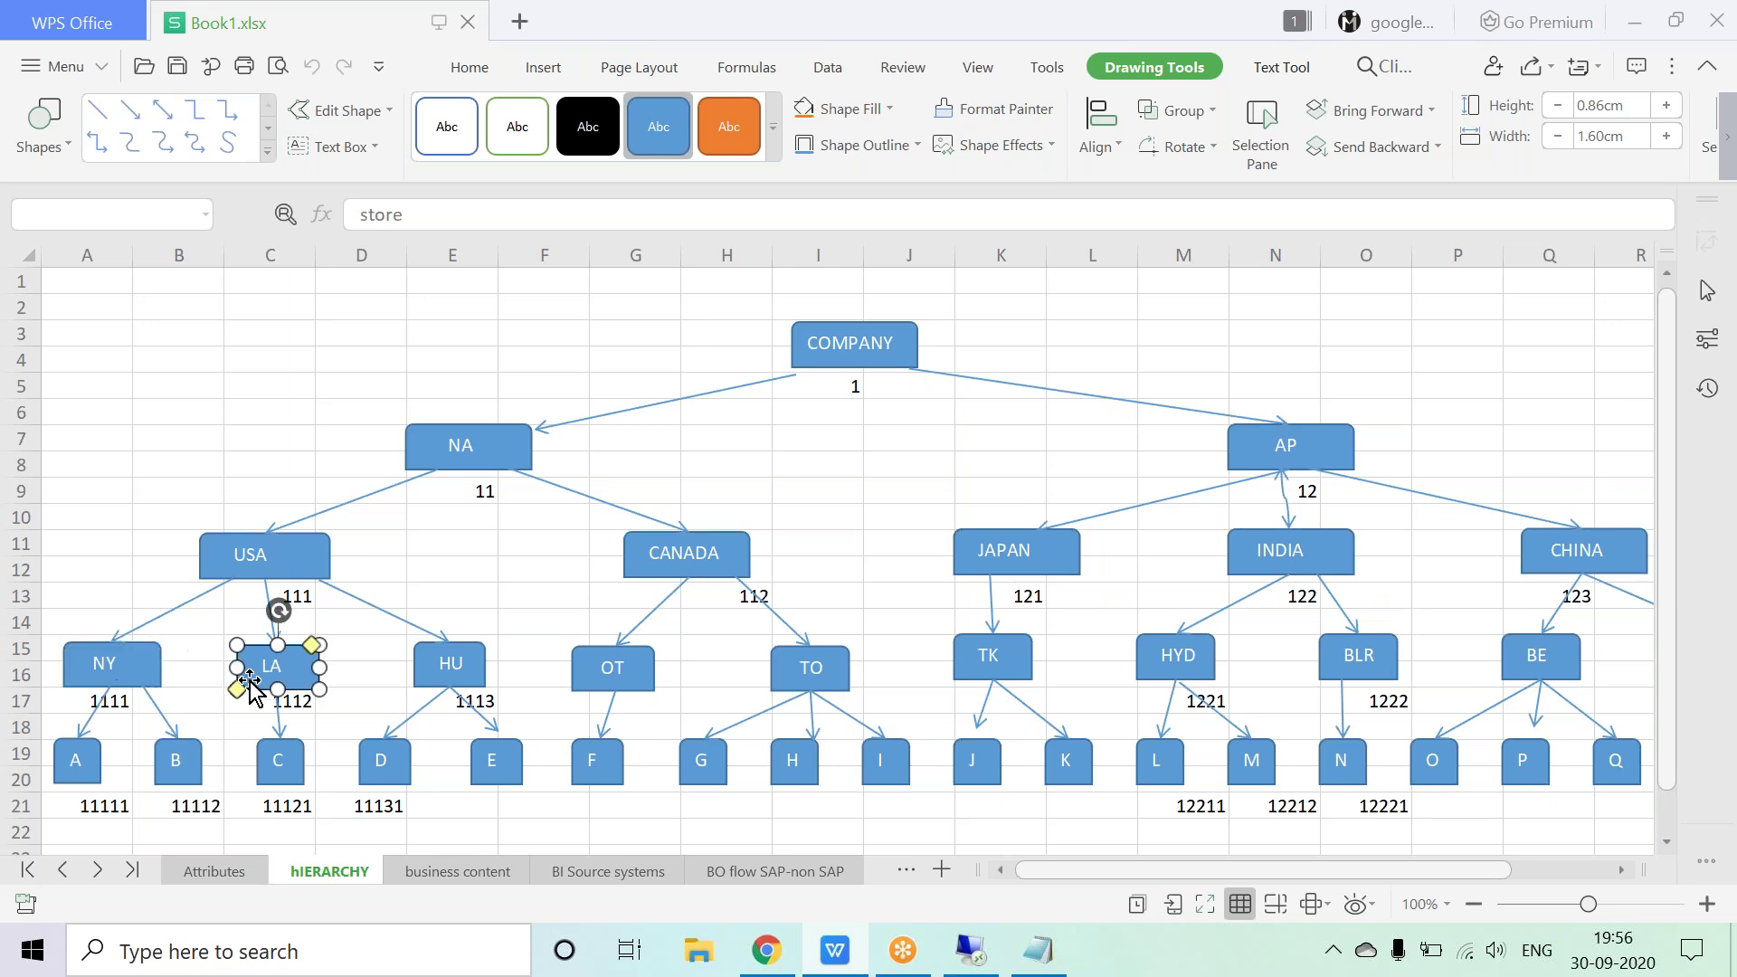
pyautogui.click(466, 674)
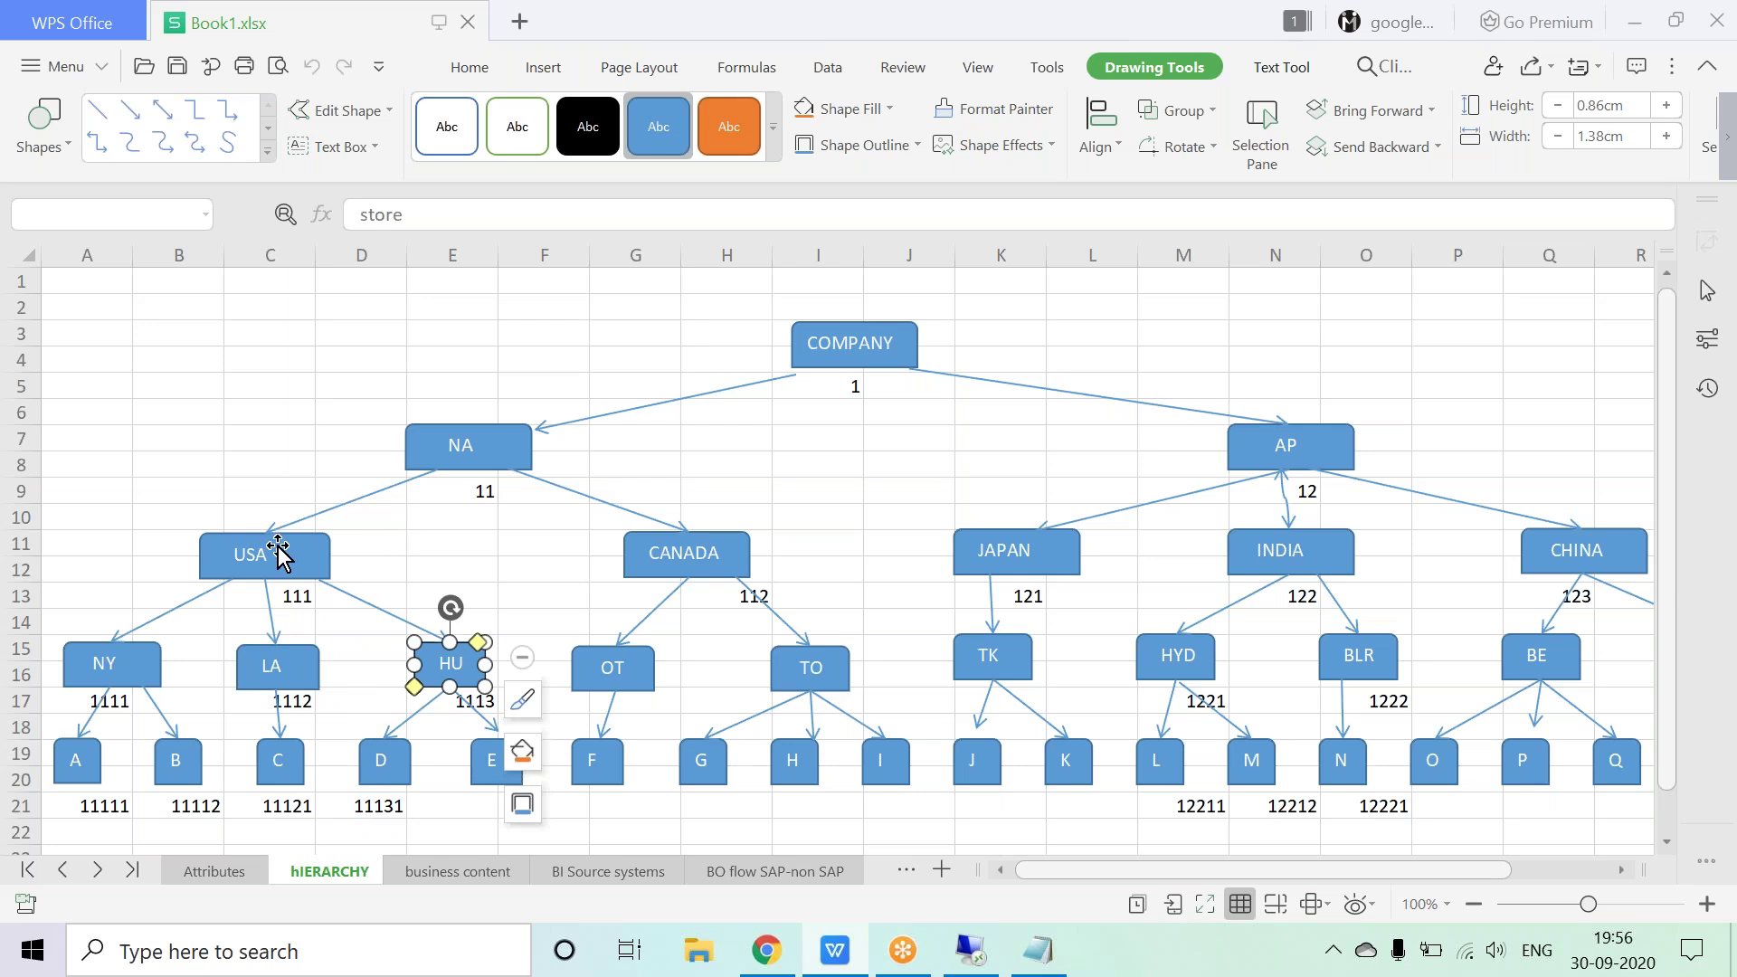
pyautogui.click(78, 756)
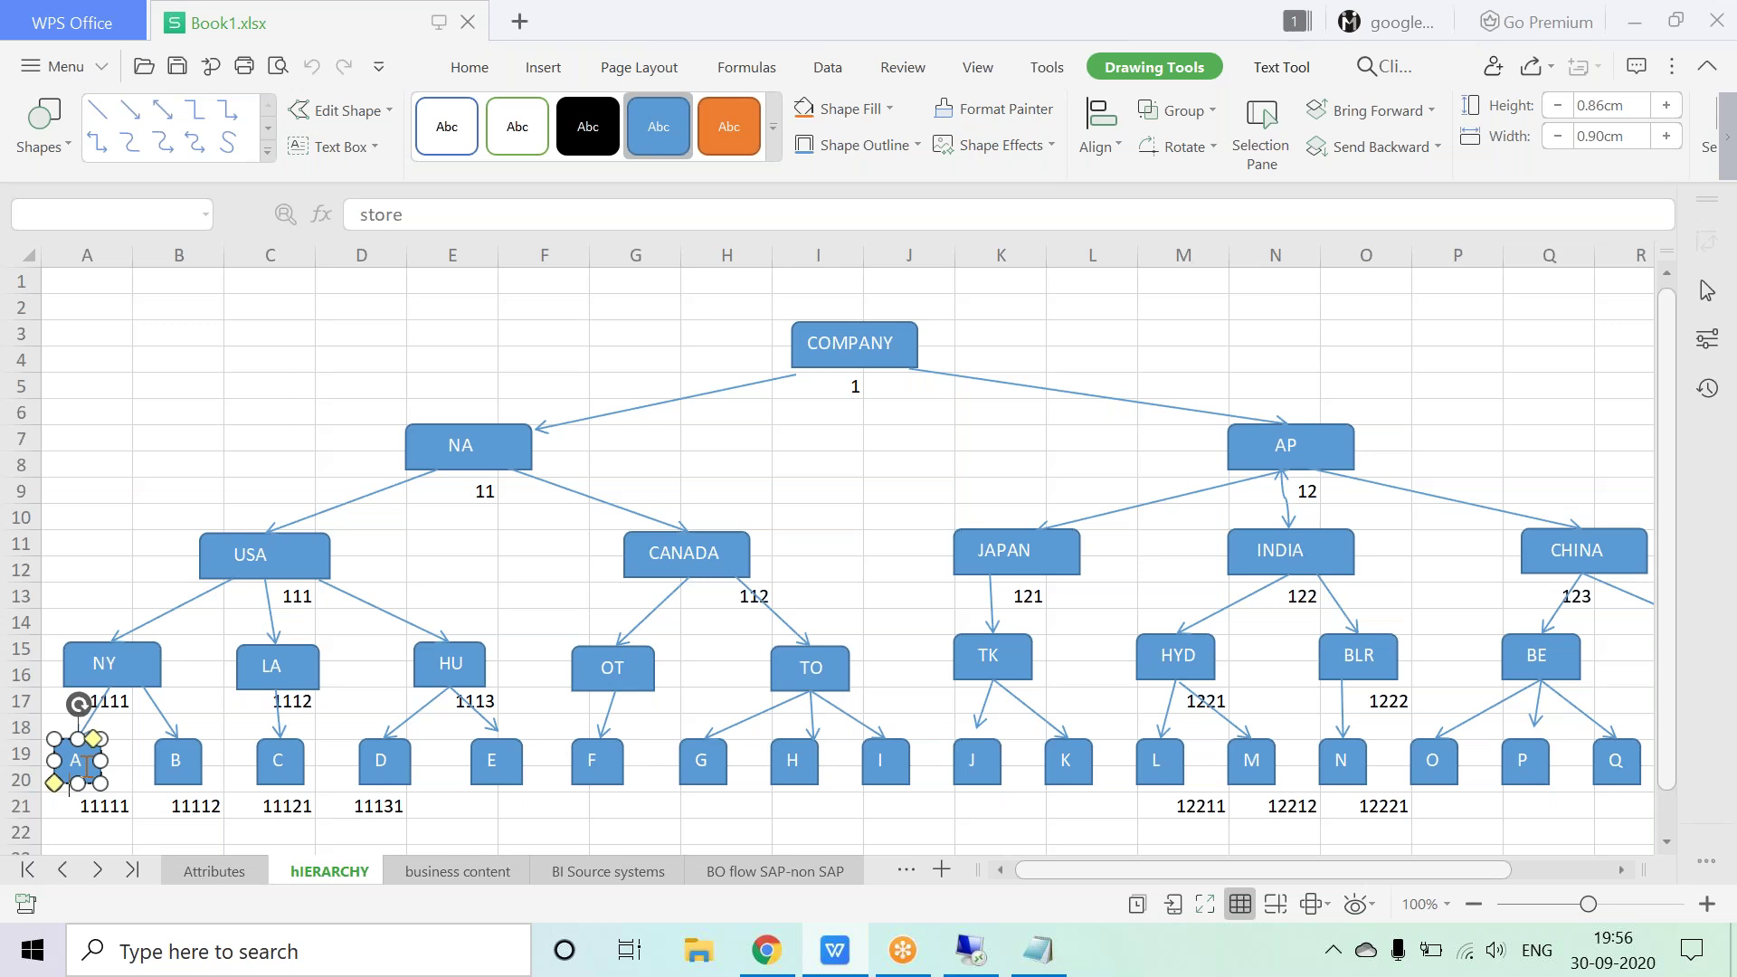
pyautogui.click(178, 764)
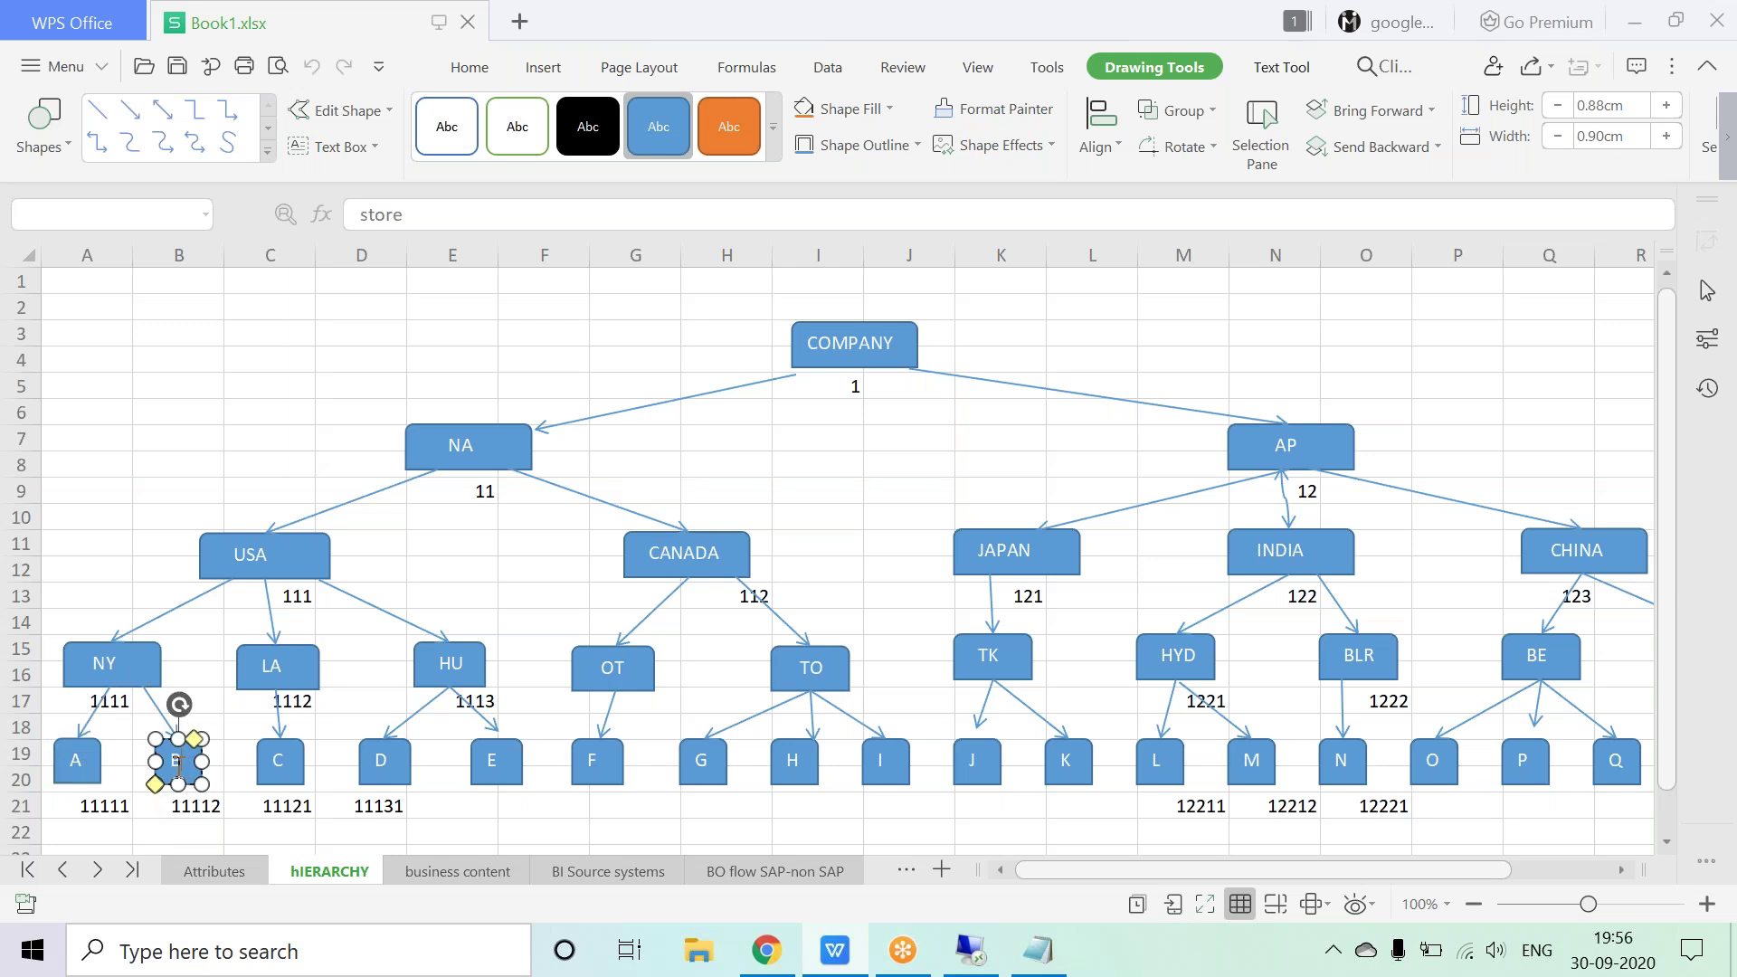
pyautogui.click(279, 762)
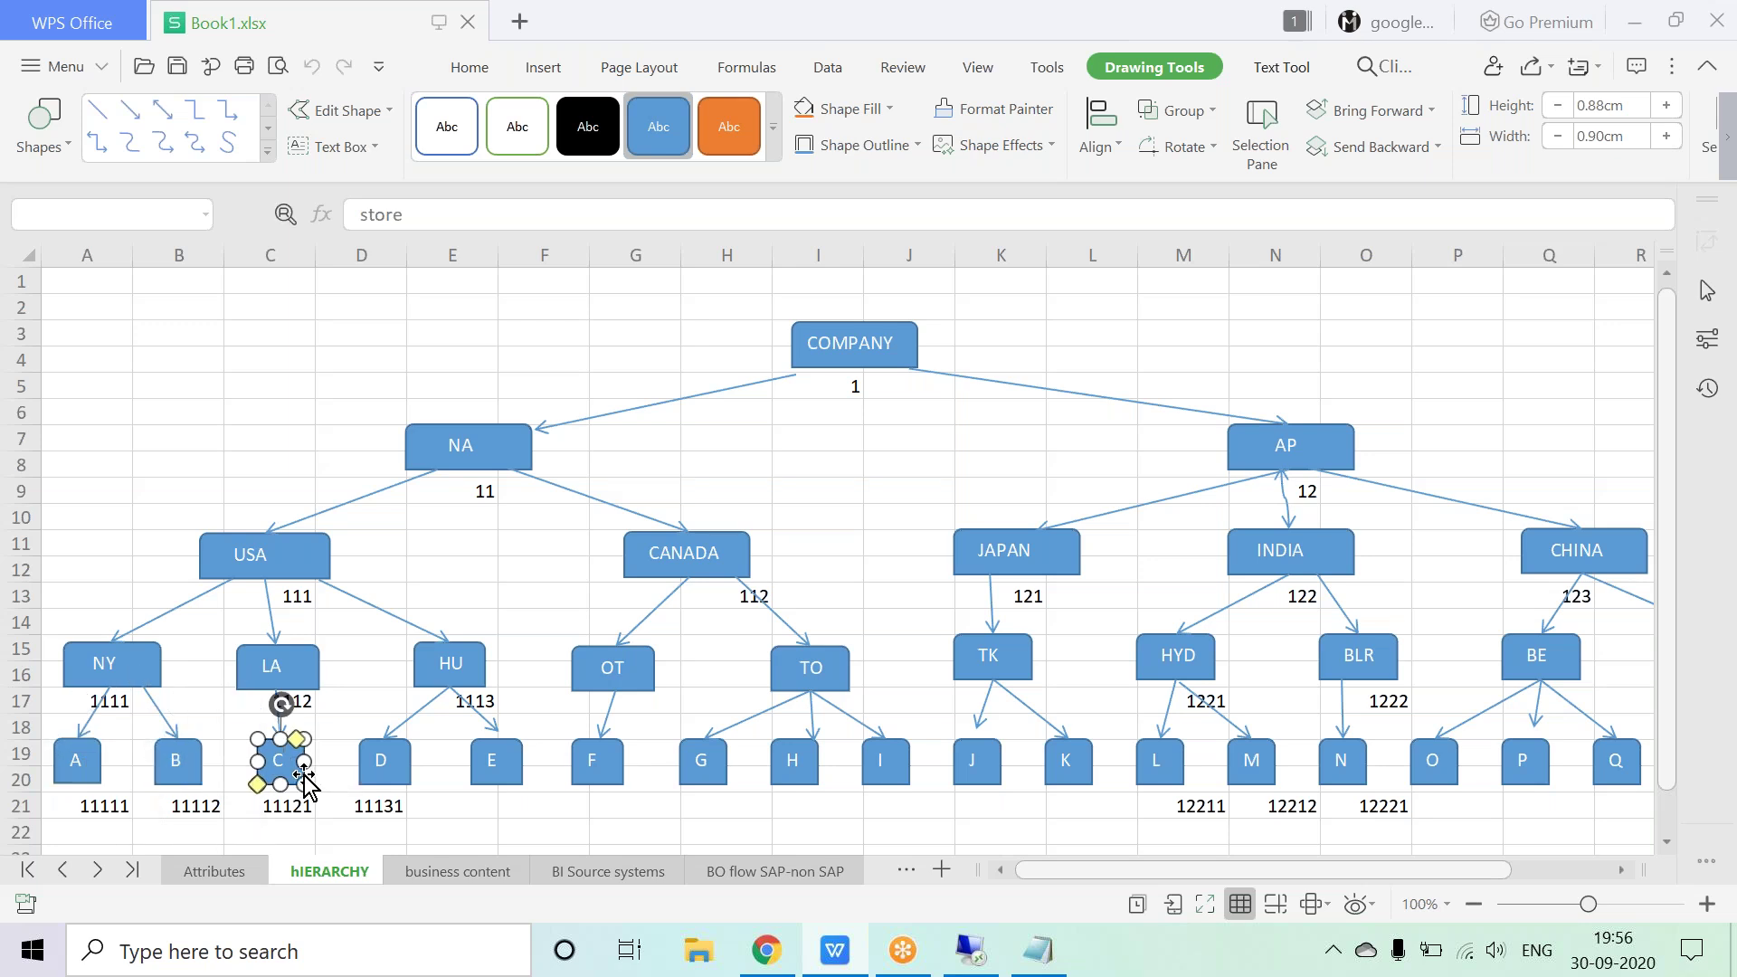
pyautogui.click(388, 765)
pyautogui.click(515, 775)
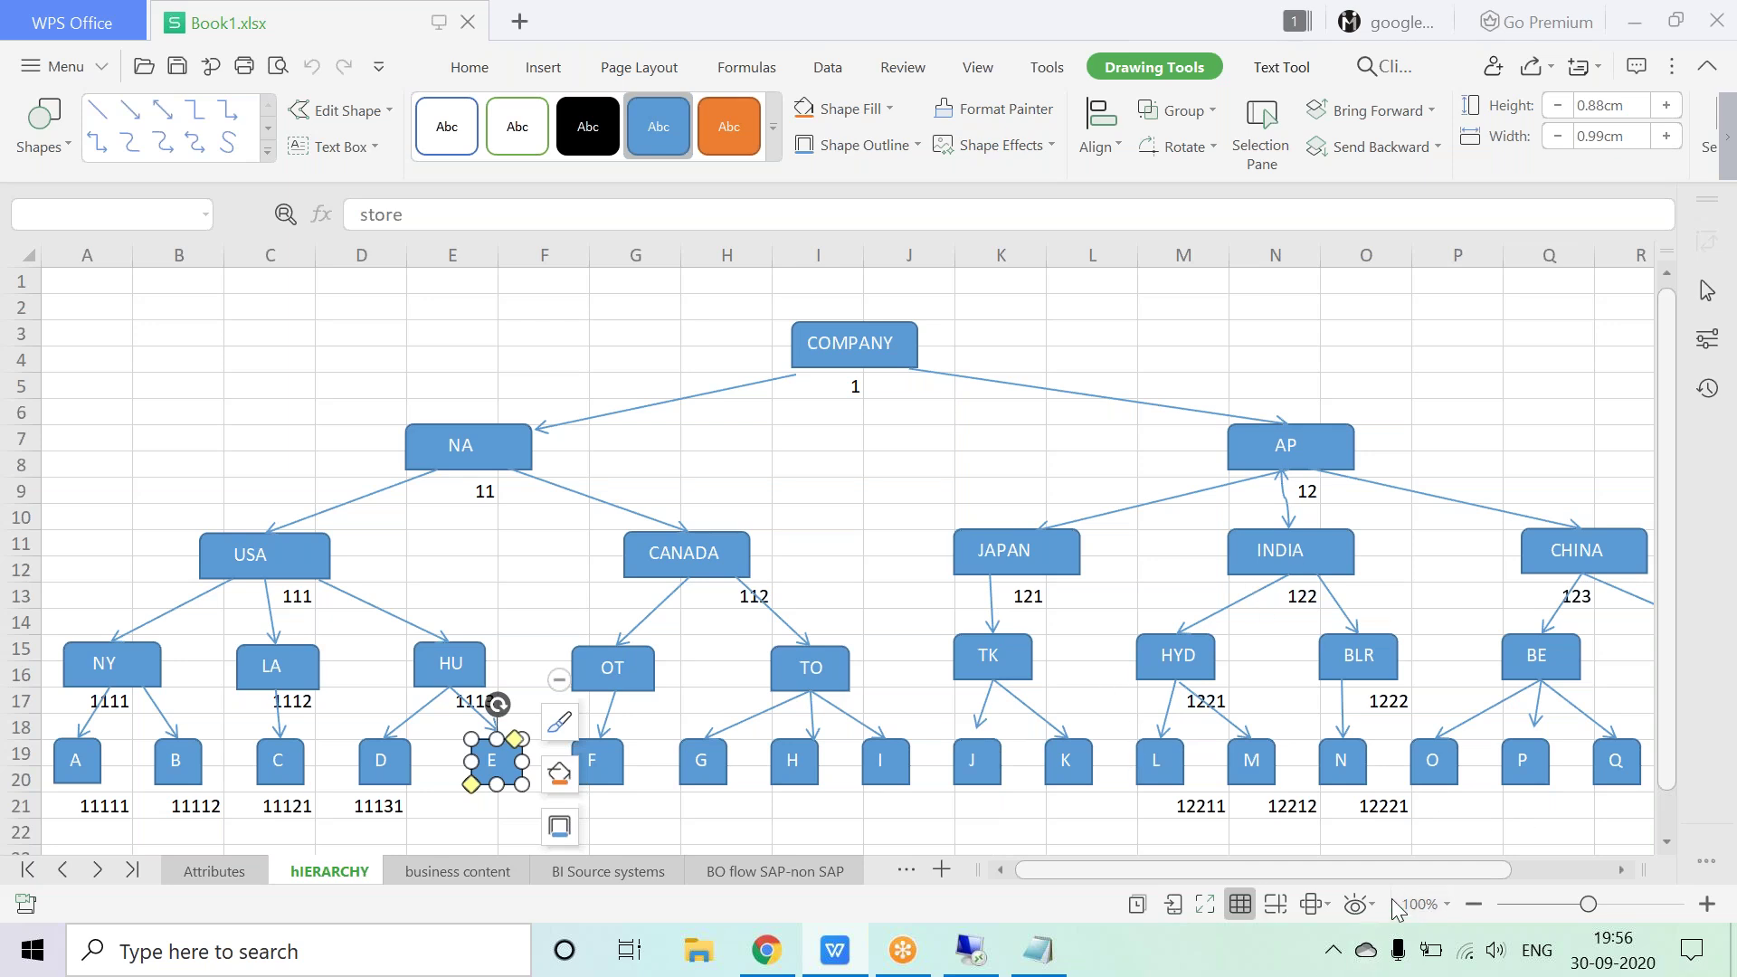
# Step: Examine the level labels REGION, country, city and store in column T, then return to the start of the diagram
pyautogui.moveTo(1379, 872); pyautogui.dragTo(1484, 867)
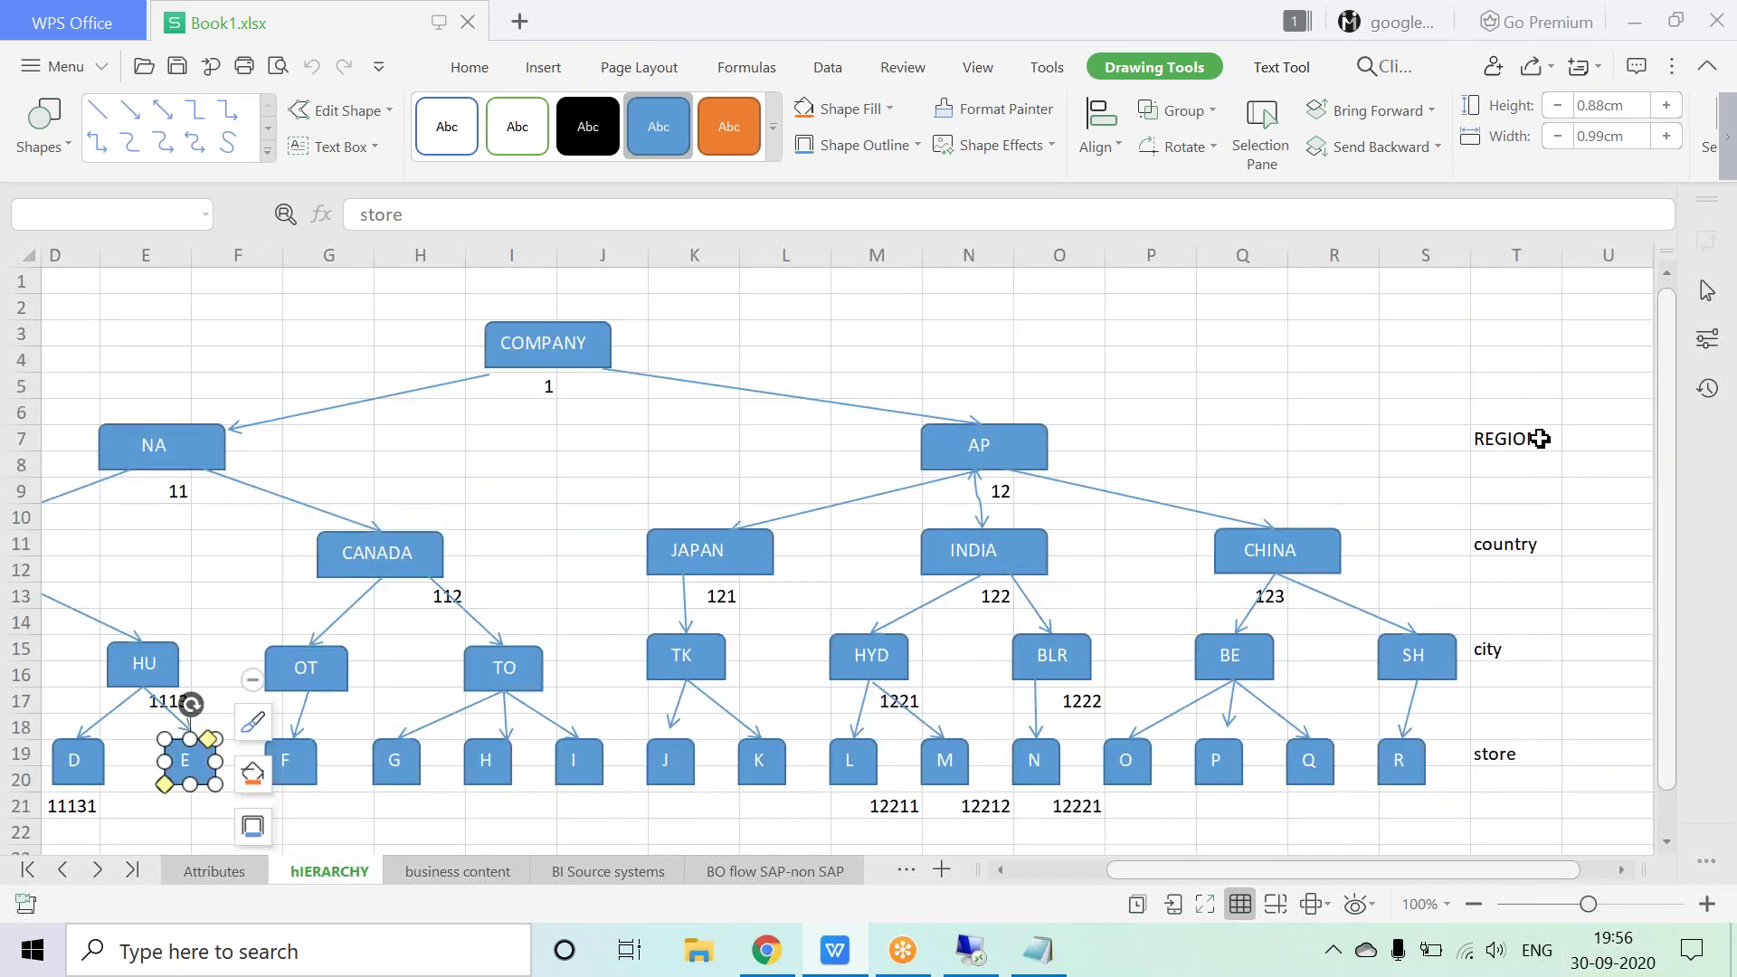
pyautogui.click(1533, 331)
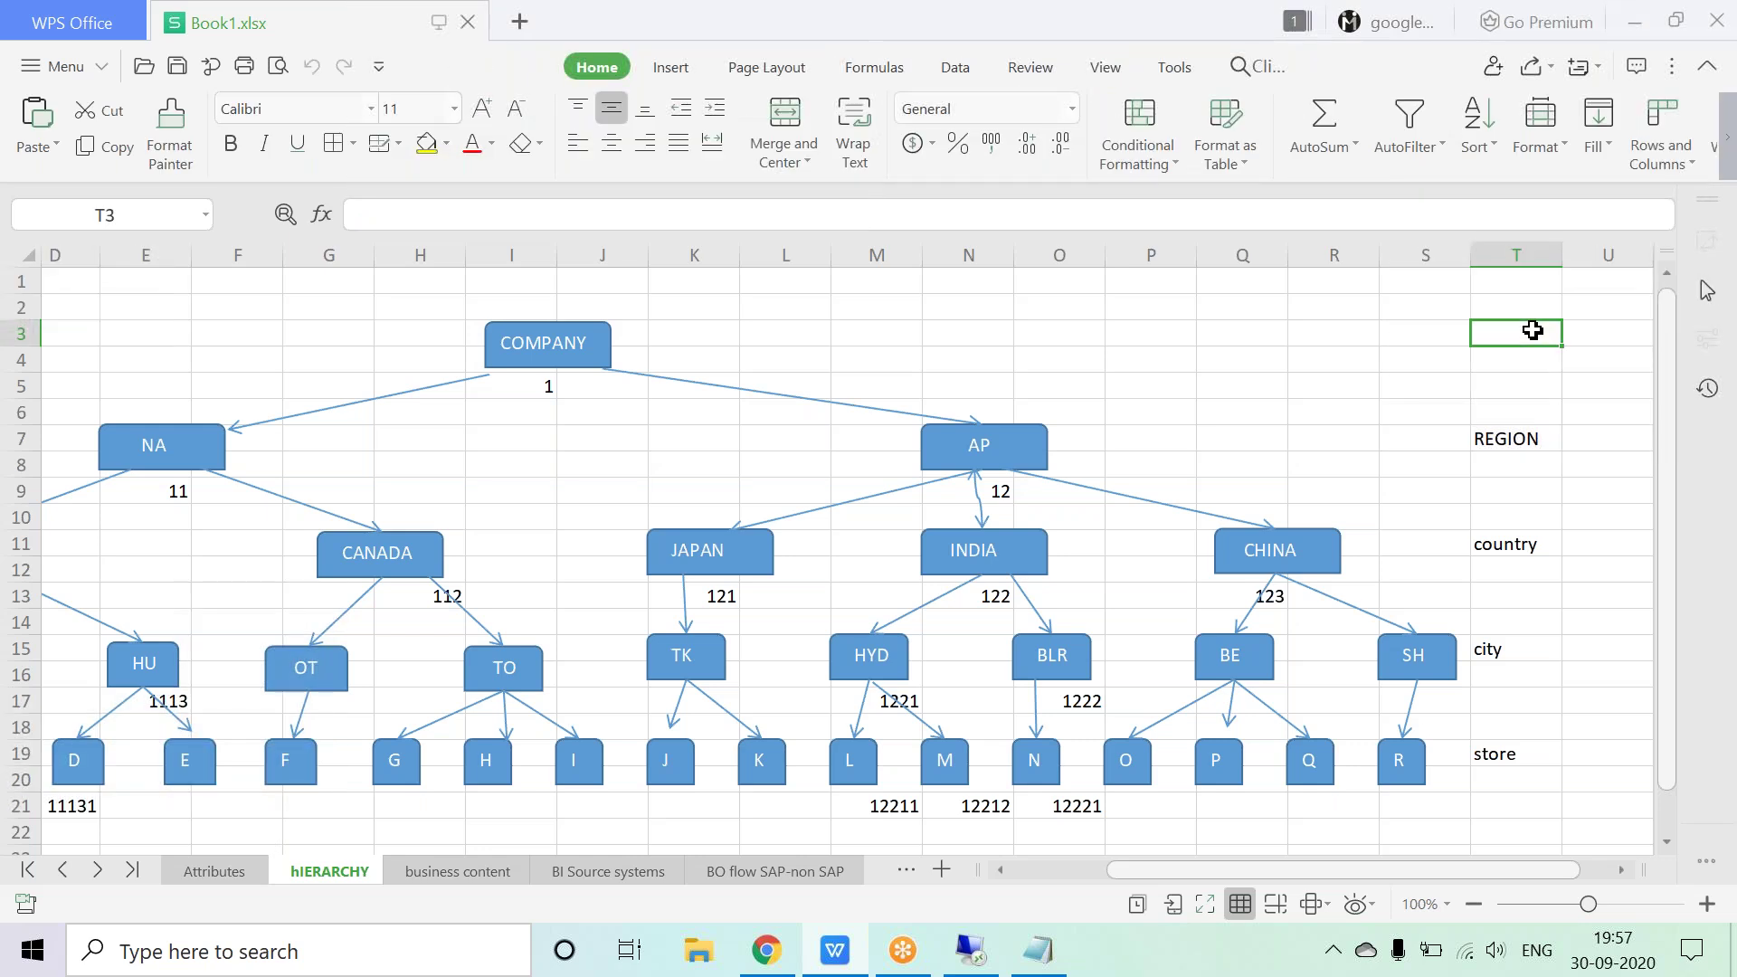
pyautogui.click(1531, 440)
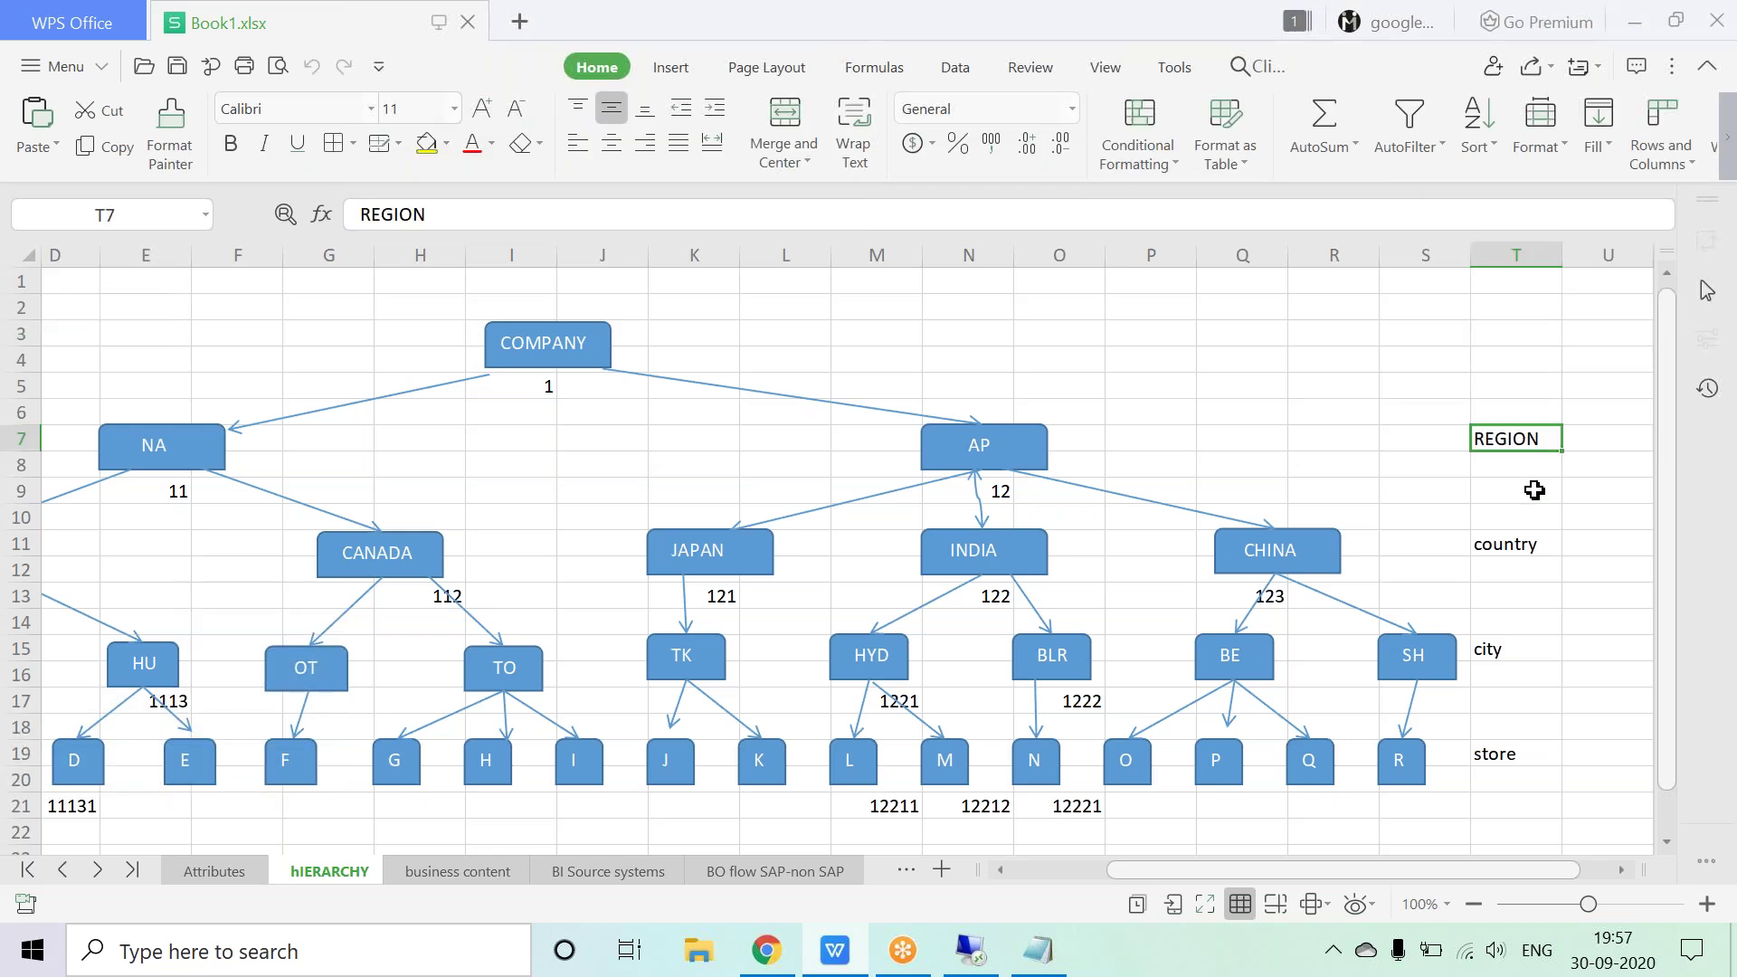
pyautogui.click(1536, 546)
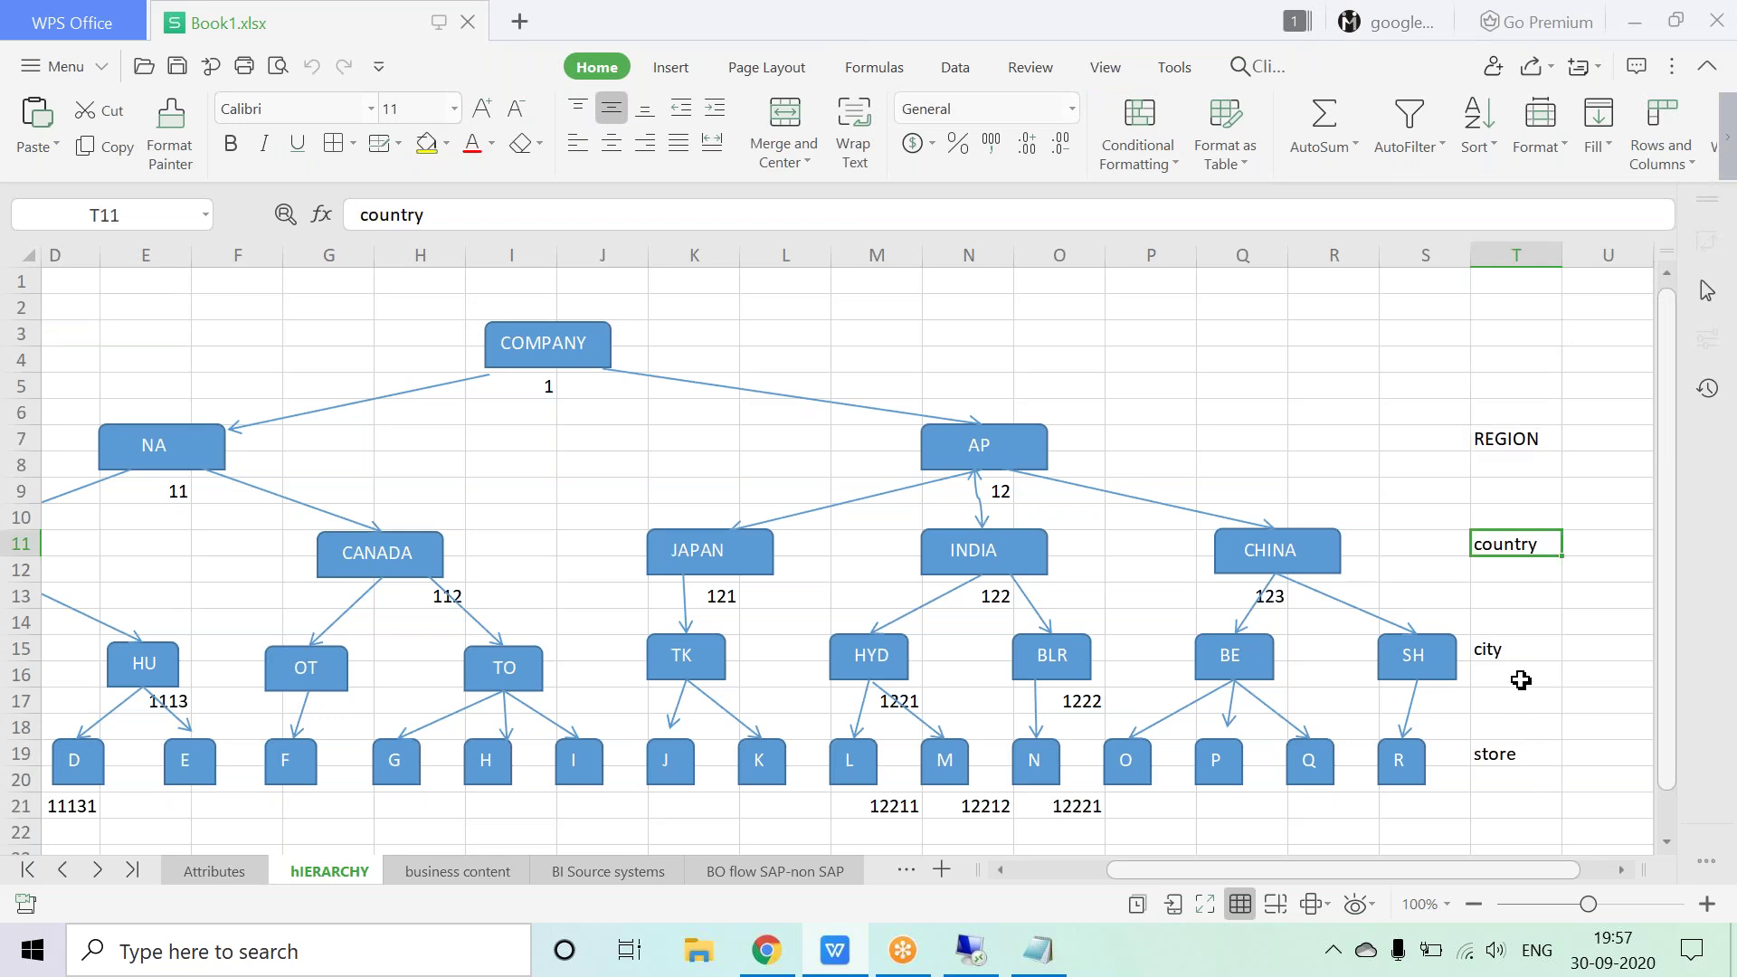
pyautogui.click(1508, 653)
pyautogui.click(1537, 747)
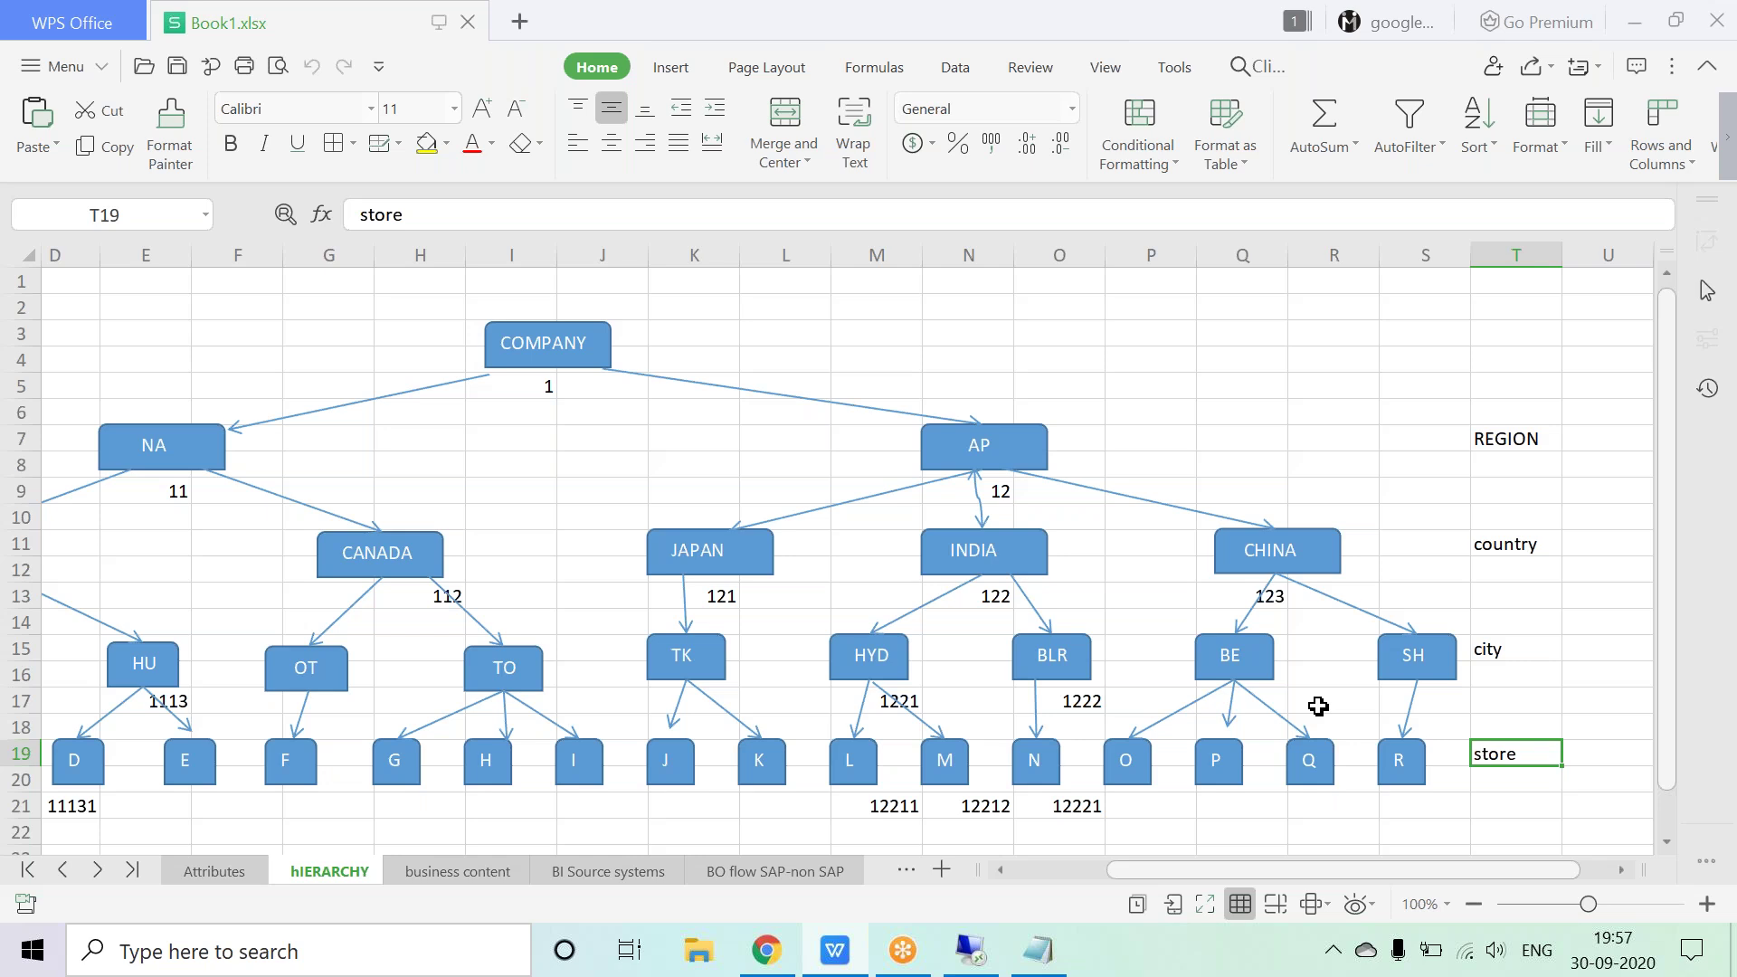
pyautogui.click(1049, 871)
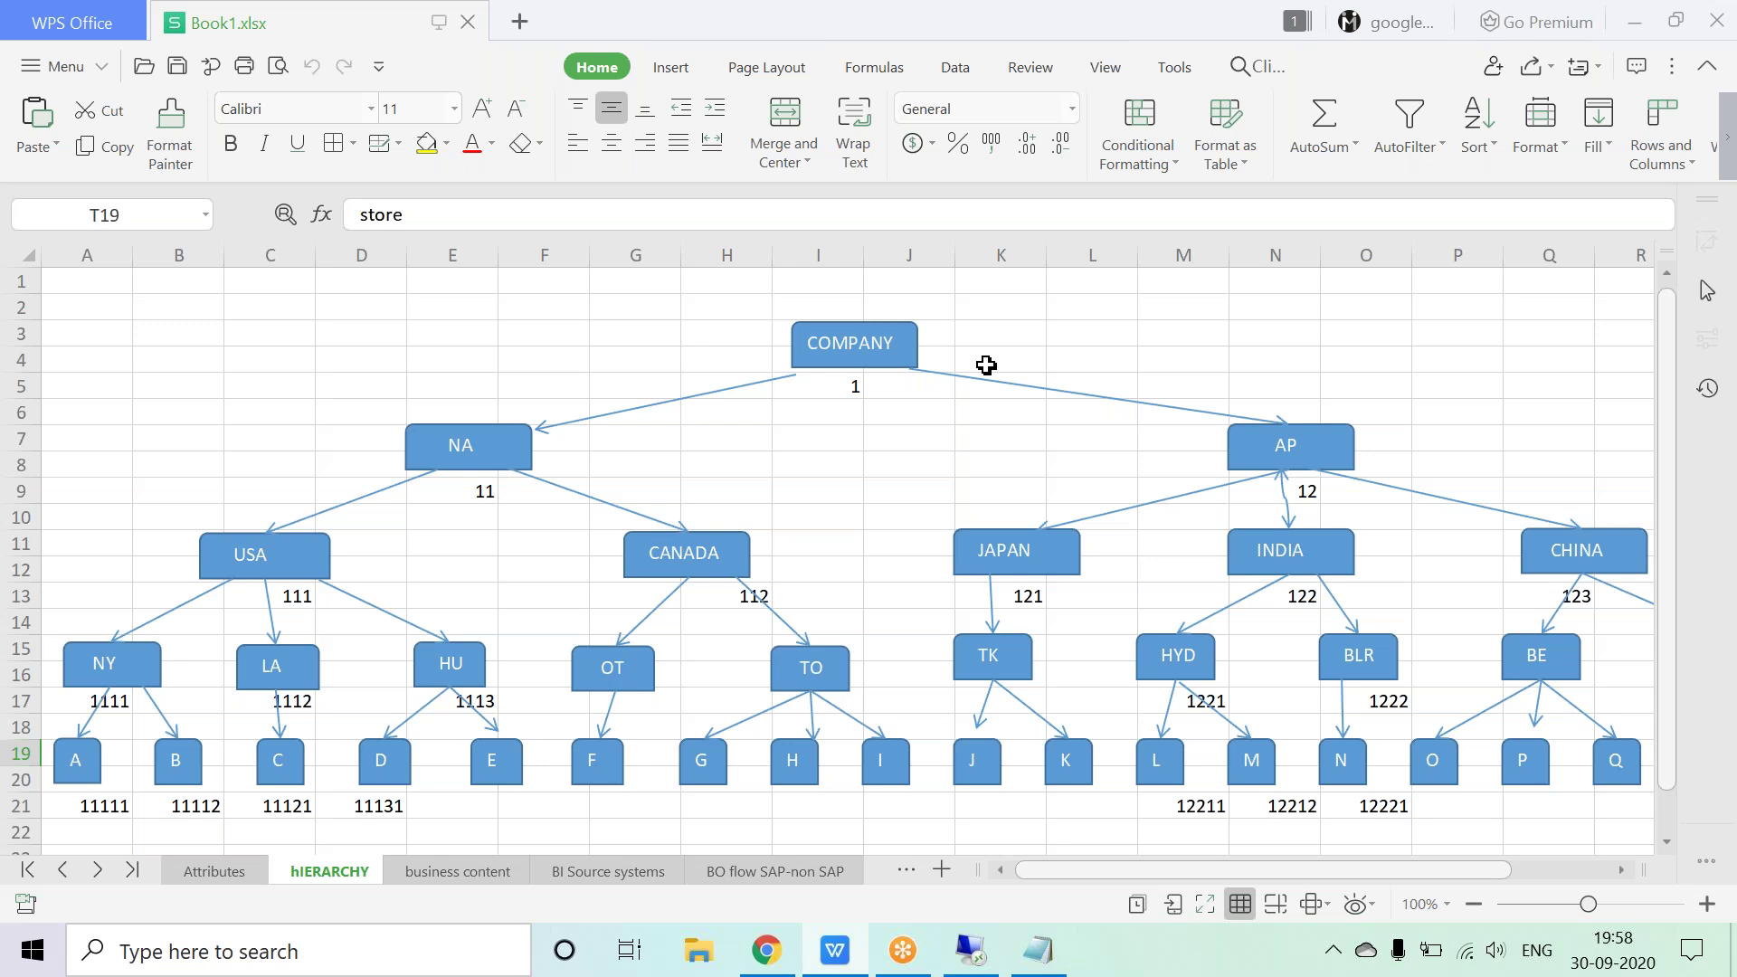
# Step: Switch to the remote SAP HANA Studio session and examine the country, city and region columns in the Semantics of ZATR_CUSTOMER_MD
pyautogui.click(966, 958)
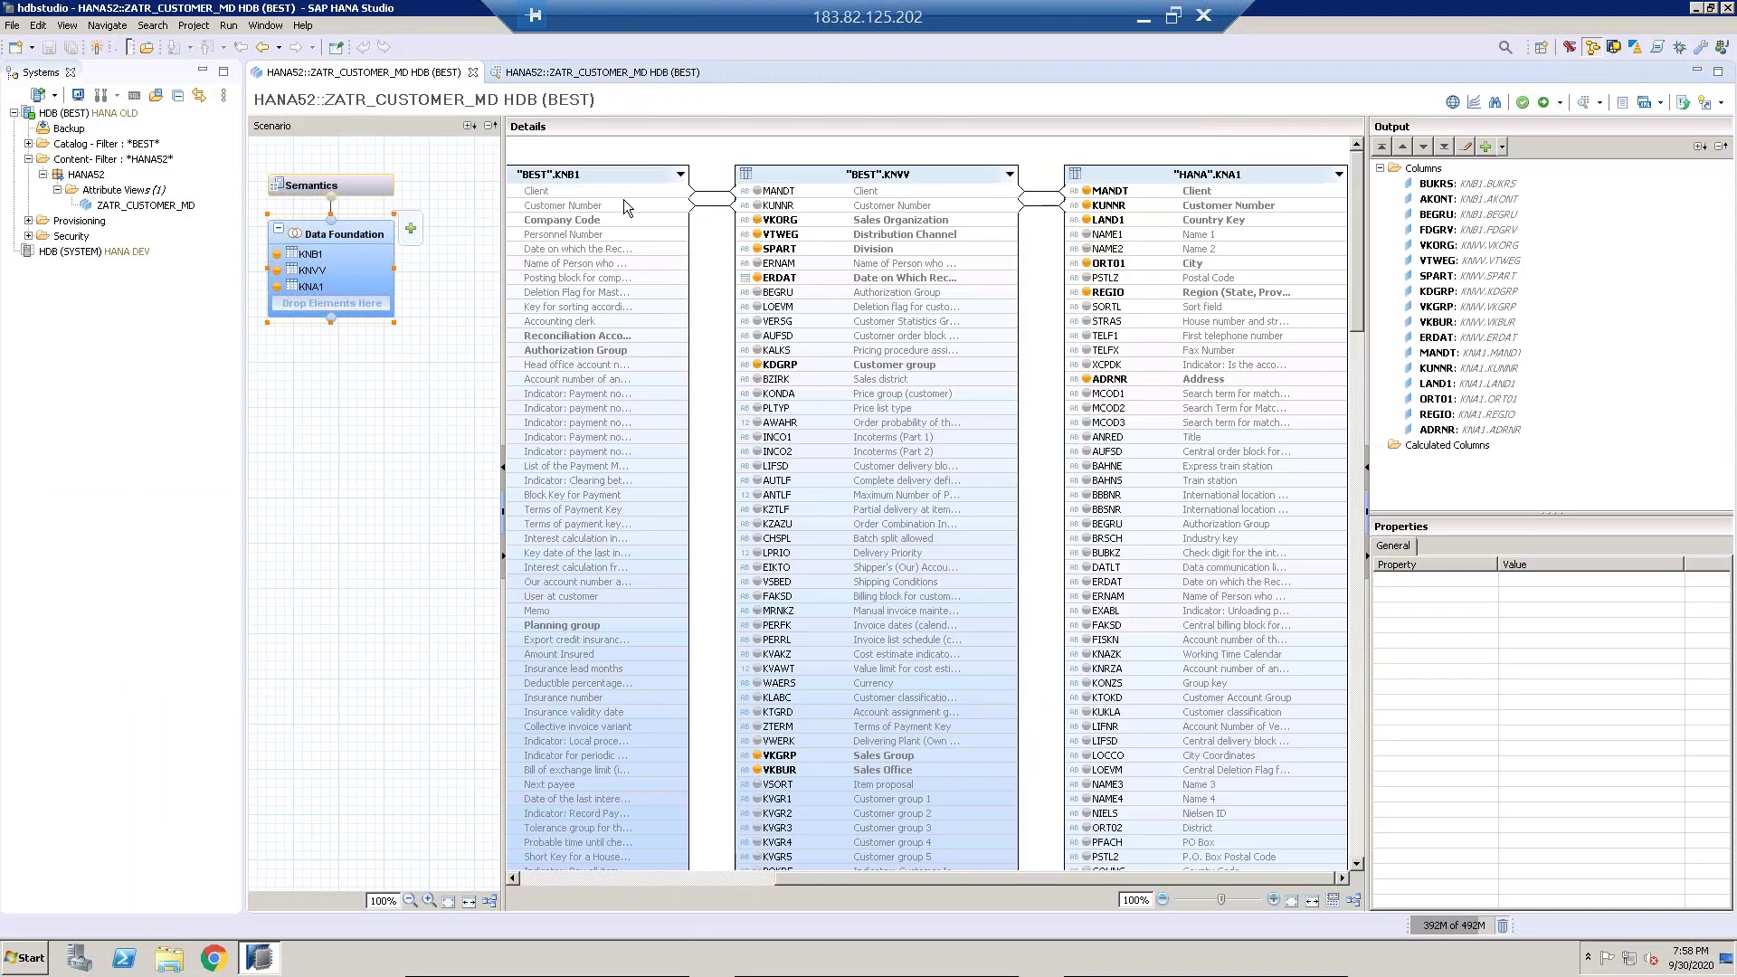
pyautogui.click(333, 188)
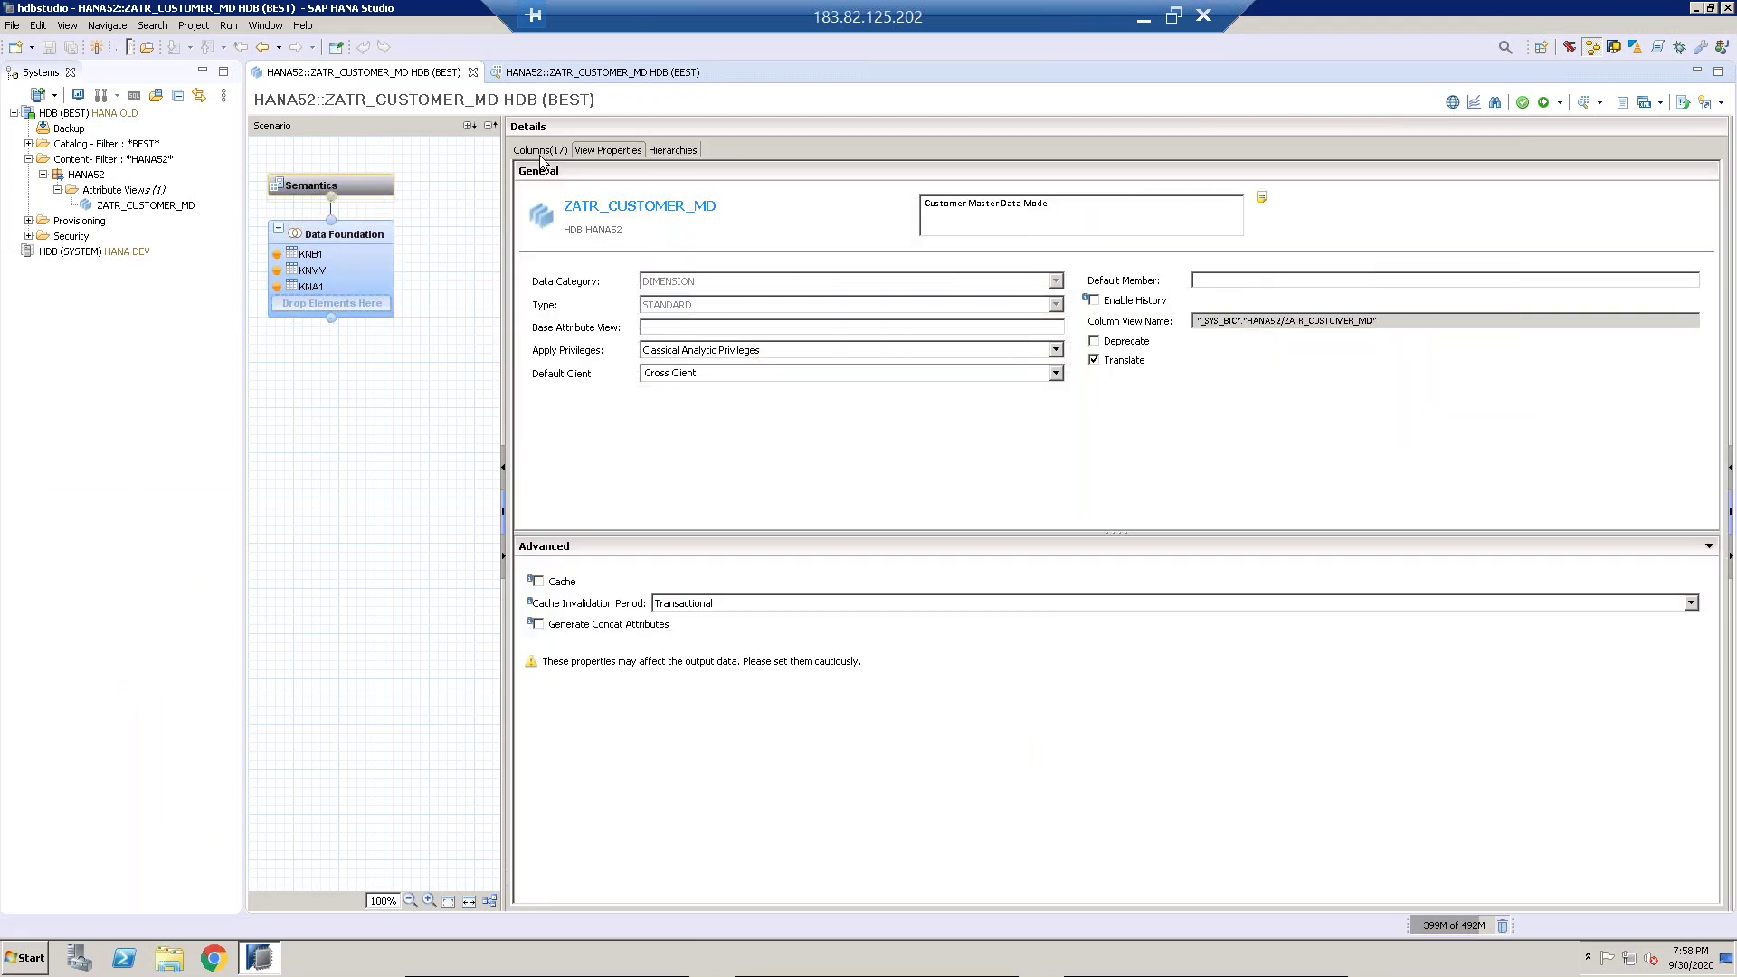
pyautogui.click(540, 151)
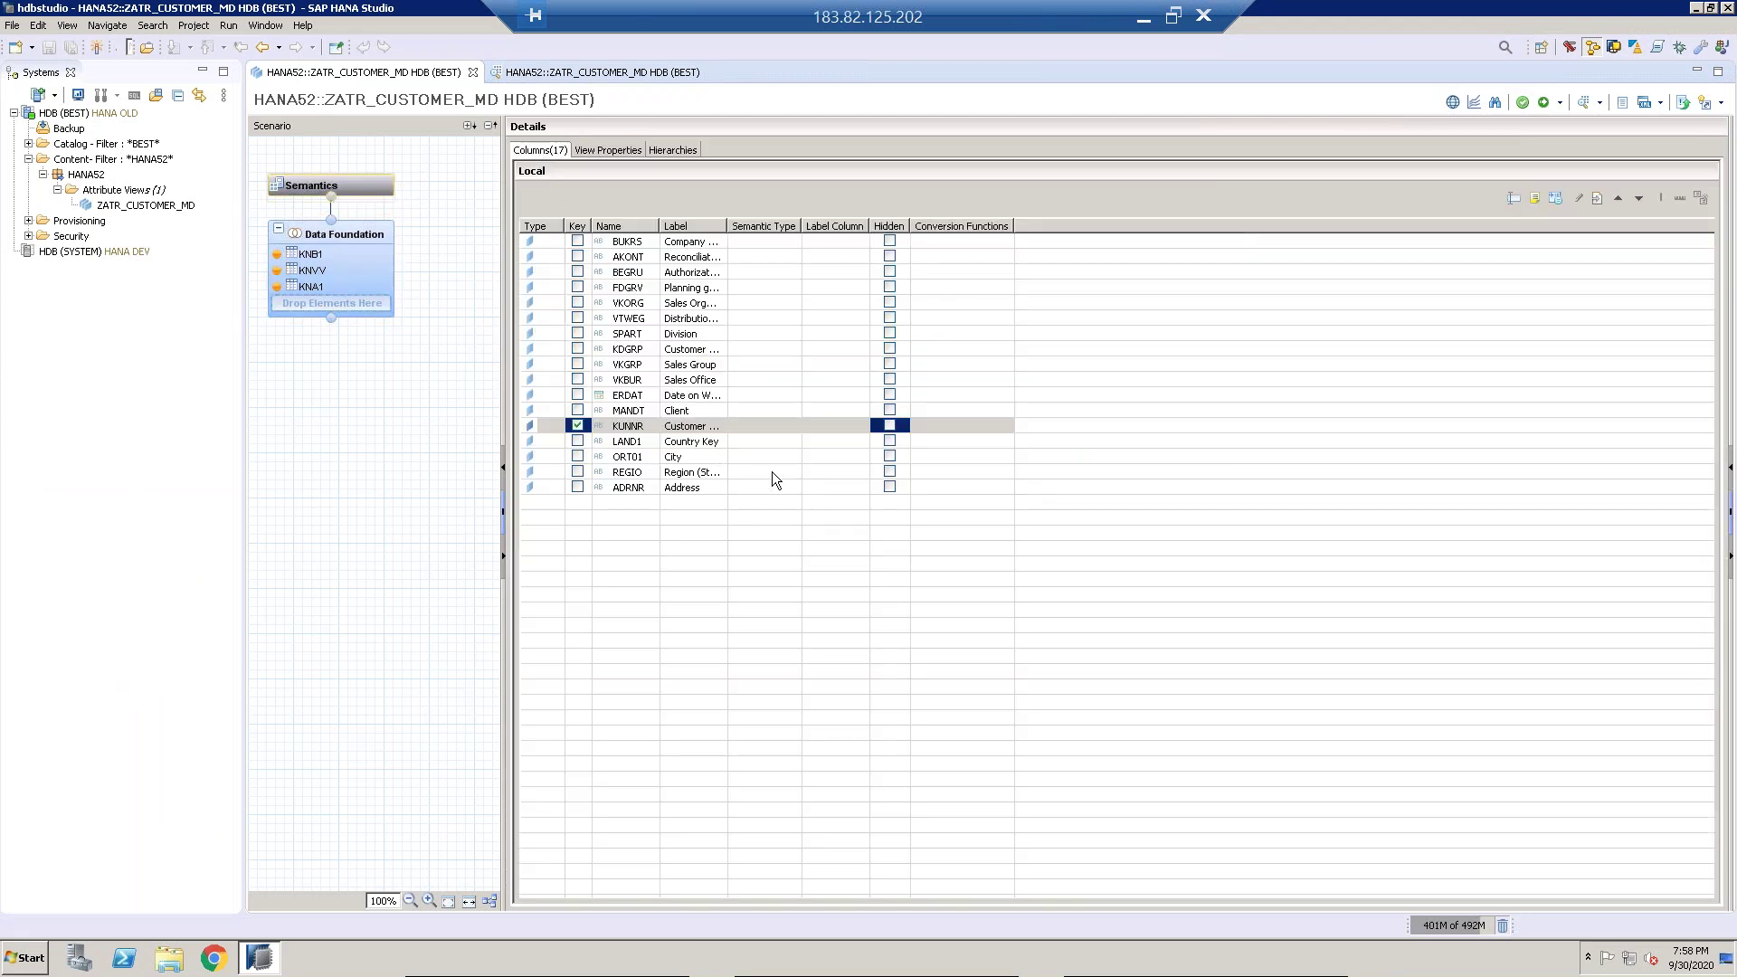
pyautogui.click(697, 444)
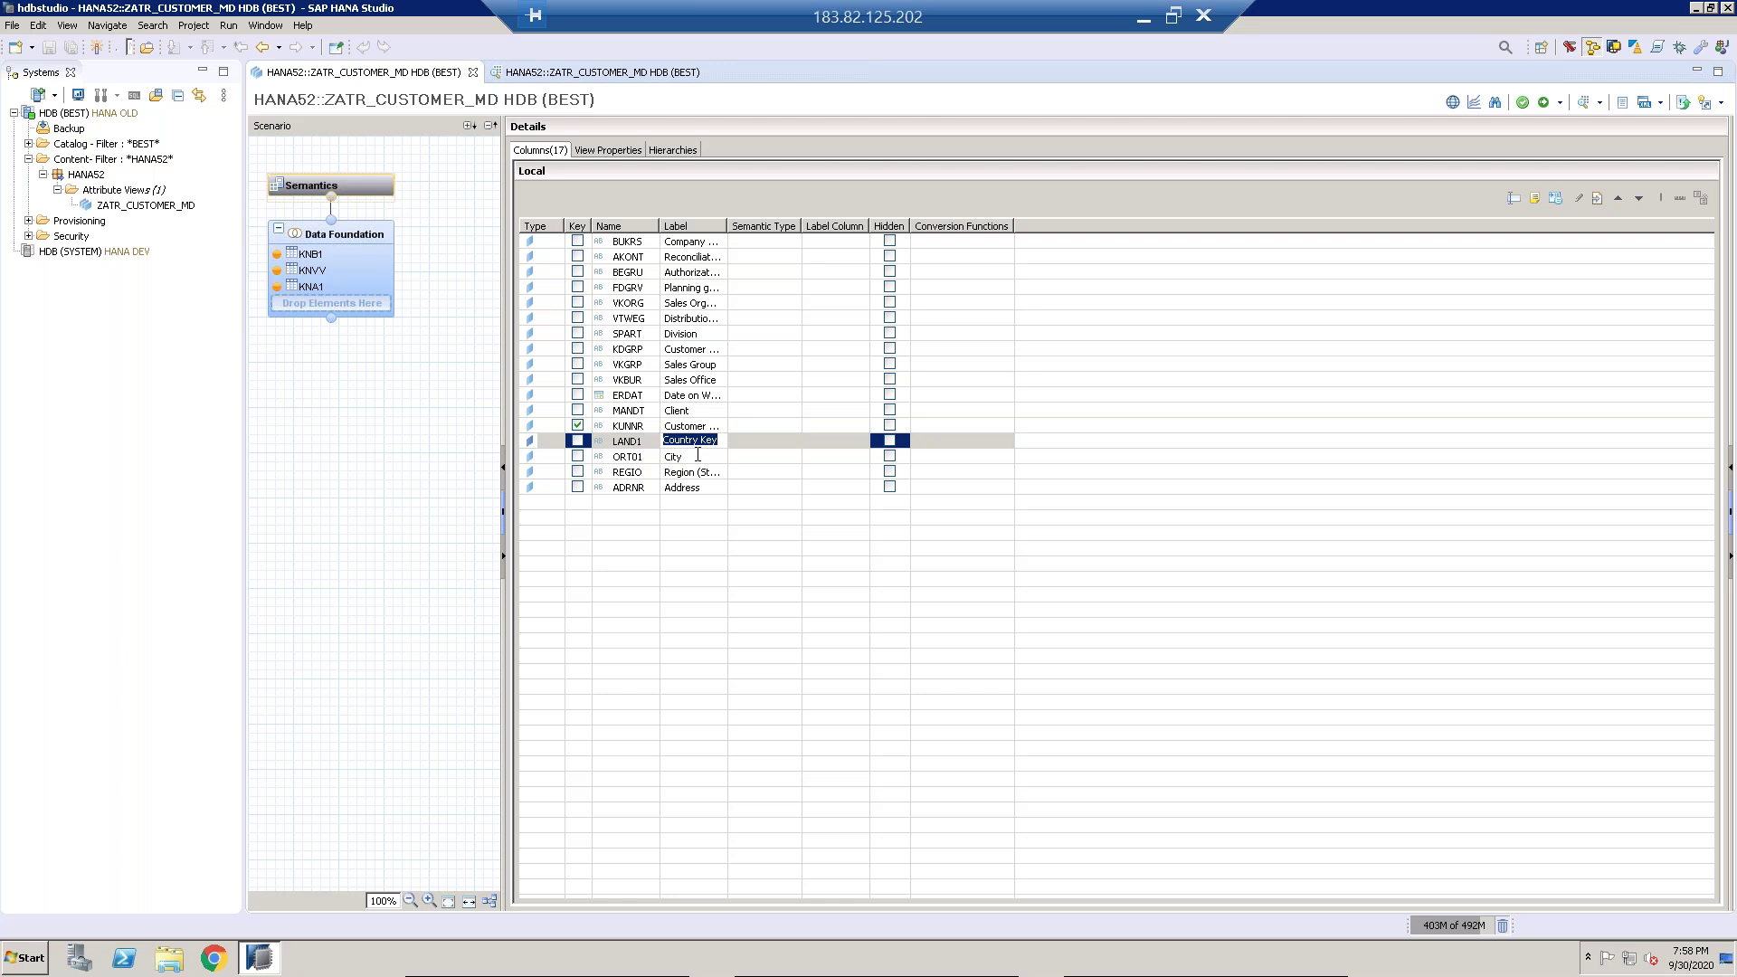
pyautogui.click(698, 455)
pyautogui.click(701, 471)
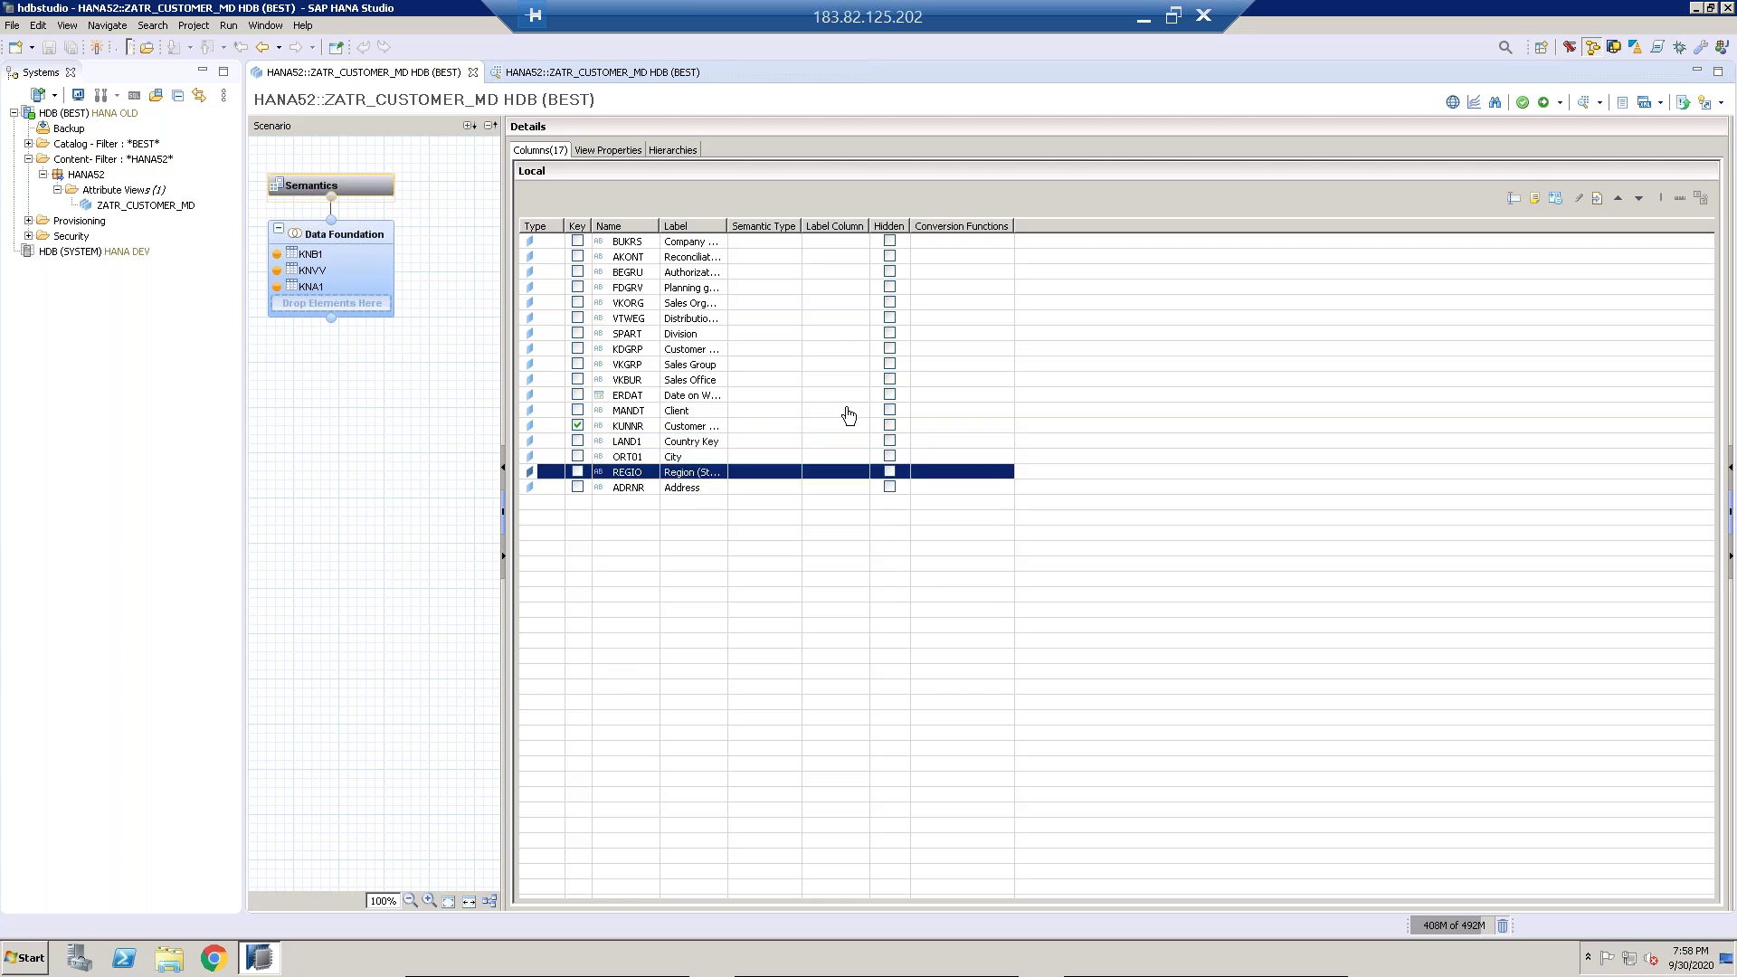
pyautogui.click(688, 441)
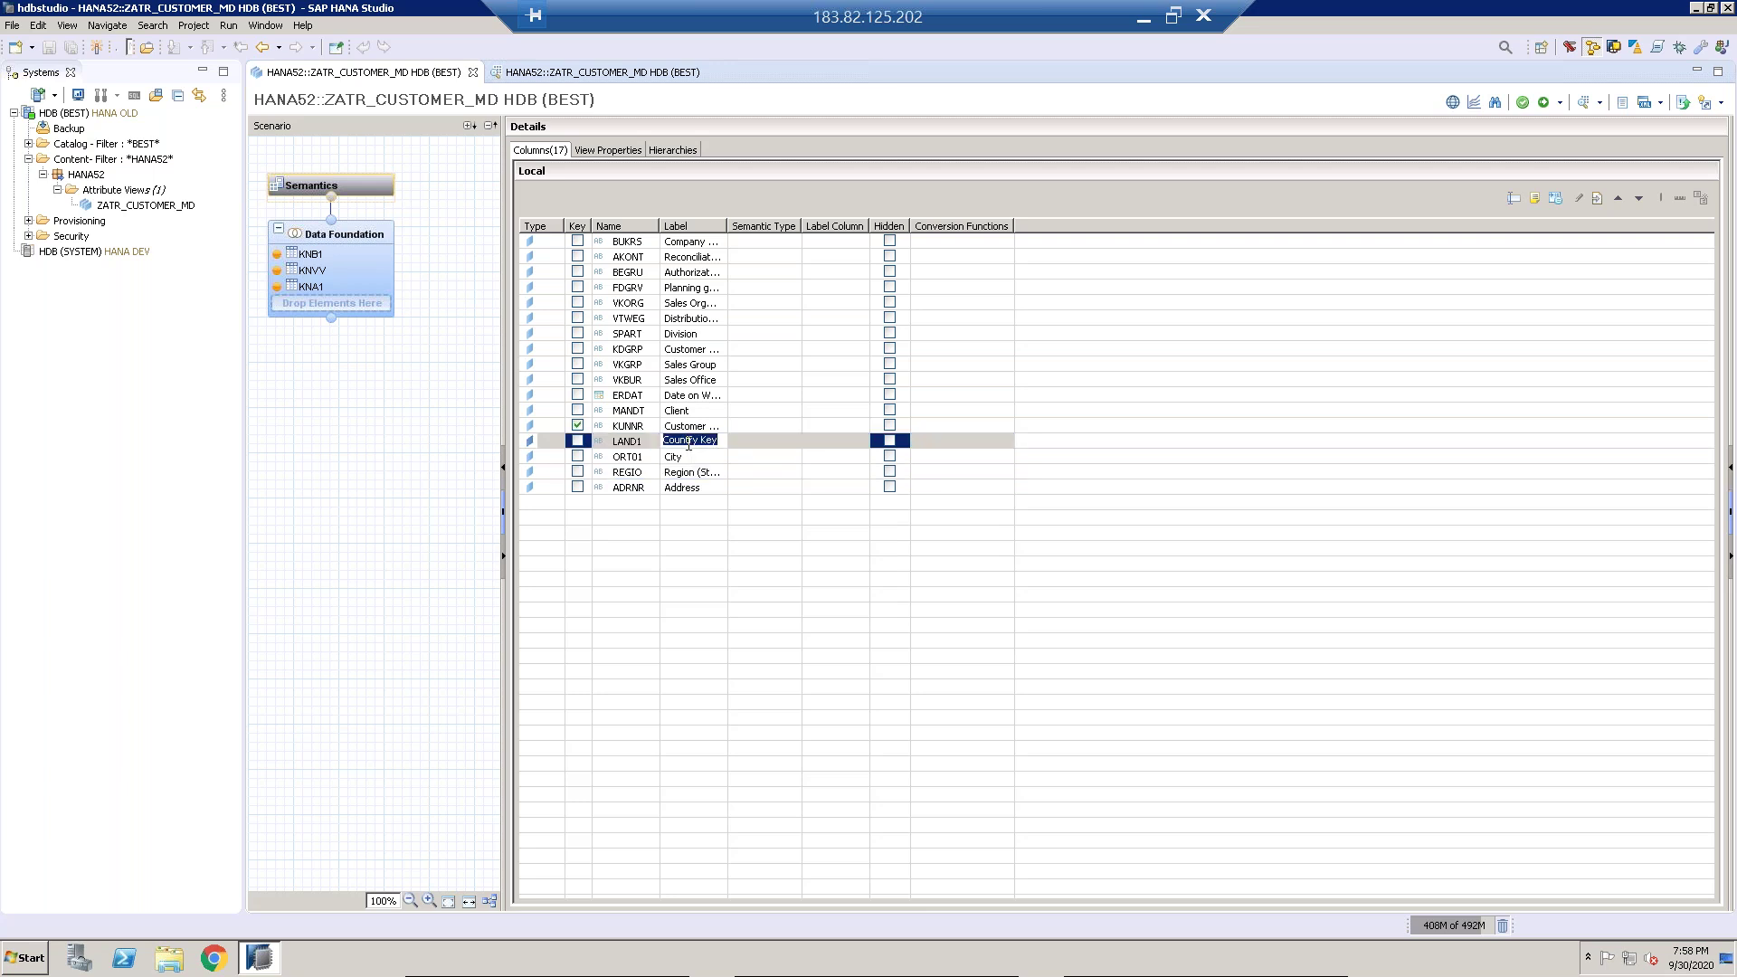
pyautogui.click(695, 472)
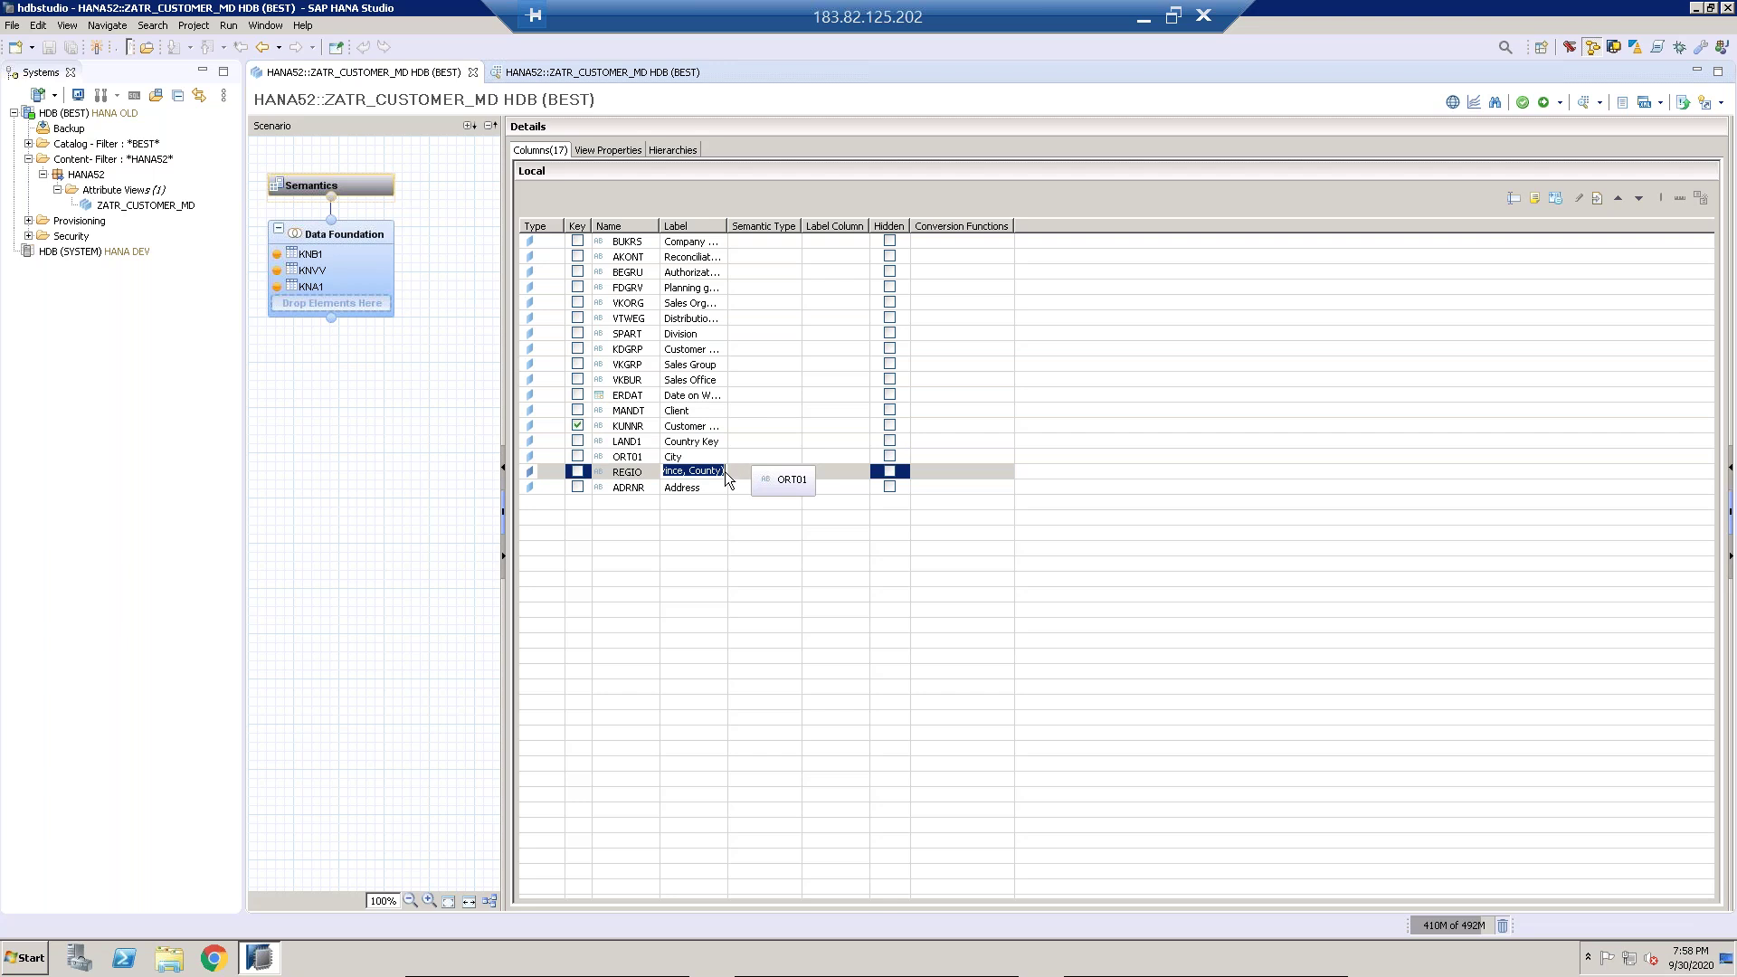
# Step: Examine the city and address columns in the Semantics of ZATR_CUSTOMER_MD, followed by the view's general properties
pyautogui.click(721, 458)
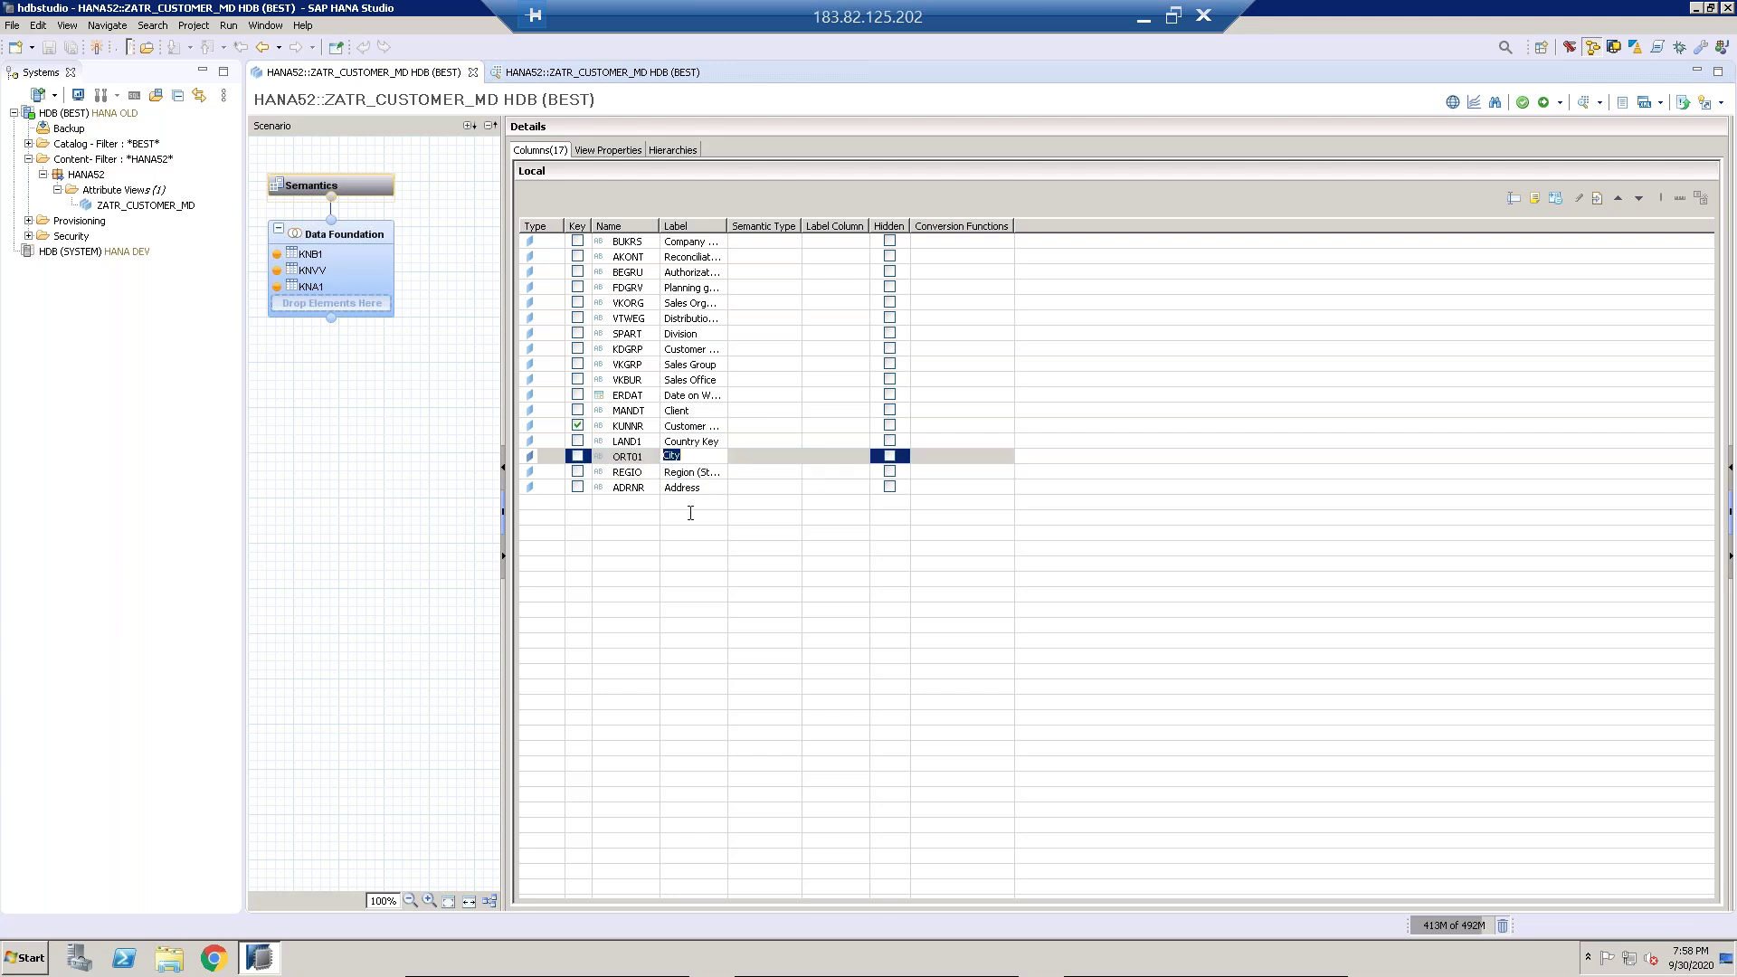
pyautogui.click(698, 488)
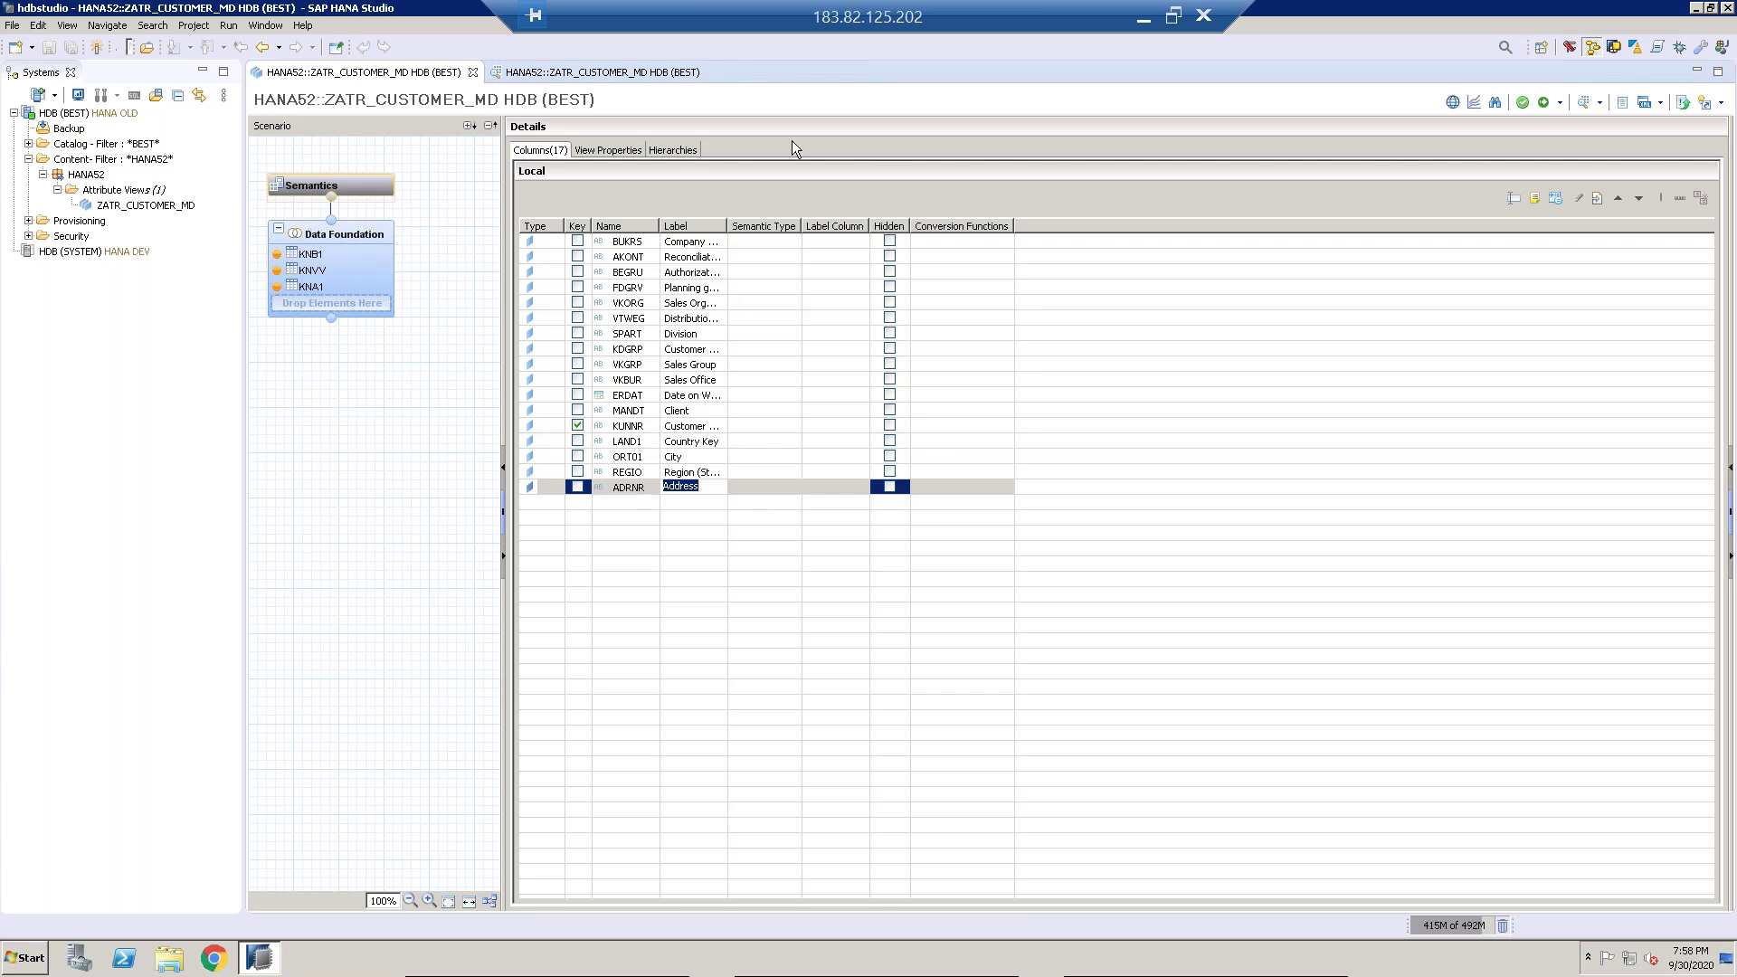
pyautogui.click(342, 185)
pyautogui.click(619, 154)
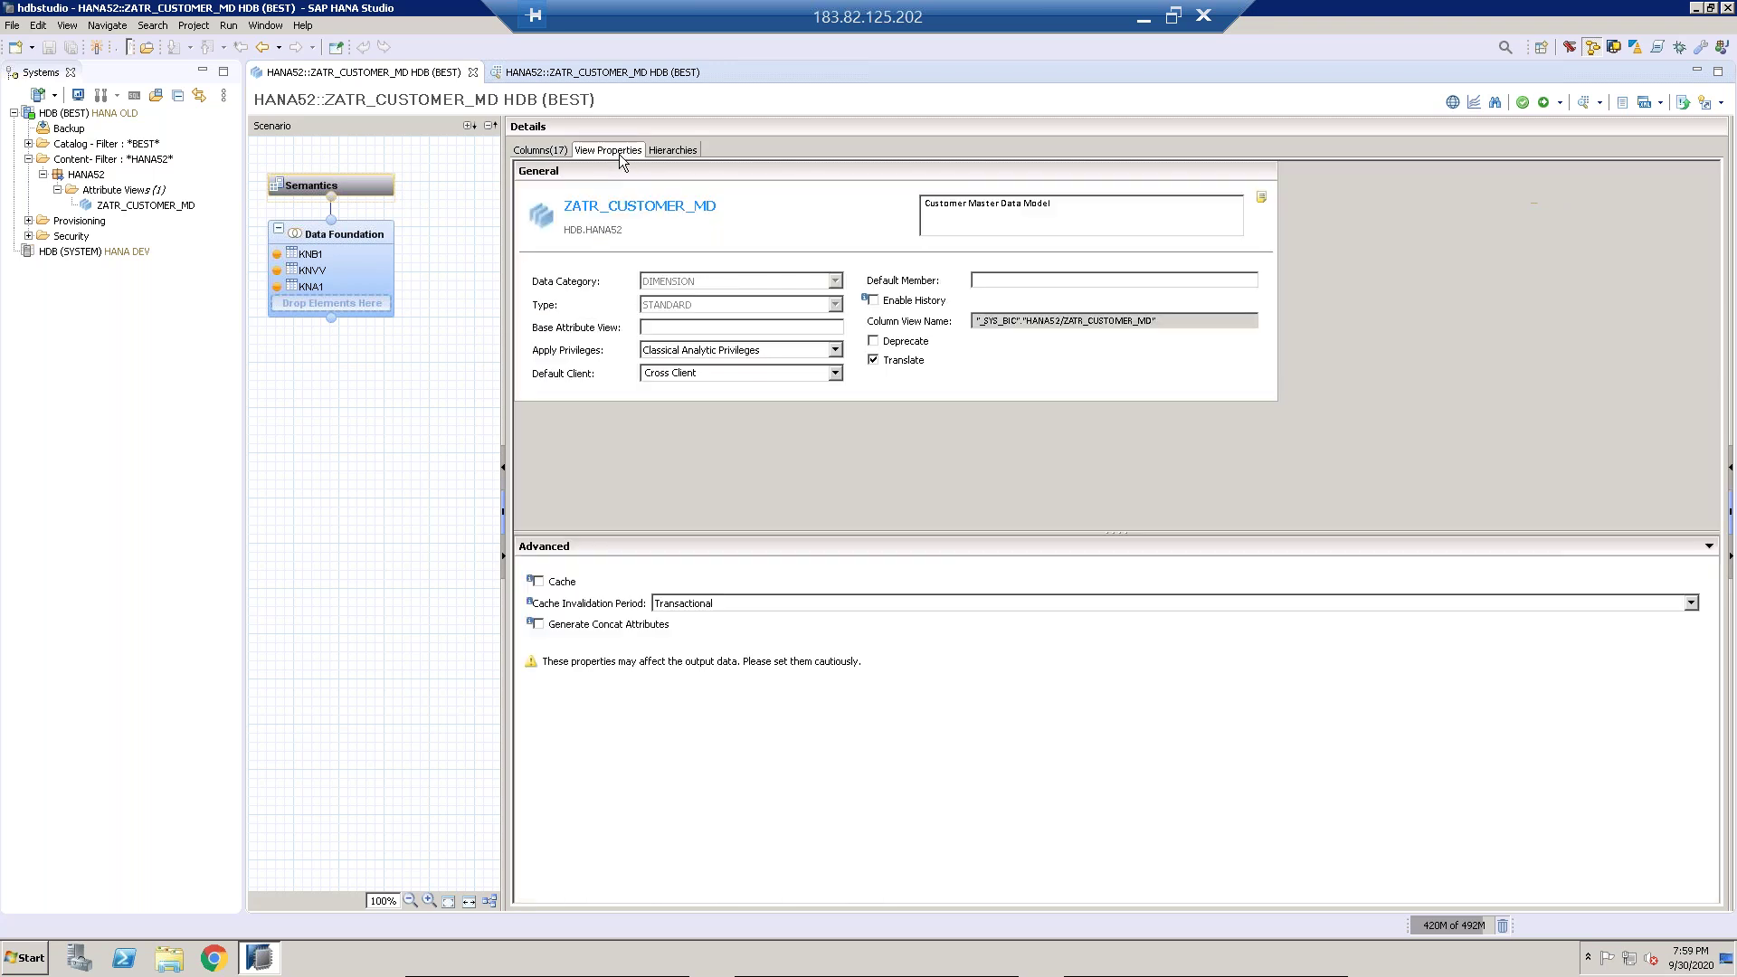
# Step: Create a new hierarchy of type Level Hierarchy in the attribute view and name it ZHIER_LOCATION
pyautogui.click(686, 151)
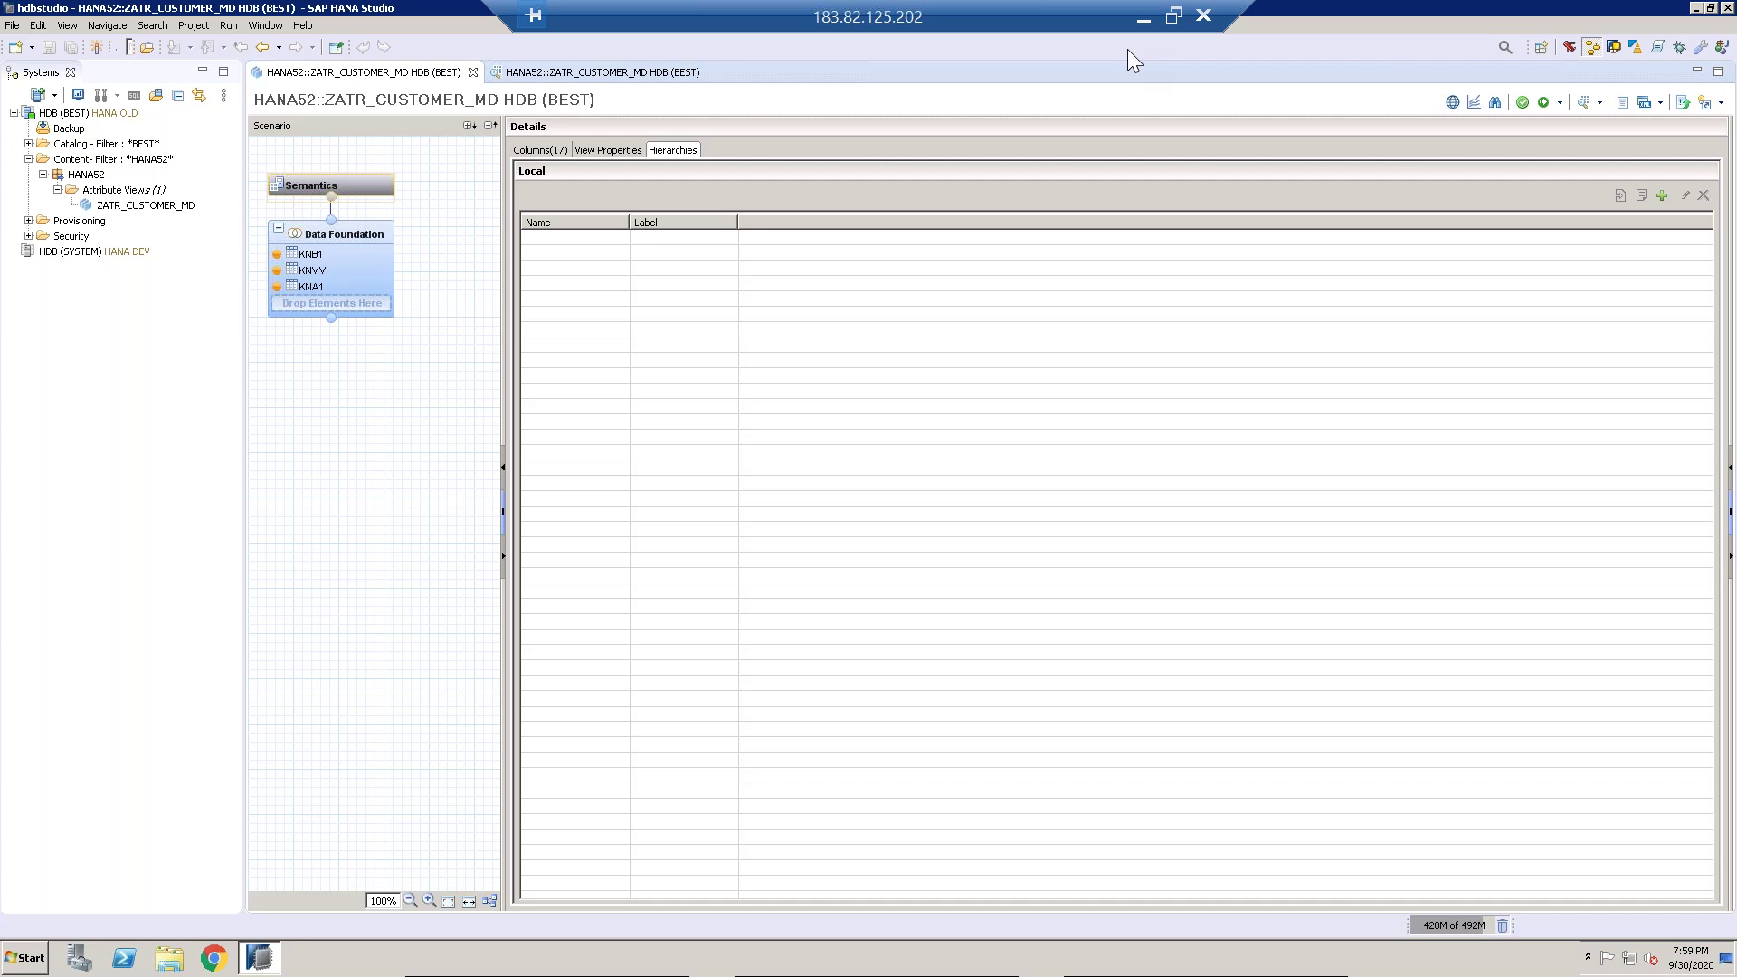
pyautogui.click(1663, 198)
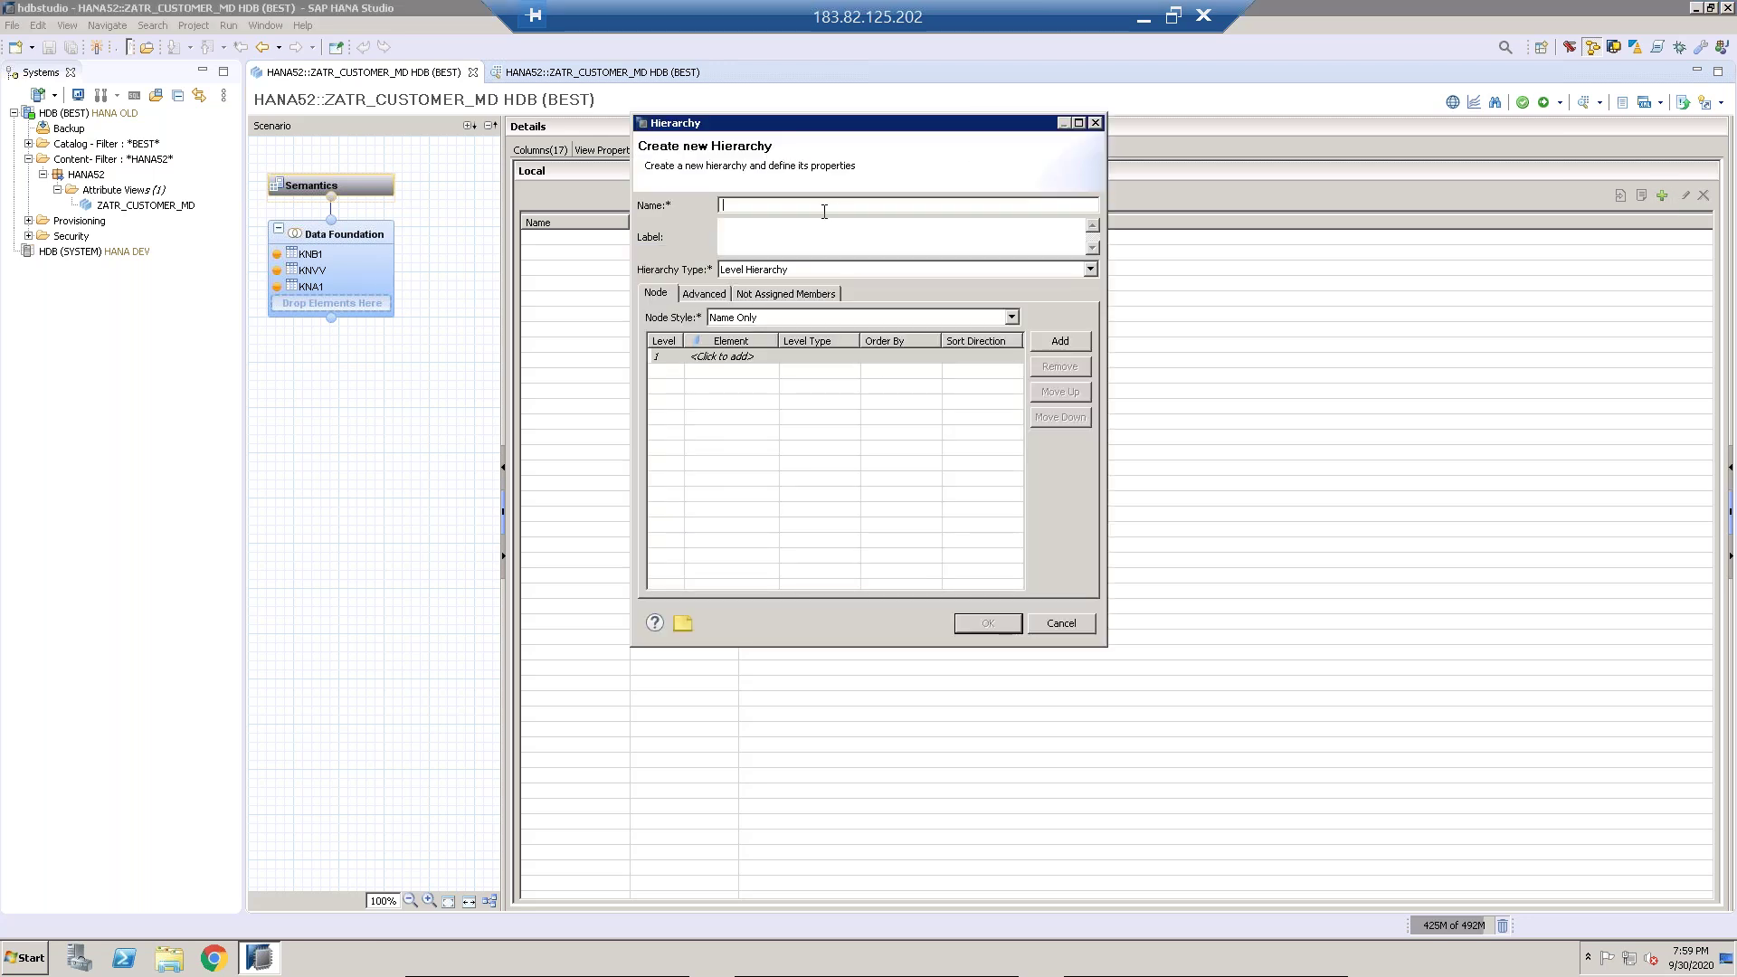
pyautogui.click(1090, 269)
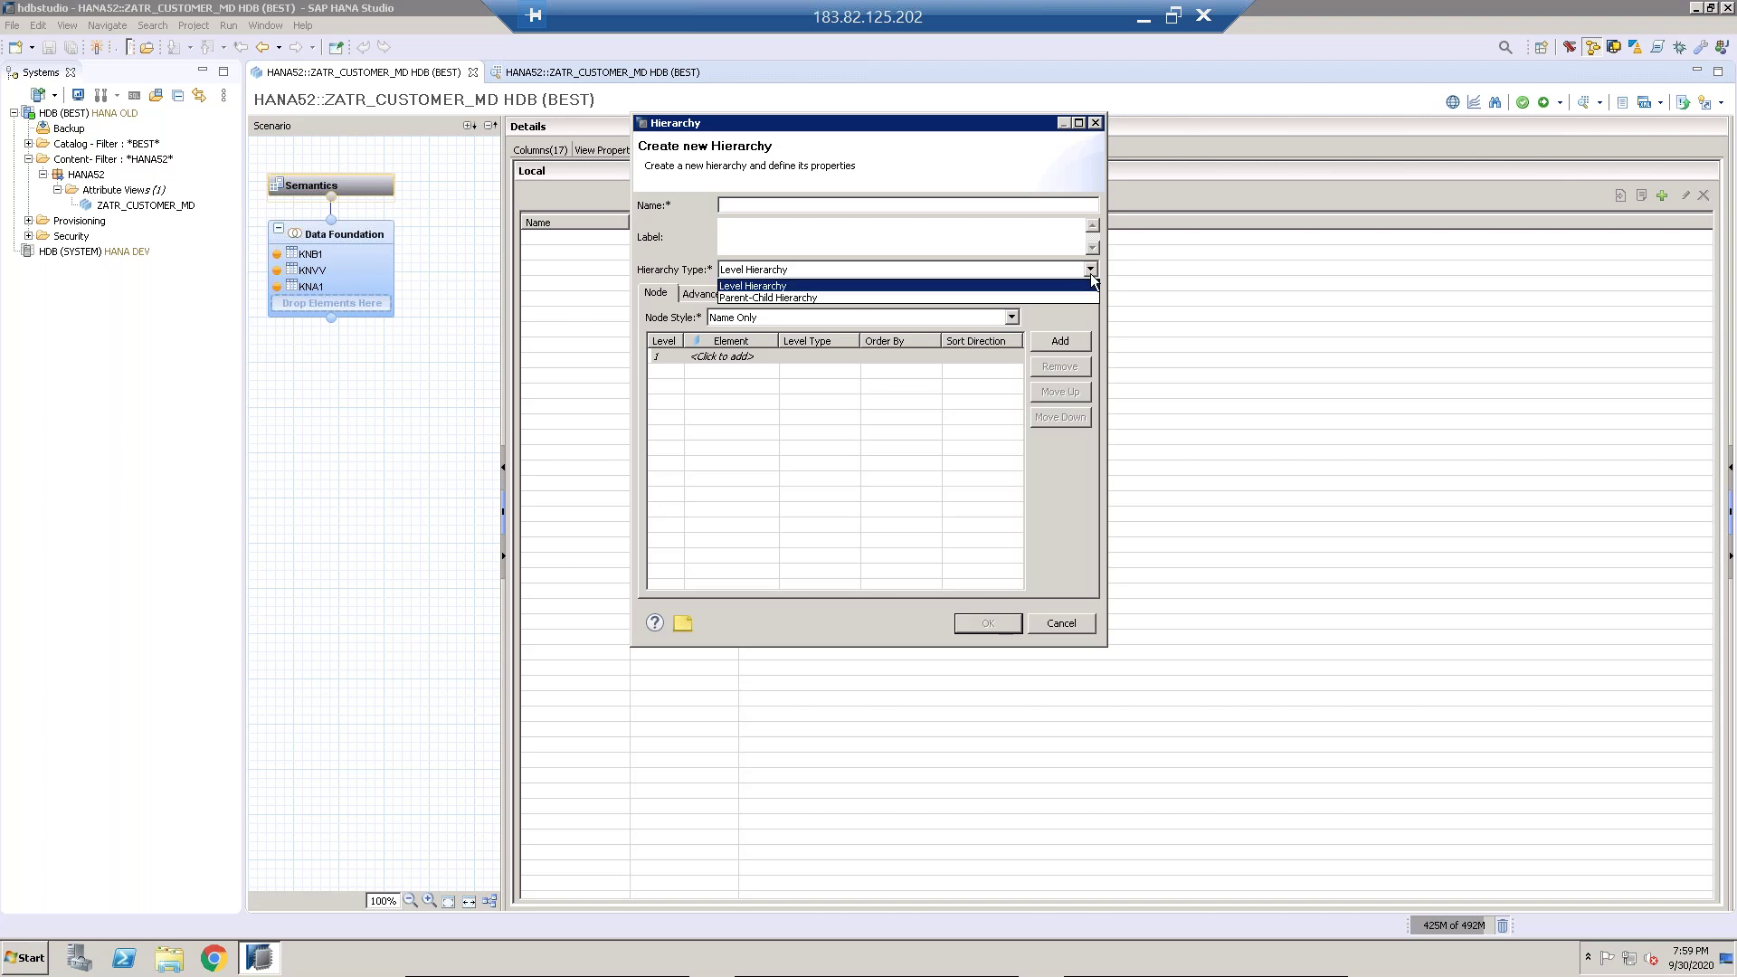
pyautogui.click(755, 287)
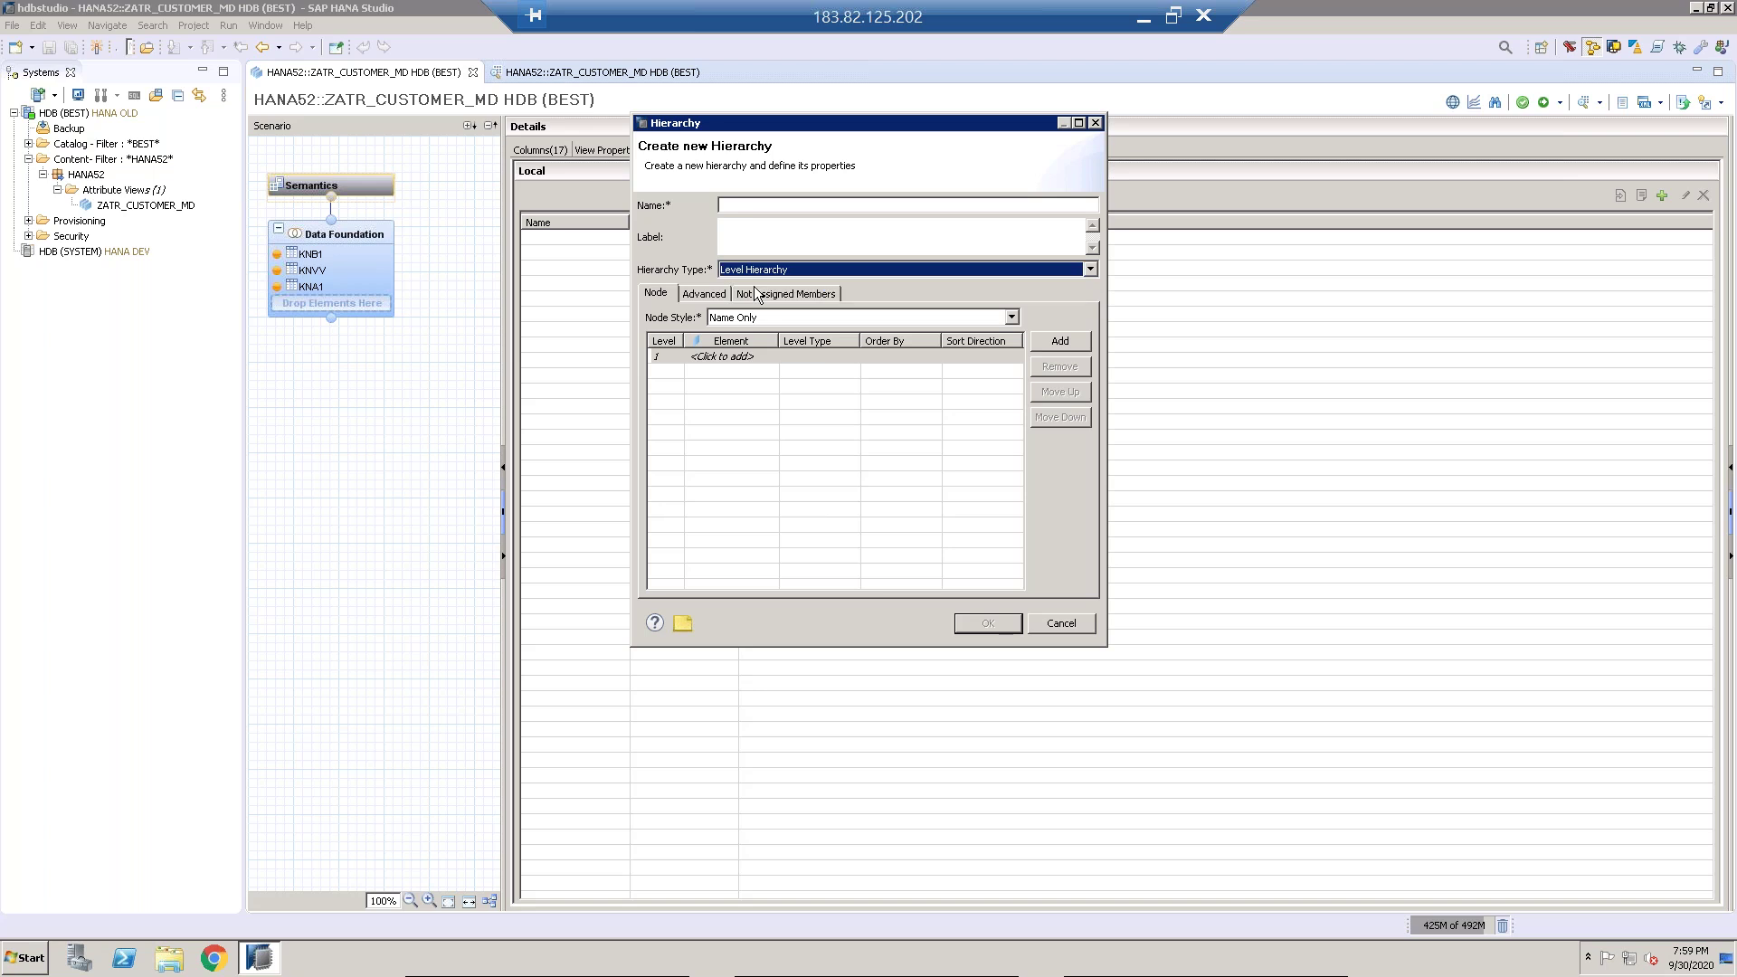
pyautogui.click(840, 209)
pyautogui.write('ZHIER')
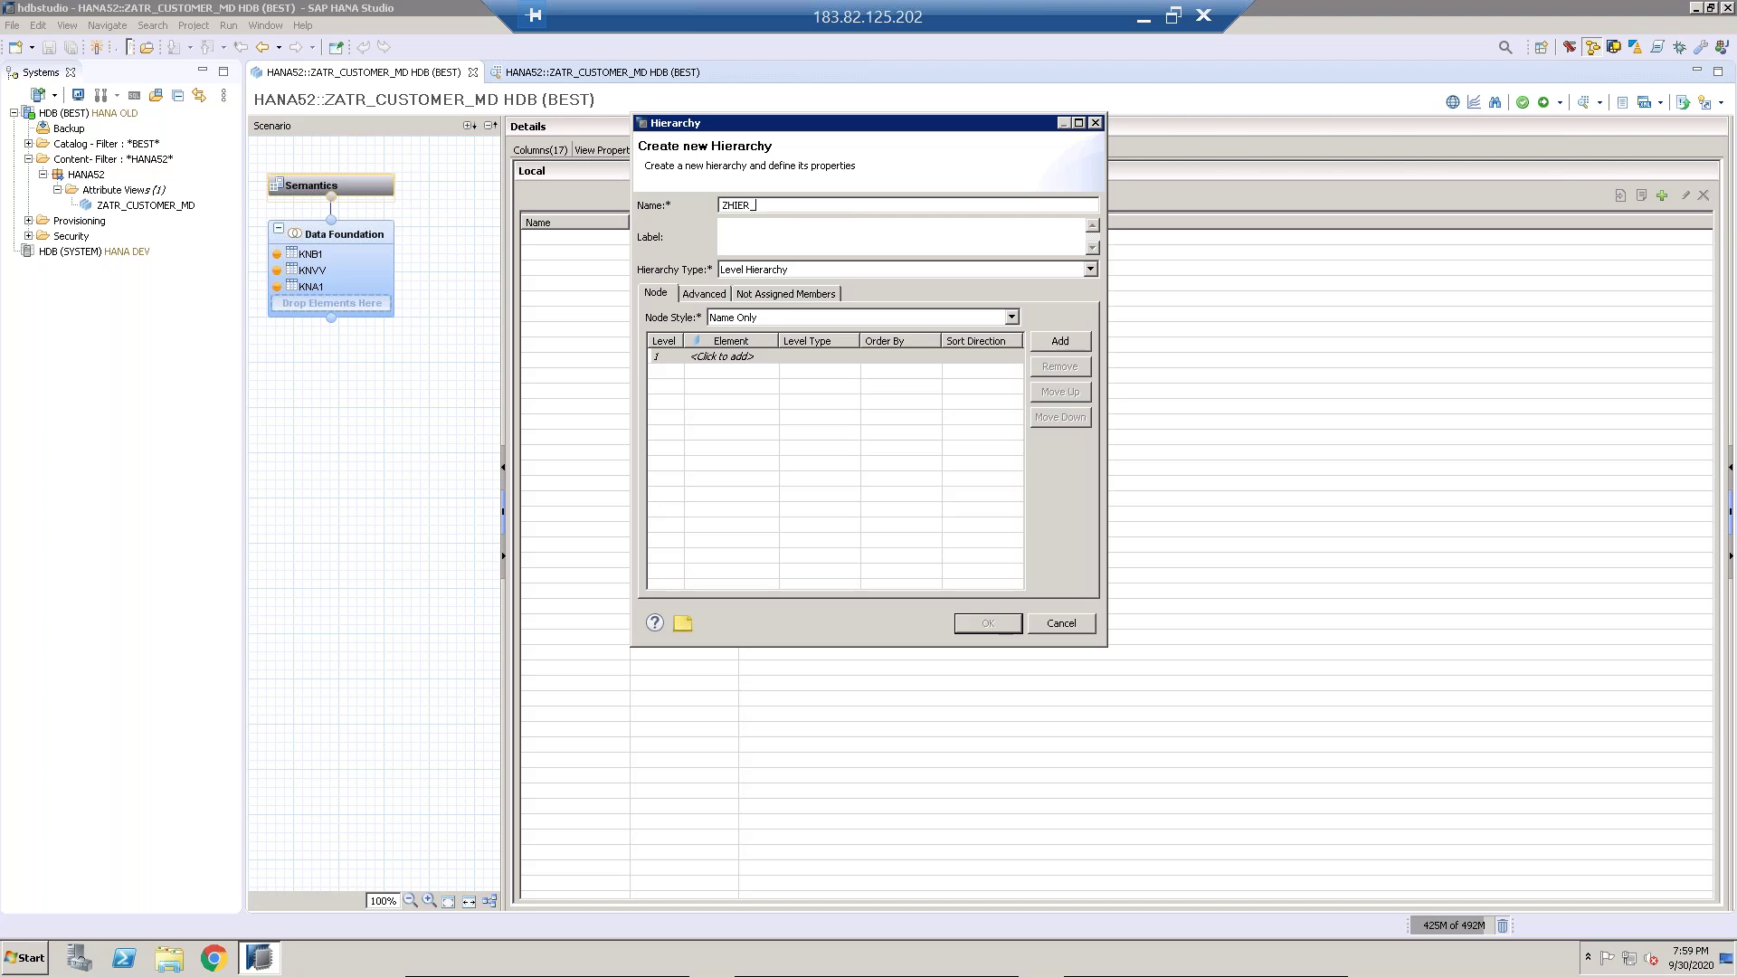
pyautogui.write('_LOCATIO')
# Step: Label the new hierarchy "Location based Level Hierarchy"
pyautogui.click(927, 240)
pyautogui.click(919, 223)
pyautogui.press('BackSpace')
pyautogui.press('BackSpace')
pyautogui.press('BackSpace')
pyautogui.press('BackSpace')
pyautogui.press('BackSpace')
pyautogui.press('BackSpace')
pyautogui.press('BackSpace')
pyautogui.press('BackSpace')
pyautogui.press('BackSpace')
pyautogui.press('BackSpace')
pyautogui.press('BackSpace')
pyautogui.press('BackSpace')
pyautogui.press('BackSpace')
pyautogui.write('Location based Leve')
# Step: Add LAND1 as level 1 and REGIO as level 2 of the location hierarchy
pyautogui.click(760, 355)
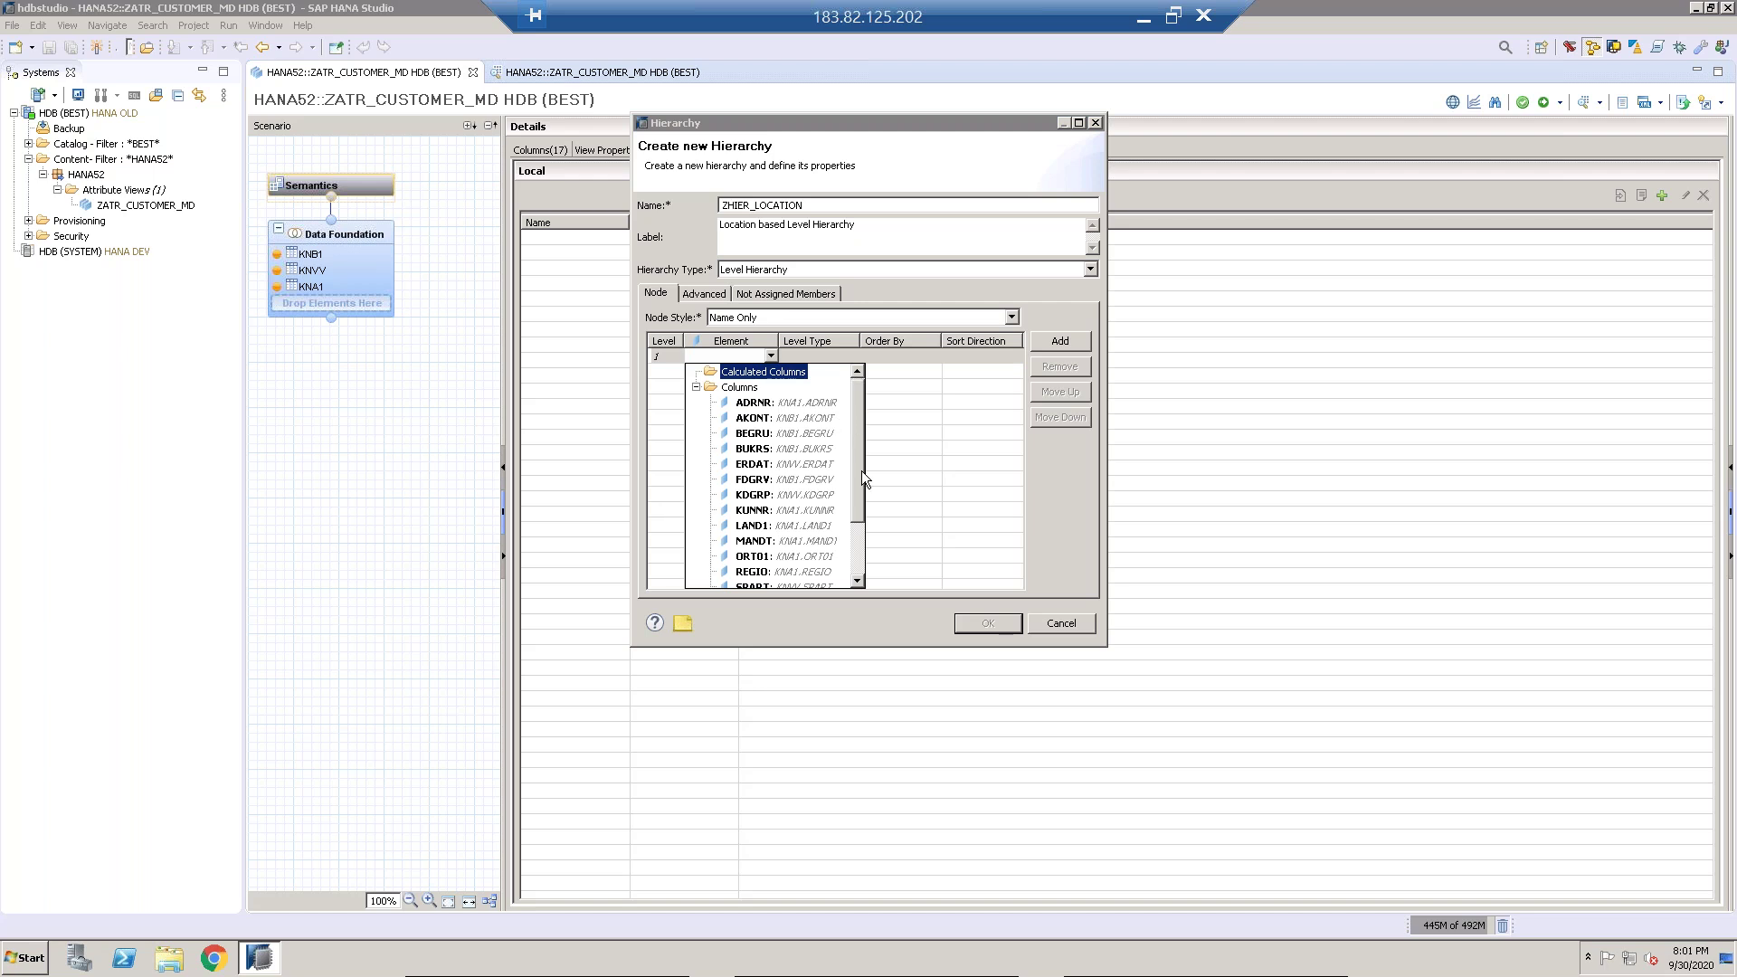
pyautogui.scroll(-2, 857, 471)
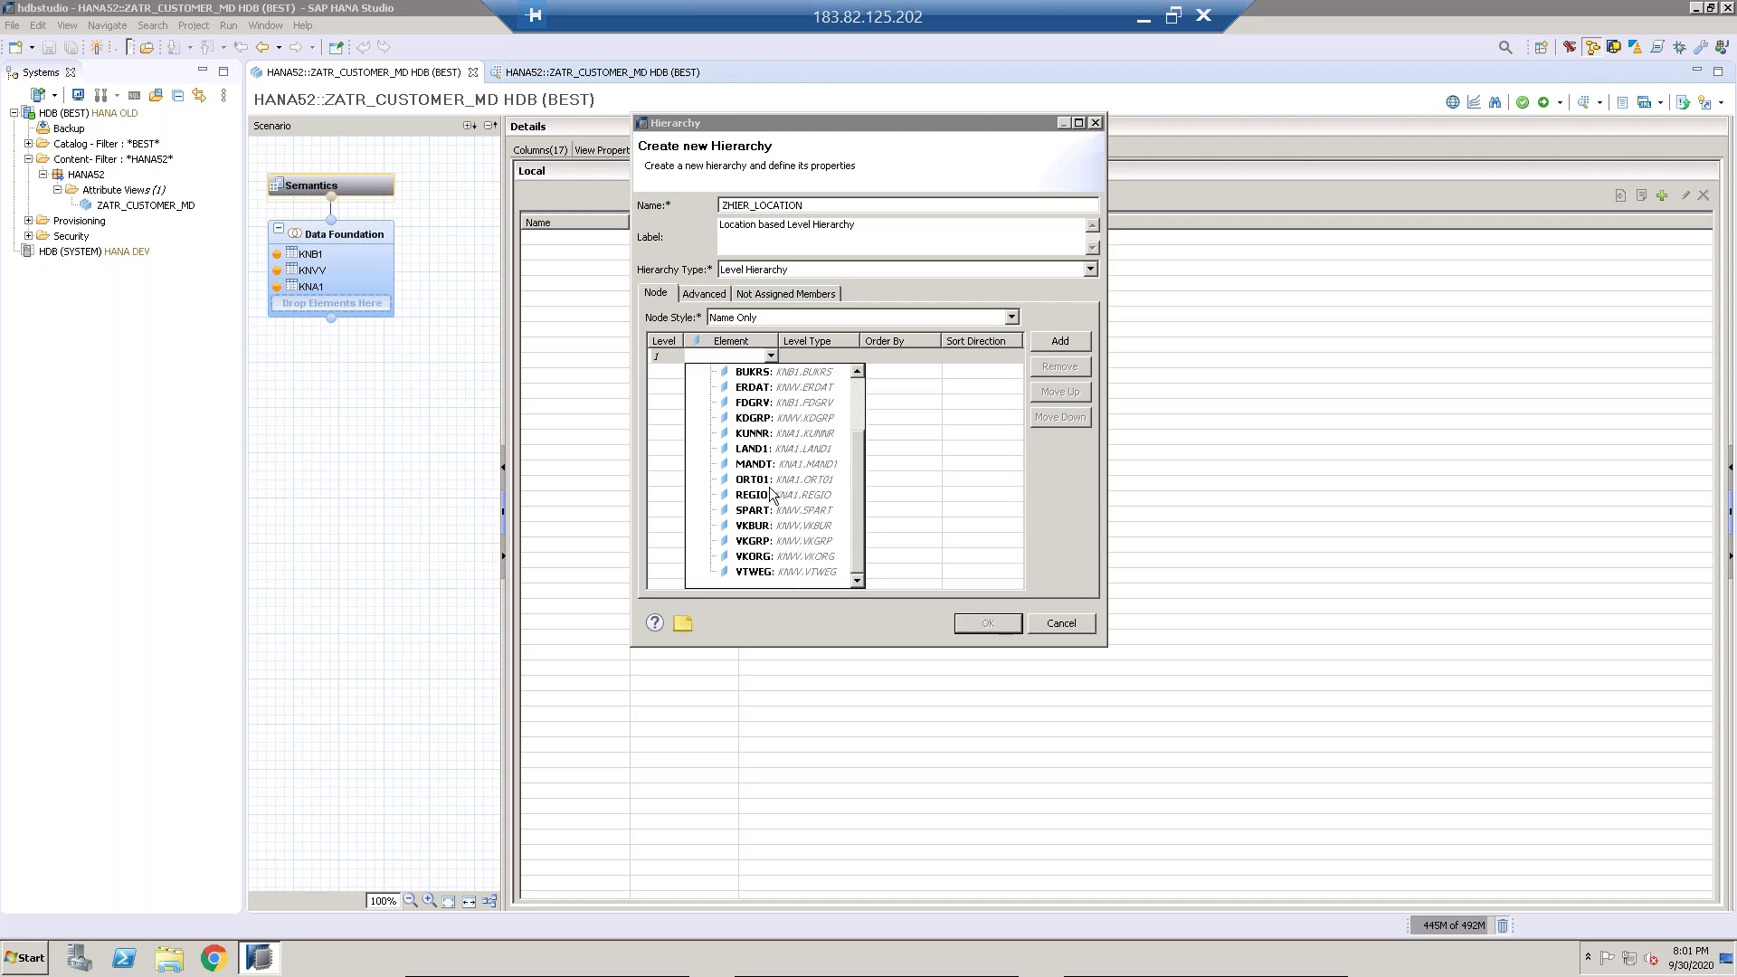
pyautogui.click(773, 452)
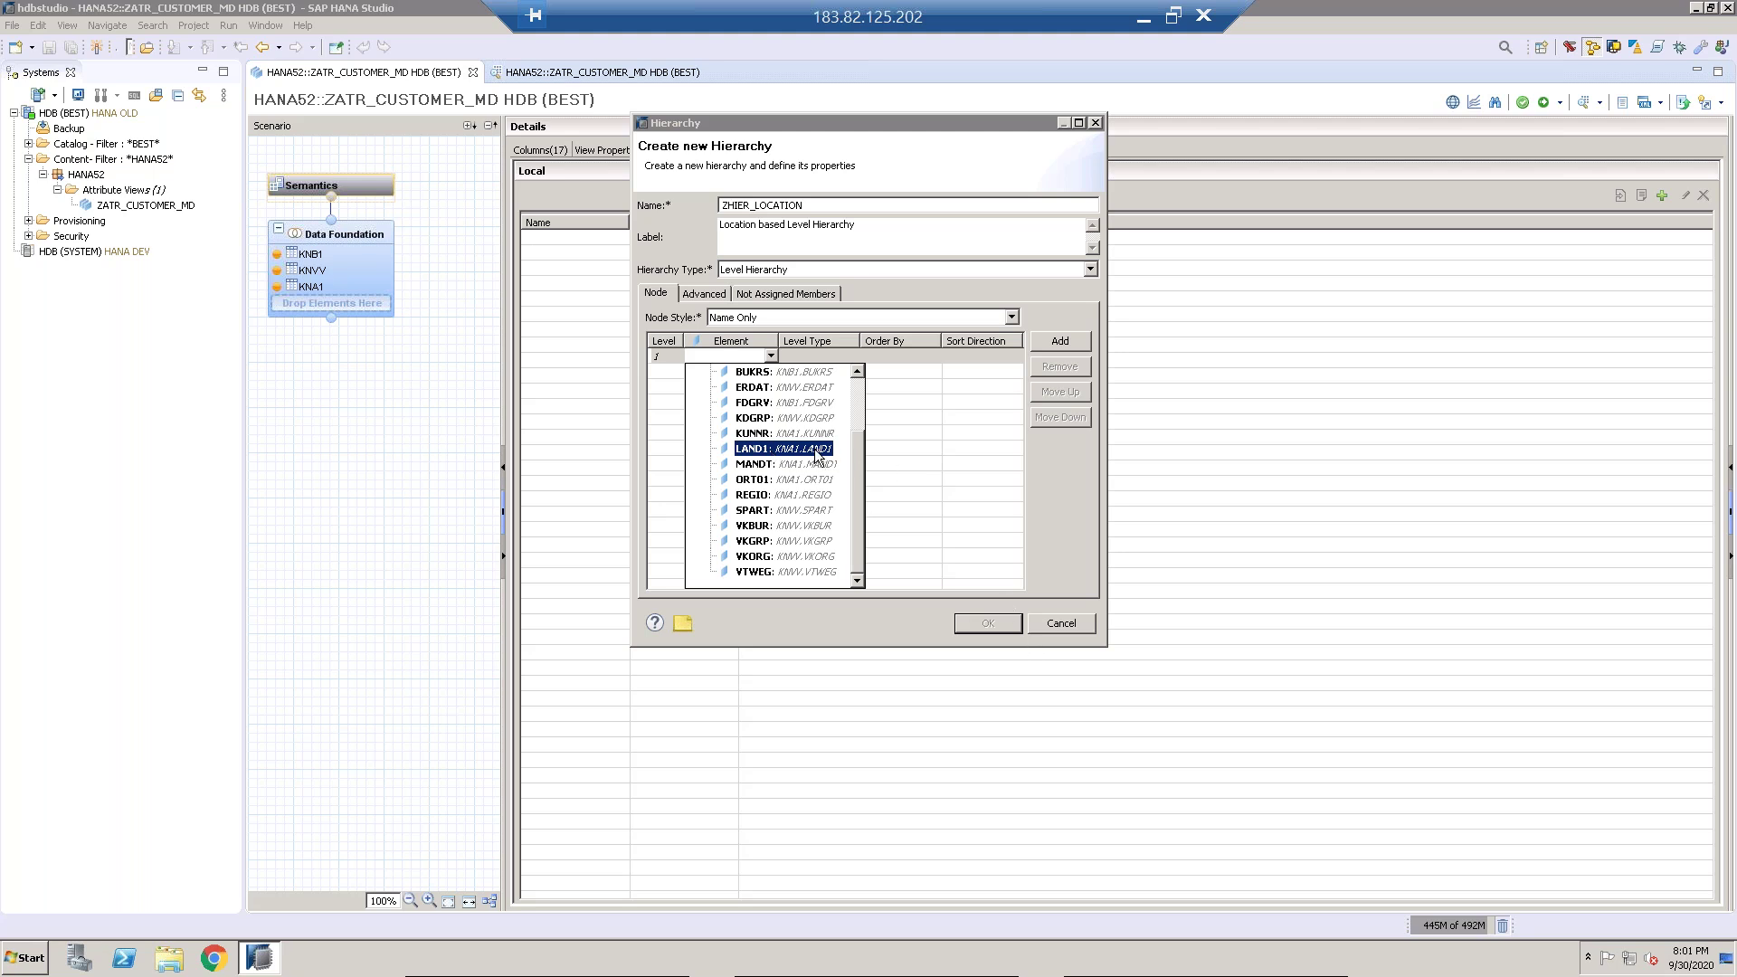
pyautogui.click(817, 450)
pyautogui.click(725, 376)
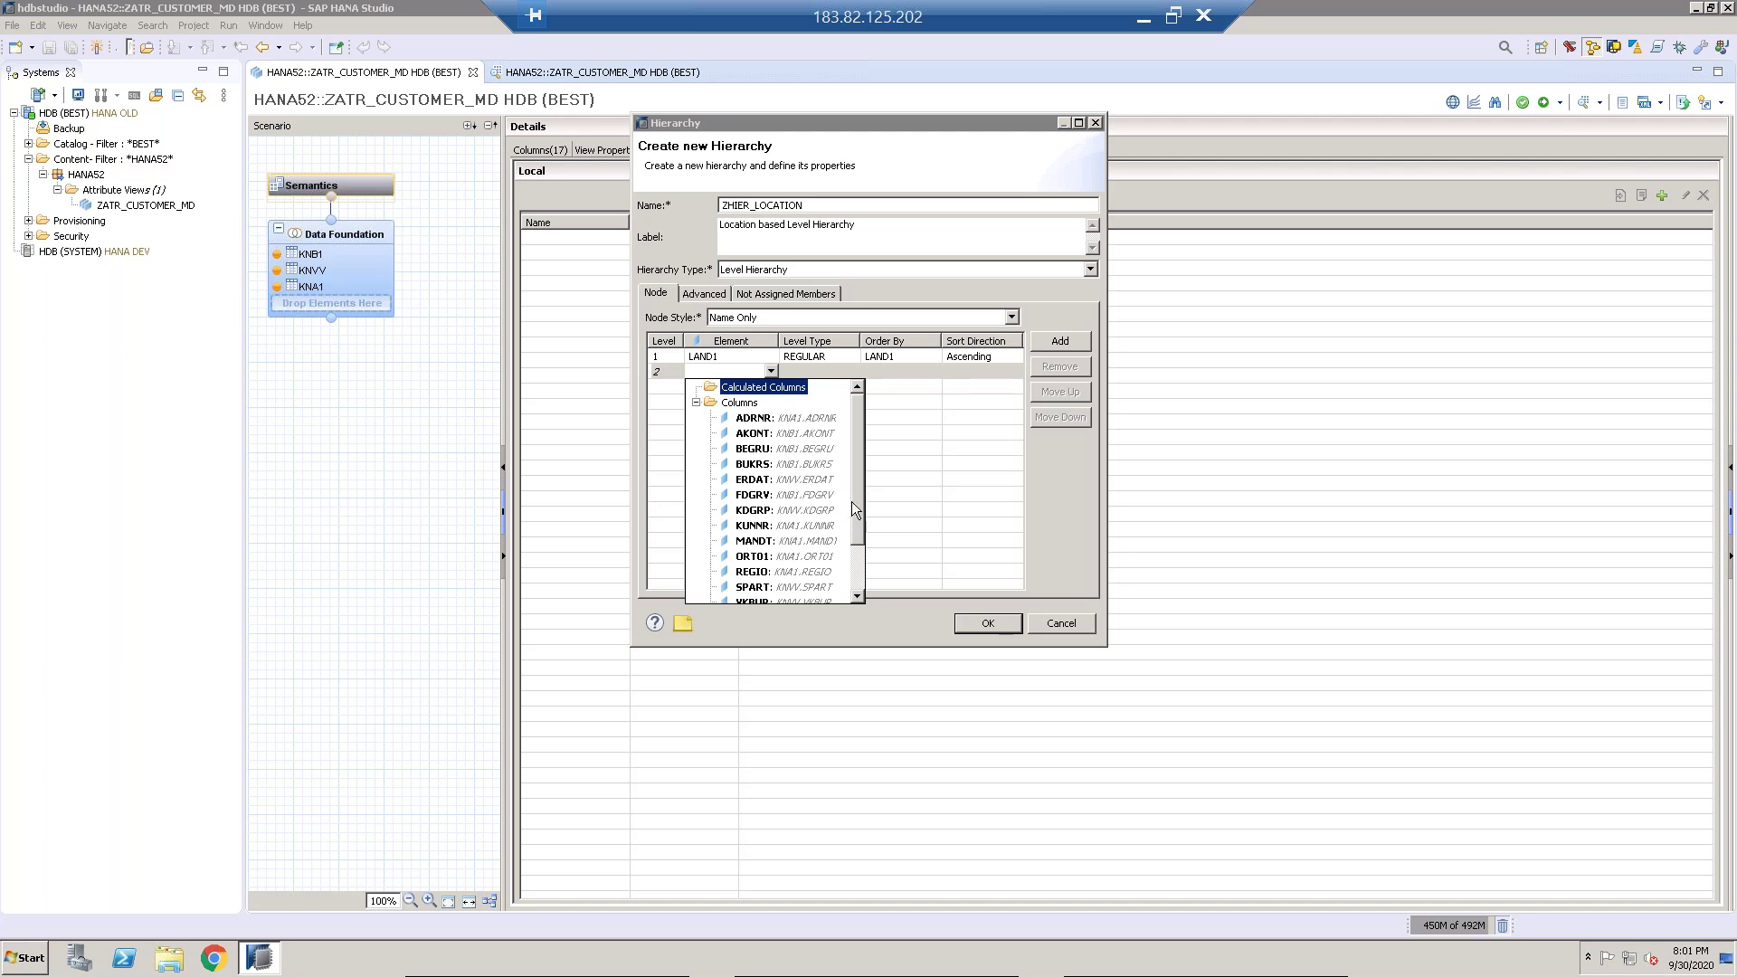
pyautogui.moveTo(855, 483); pyautogui.dragTo(856, 546)
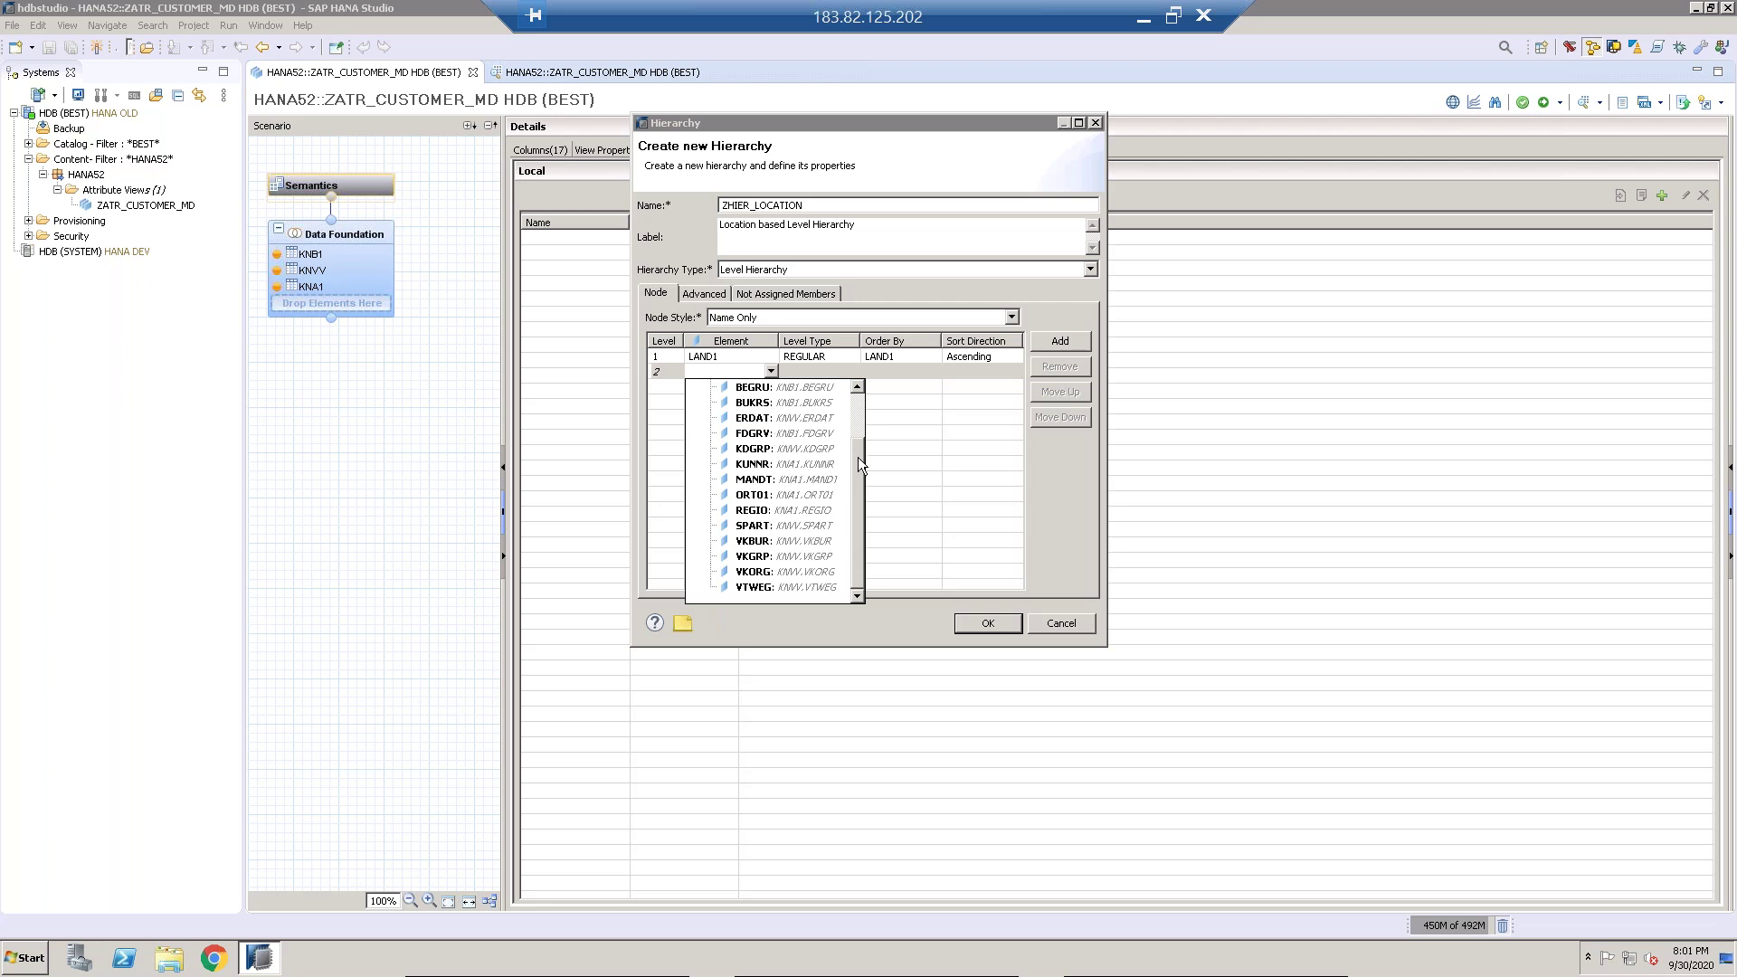
pyautogui.click(783, 514)
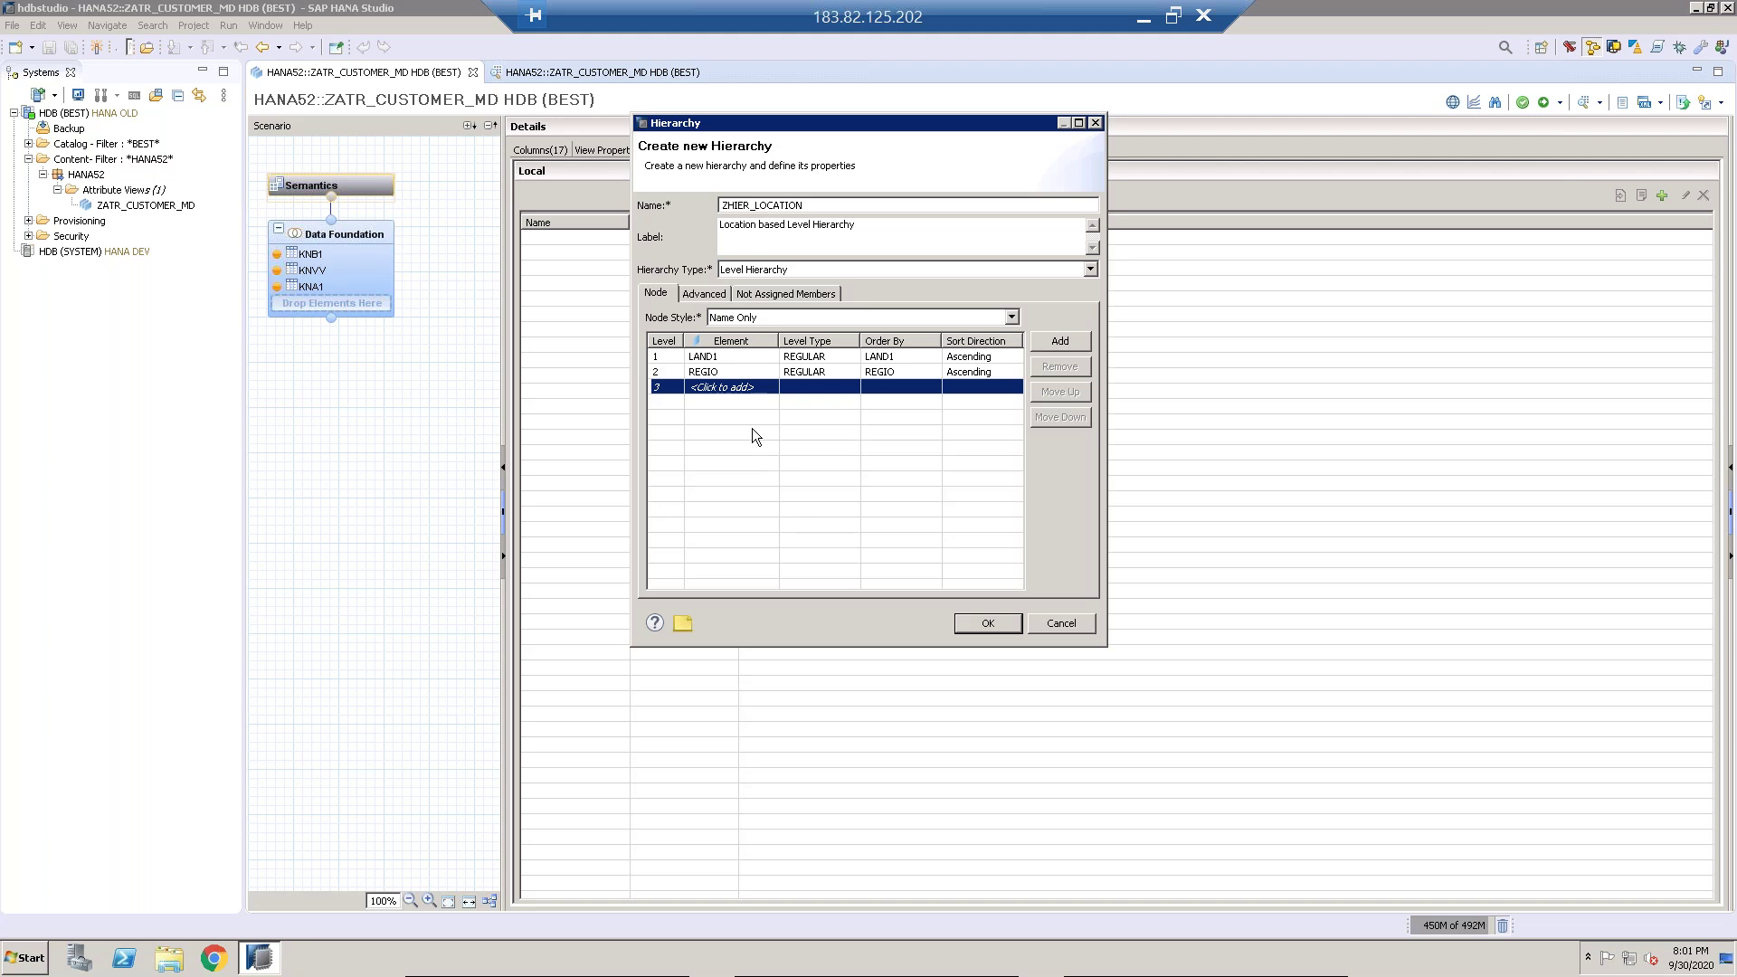
# Step: Add ORT01 as level 3 and ADRNR as level 4, and confirm the new hierarchy
pyautogui.click(752, 388)
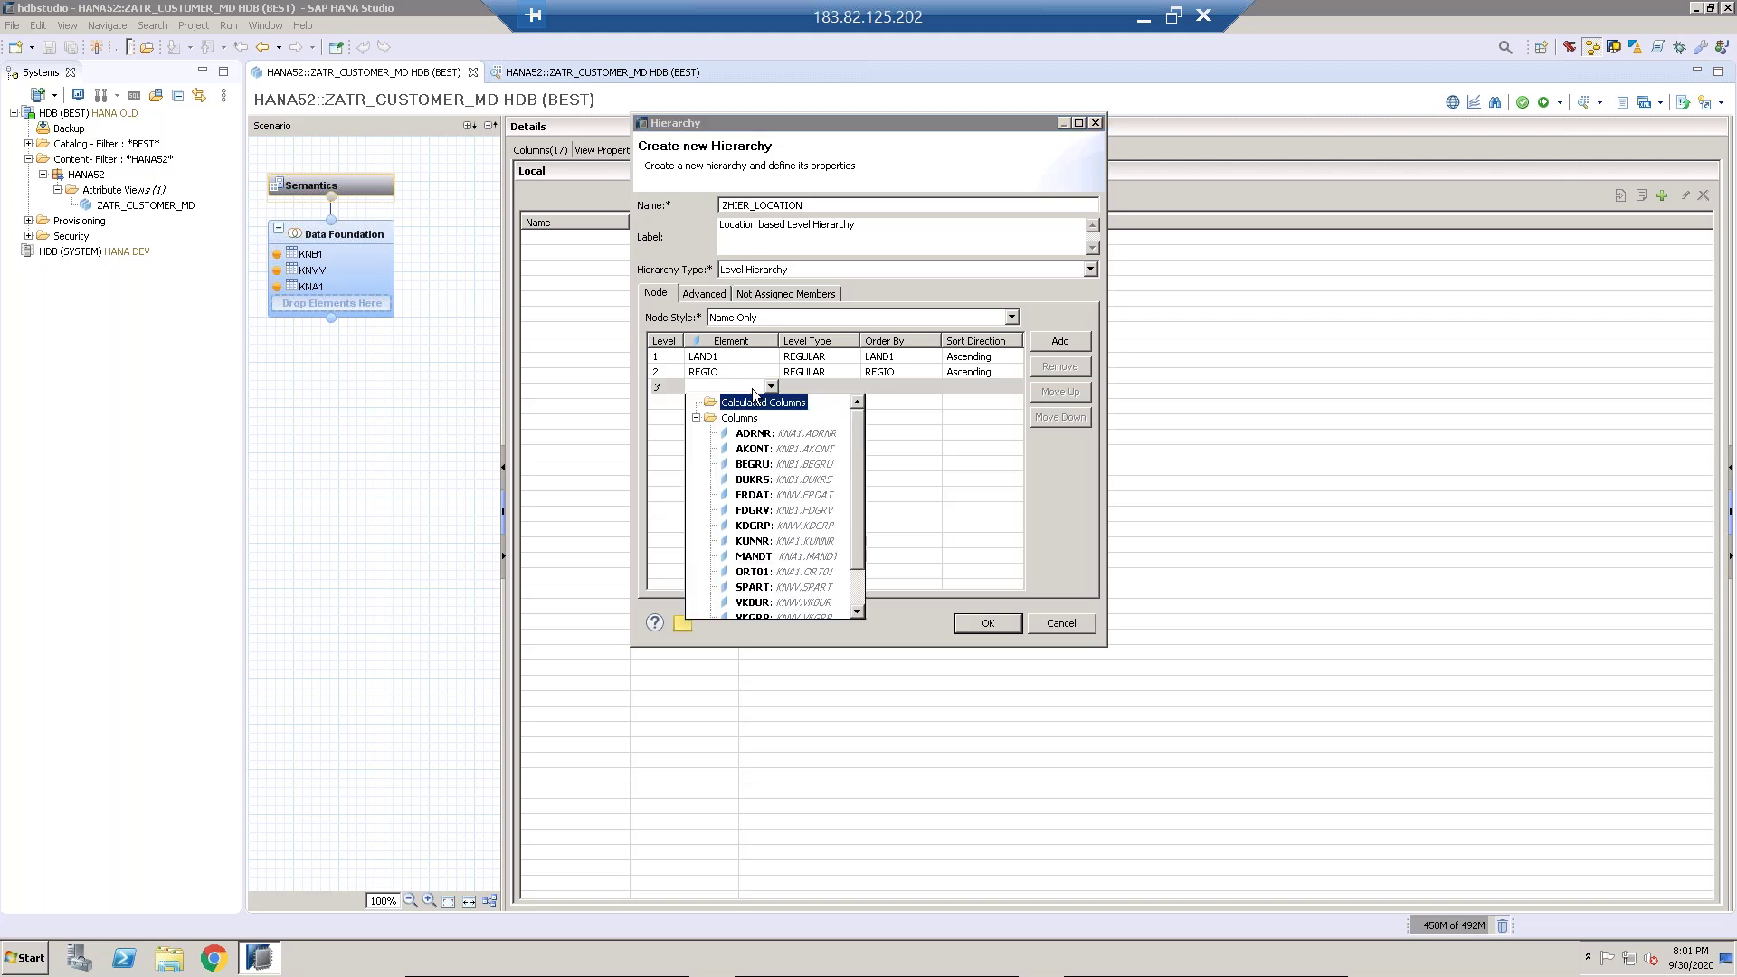
pyautogui.click(808, 573)
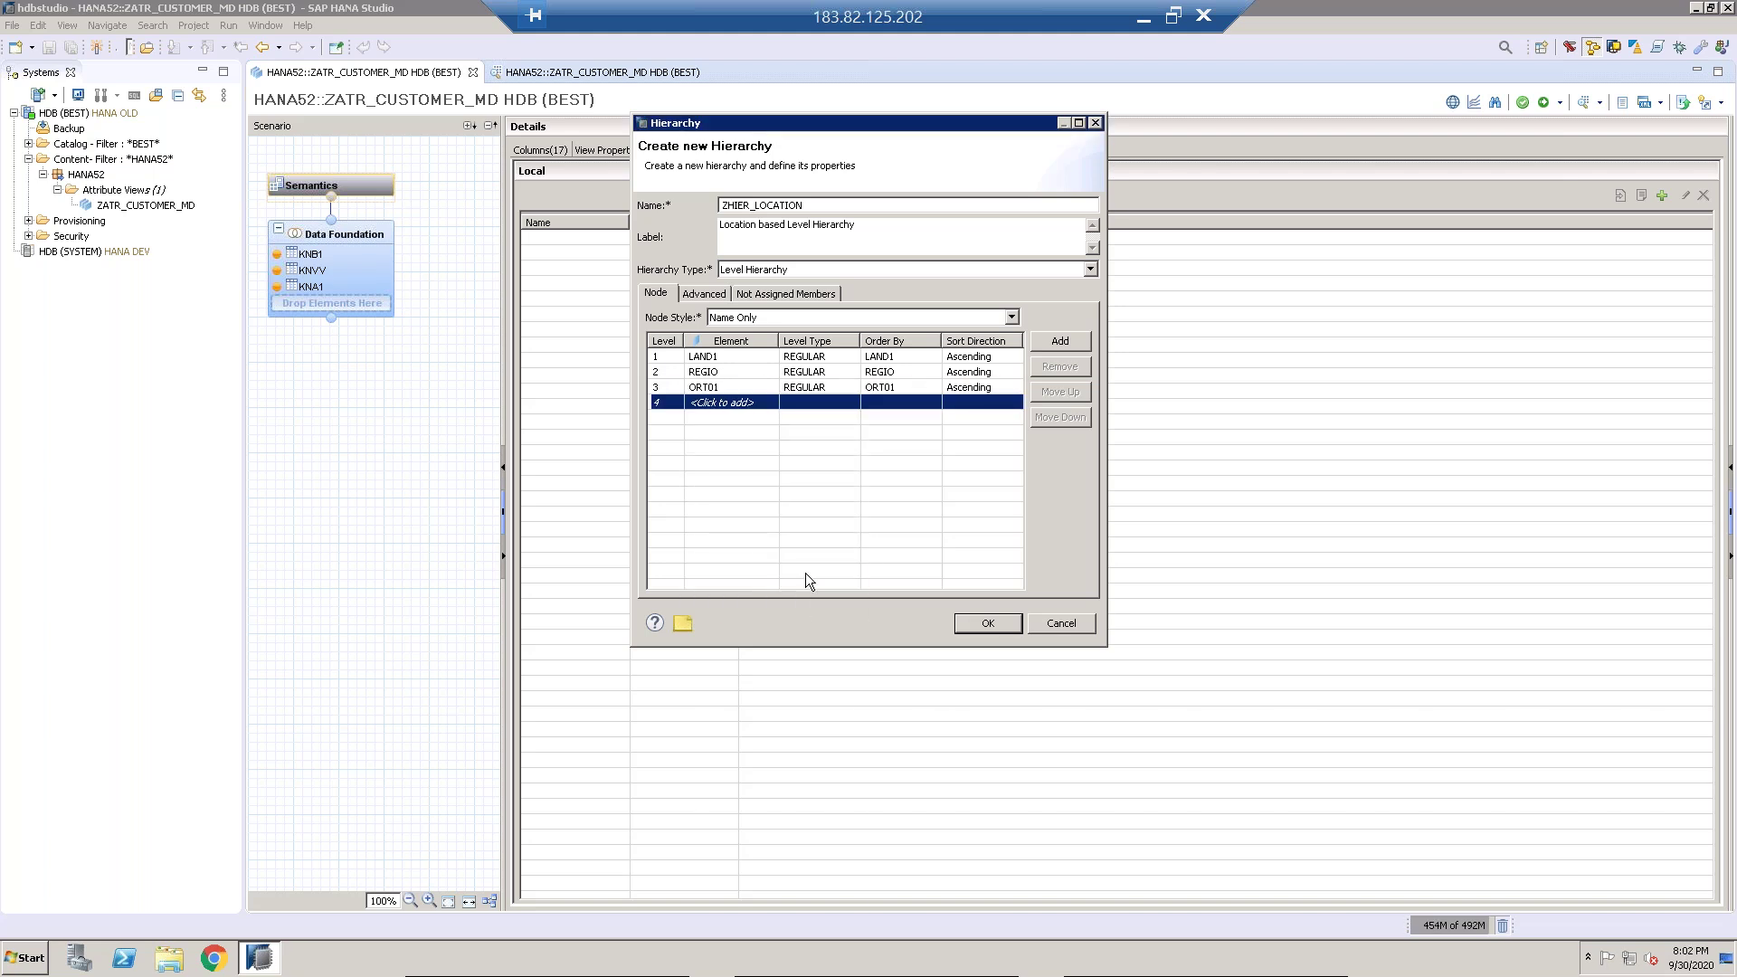
pyautogui.click(740, 403)
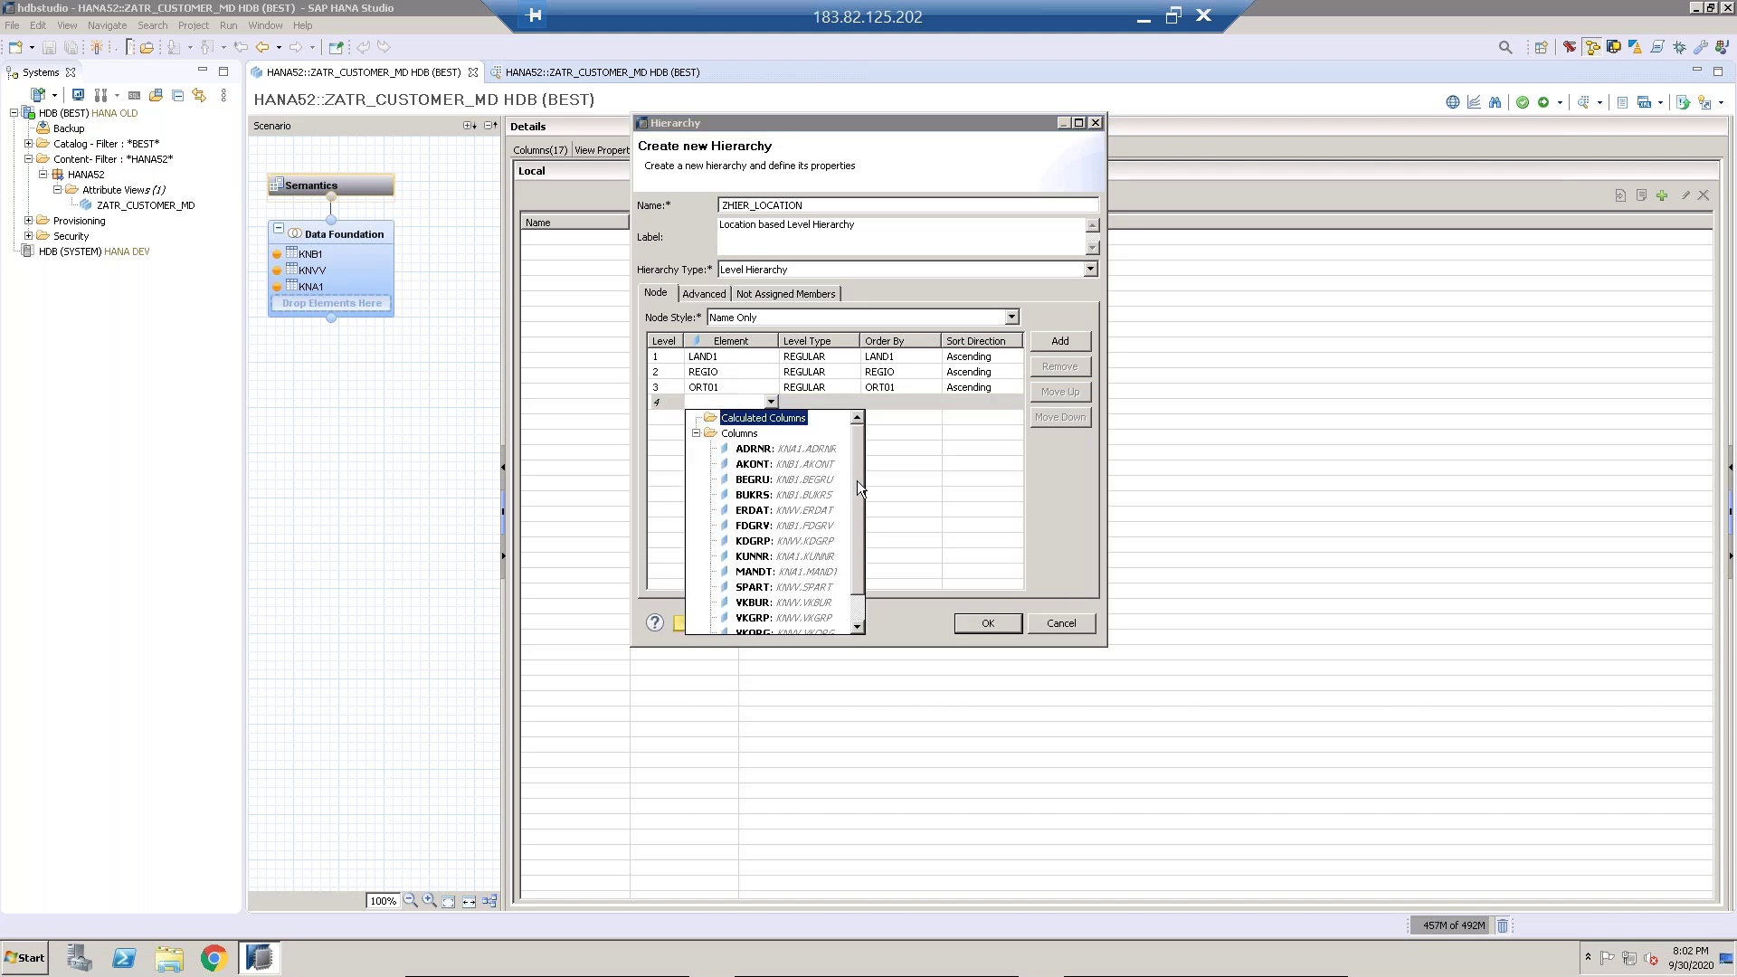
pyautogui.click(800, 448)
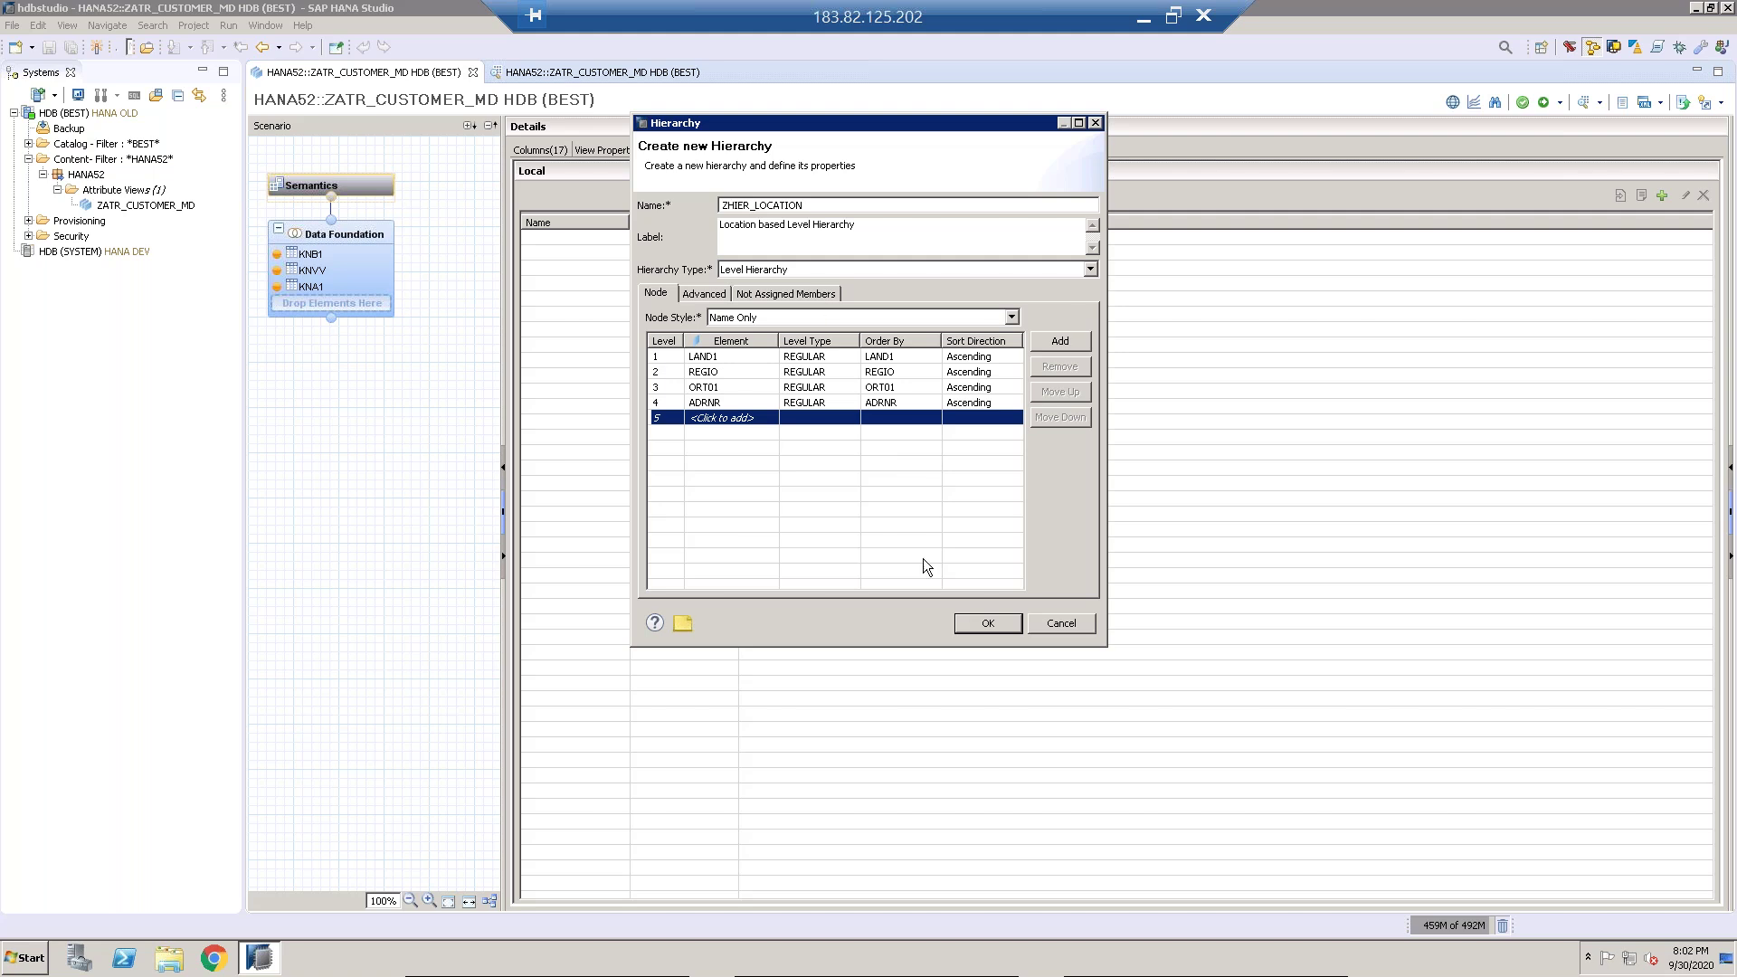
pyautogui.click(988, 623)
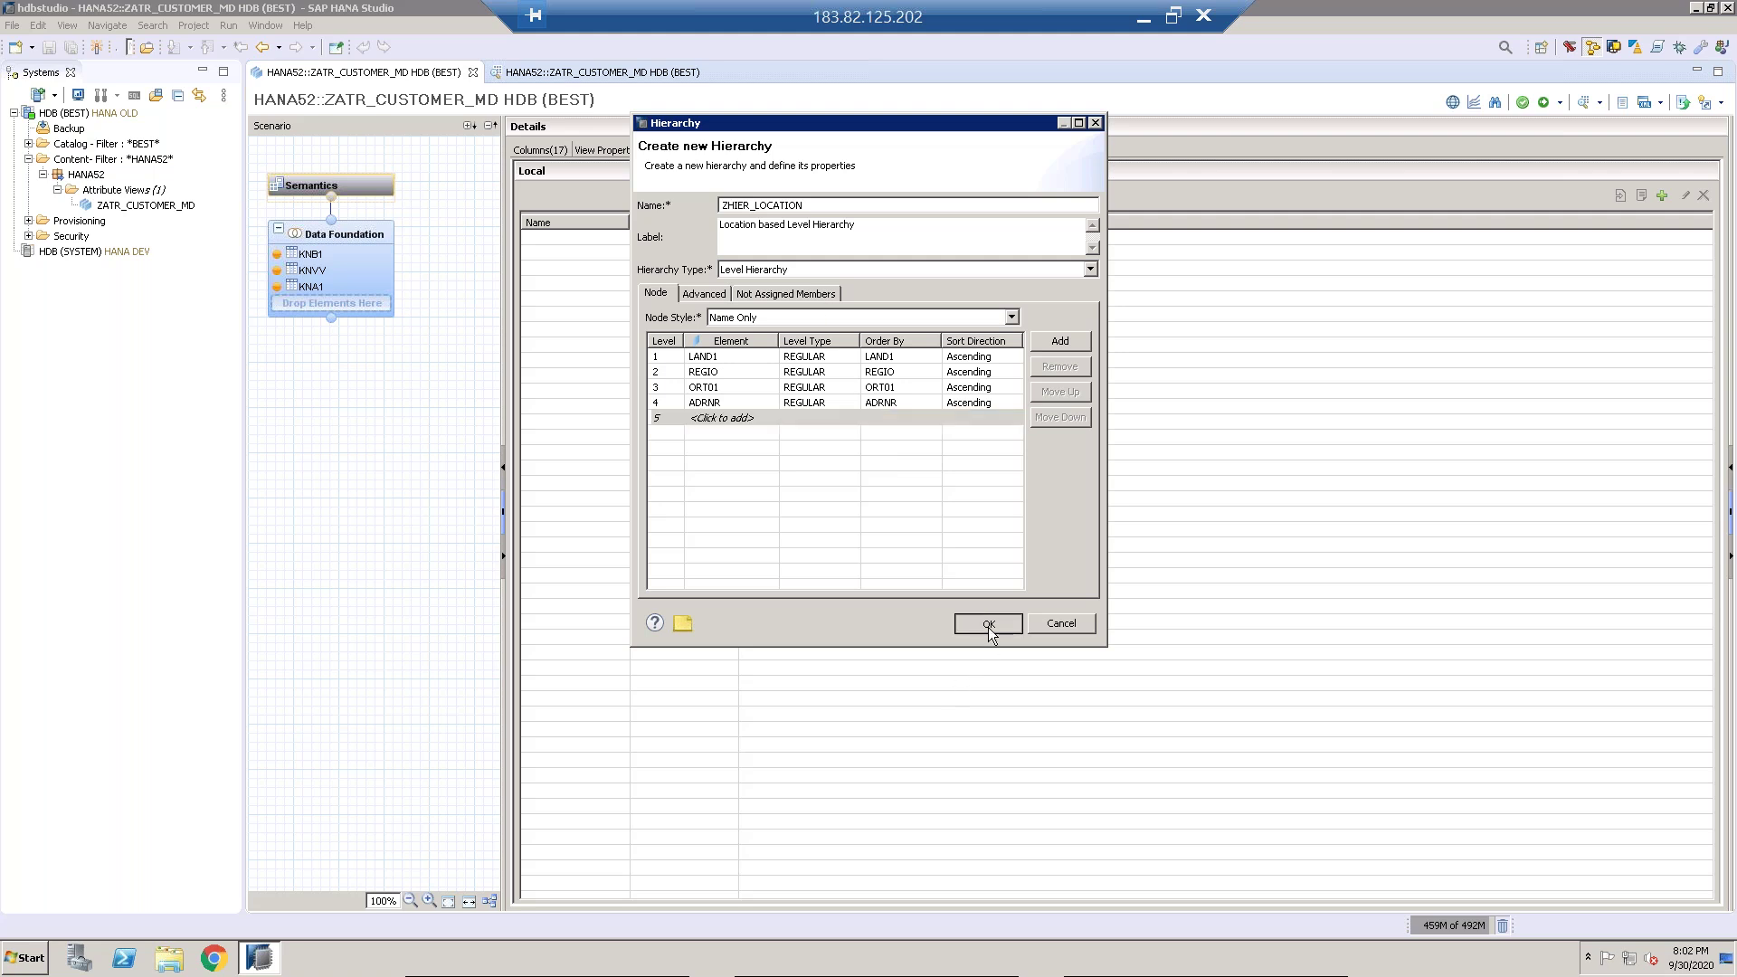
# Step: Validate and activate ZATR_CUSTOMER_MD with its new hierarchy, and close the job log
pyautogui.click(658, 240)
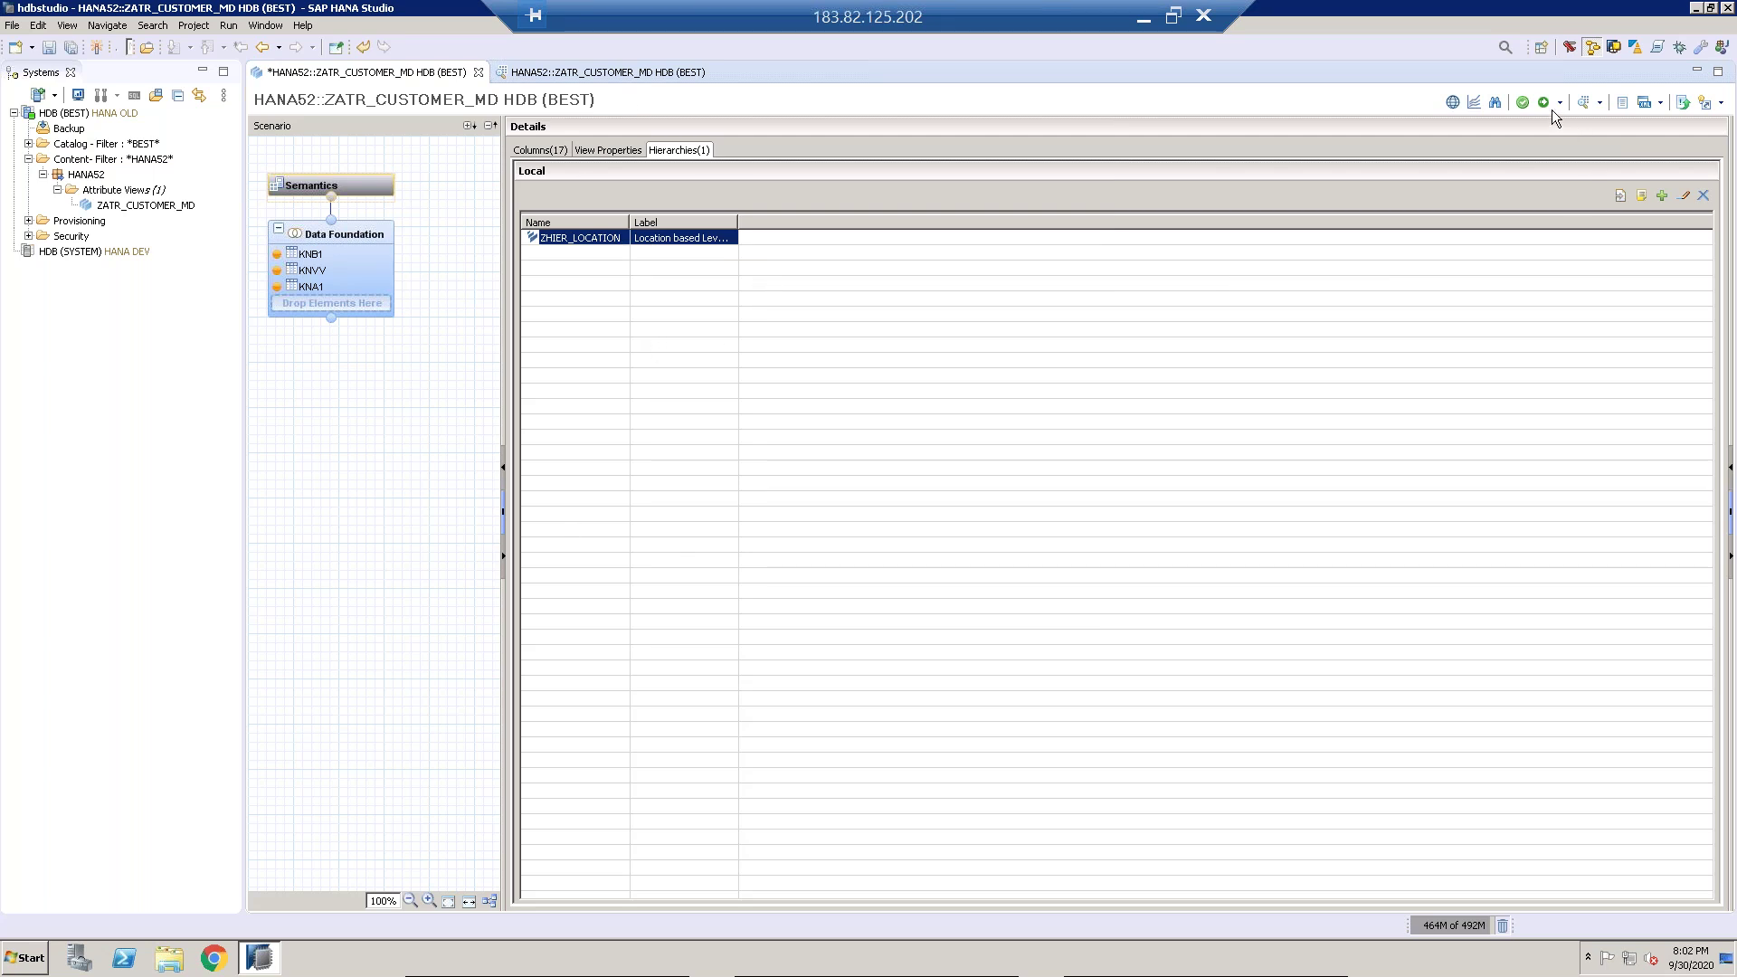
pyautogui.click(1524, 105)
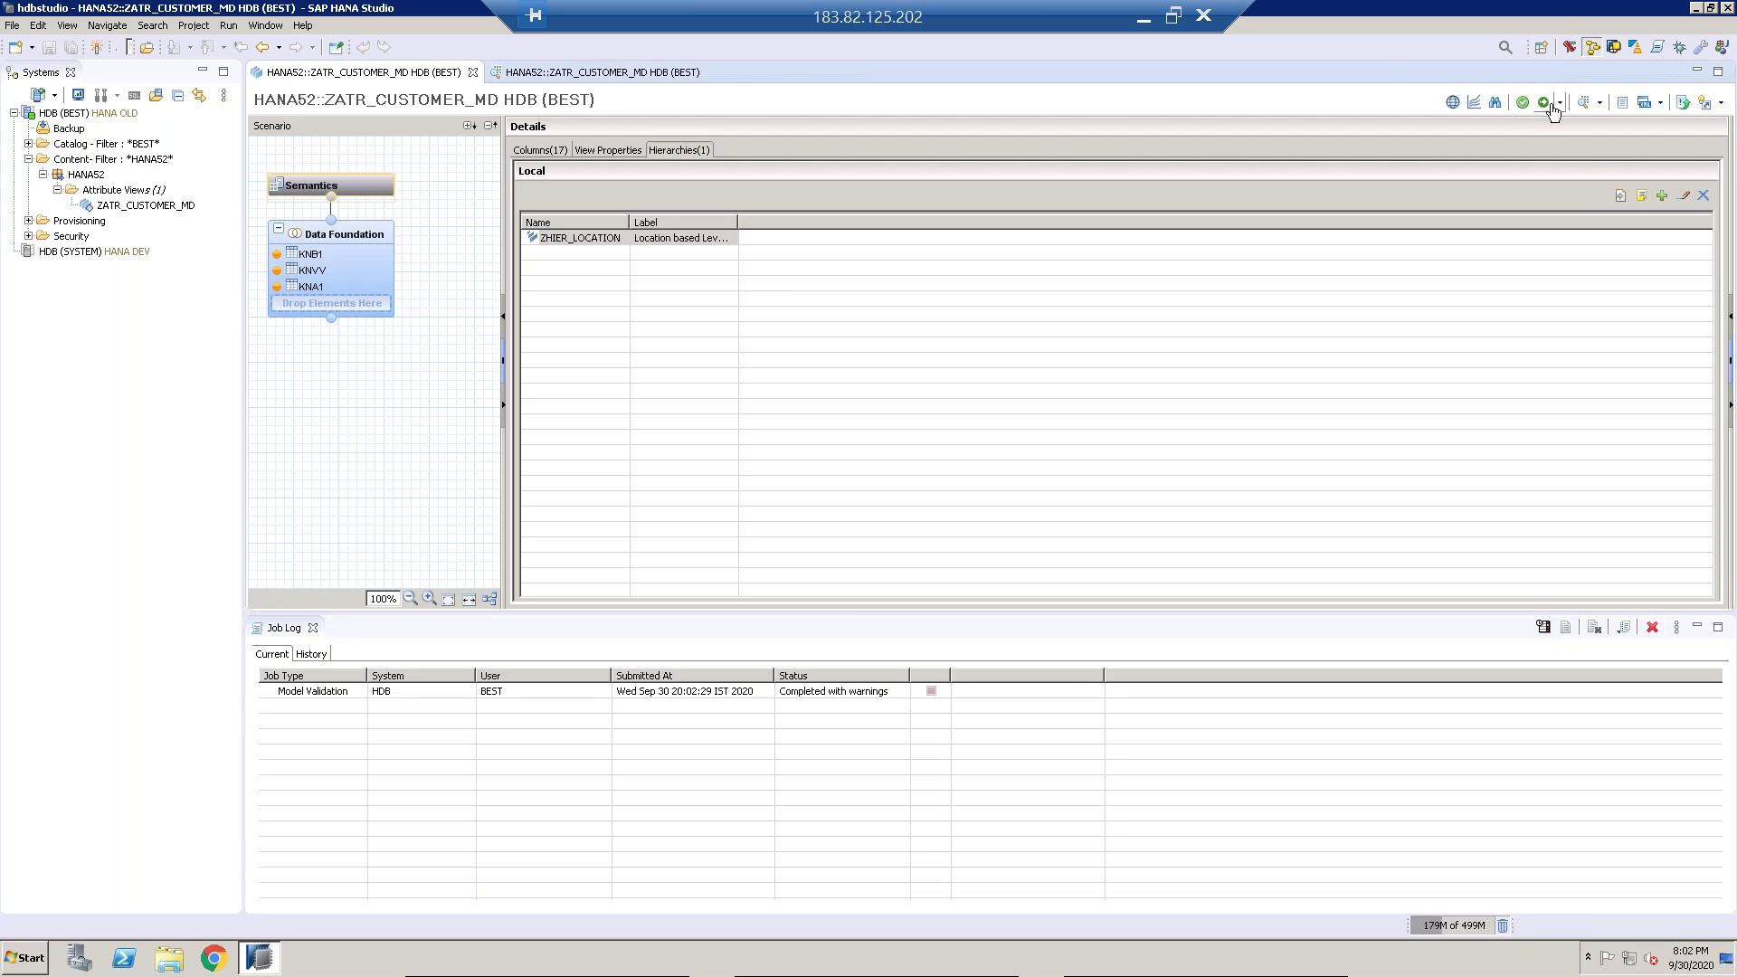
pyautogui.click(1545, 105)
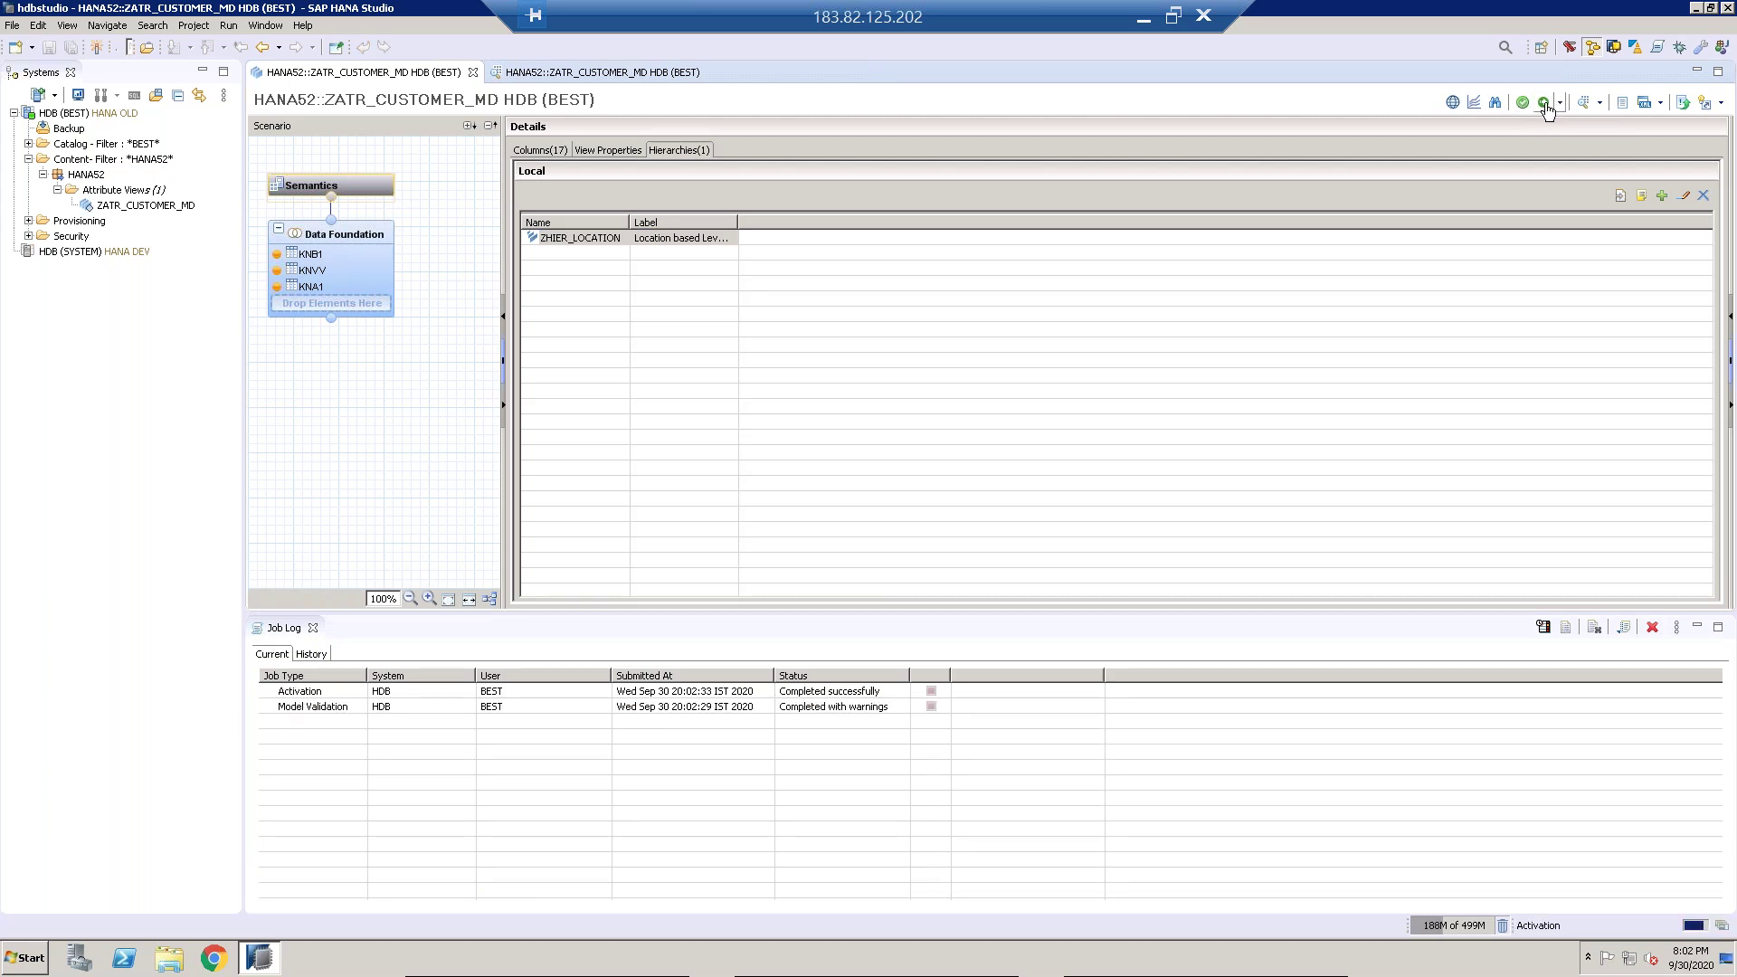
pyautogui.click(313, 627)
# Step: Refresh the raw data preview of ZATR_CUSTOMER_MD, review its rows and close the preview
pyautogui.click(664, 75)
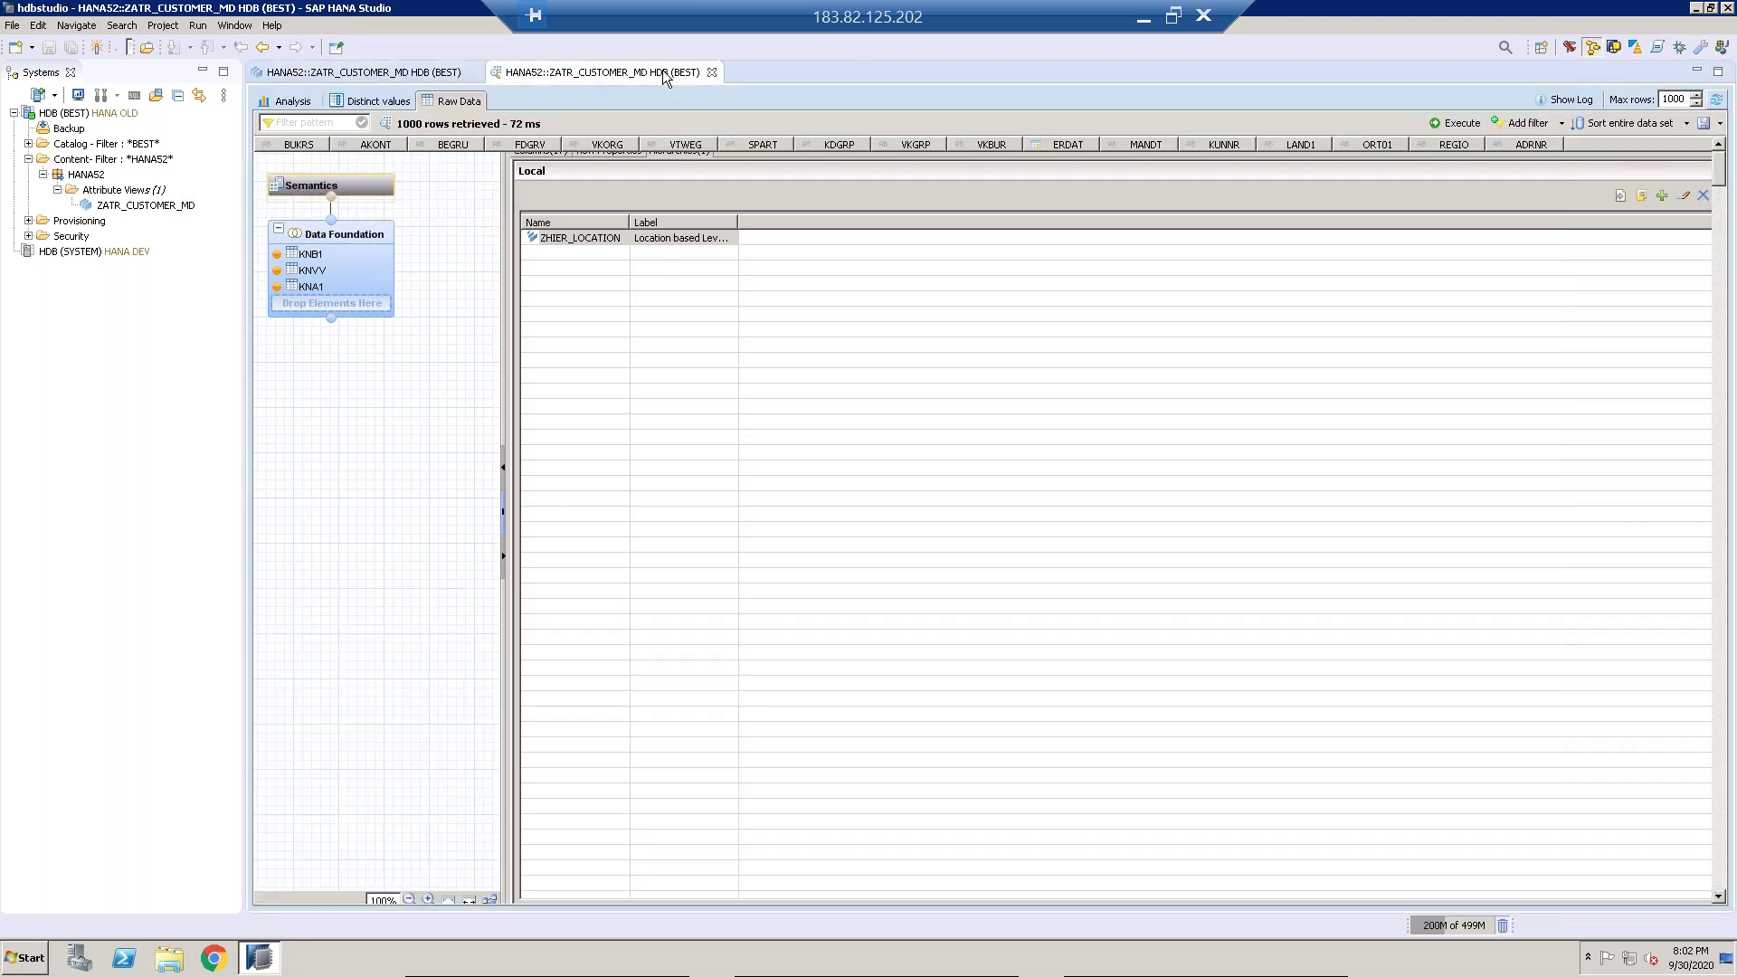
pyautogui.click(1718, 101)
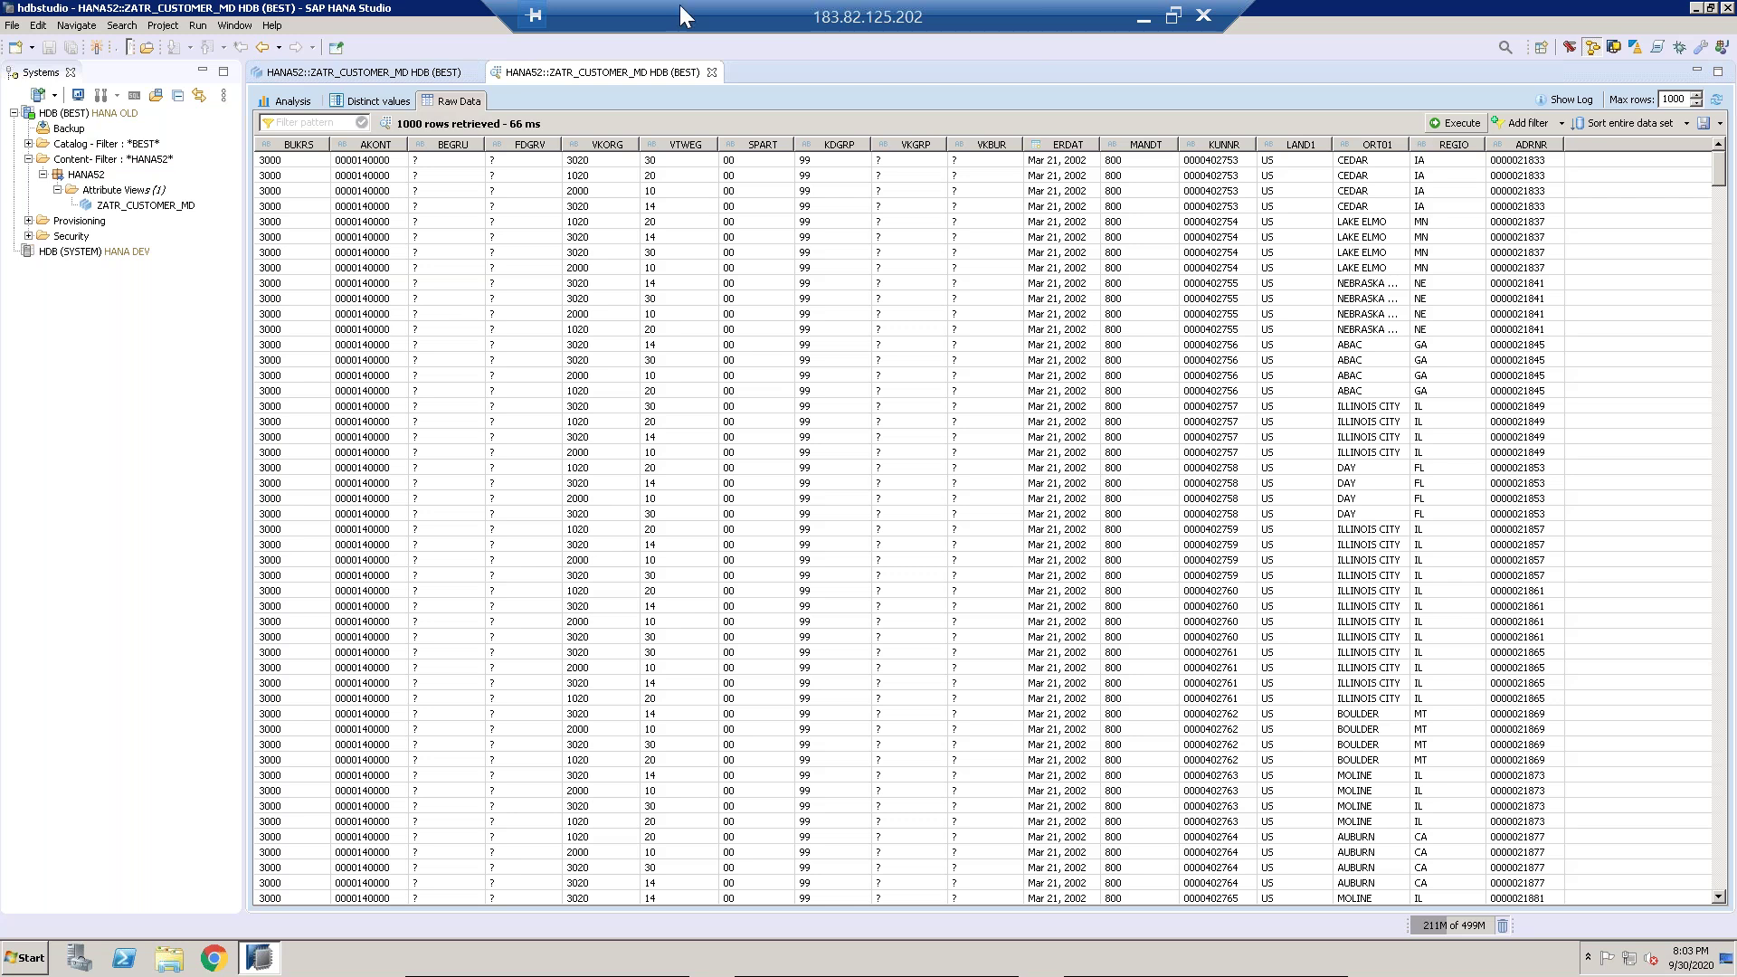
pyautogui.click(711, 72)
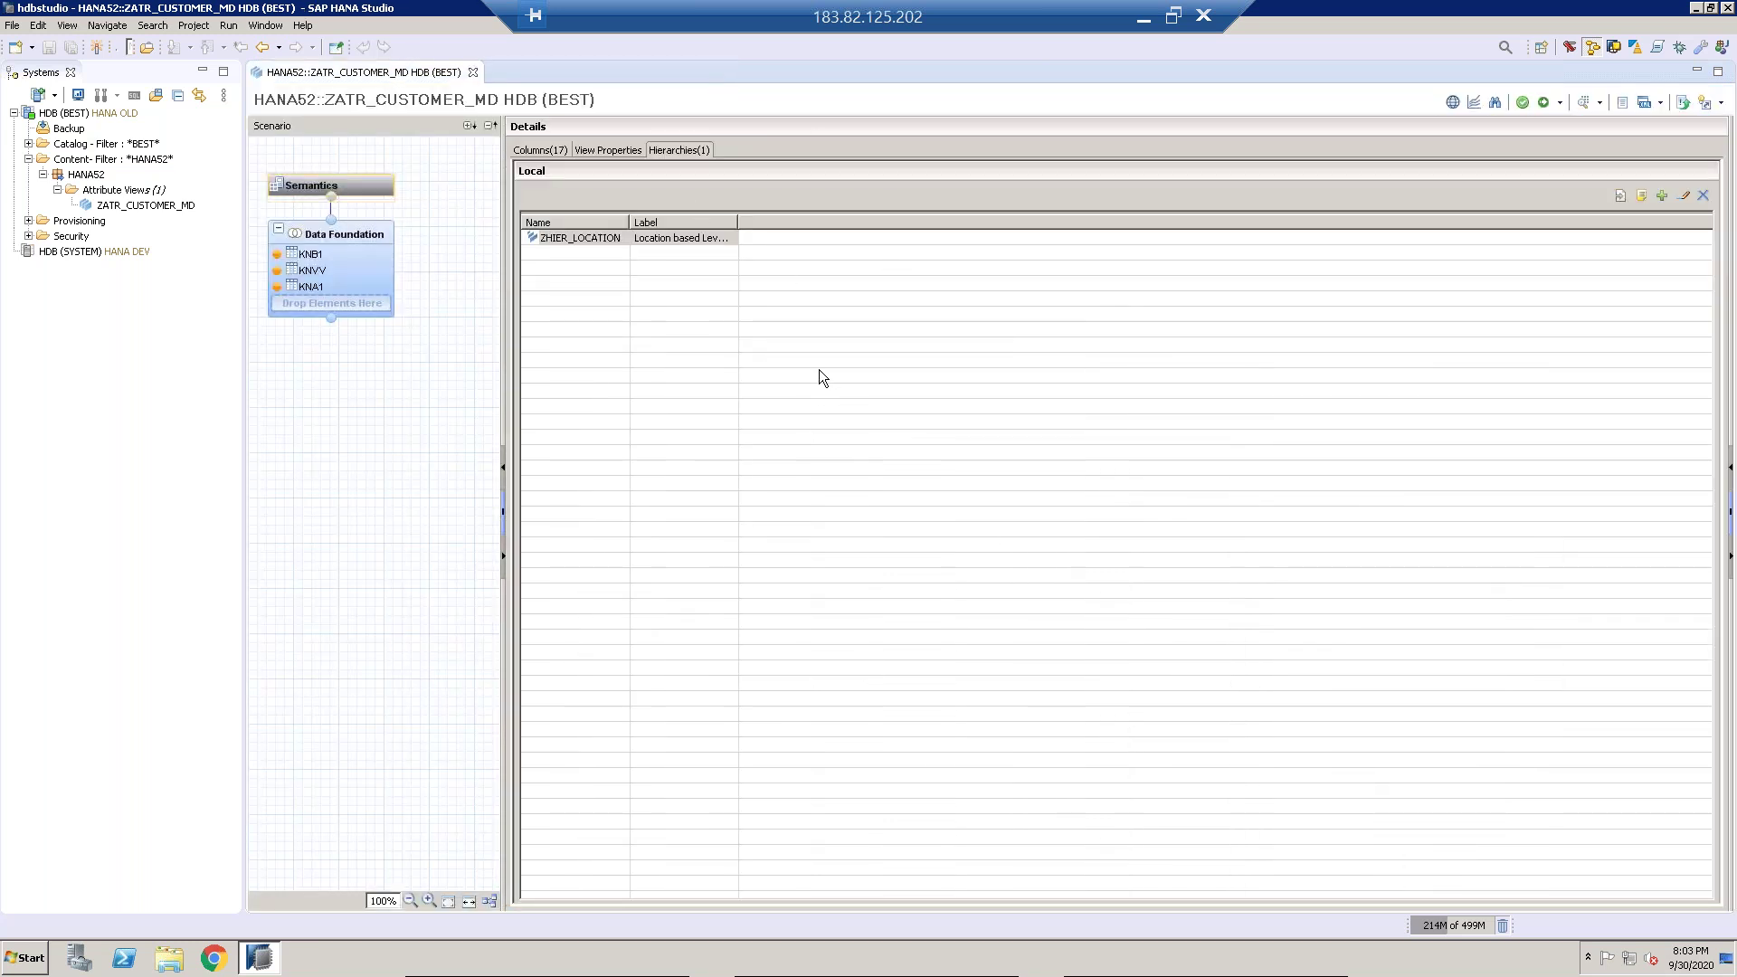
# Step: Close the ZATR_CUSTOMER_MD editor and minimize the remote desktop session
pyautogui.click(713, 237)
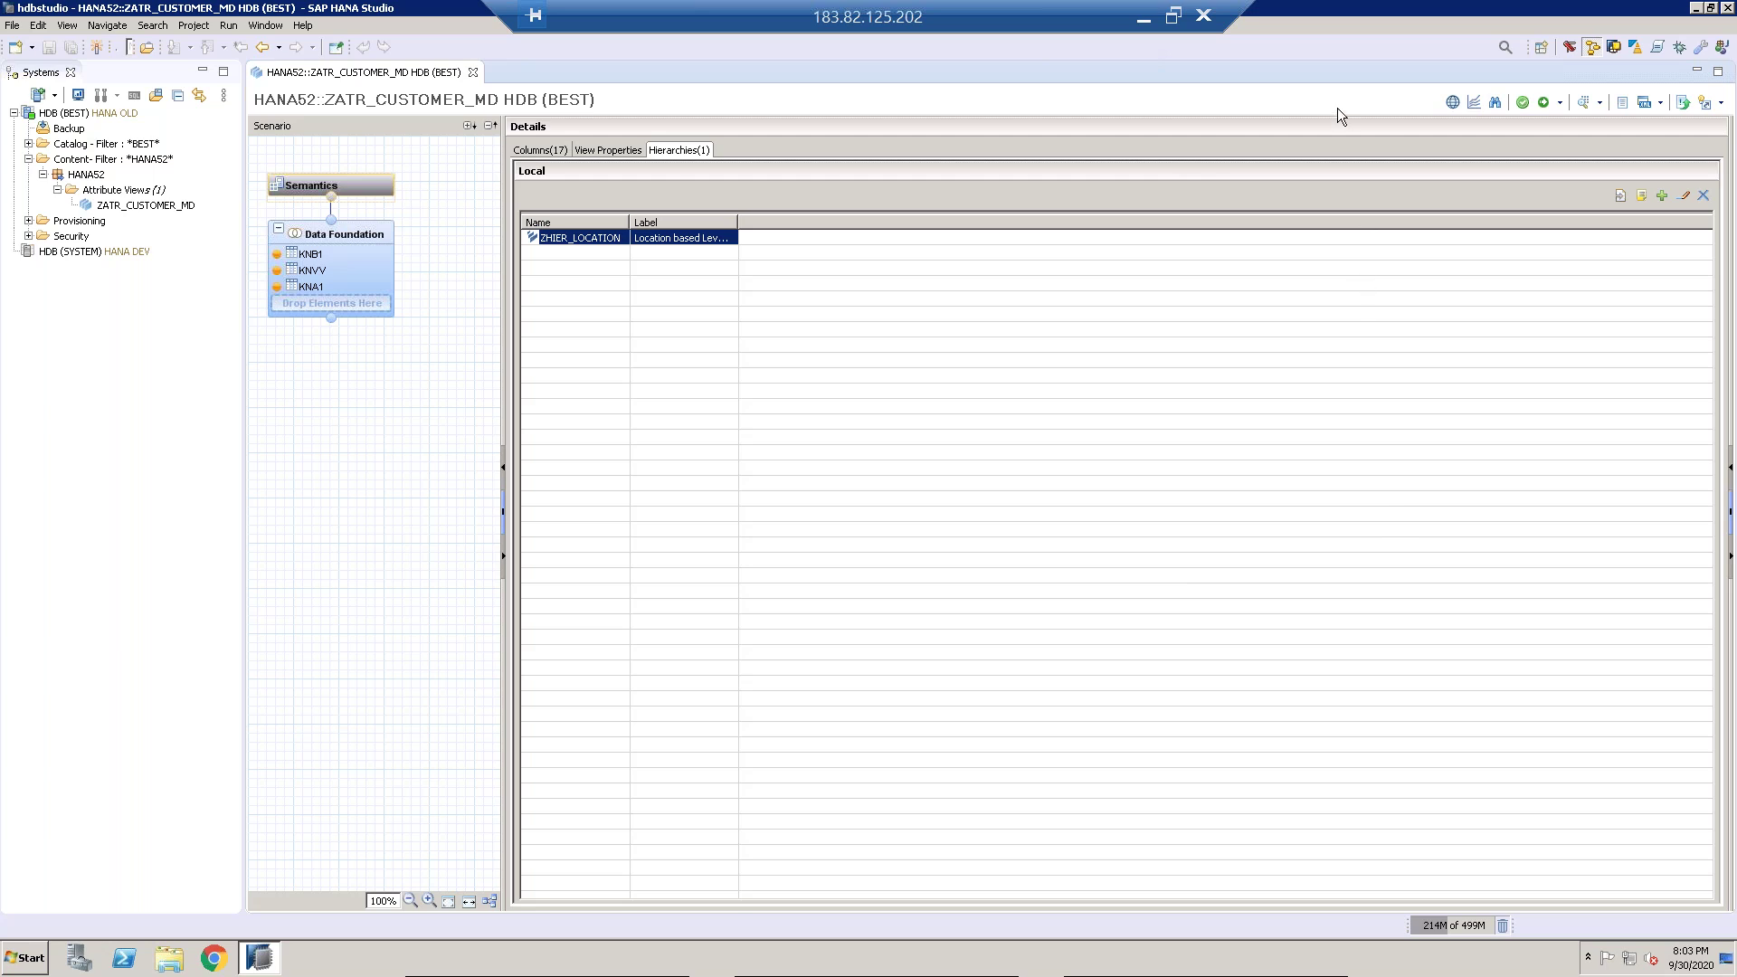
pyautogui.click(472, 71)
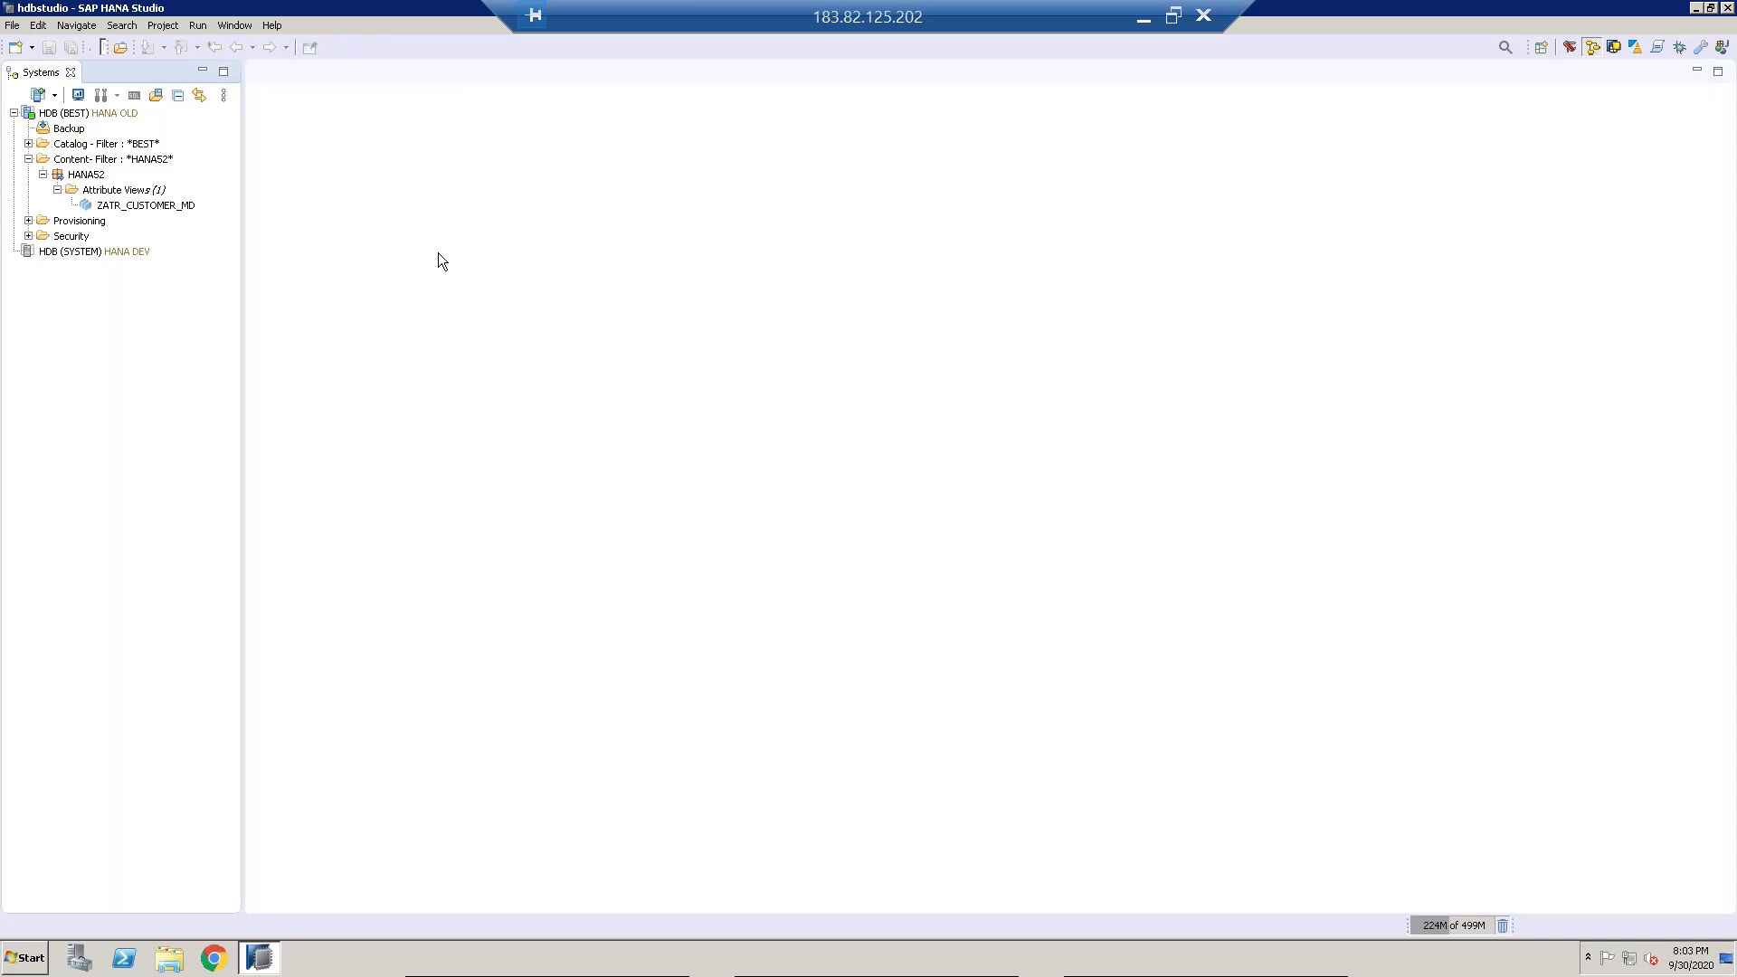
pyautogui.click(1144, 20)
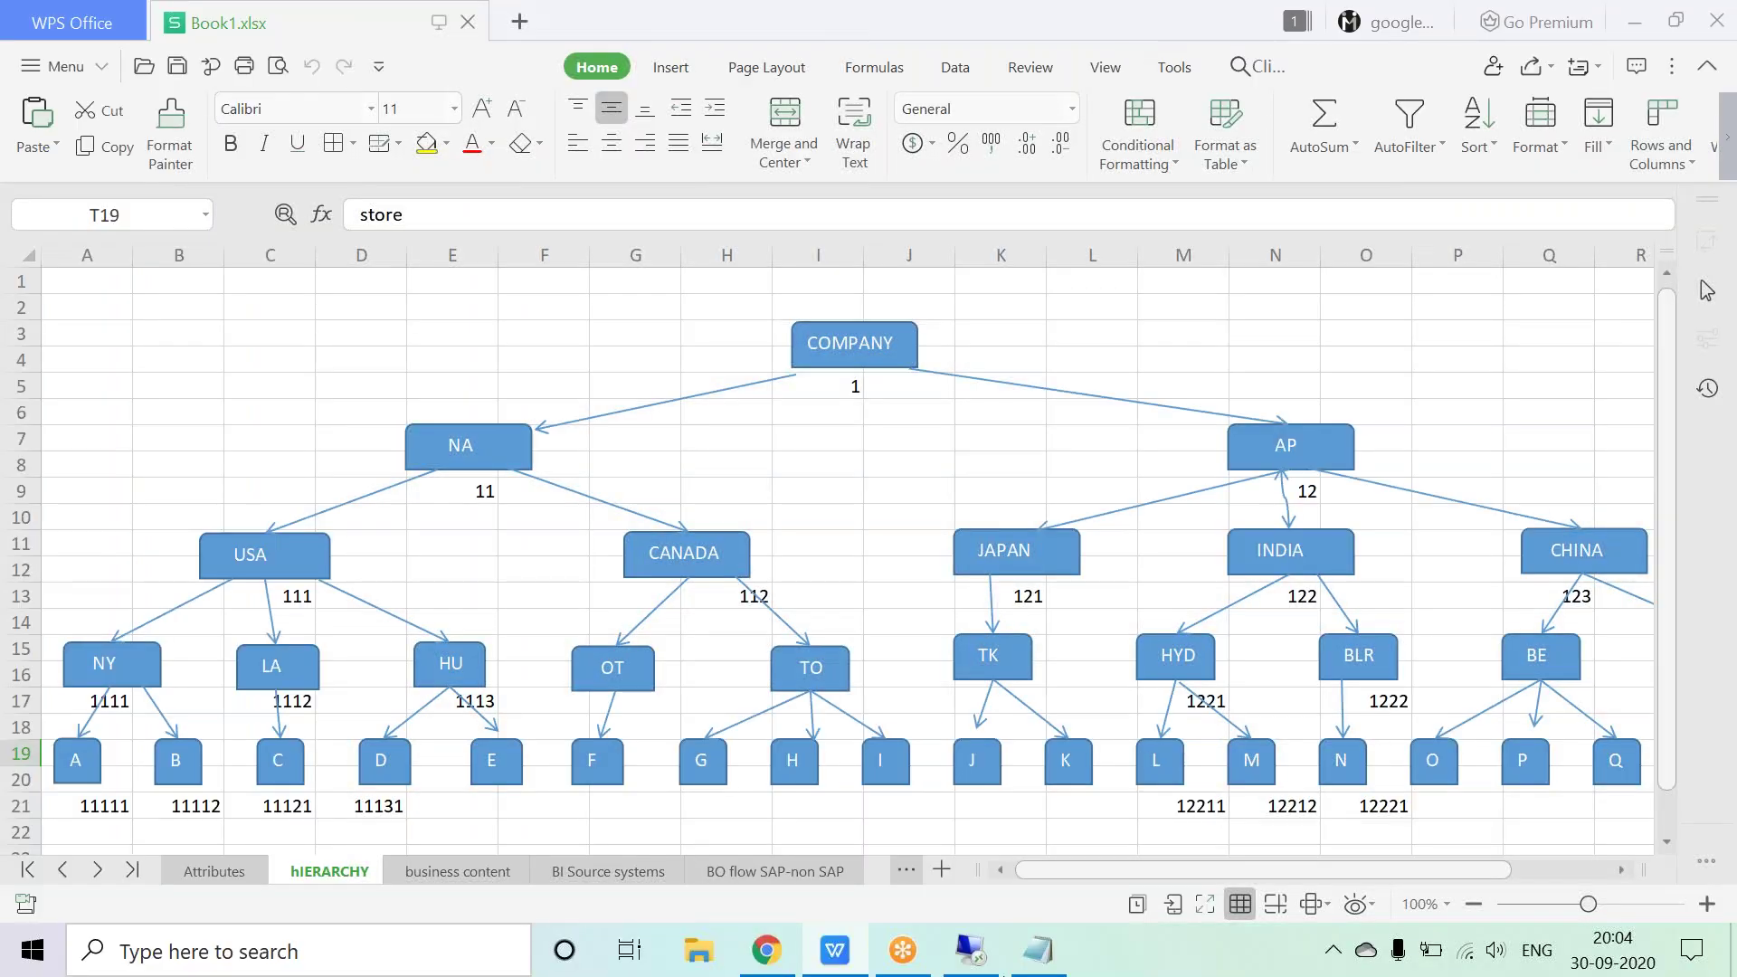
# Step: Switch to the SAP HANA notes in Notepad and add a "Parent Child Hierarchy :" line below the Level Hierarchy description
pyautogui.click(1039, 950)
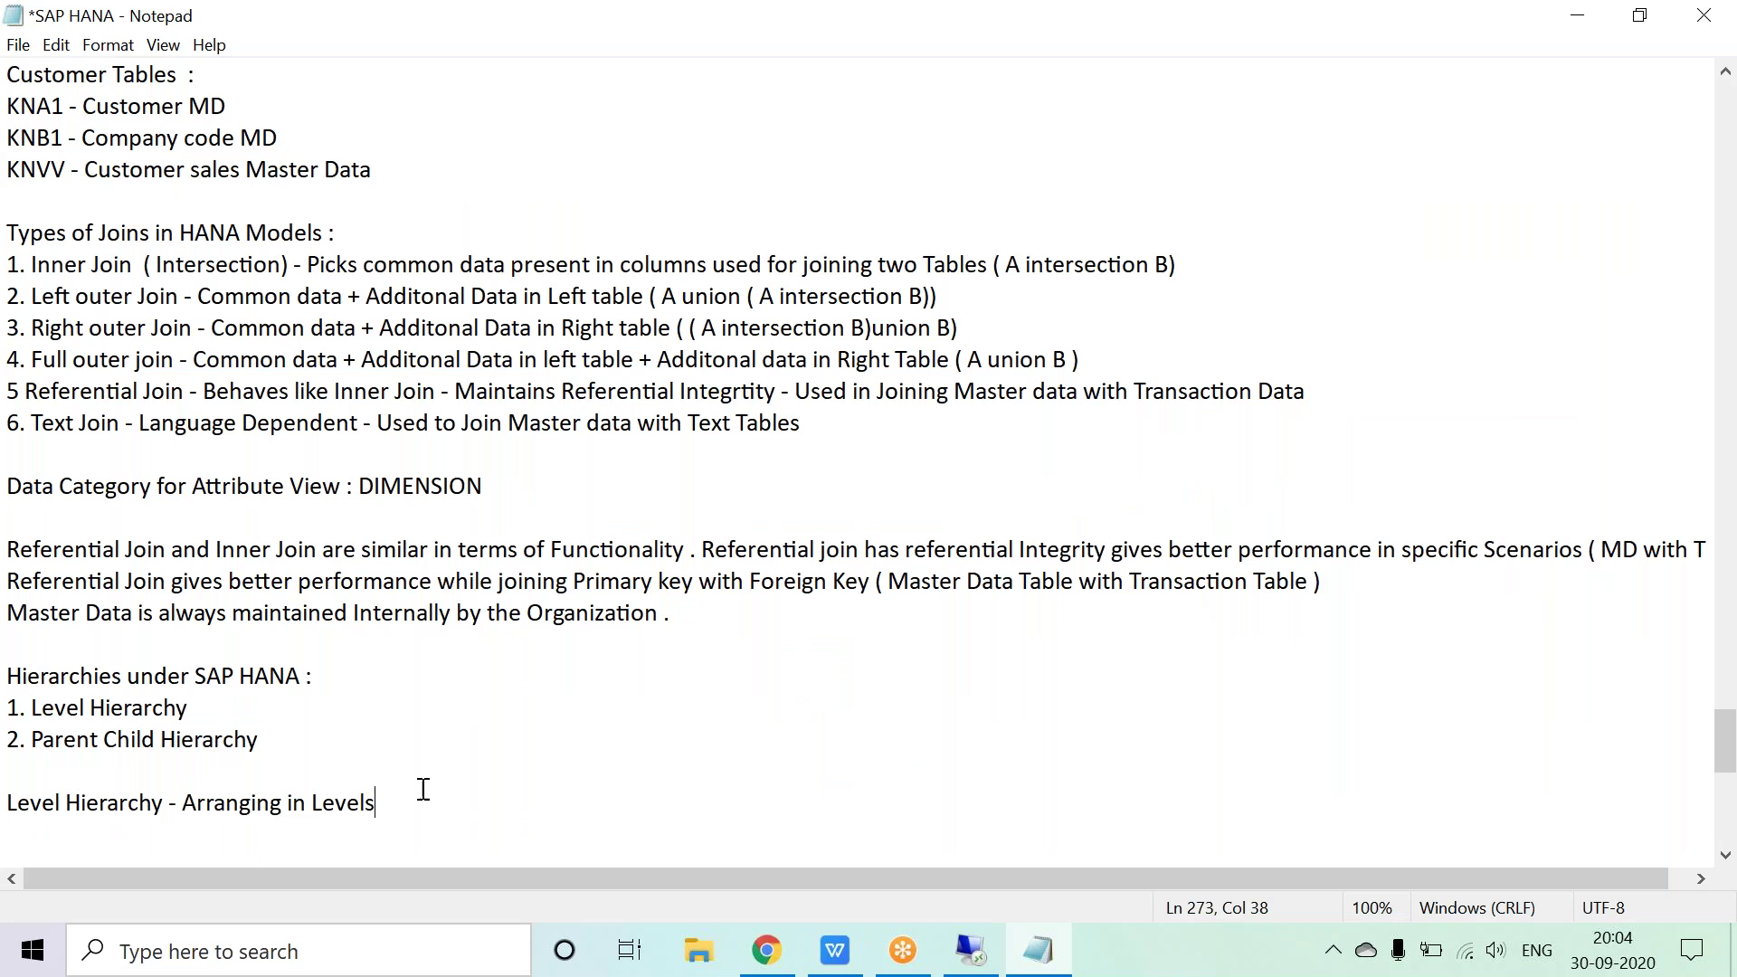
pyautogui.press('Return')
pyautogui.press('Return')
pyautogui.write('Parent C')
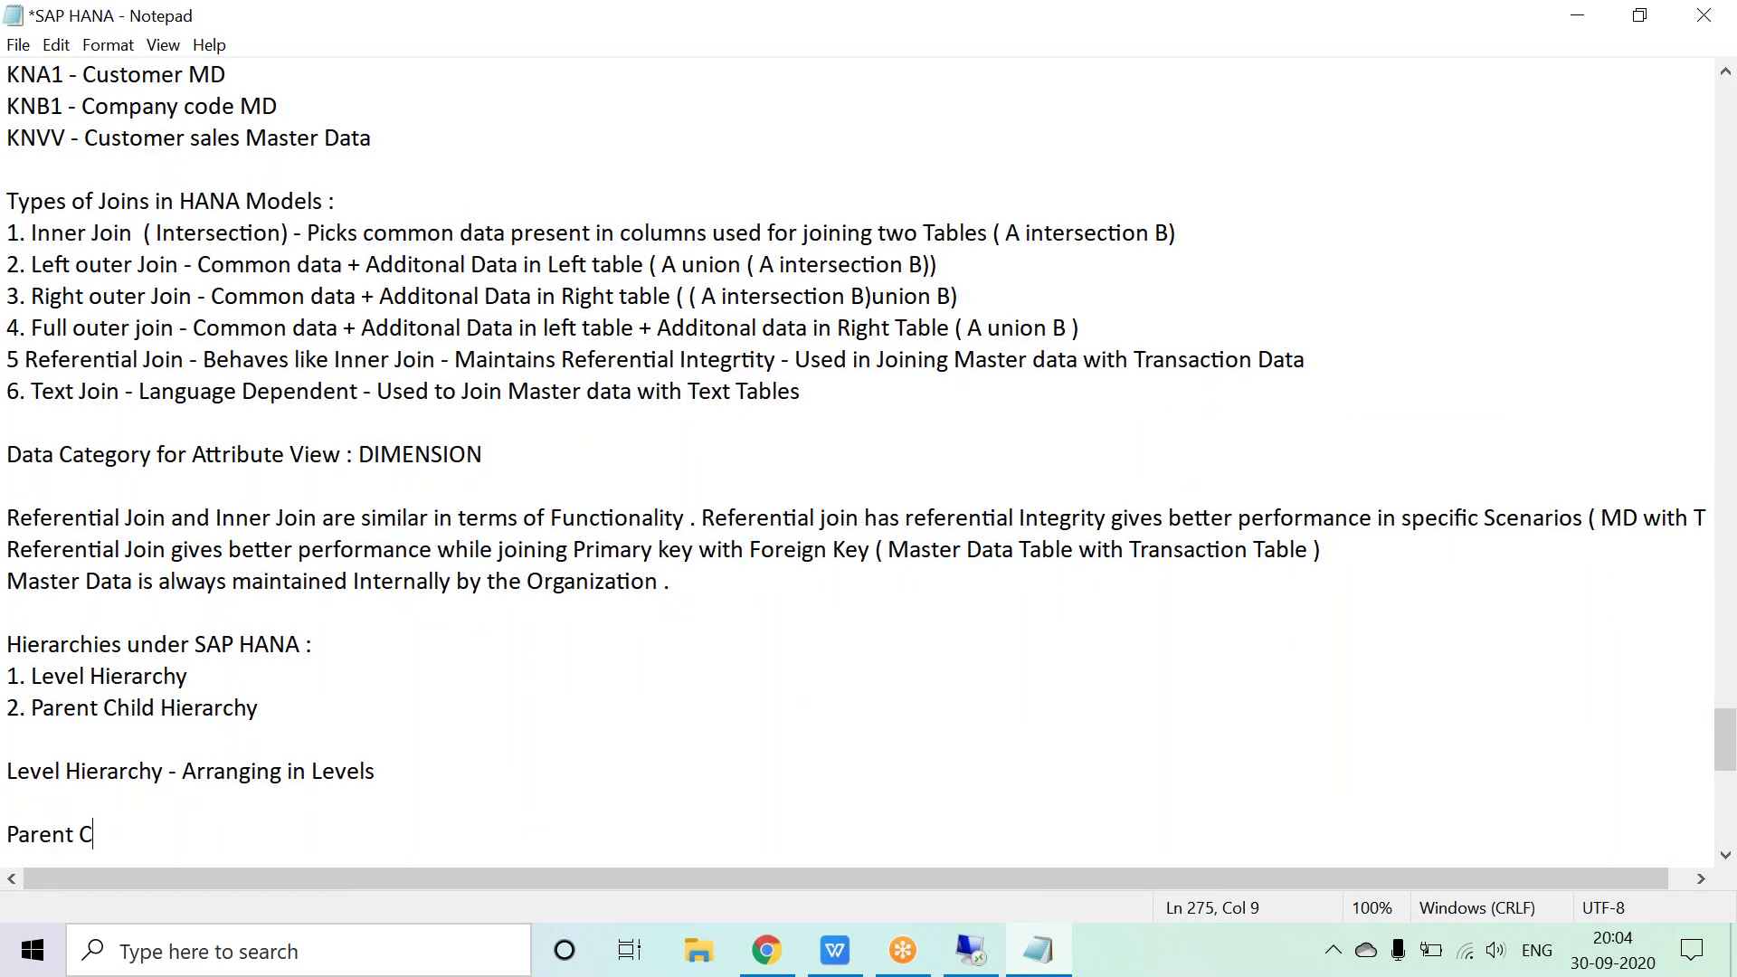
pyautogui.write('hild Hierarchy :')
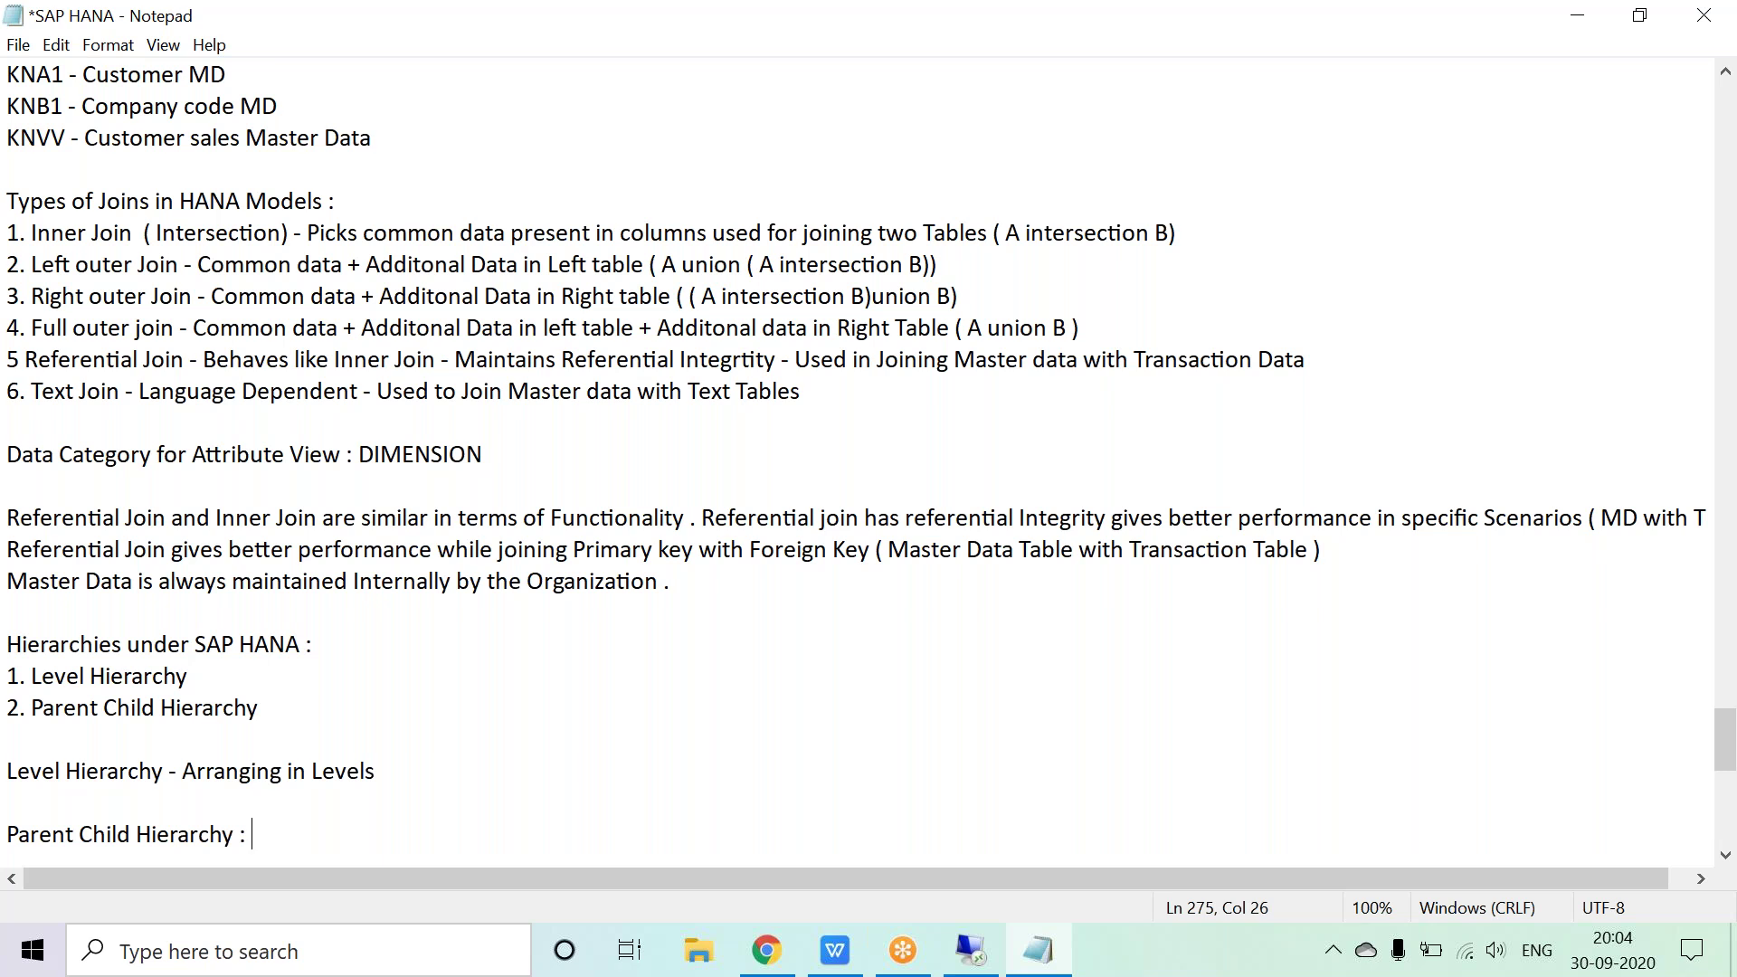
pyautogui.press('Return')
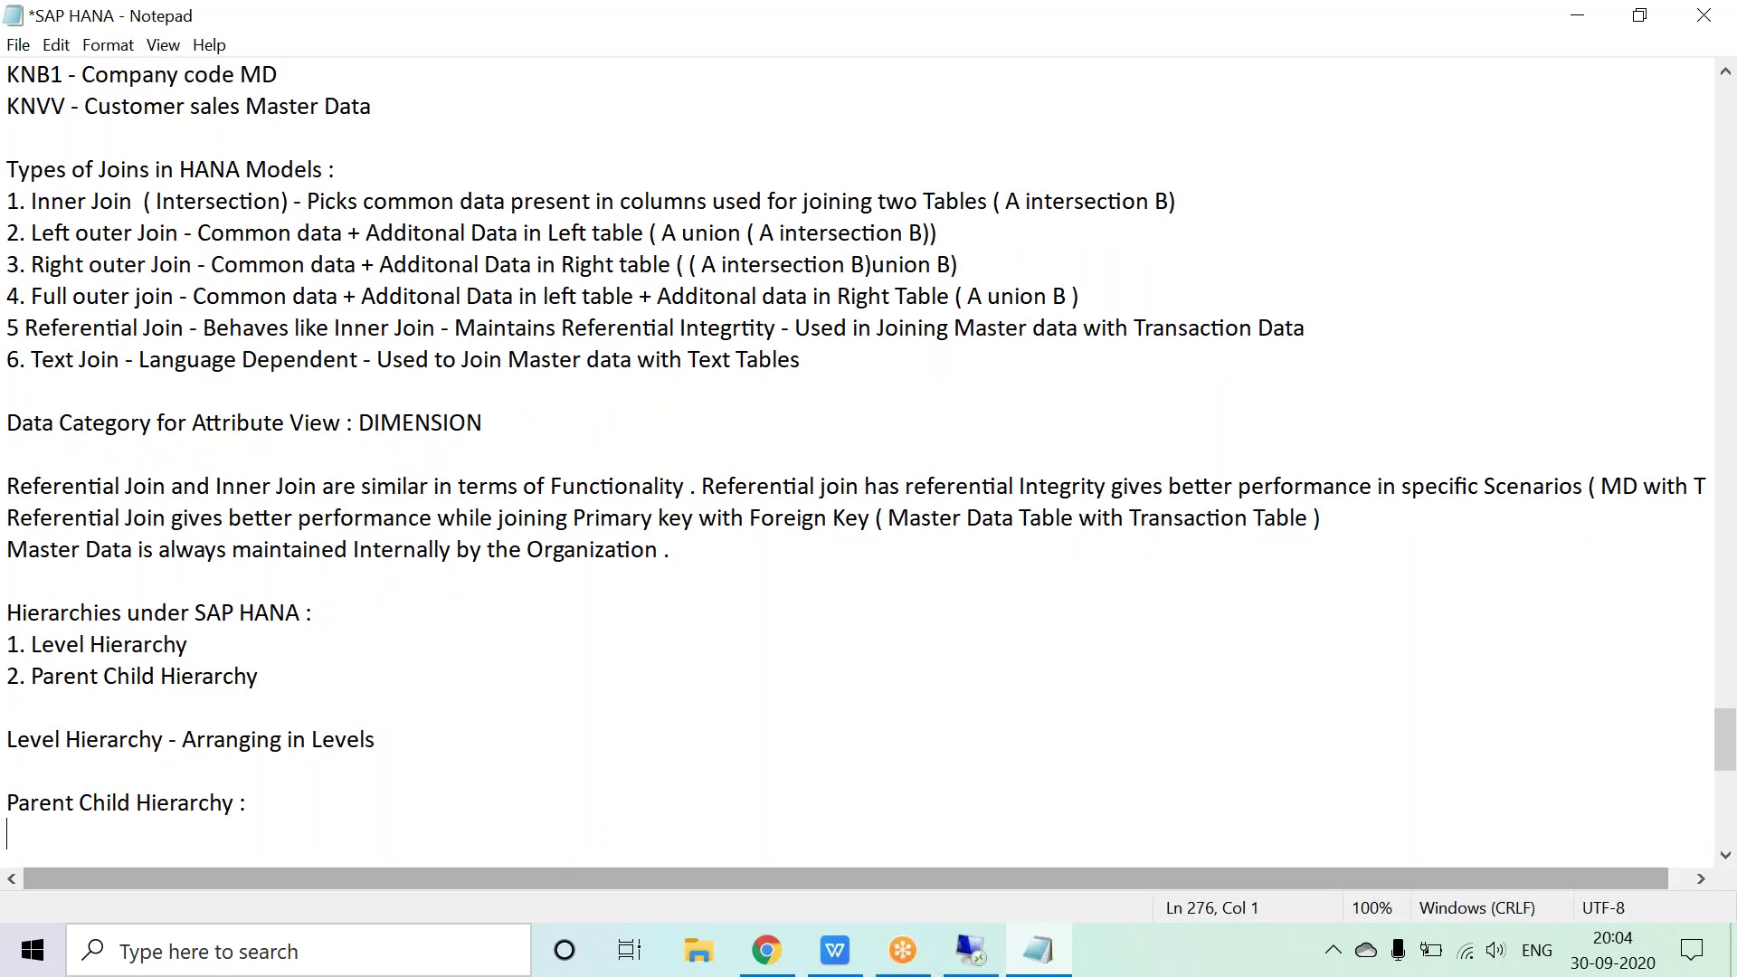
# Step: Complete the Parent Child Hierarchy line in the notes with "Employee - Manager Relationship"
pyautogui.click(292, 802)
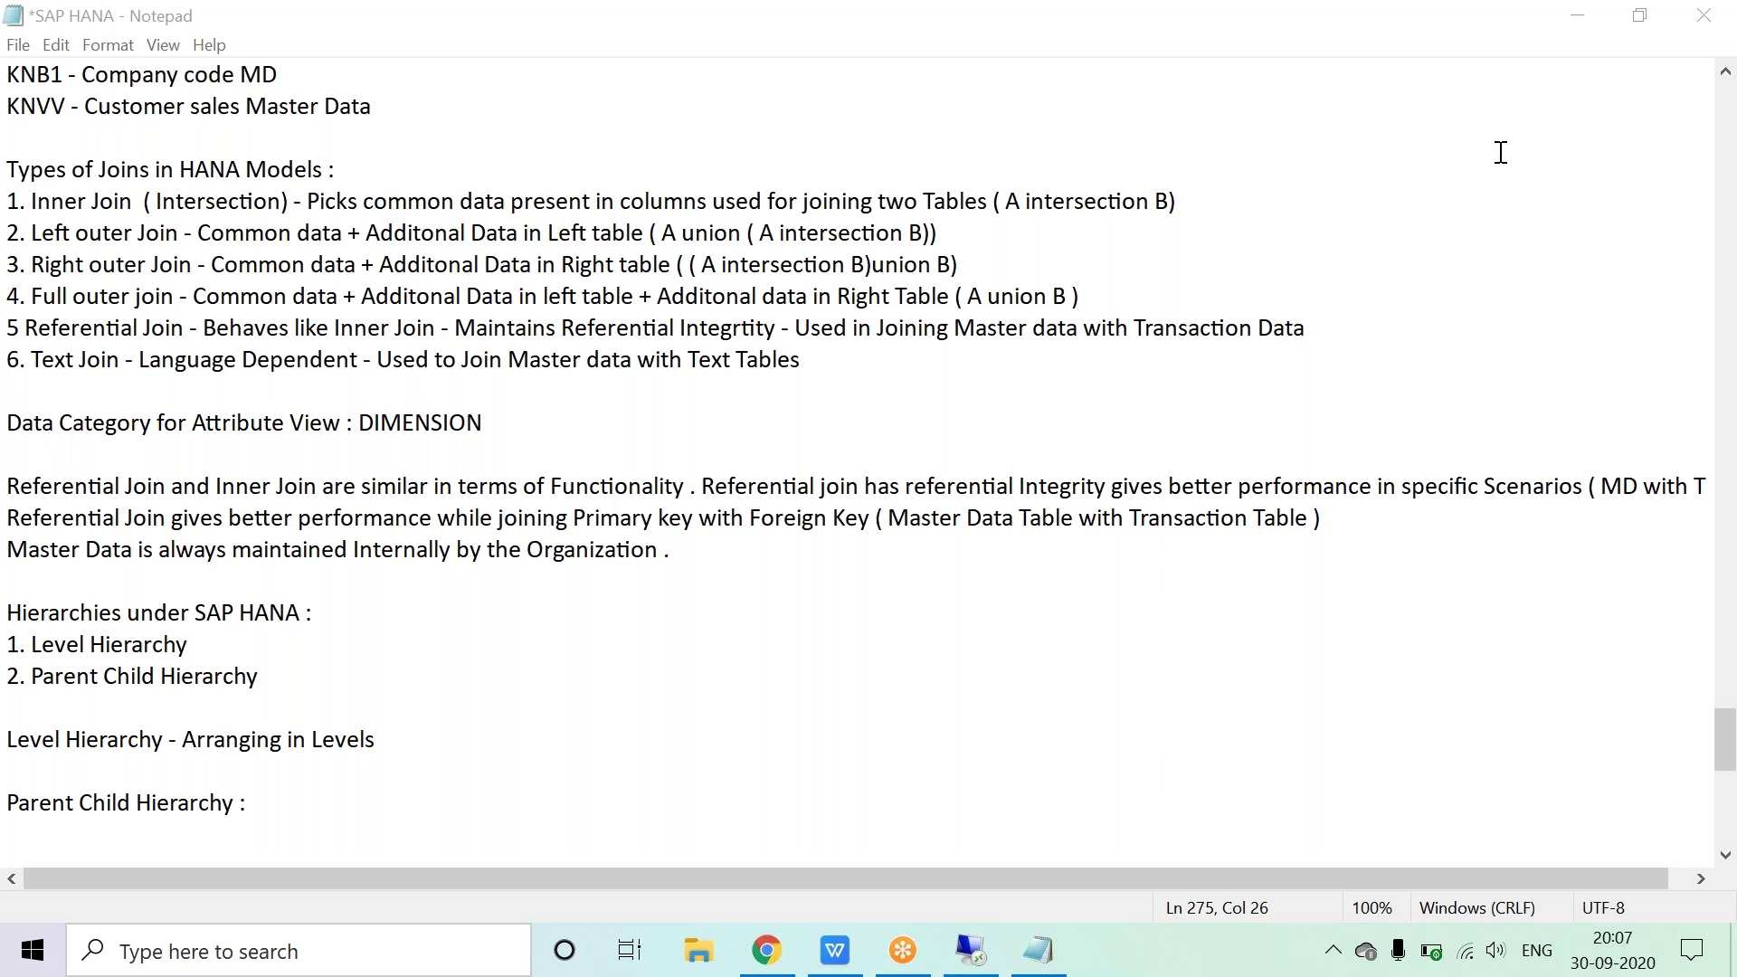
pyautogui.click(1500, 152)
pyautogui.click(293, 802)
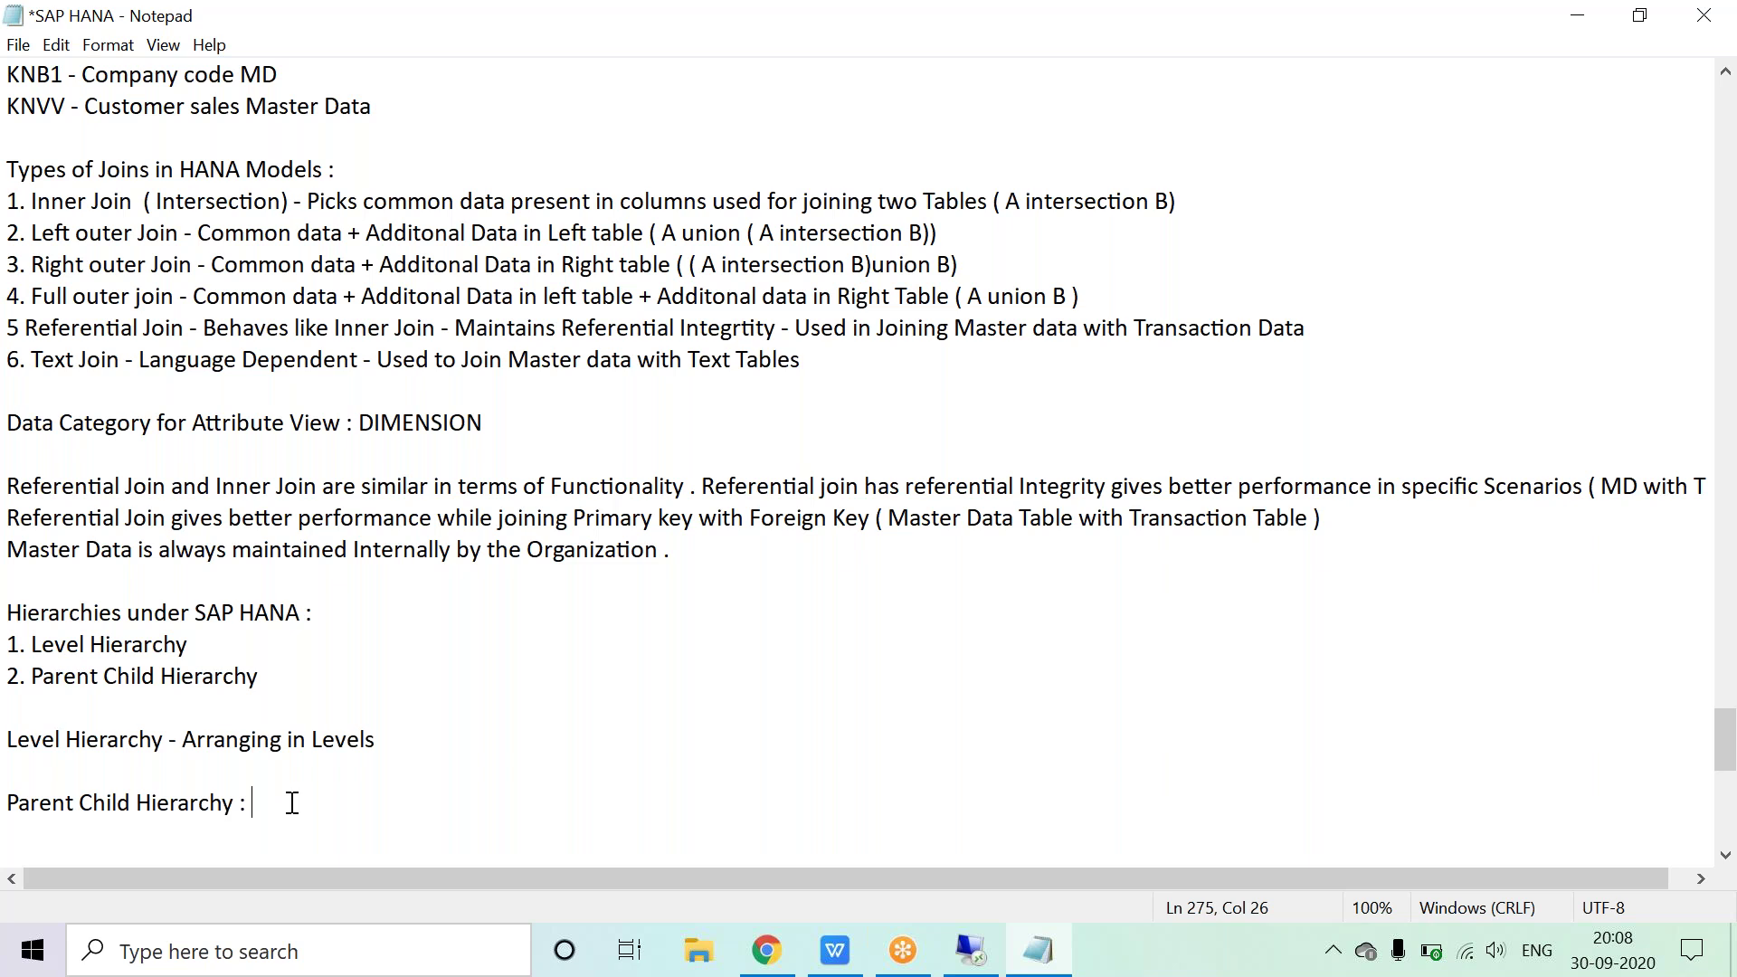
pyautogui.write('Employee - Manage')
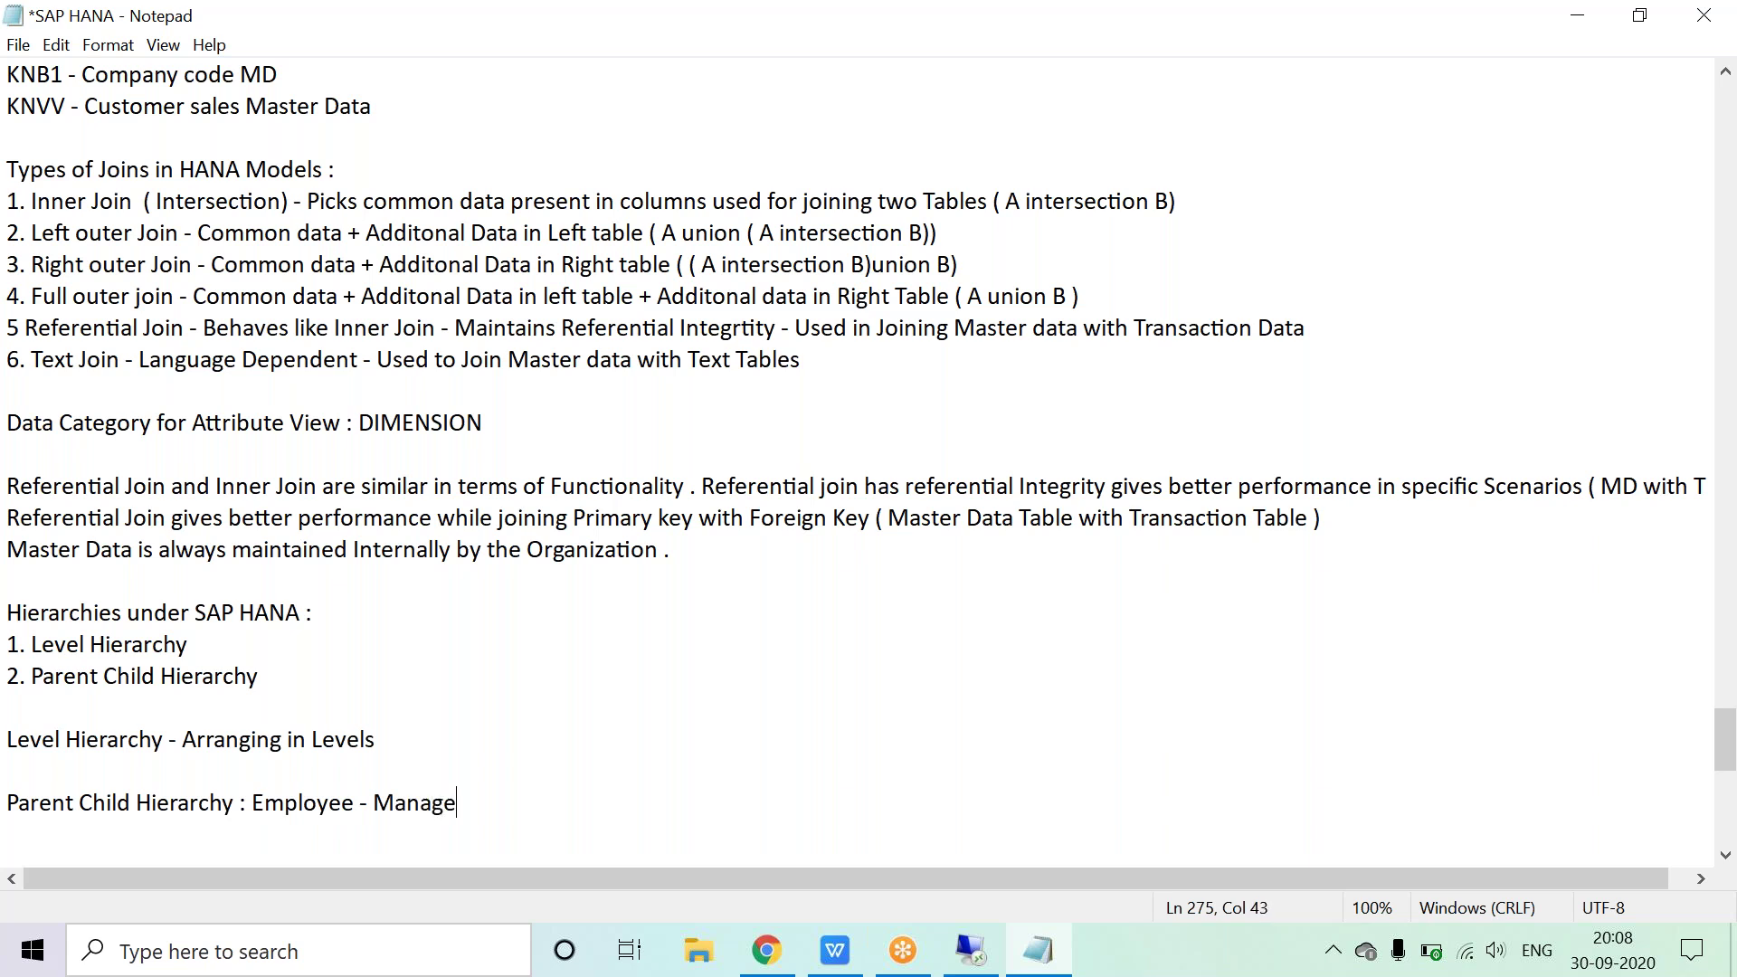
pyautogui.write('r Relationship')
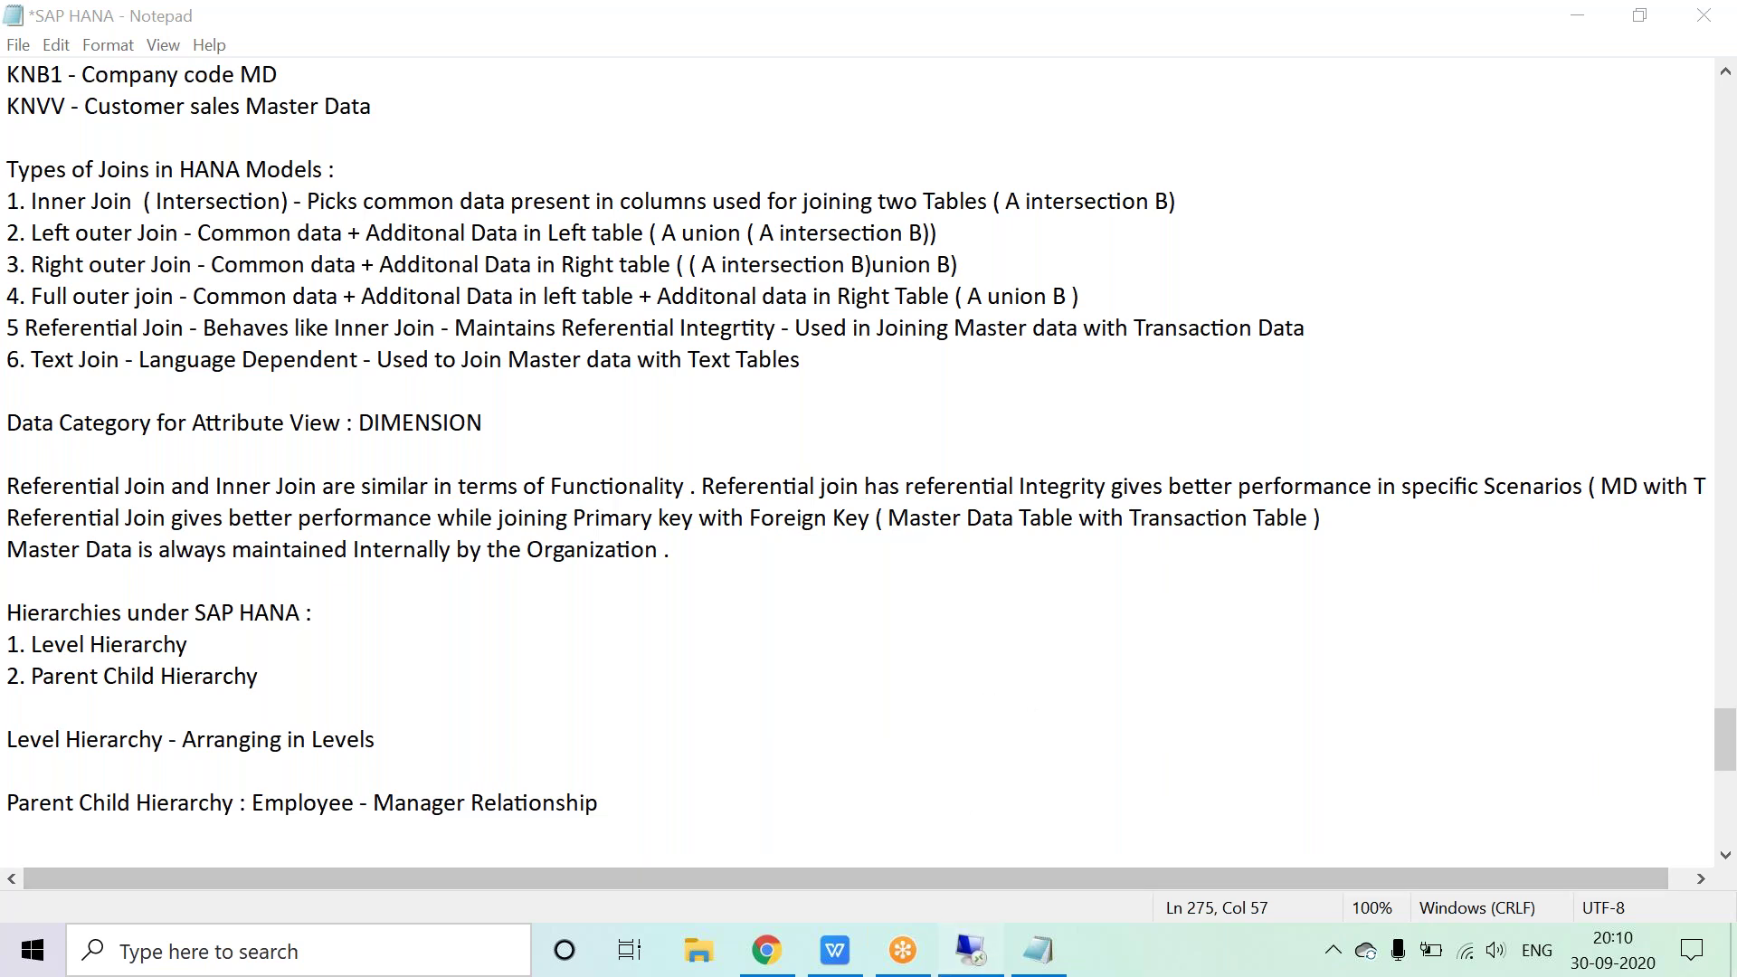
# Step: Switch to the remote desktop, close its session and reconnect to the same computer using the saved credentials
pyautogui.click(970, 950)
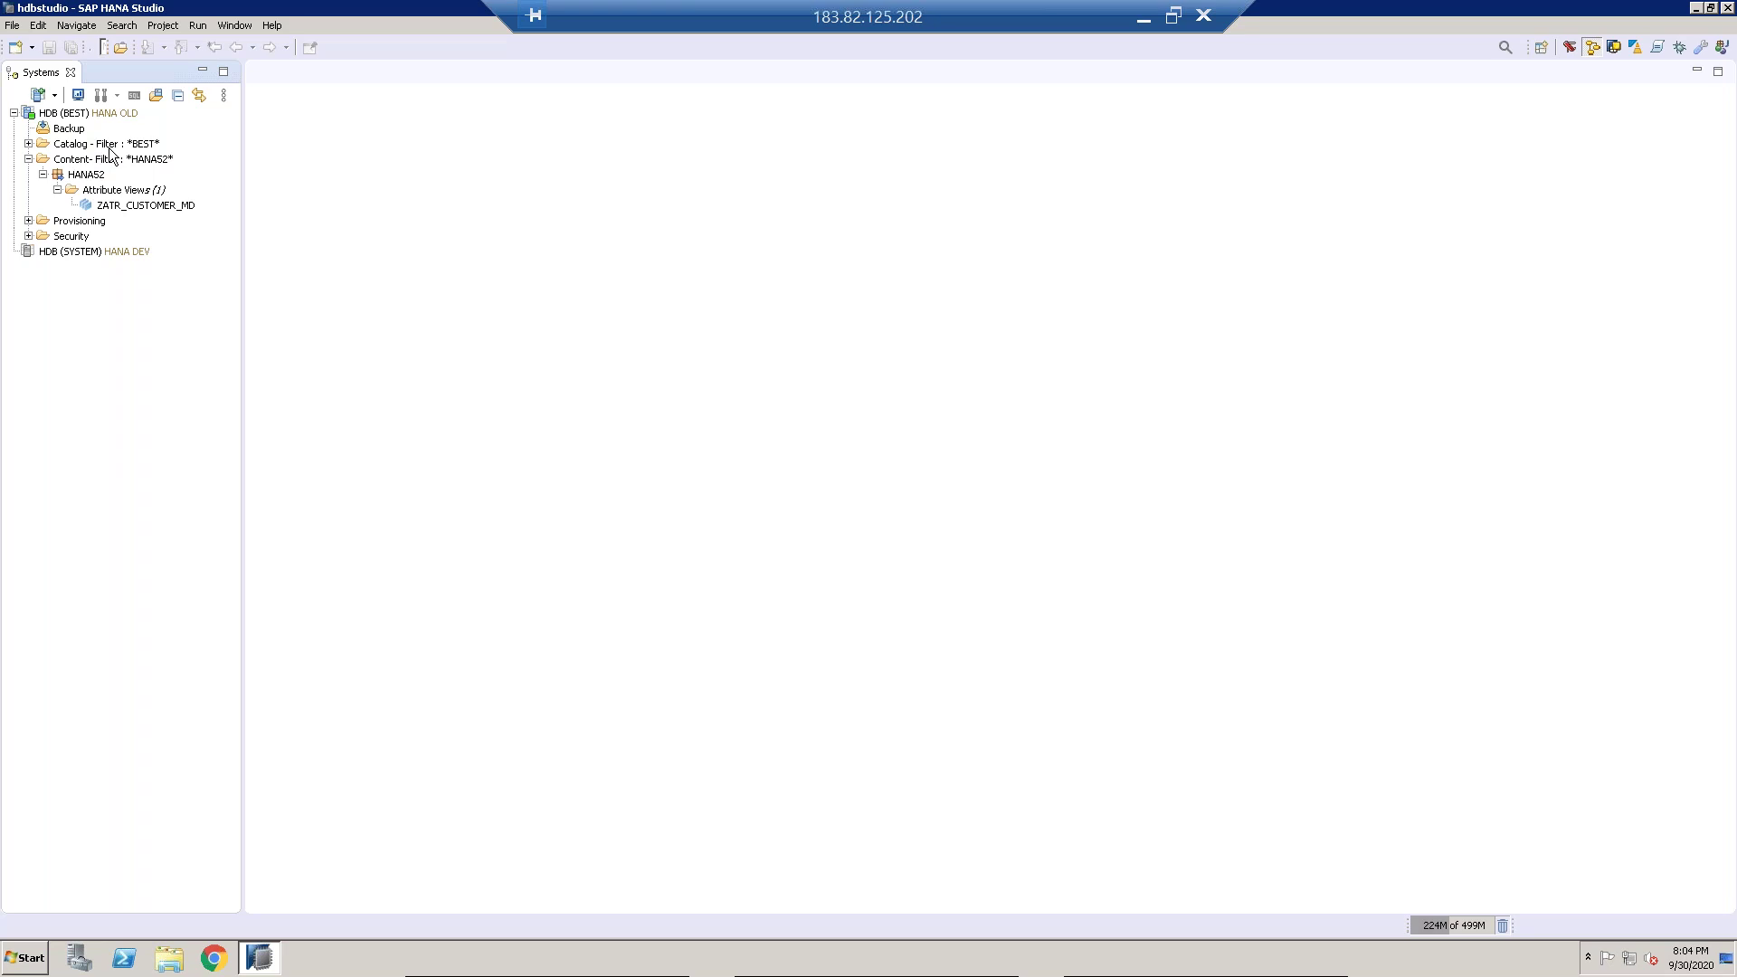
pyautogui.click(1204, 16)
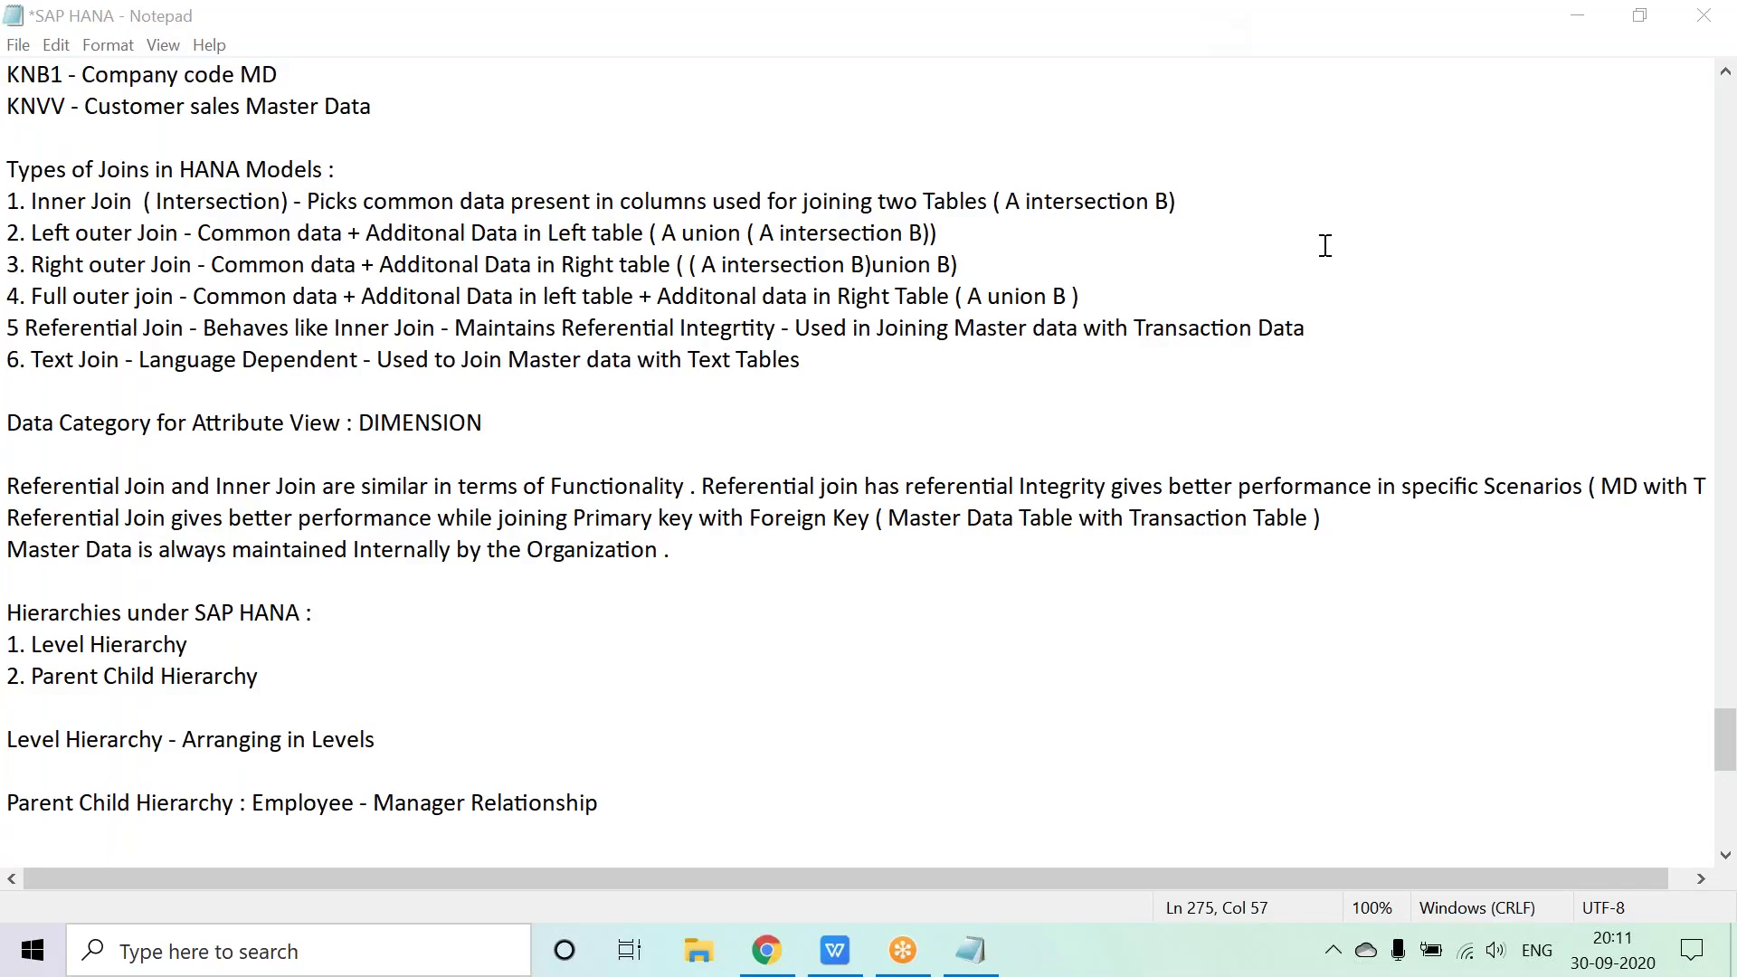
pyautogui.click(1209, 556)
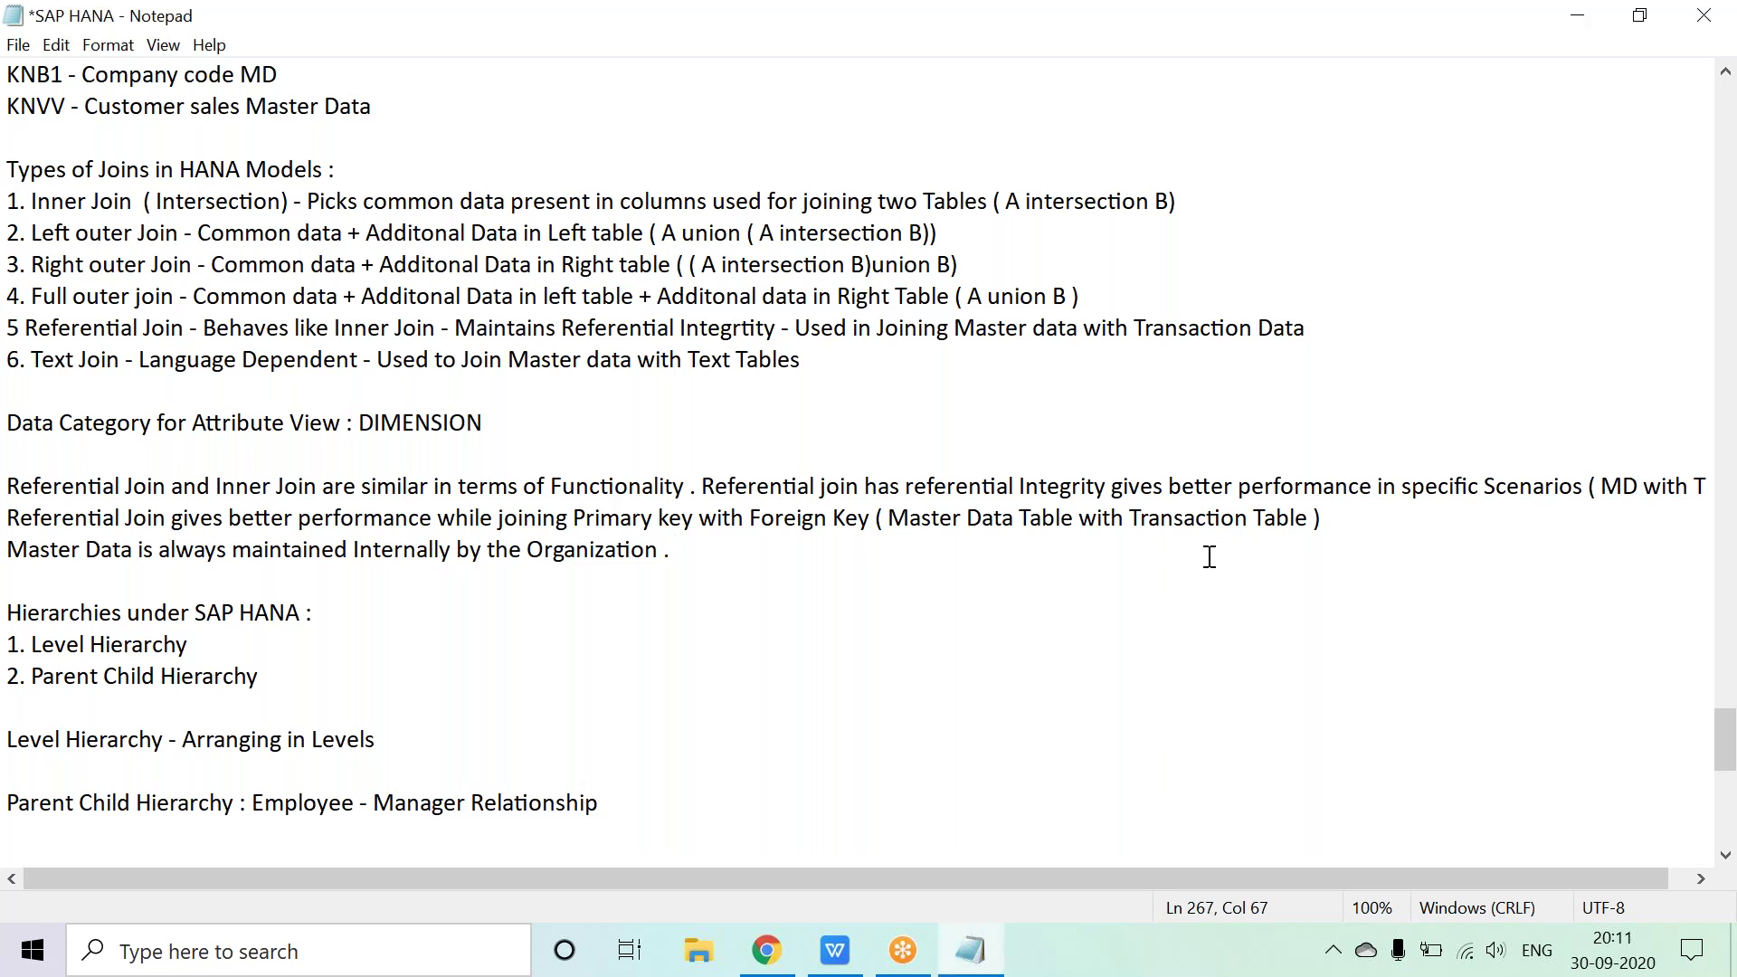
pyautogui.press('super+r')
pyautogui.press('Return')
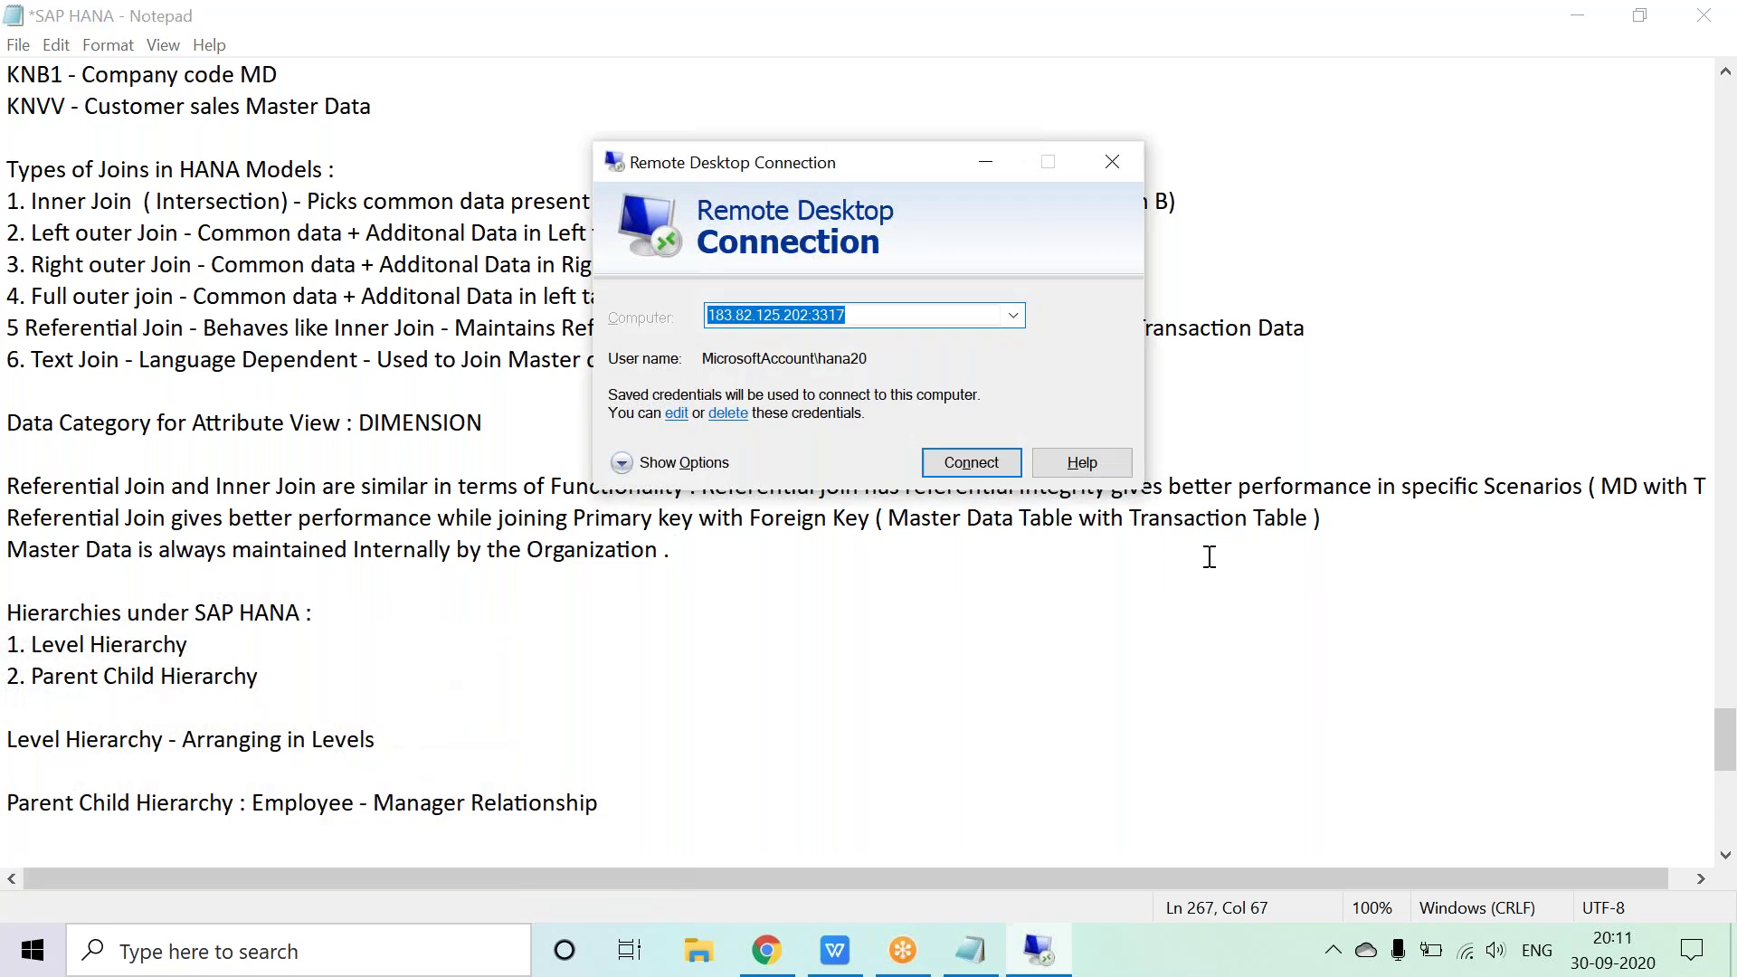
pyautogui.press('Return')
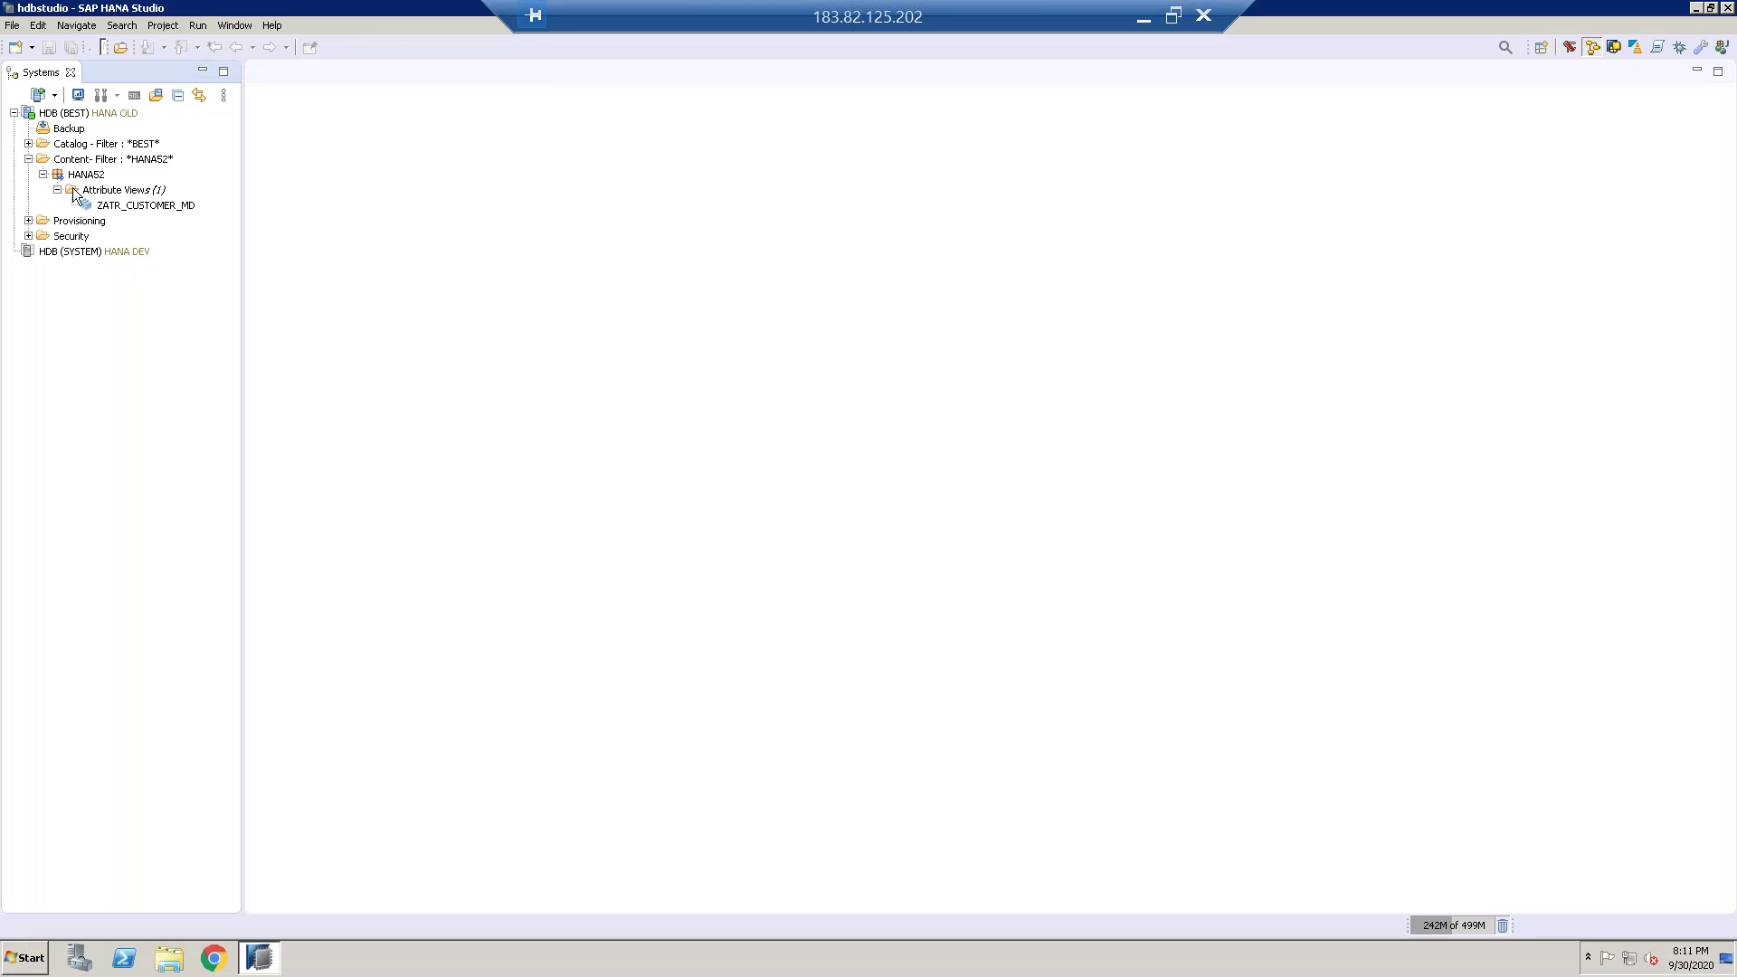
# Step: Expand the BEST schema's tables in the catalog, and change the catalog's schema filter to HANA52
pyautogui.click(28, 144)
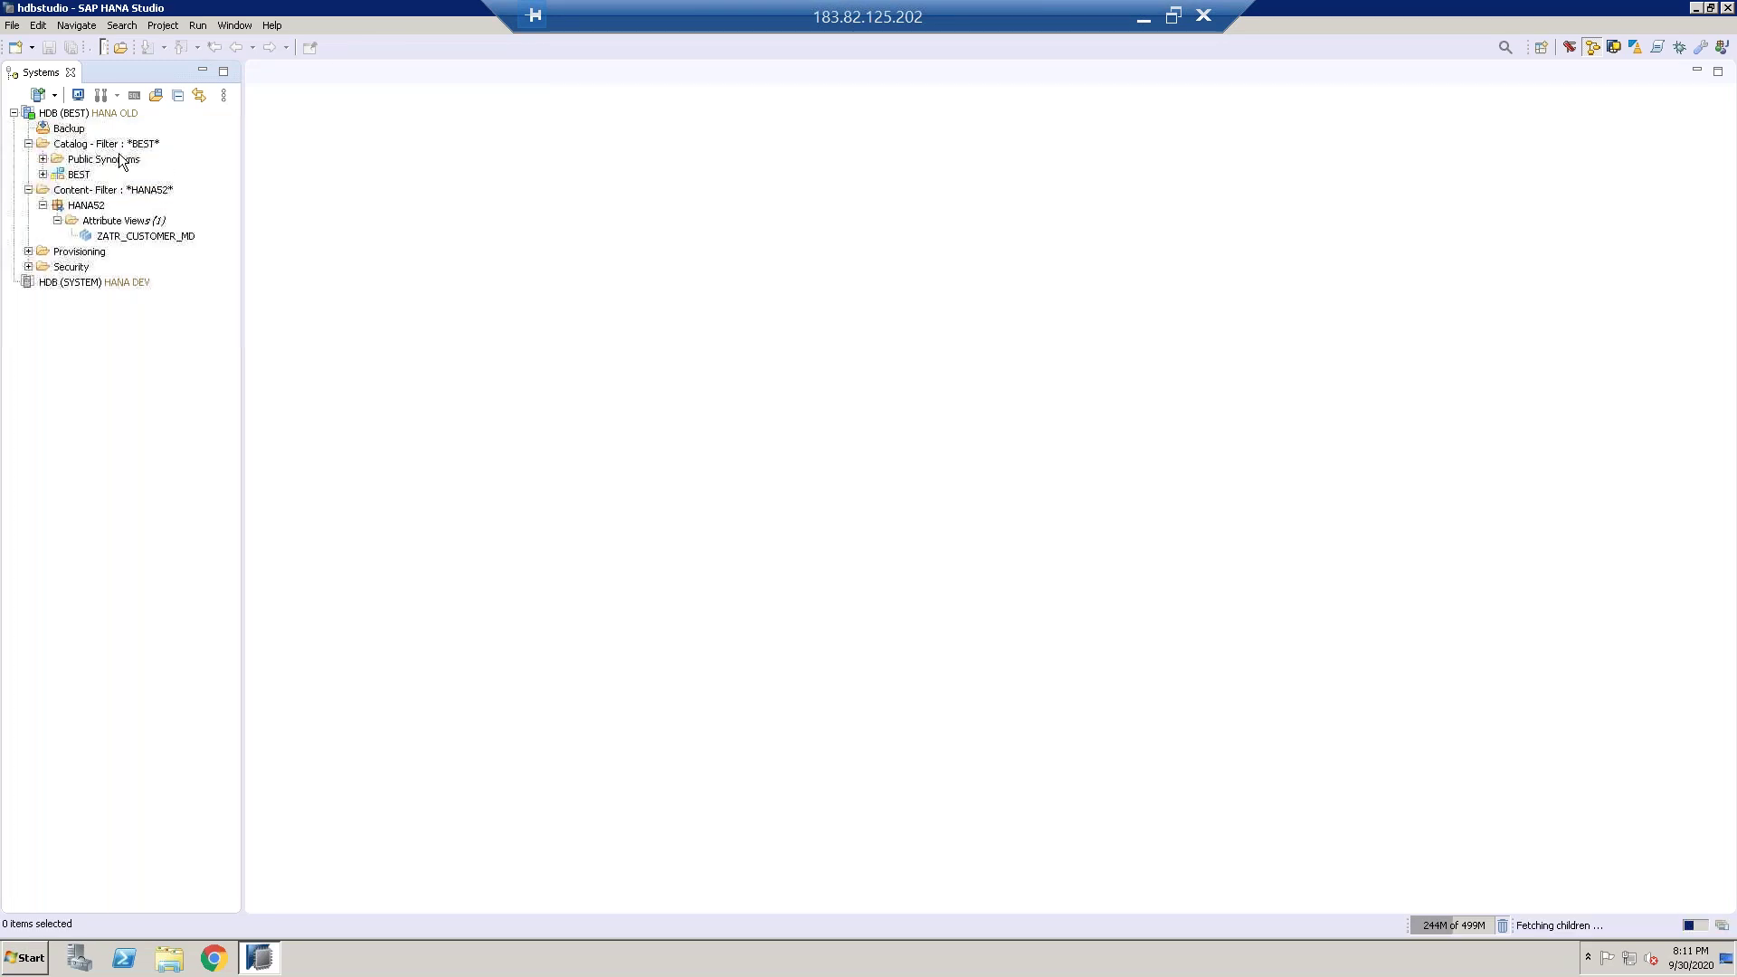
pyautogui.click(43, 173)
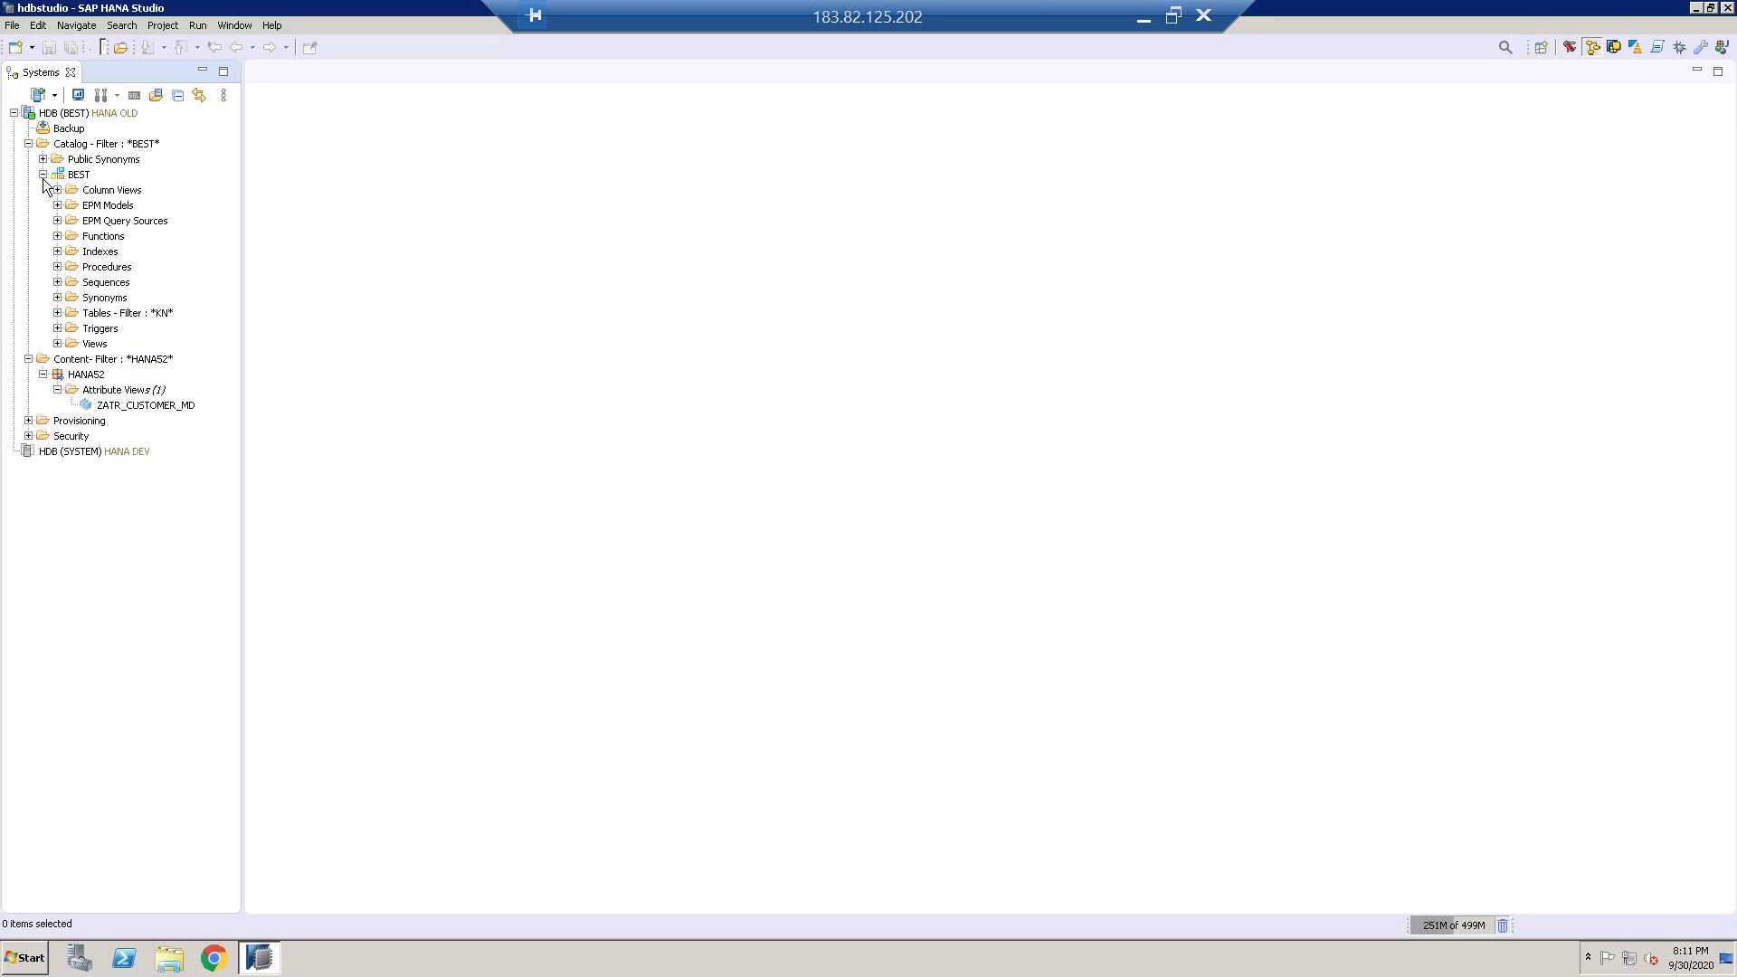
pyautogui.click(57, 313)
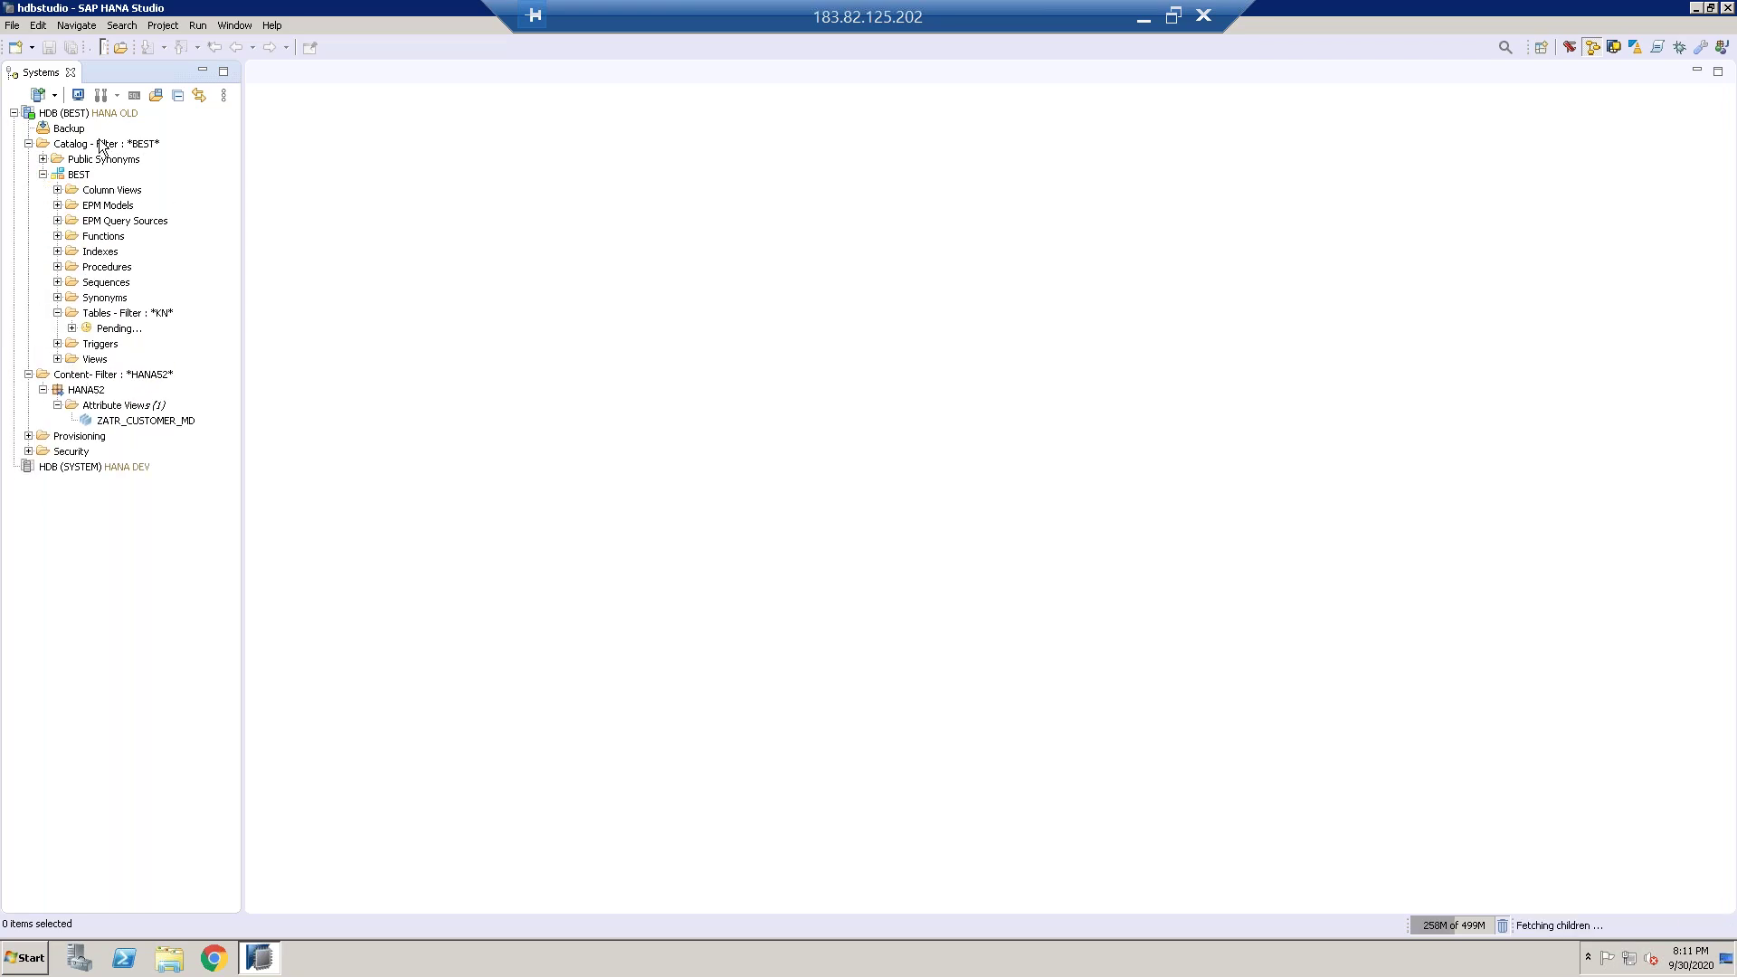
pyautogui.click(101, 147)
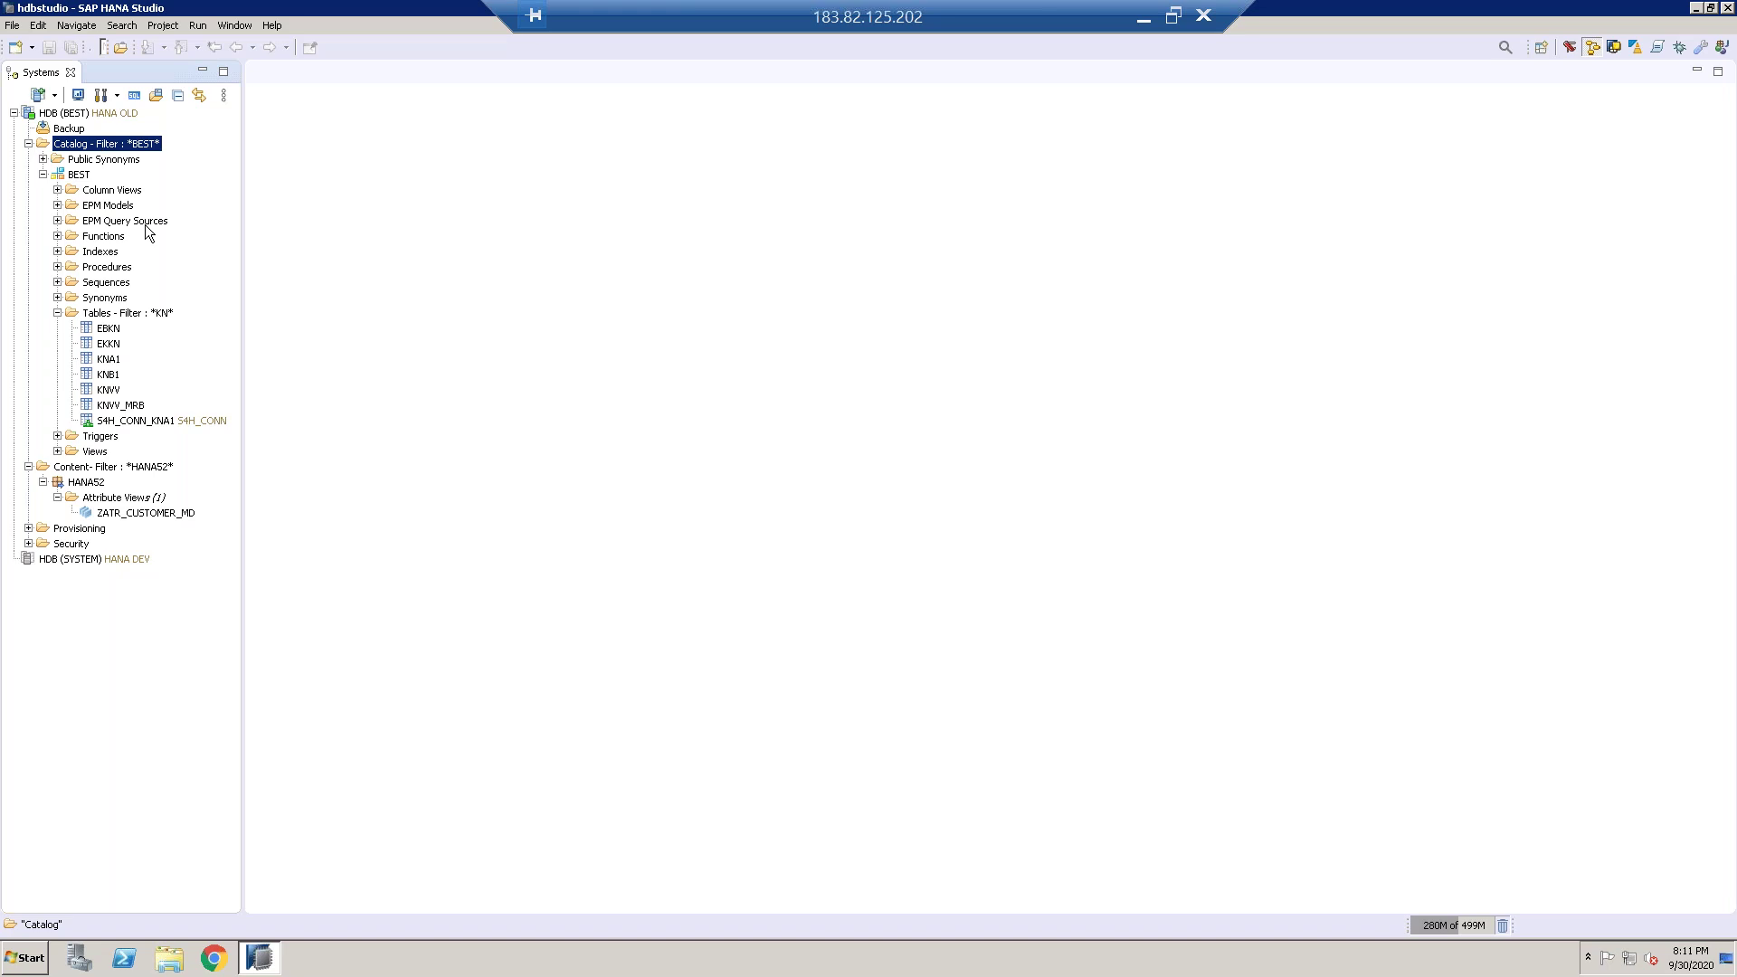
pyautogui.rightClick(101, 149)
pyautogui.click(181, 300)
pyautogui.write('HANA52')
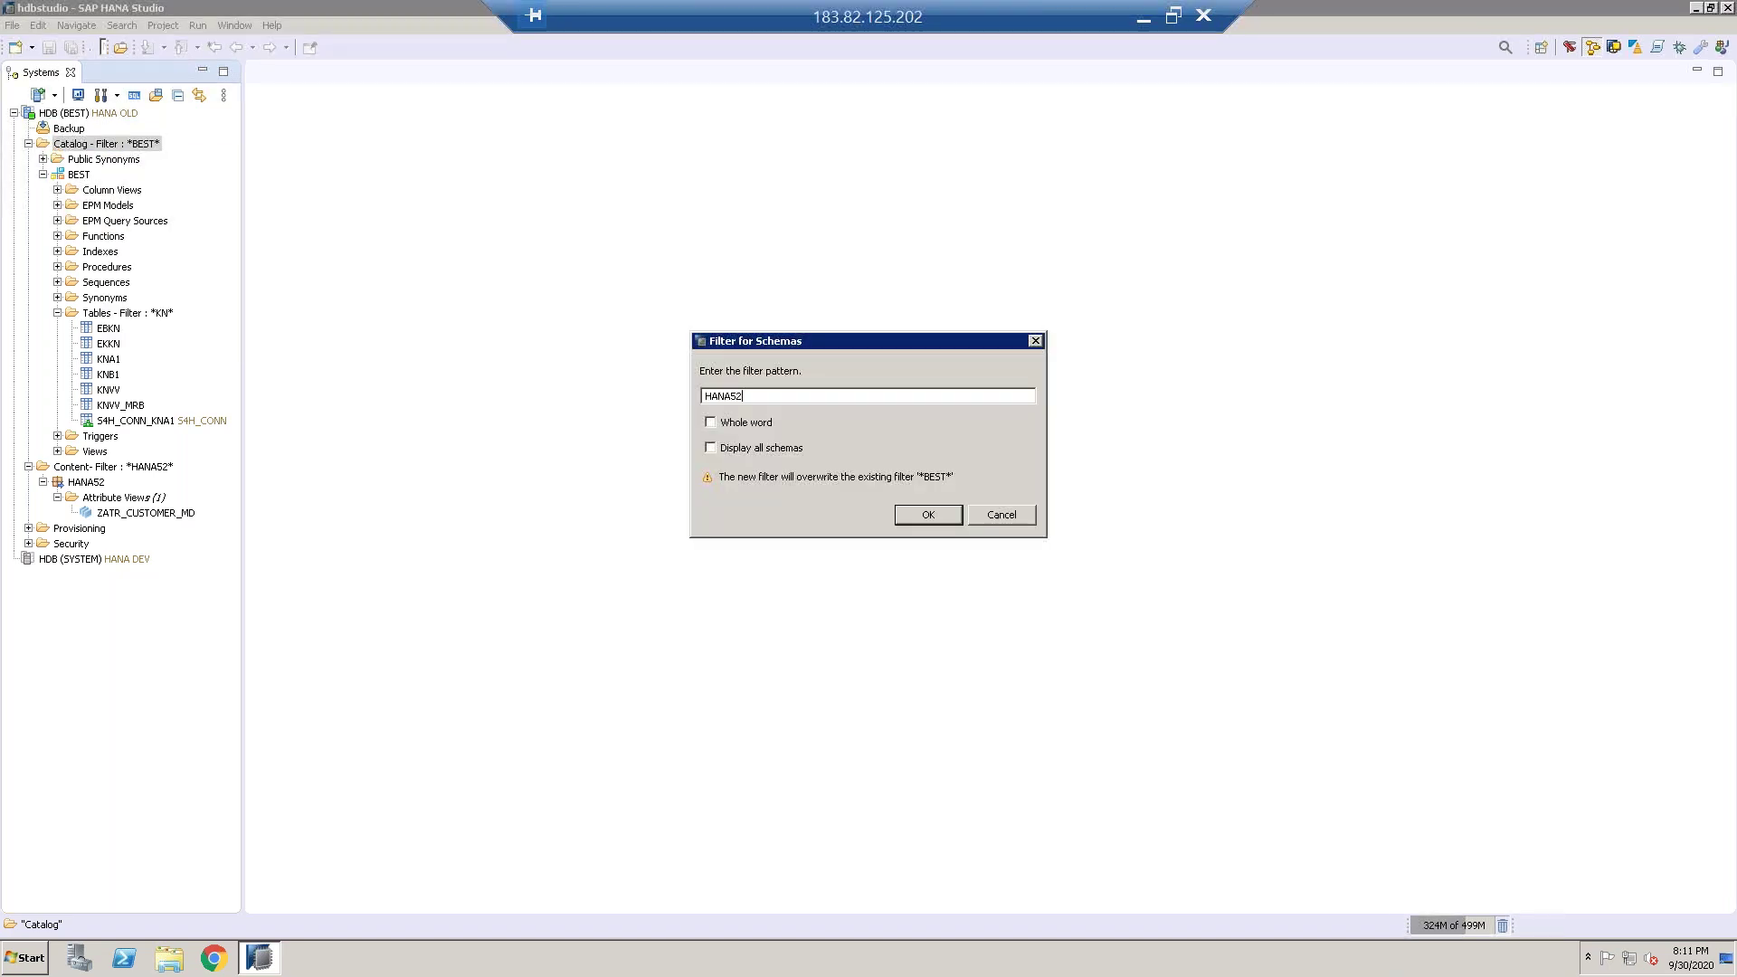
pyautogui.press('Return')
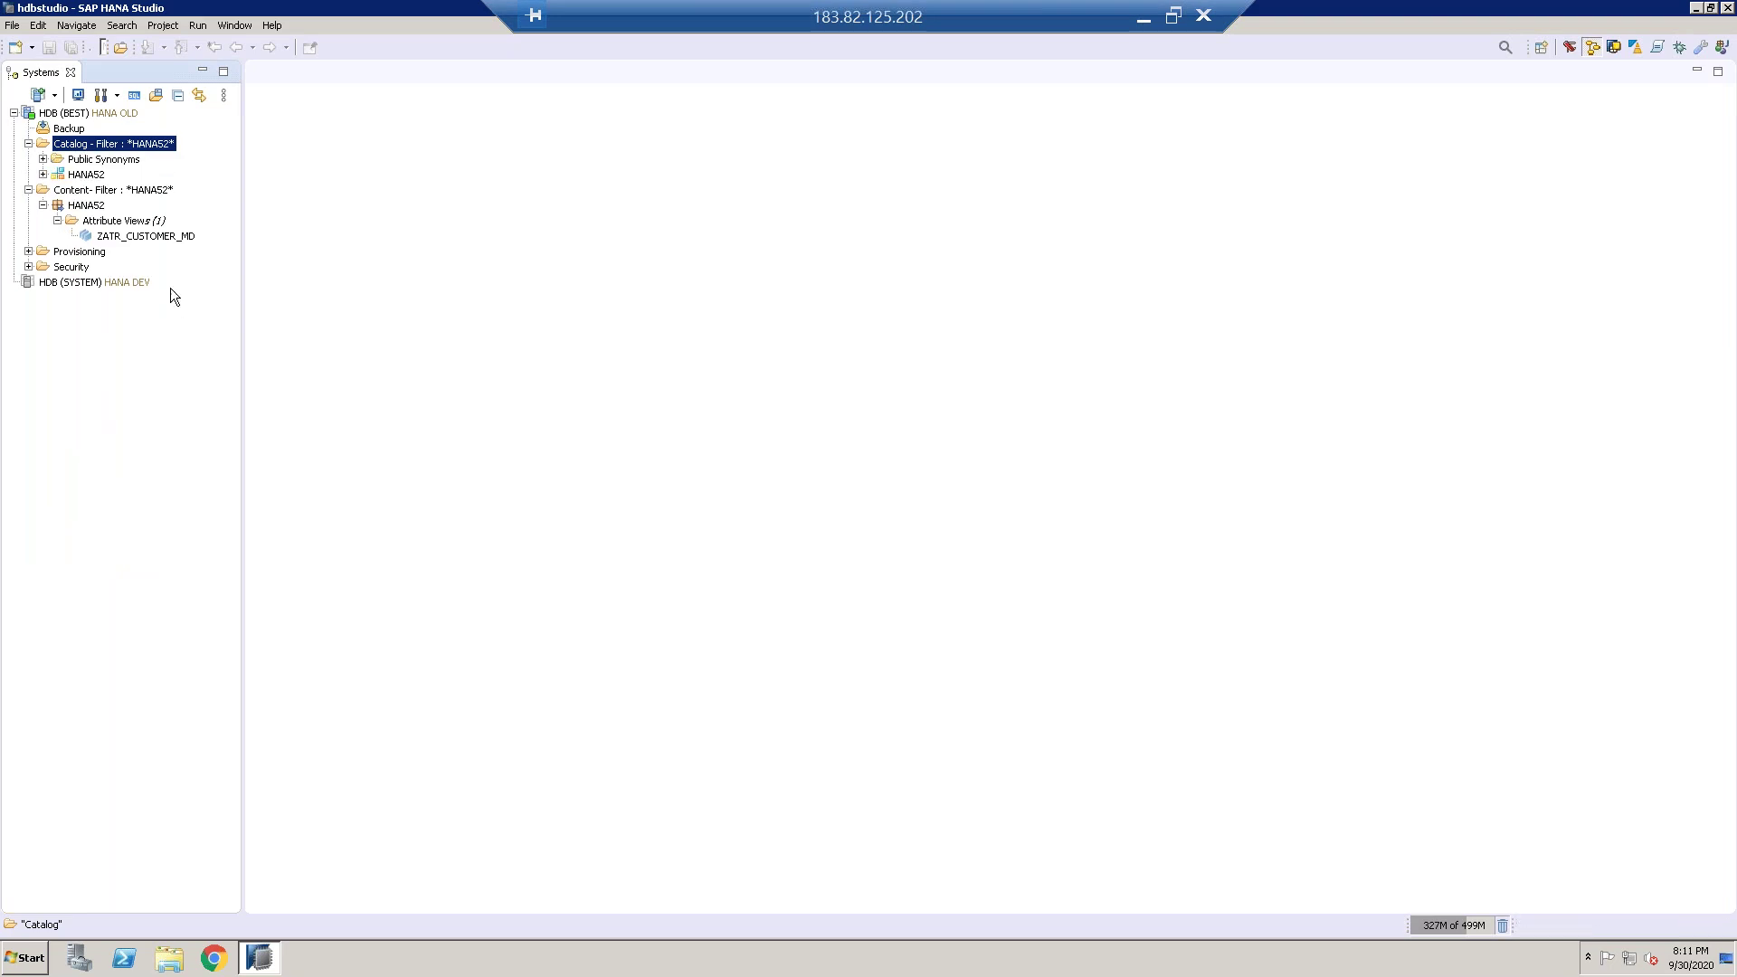
# Step: Start a new table in the HANA52 schema's Tables folder and name it EMP_MANAGER
pyautogui.click(43, 174)
pyautogui.click(57, 312)
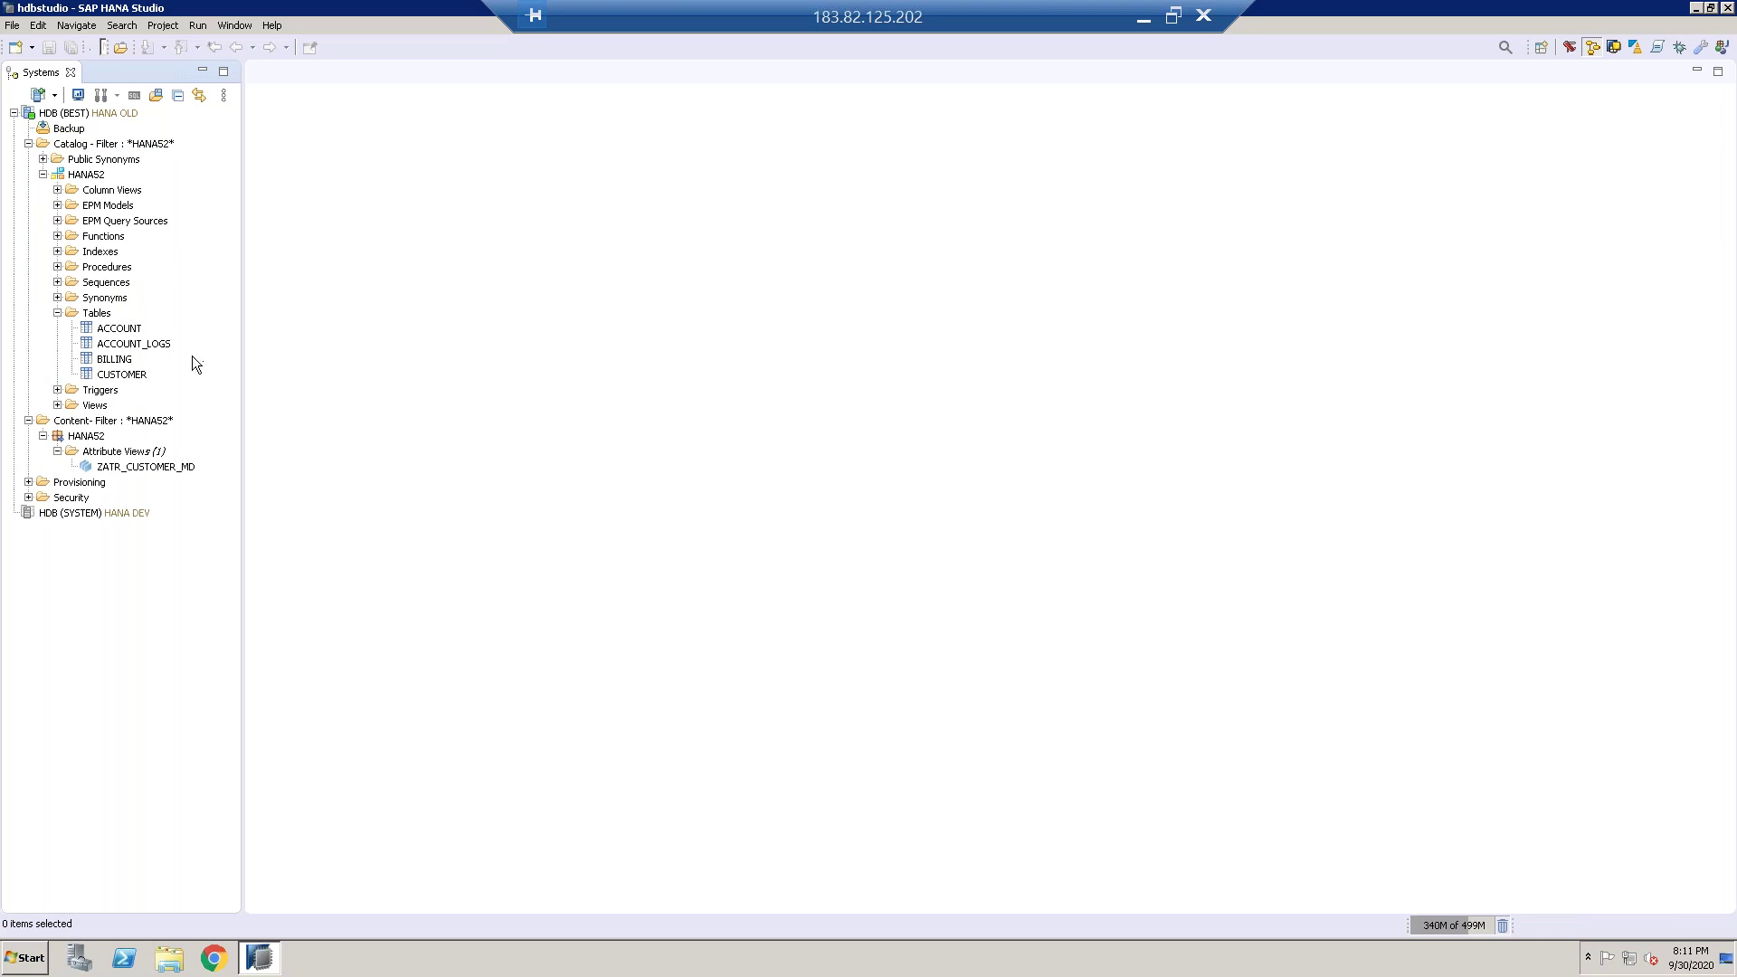
pyautogui.click(100, 317)
pyautogui.rightClick(101, 319)
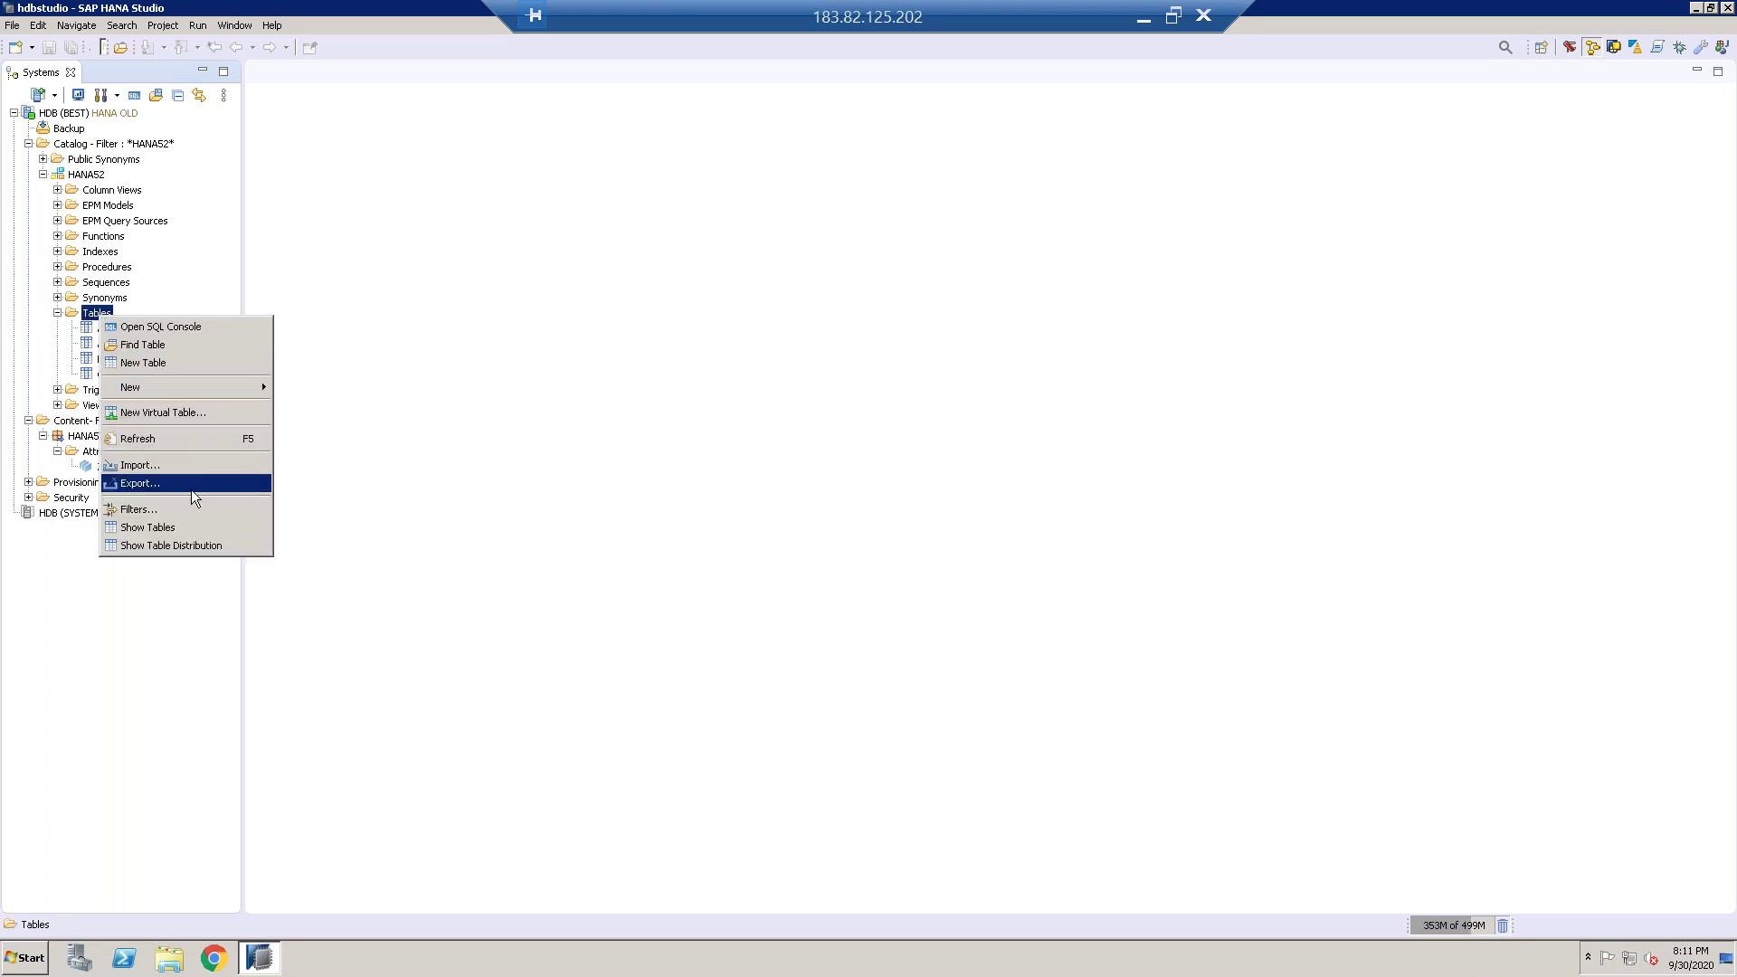
pyautogui.click(193, 362)
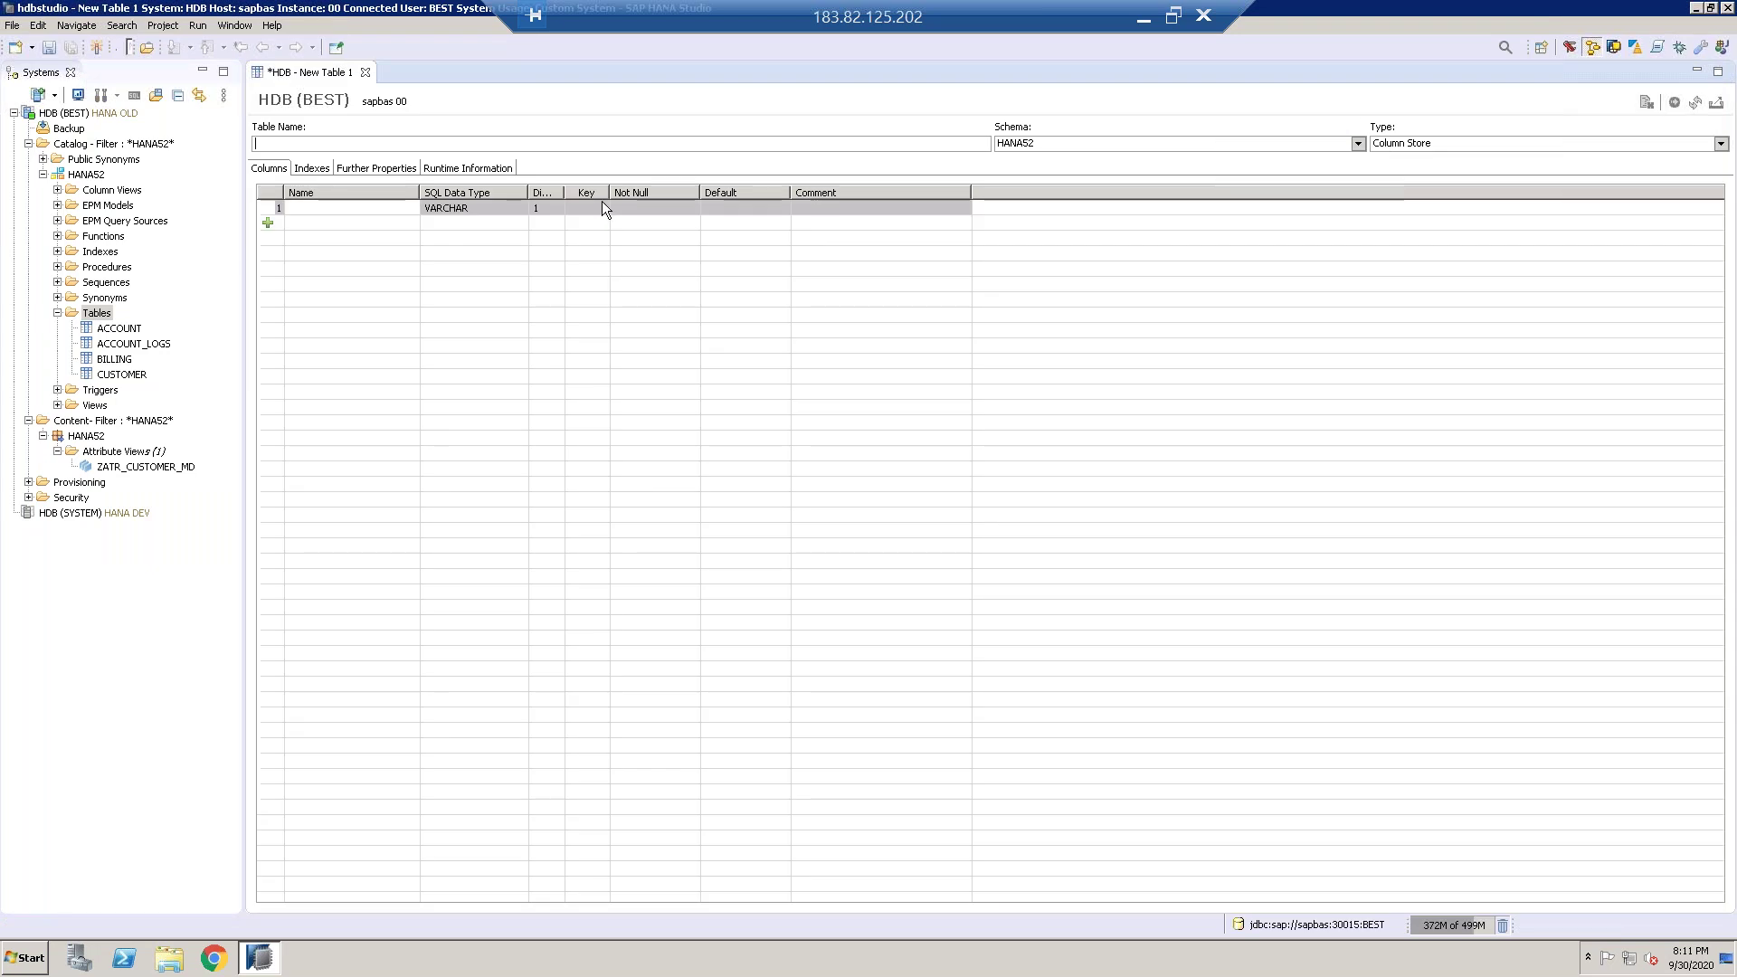
pyautogui.write('EMP_MANAGER')
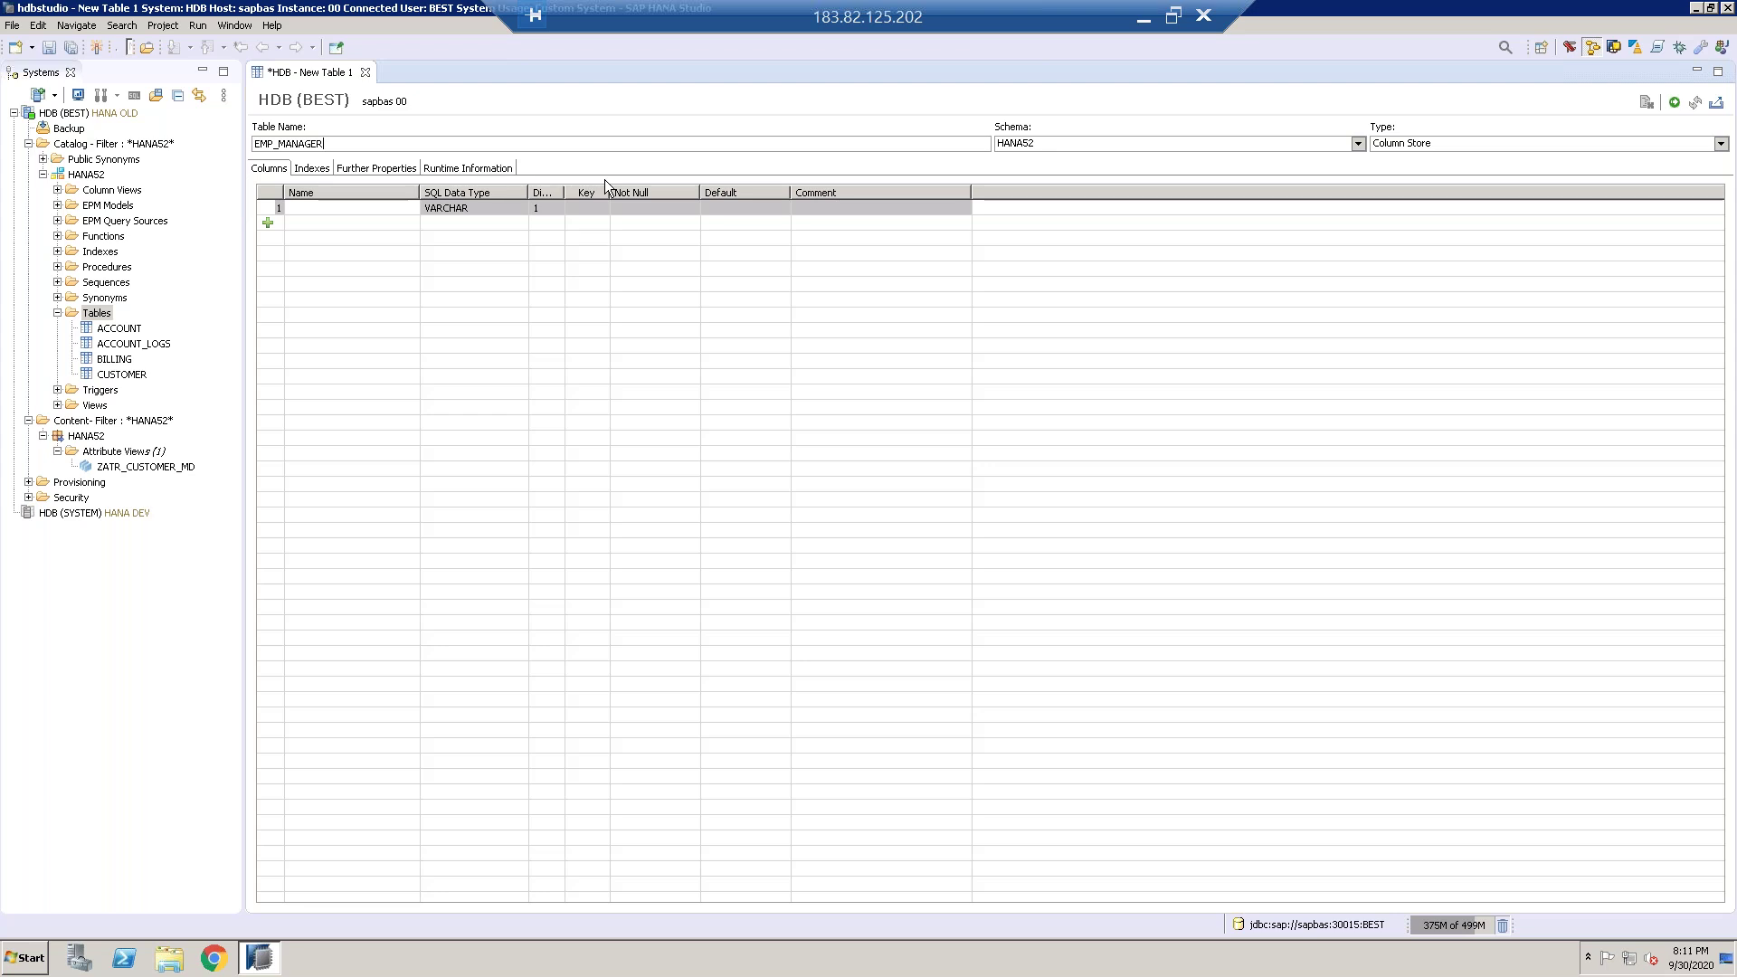
# Step: Define the first column of EMP_MANAGER as EMPID with the SQL data type INTEGER
pyautogui.write('EMPDI')
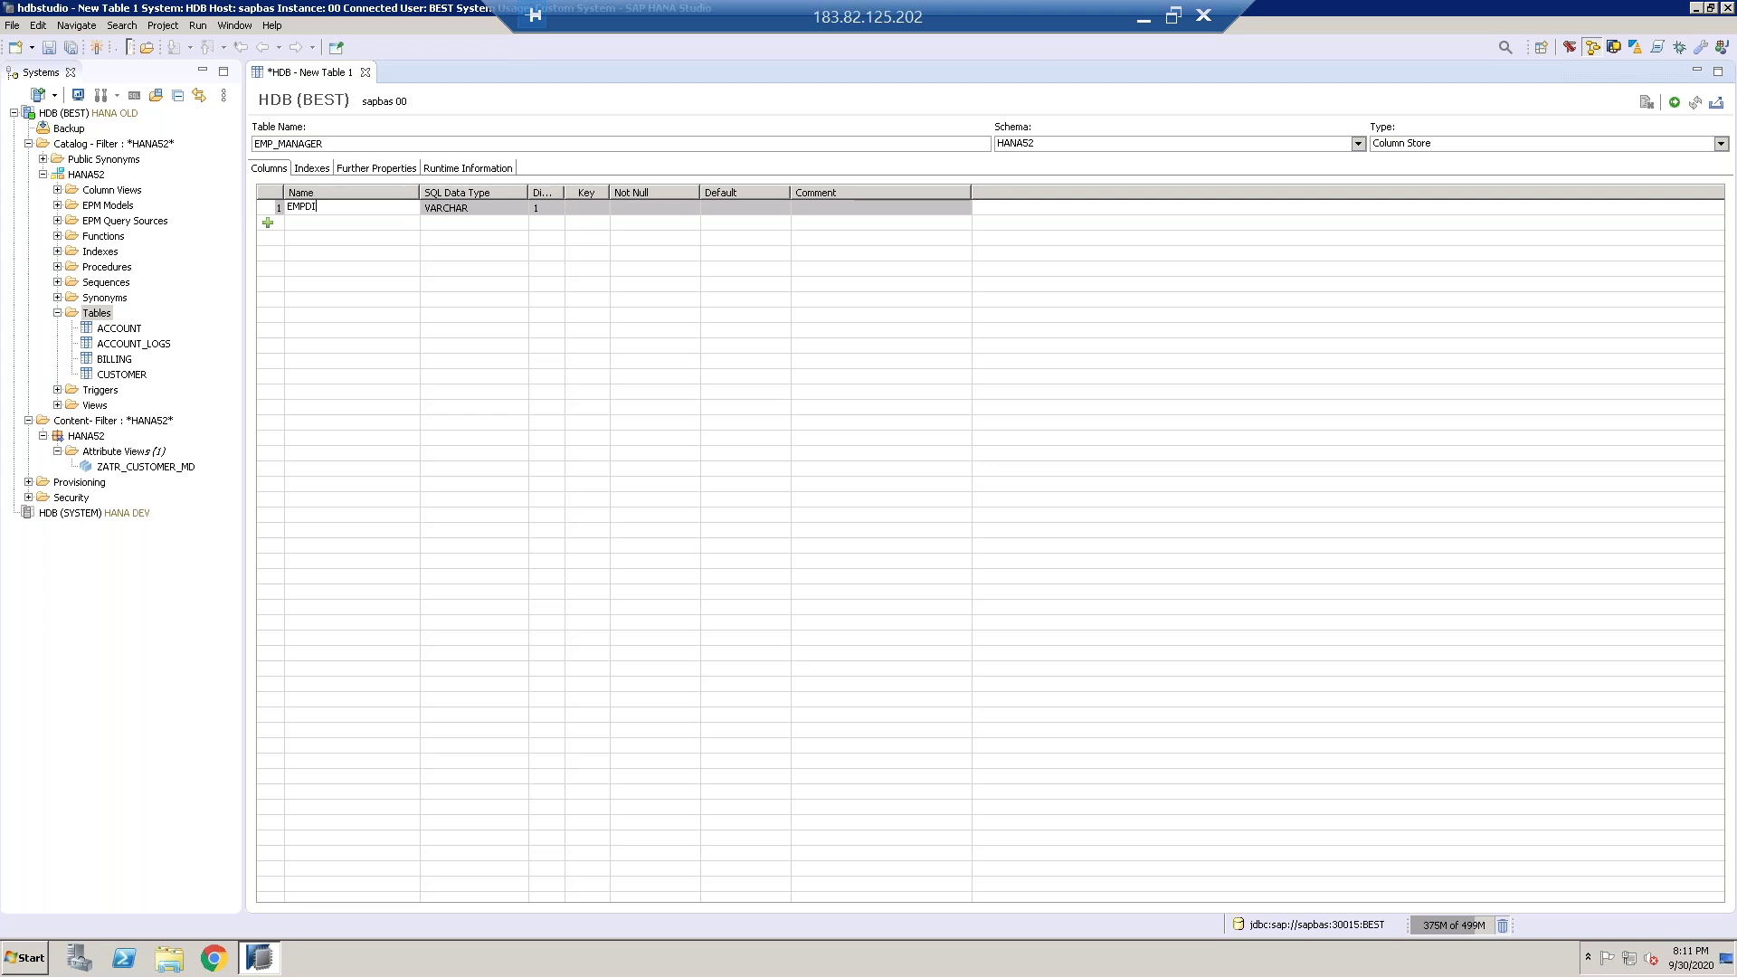
pyautogui.press('BackSpace')
pyautogui.press('BackSpace')
pyautogui.write('ID')
pyautogui.click(513, 208)
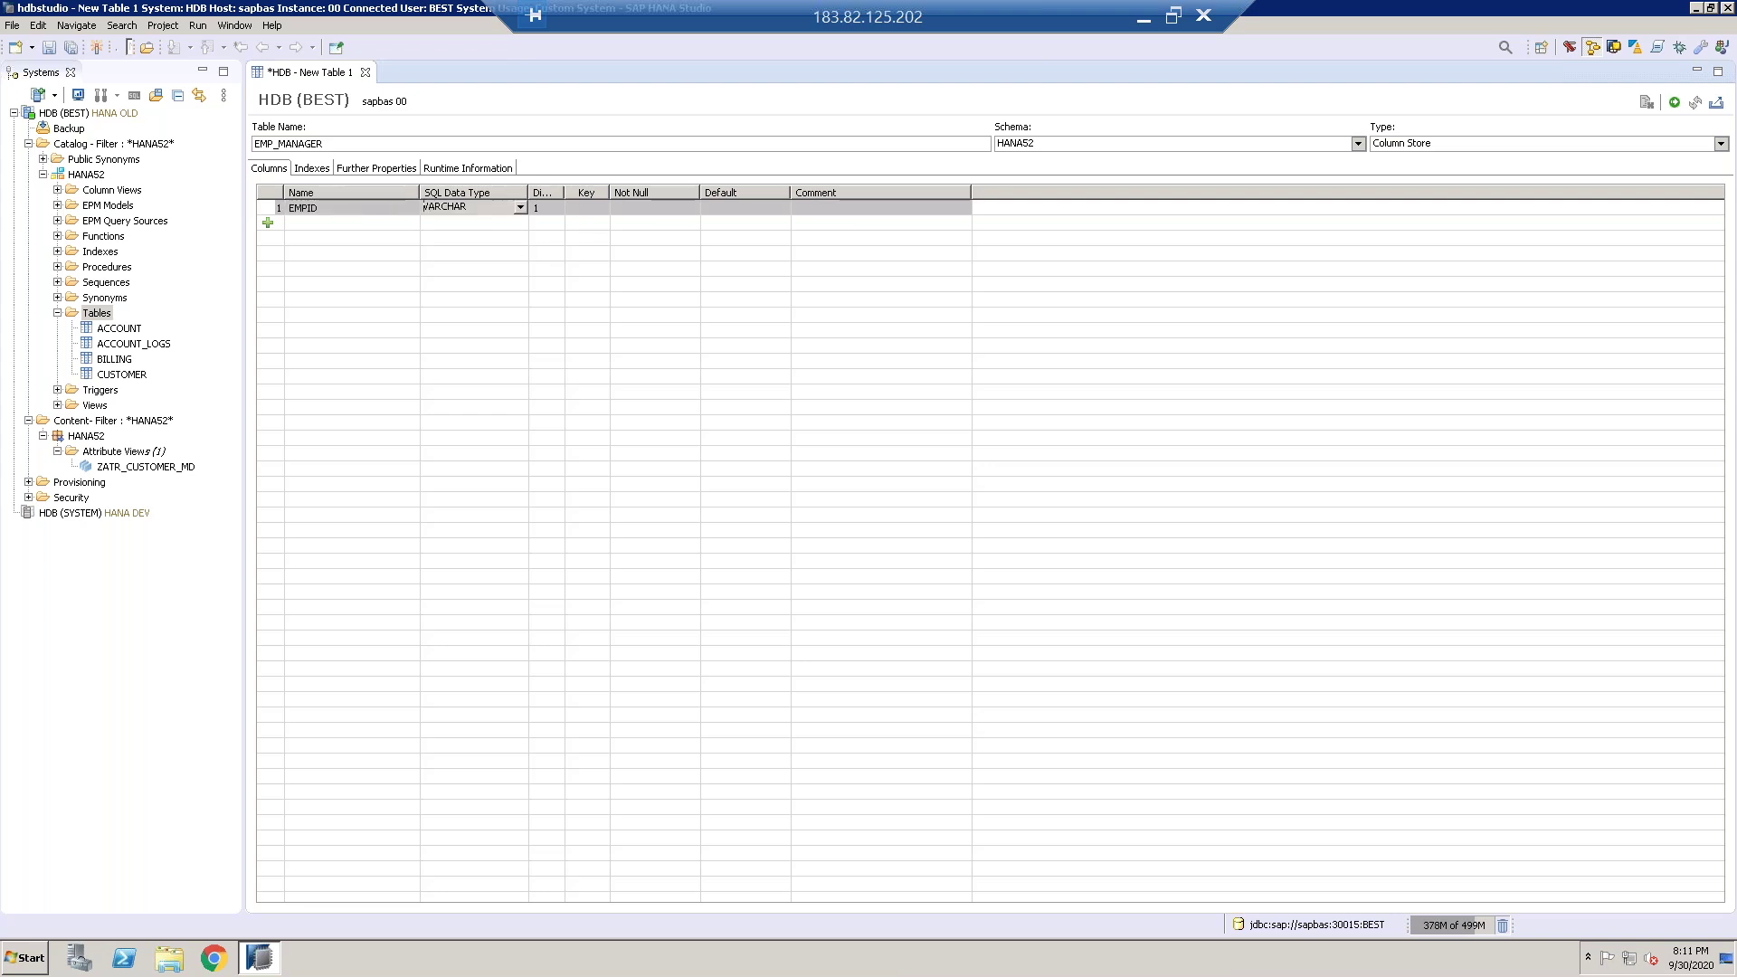
pyautogui.click(520, 207)
pyautogui.click(457, 247)
# Step: Add a second column named EMPNBAME with data type VARCHAR and dimension 10
pyautogui.click(269, 221)
pyautogui.write('E')
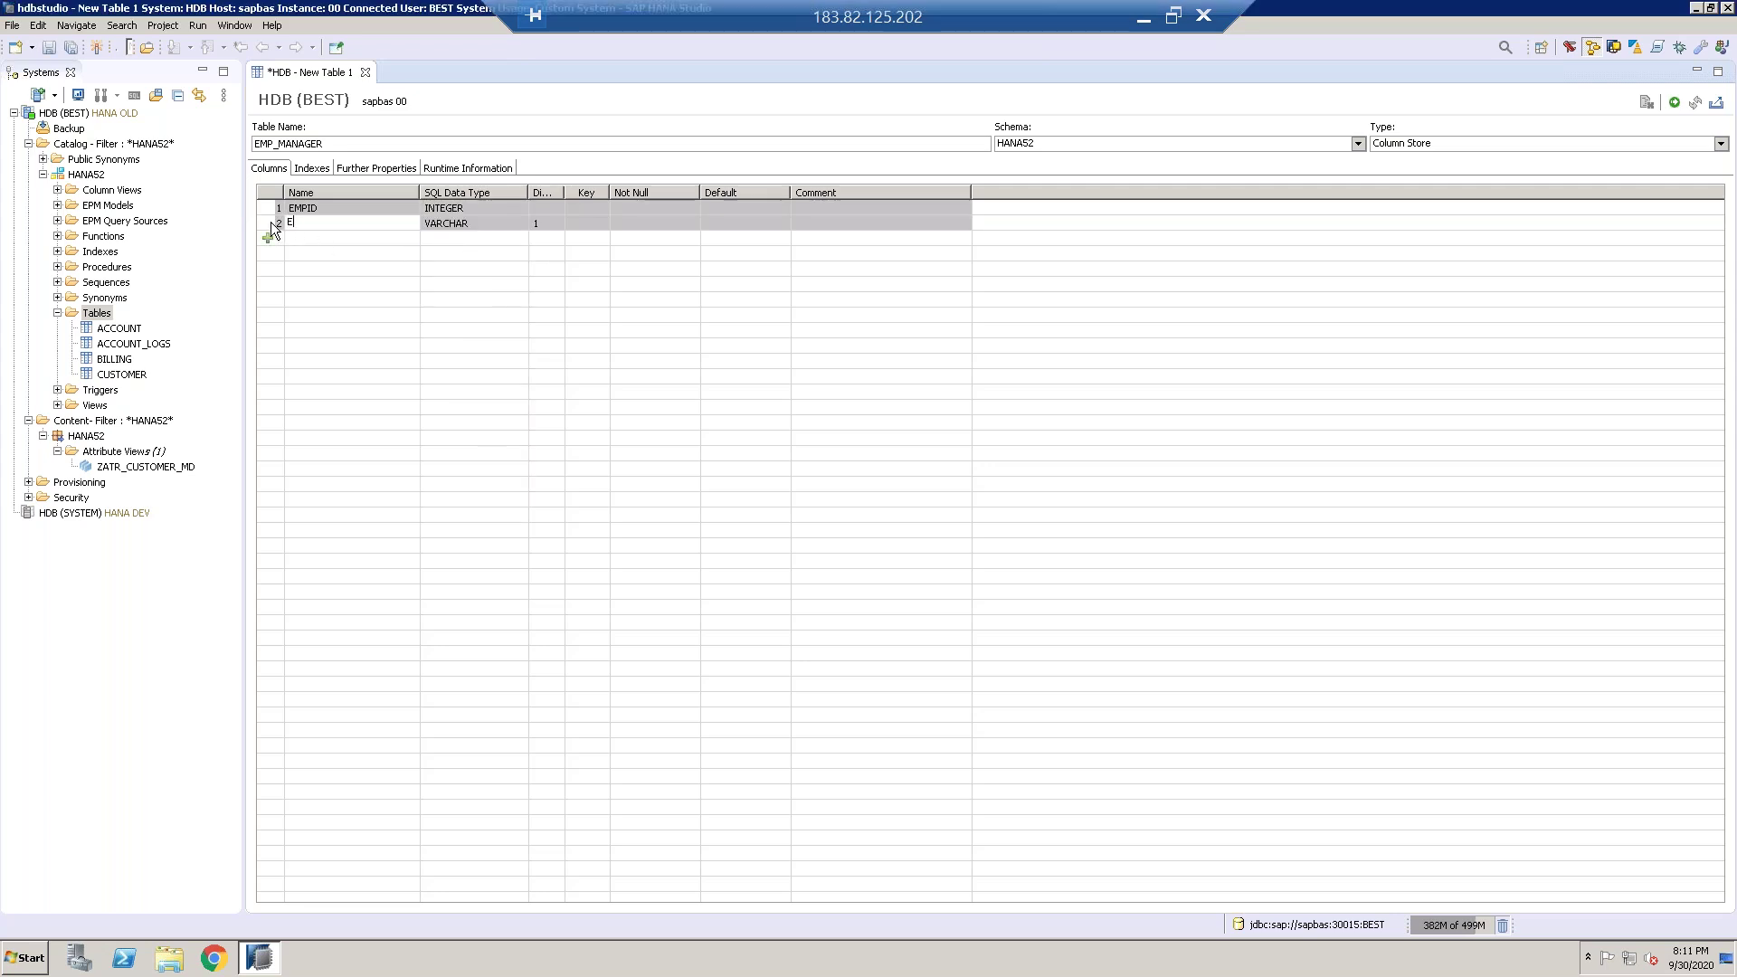
pyautogui.write('MPNBAME')
pyautogui.click(539, 224)
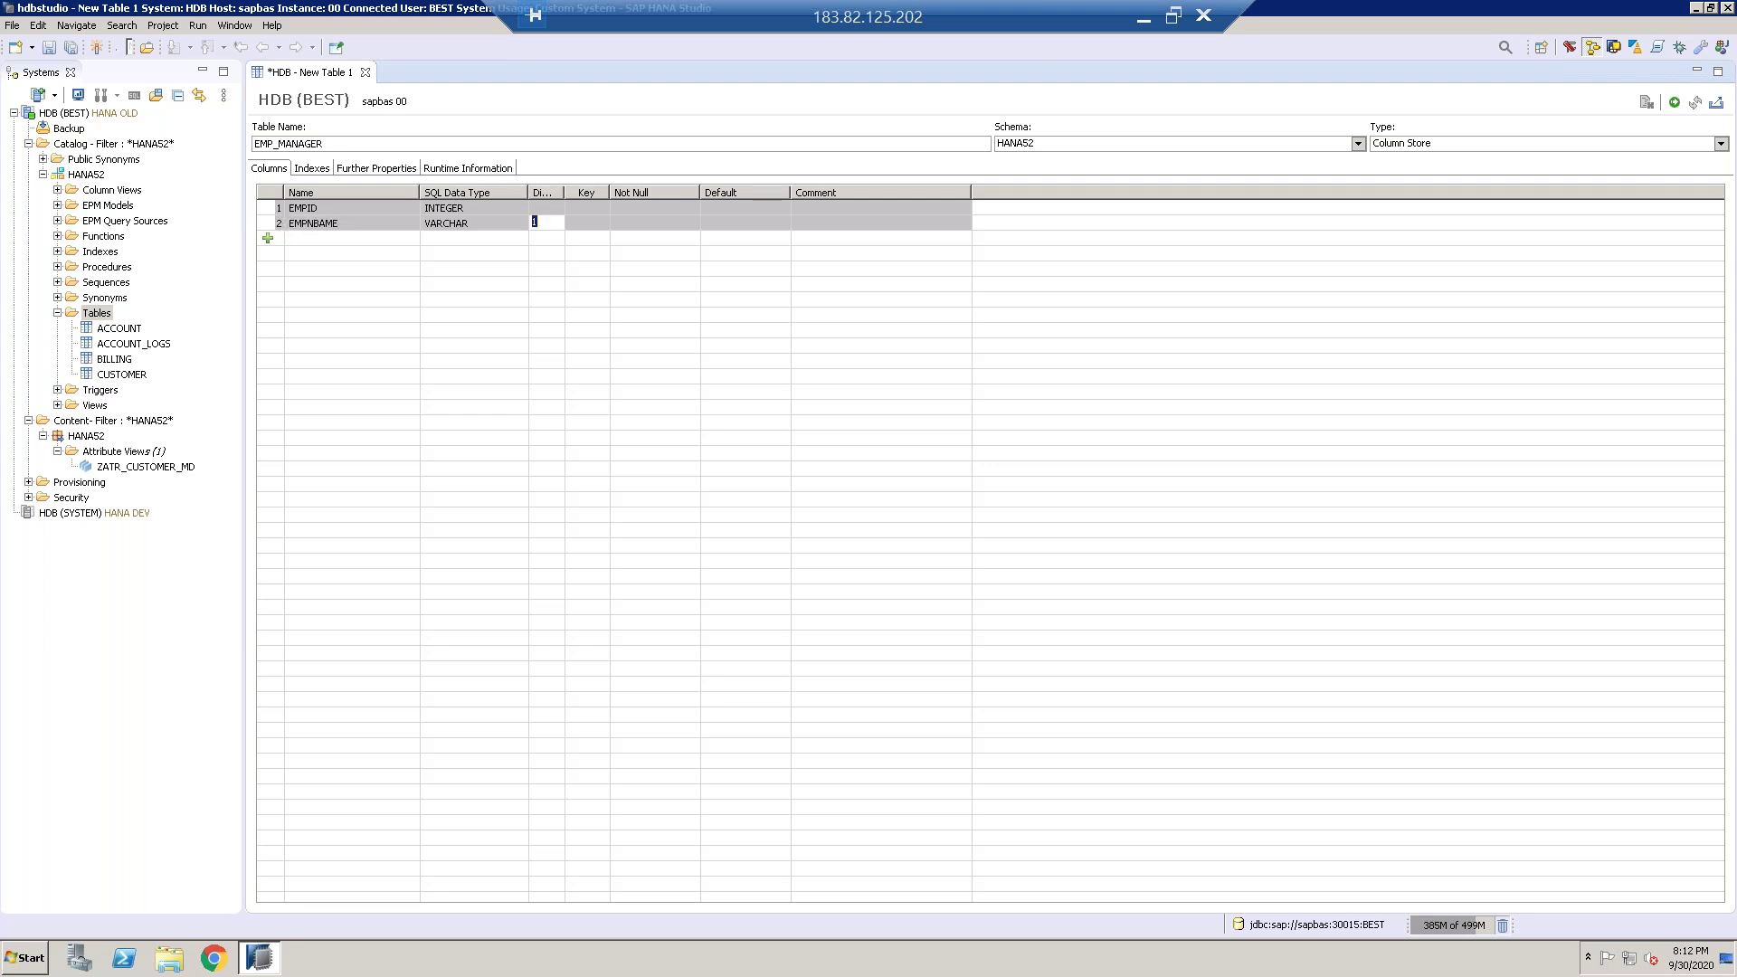
# Step: Add a third column named MANEID and set its SQL data type to INTEGER
pyautogui.click(268, 238)
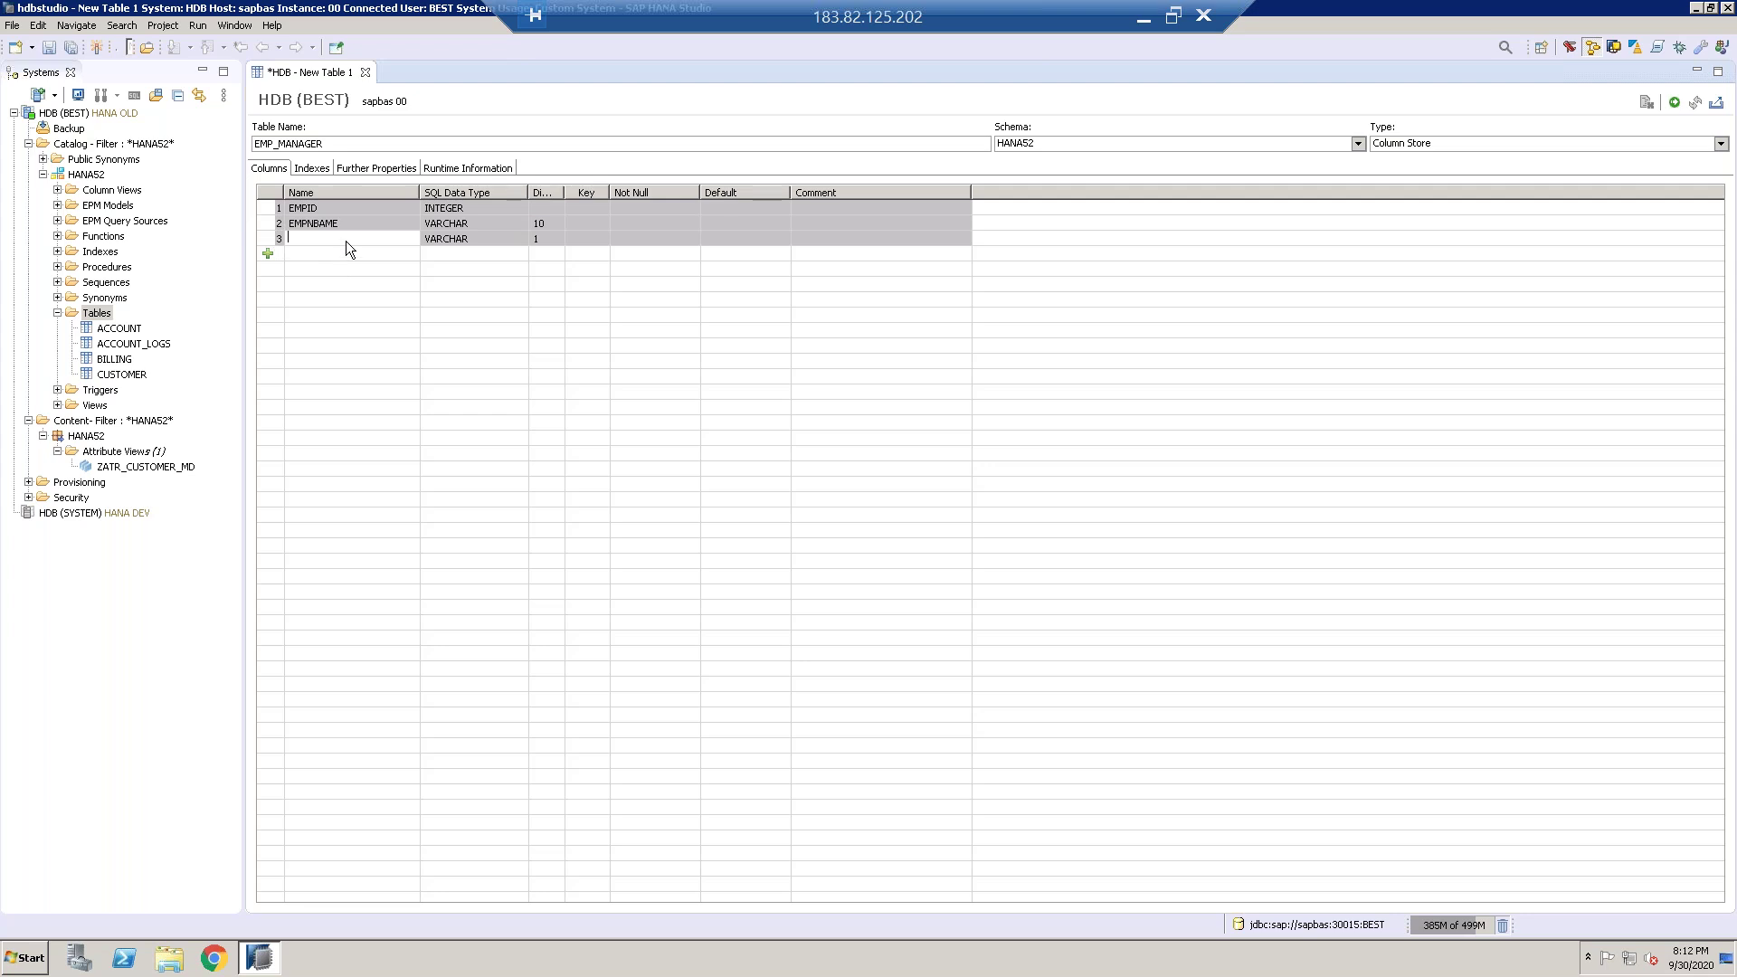
pyautogui.write('MANEID')
pyautogui.click(517, 238)
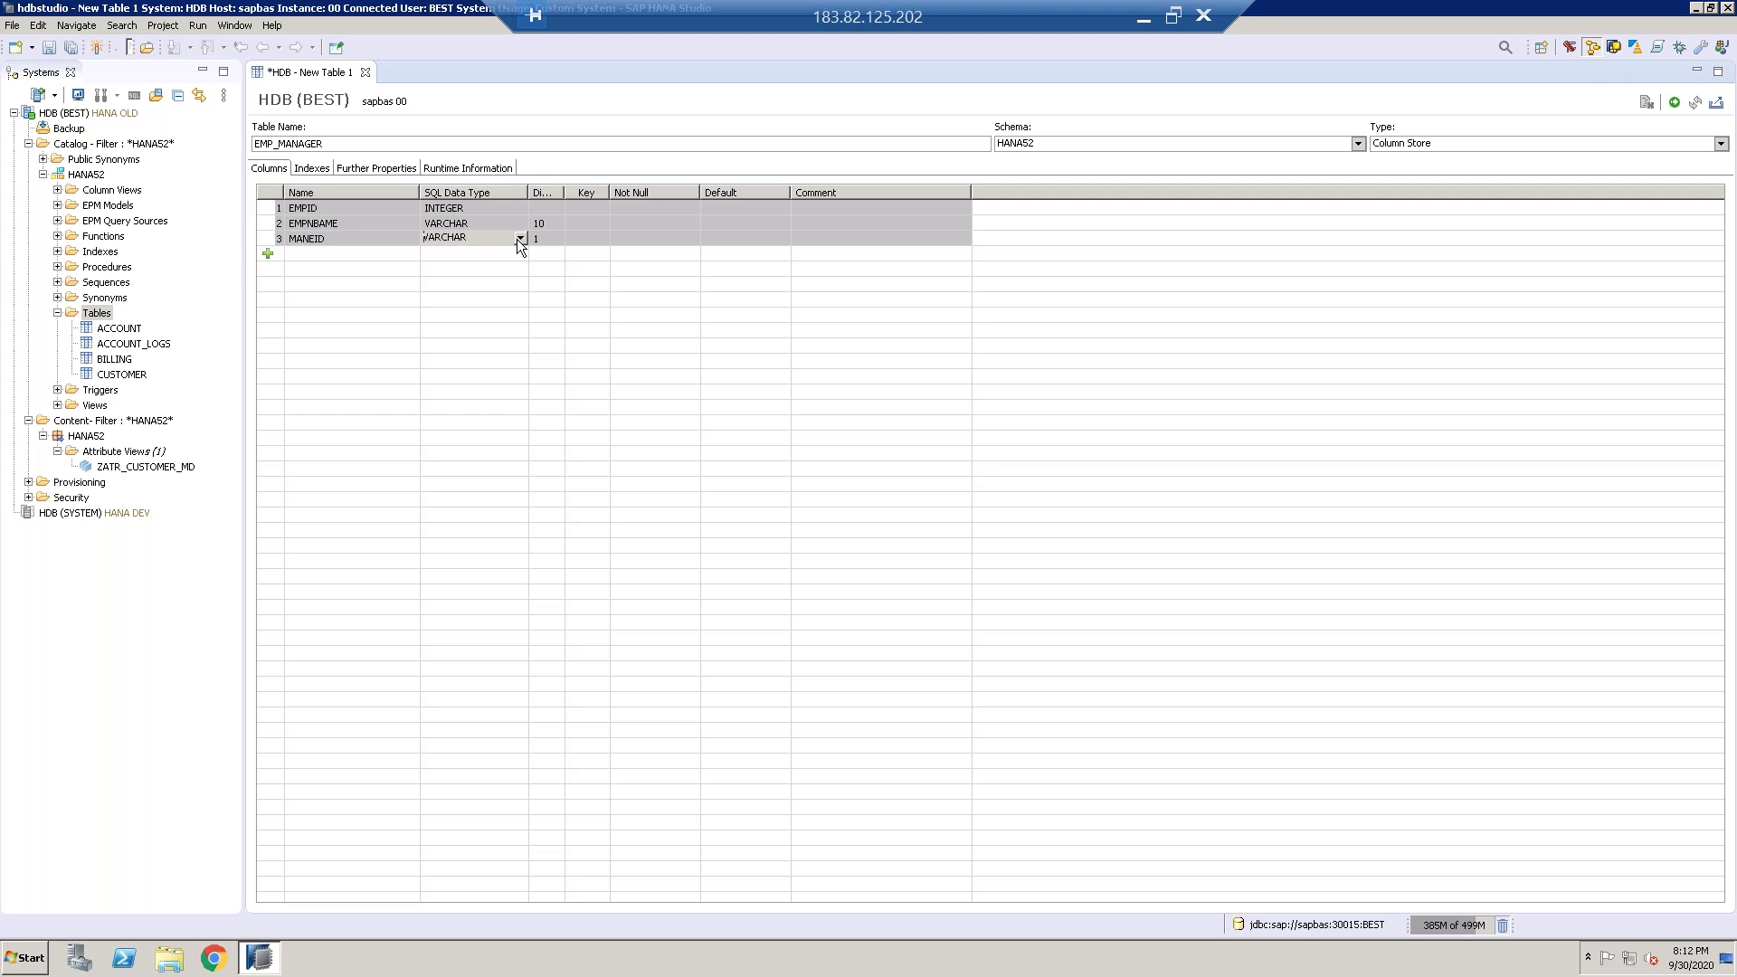
pyautogui.click(517, 239)
pyautogui.click(443, 276)
# Step: Add a VARCHAR column MANNAME with dimension 10, then create the EMP_MANAGER table and close its editor
pyautogui.click(267, 254)
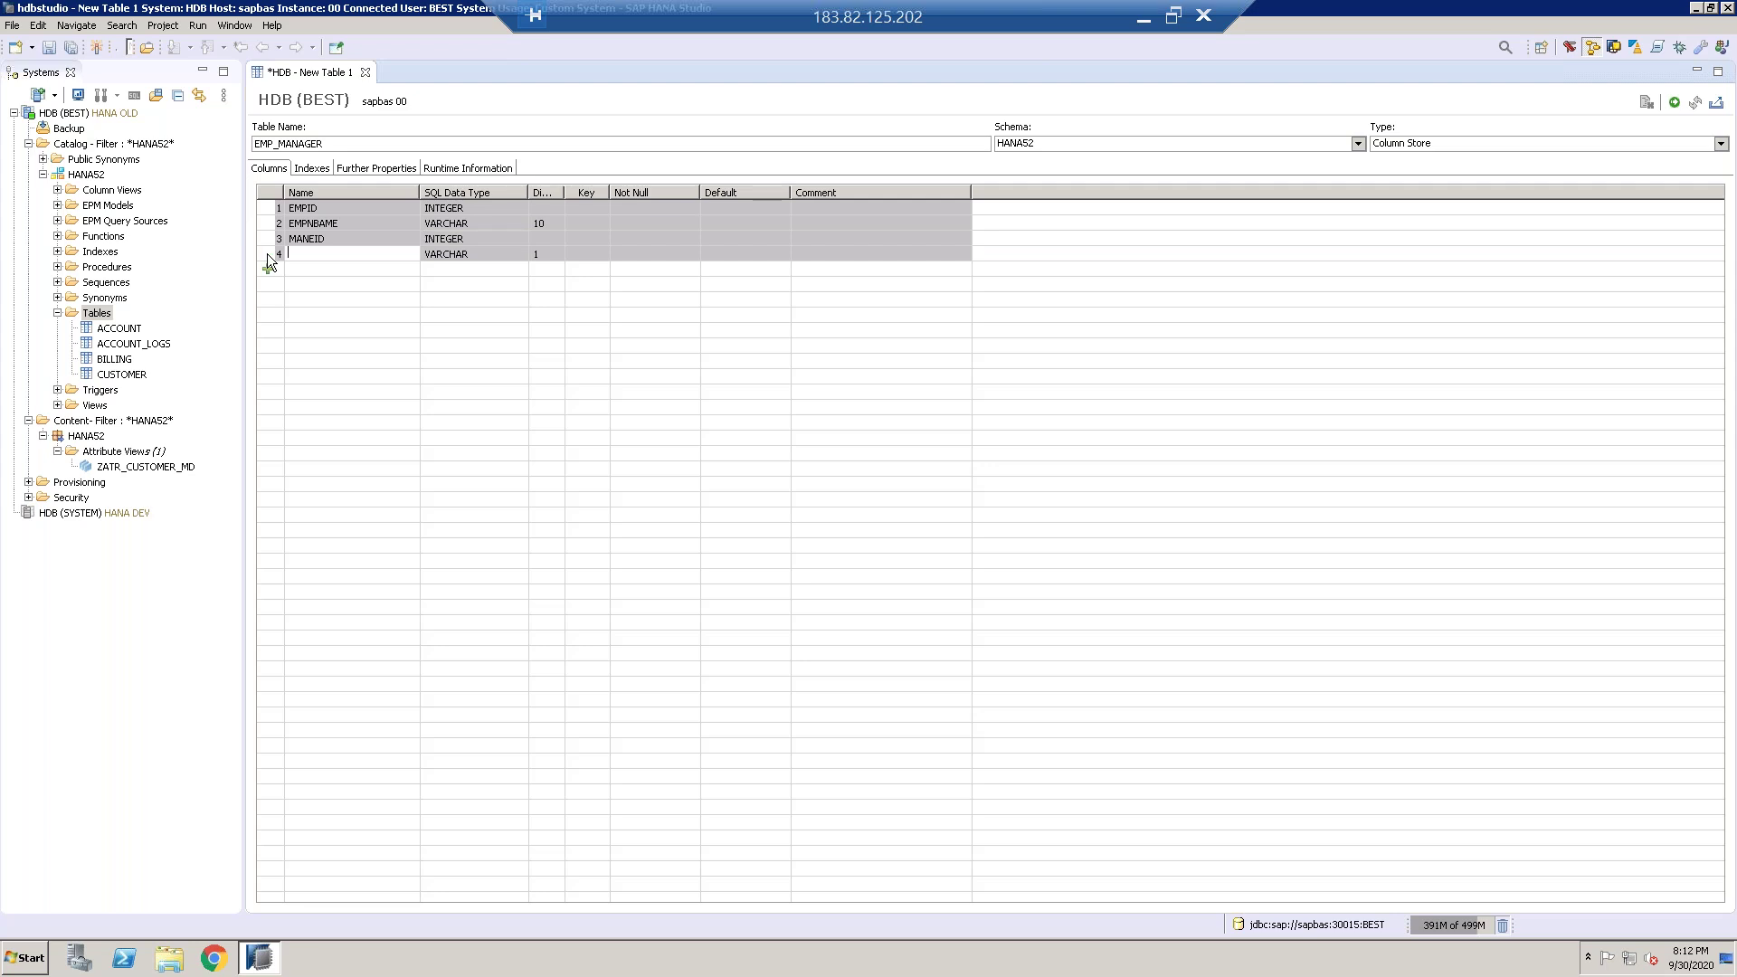
pyautogui.write('MANNAME')
pyautogui.click(561, 254)
pyautogui.write('10')
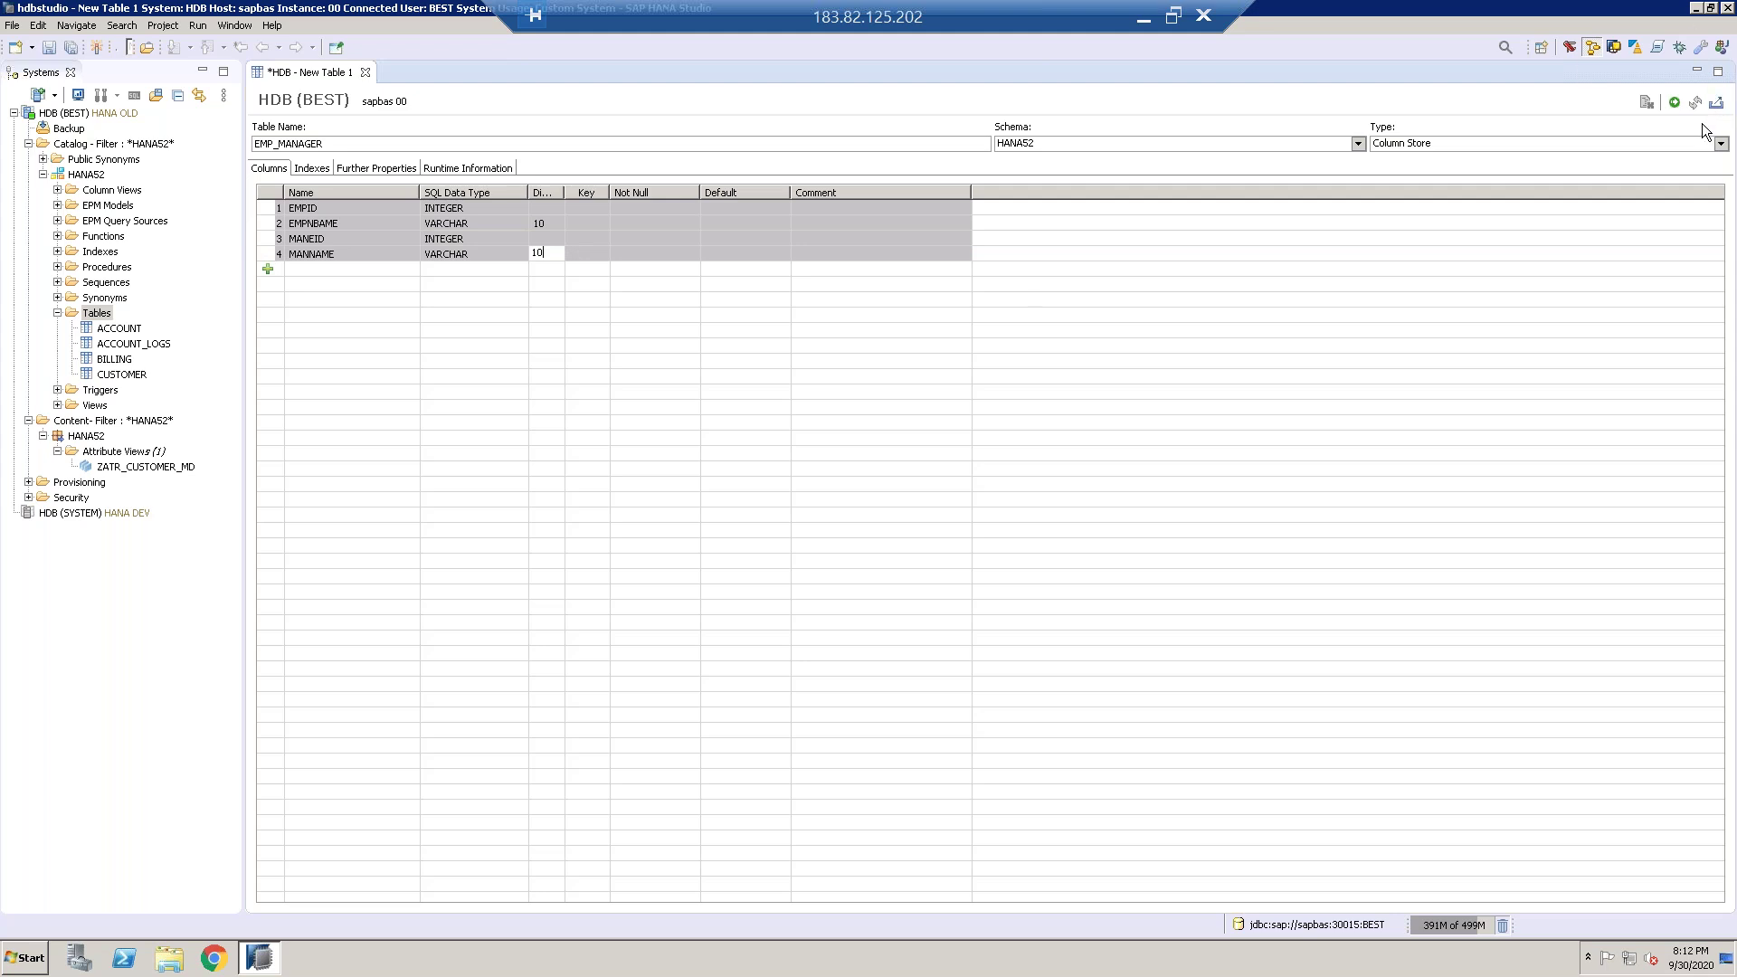
pyautogui.click(1675, 104)
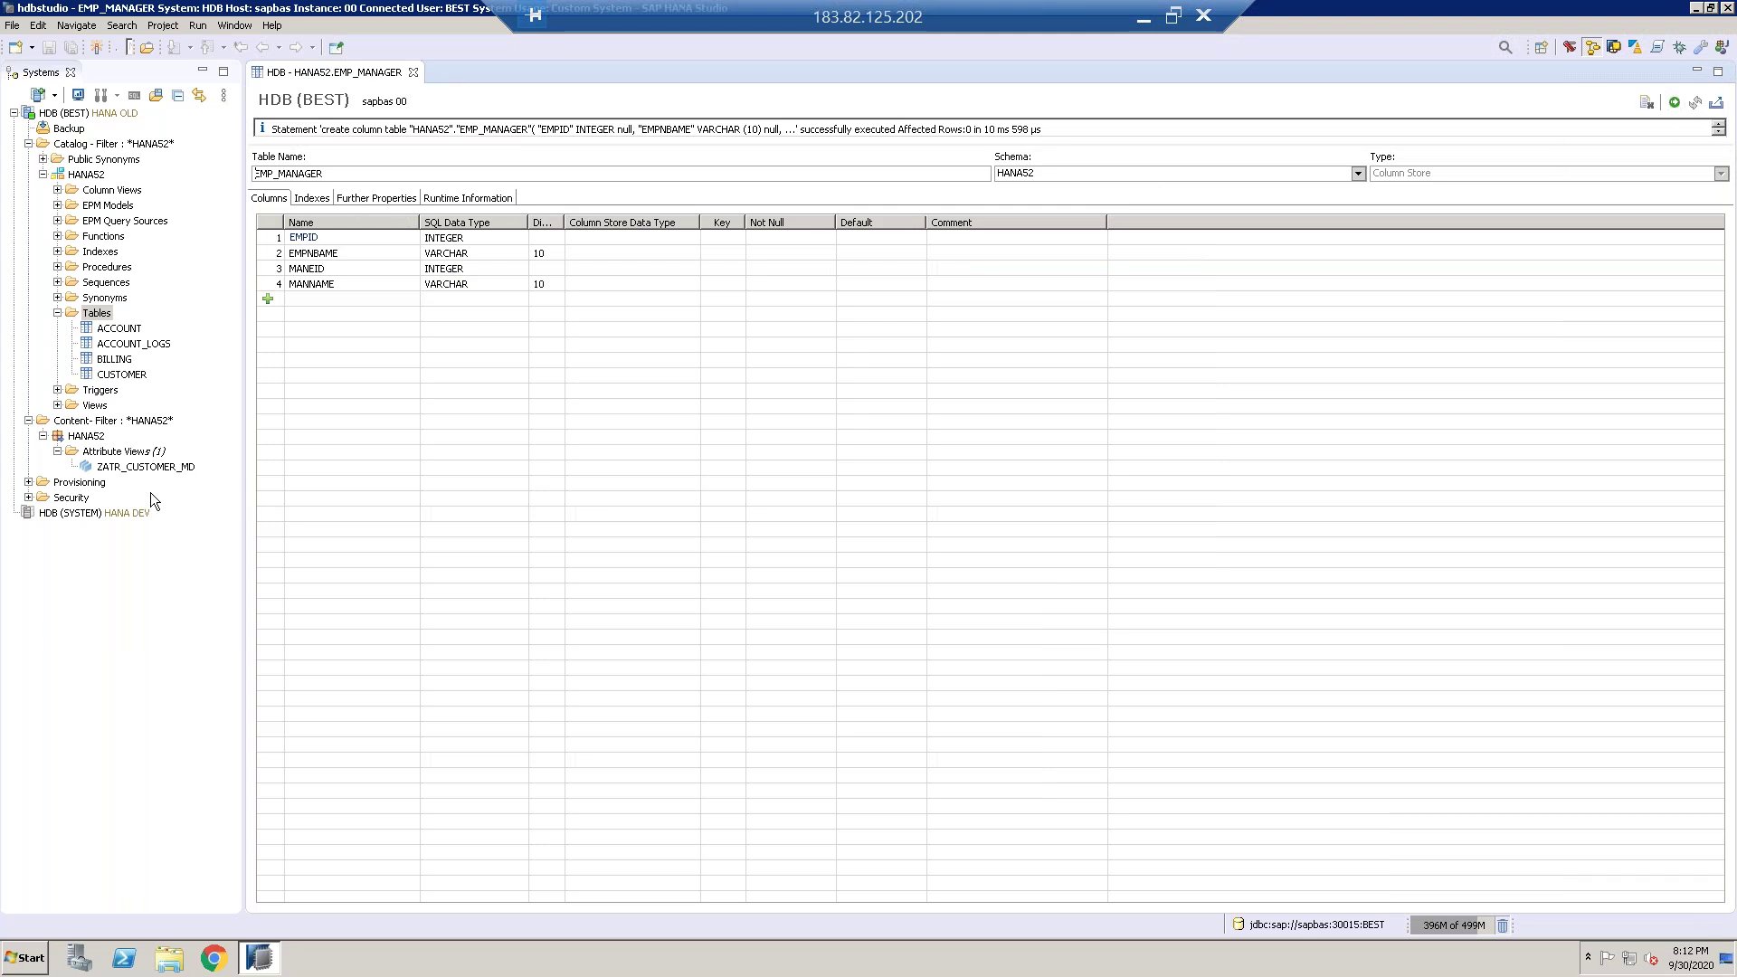
pyautogui.click(414, 73)
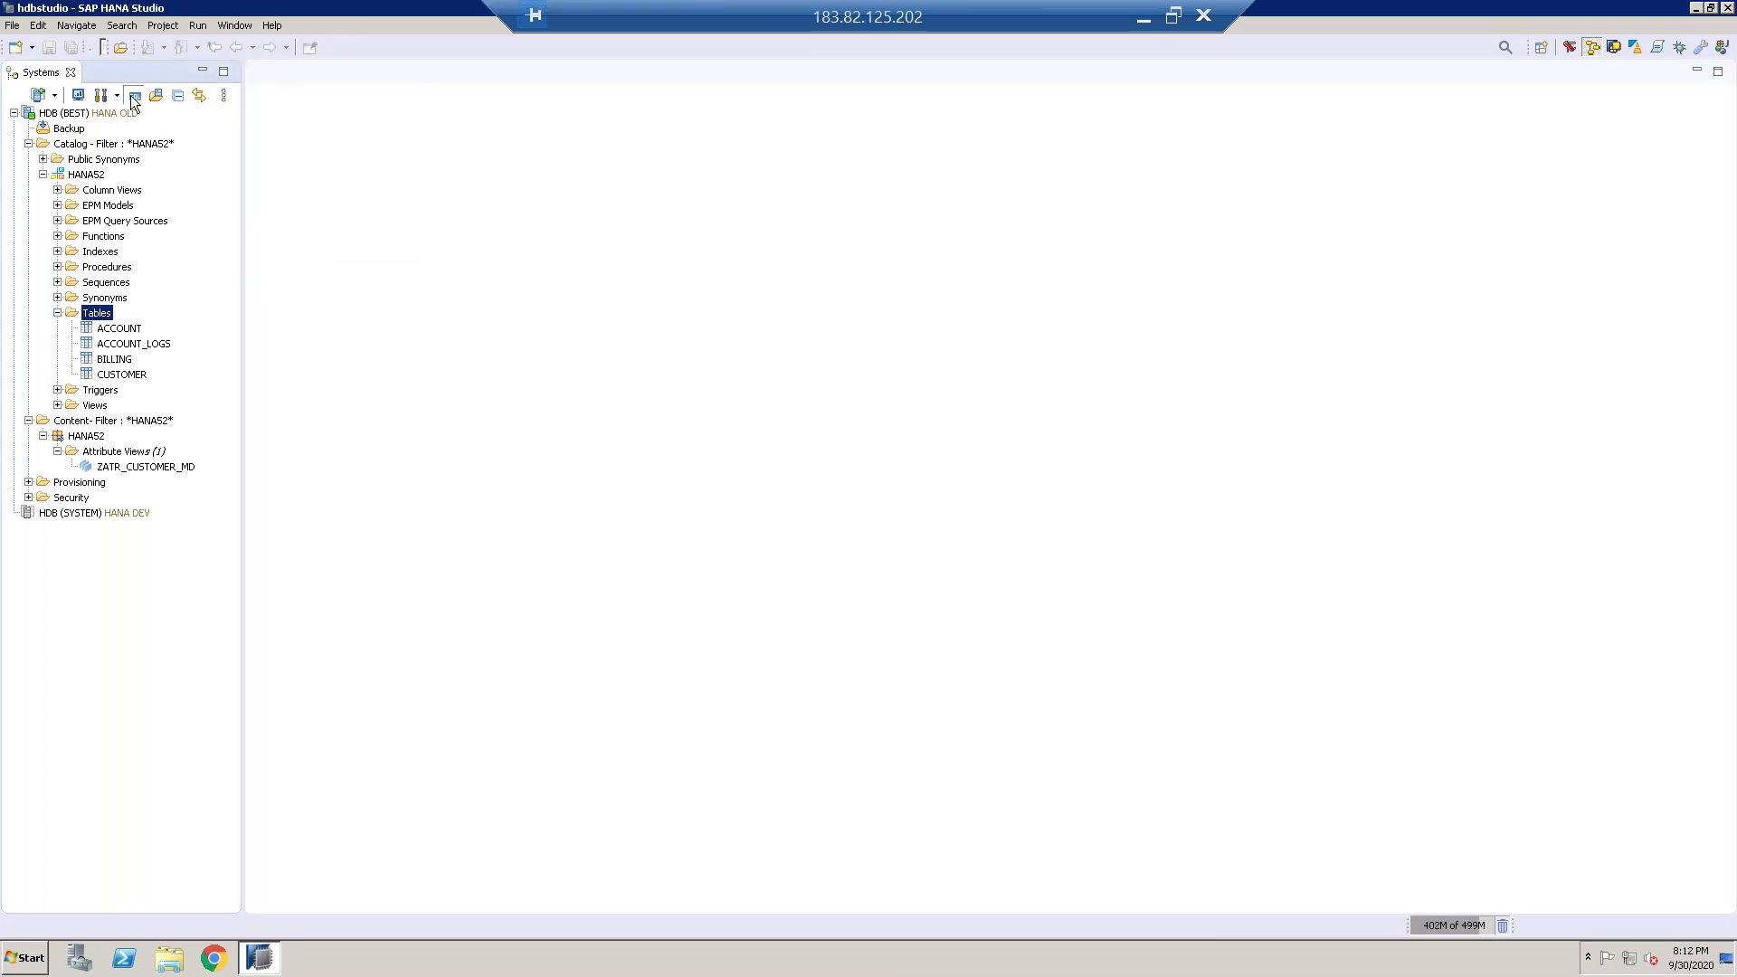
# Step: Open a SQL console for the HANA52 schema and refresh the table list to select EMP_MANAGER
pyautogui.click(132, 95)
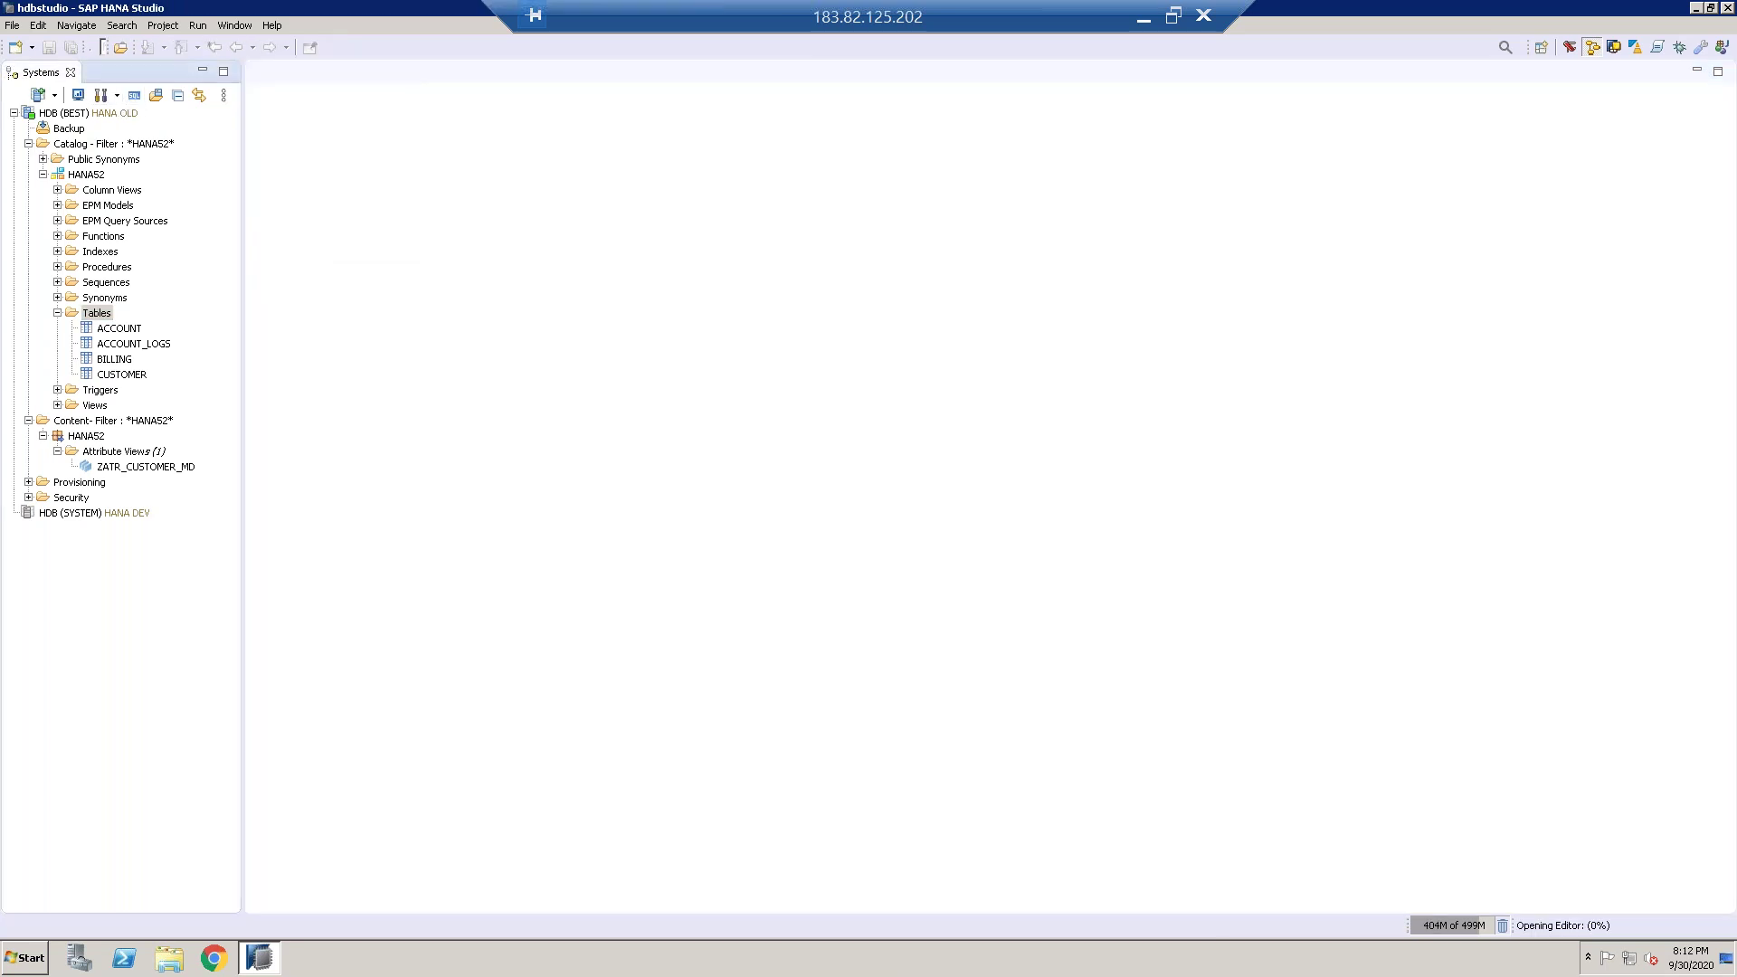
pyautogui.click(99, 313)
pyautogui.rightClick(99, 313)
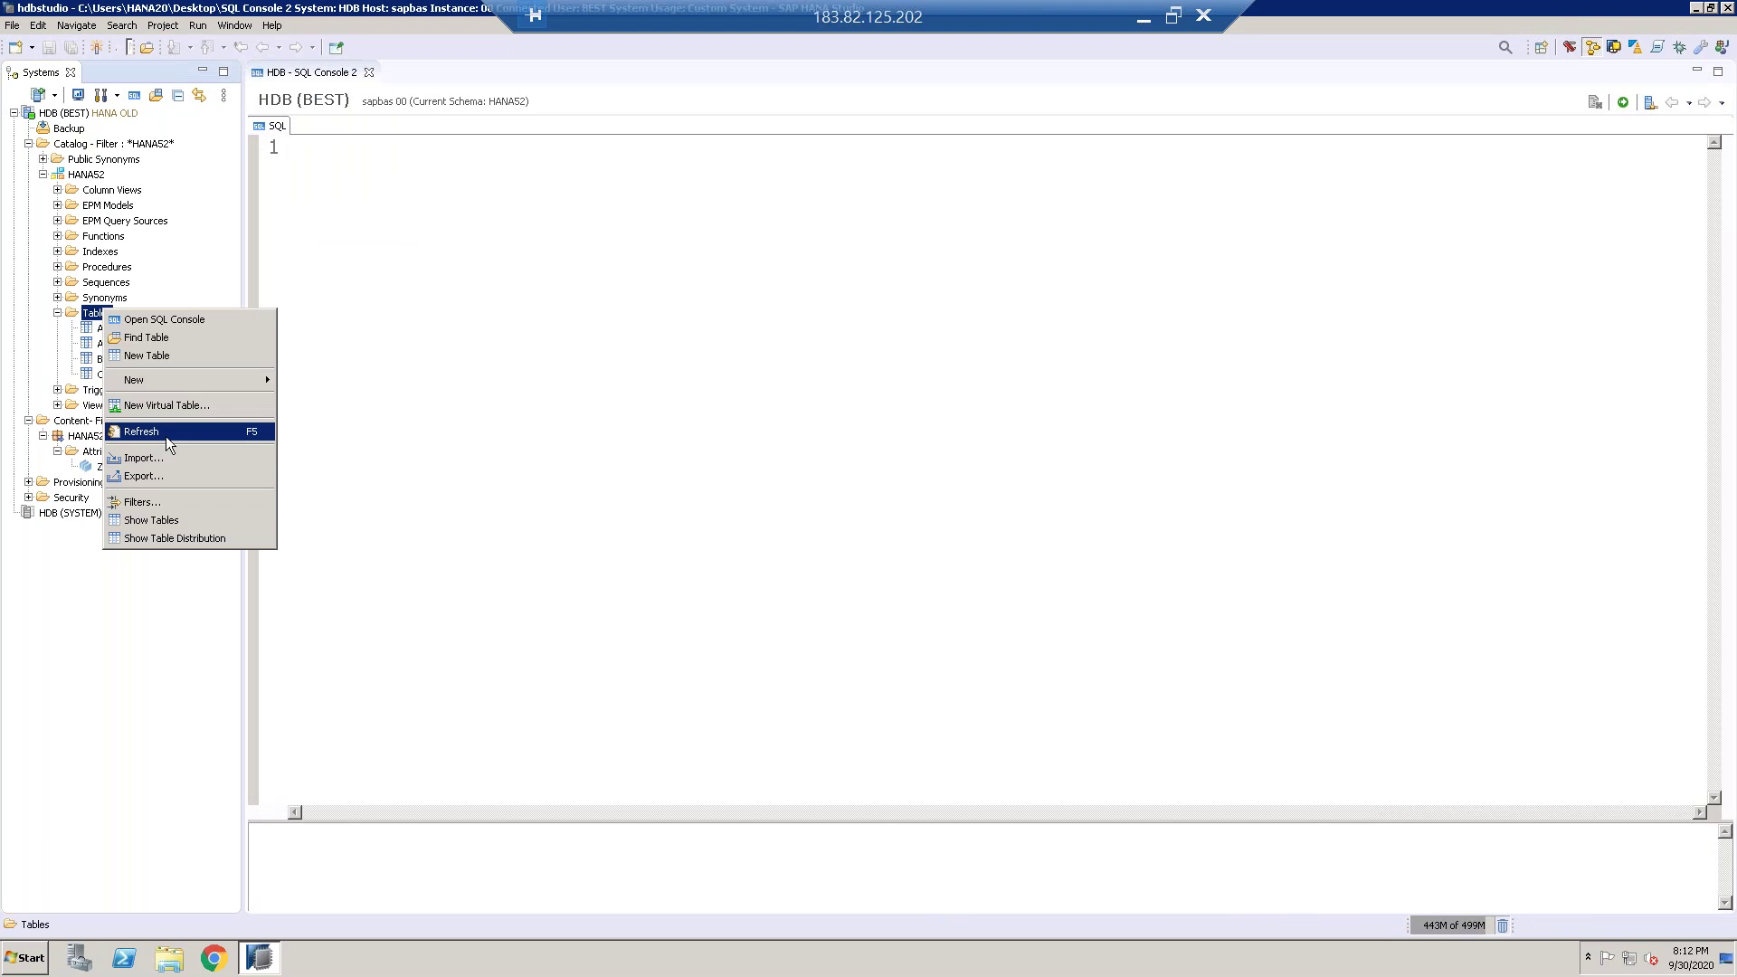
pyautogui.click(165, 433)
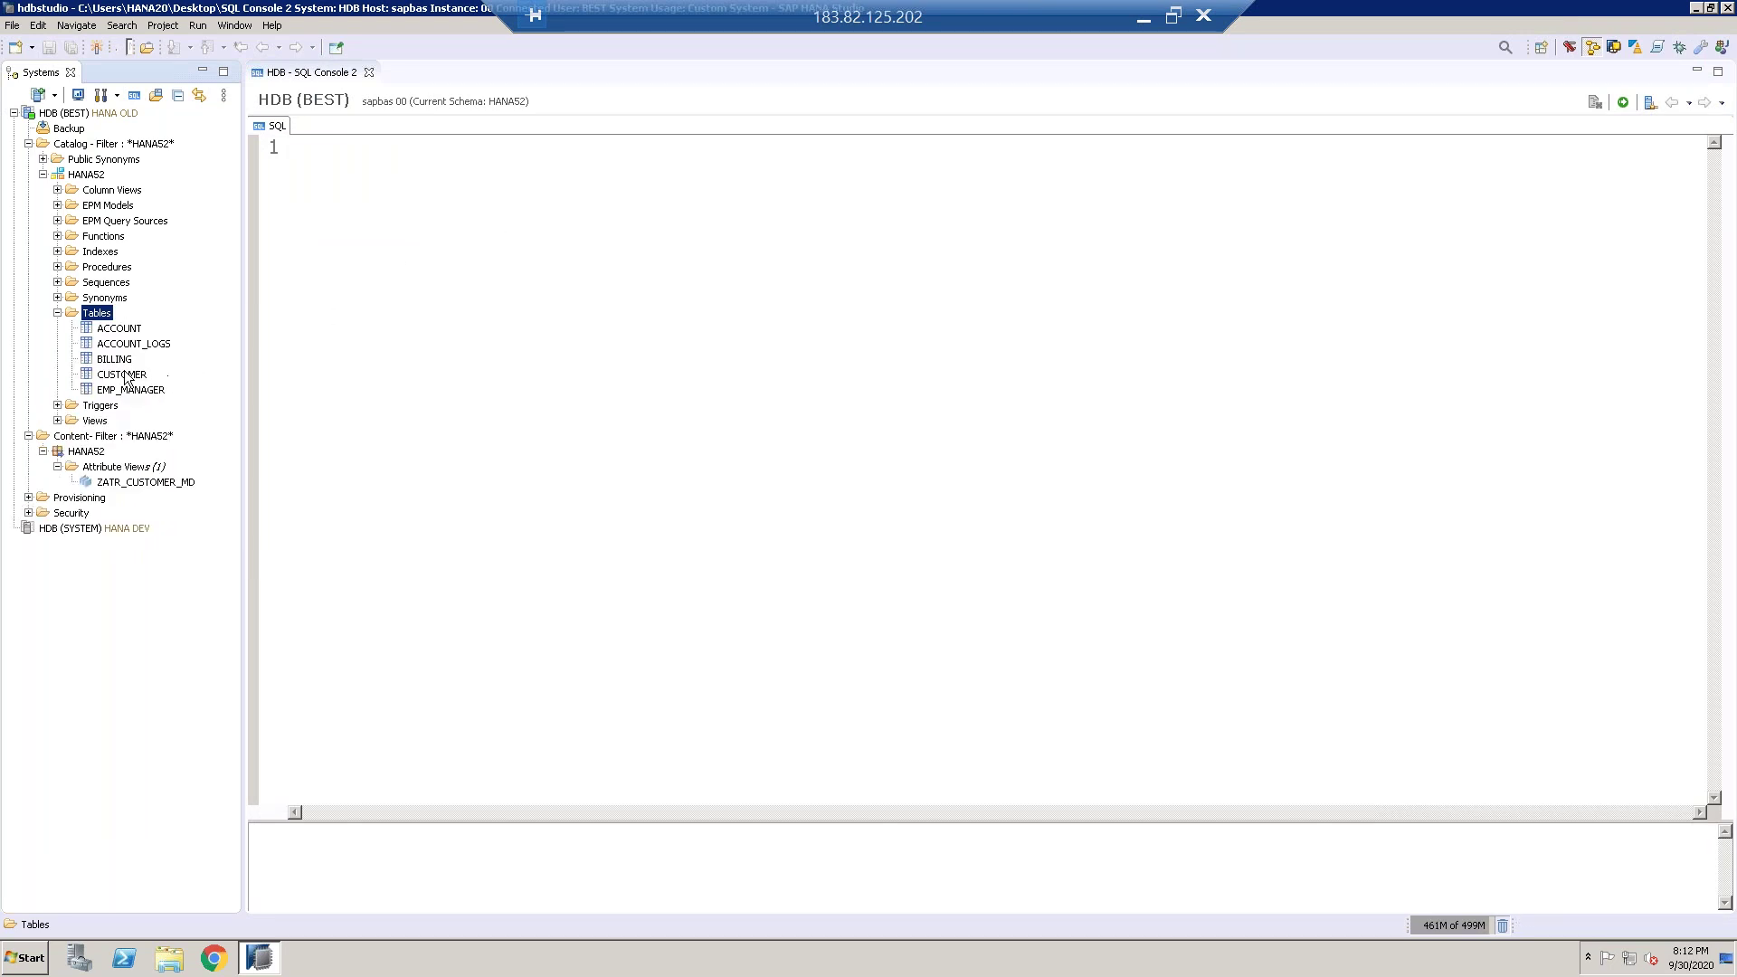
pyautogui.click(127, 390)
# Step: Write an INSERT statement for "HANA52"."EMP_MANAGER" with employee ID 1001, the employee's name, manager ID 1011 and the manager's name
pyautogui.click(504, 282)
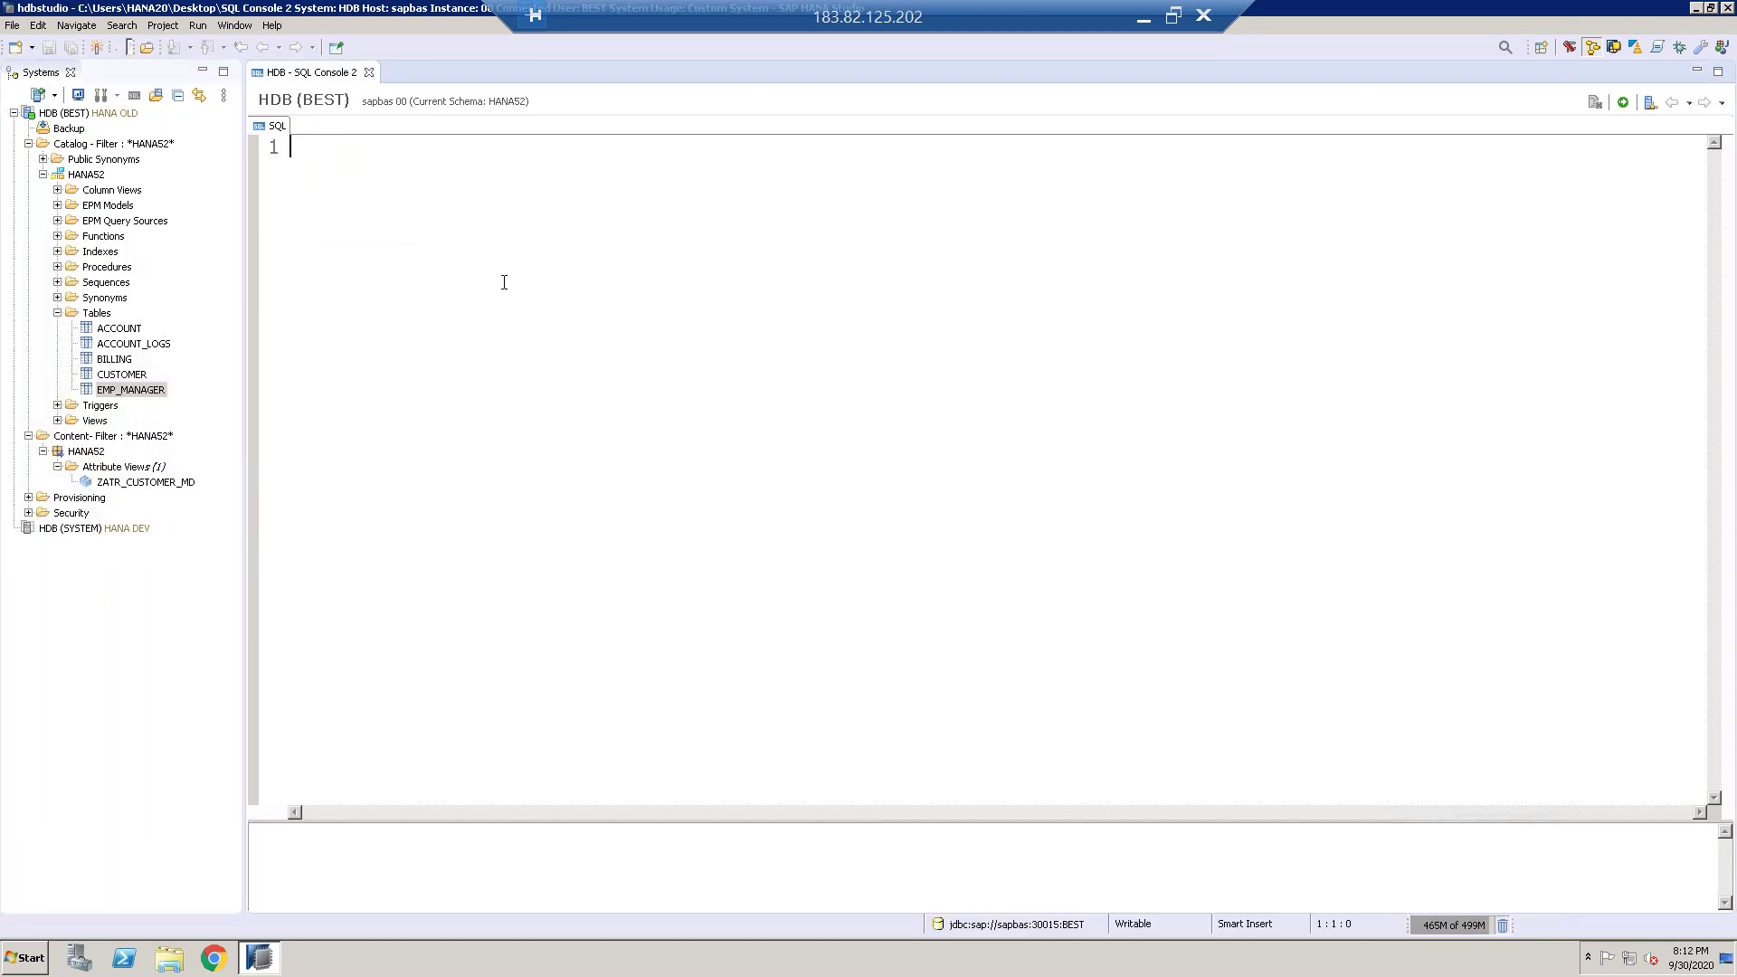
pyautogui.write('INS')
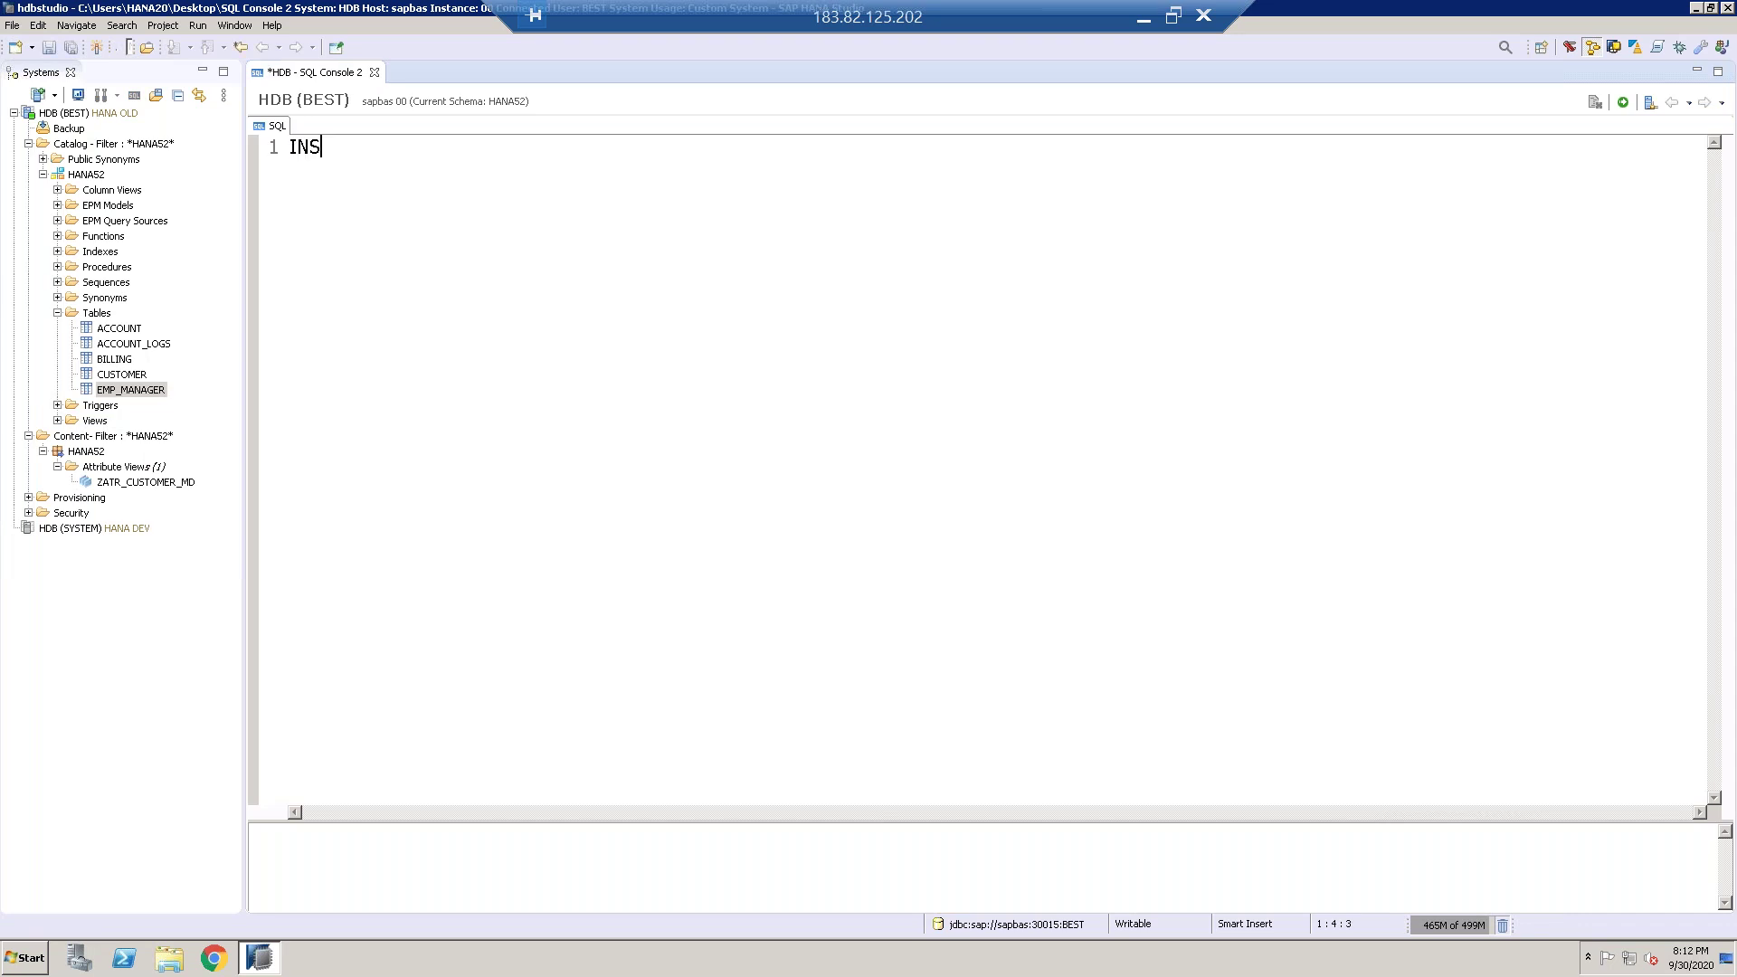
pyautogui.write('ERT INTO')
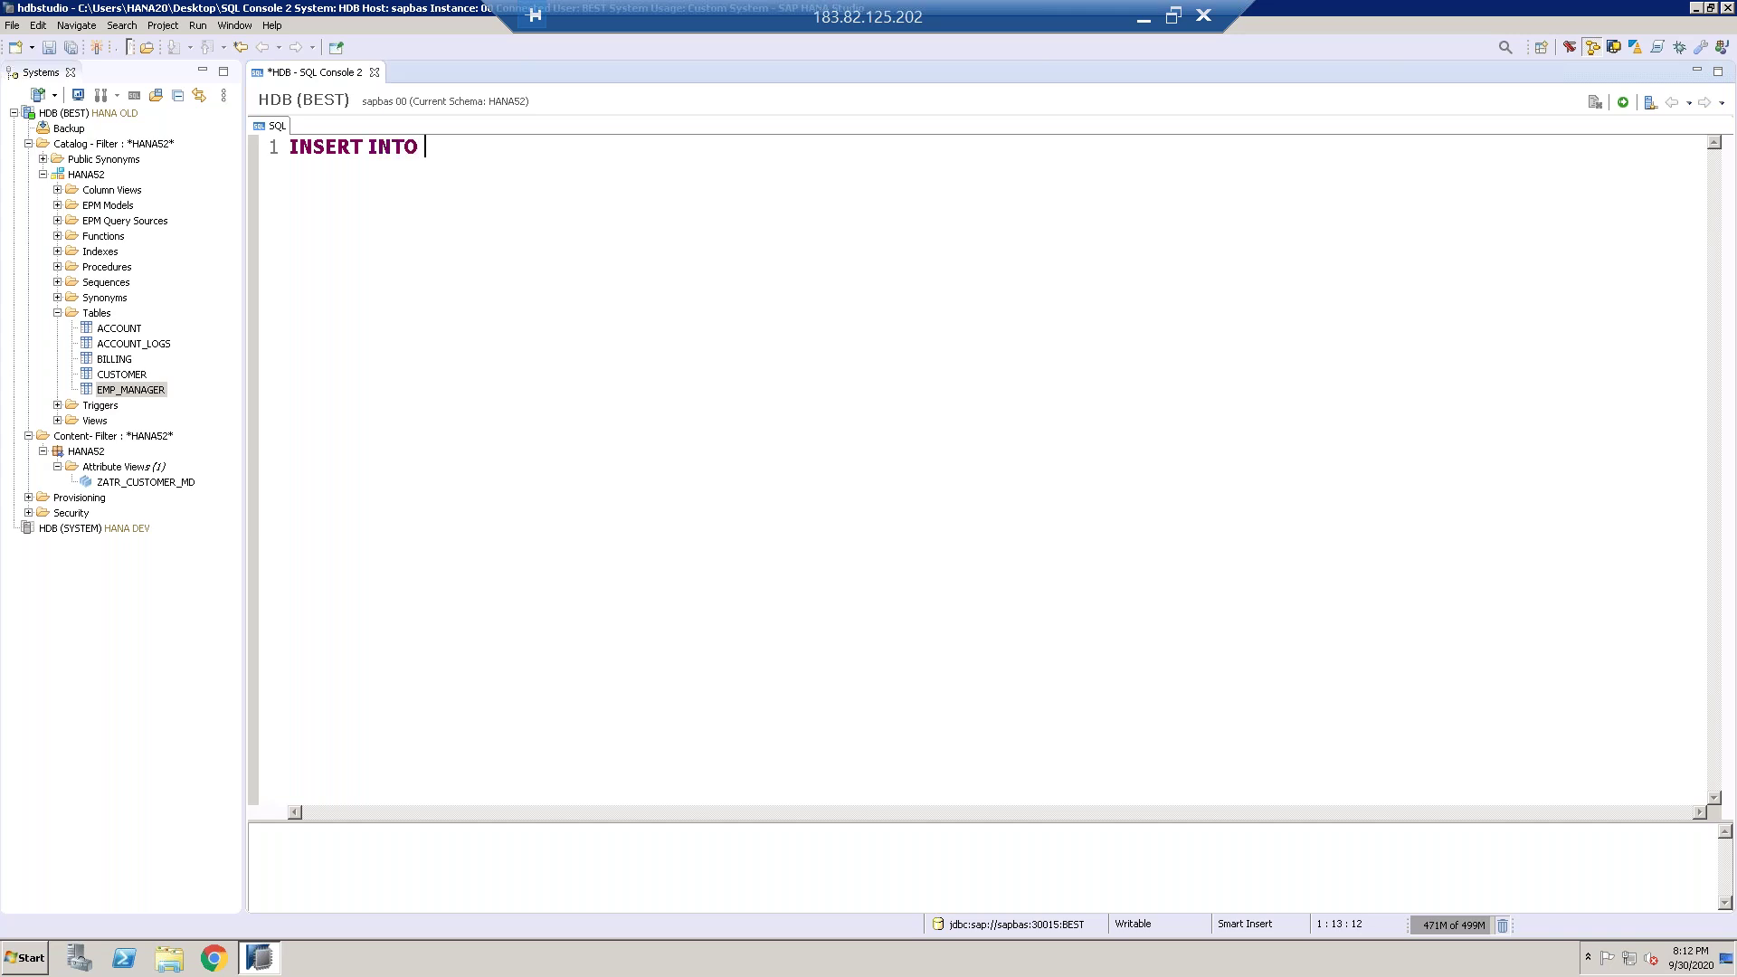
pyautogui.moveTo(140, 390); pyautogui.dragTo(602, 185)
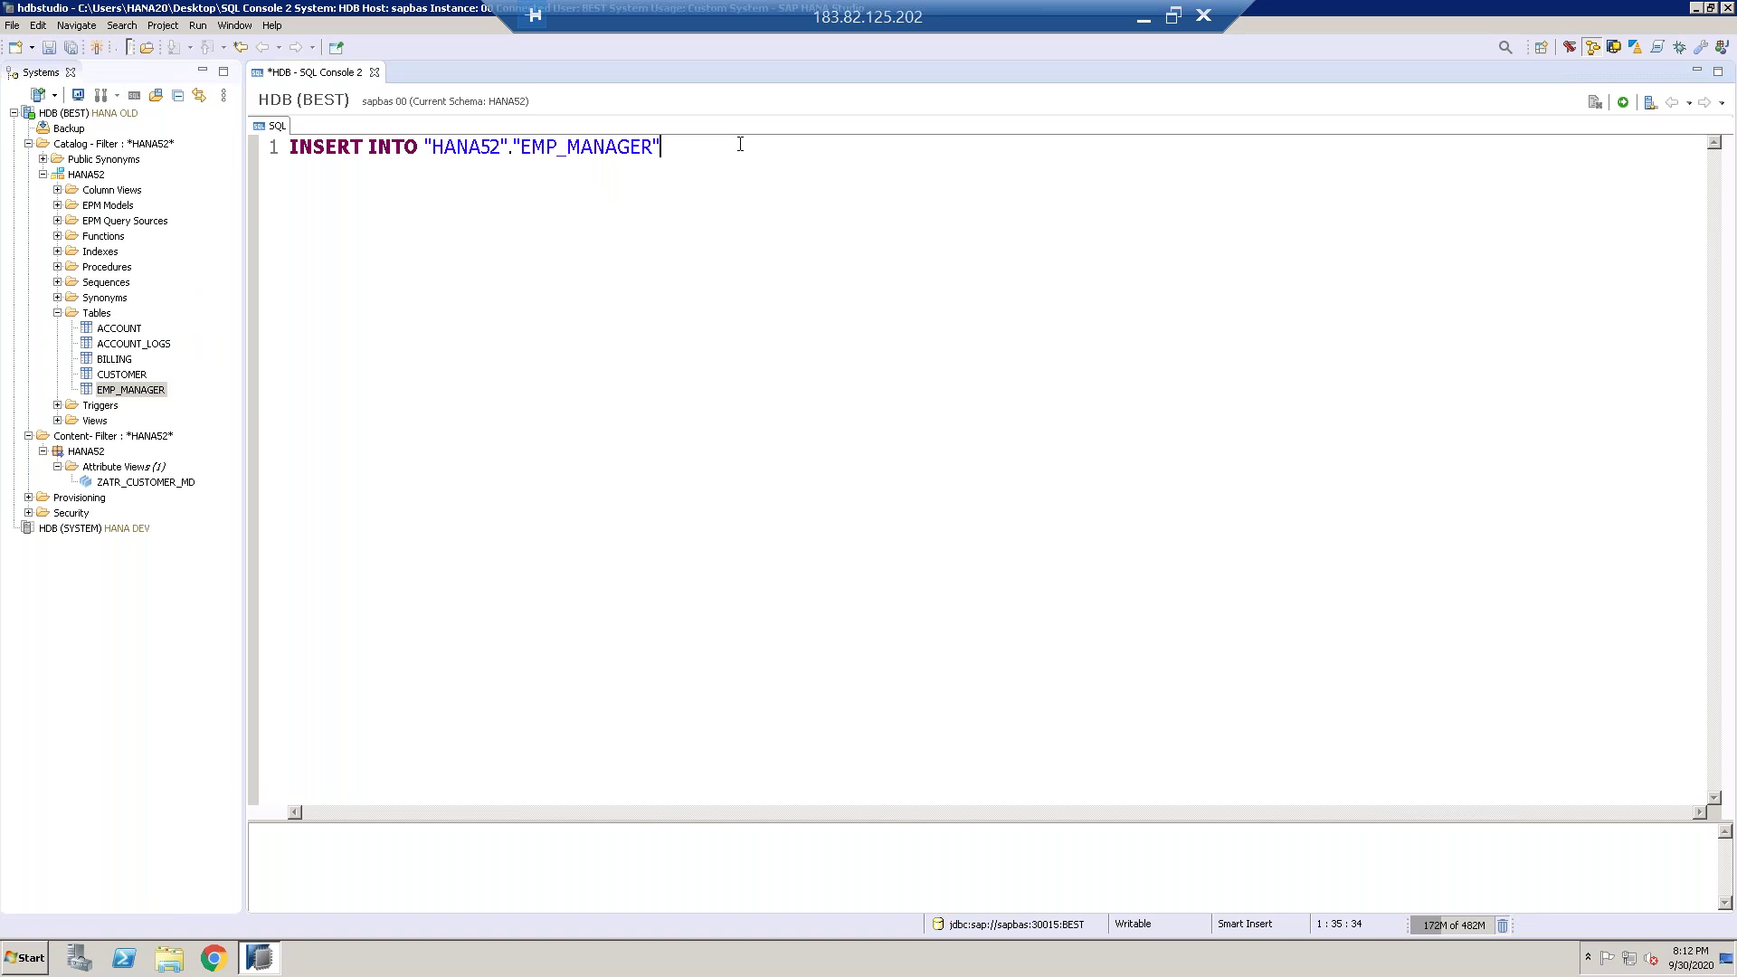
pyautogui.write("VALUES ( 1001 , 'RA")
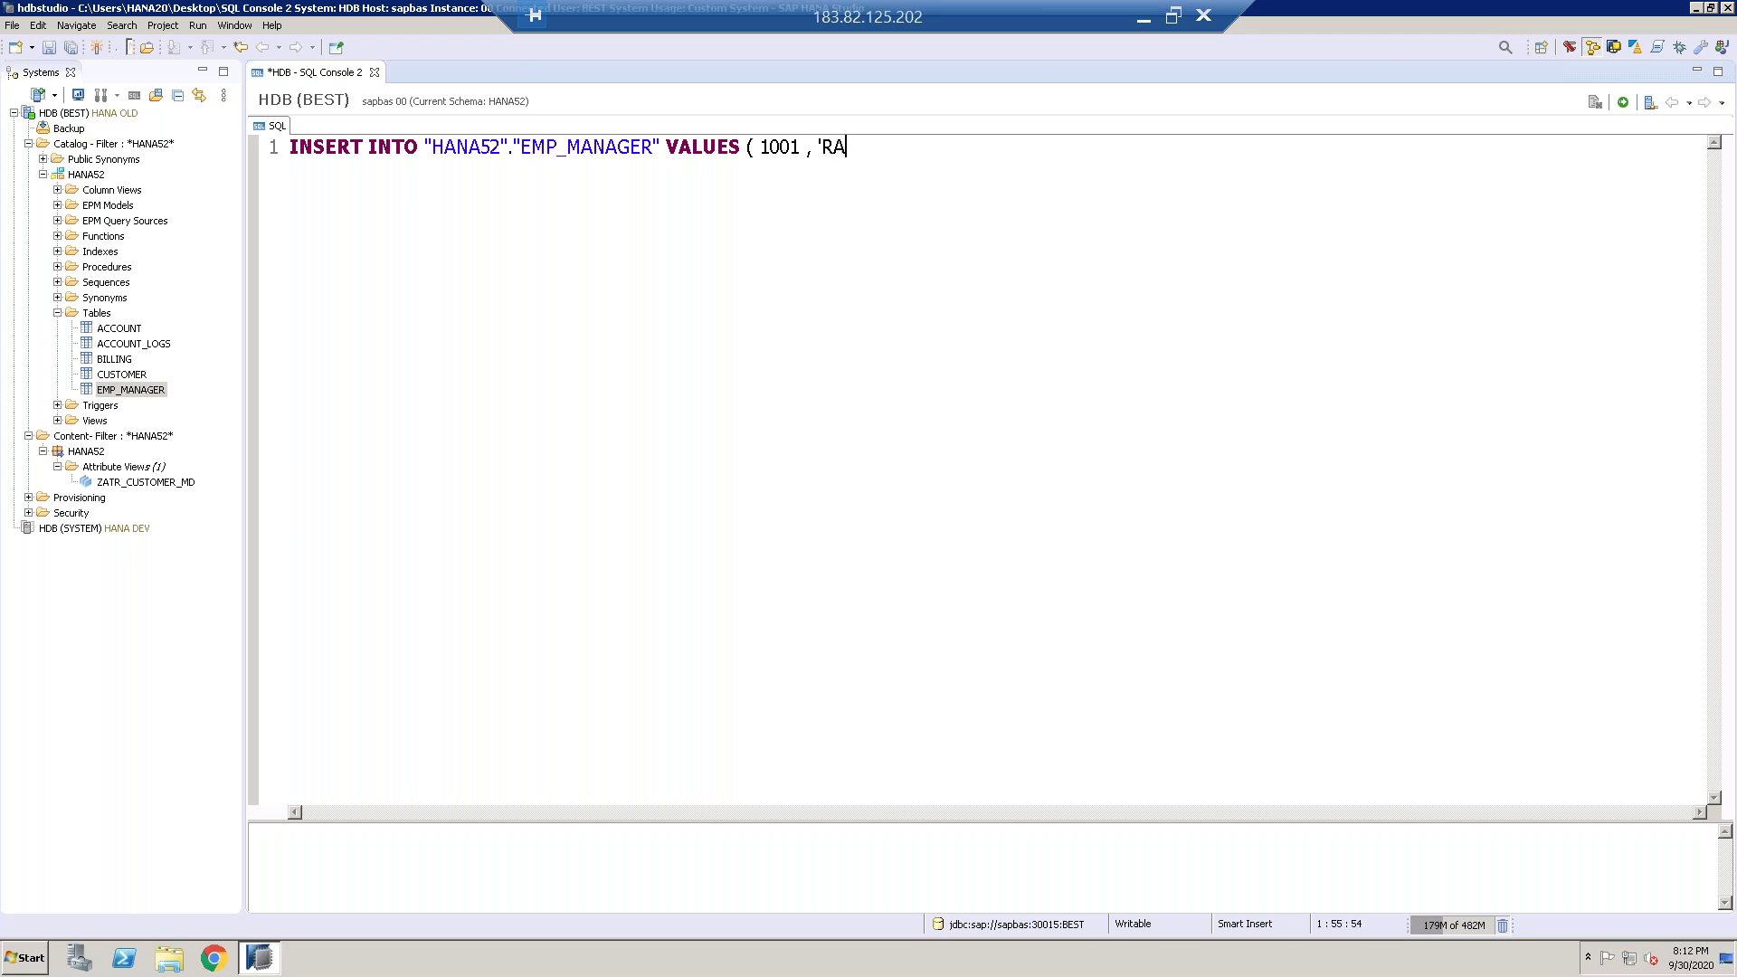
pyautogui.write("M' , 1011 , 'JHON' ) ;")
# Step: Duplicate the INSERT statement four times so that the console holds five identical lines
pyautogui.moveTo(1143, 146); pyautogui.dragTo(287, 152)
pyautogui.hotkey('ctrl', 'c')
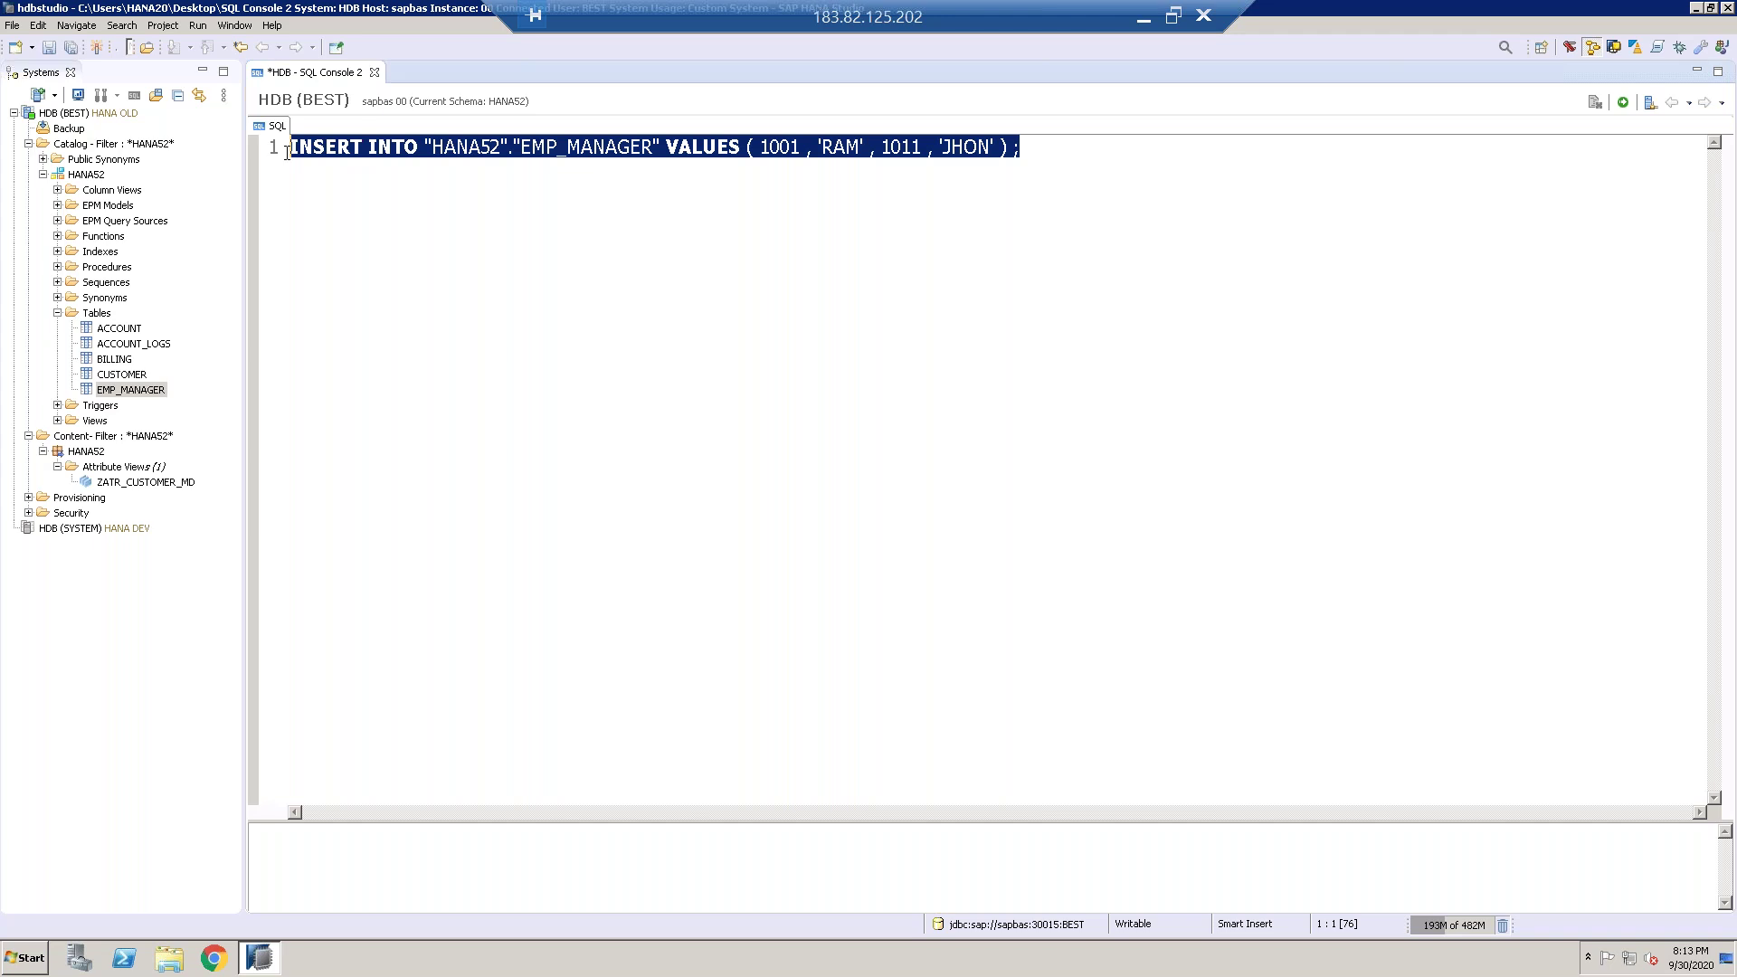
pyautogui.click(1185, 186)
pyautogui.press('Return')
pyautogui.hotkey('ctrl', 'v')
pyautogui.press('Return')
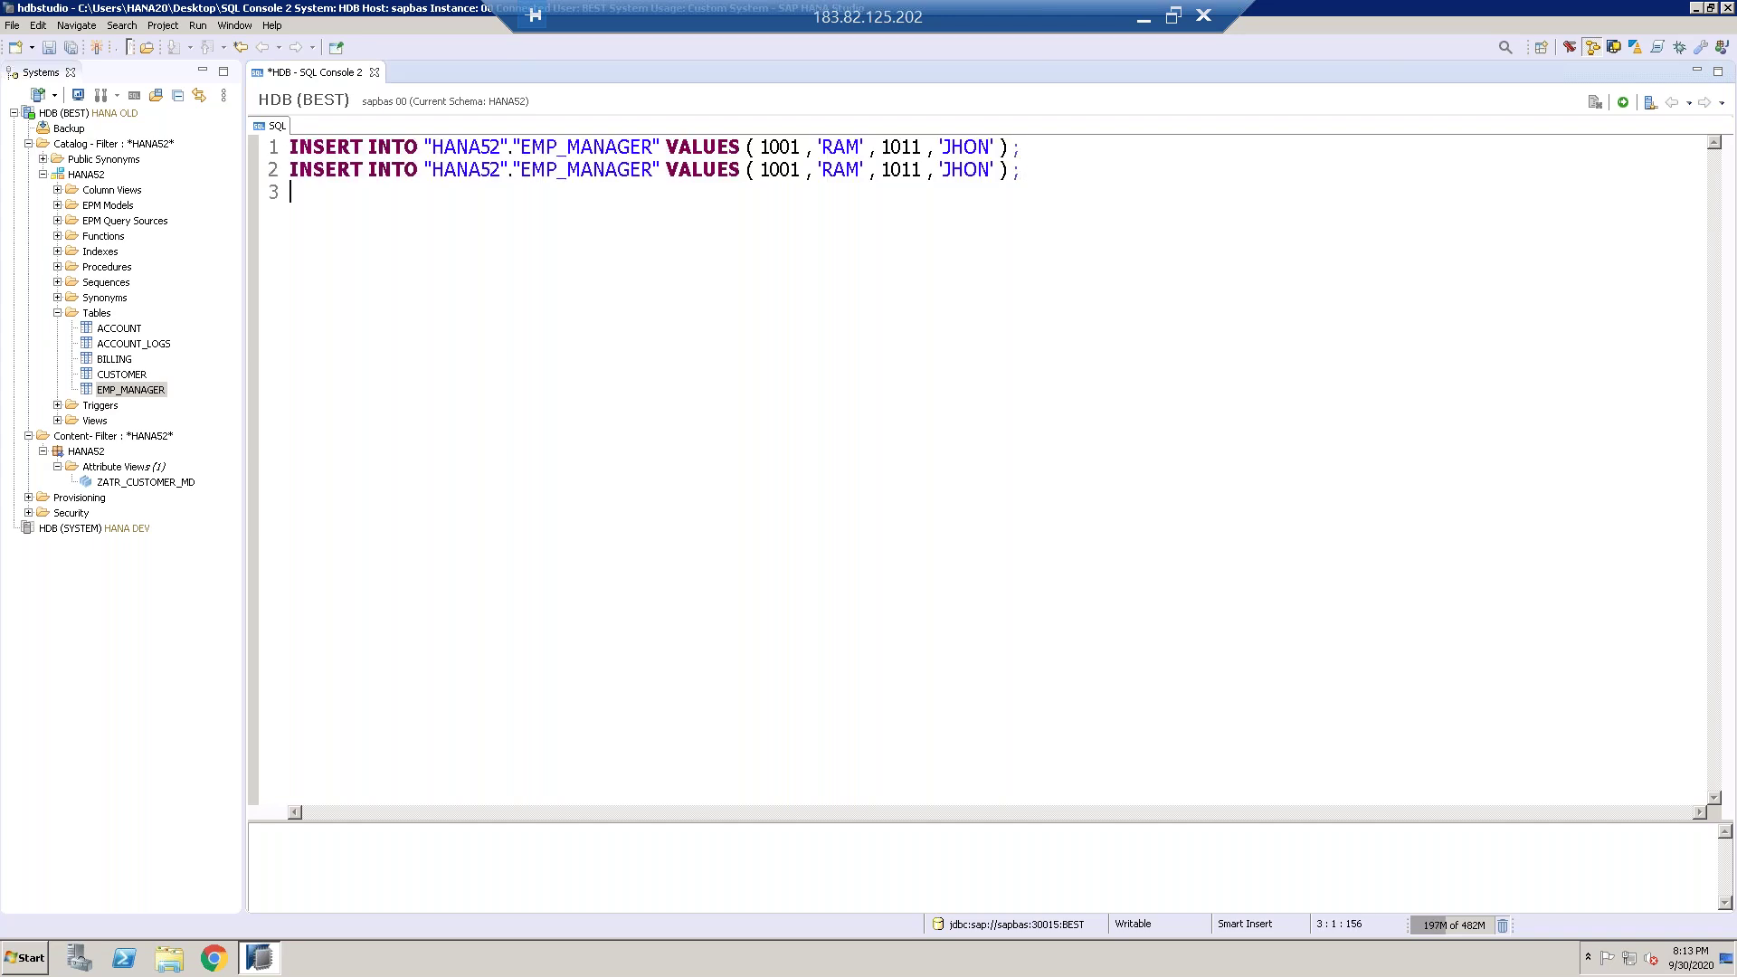
pyautogui.hotkey('ctrl', 'v')
pyautogui.press('Return')
pyautogui.hotkey('ctrl', 'v')
pyautogui.press('Return')
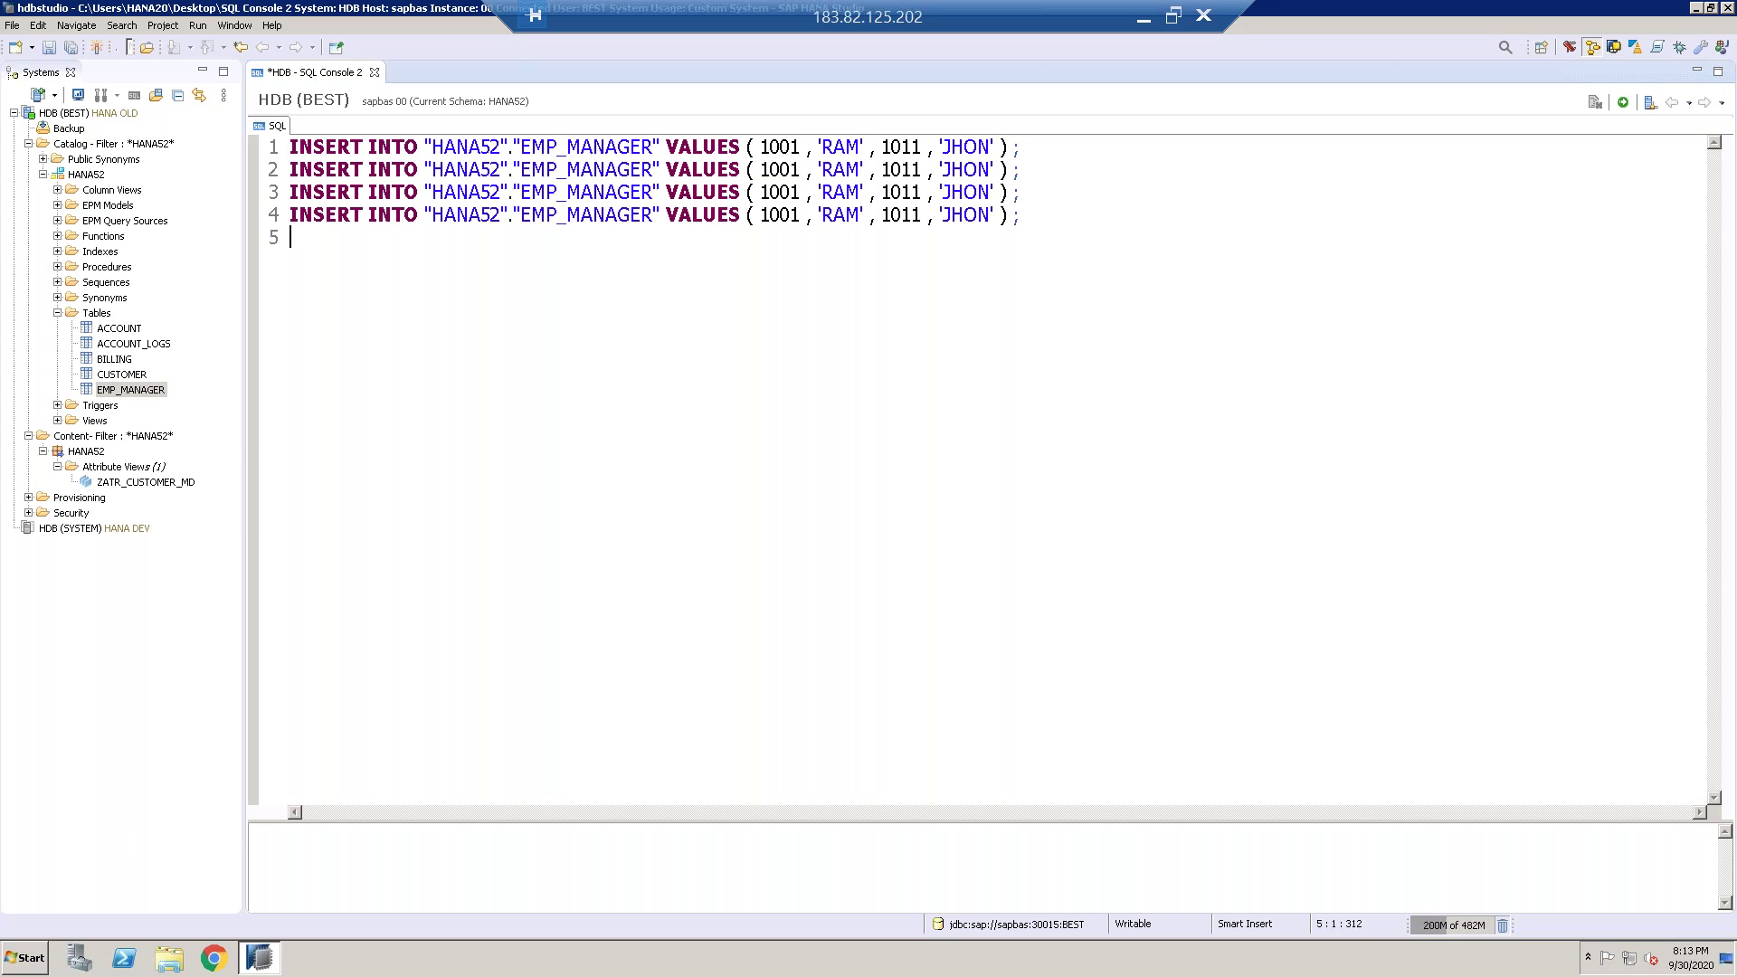
pyautogui.hotkey('ctrl', 'v')
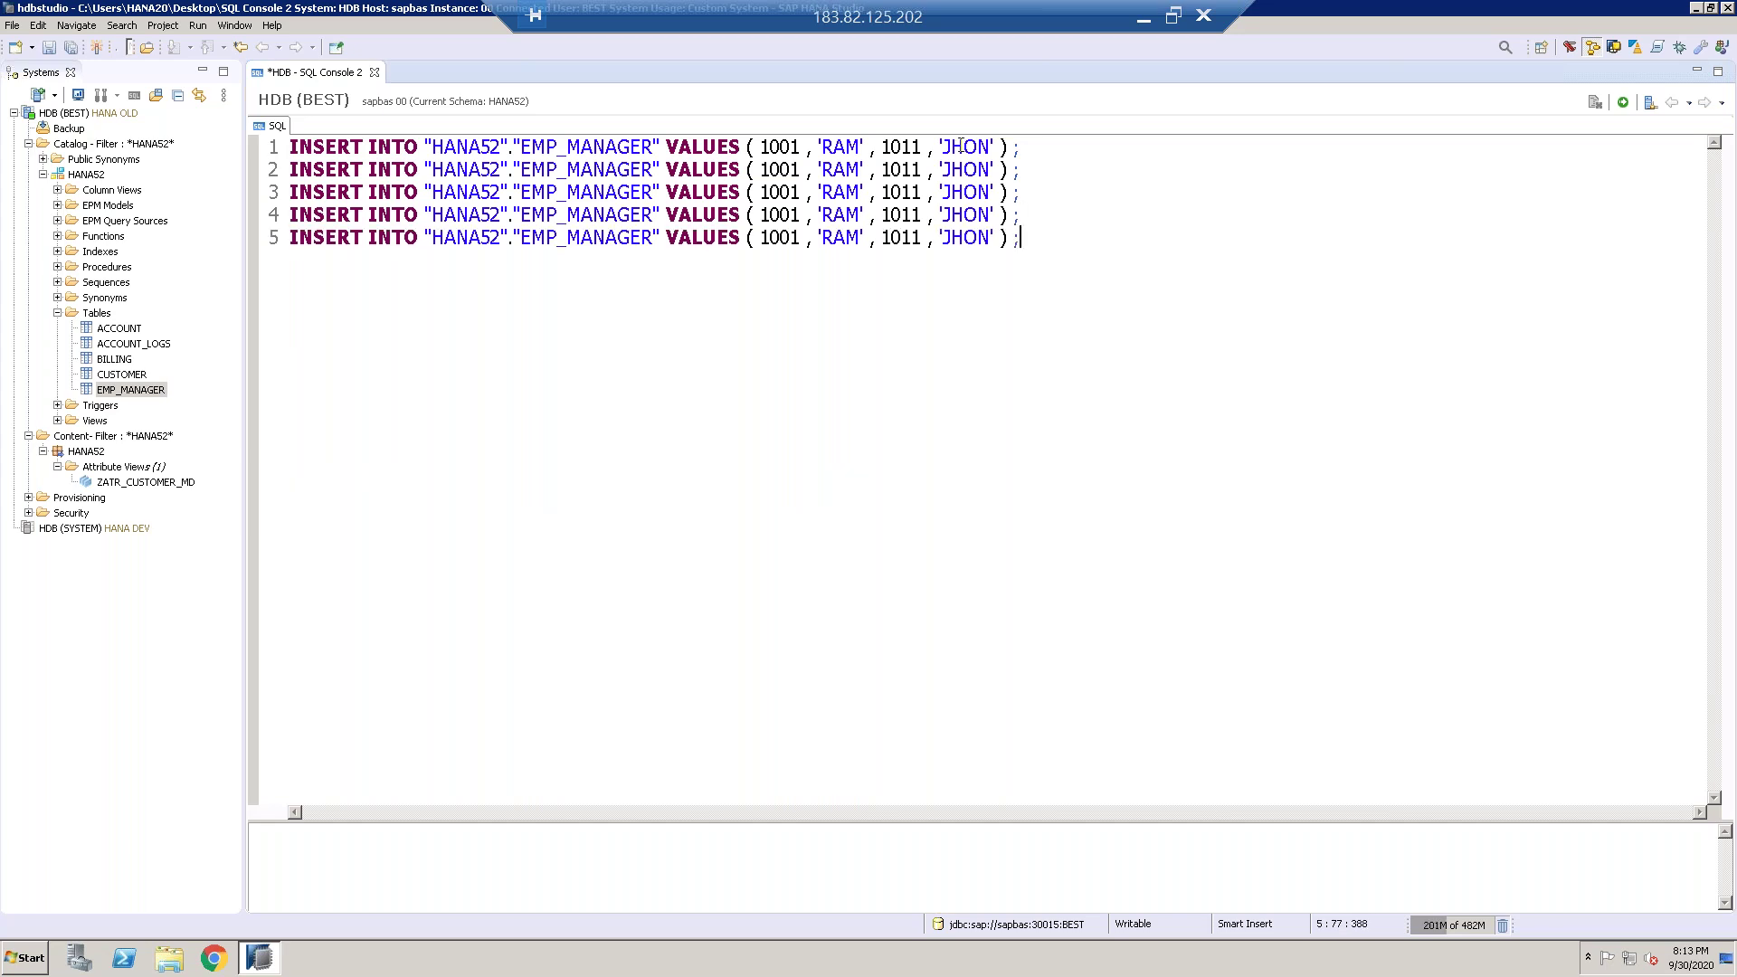
# Step: Change the second INSERT statement to employee ID 1002 with that employee's name
pyautogui.click(801, 165)
pyautogui.press('BackSpace')
pyautogui.write('2')
pyautogui.click(830, 165)
pyautogui.press('BackSpace')
pyautogui.write('S')
# Step: Change the third INSERT statement to employee ID 1004 and replace the employee name
pyautogui.click(798, 192)
pyautogui.press('BackSpace')
pyautogui.write('4')
pyautogui.click(861, 183)
pyautogui.press('BackSpace')
pyautogui.press('BackSpace')
pyautogui.press('BackSpace')
pyautogui.write('TOM')
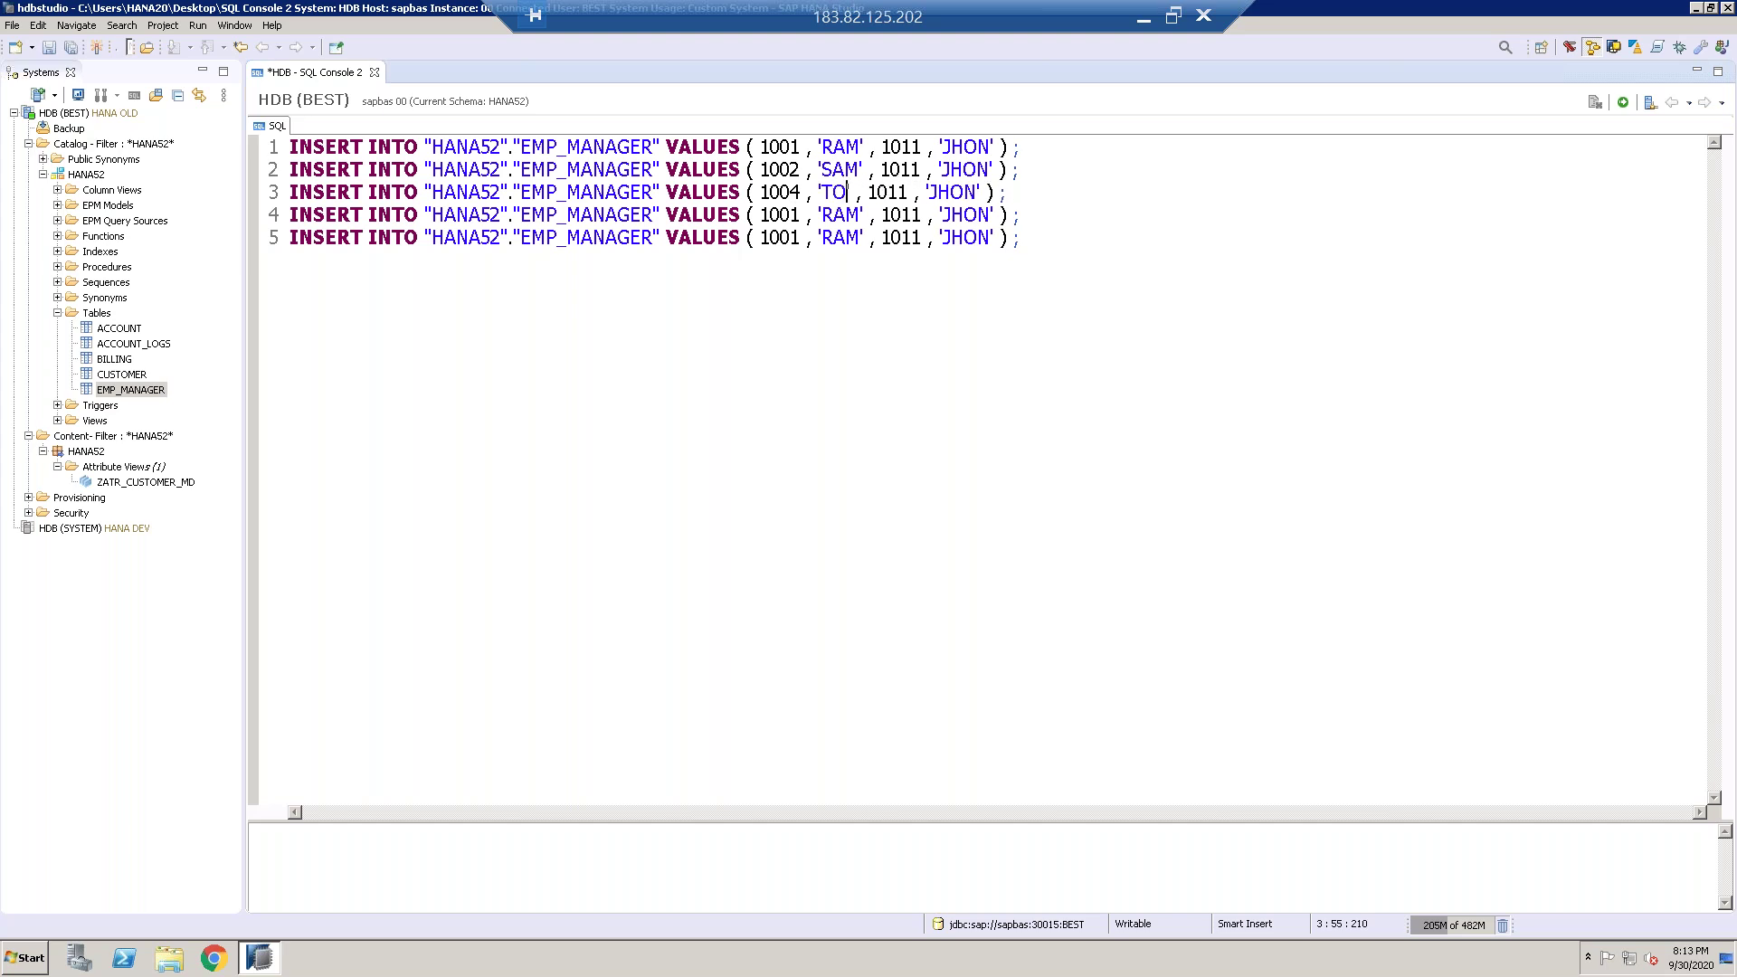
# Step: Set the manager ID in the third INSERT statement to 1012 and replace the manager's name
pyautogui.click(921, 191)
pyautogui.press('BackSpace')
pyautogui.write('=')
pyautogui.press('BackSpace')
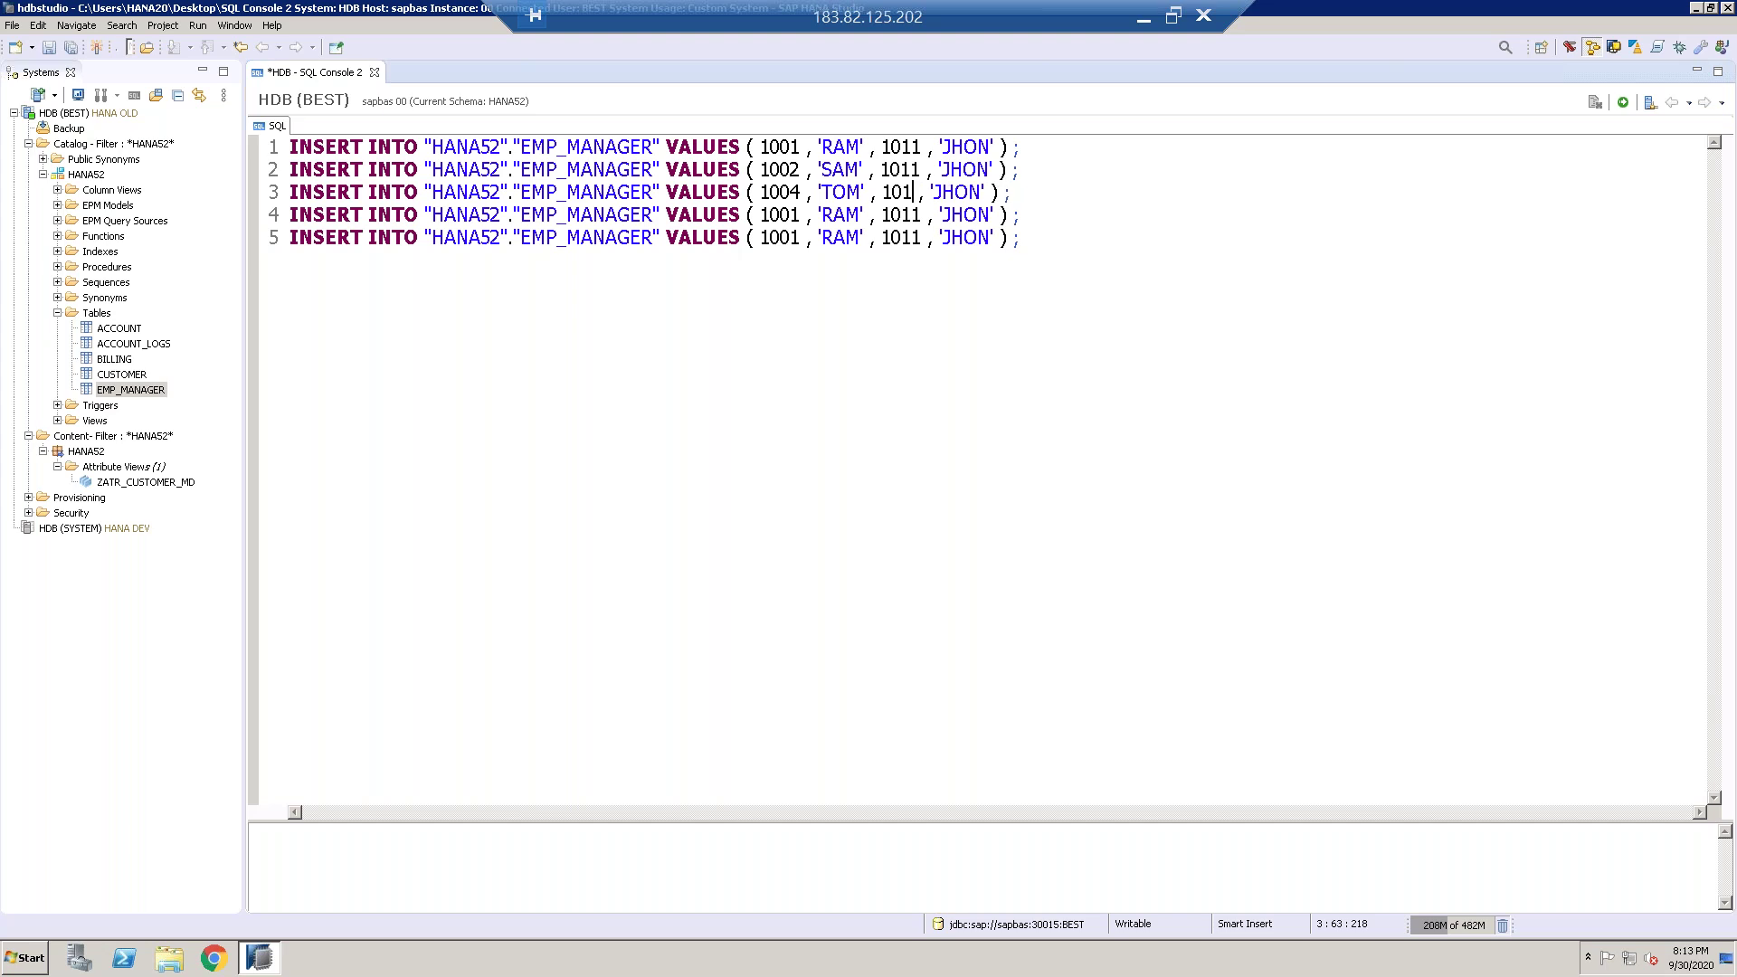
pyautogui.write('2')
pyautogui.click(993, 191)
pyautogui.press('BackSpace')
pyautogui.press('BackSpace')
pyautogui.press('BackSpace')
pyautogui.press('BackSpace')
pyautogui.press('BackSpace')
pyautogui.write('ROBERT')
pyautogui.click(1050, 271)
# Step: Change the fourth INSERT statement to employee ID 1007 and replace the employee name
pyautogui.click(798, 214)
pyautogui.write('1')
pyautogui.press('BackSpace')
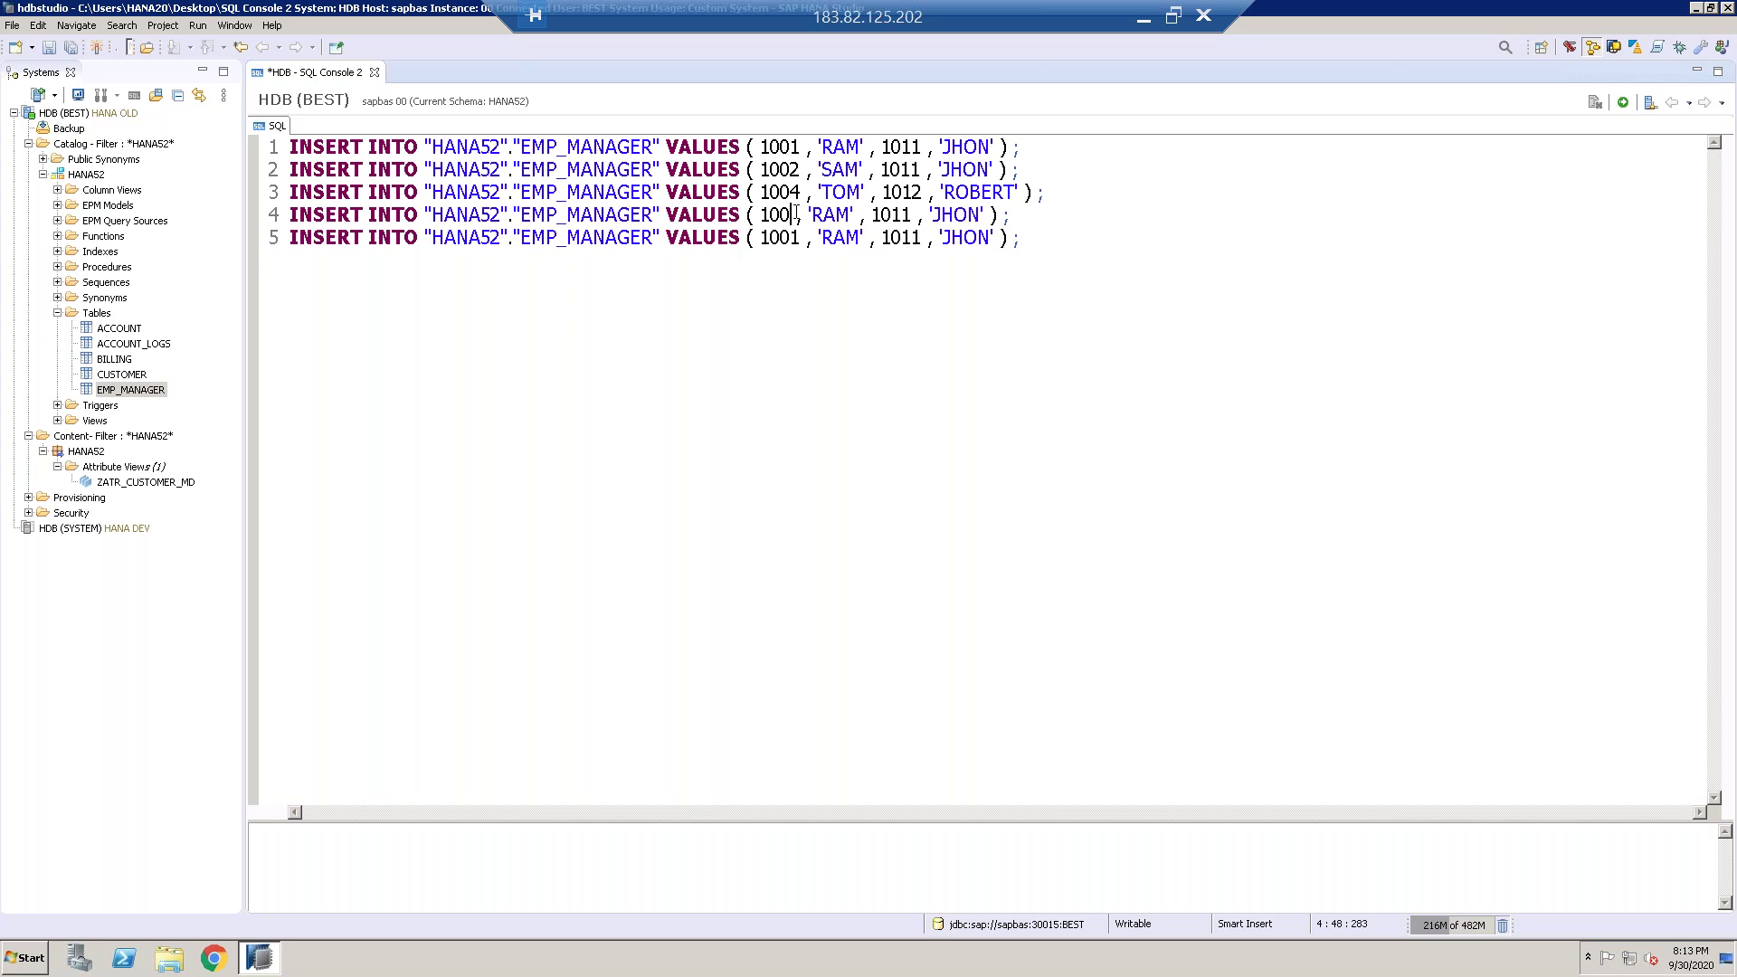
pyautogui.write('7')
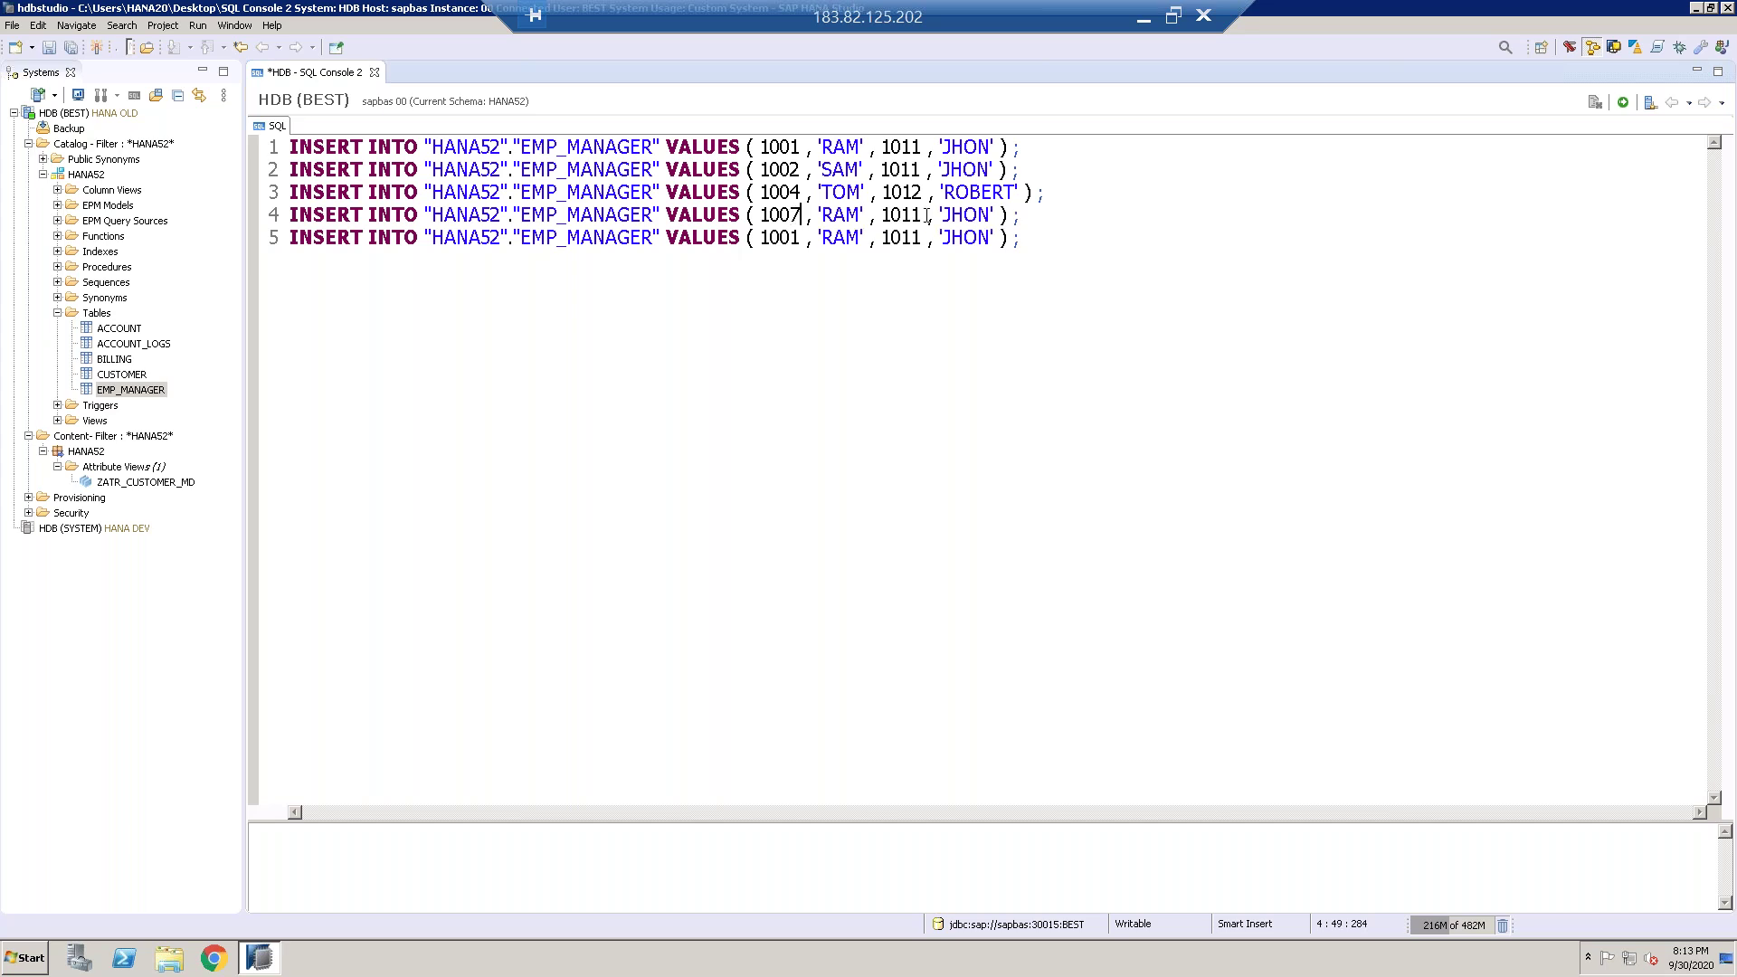
pyautogui.click(841, 212)
pyautogui.press('BackSpace')
pyautogui.press('BackSpace')
pyautogui.write('TI')
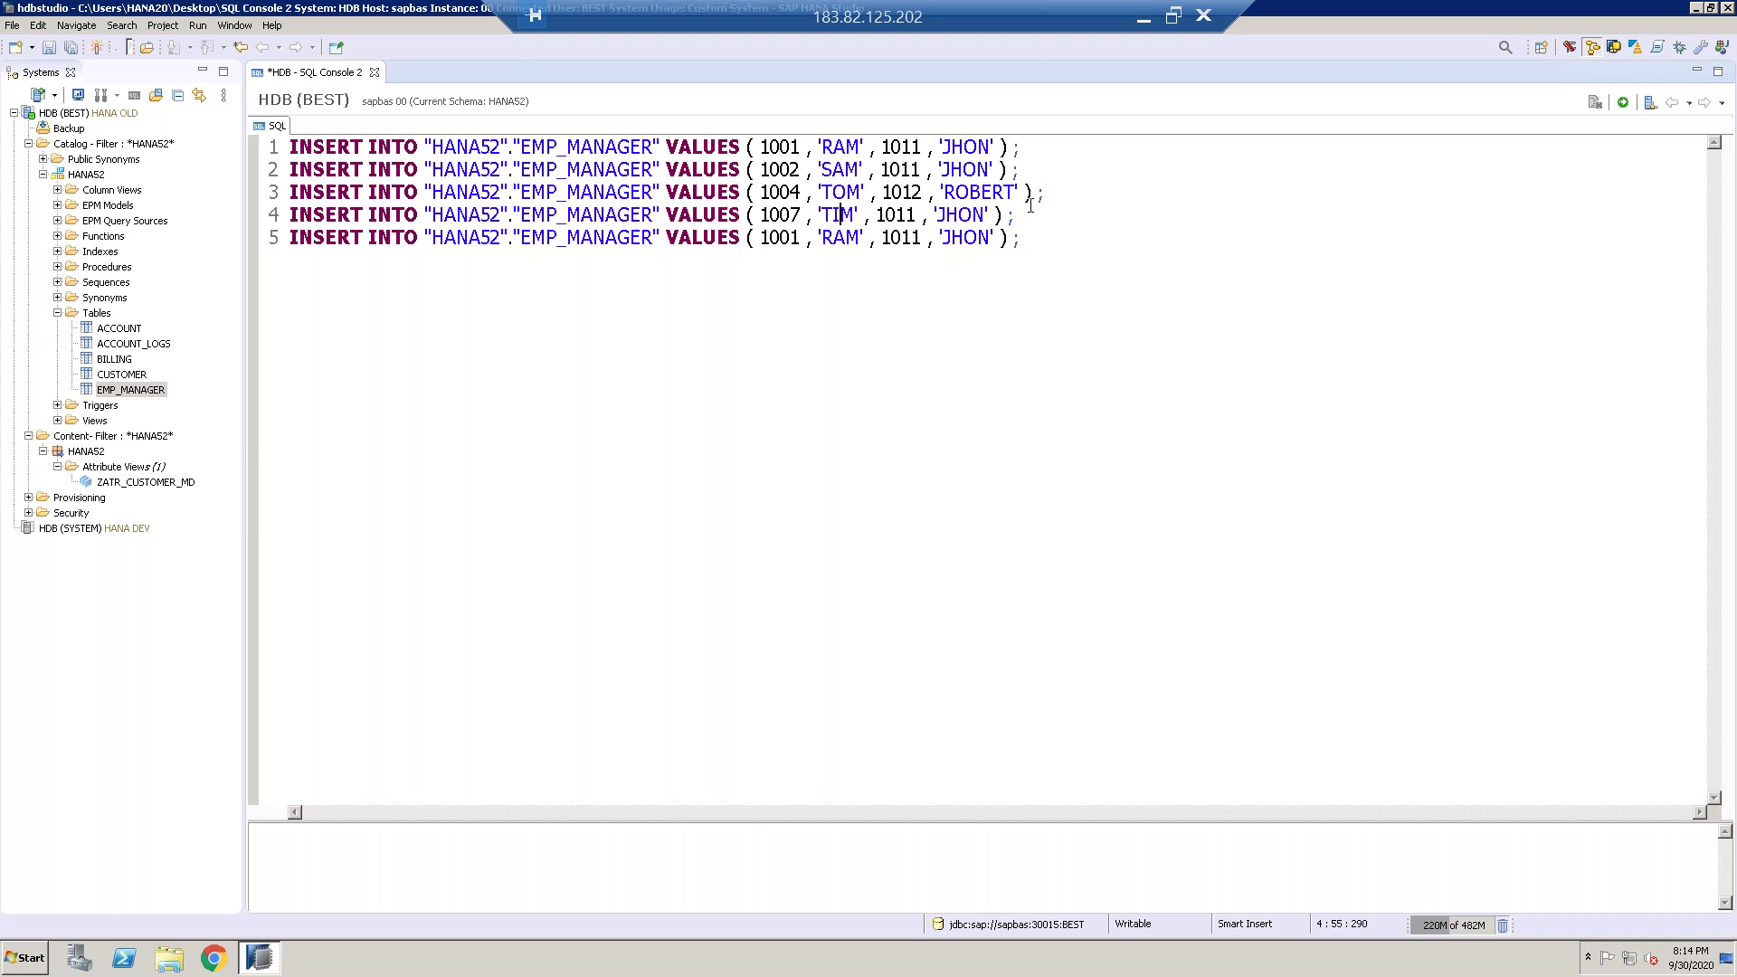
# Step: Set the fourth INSERT statement's manager ID to 1012 and enter the same manager name as in the third line
pyautogui.press('Delete')
pyautogui.write('2')
pyautogui.press('Right')
pyautogui.press('Right')
pyautogui.press('Right')
pyautogui.press('Right')
pyautogui.press('Delete')
pyautogui.press('Delete')
pyautogui.press('Delete')
pyautogui.press('Delete')
pyautogui.press('Delete')
pyautogui.write('ROBERT')
# Step: Change the fifth INSERT statement to employee ID 1011, using the first line's manager name as the employee name
pyautogui.press('BackSpace')
pyautogui.write('1')
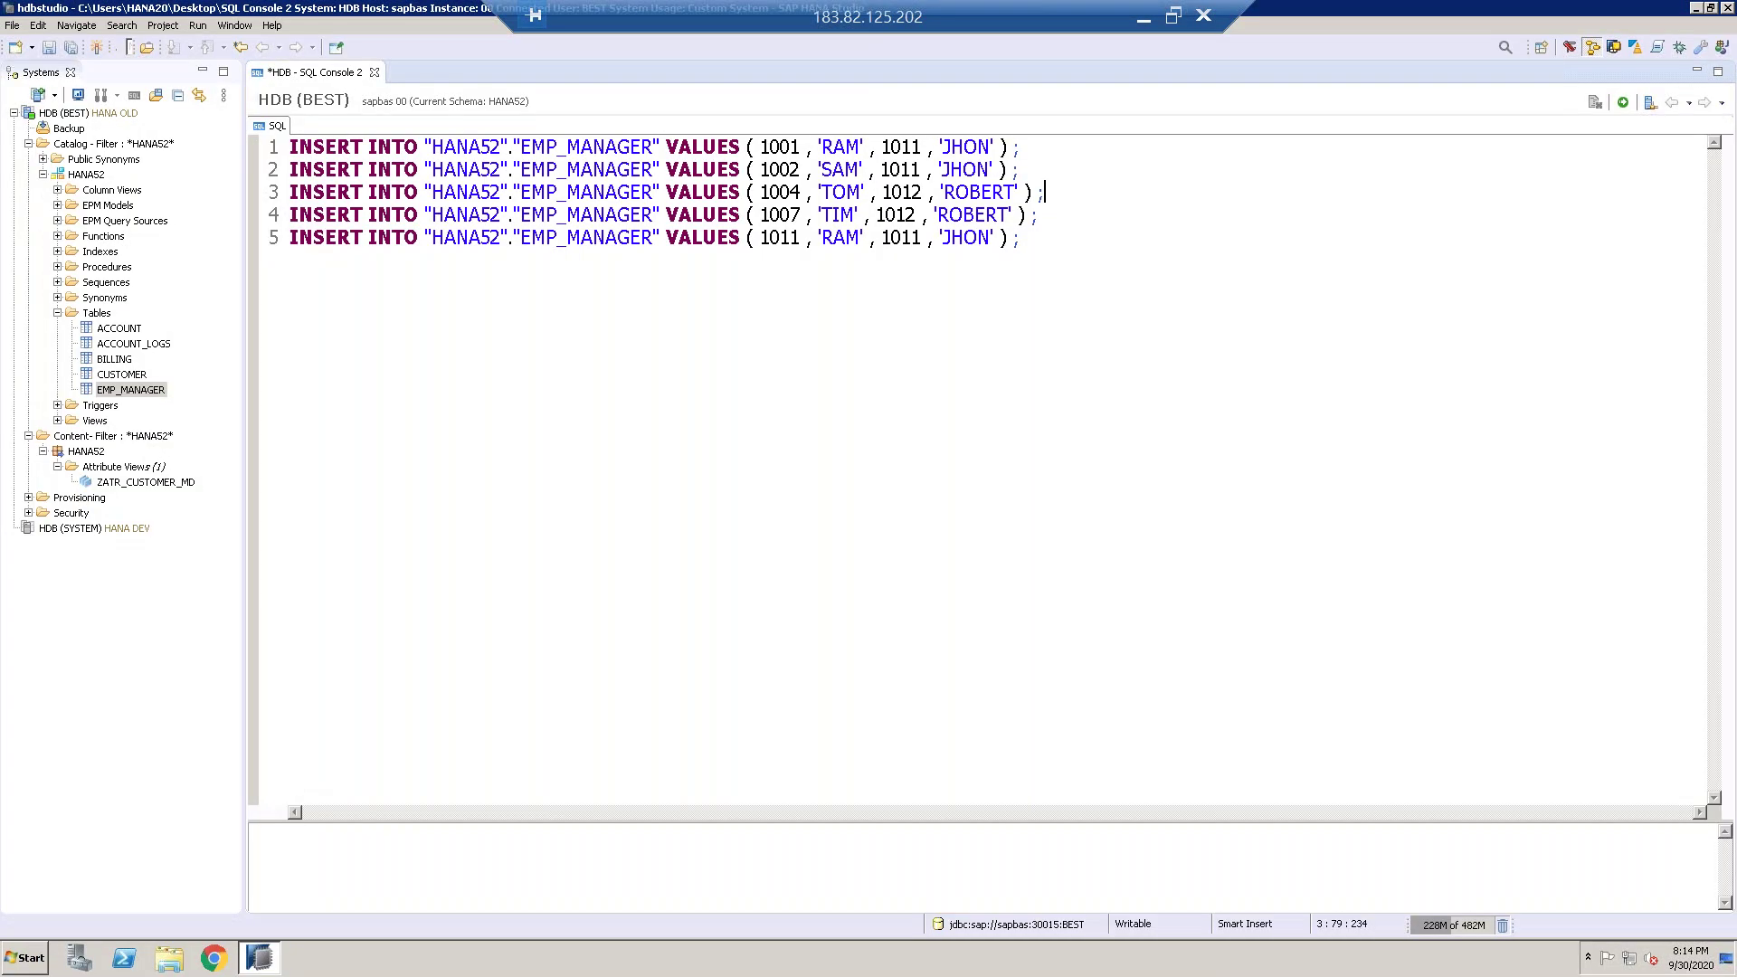
pyautogui.click(859, 238)
pyautogui.press('BackSpace')
pyautogui.press('BackSpace')
pyautogui.press('BackSpace')
pyautogui.write('JHON')
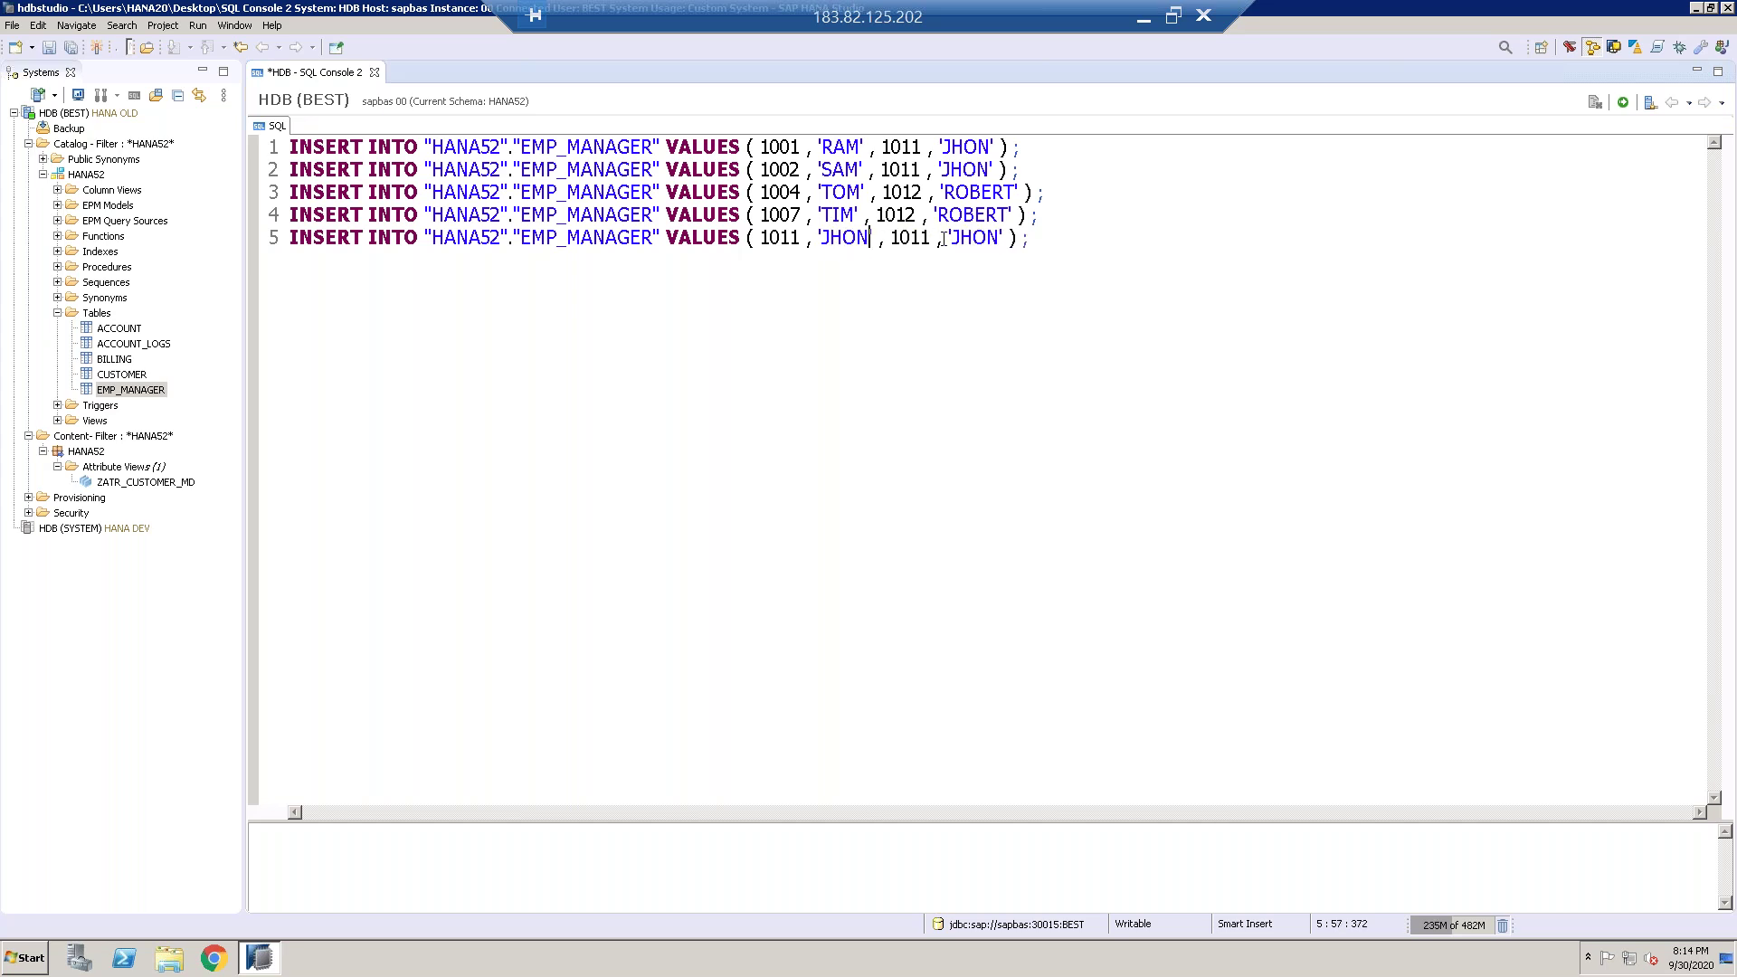
# Step: Set the manager ID in the fifth INSERT statement to 1027 and enter the new manager's name
pyautogui.press('Delete')
pyautogui.press('BackSpace')
pyautogui.write('27')
pyautogui.click(1000, 233)
pyautogui.press('BackSpace')
pyautogui.press('BackSpace')
pyautogui.press('BackSpace')
pyautogui.press('BackSpace')
pyautogui.write('HANA')
pyautogui.press('BackSpace')
pyautogui.press('BackSpace')
pyautogui.press('BackSpace')
pyautogui.press('BackSpace')
pyautogui.write('HARI')
# Step: Duplicate the fifth INSERT statement onto a sixth line
pyautogui.moveTo(1030, 240); pyautogui.dragTo(245, 237)
pyautogui.hotkey('ctrl', 'c')
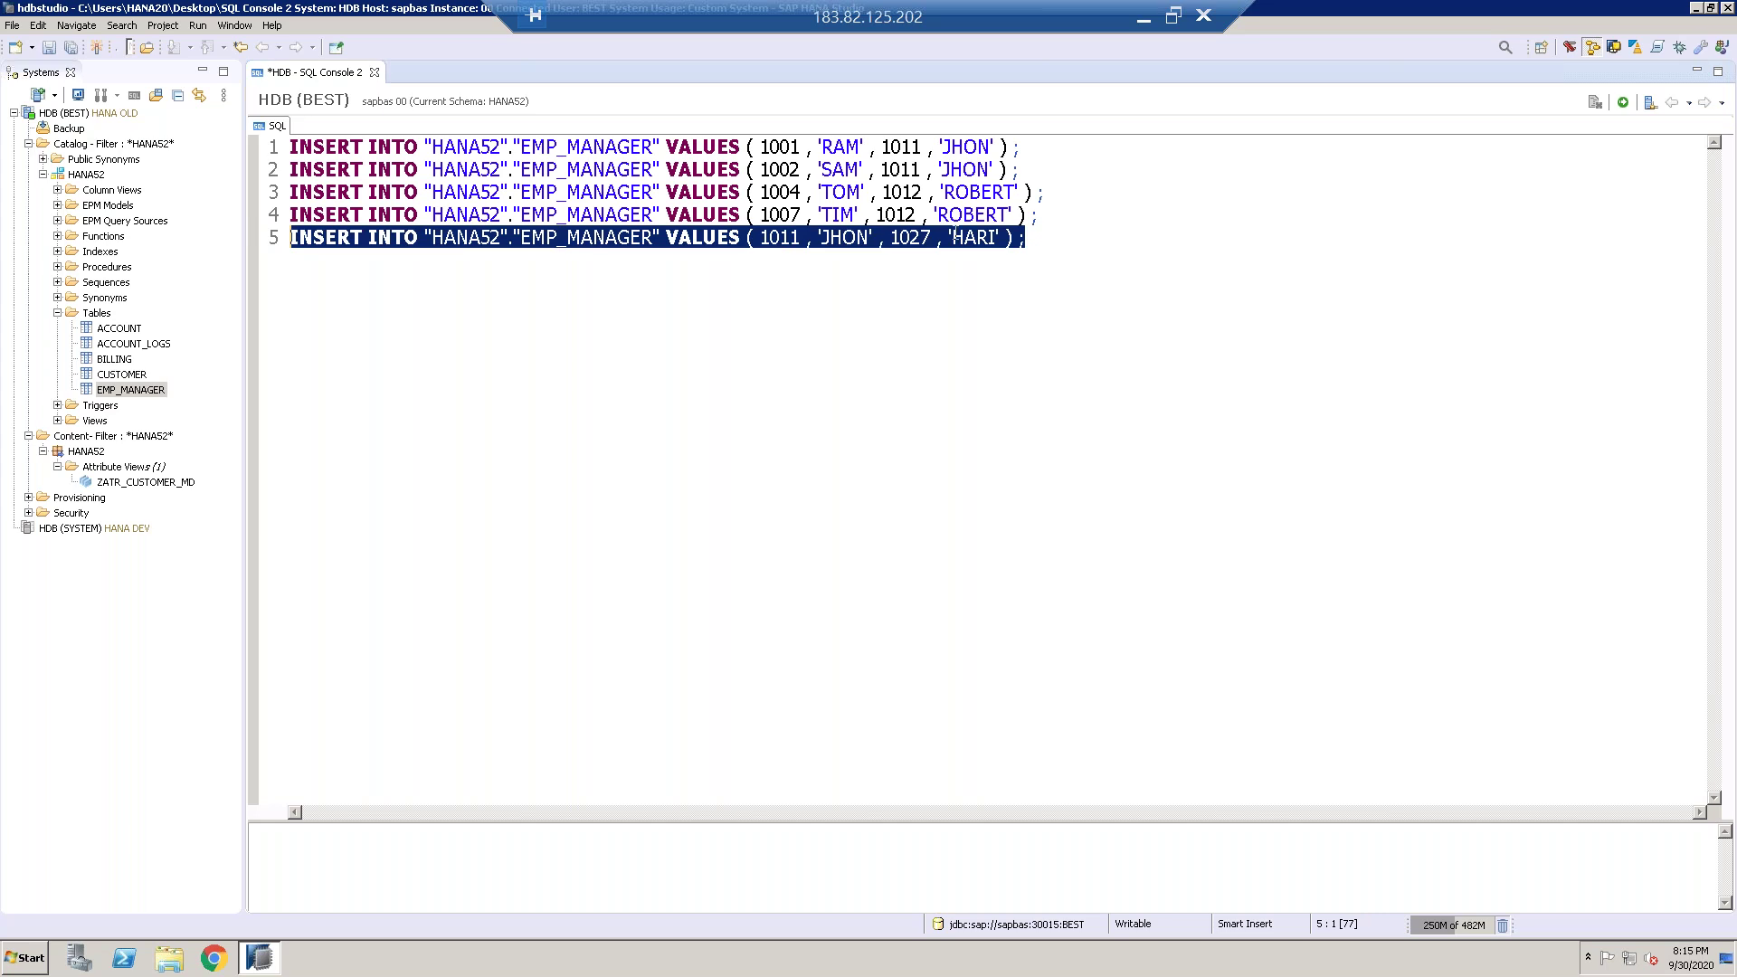
pyautogui.click(1030, 242)
pyautogui.press('Return')
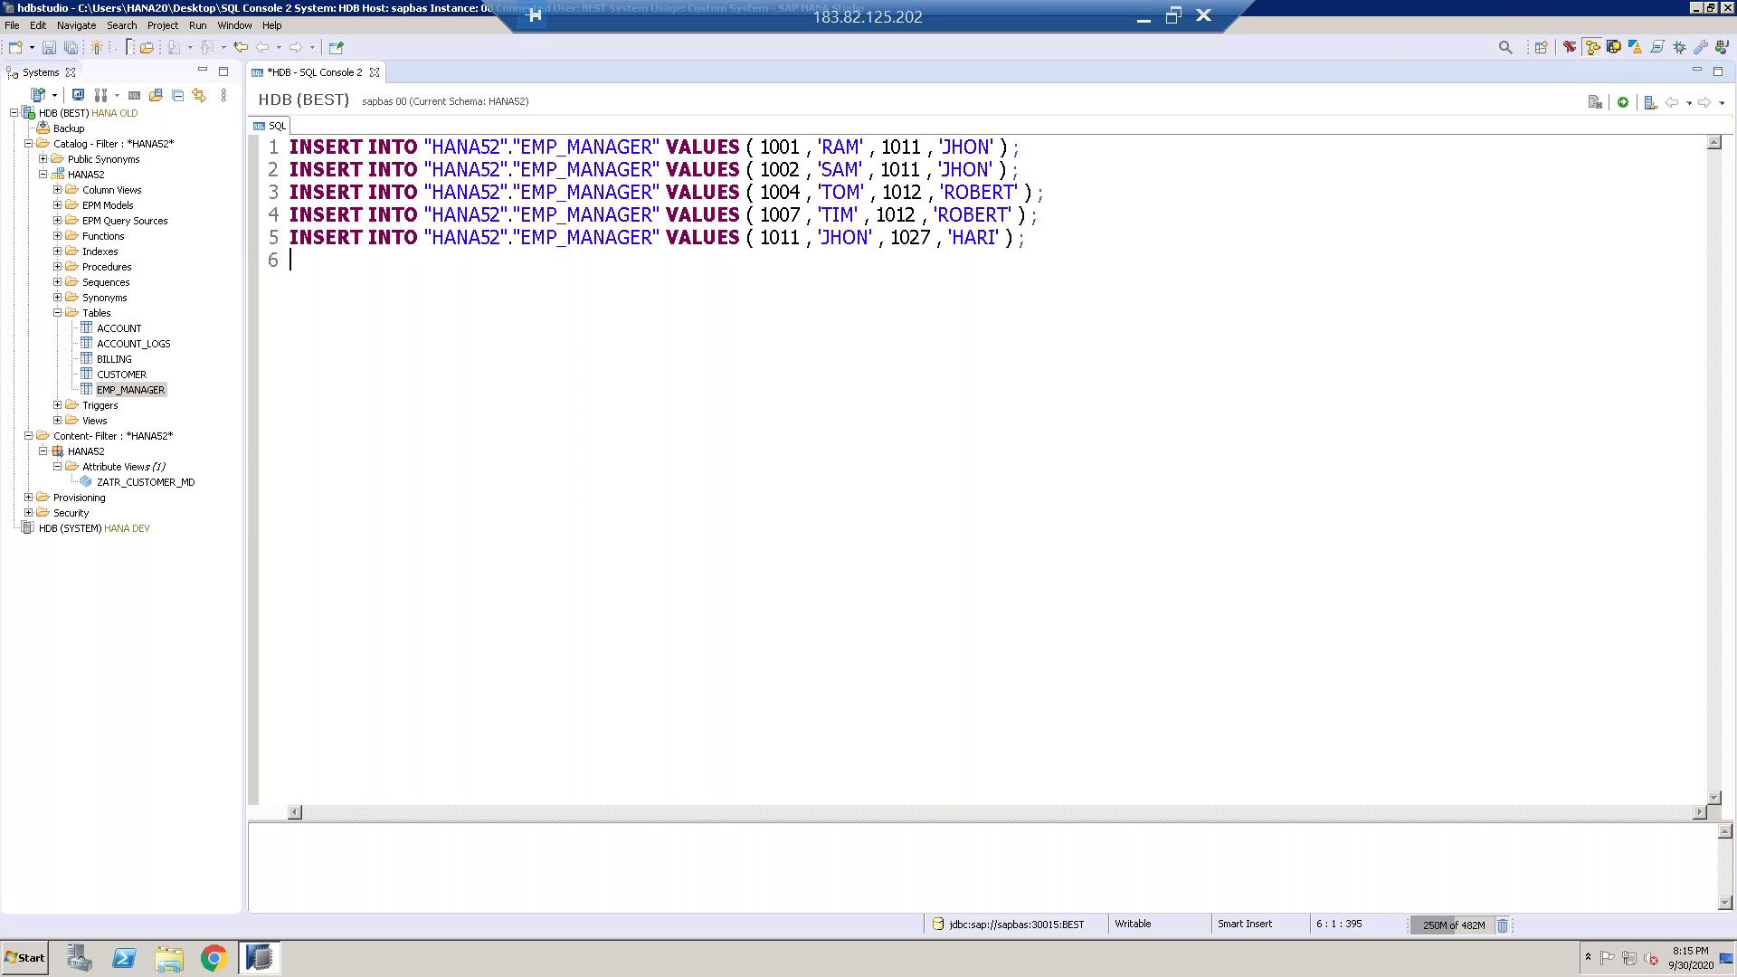
pyautogui.hotkey('ctrl', 'v')
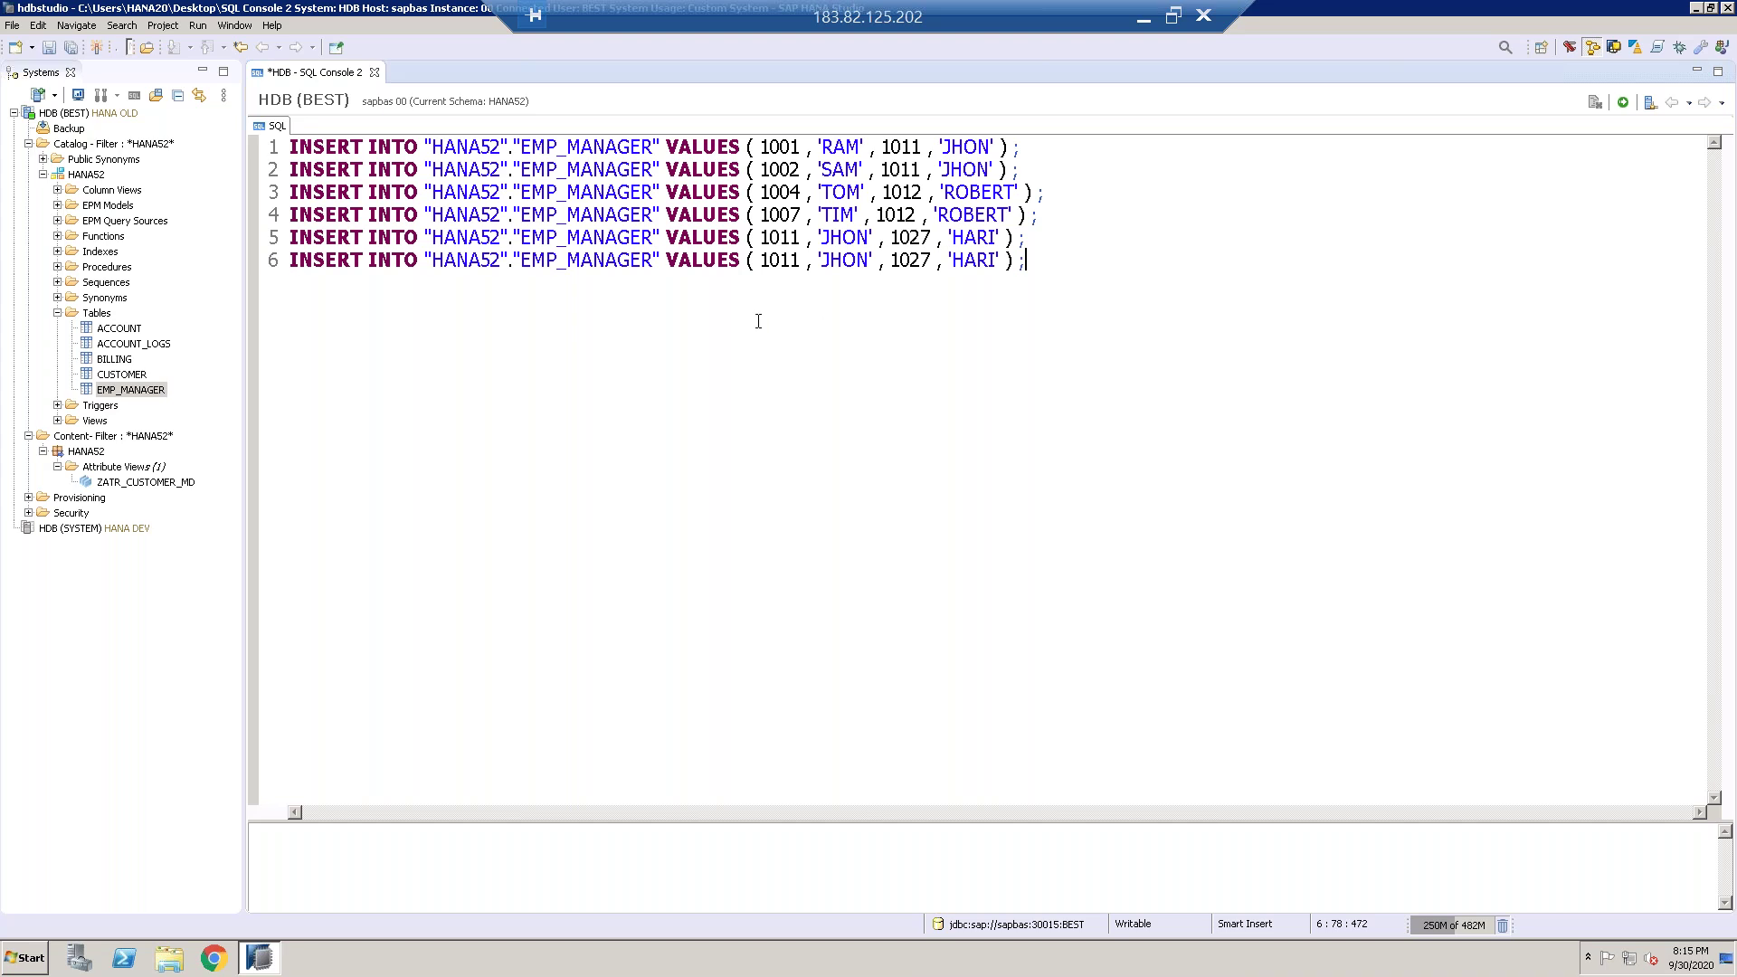
# Step: Change the sixth INSERT statement to employee ID 1012, using the third line's manager name as the employee name
pyautogui.click(801, 260)
pyautogui.press('BackSpace')
pyautogui.write('2')
pyautogui.press('BackSpace')
pyautogui.press('BackSpace')
pyautogui.press('BackSpace')
pyautogui.press('BackSpace')
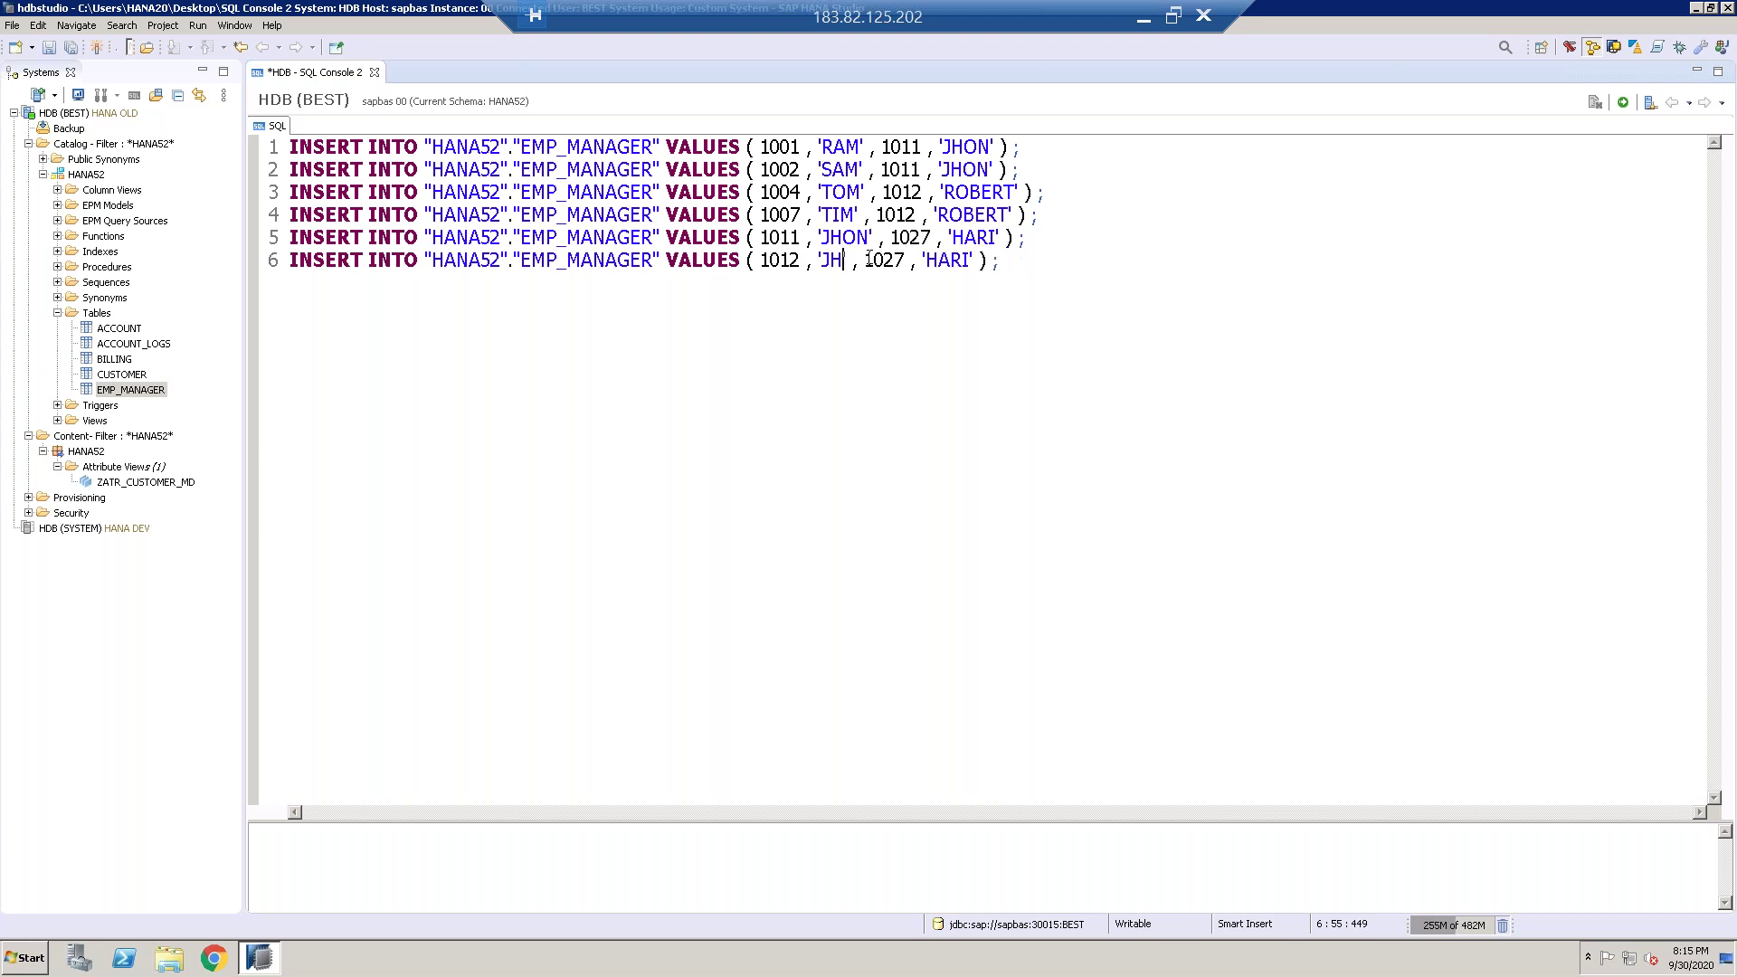
pyautogui.write('ROBERT')
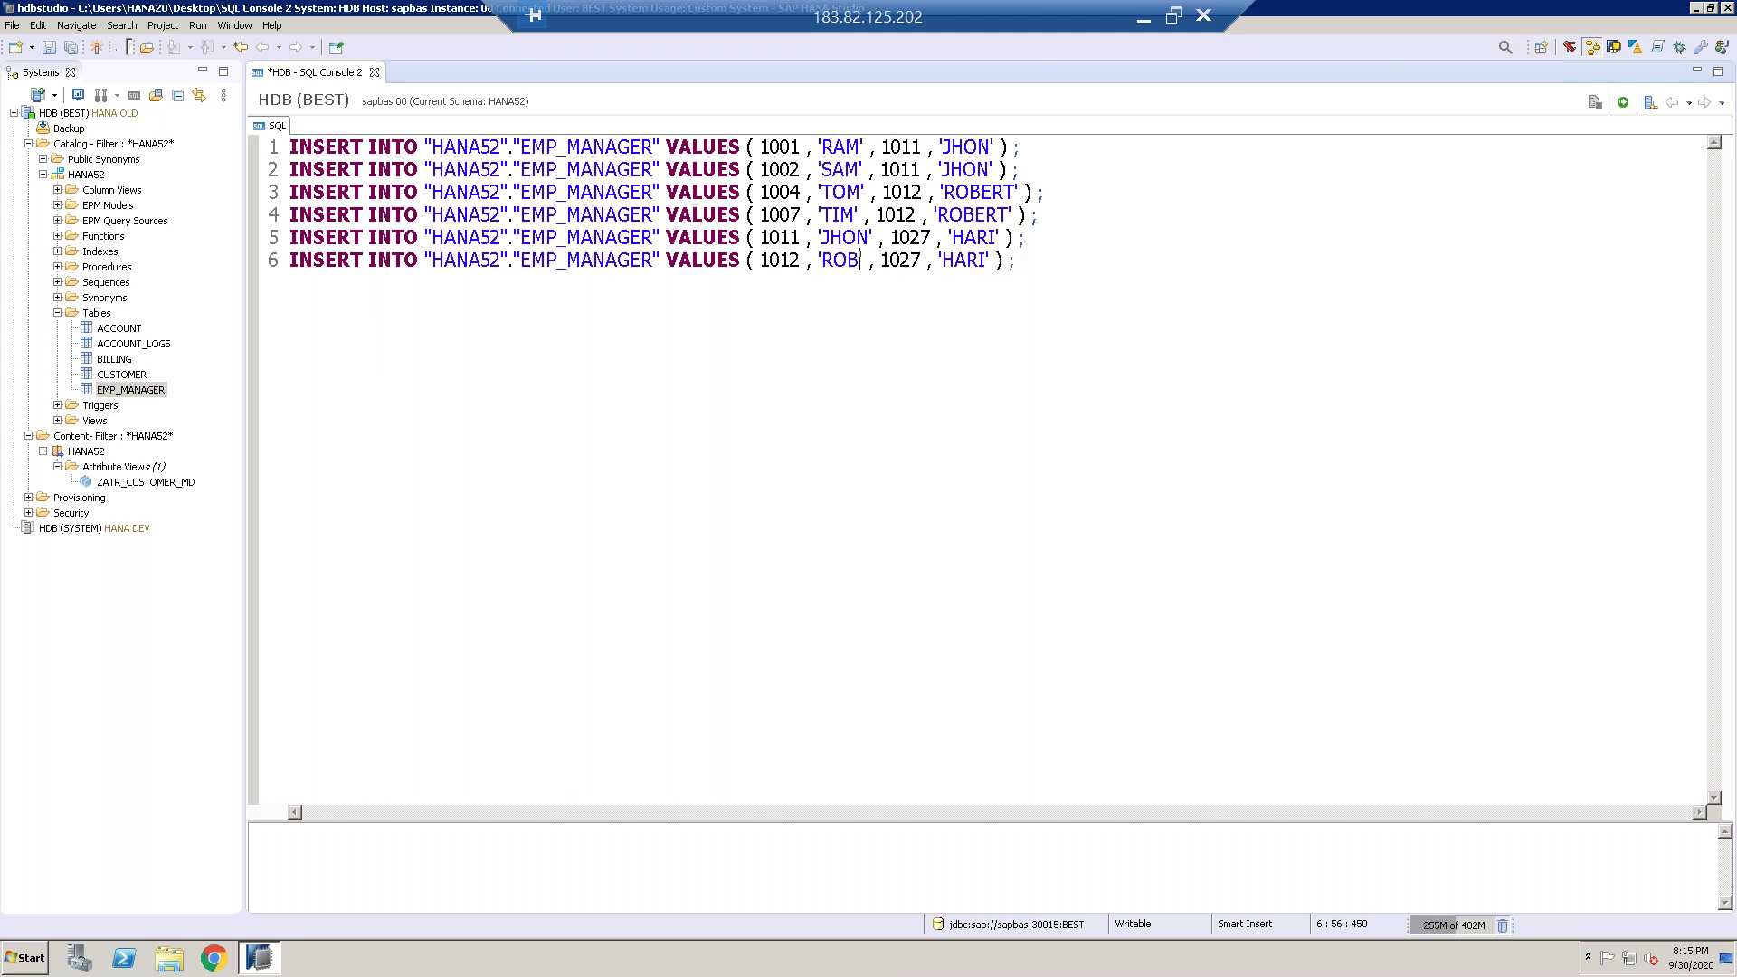
pyautogui.click(1300, 265)
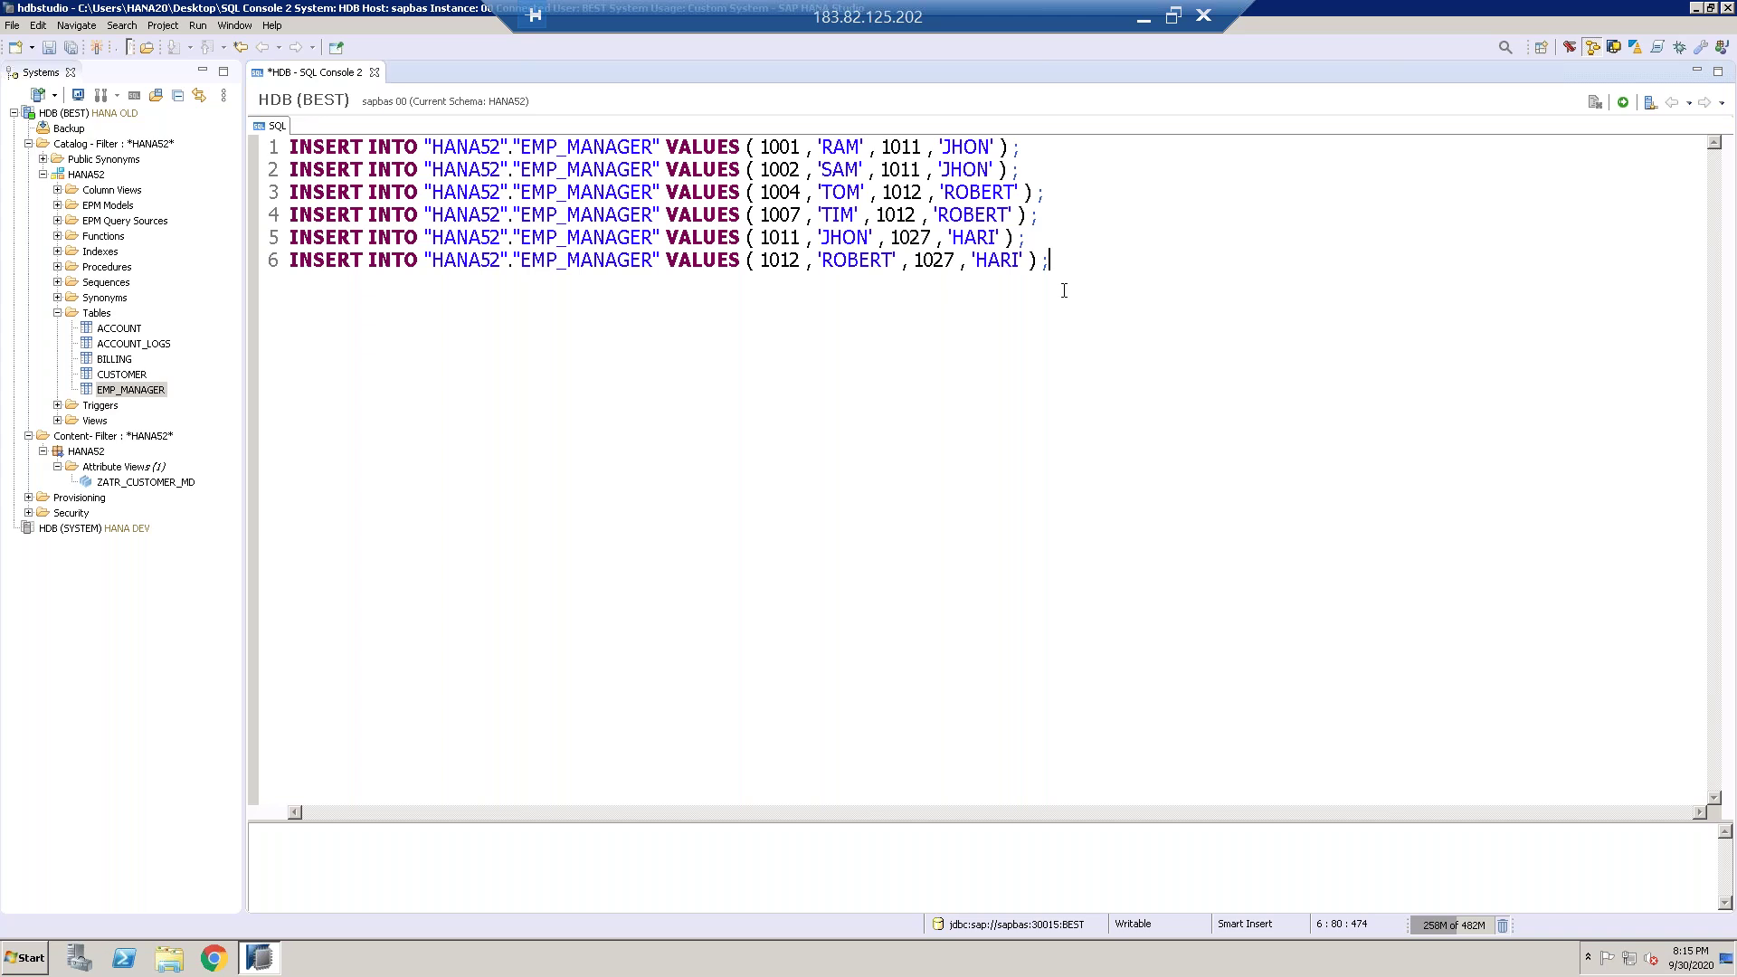
# Step: Execute all six INSERT statements to load the rows into EMP_MANAGER
pyautogui.moveTo(1059, 271); pyautogui.dragTo(259, 126)
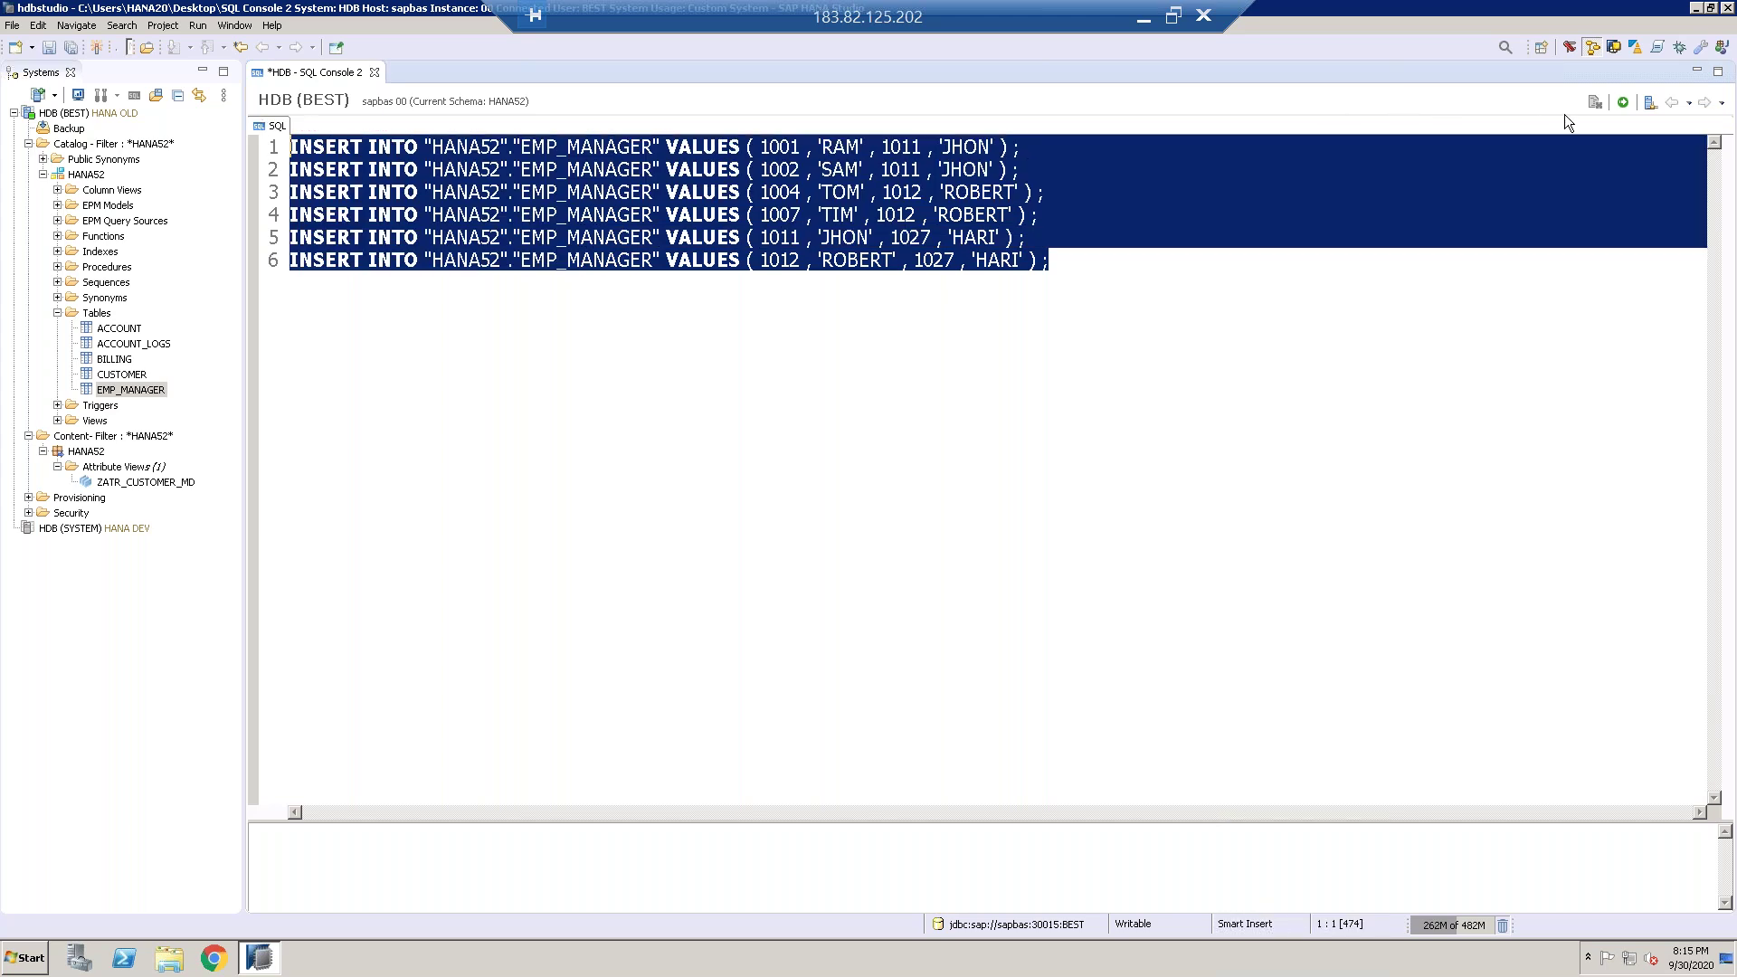
pyautogui.click(1623, 102)
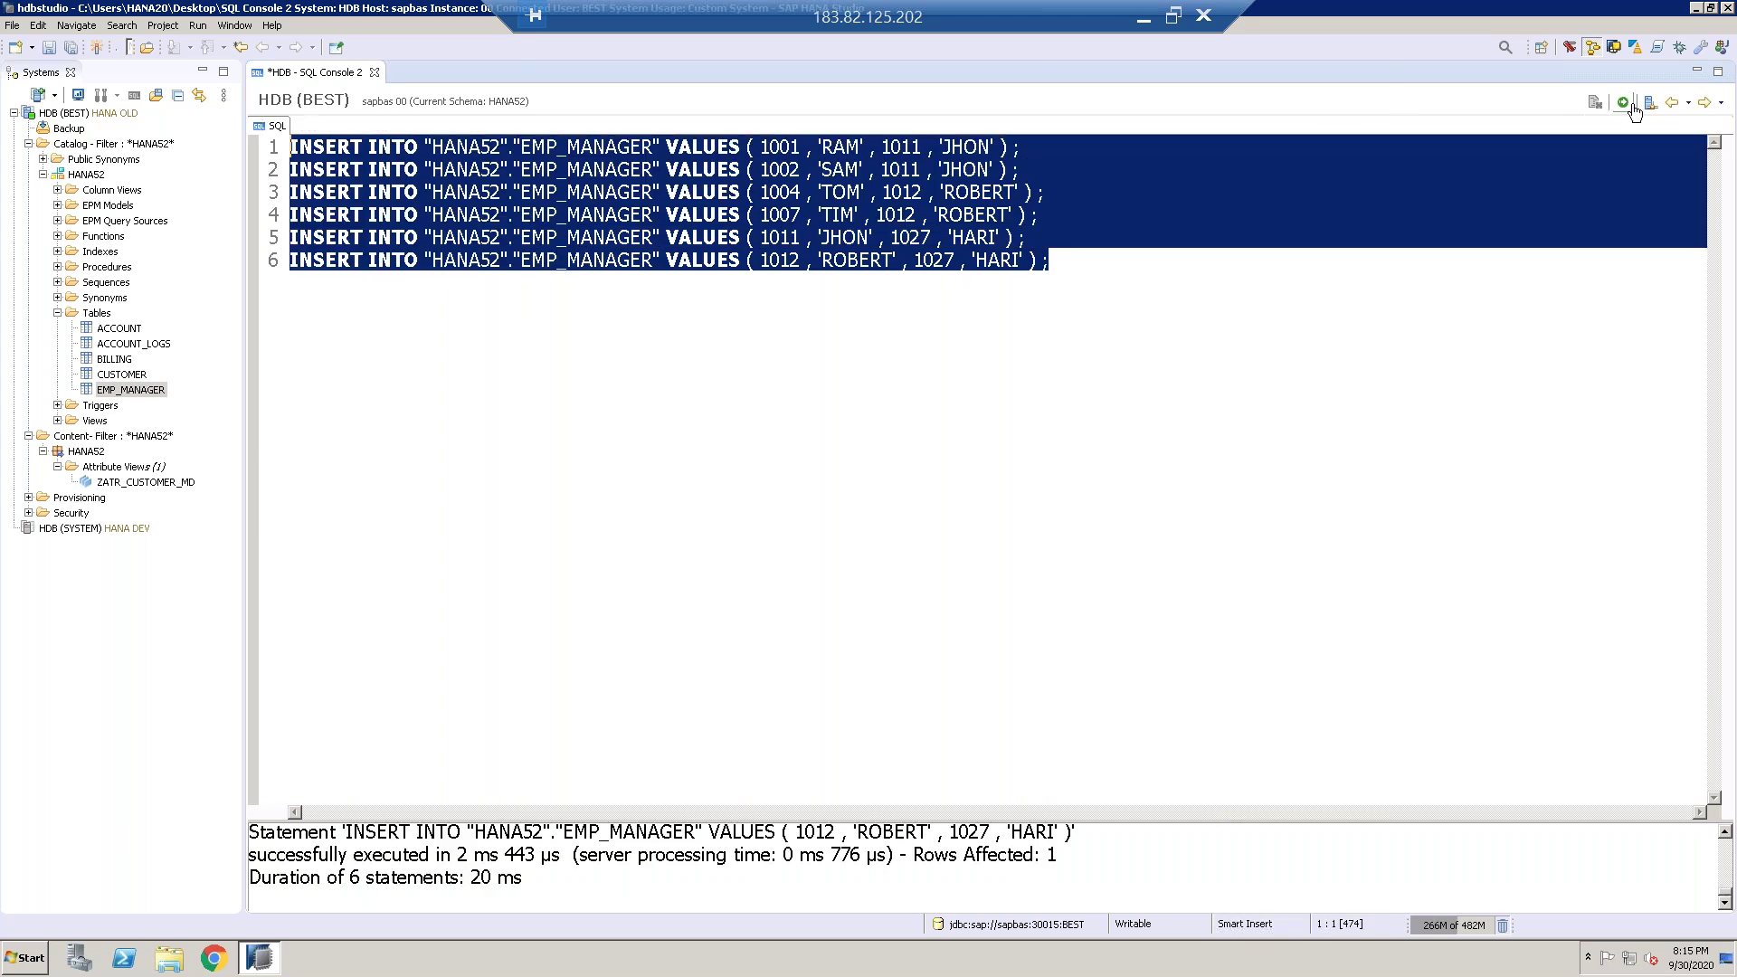
pyautogui.click(924, 494)
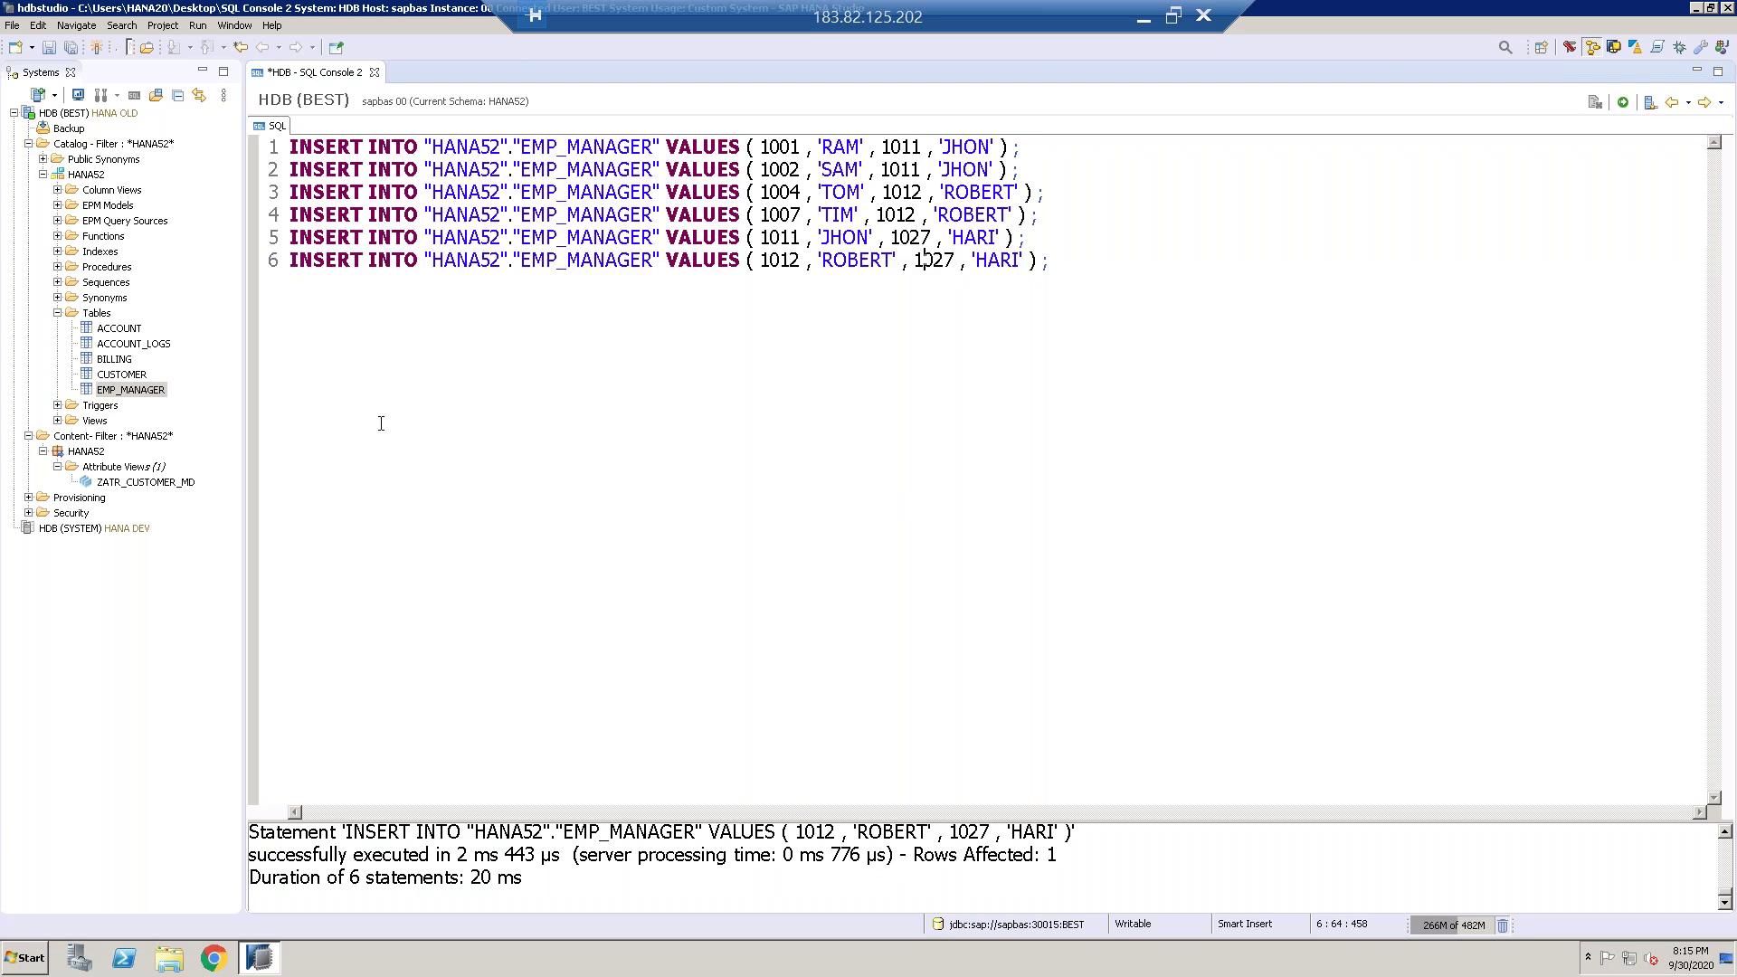
# Step: Open the content of the EMP_MANAGER table to check the inserted rows, and close it again
pyautogui.rightClick(147, 397)
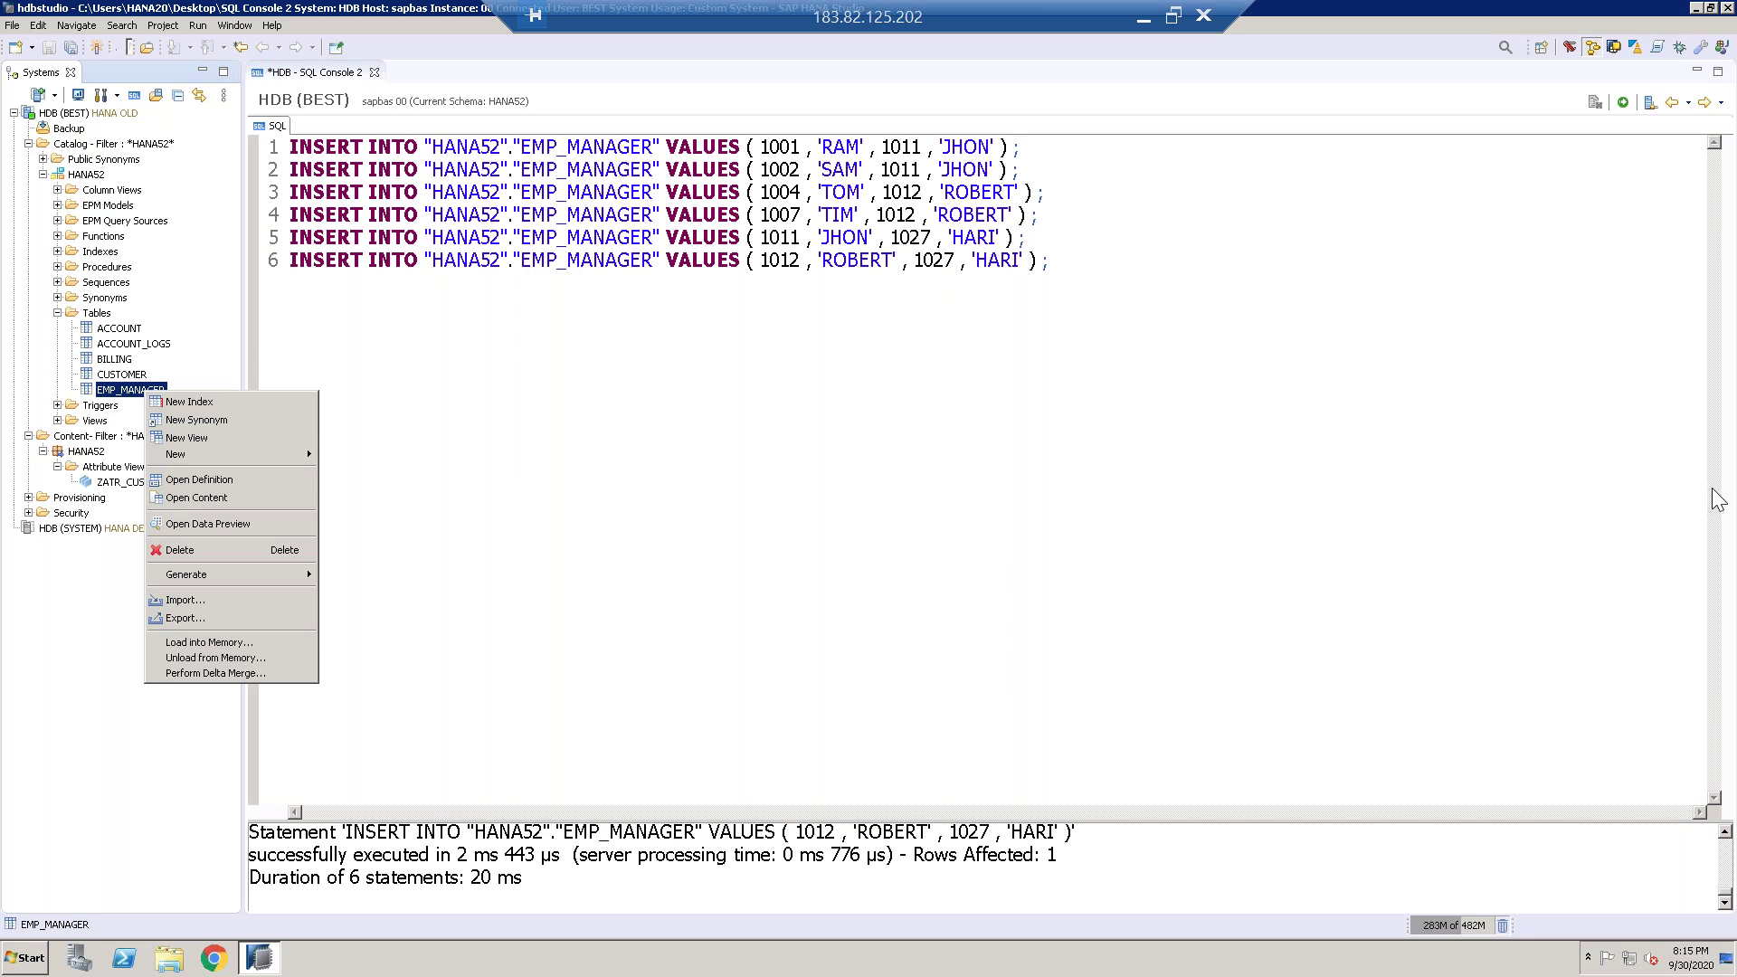
pyautogui.click(217, 499)
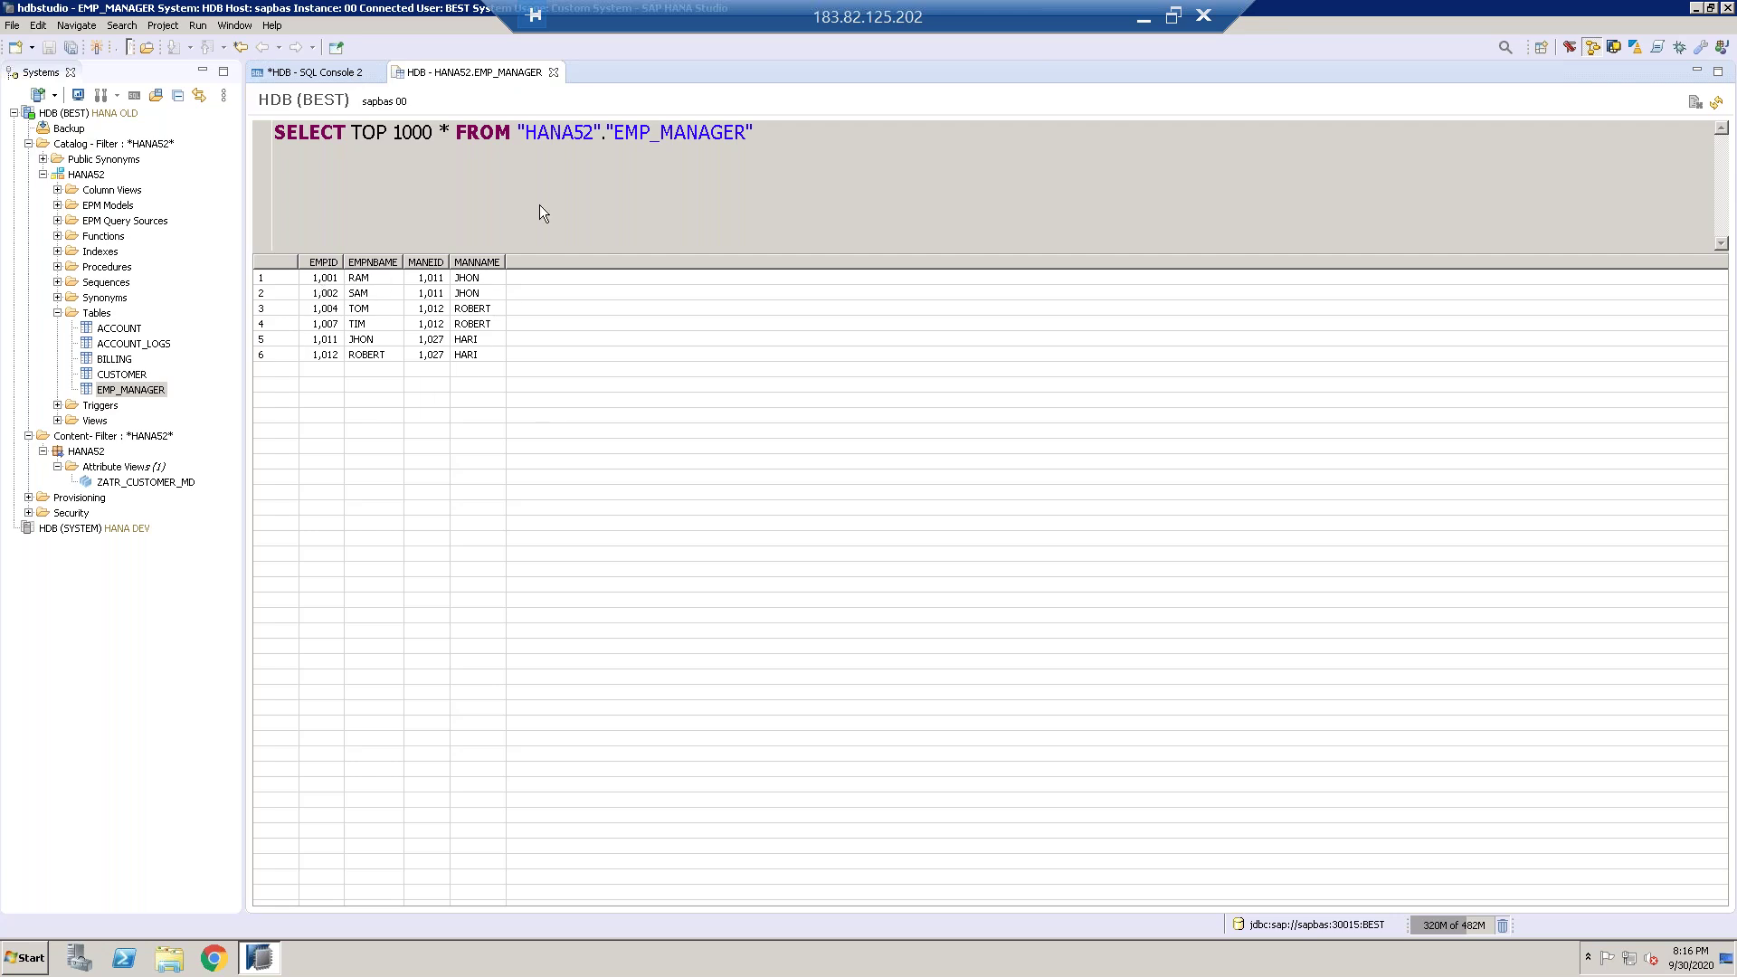
pyautogui.click(554, 72)
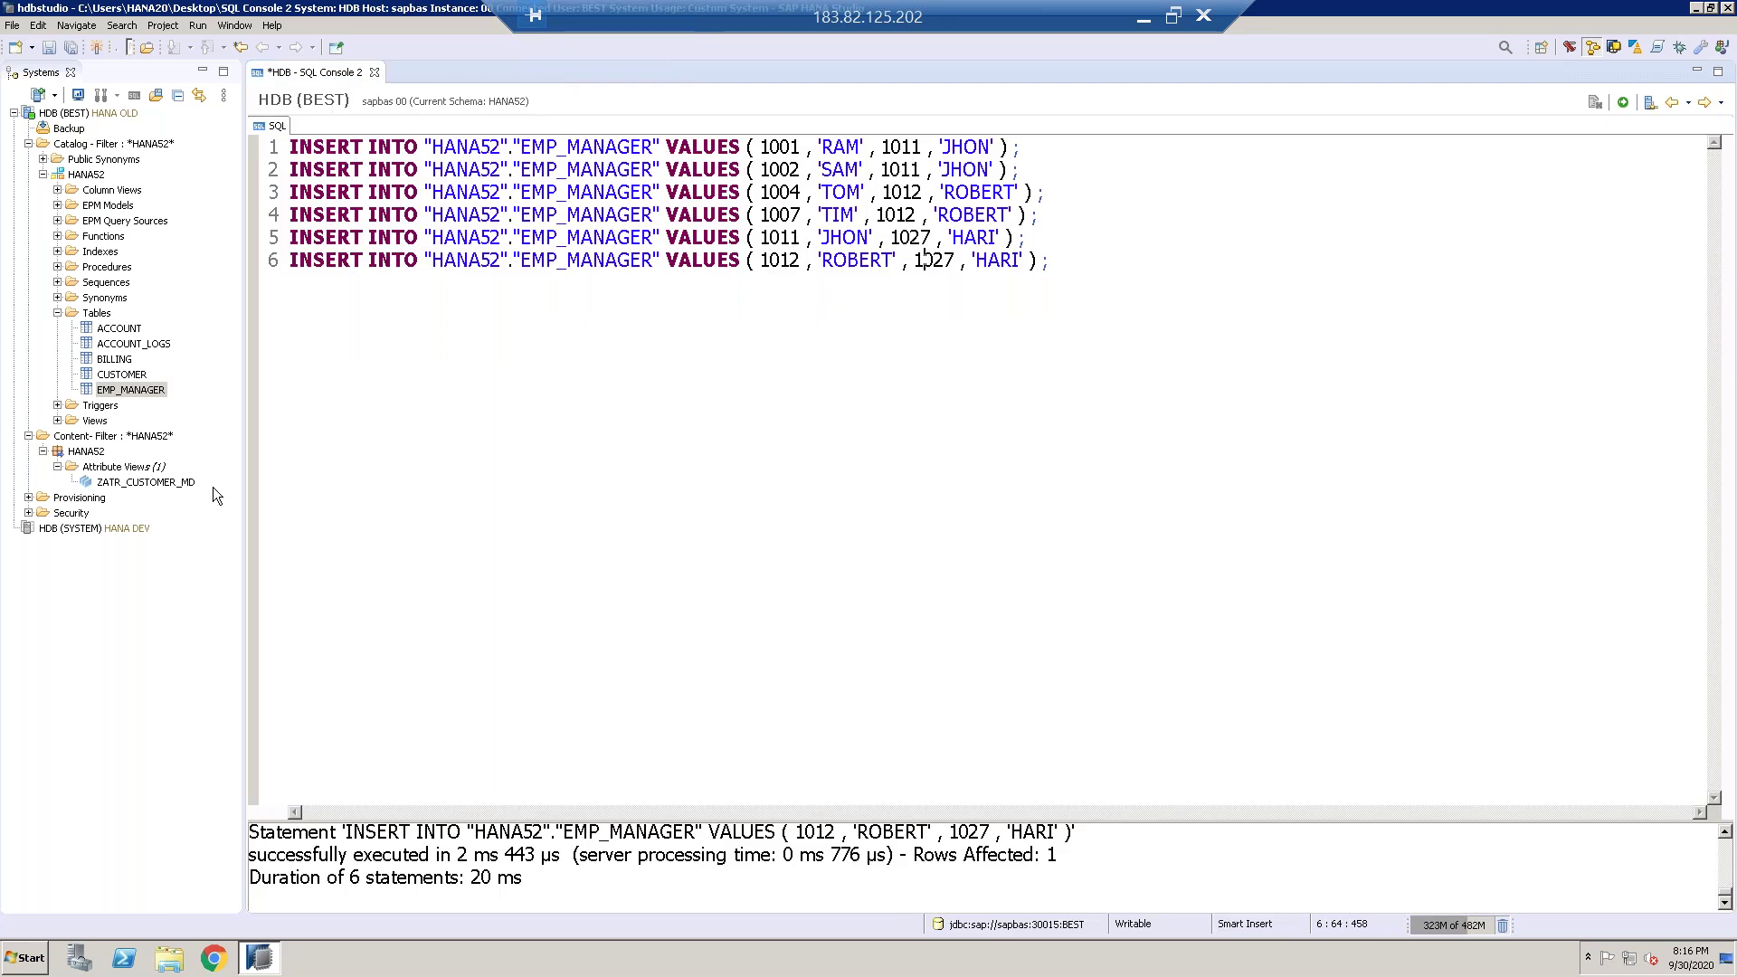
# Step: Create a standard attribute view named ZATR_EMP_MANAGER in the HANA52 package
pyautogui.click(124, 468)
pyautogui.click(88, 454)
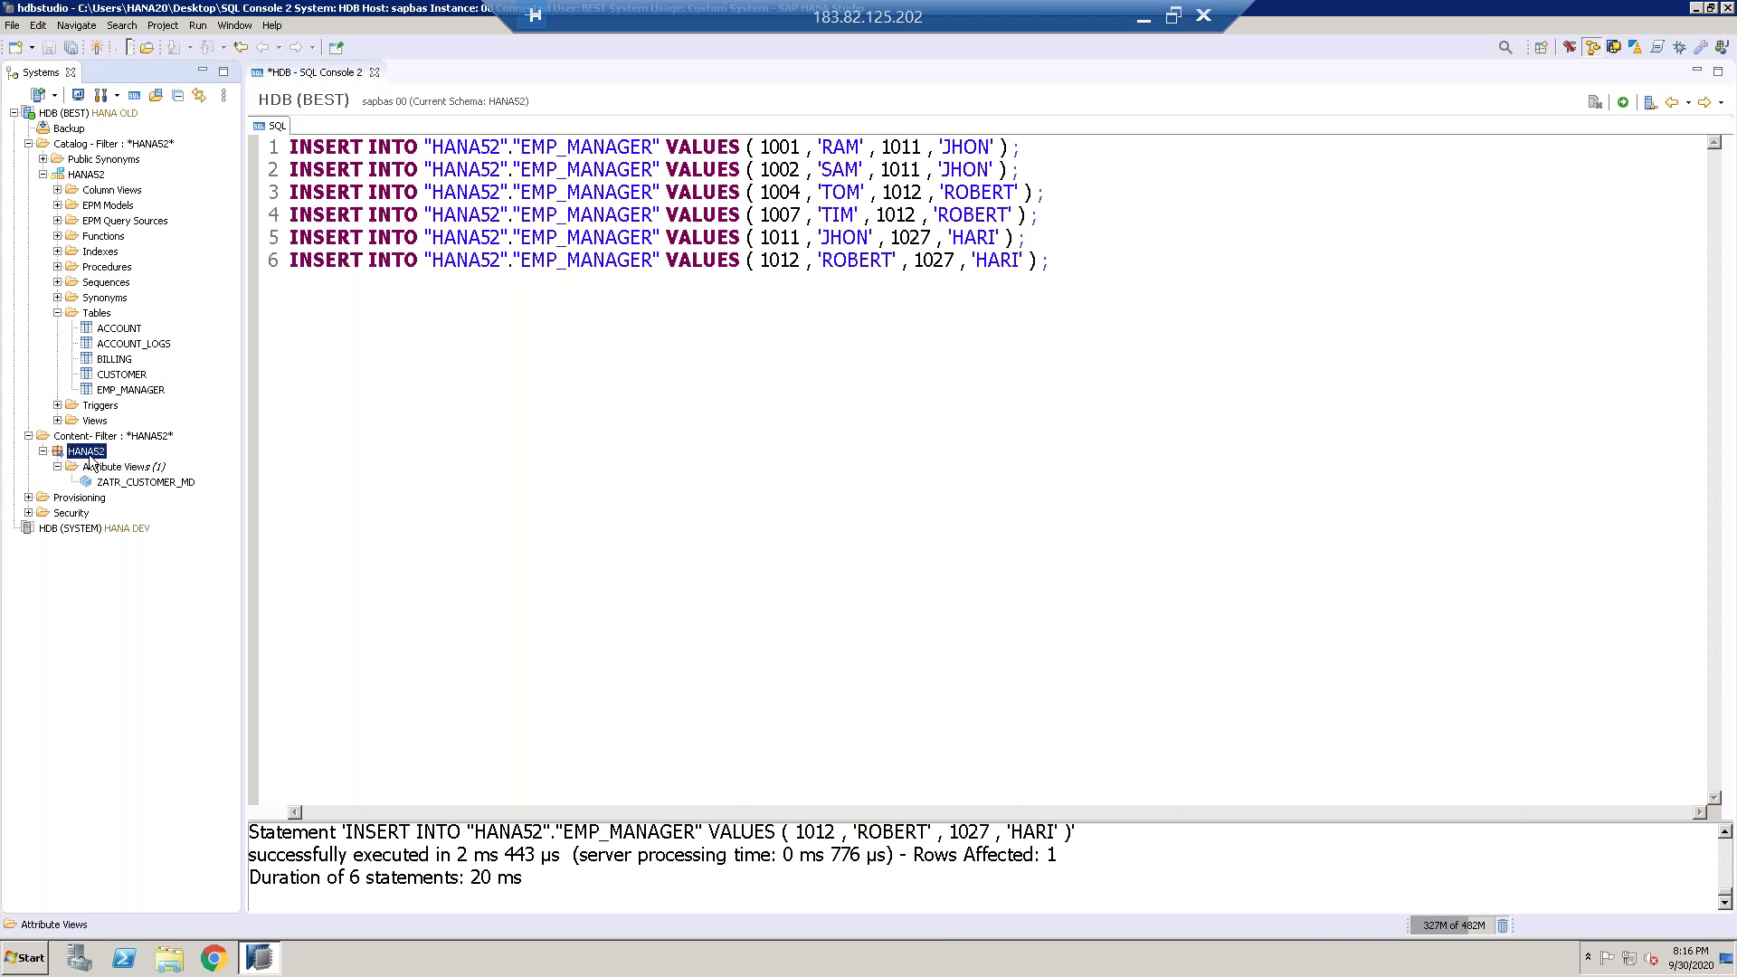
pyautogui.rightClick(90, 456)
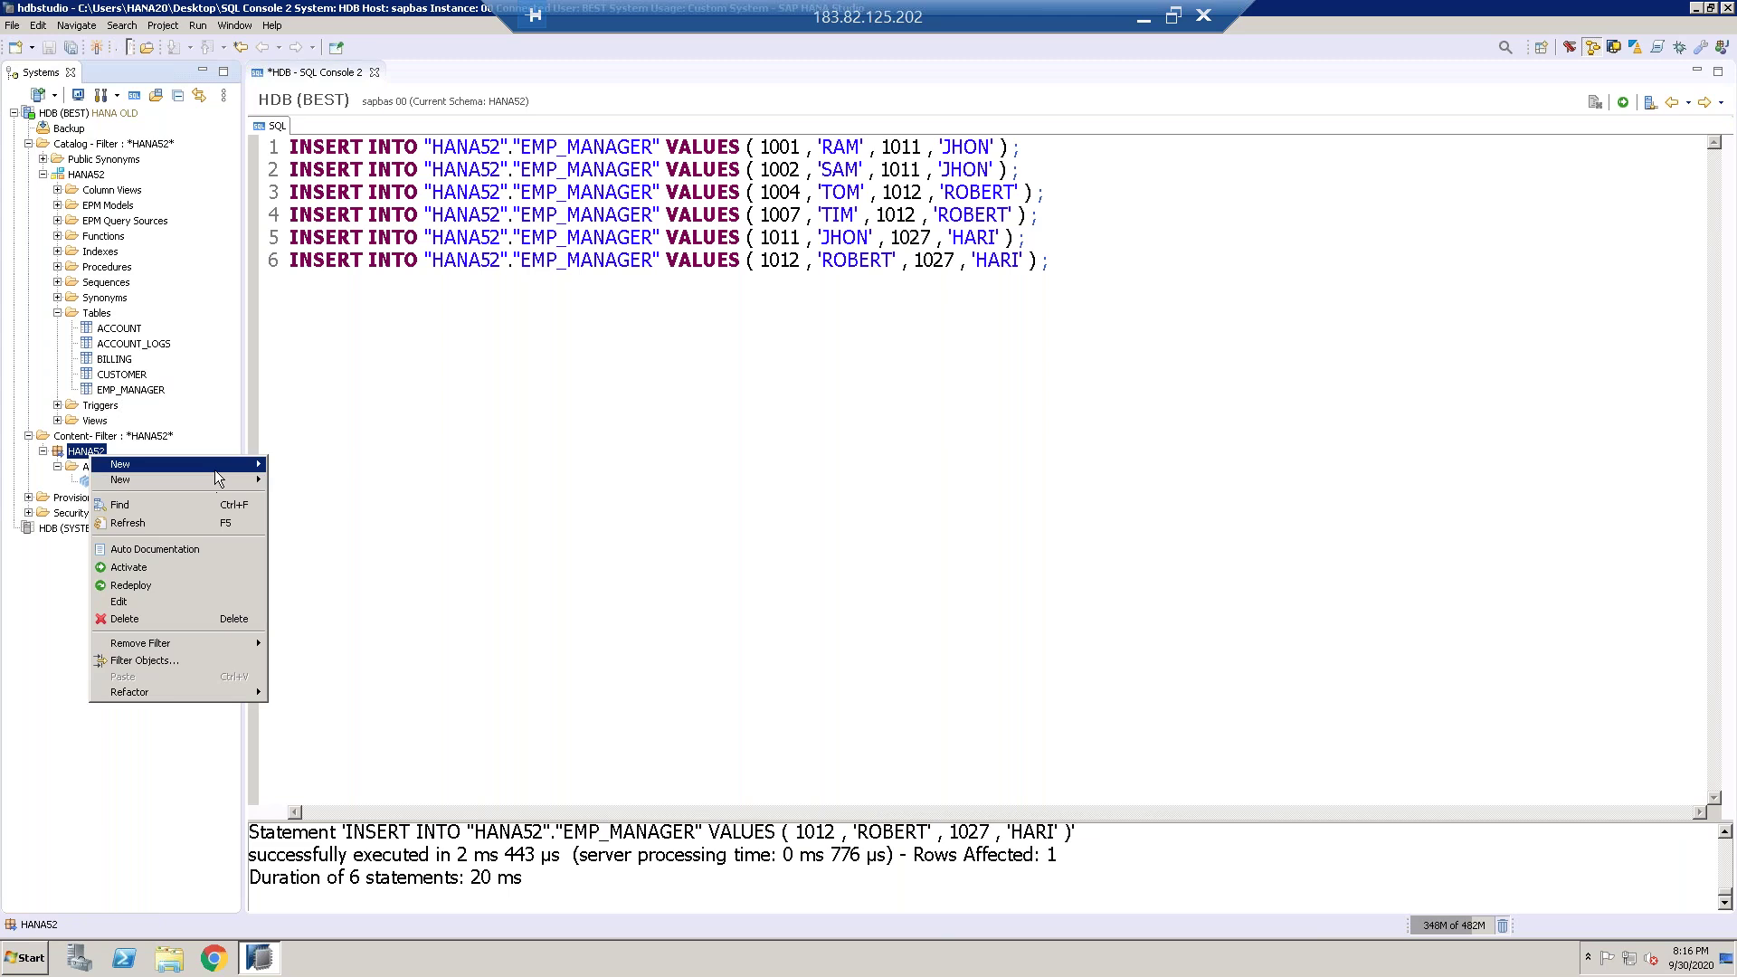
pyautogui.moveTo(214, 469)
pyautogui.click(332, 493)
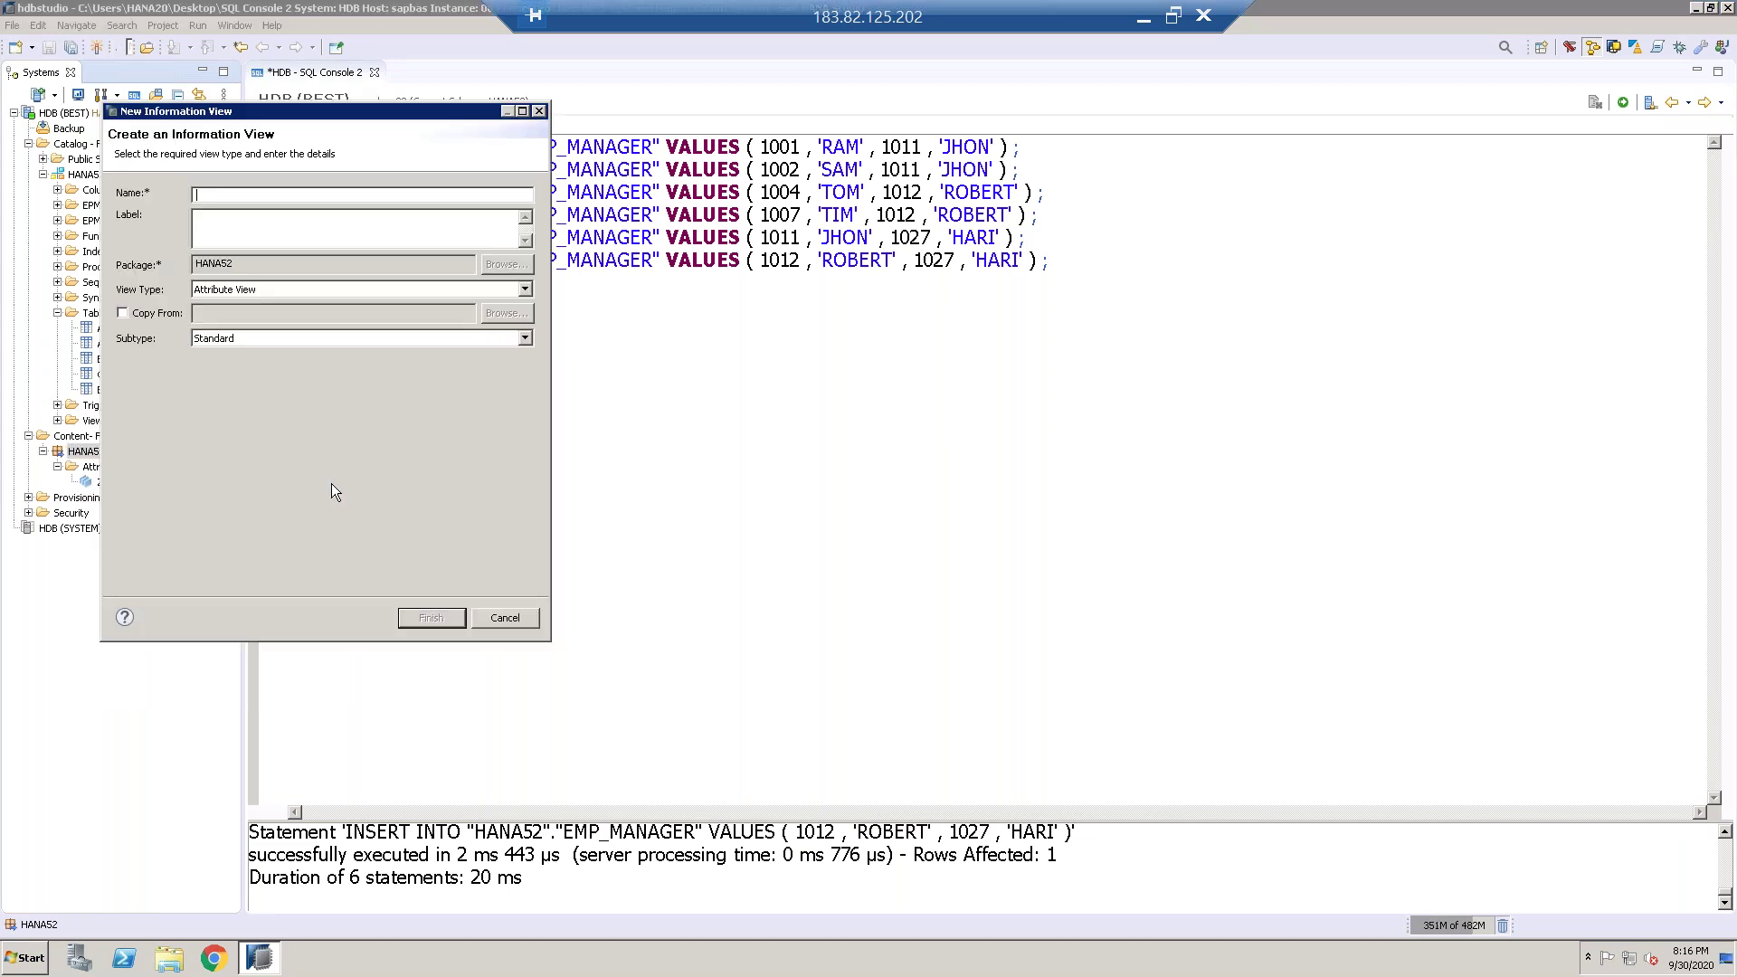
pyautogui.write('ZATR_EMP_MANAGER')
pyautogui.click(431, 617)
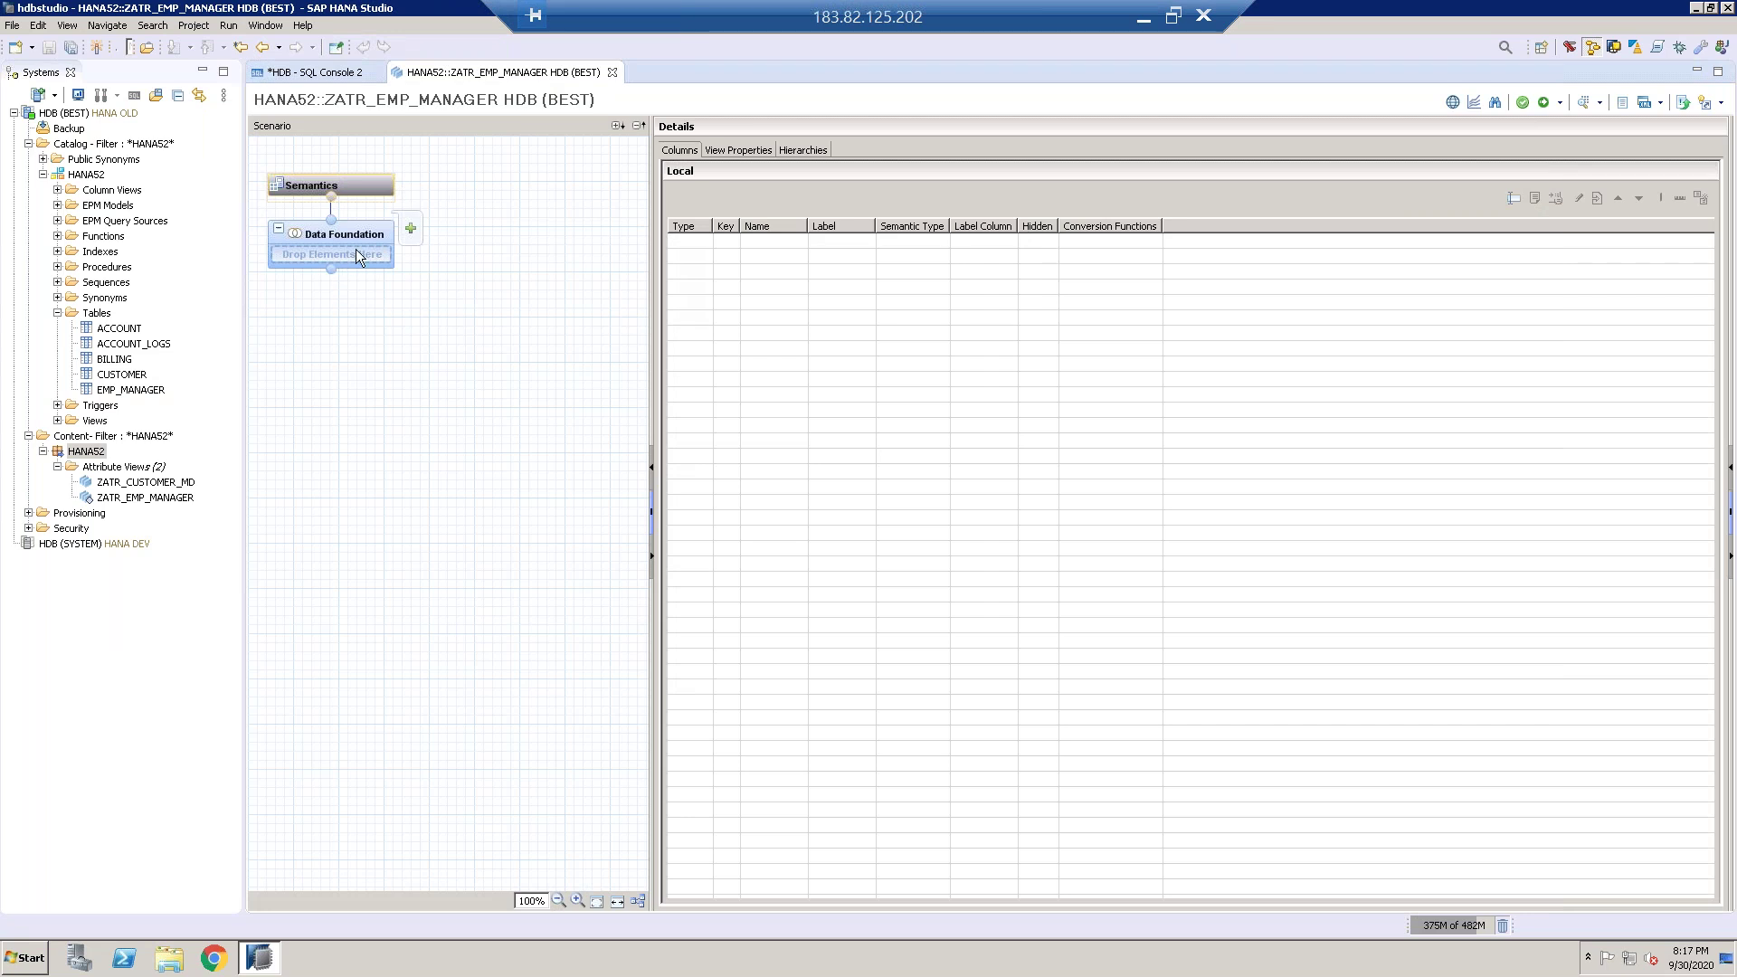
# Step: Find the EMP_MANAGER table of schema HANA52 and add it to the view's Data Foundation
pyautogui.click(409, 230)
pyautogui.write('EM')
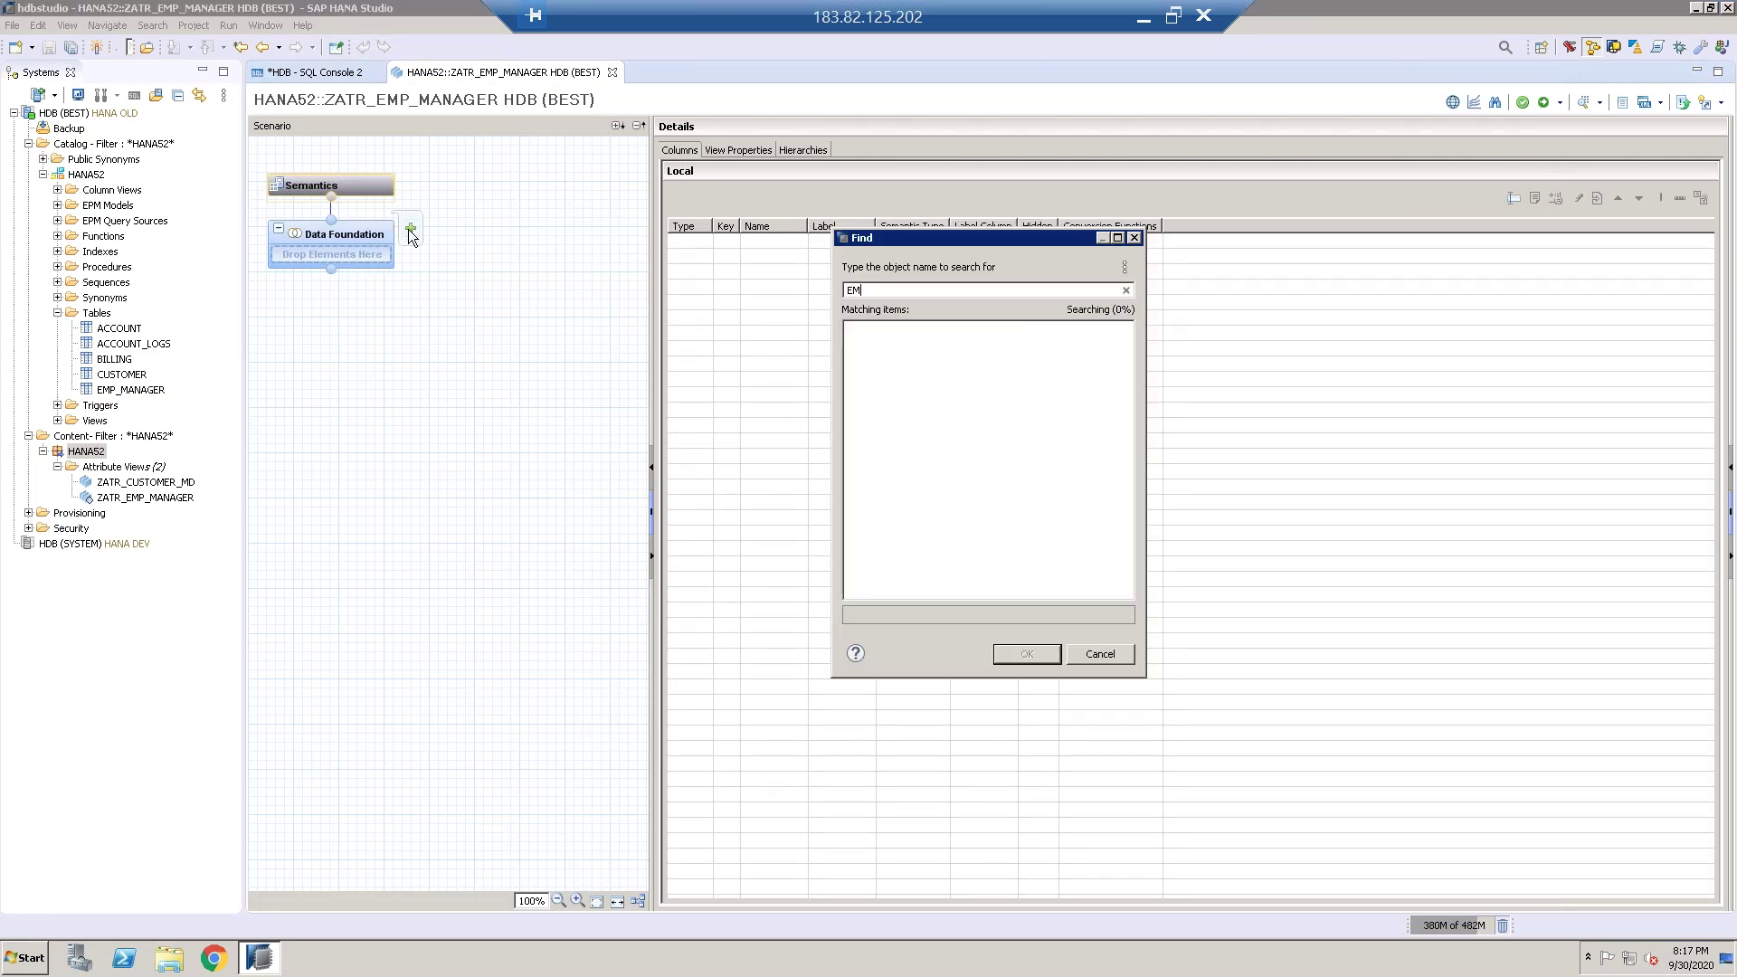
pyautogui.write('P_MANA')
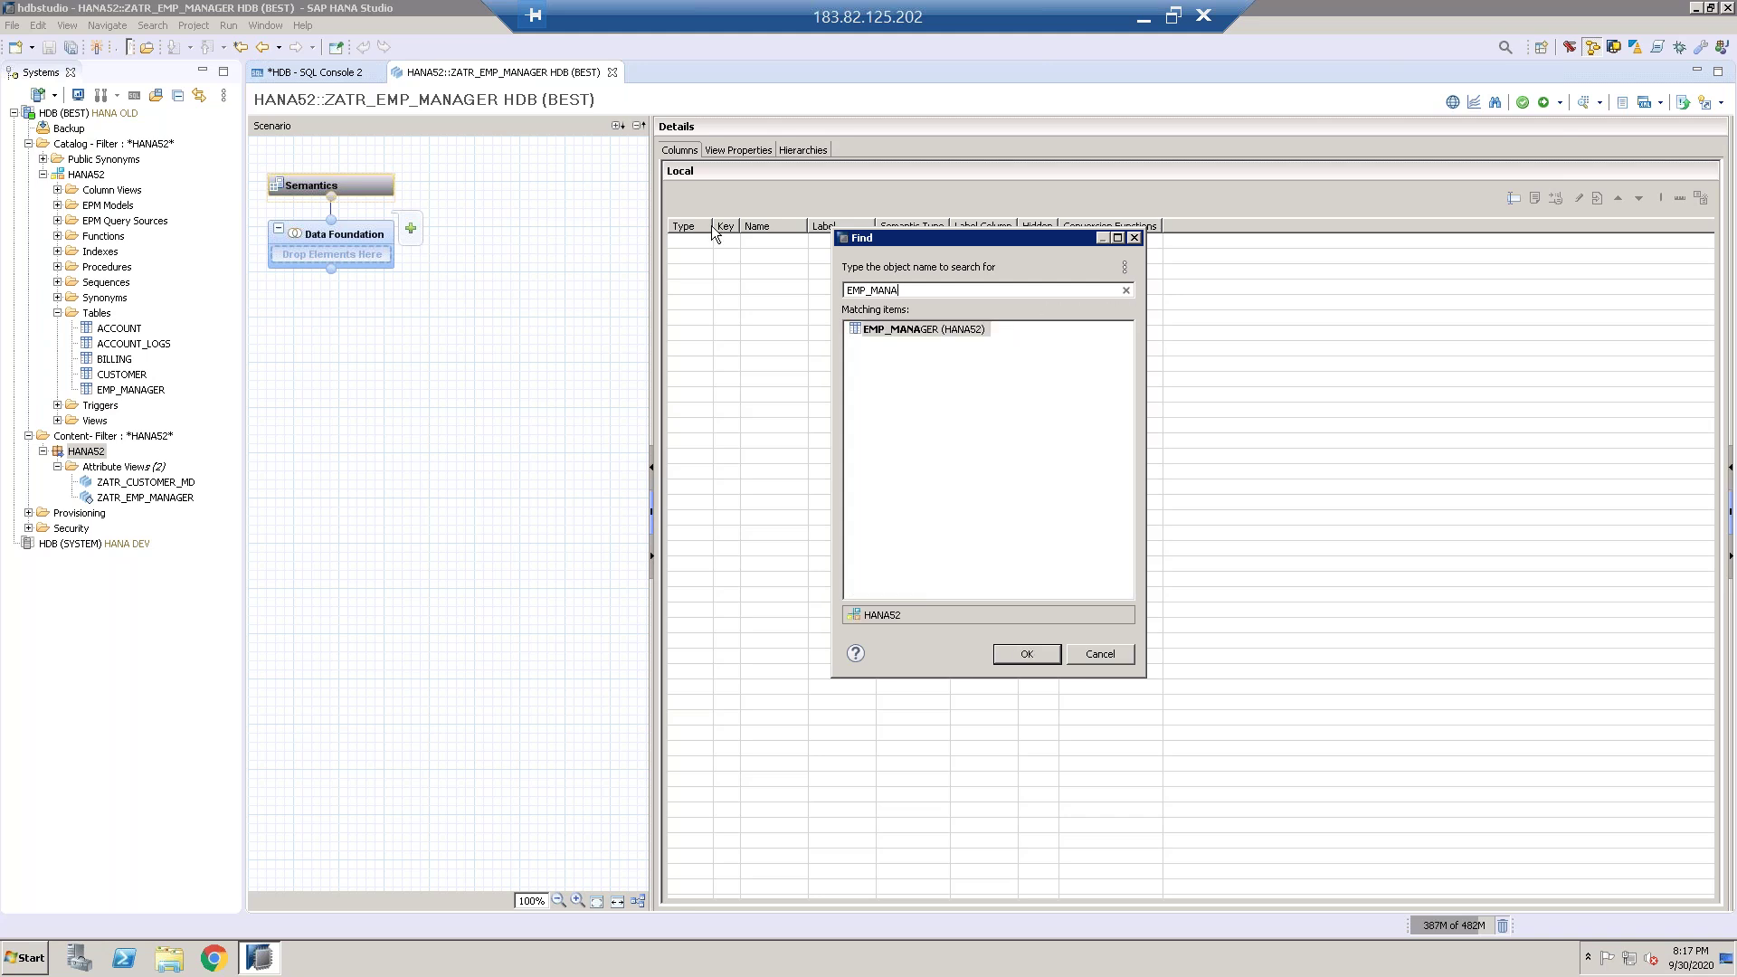
pyautogui.doubleClick(912, 329)
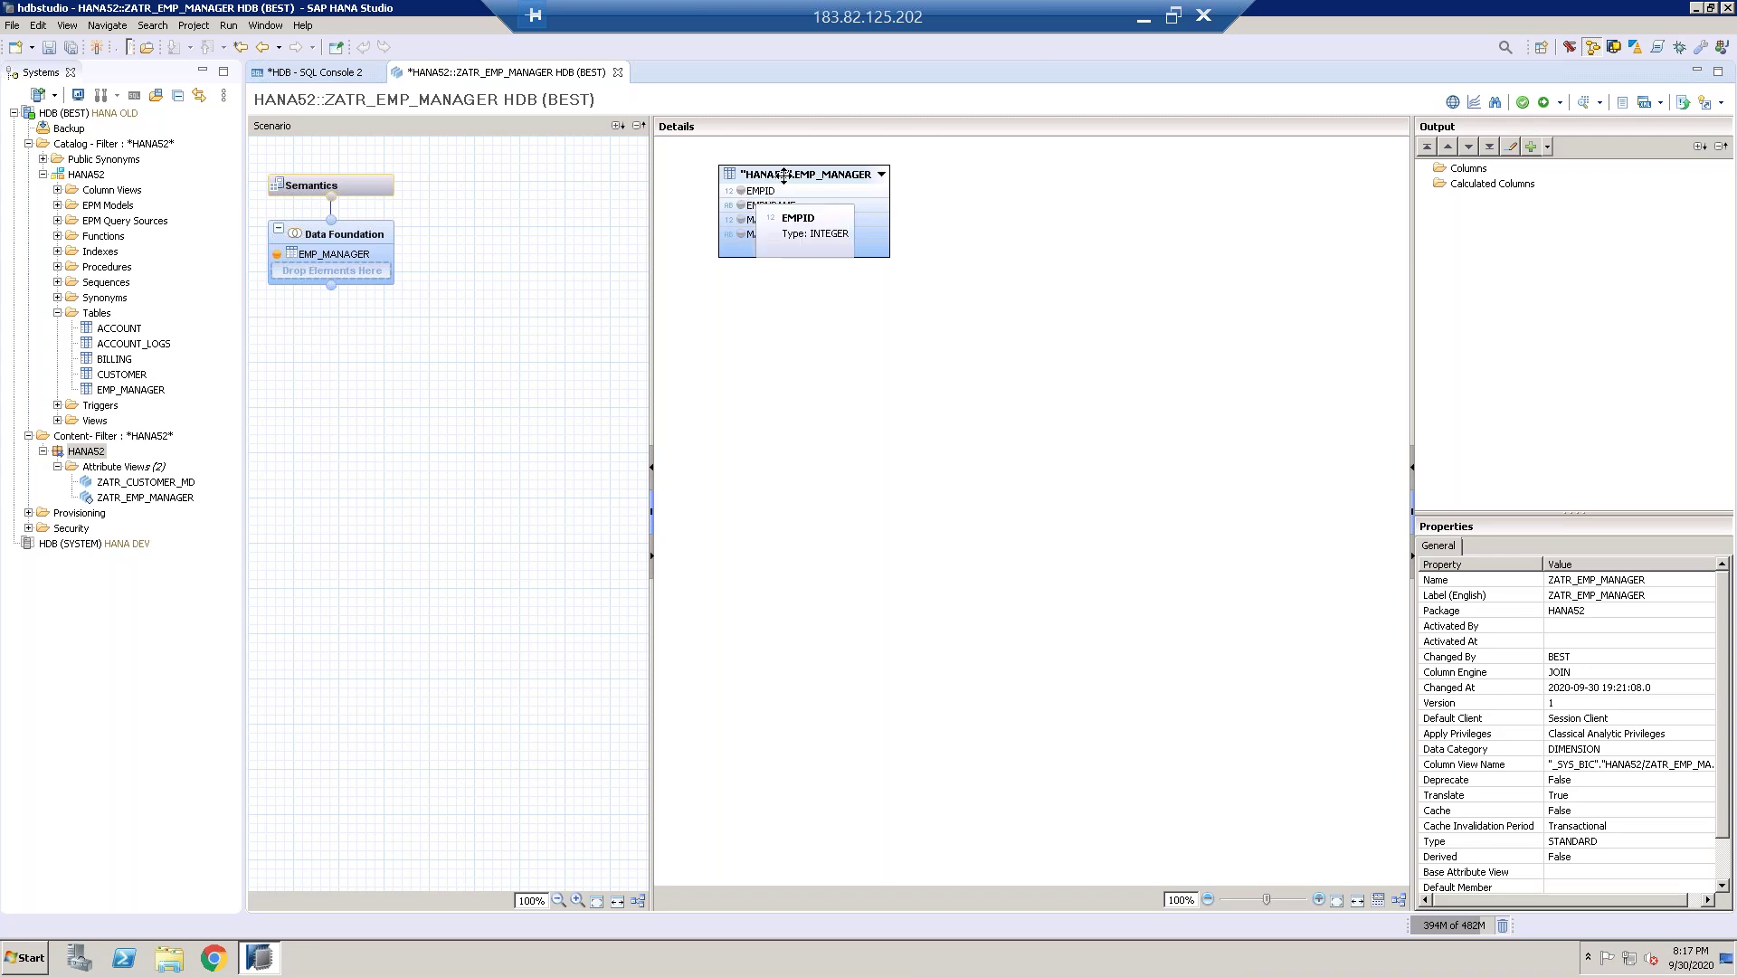
# Step: Add all EMP_MANAGER columns to the view's output and mark EMPID as the key attribute in Semantics
pyautogui.rightClick(785, 176)
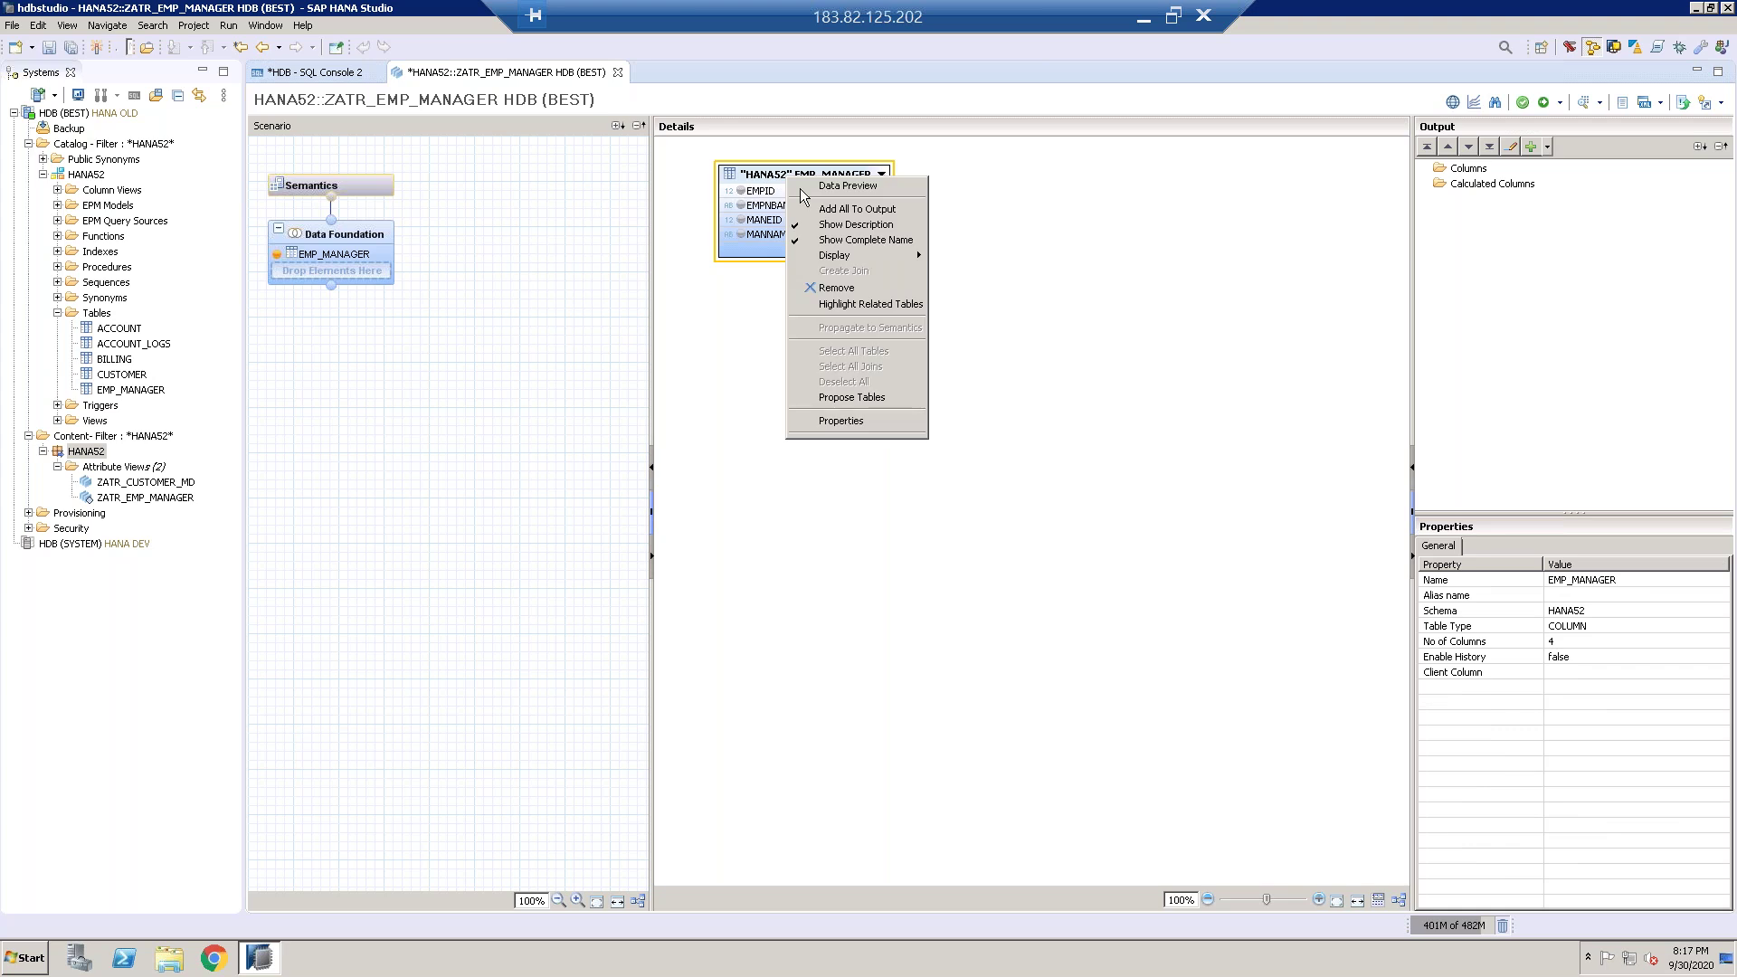
pyautogui.click(916, 212)
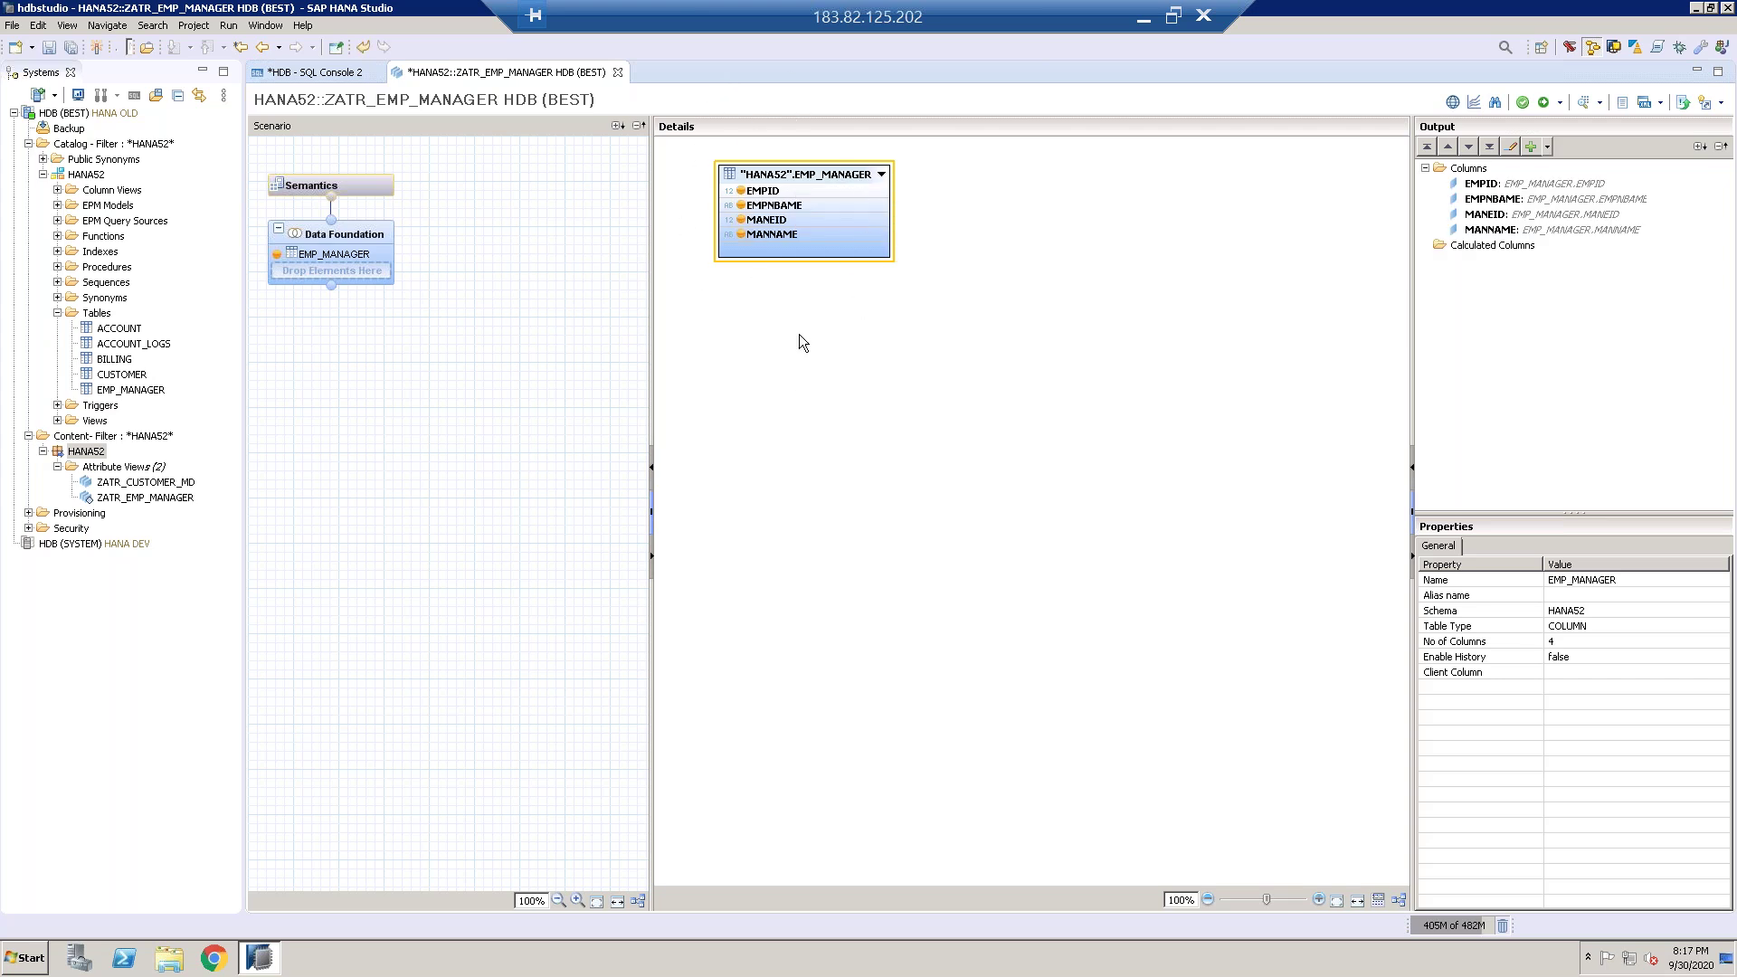
pyautogui.moveTo(836, 204)
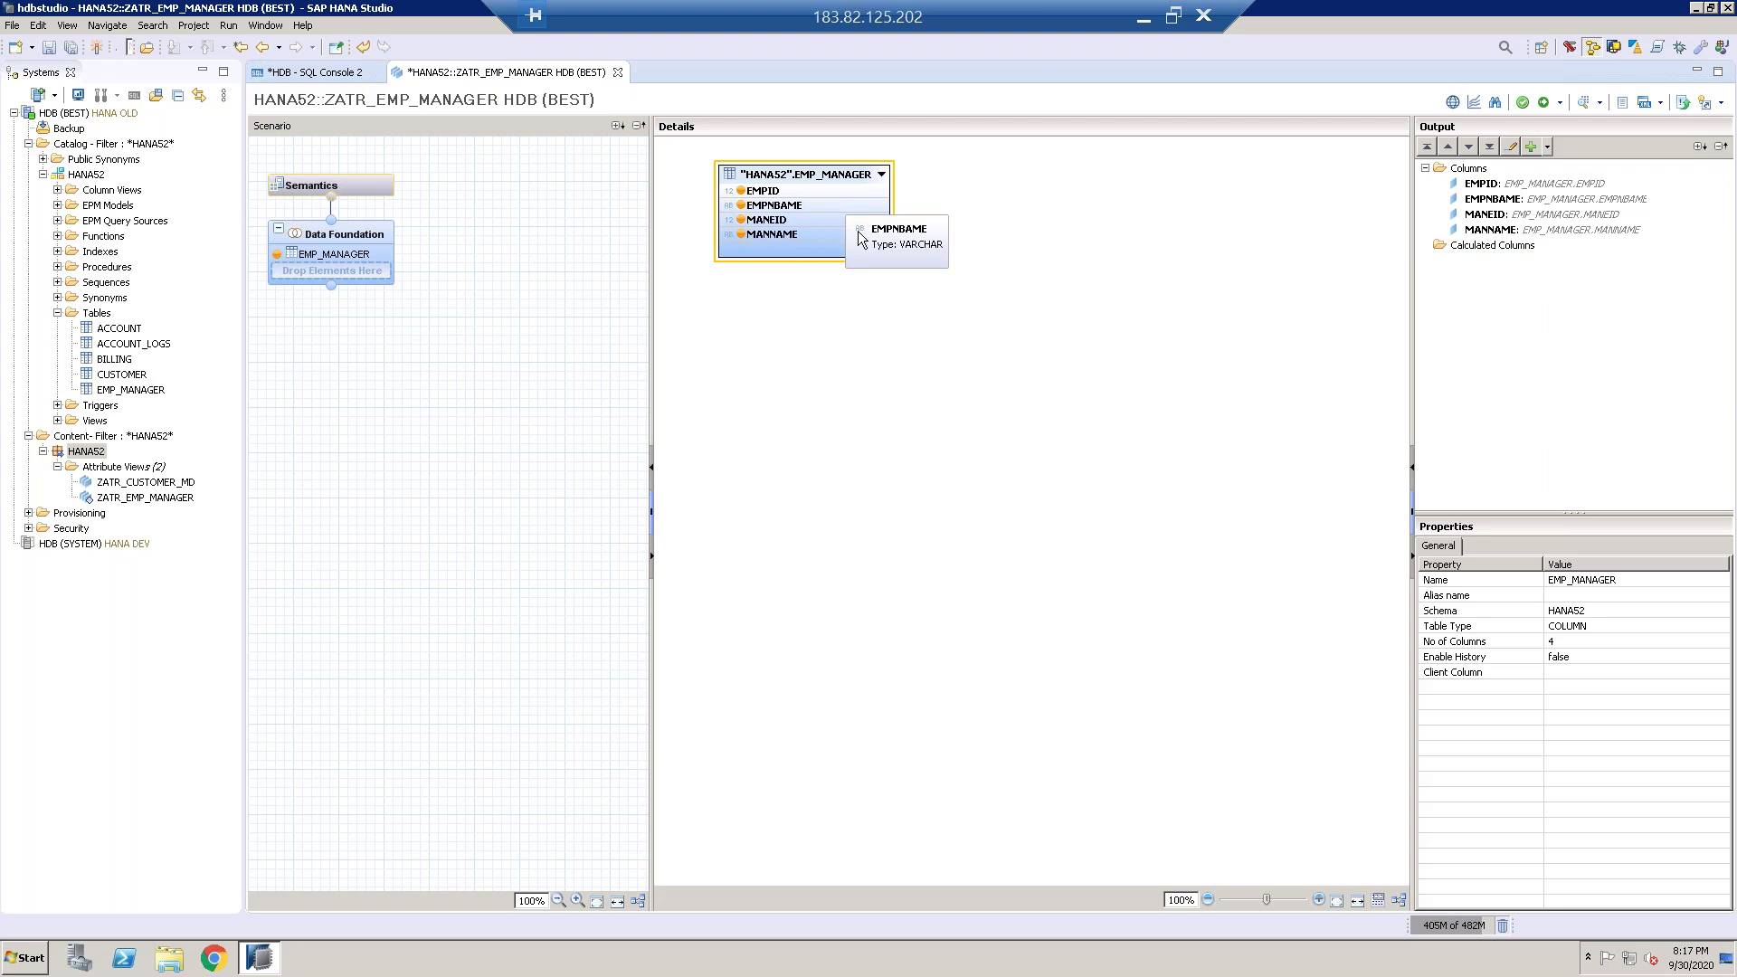
pyautogui.click(351, 186)
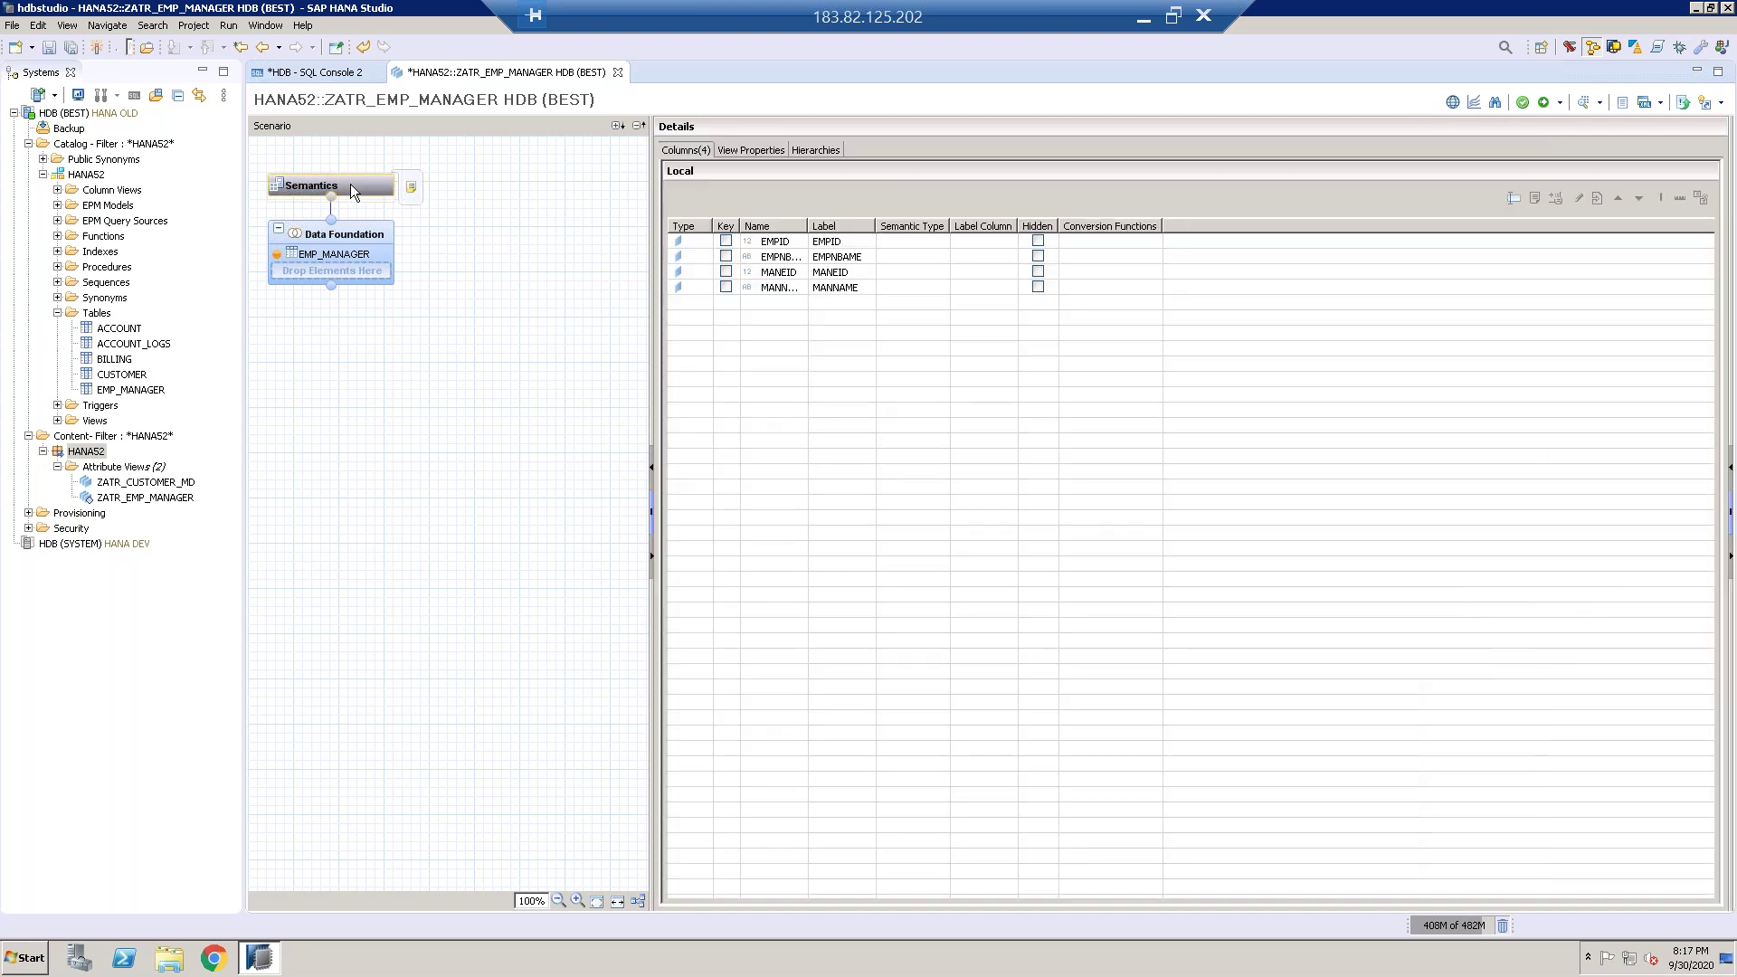
pyautogui.click(726, 241)
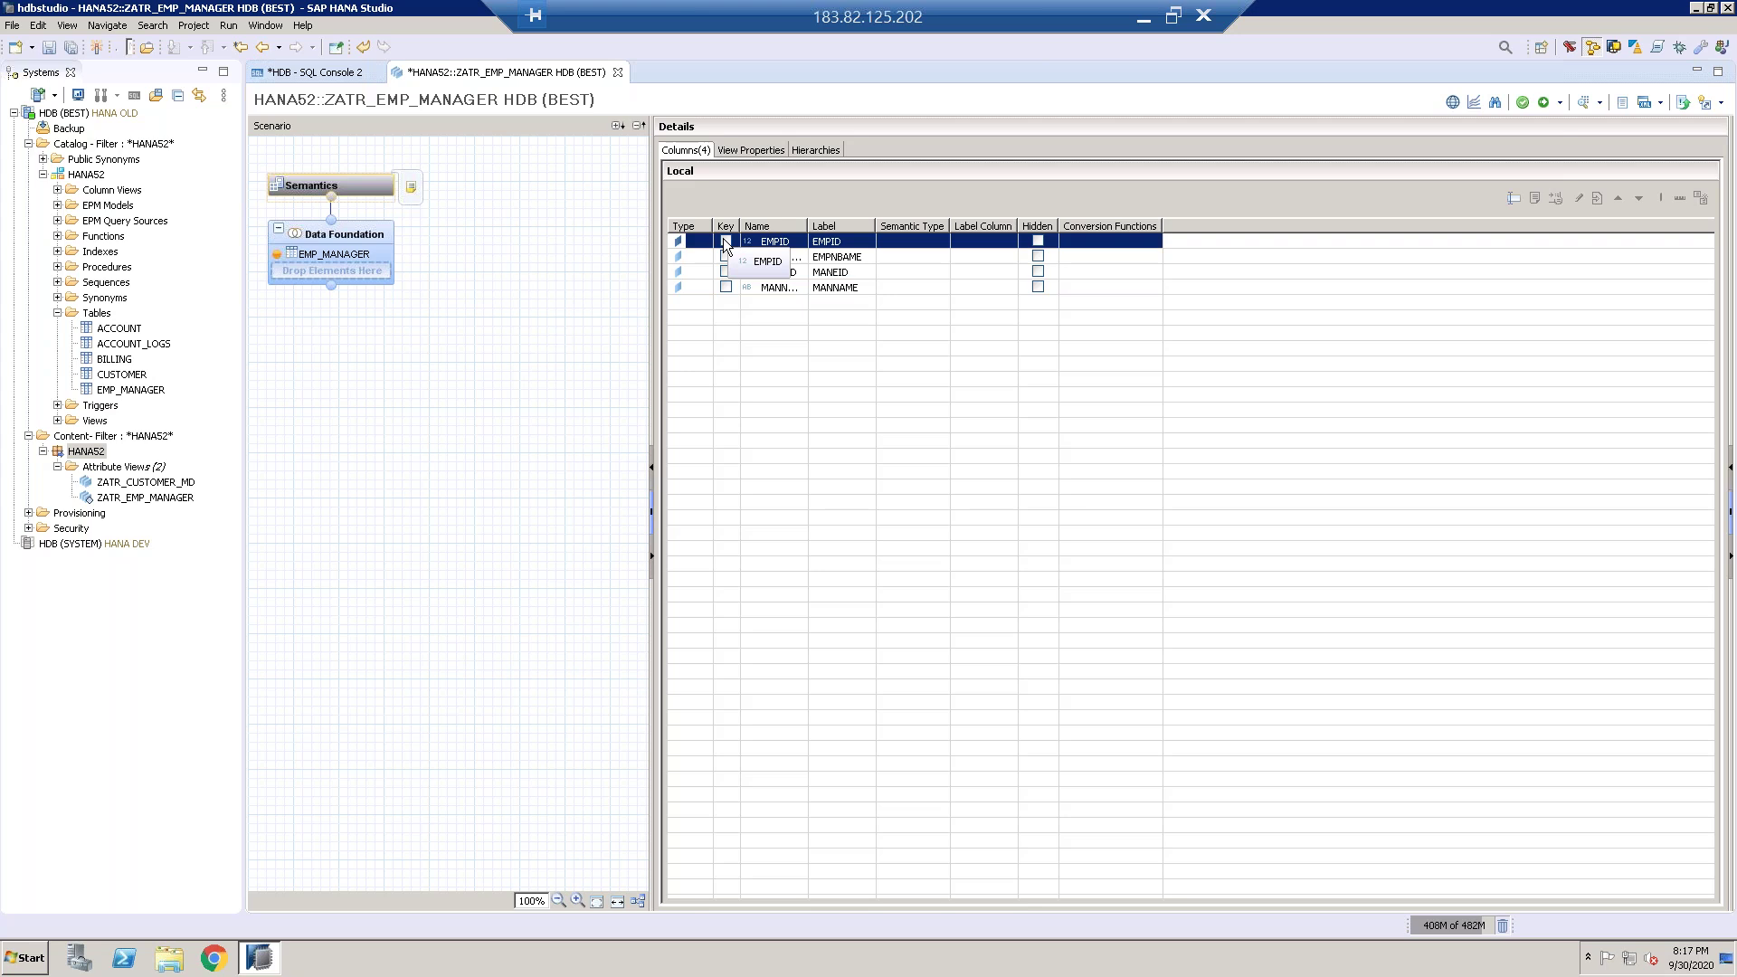
# Step: Review the view properties of ZATR_EMP_MANAGER, including the available Default Client options
pyautogui.click(744, 152)
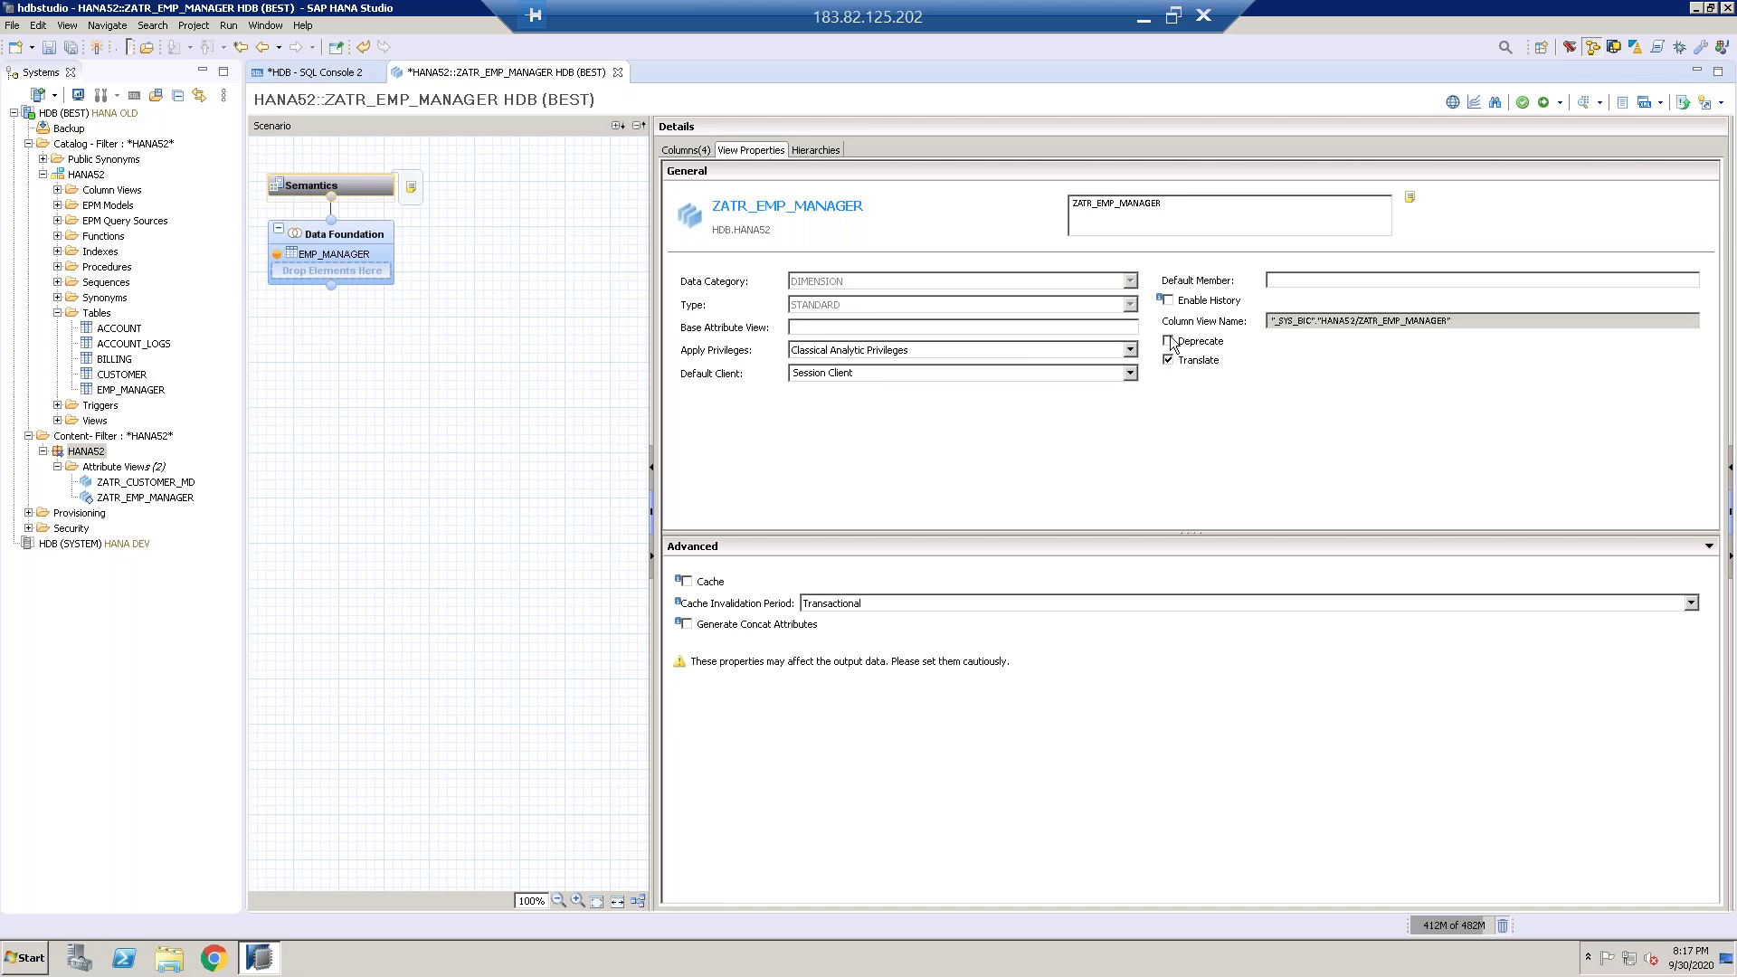
pyautogui.click(1131, 372)
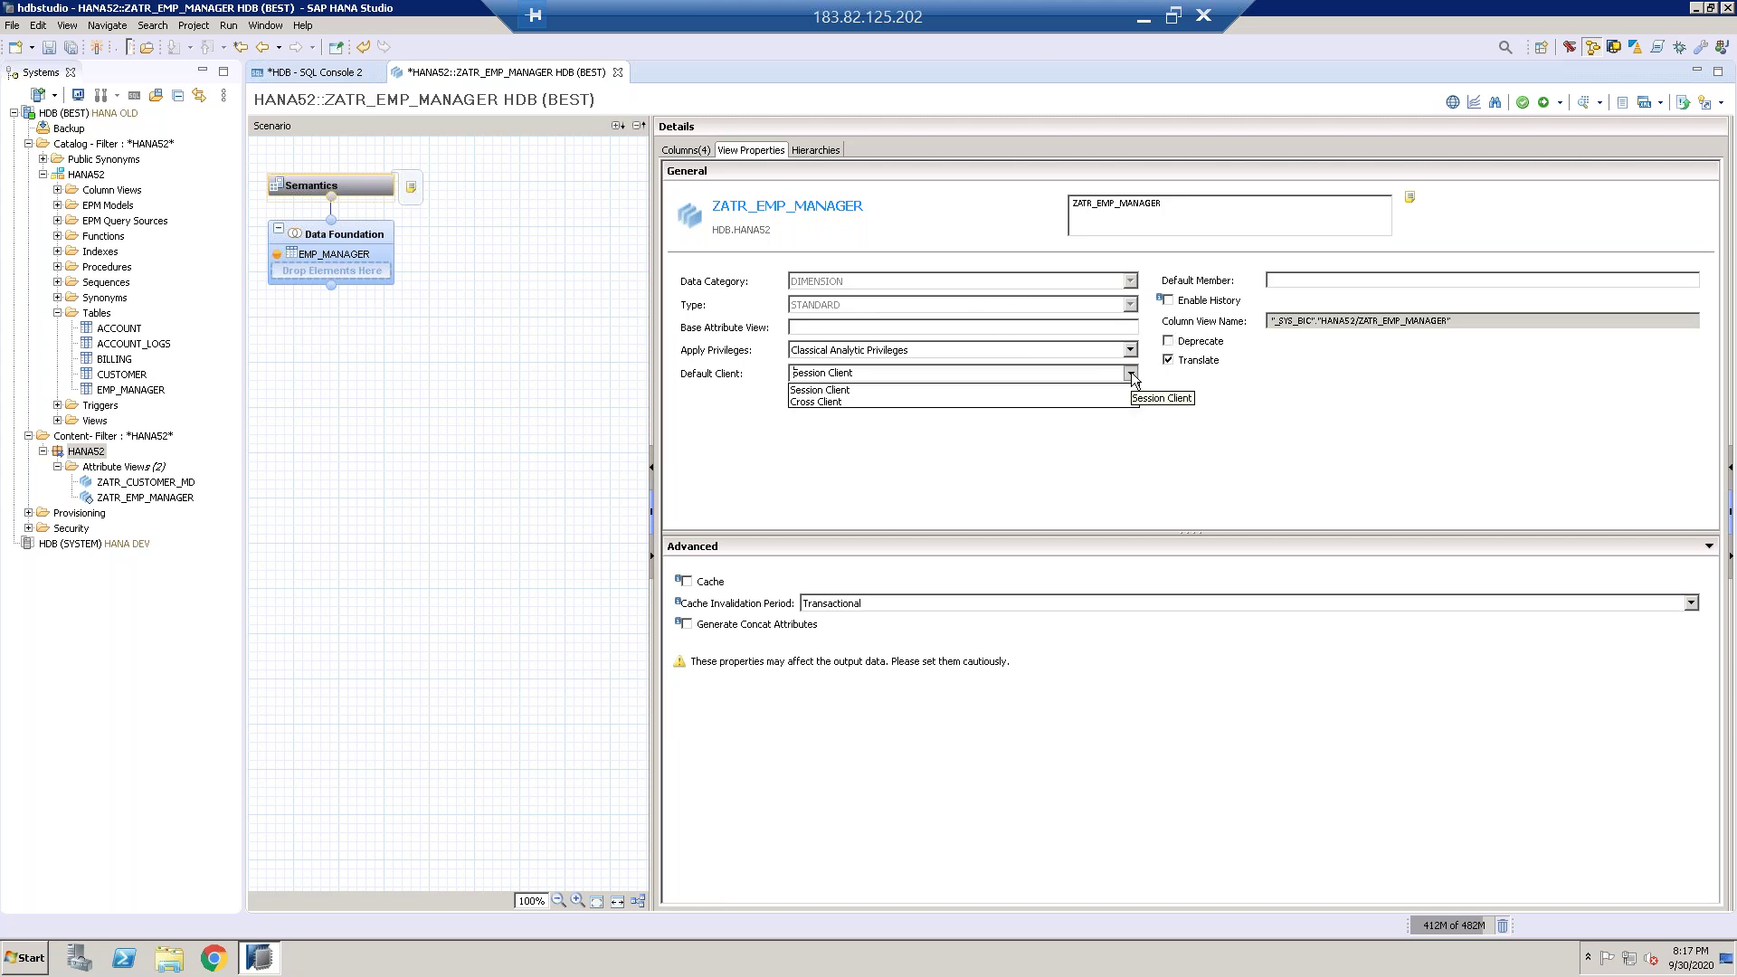
pyautogui.click(1131, 372)
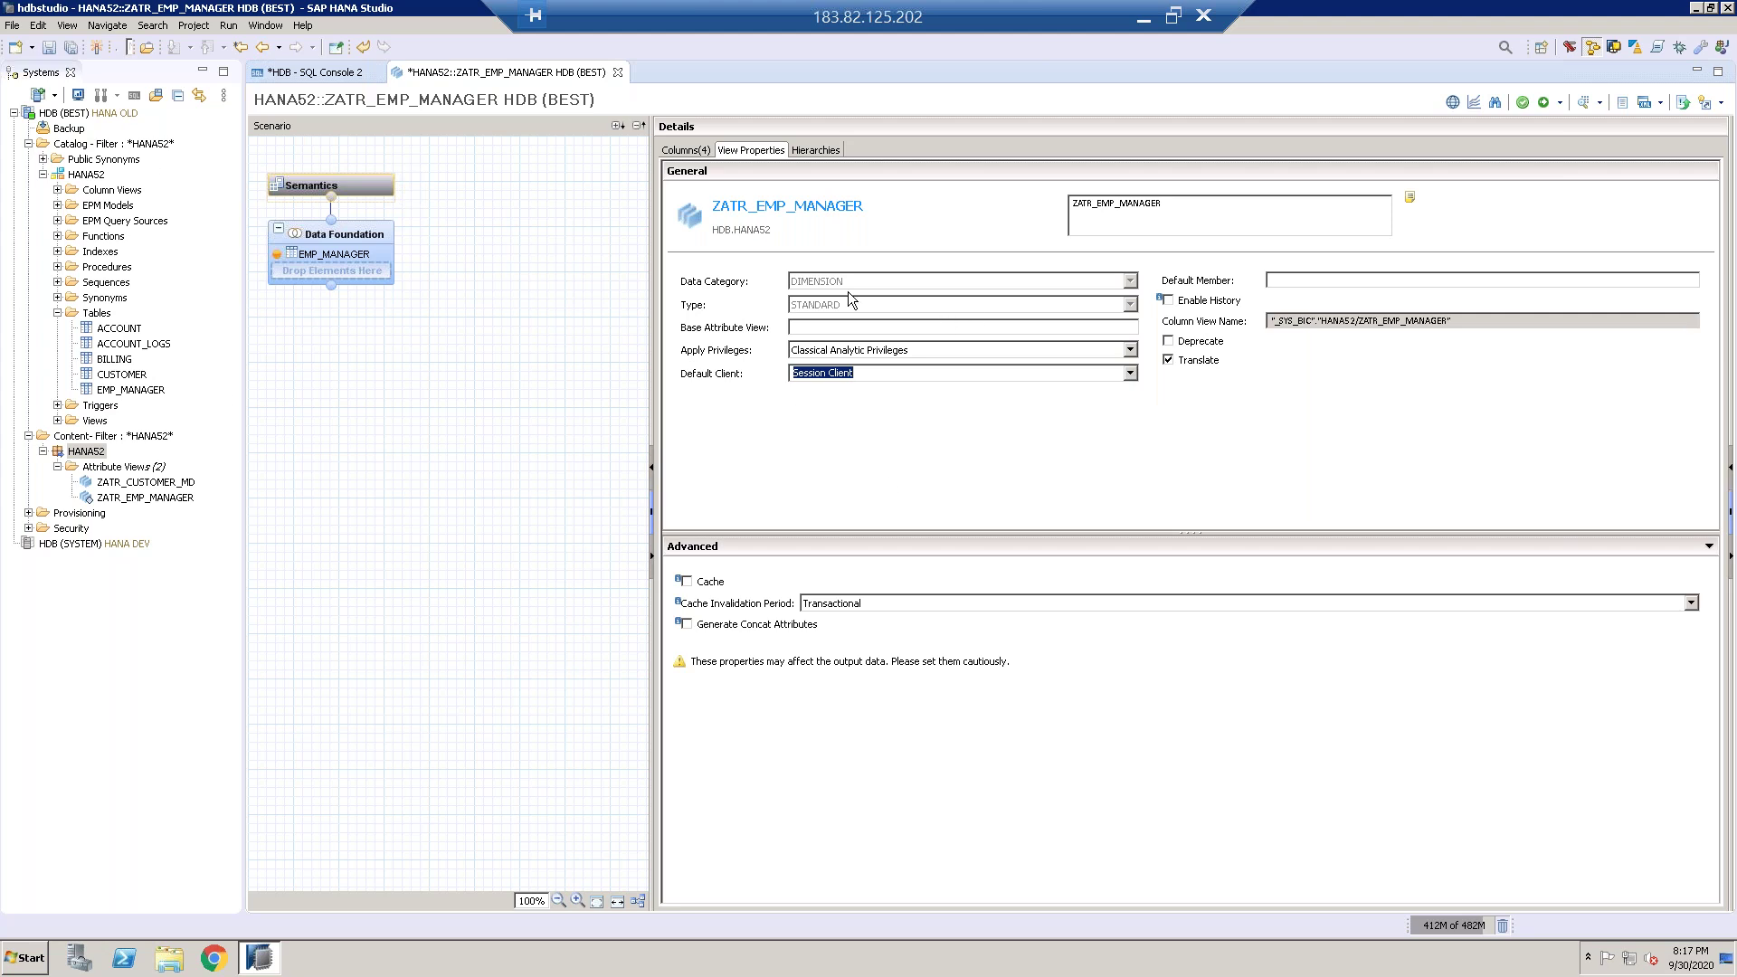
# Step: Start a new hierarchy of type Parent-Child Hierarchy and name it HIER_EMP_MANAGER
pyautogui.click(811, 152)
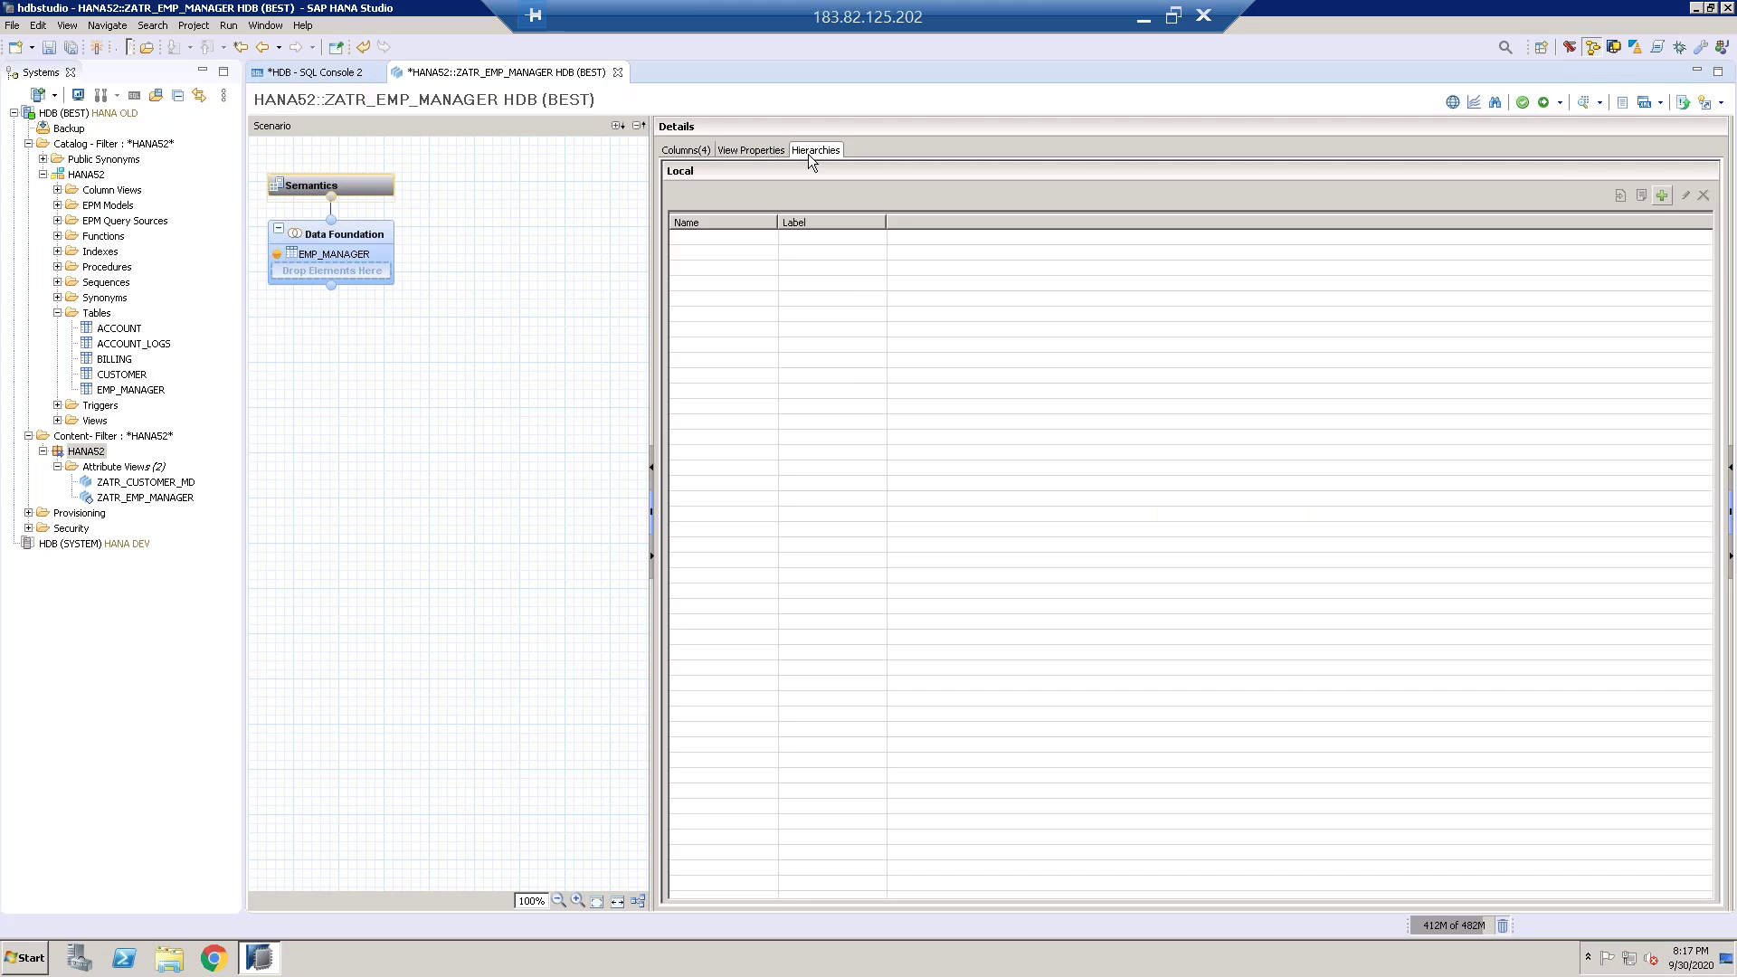
pyautogui.click(1663, 196)
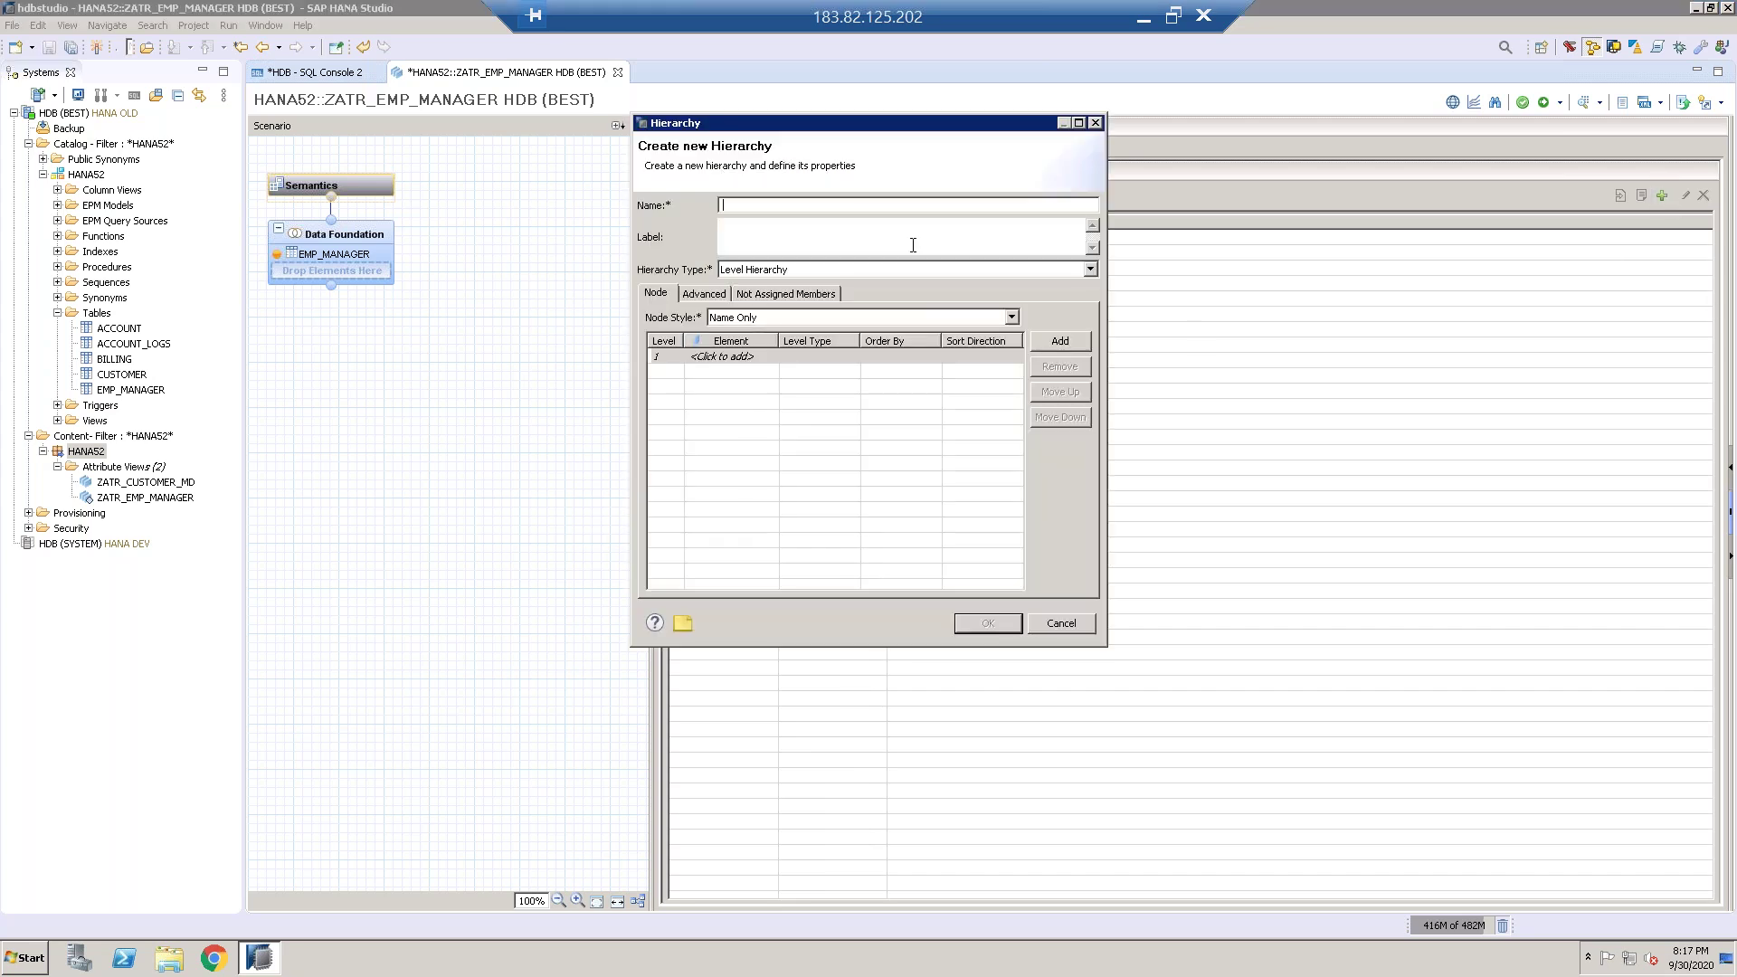
pyautogui.click(1088, 273)
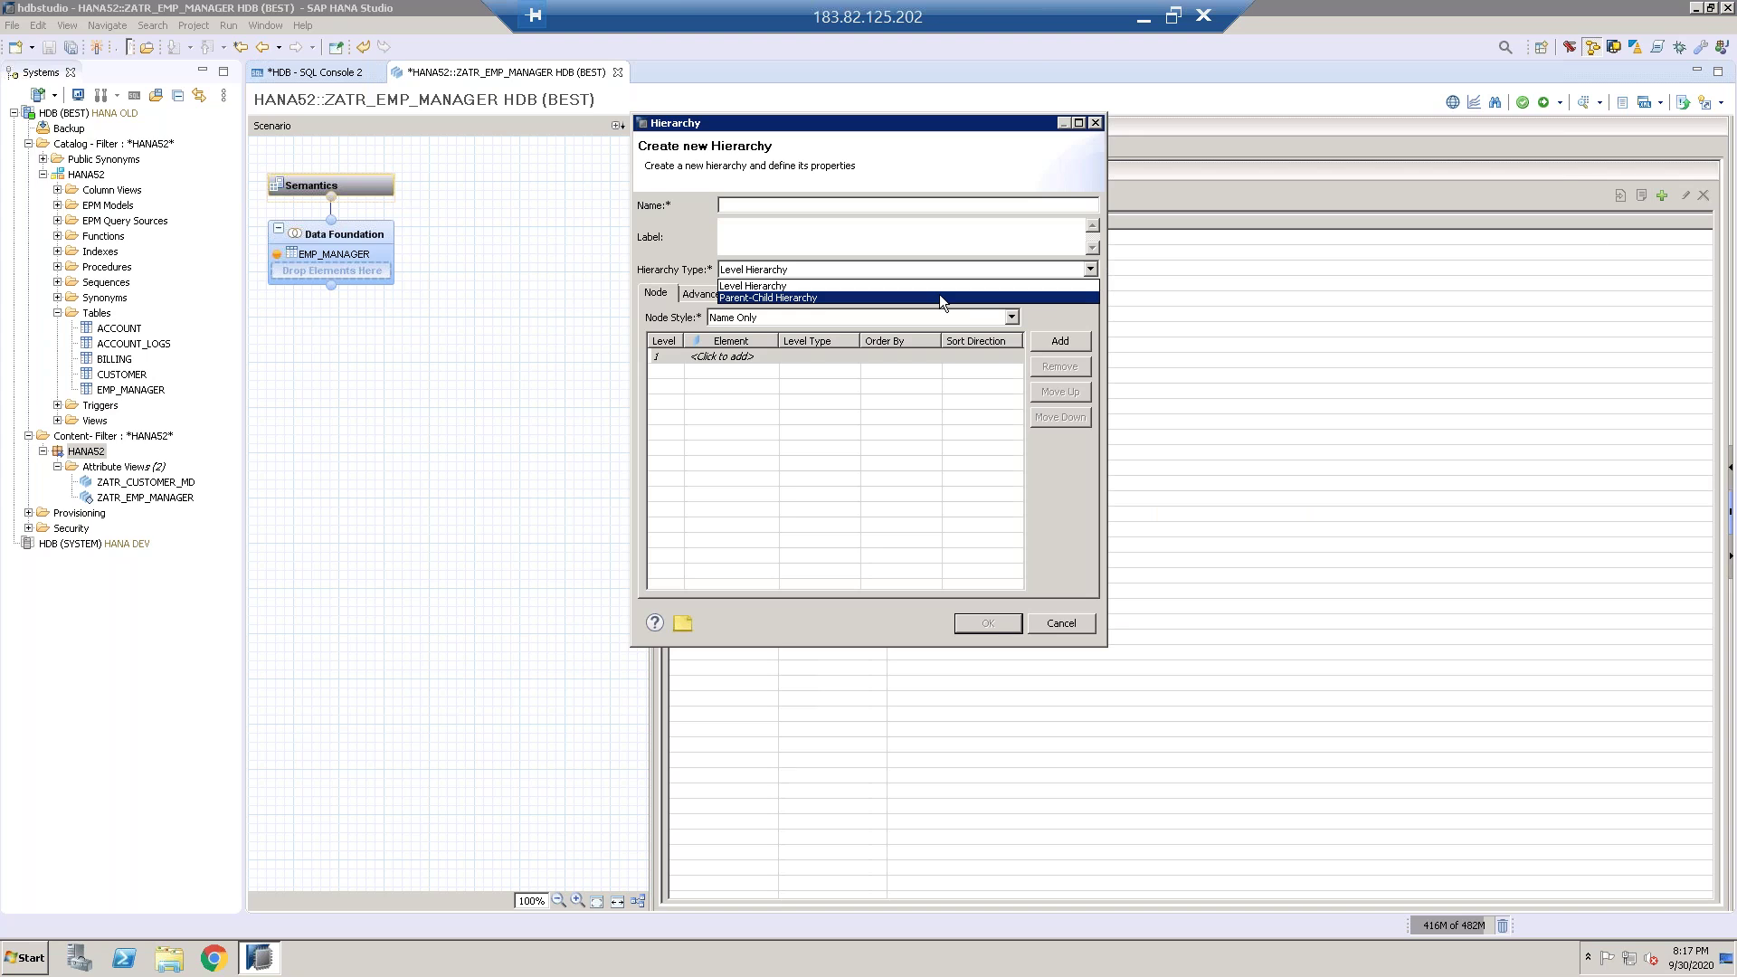
pyautogui.click(939, 295)
pyautogui.click(864, 206)
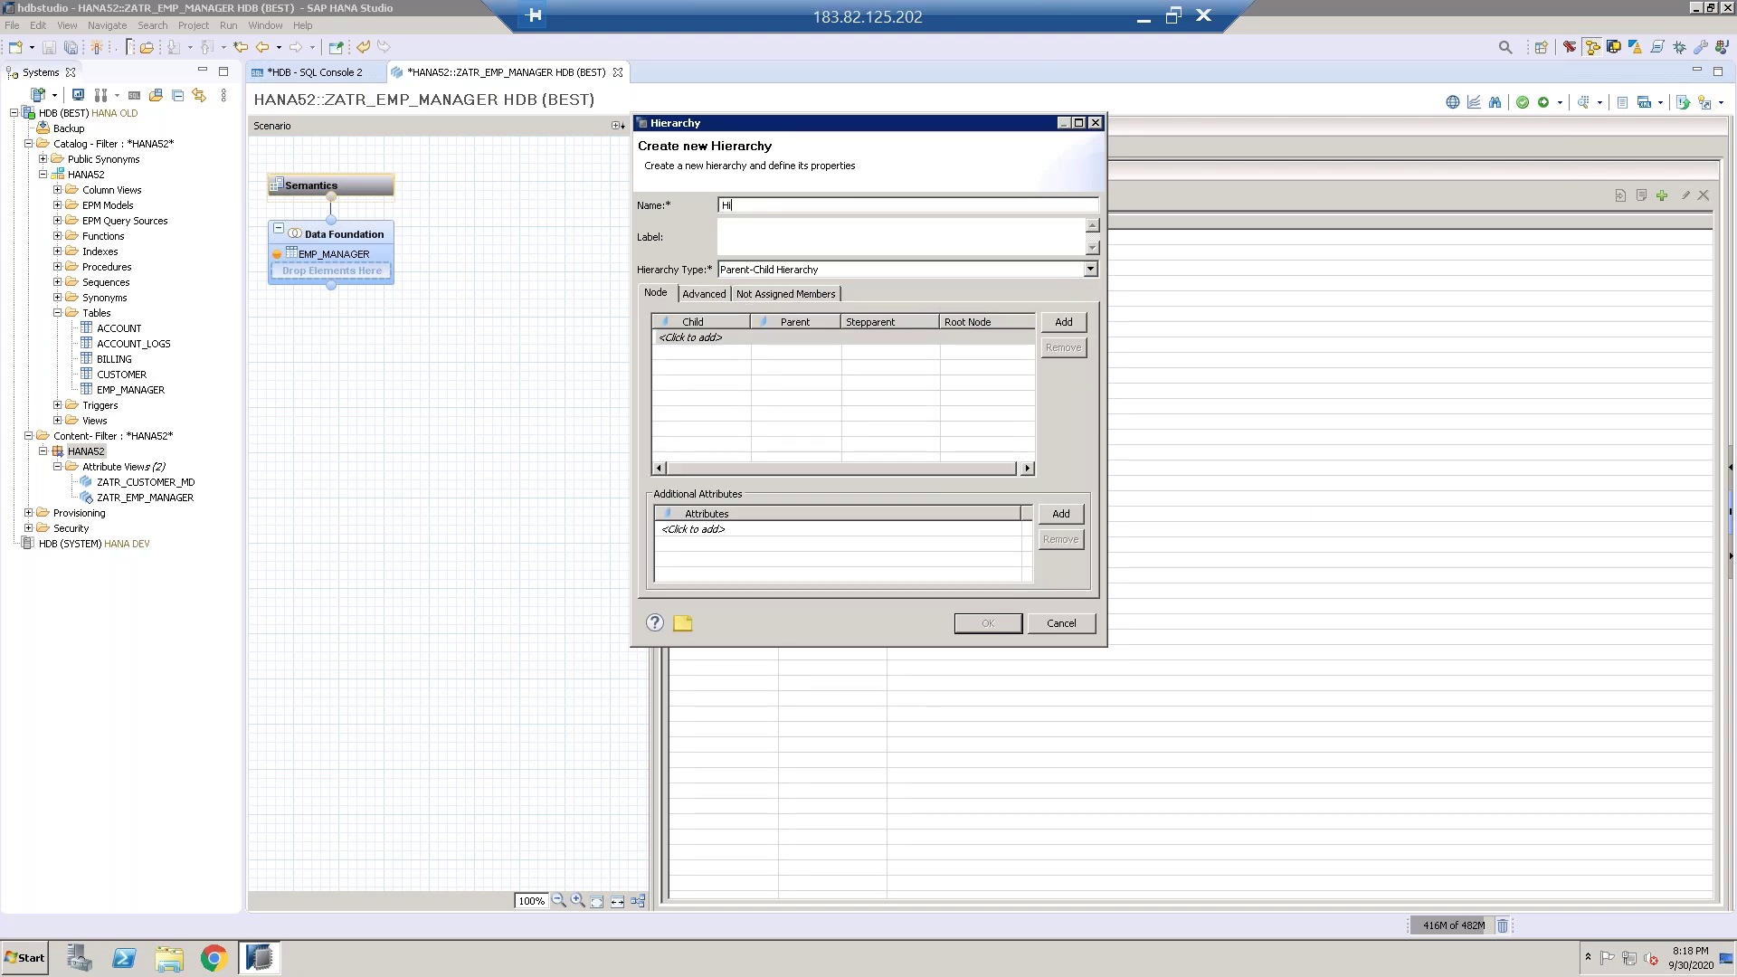
pyautogui.write('Hier_EM')
pyautogui.press('BackSpace')
pyautogui.press('BackSpace')
pyautogui.press('BackSpace')
pyautogui.press('BackSpace')
pyautogui.press('BackSpace')
pyautogui.press('BackSpace')
pyautogui.press('BackSpace')
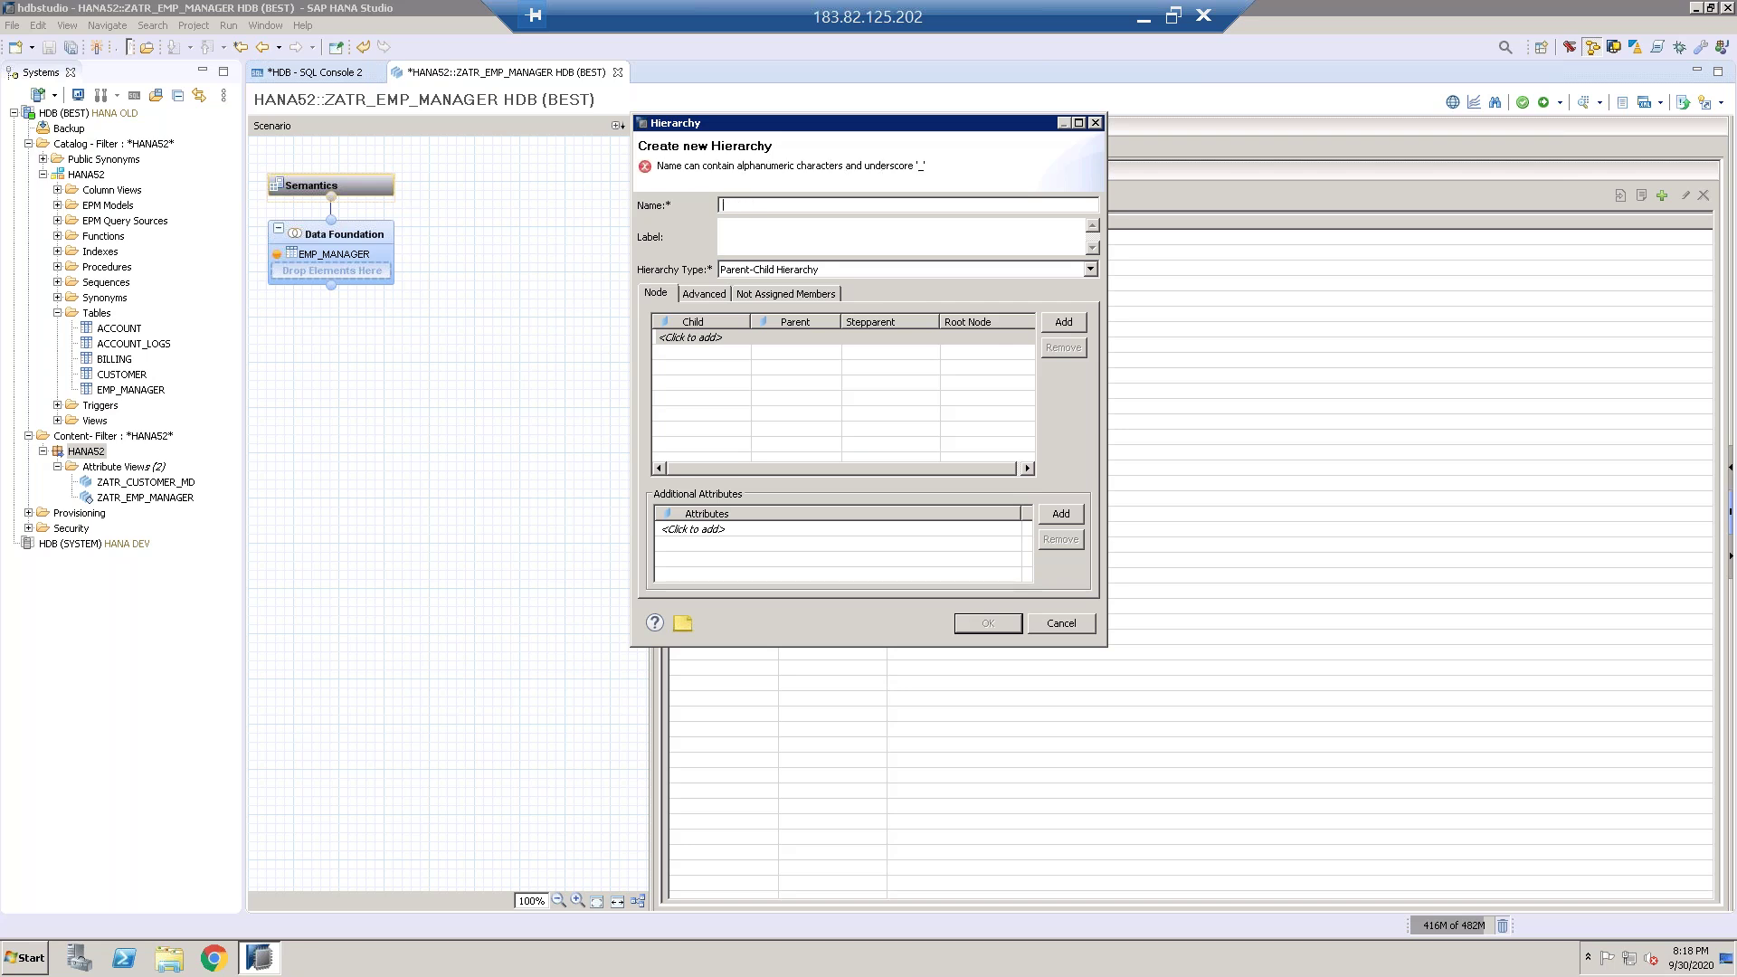
pyautogui.write('HIER_EMP_MANAGER')
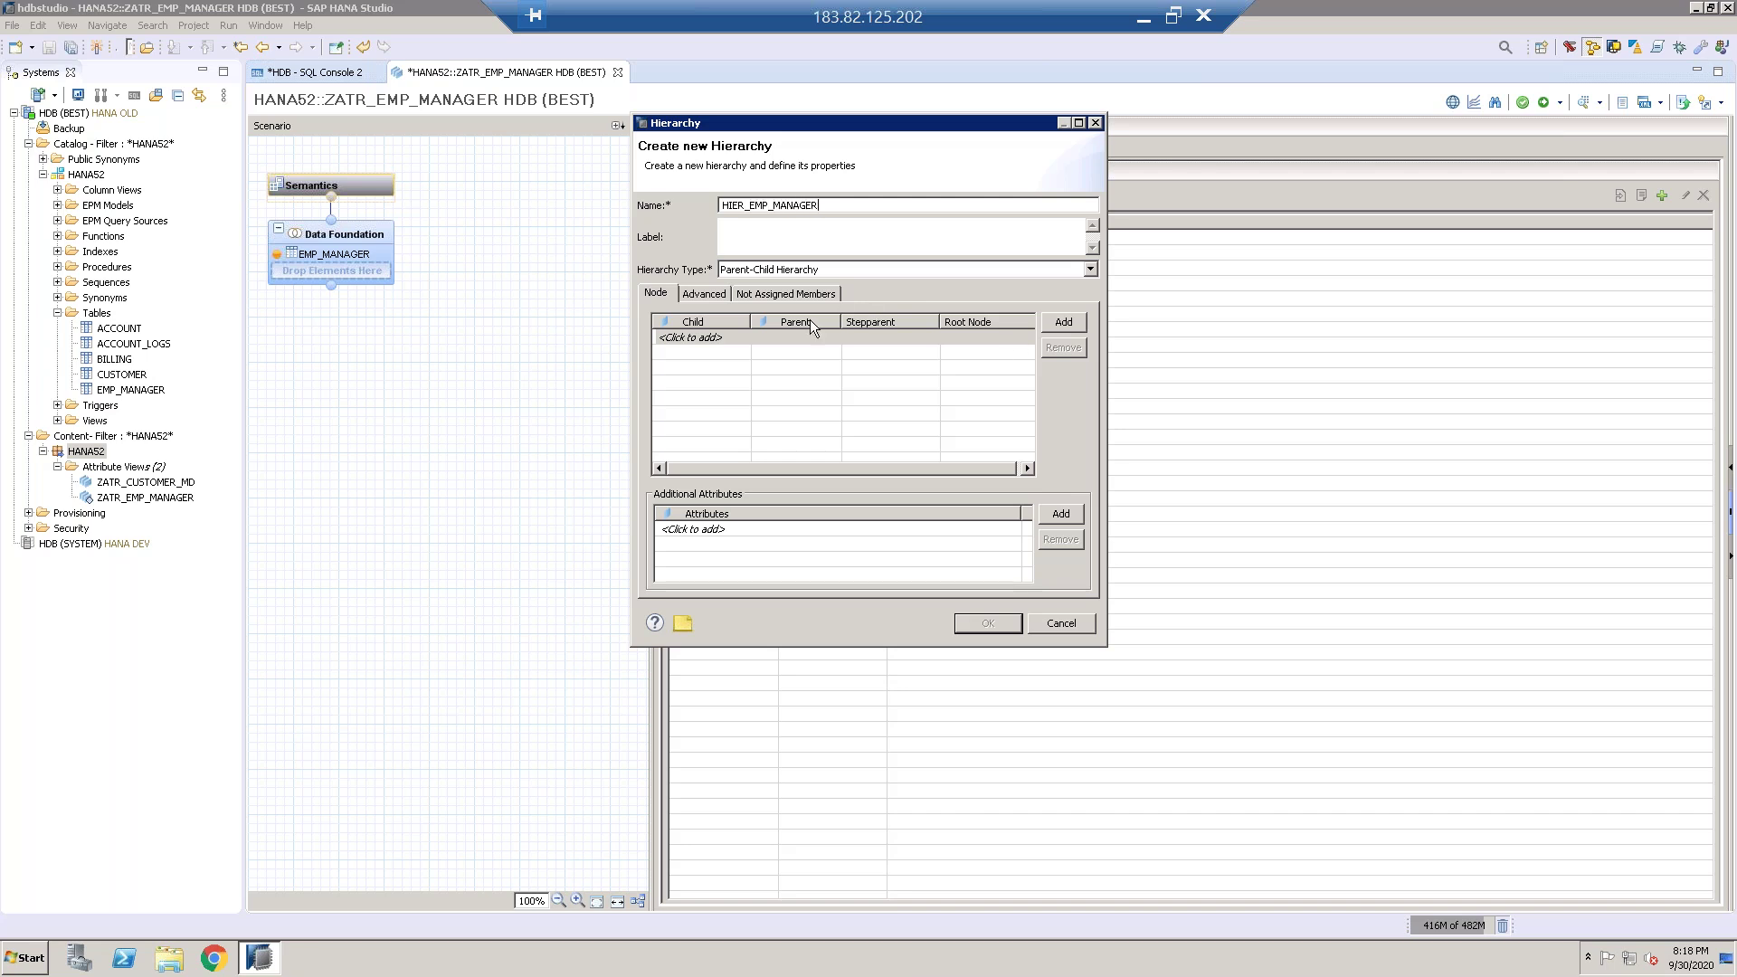
# Step: Set EMPID as the child and MANEID as the parent node of the hierarchy, and create it
pyautogui.click(731, 335)
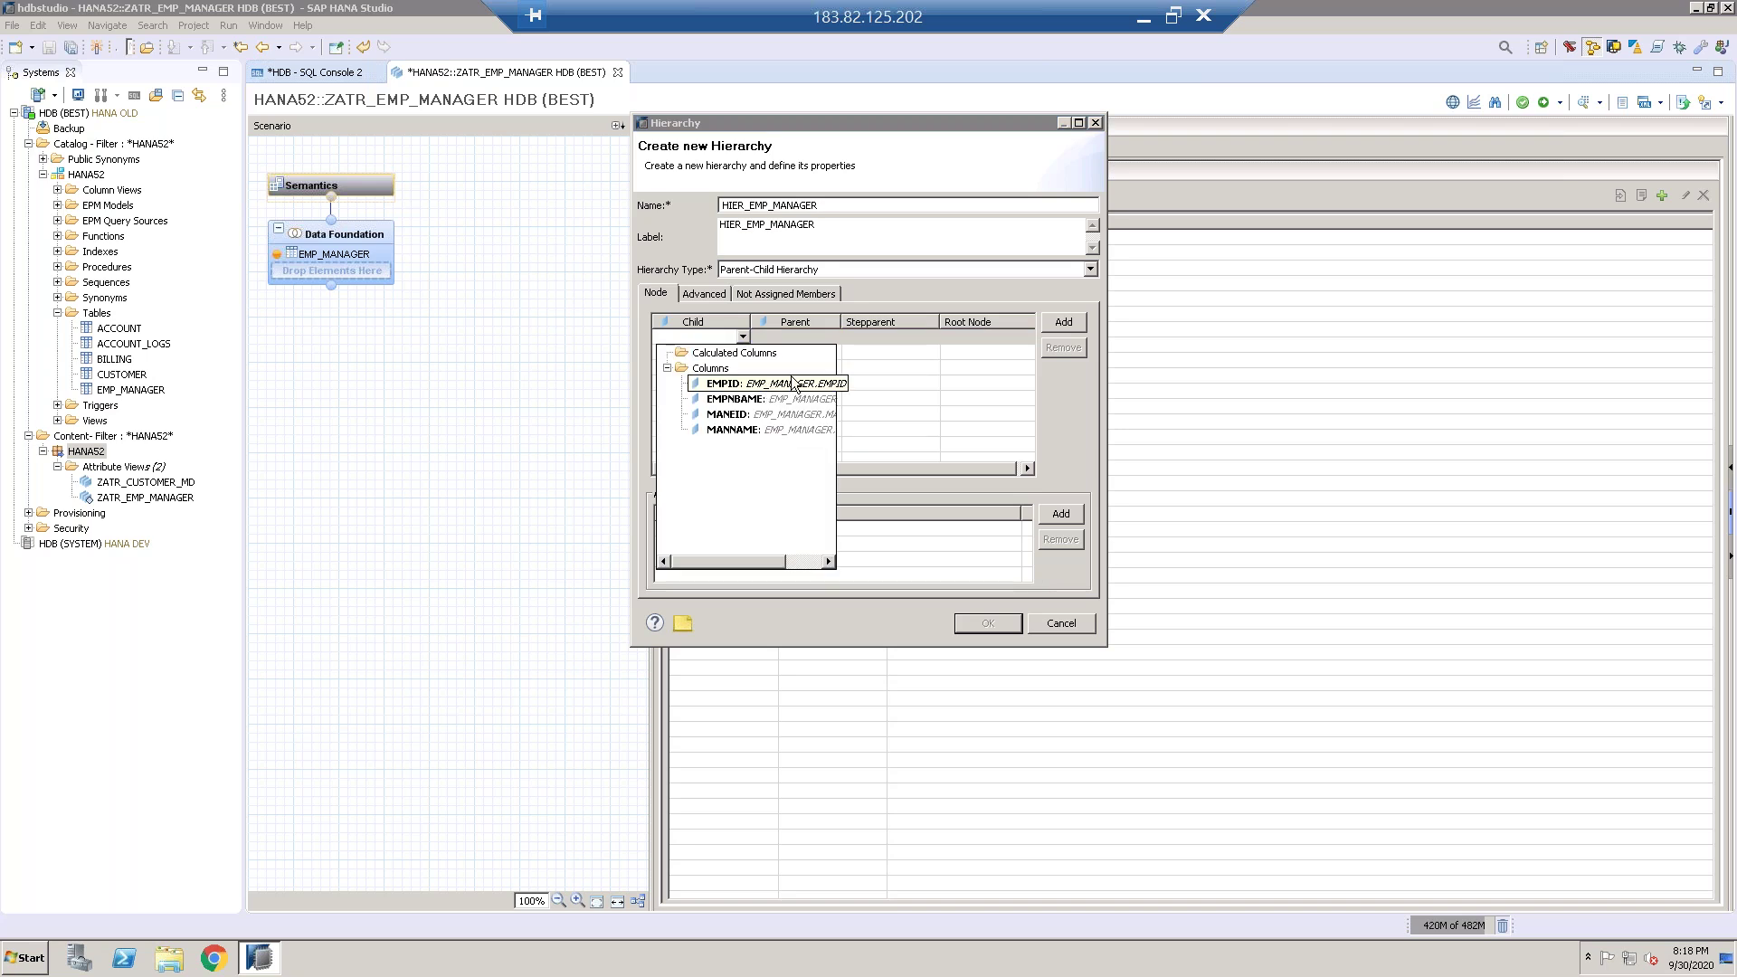
pyautogui.doubleClick(791, 381)
pyautogui.click(833, 335)
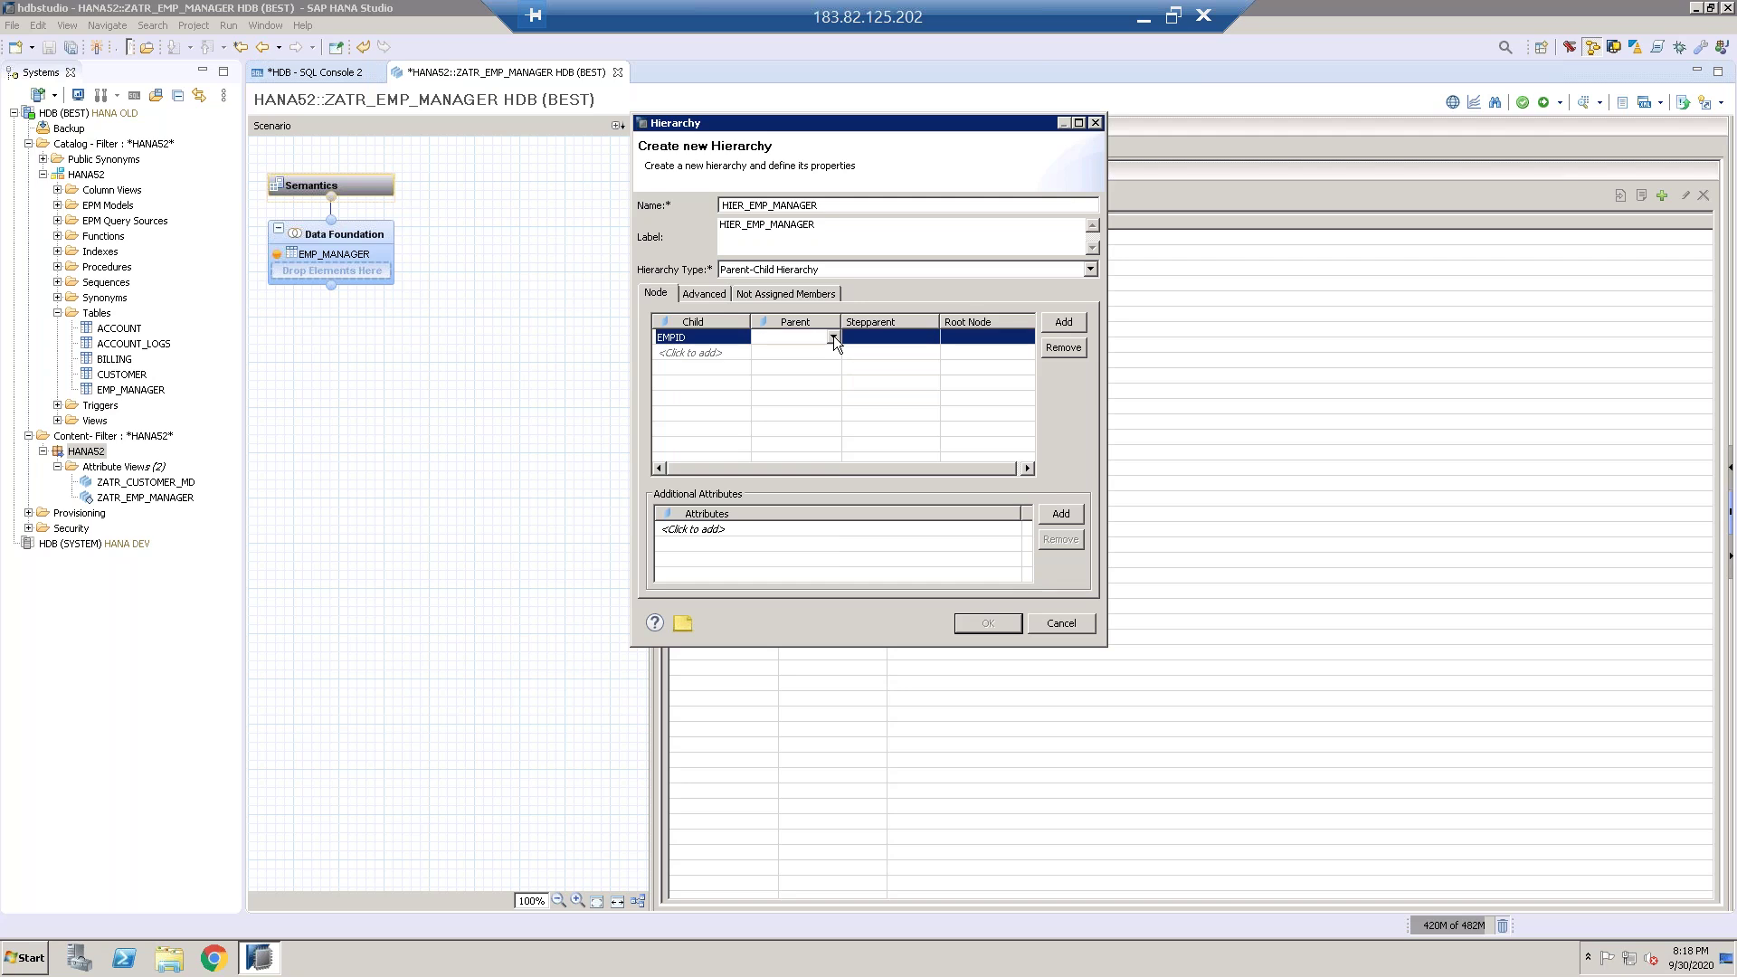
pyautogui.click(834, 337)
pyautogui.doubleClick(854, 385)
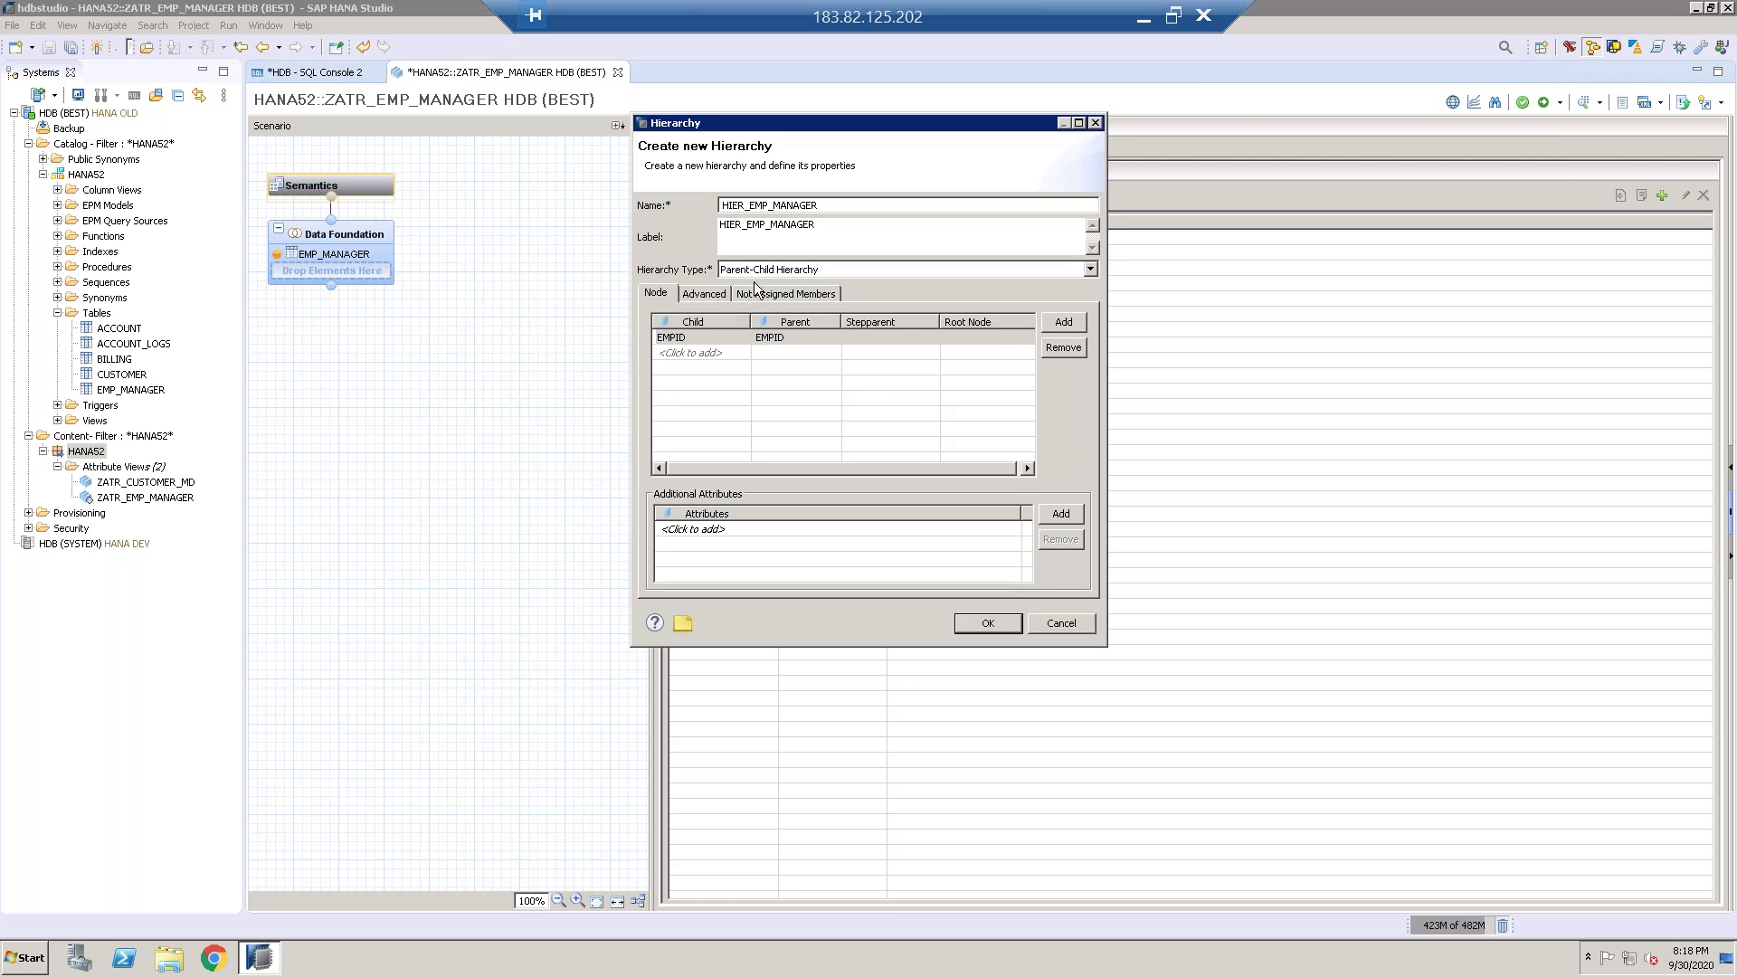
pyautogui.click(827, 334)
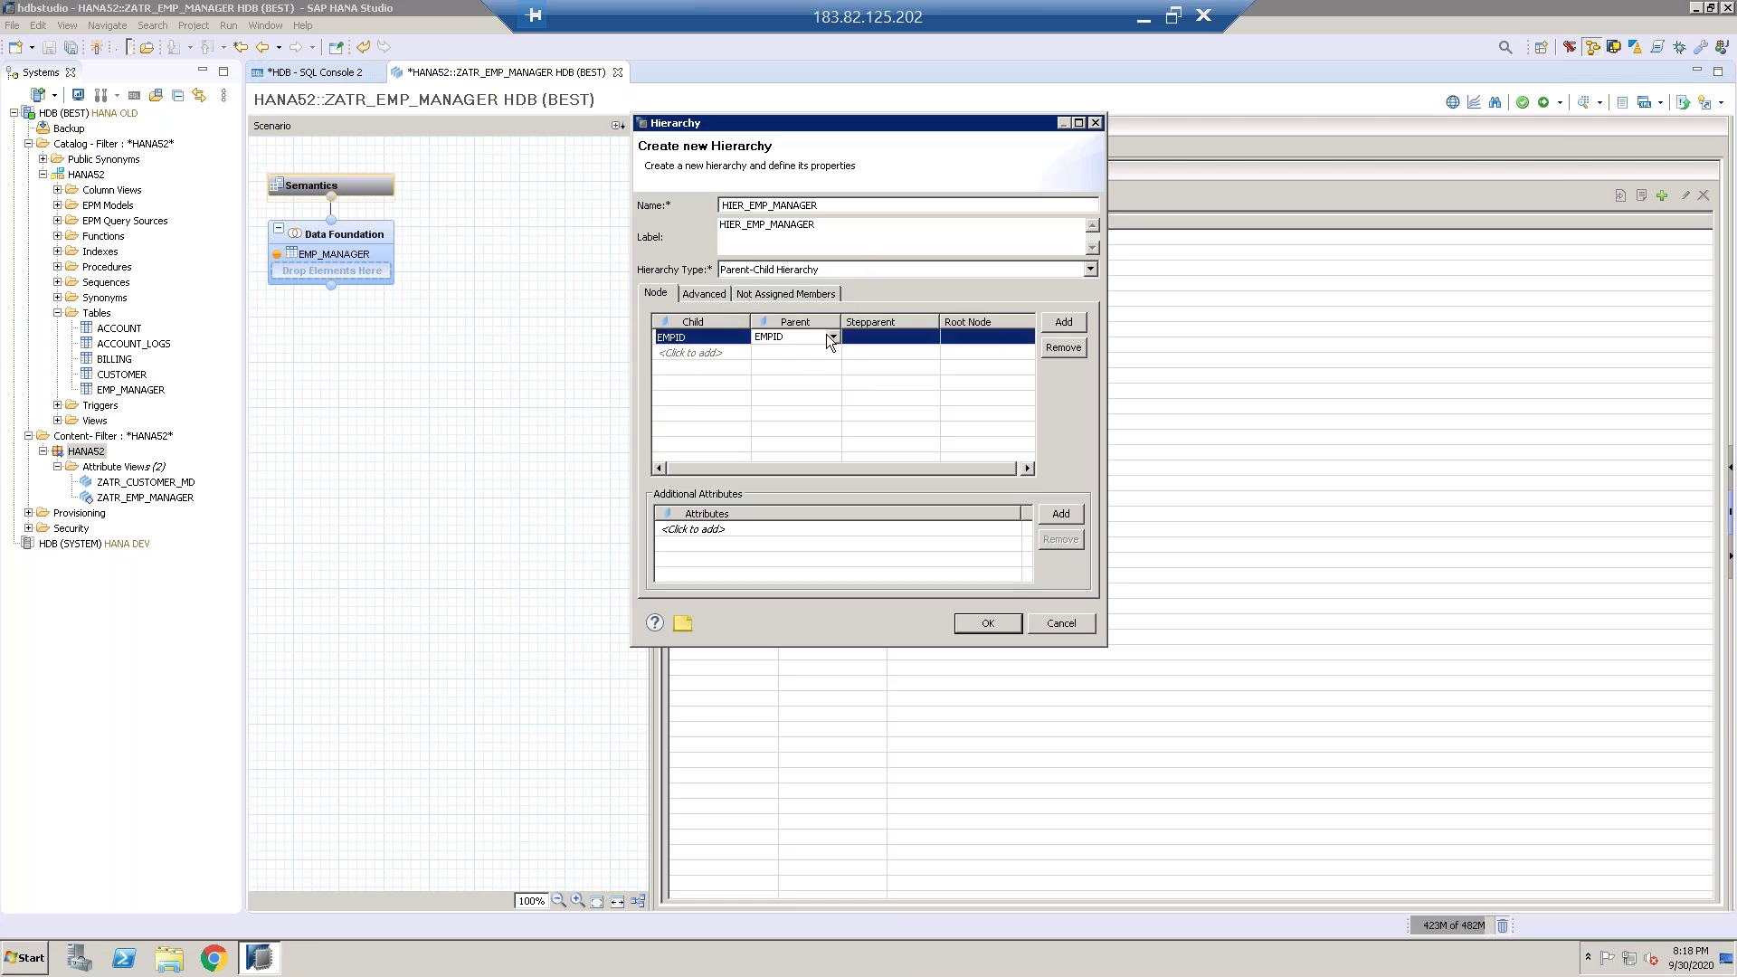
pyautogui.click(832, 336)
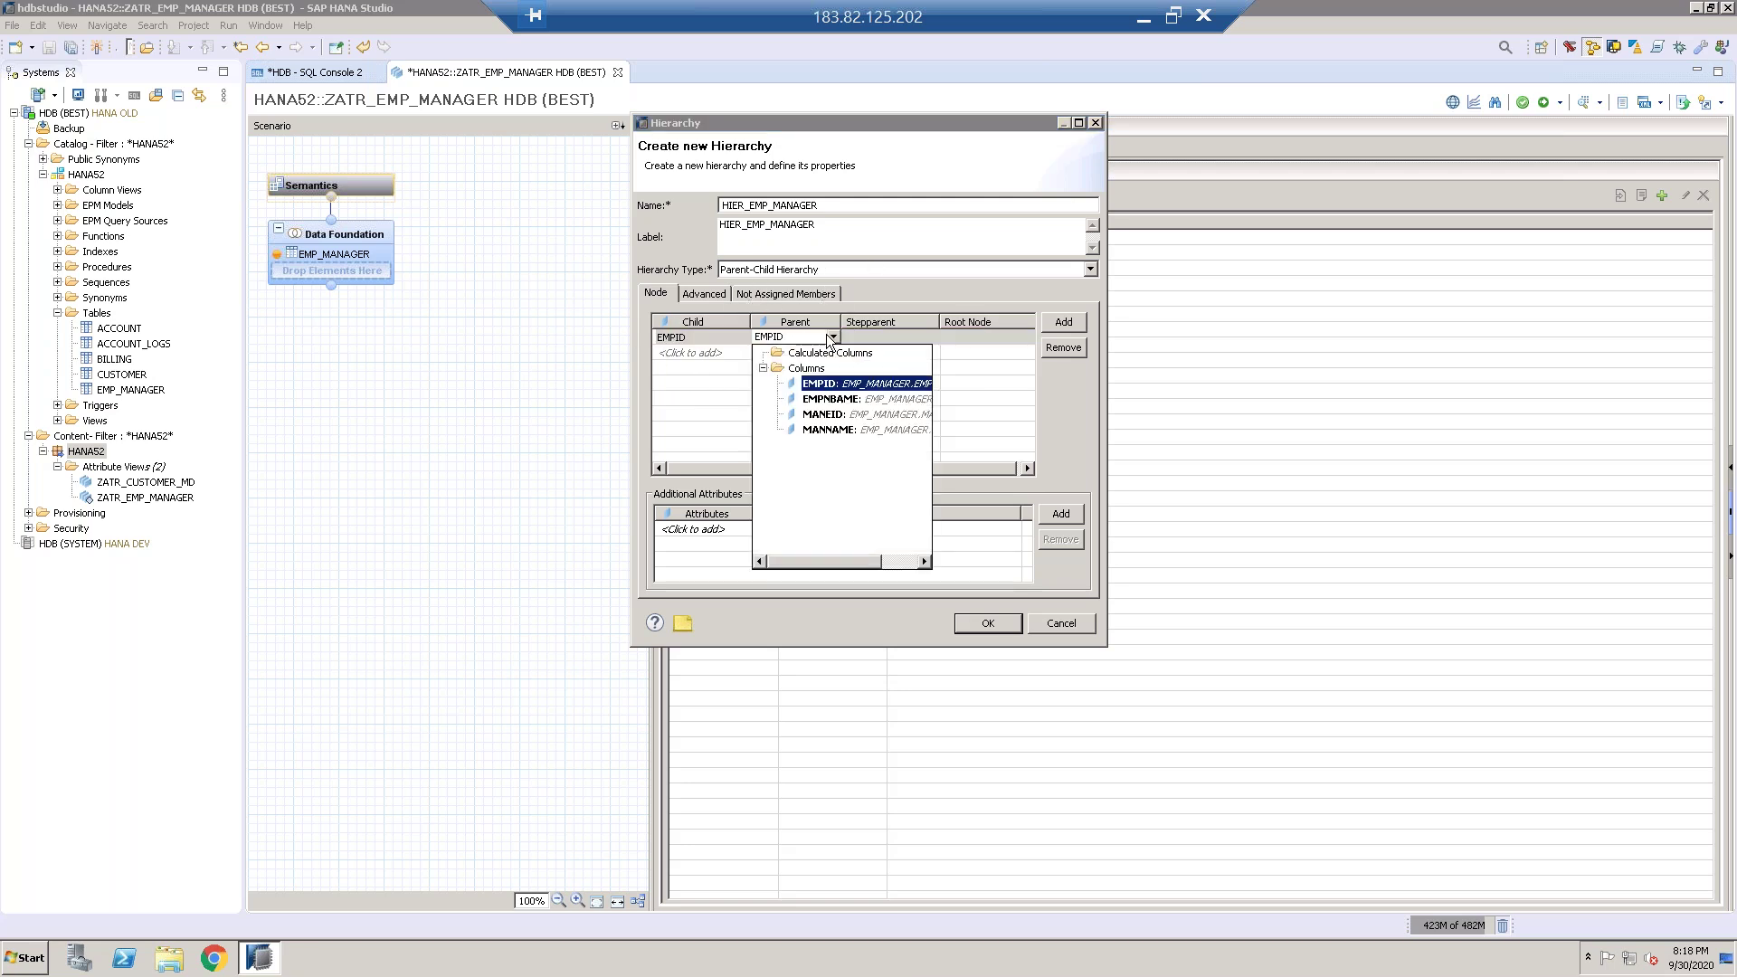
pyautogui.doubleClick(842, 415)
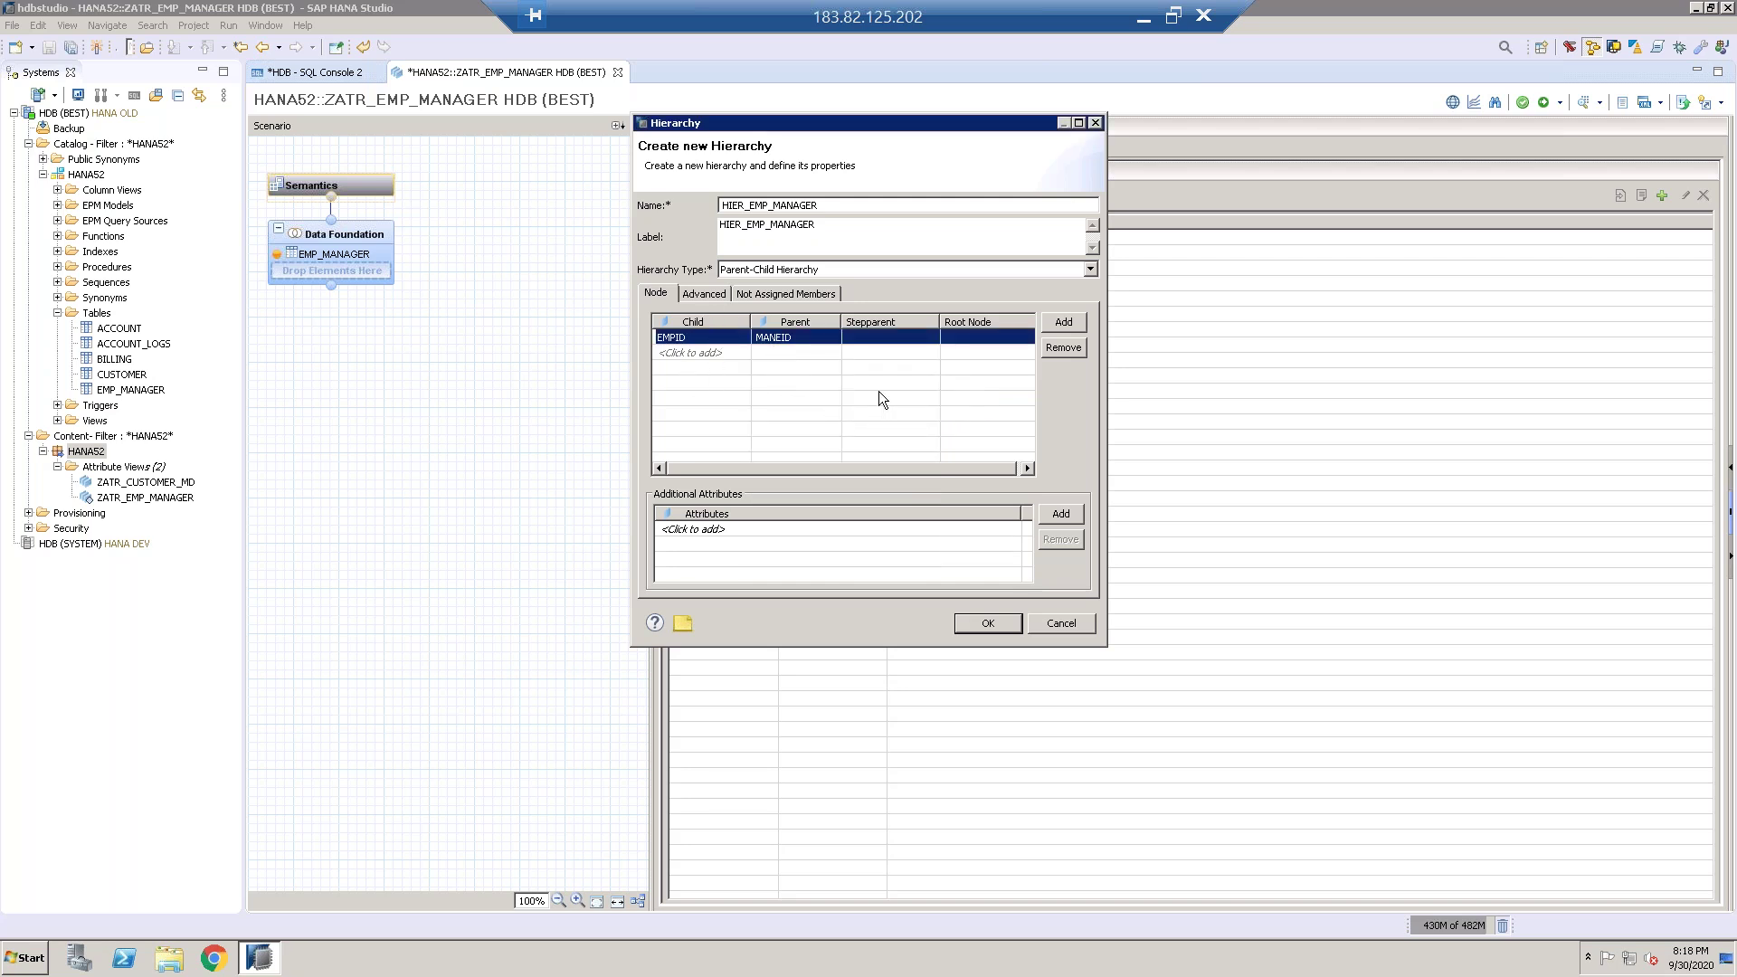
pyautogui.click(983, 626)
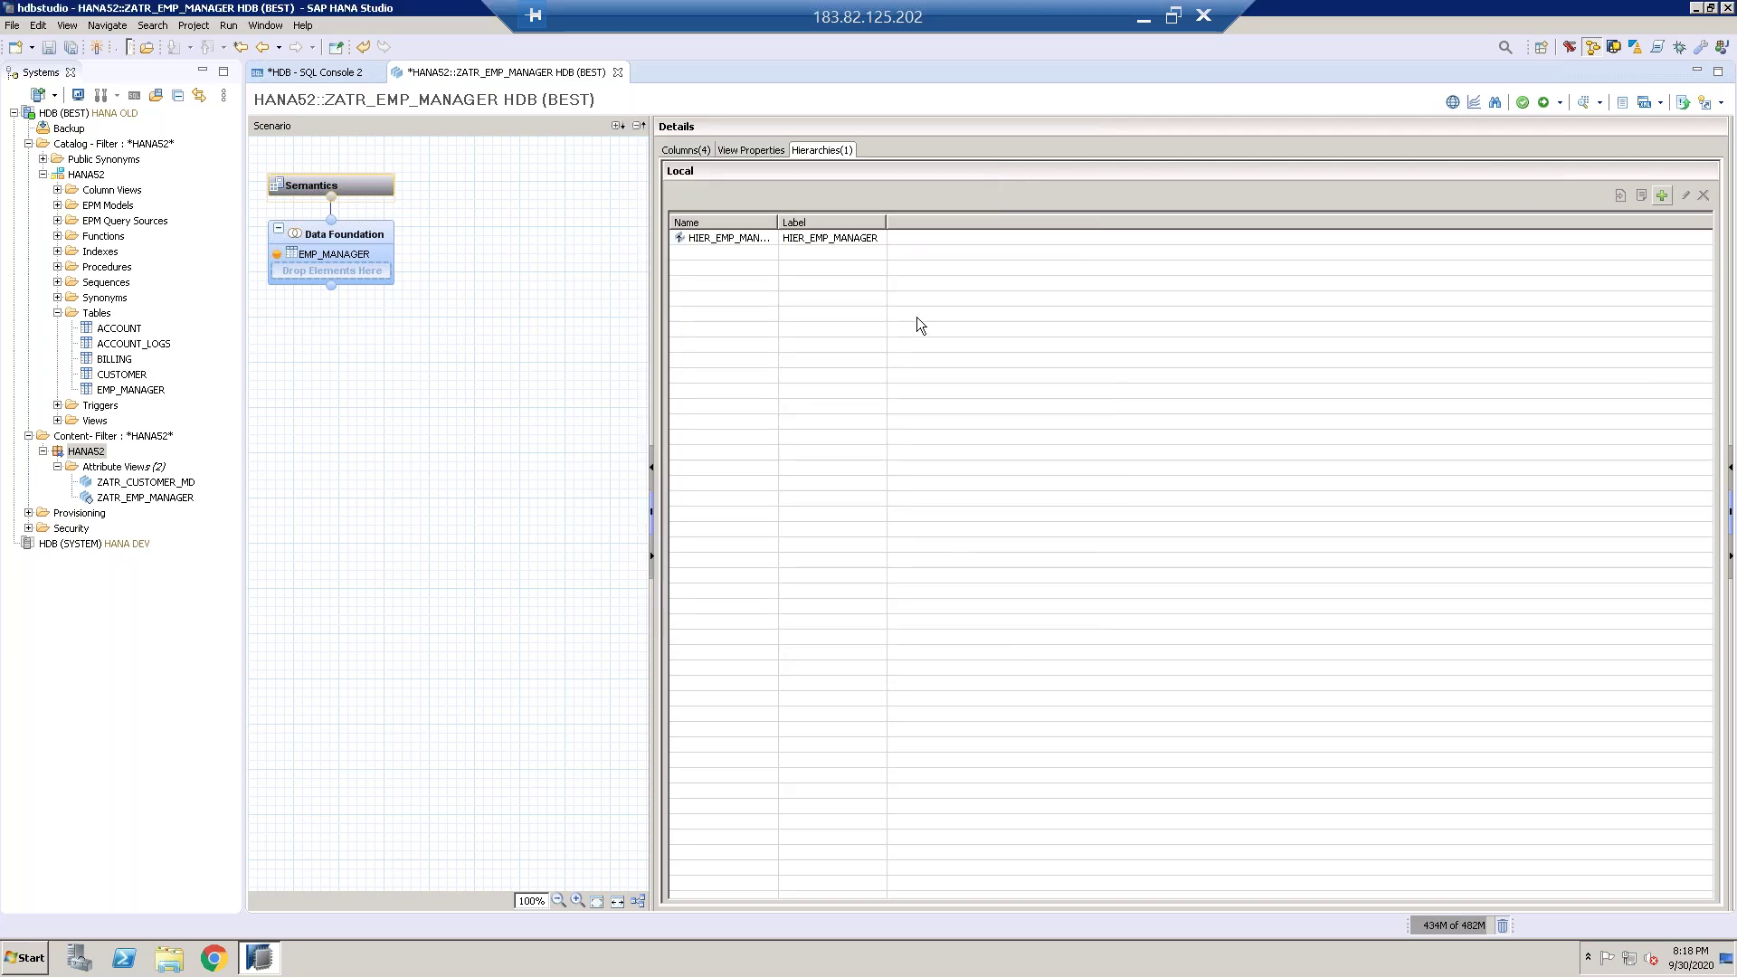
# Step: Save and validate ZATR_EMP_MANAGER, examine the validation job's error details with cause and recommendation, and close them
pyautogui.click(1523, 102)
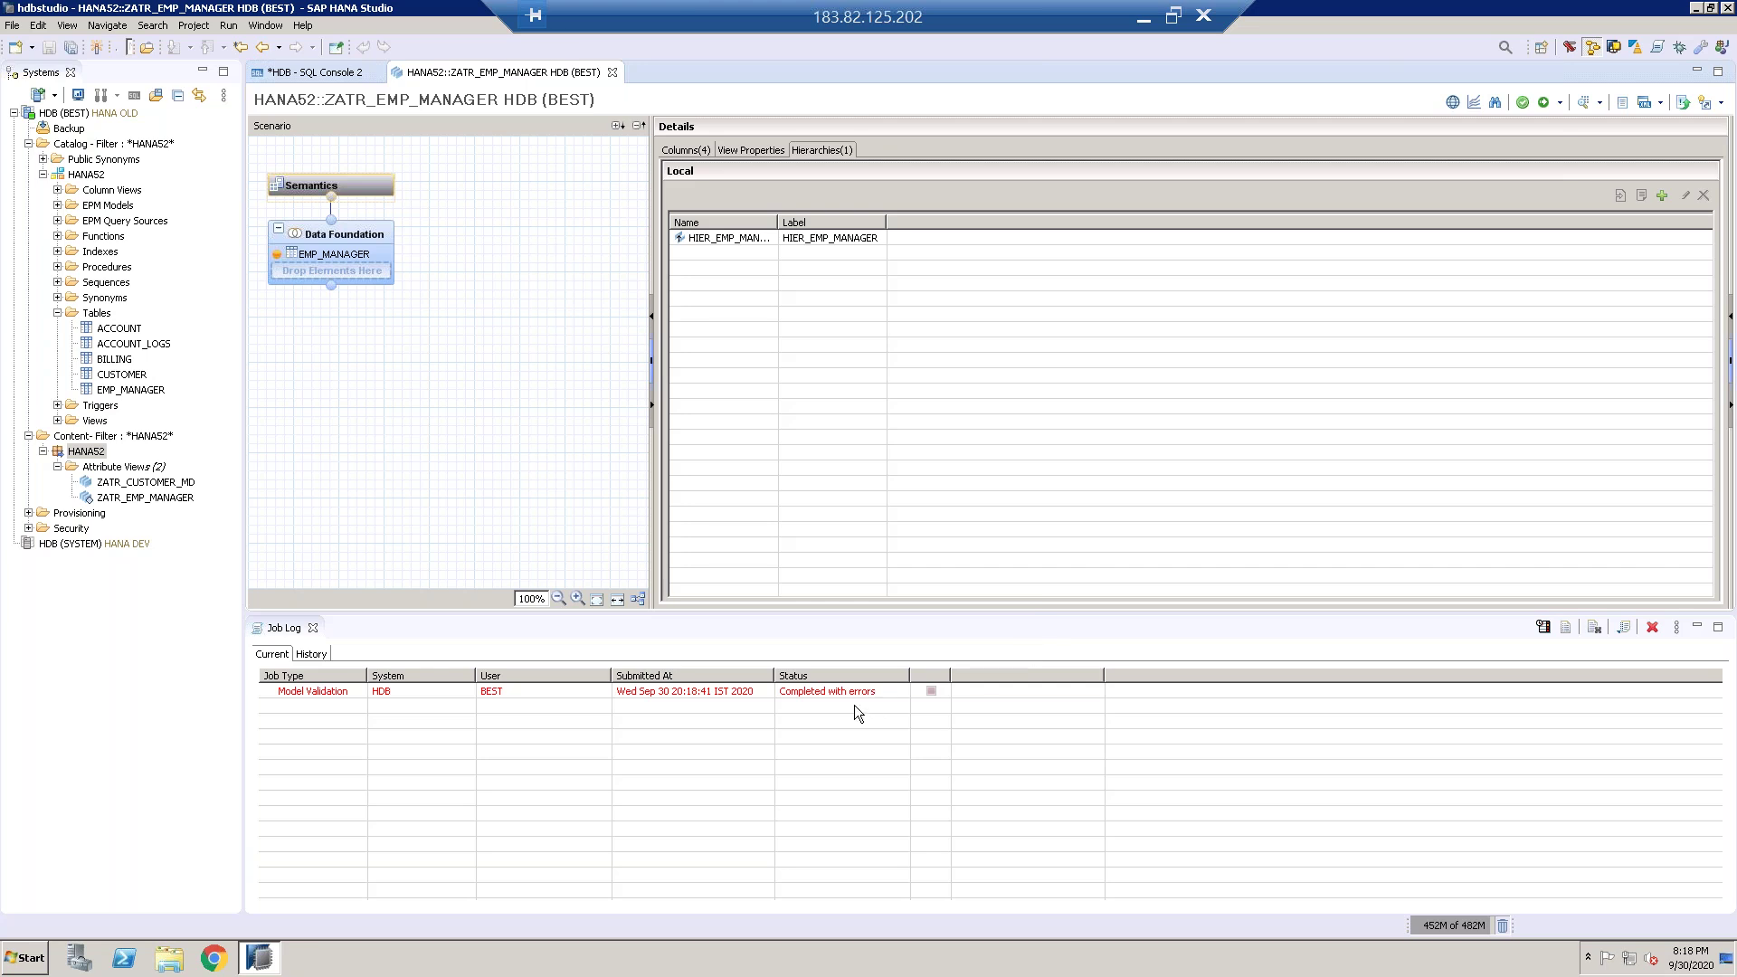
pyautogui.doubleClick(833, 692)
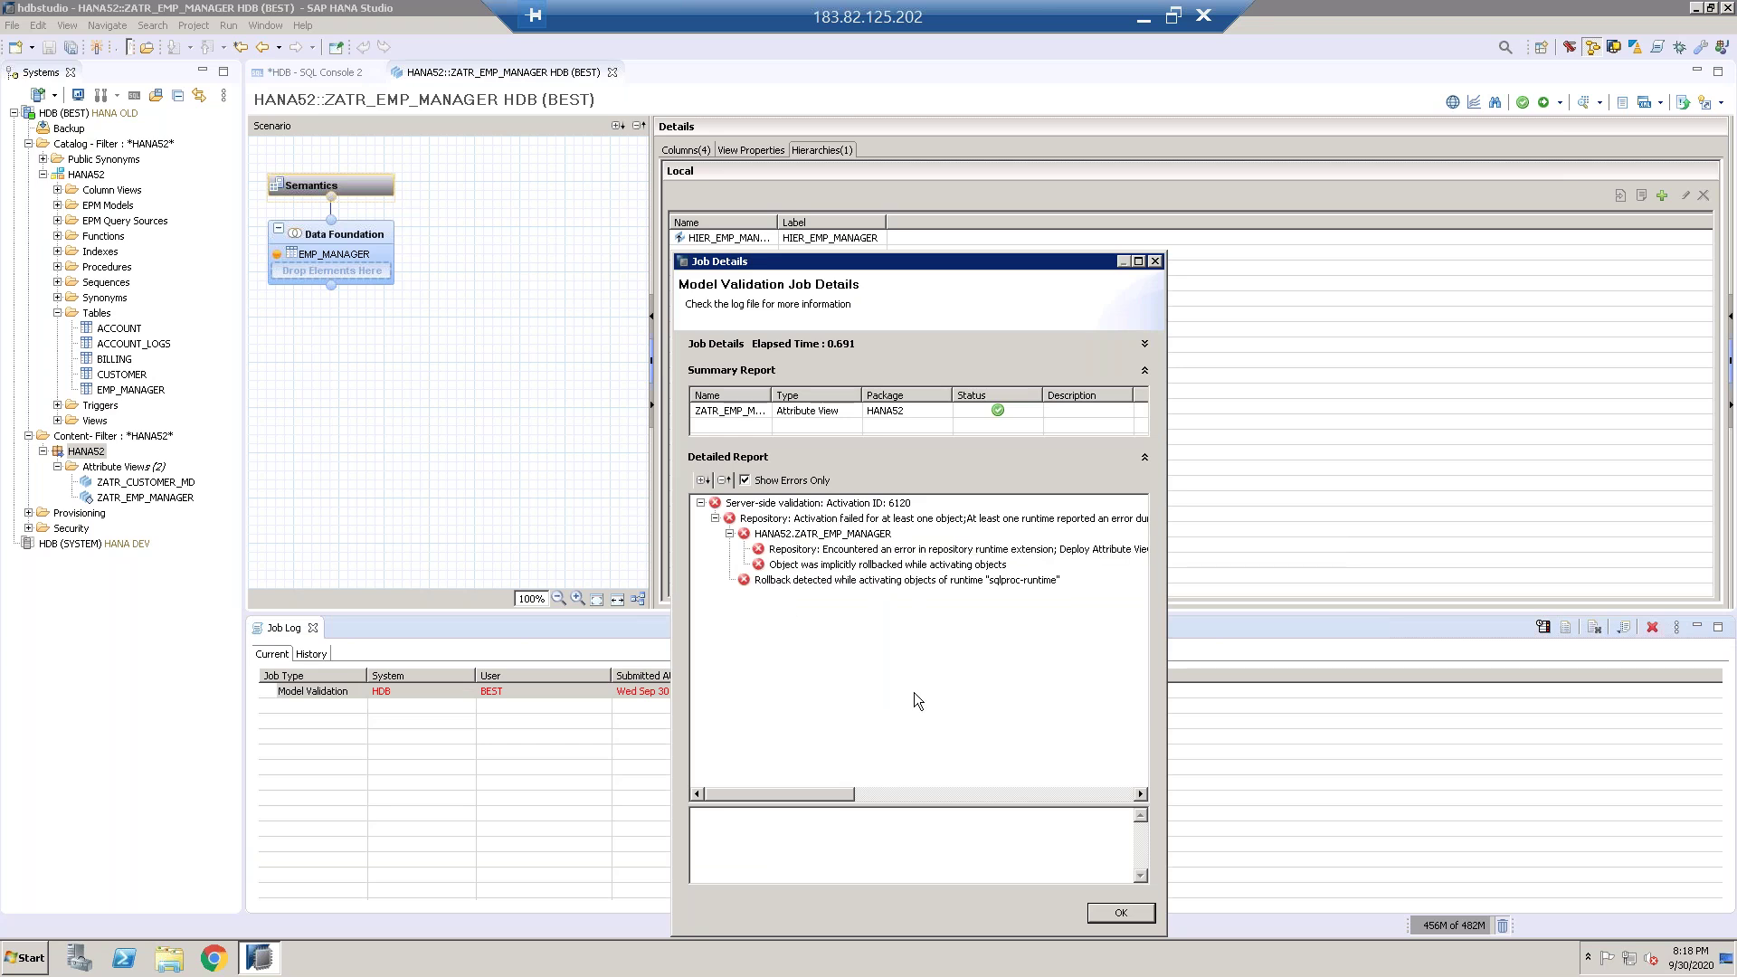
pyautogui.click(853, 549)
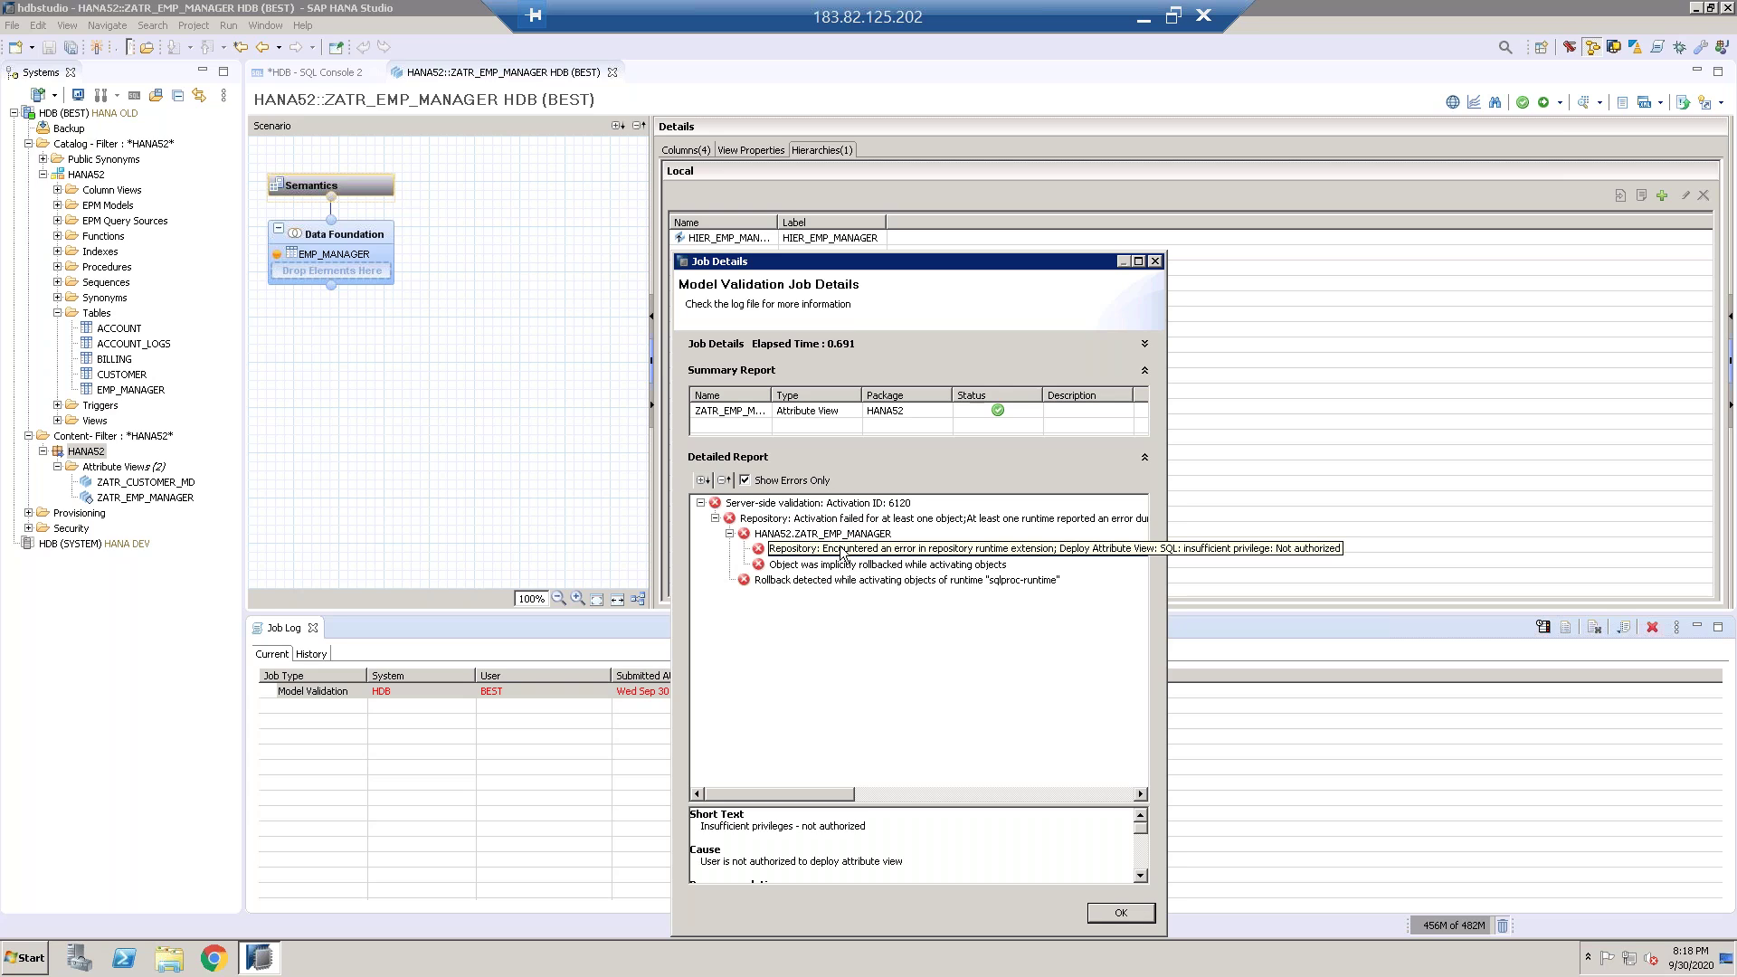
pyautogui.doubleClick(842, 550)
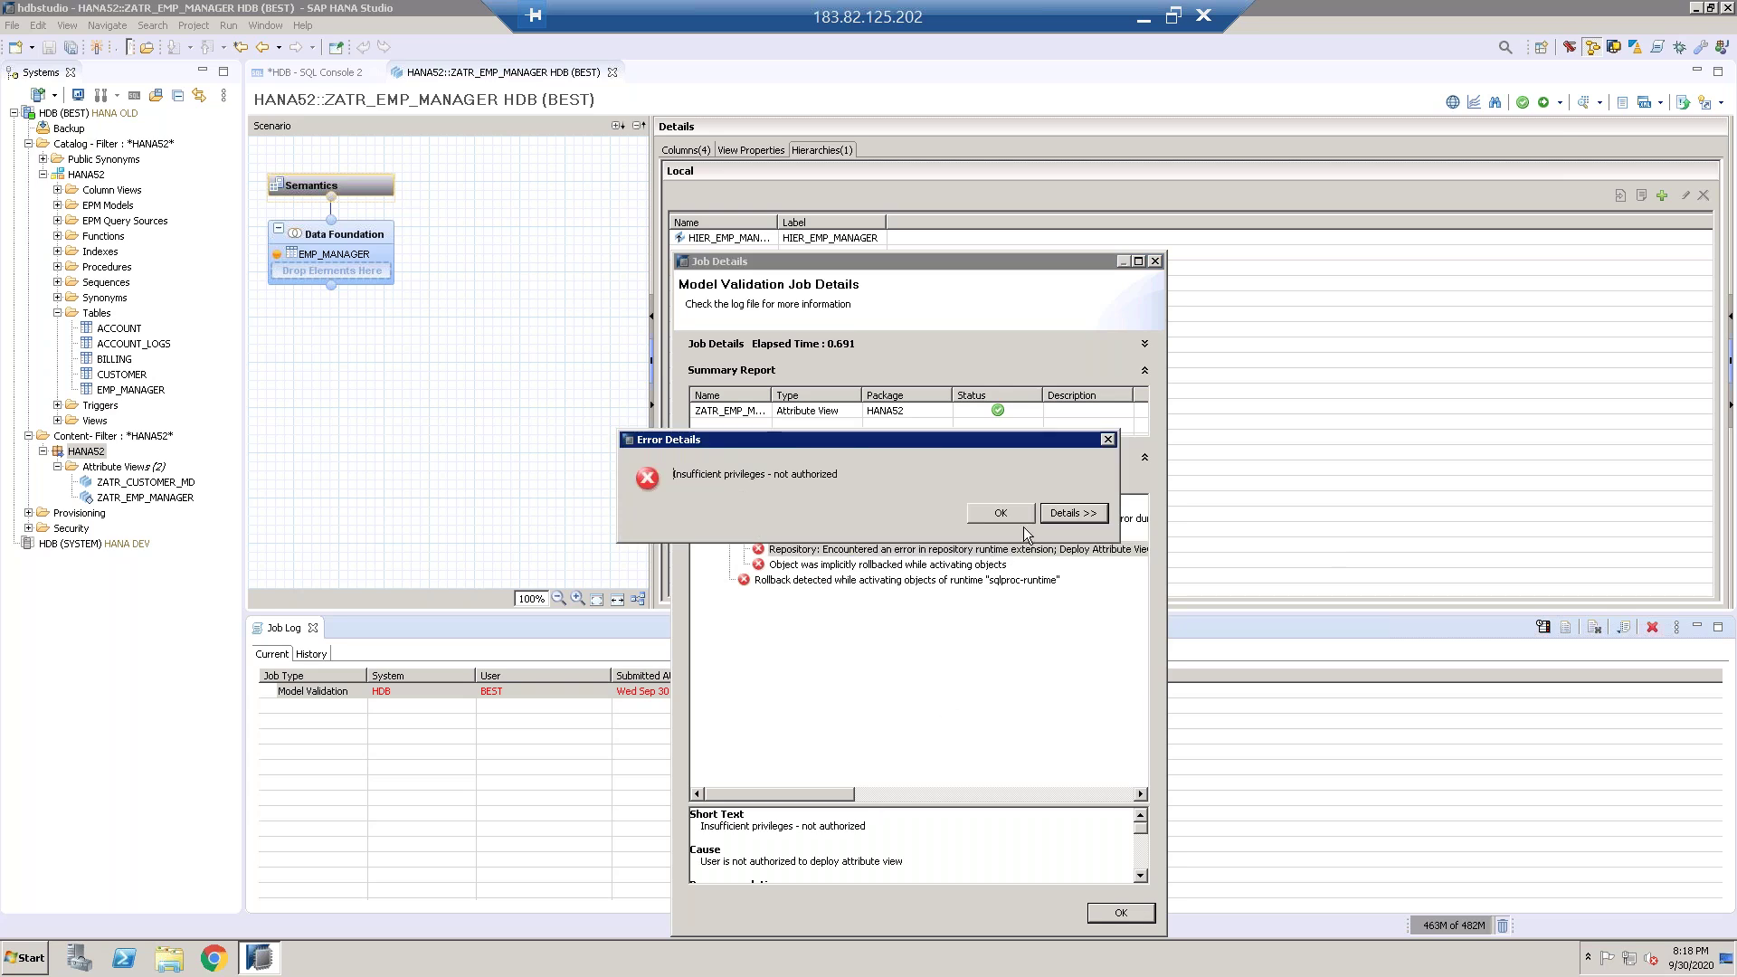
pyautogui.click(1054, 518)
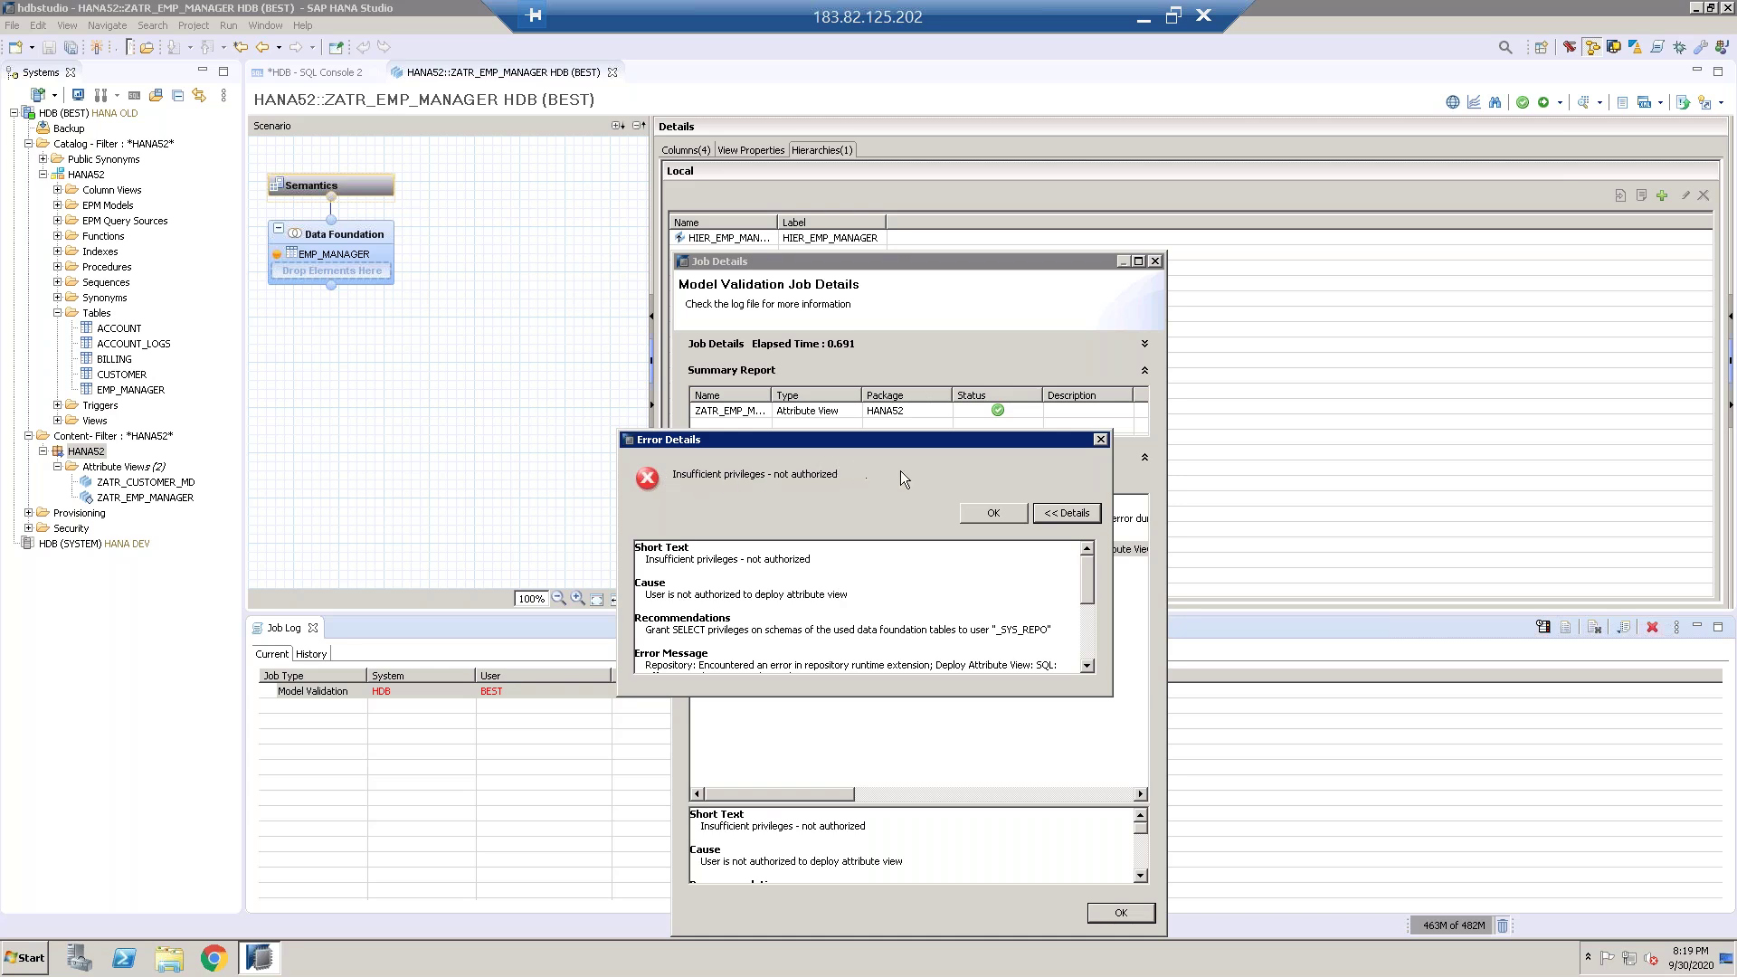
pyautogui.click(1101, 440)
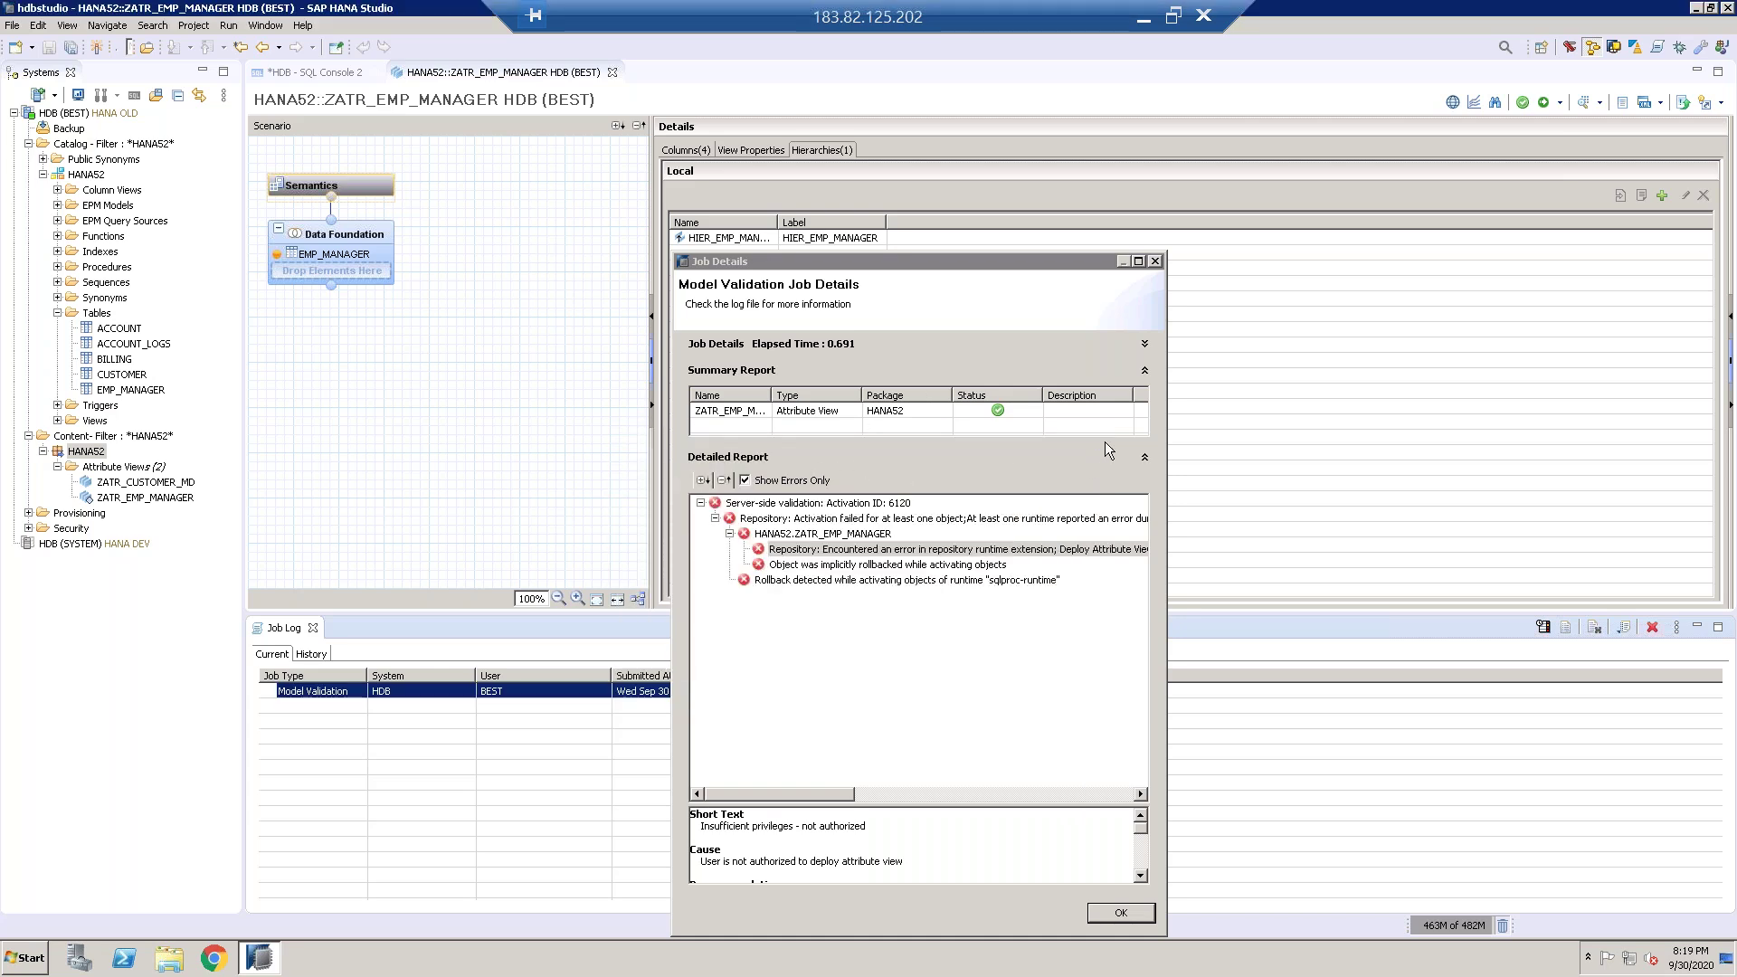
pyautogui.click(1155, 261)
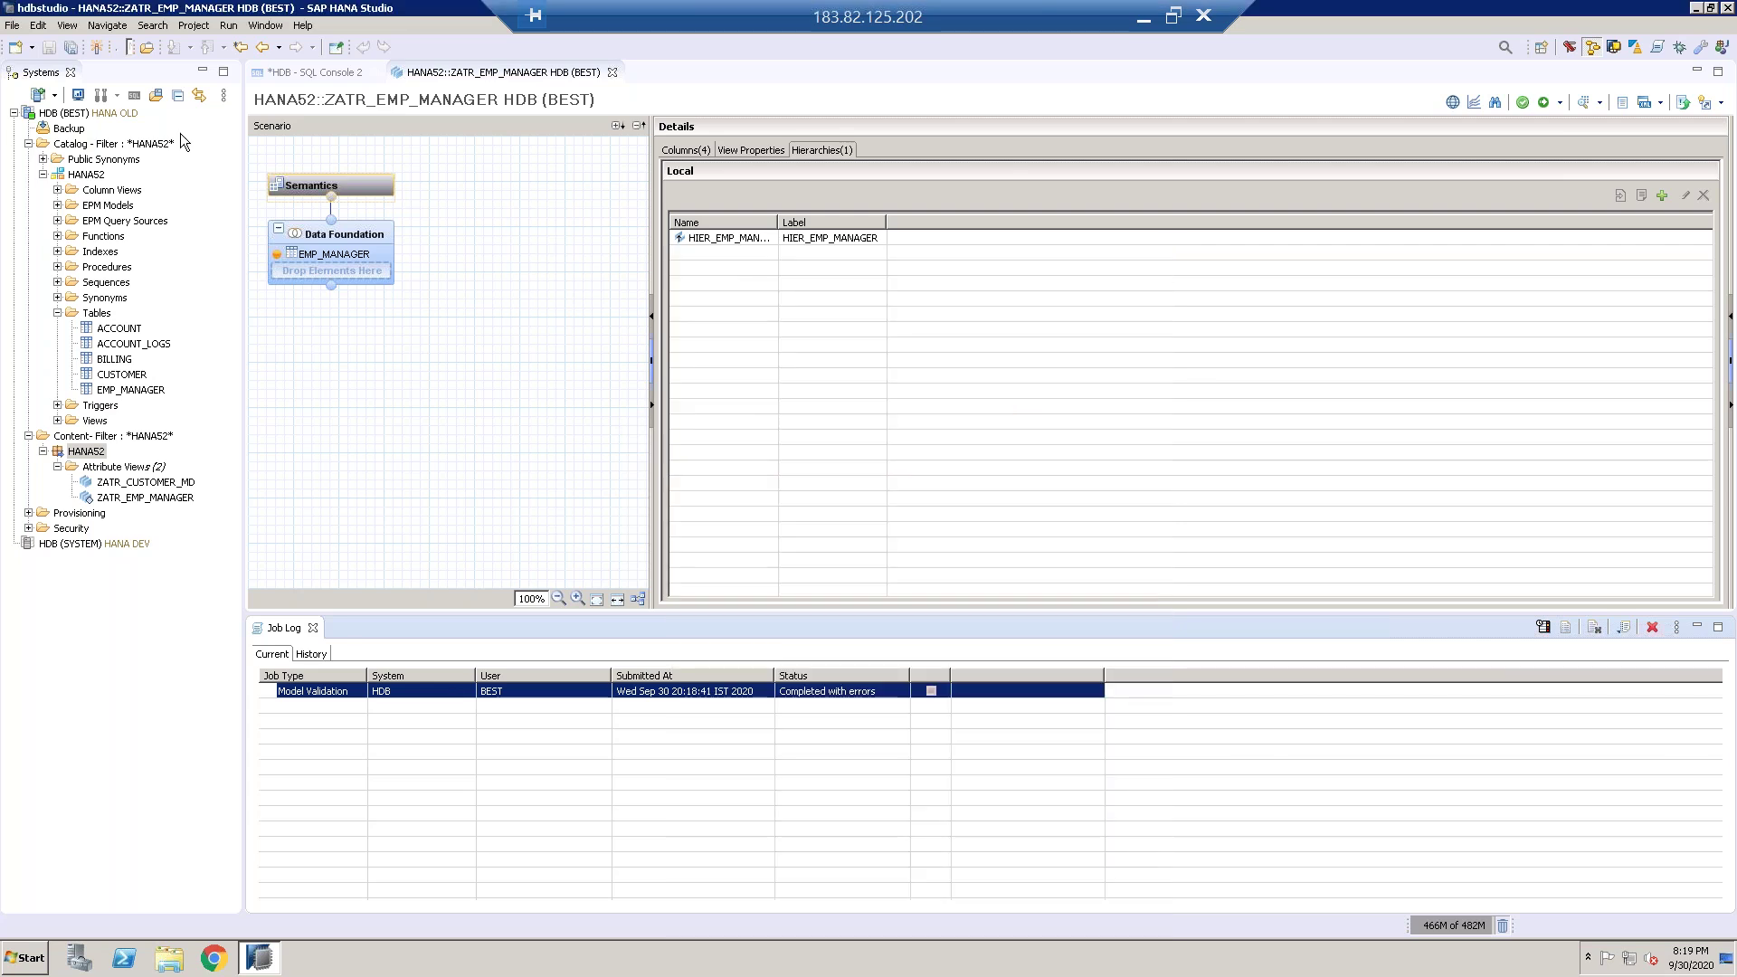
# Step: Add the statement GRANT SELECT ON SCHEMA "HANA52" TO "_SYS_REPO" WITH GRANT OPTION ; below the INSERT statements in SQL Console 2
pyautogui.click(308, 73)
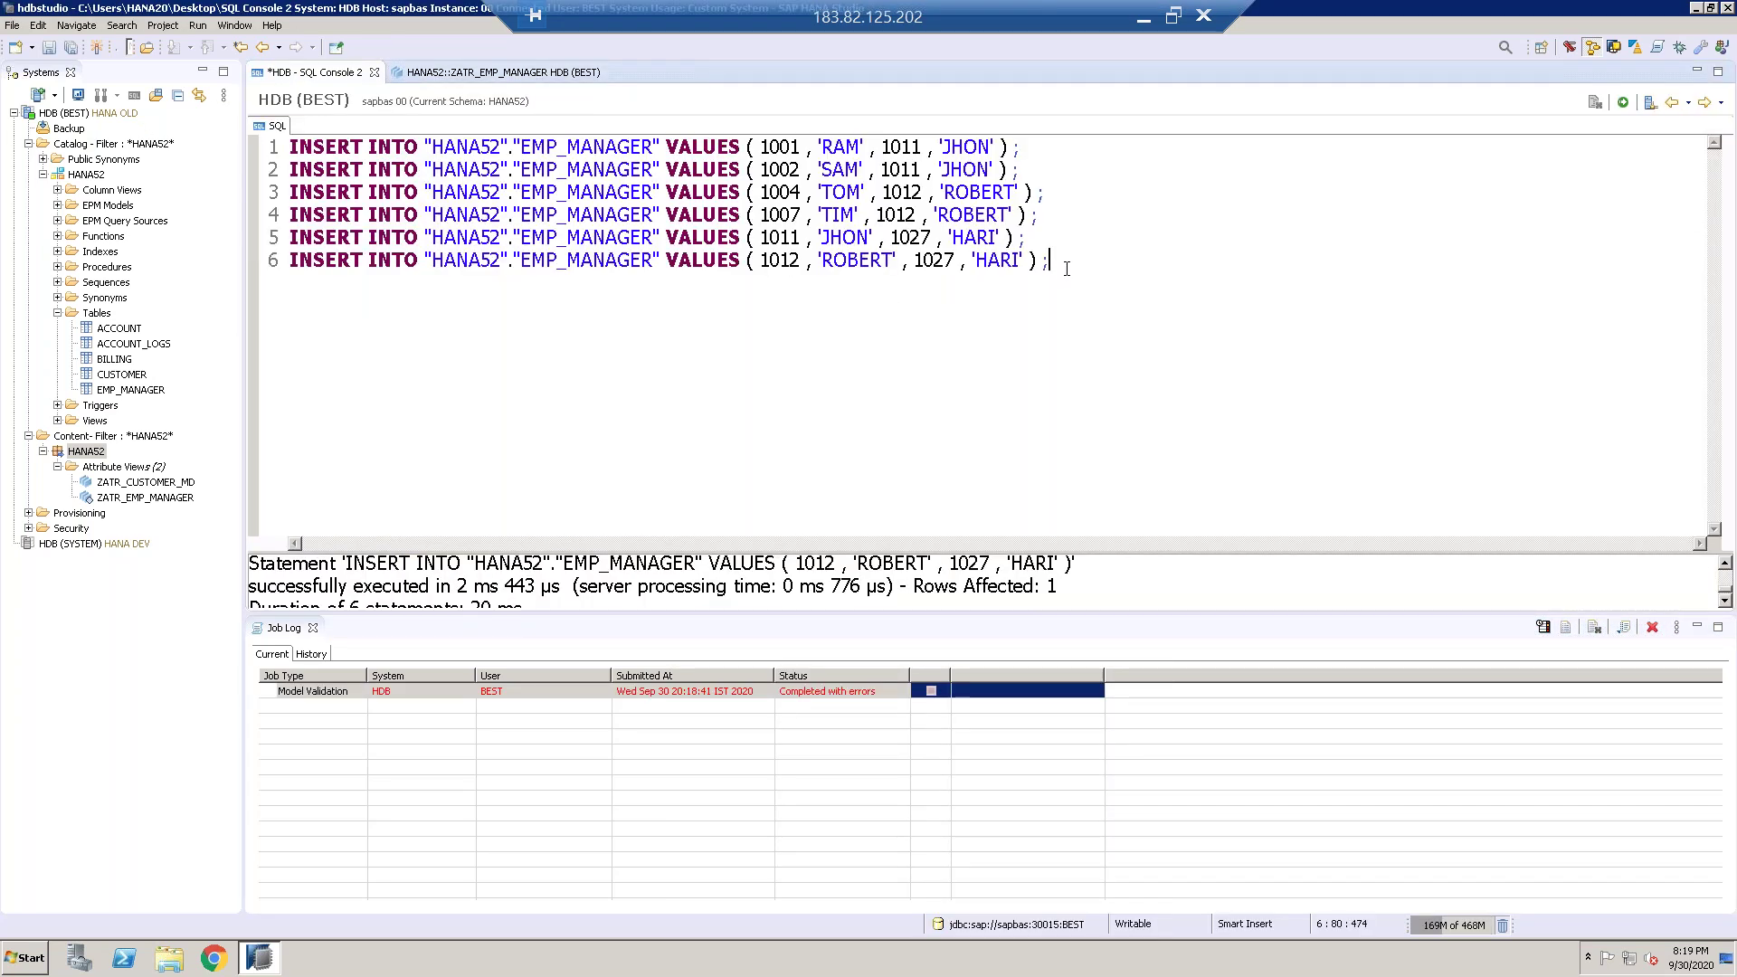
pyautogui.press('Return')
pyautogui.press('Return')
pyautogui.write('GRANT SELECT ')
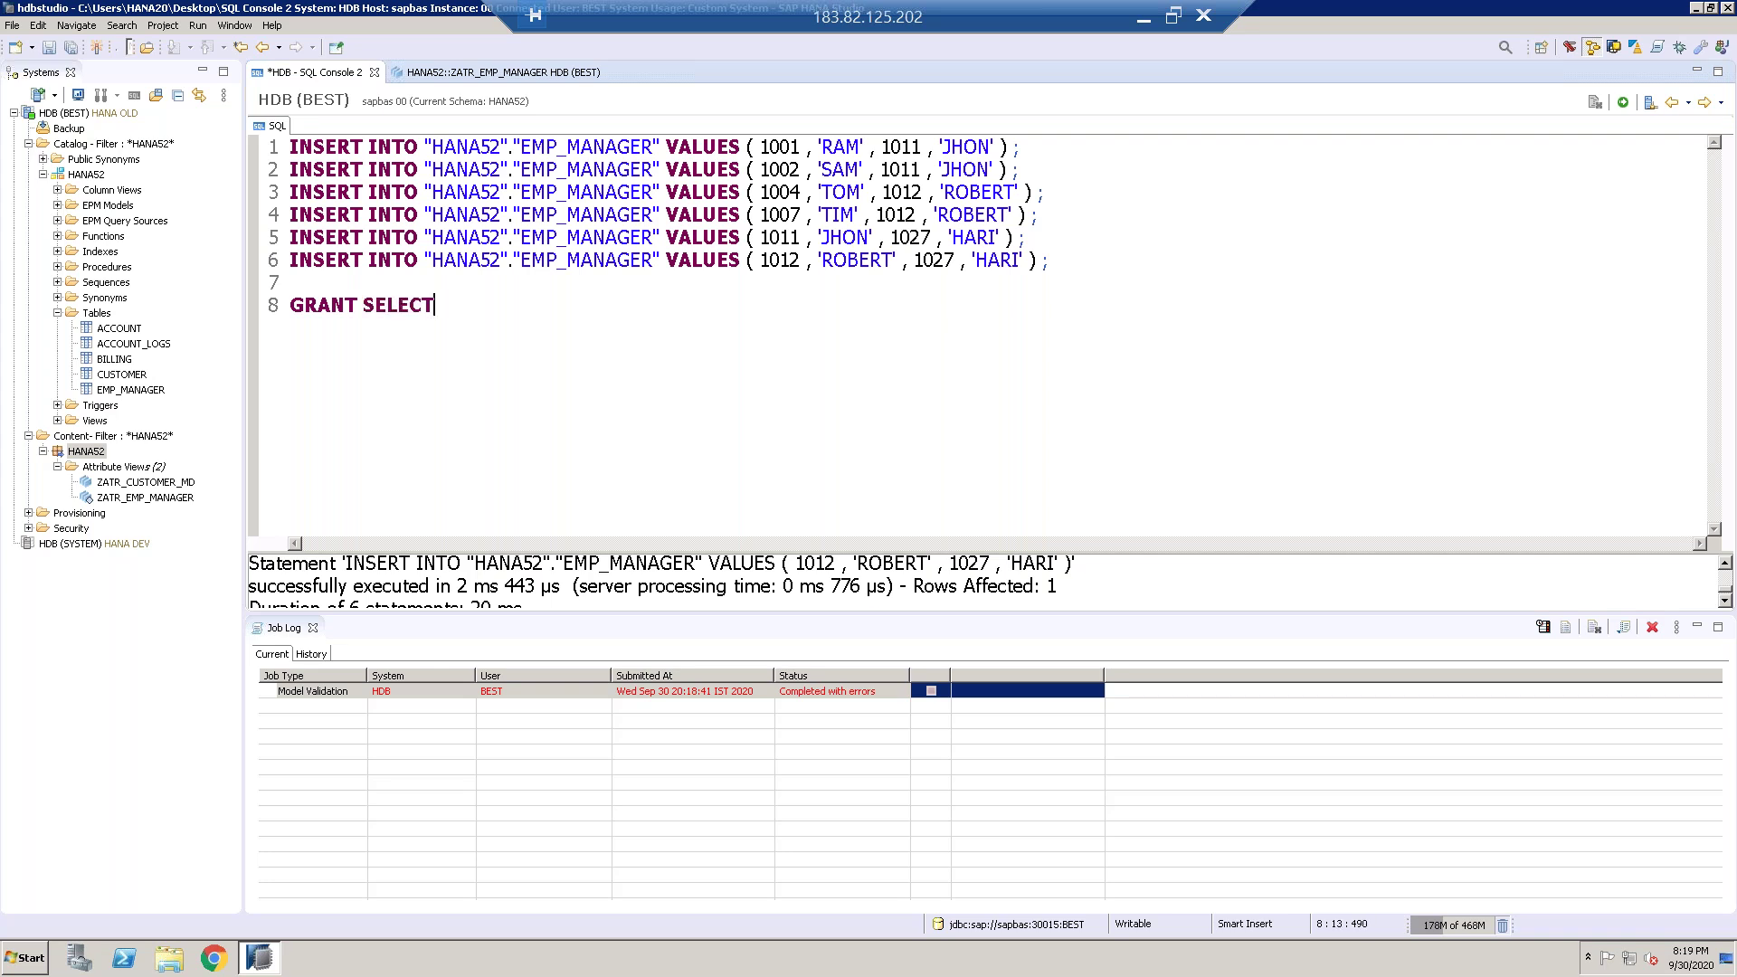
pyautogui.write('ON SCHEMA "HANA52"')
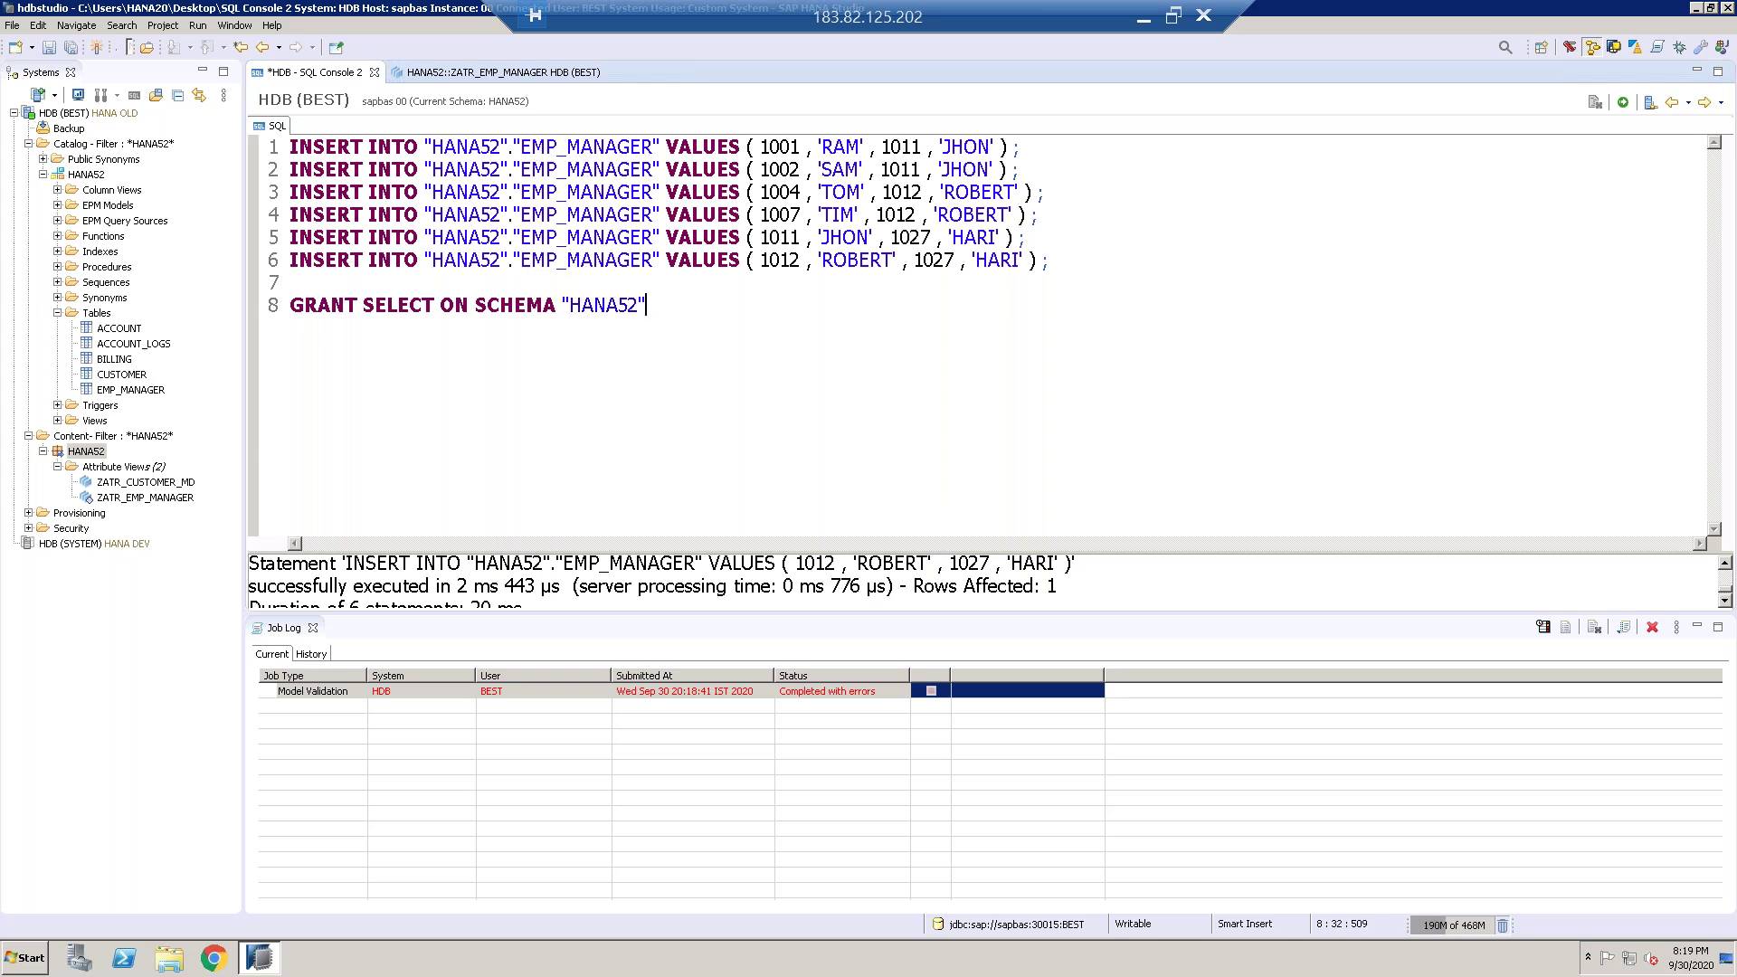
pyautogui.write(' TO "')
pyautogui.write('_SYS')
pyautogui.write('_REP')
pyautogui.write('O')
pyautogui.write('"')
pyautogui.write(' WITH G')
pyautogui.write('RANT OP')
pyautogui.write('TIUO')
pyautogui.press('BackSpace')
pyautogui.press('BackSpace')
pyautogui.write('ON')
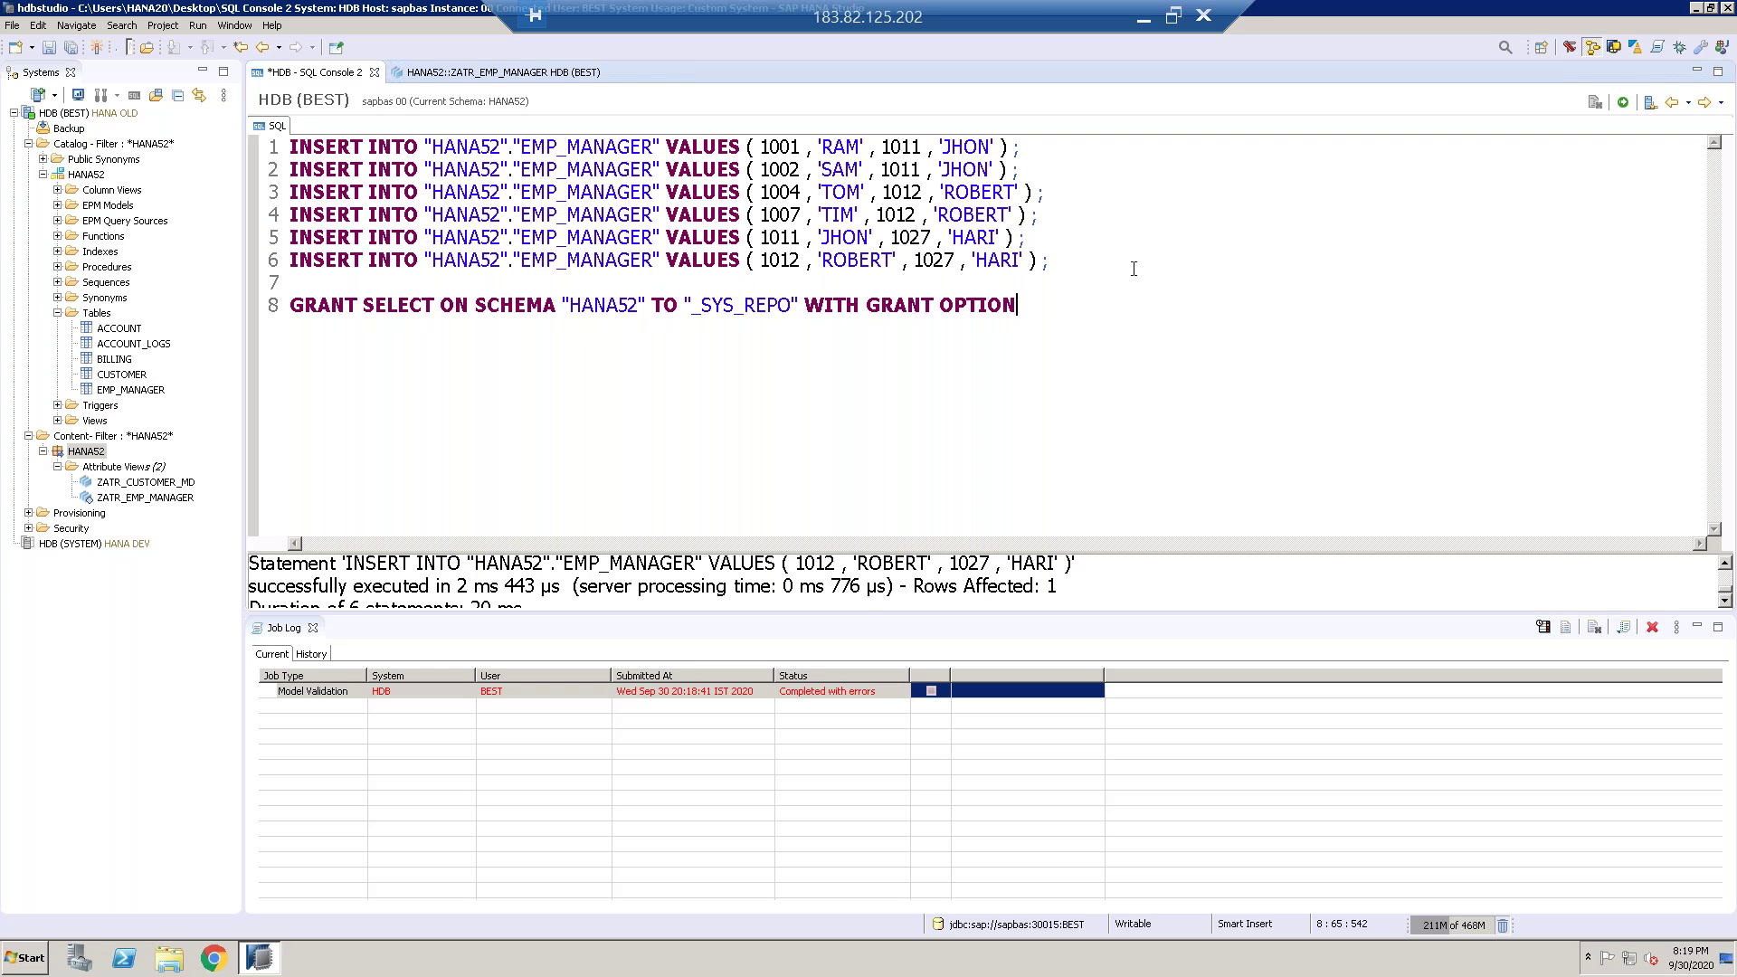
pyautogui.write(' ;')
# Step: Execute only the GRANT SELECT statement and close the Job Log
pyautogui.moveTo(1055, 312); pyautogui.dragTo(283, 309)
pyautogui.click(1623, 102)
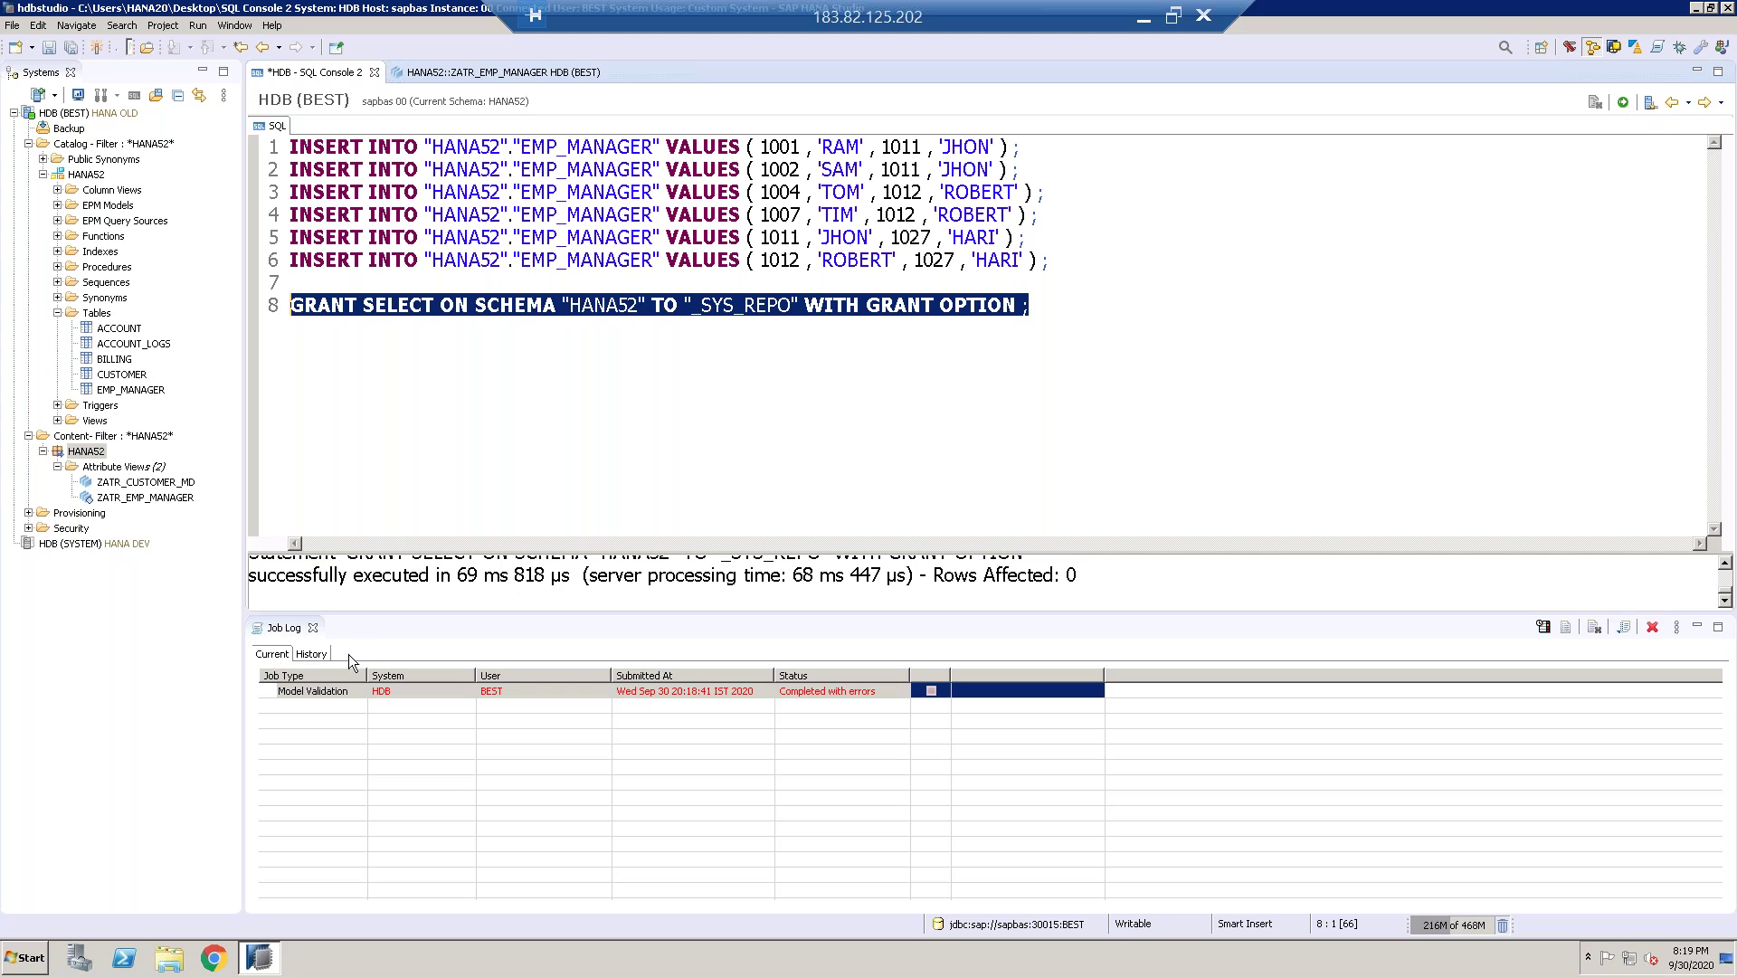
pyautogui.click(312, 627)
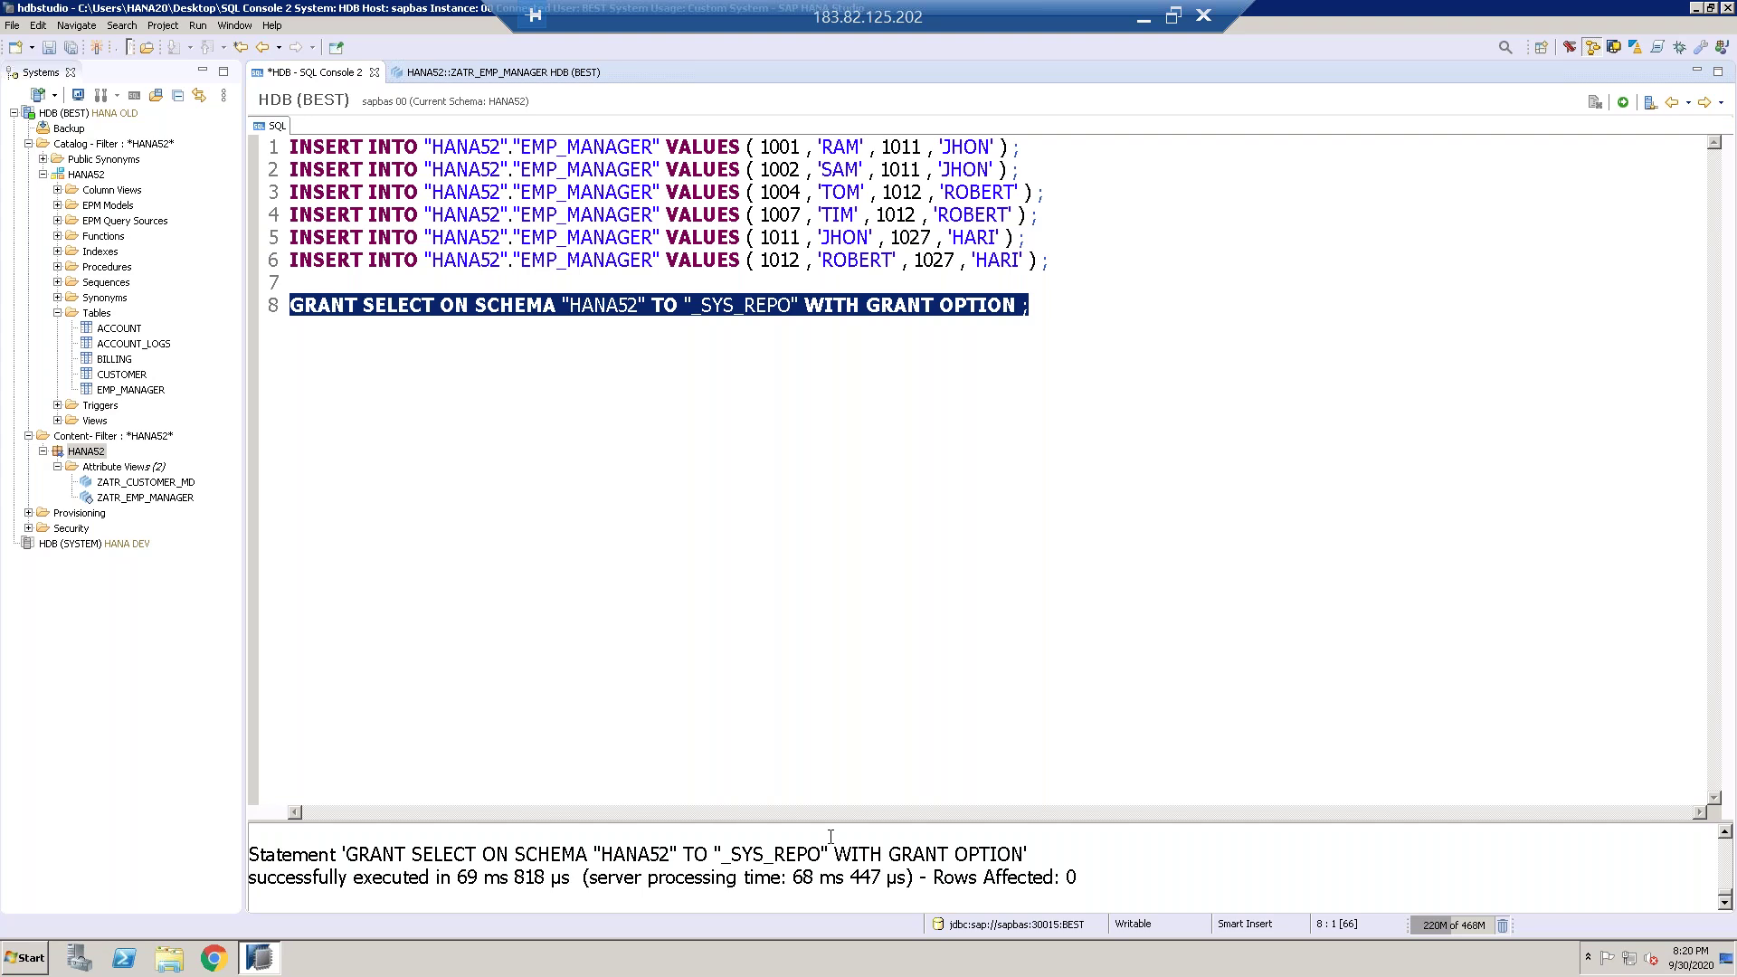
pyautogui.click(765, 631)
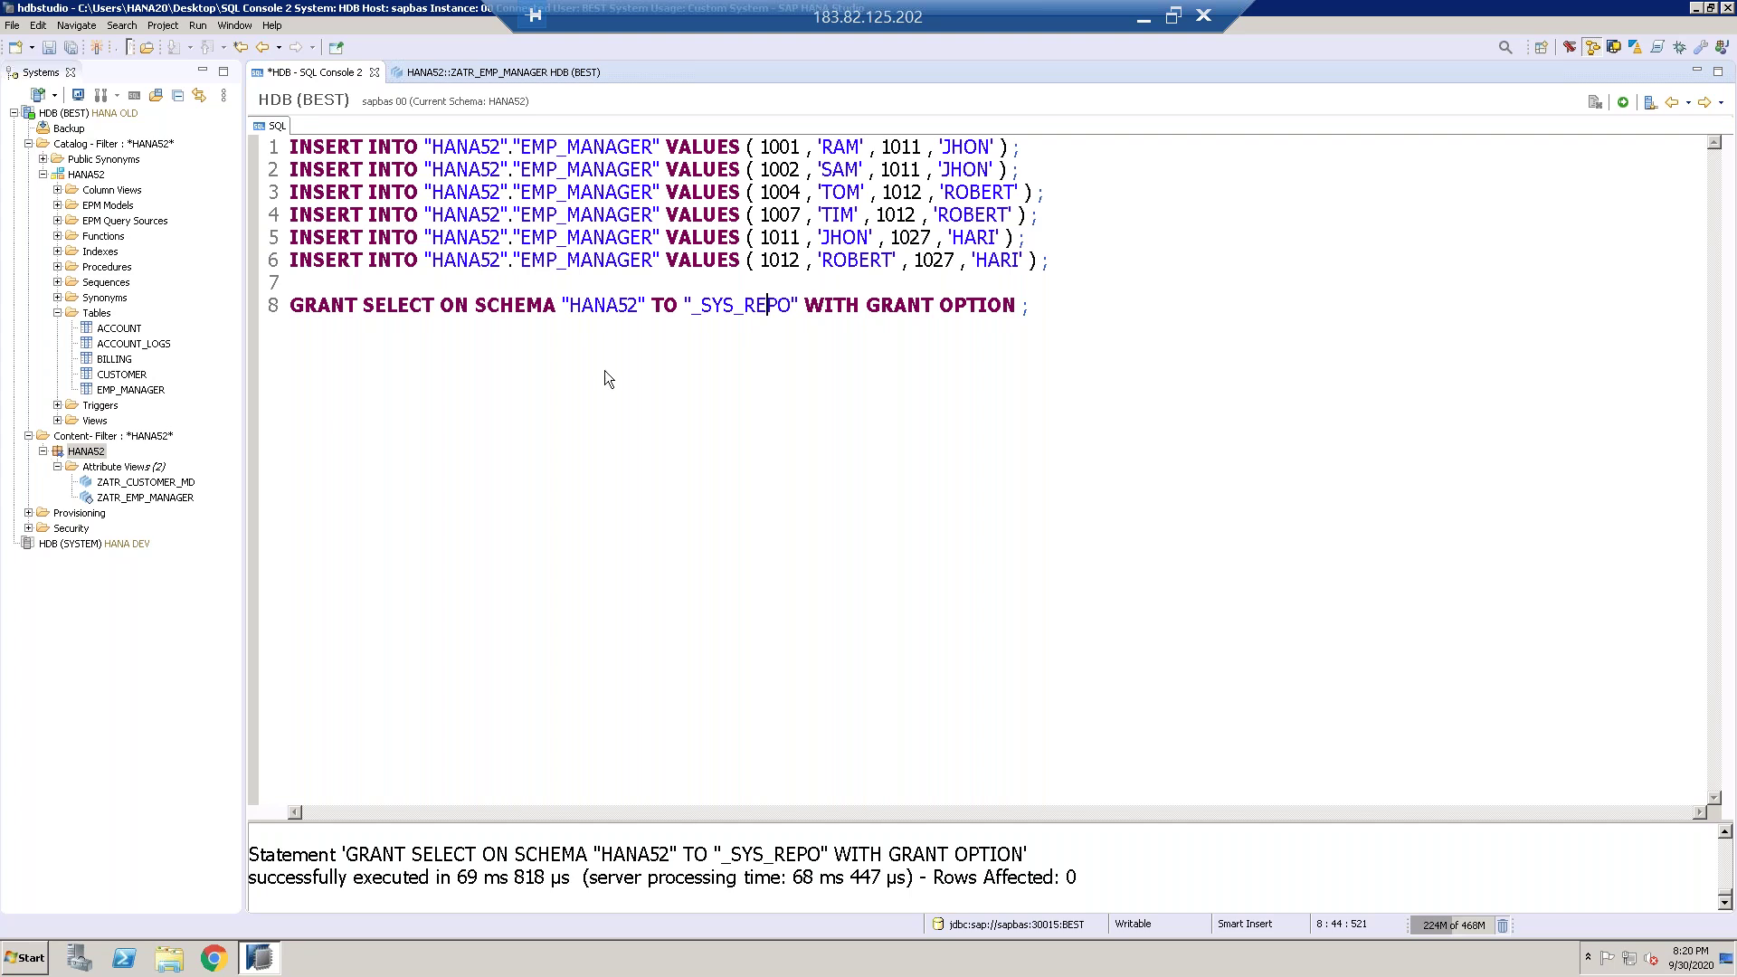
# Step: Return to the ZATR_EMP_MANAGER attribute view, validate it again and check the validation job's status in the Job Log
pyautogui.click(1088, 304)
pyautogui.click(545, 73)
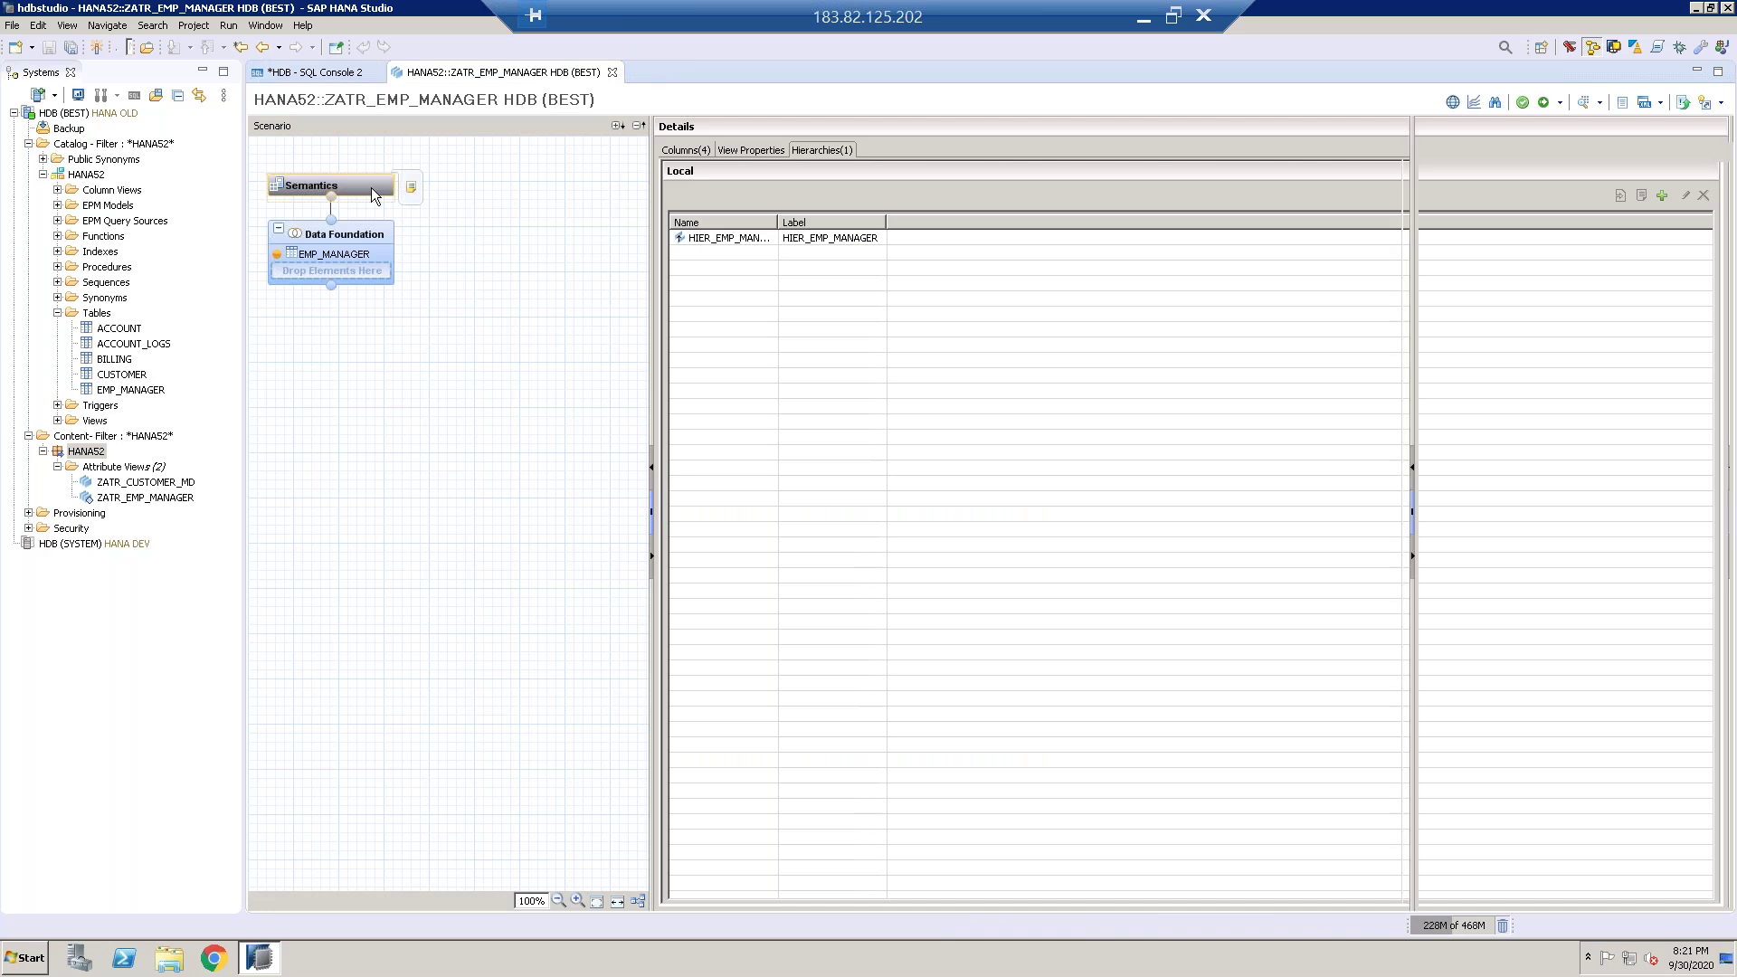
pyautogui.click(1523, 104)
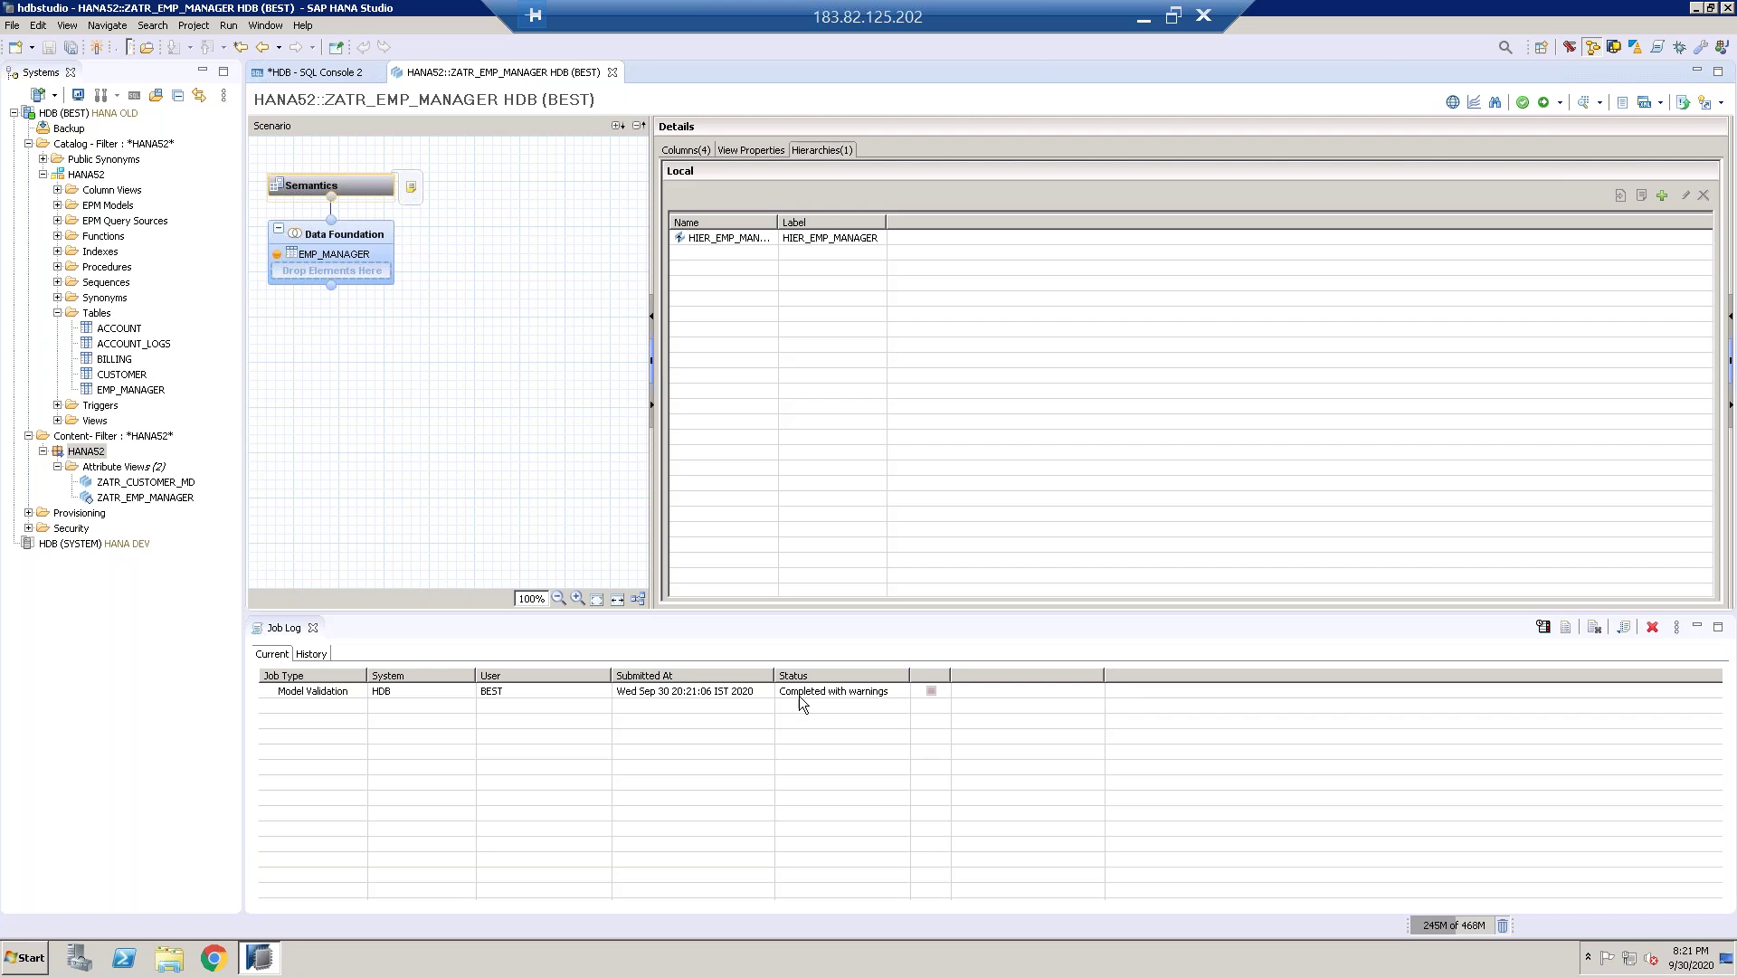
pyautogui.click(800, 695)
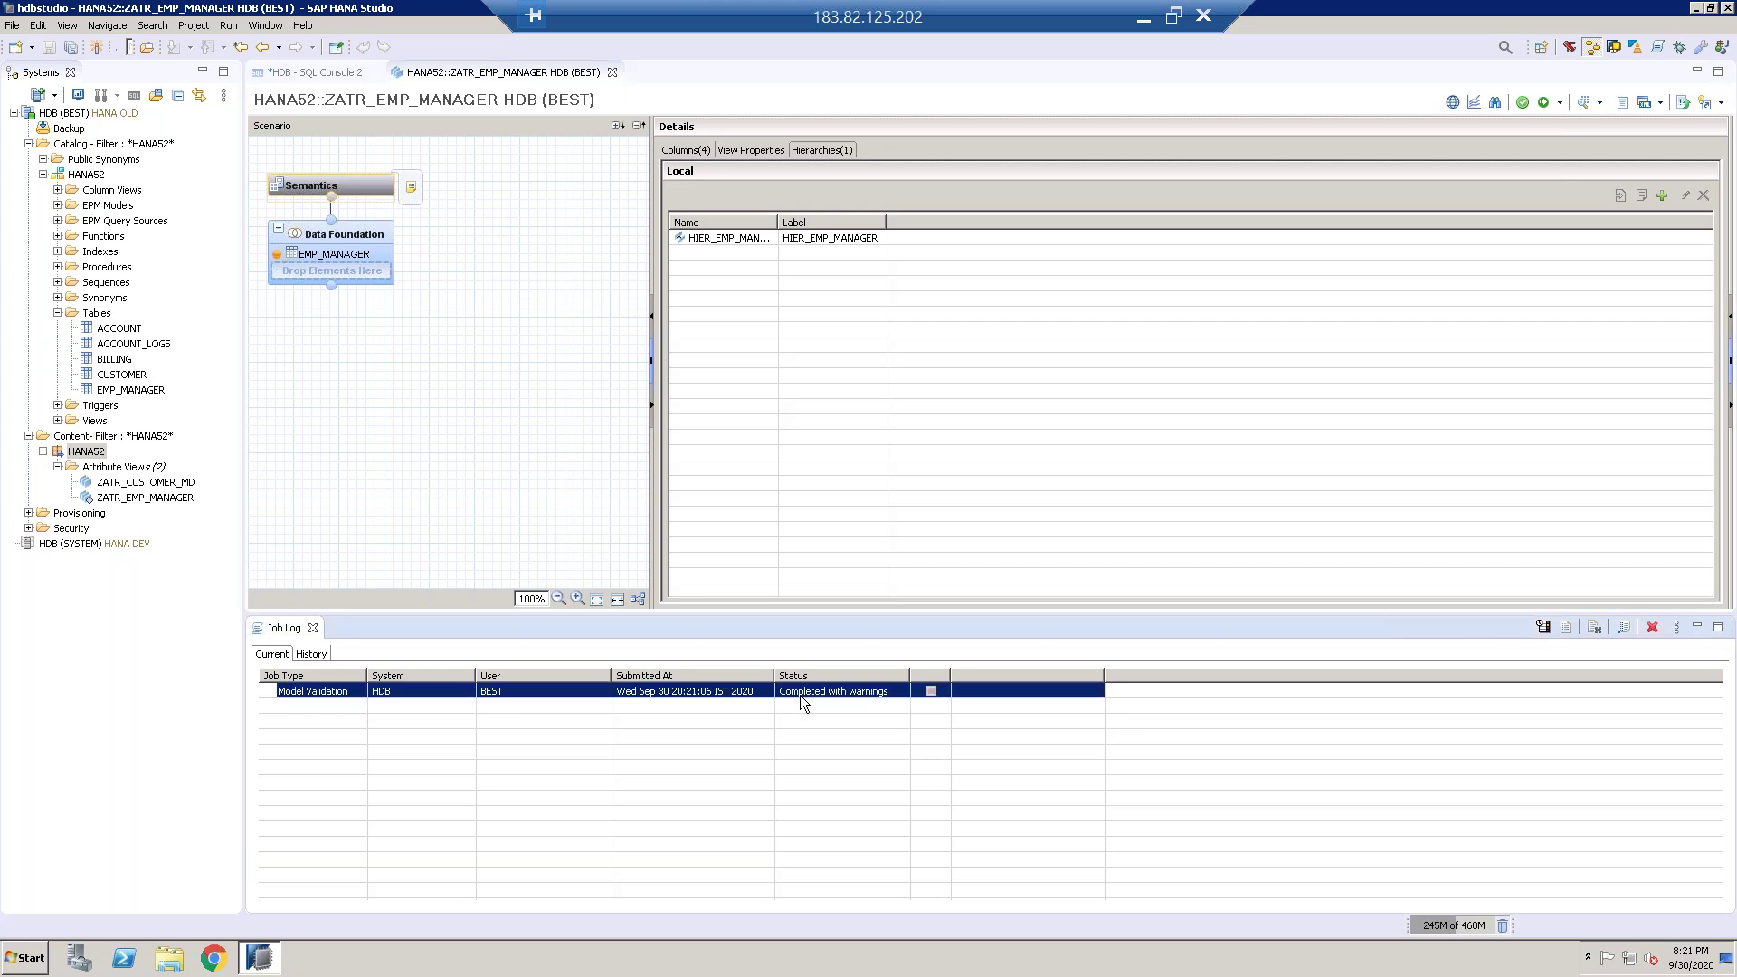
# Step: Activate the attribute view ZATR_EMP_MANAGER and check the activation job against the model validation job in the Job Log
pyautogui.click(1544, 103)
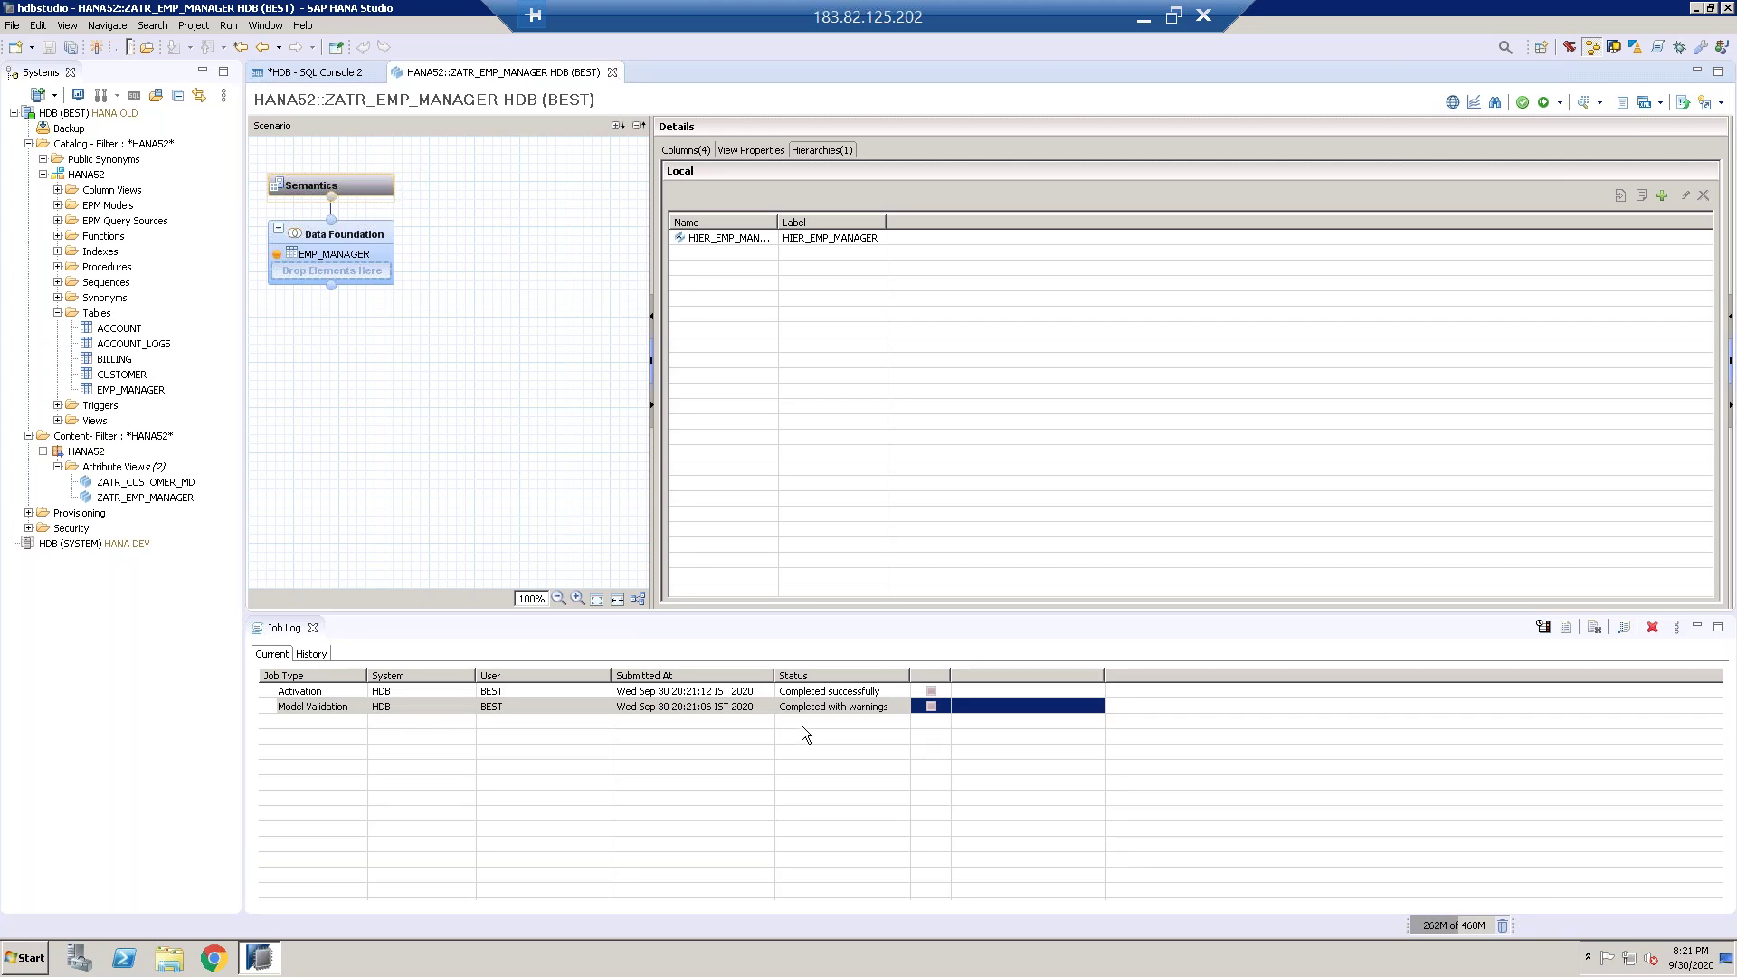
pyautogui.click(362, 692)
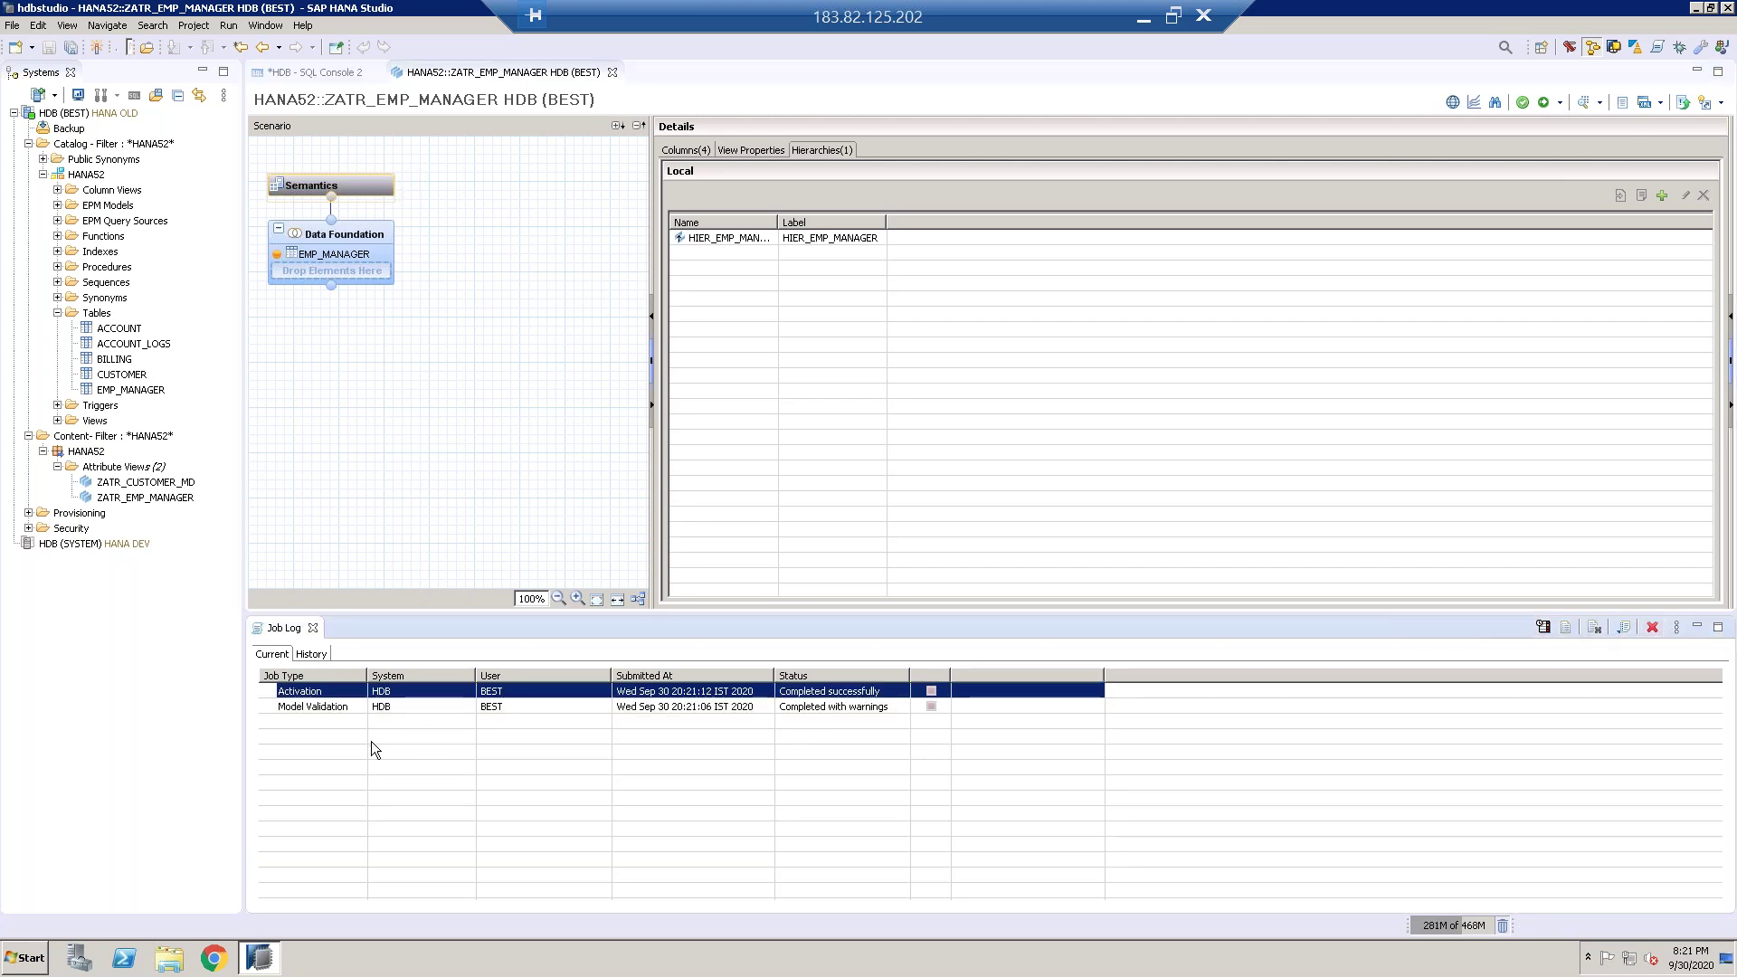
pyautogui.click(321, 711)
pyautogui.click(323, 694)
# Step: Open the data preview of ZATR_EMP_MANAGER, display its raw data and close the Job Log
pyautogui.click(1585, 104)
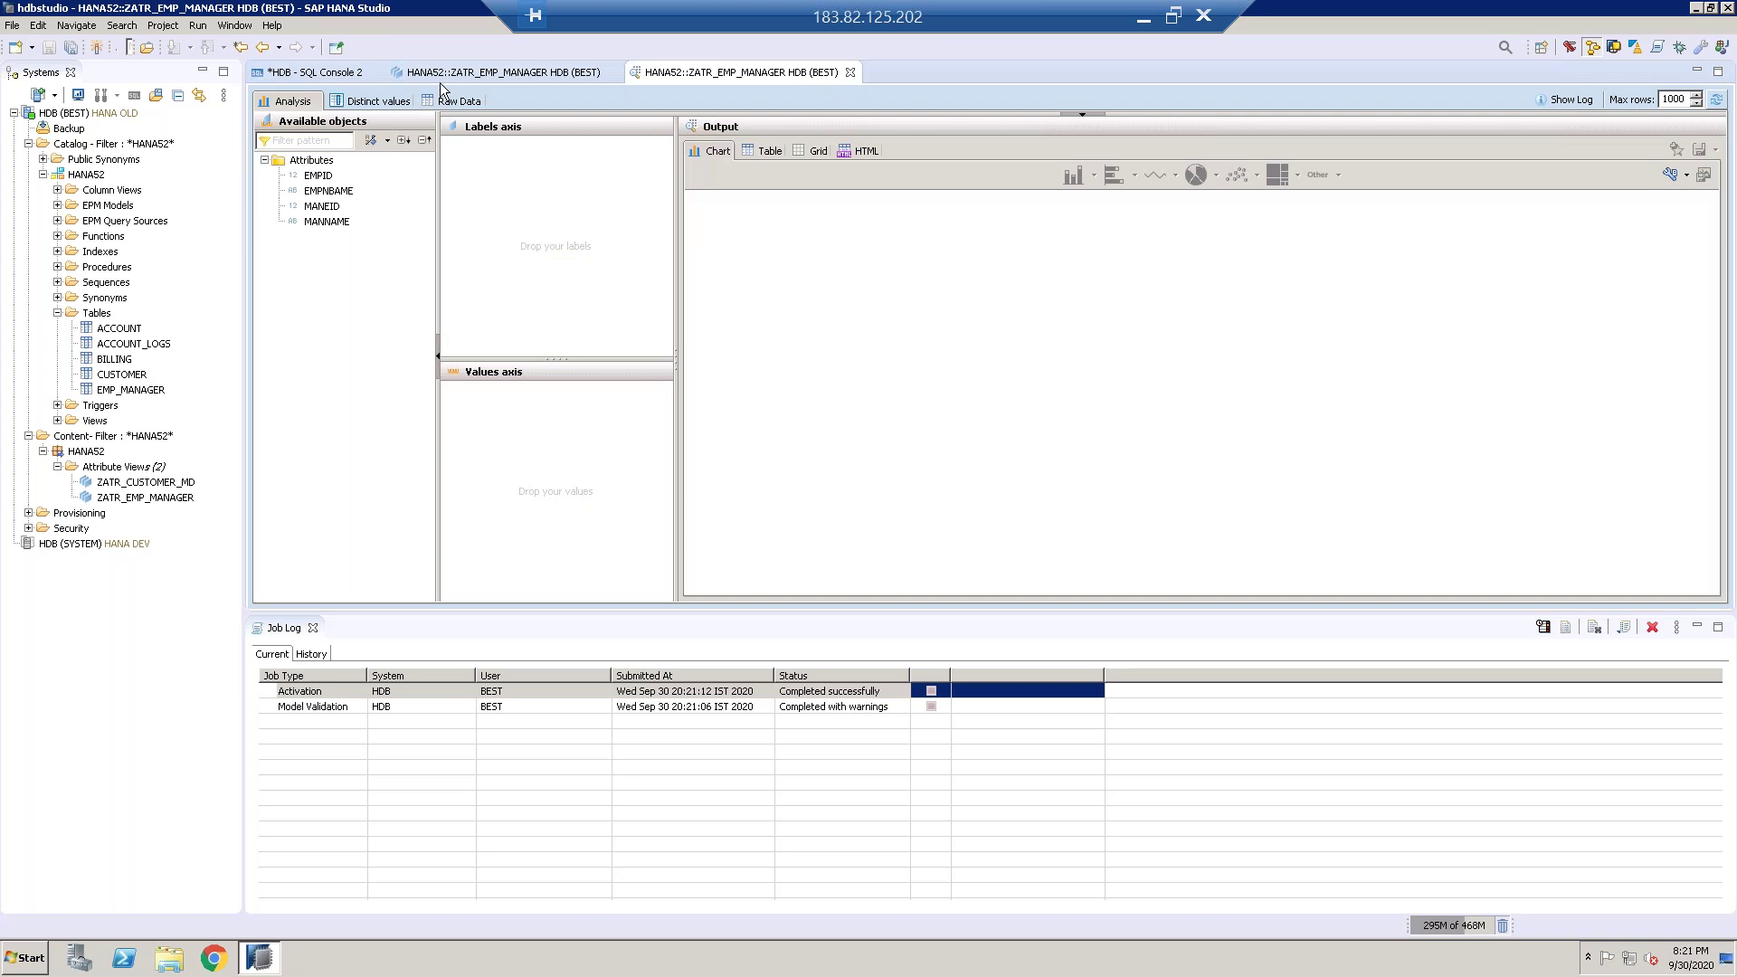
pyautogui.click(445, 101)
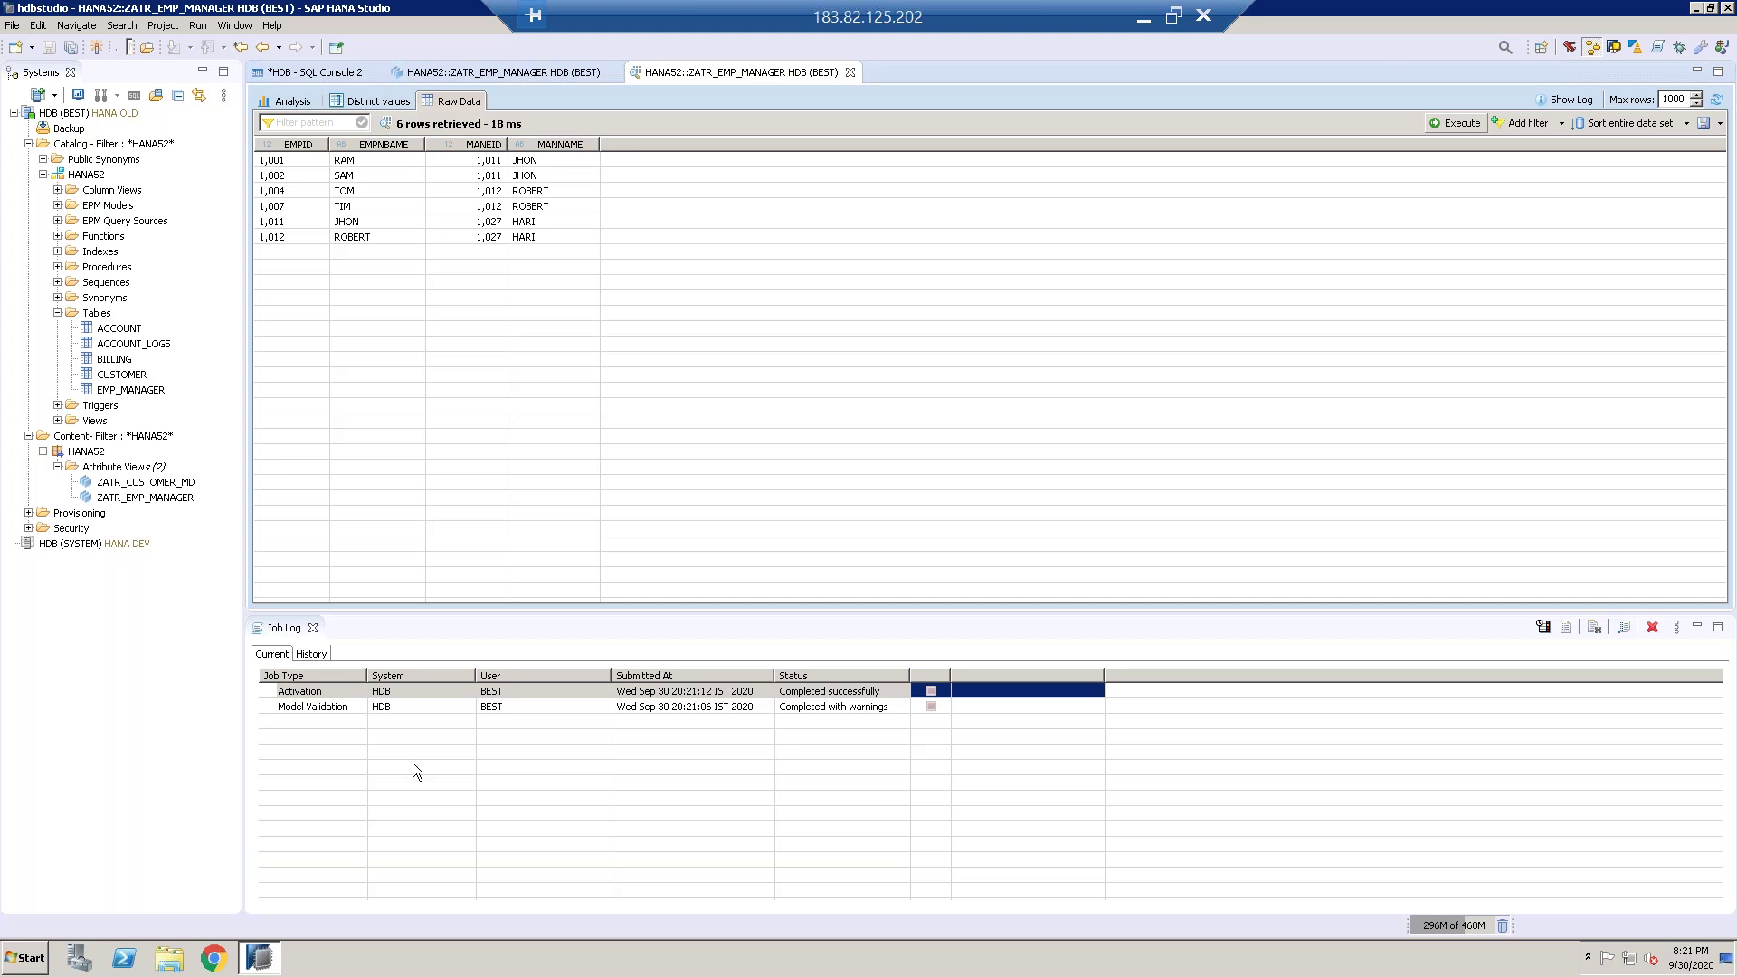
pyautogui.click(312, 628)
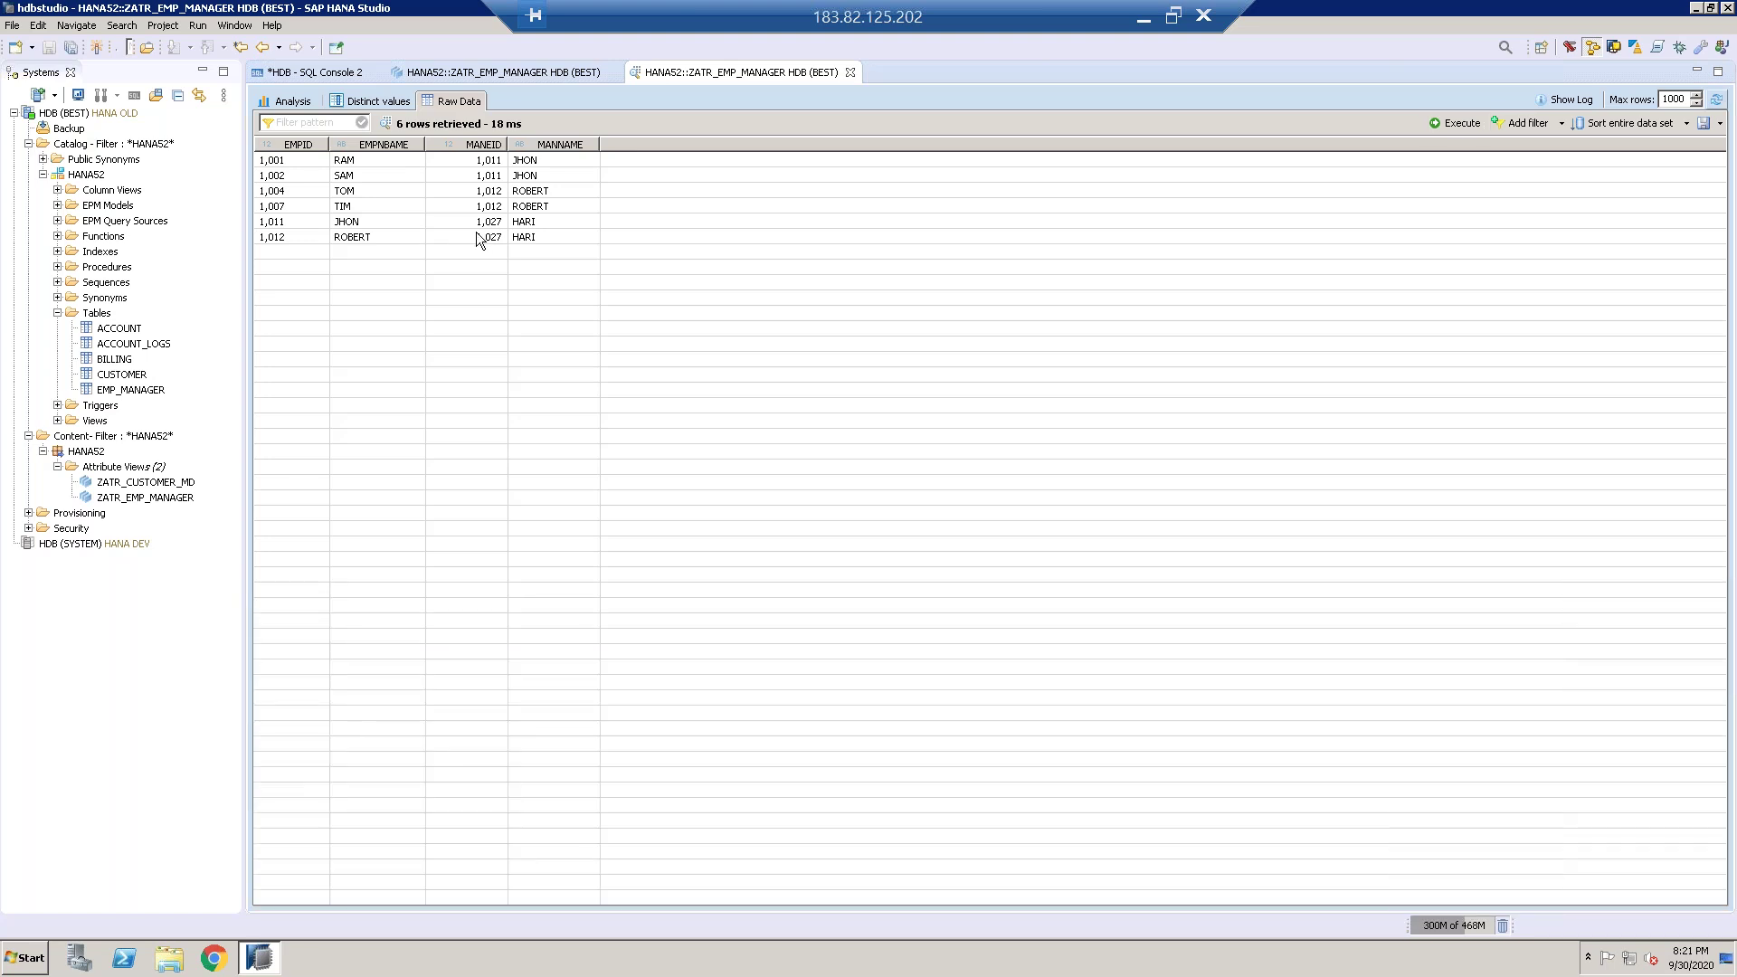